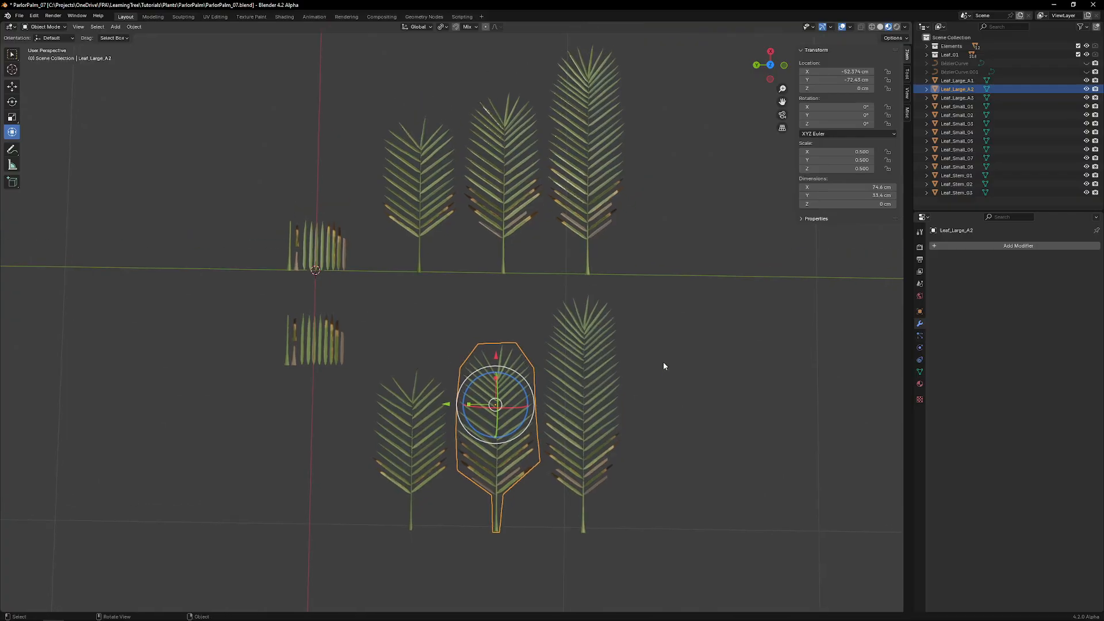
Step: Select the tallest leaf card, Leaf_Large_A1, and turn on the Statistics viewport overlay
{"action": "left_click", "coordinate": [601, 345]}
{"action": "left_click", "coordinate": [575, 208]}
{"action": "left_click", "coordinate": [571, 328]}
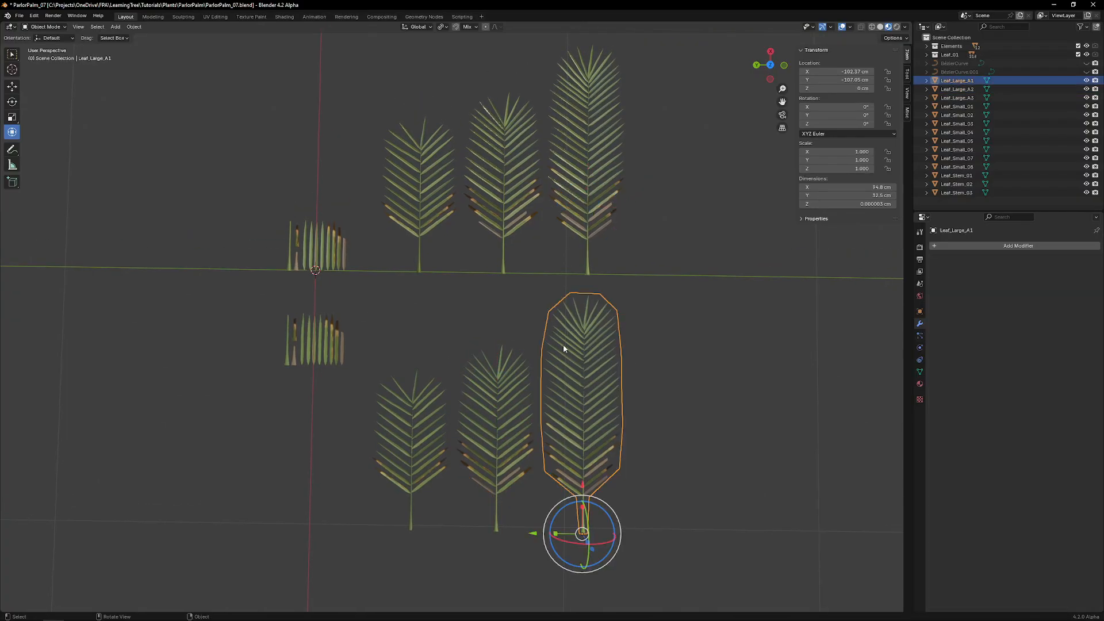
{"action": "left_click", "coordinate": [850, 27]}
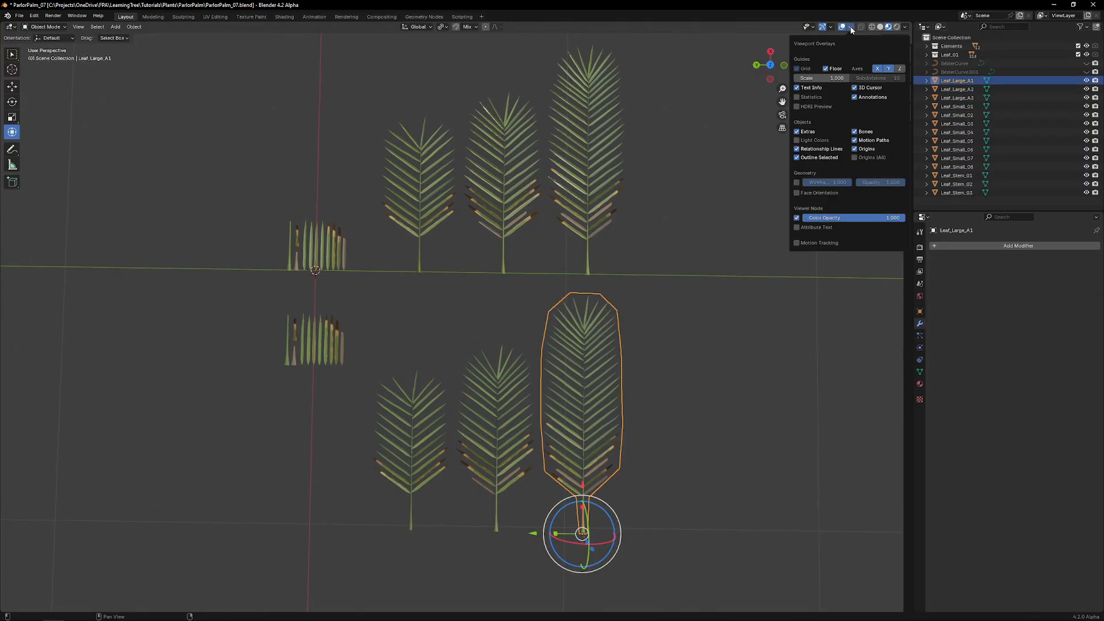
{"action": "left_click", "coordinate": [804, 99]}
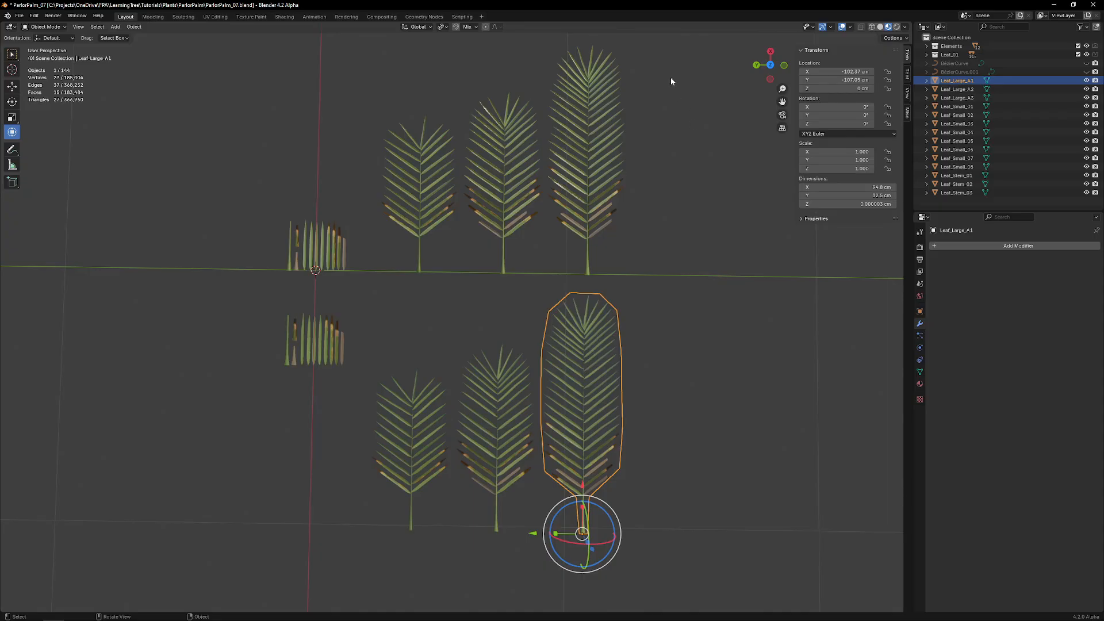
Step: Compare the statistics of the tallest high-poly leaf with those of the Leaf_Large_A1 card, and examine the card's mesh
{"action": "left_click_drag", "start_coordinate": [660, 50], "coordinate": [562, 253]}
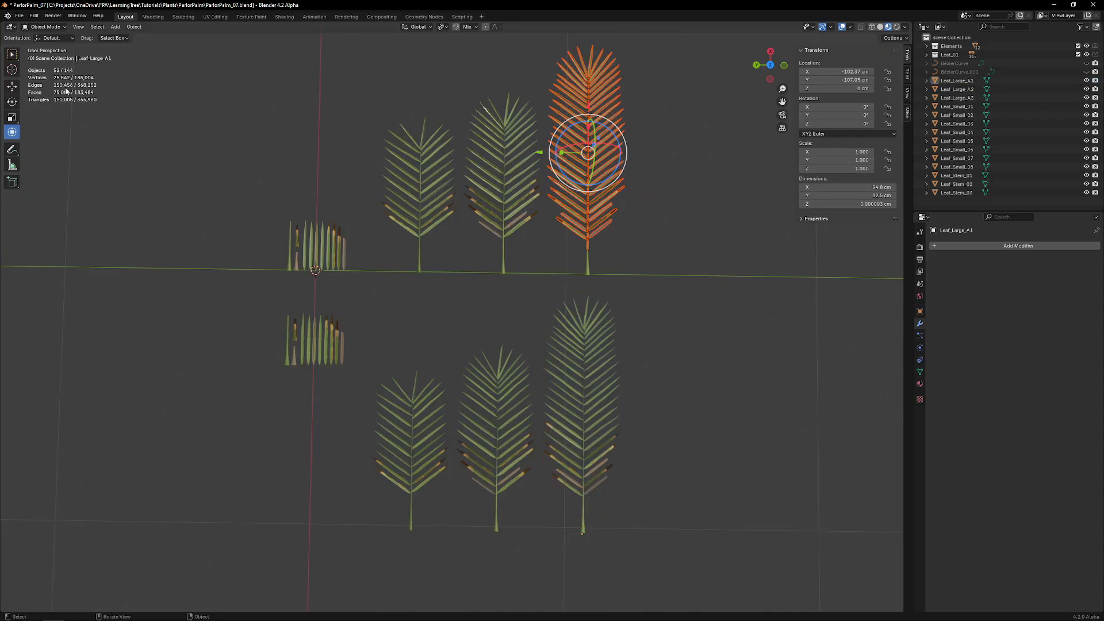
{"action": "left_click_drag", "start_coordinate": [632, 246], "coordinate": [583, 279]}
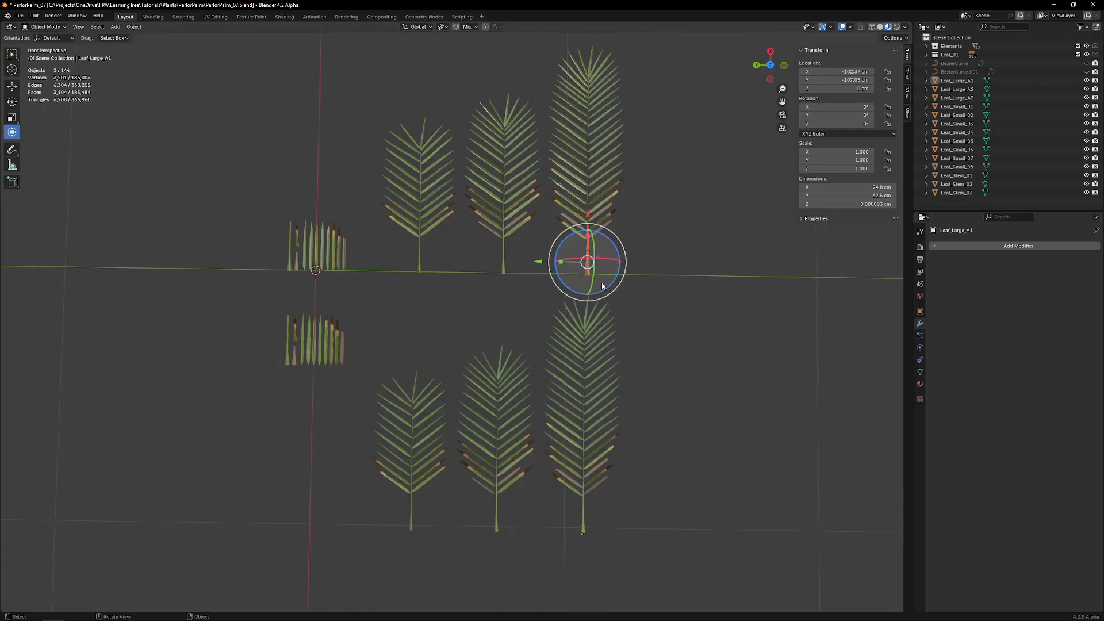
{"action": "left_click", "coordinate": [571, 391]}
{"action": "middle_click_drag", "start_coordinate": [572, 390], "coordinate": [586, 342]}
{"action": "key", "text": "Tab"}
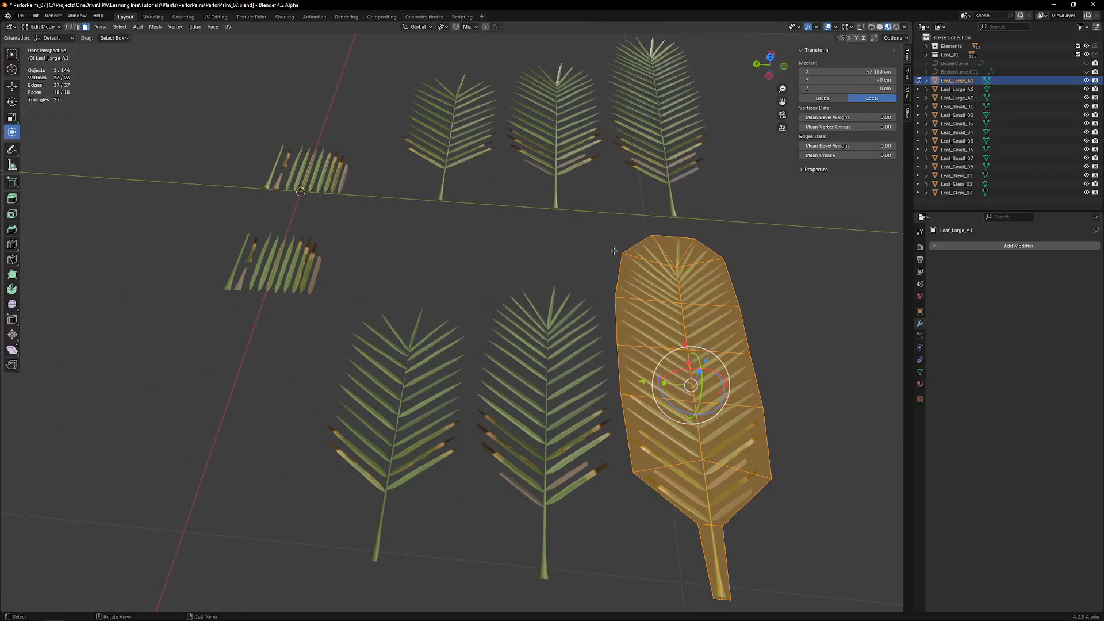
{"action": "middle_click_drag", "start_coordinate": [679, 362], "coordinate": [584, 295]}
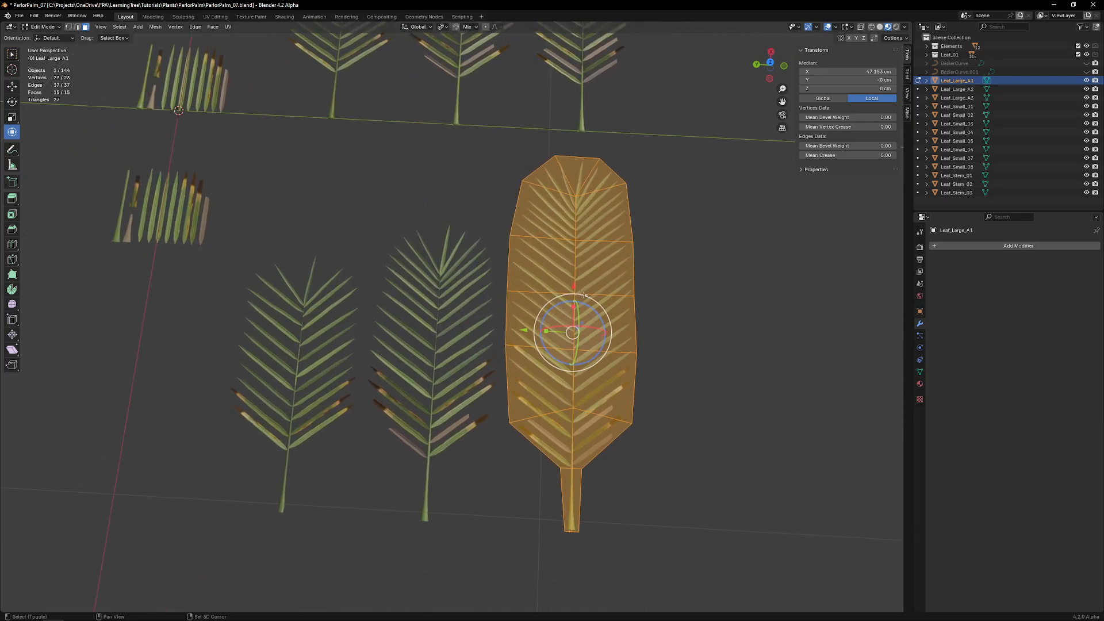
{"action": "scroll", "coordinate": [448, 279], "scroll_direction": "down", "scroll_amount": 2}
{"action": "left_click", "coordinate": [289, 254]}
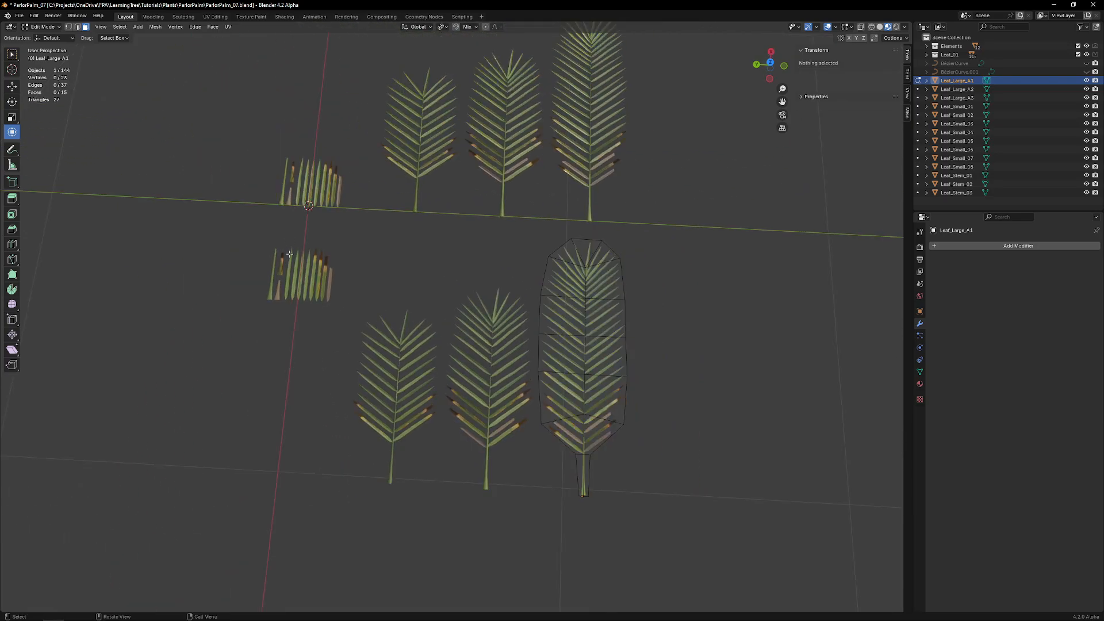
{"action": "key", "text": "Tab"}
{"action": "left_click", "coordinate": [684, 306]}
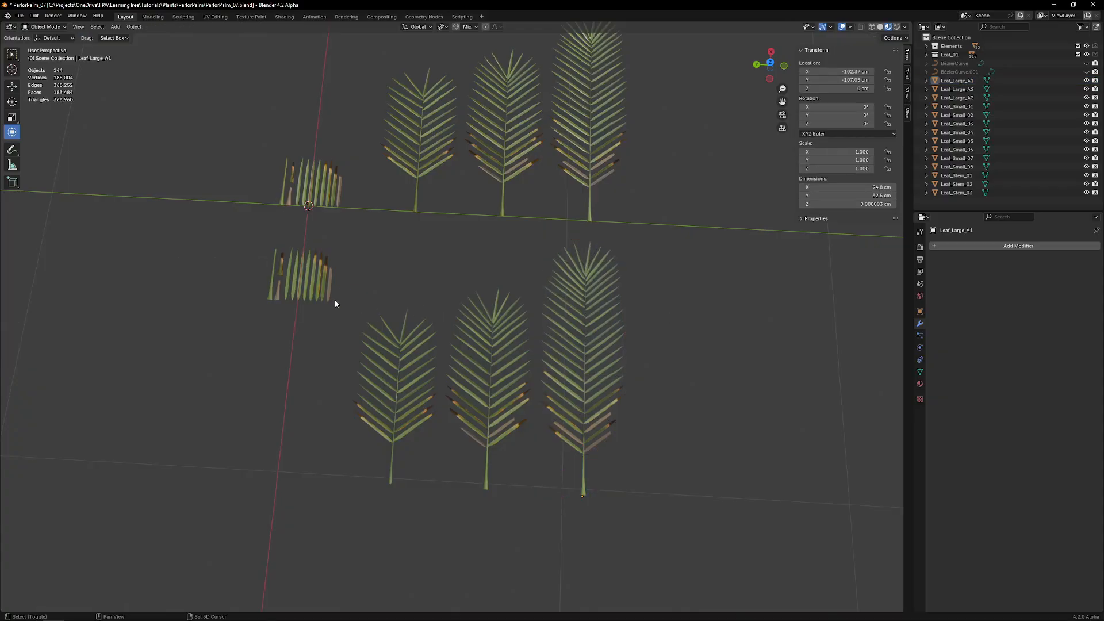
Step: Edit the Leaf_Large_A3 mesh and move the right-hand vertex where the blades meet the stem inward in the XY plane
{"action": "middle_click_drag", "start_coordinate": [334, 300], "coordinate": [434, 276], "text": "shift"}
{"action": "left_click", "coordinate": [581, 356]}
{"action": "left_click", "coordinate": [440, 370]}
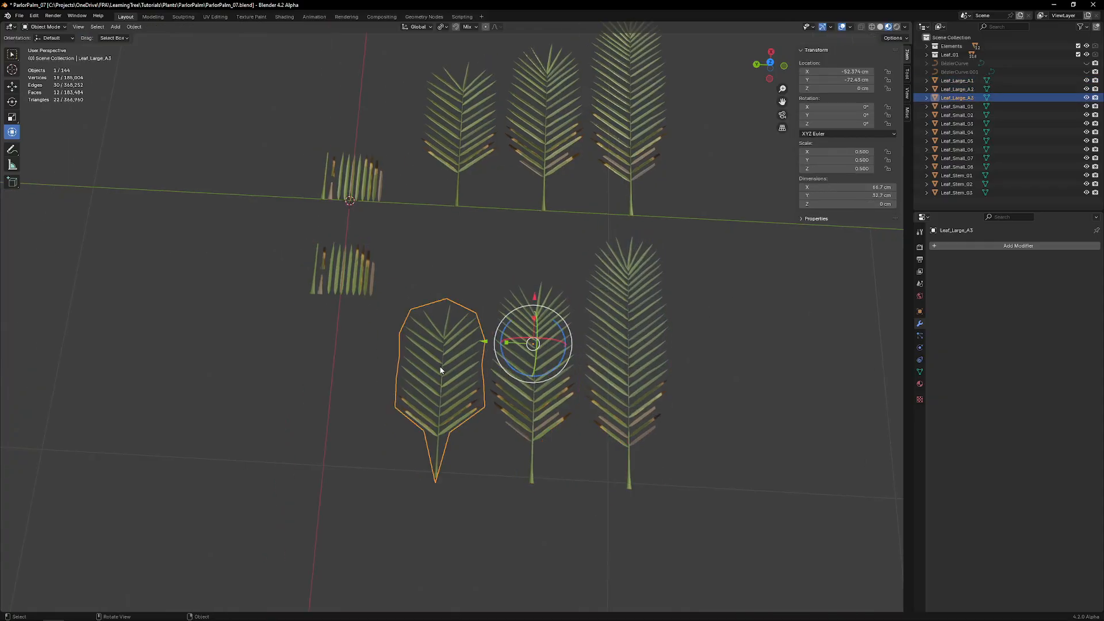
{"action": "key", "text": "Tab"}
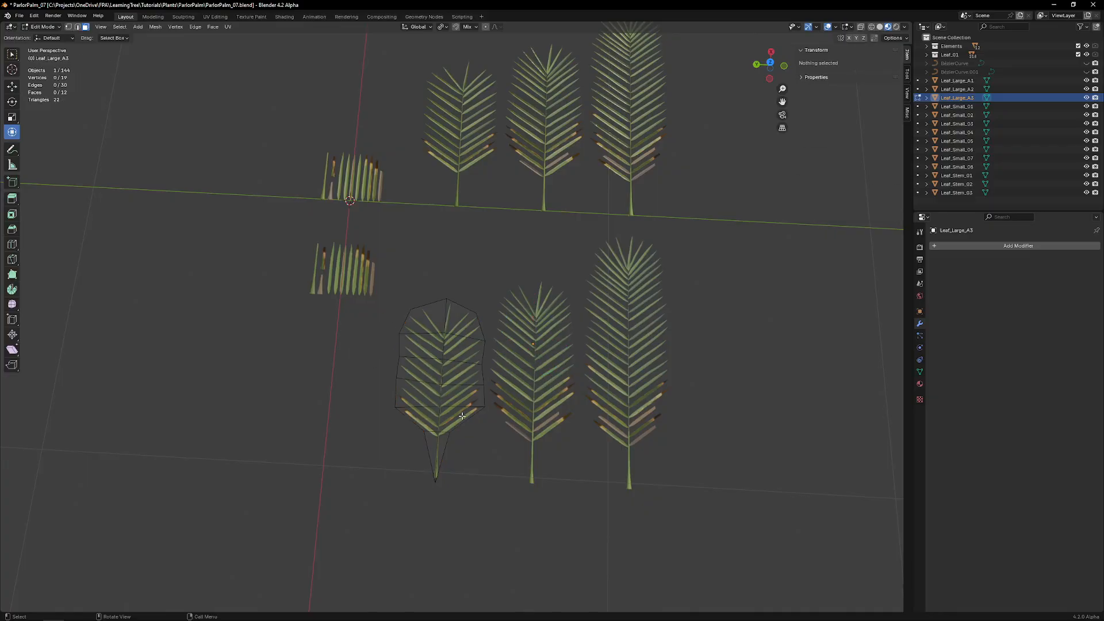
{"action": "scroll", "coordinate": [462, 415], "scroll_direction": "up", "scroll_amount": 3}
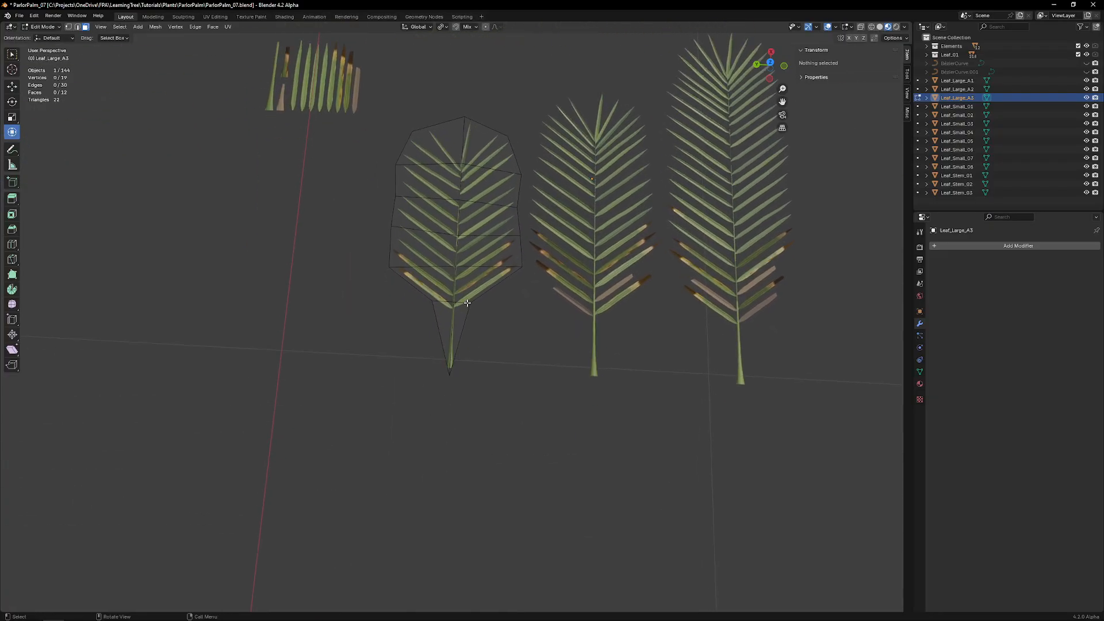
{"action": "scroll", "coordinate": [445, 314], "scroll_direction": "up", "scroll_amount": 2}
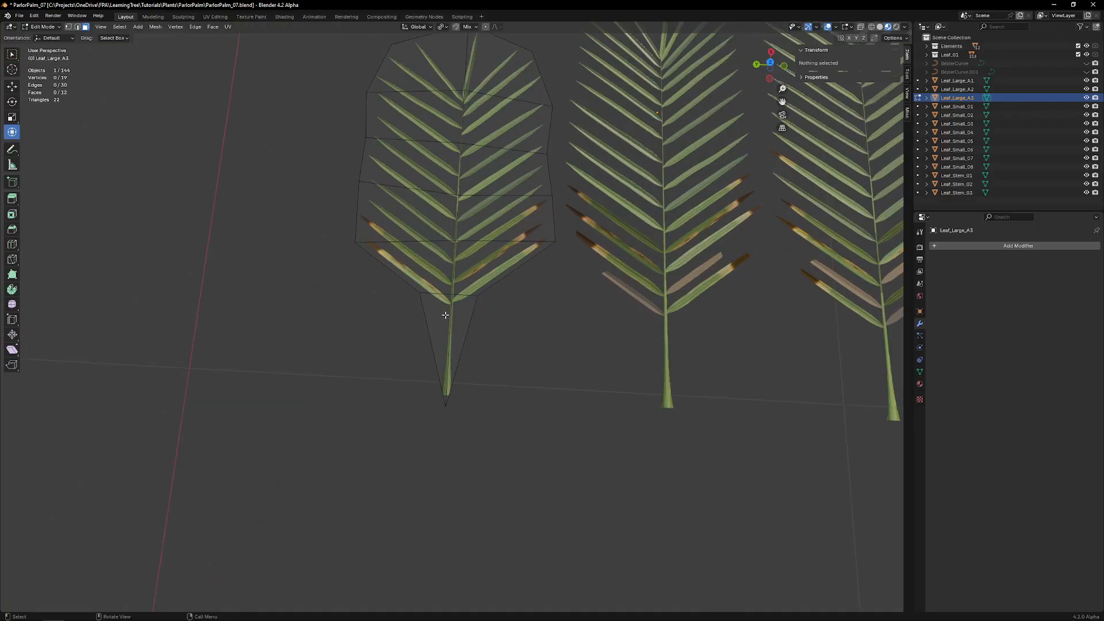
{"action": "left_click", "coordinate": [477, 295]}
{"action": "left_click", "coordinate": [900, 38]}
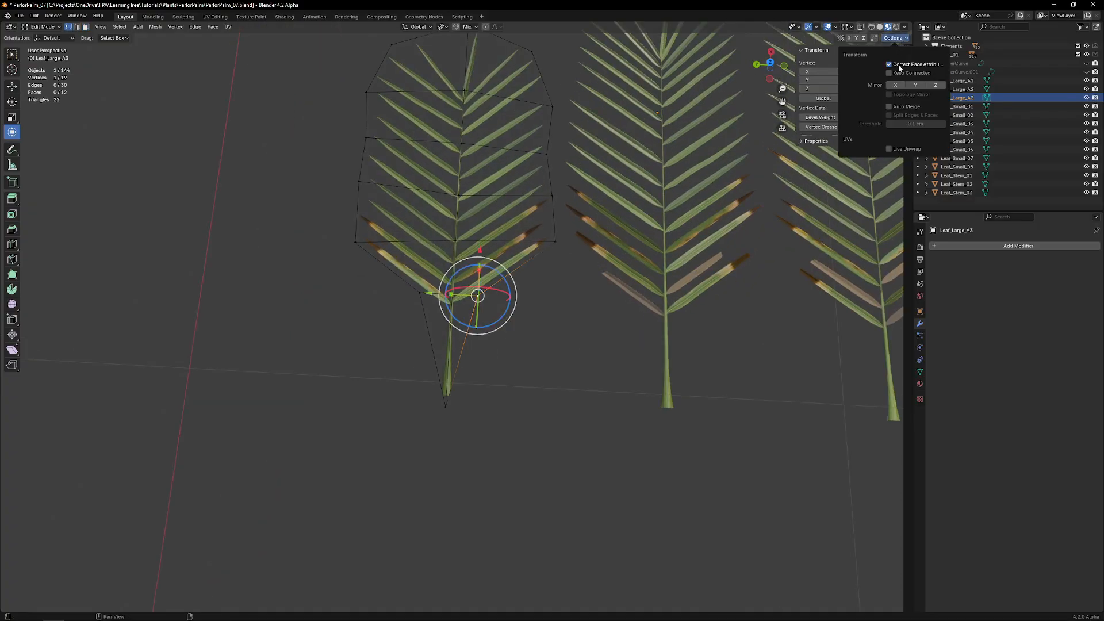
{"action": "scroll", "coordinate": [428, 346], "scroll_direction": "up", "scroll_amount": 2}
{"action": "middle_click_drag", "start_coordinate": [495, 302], "coordinate": [500, 257]}
{"action": "key", "text": "g"}
{"action": "key", "text": "shift+z"}
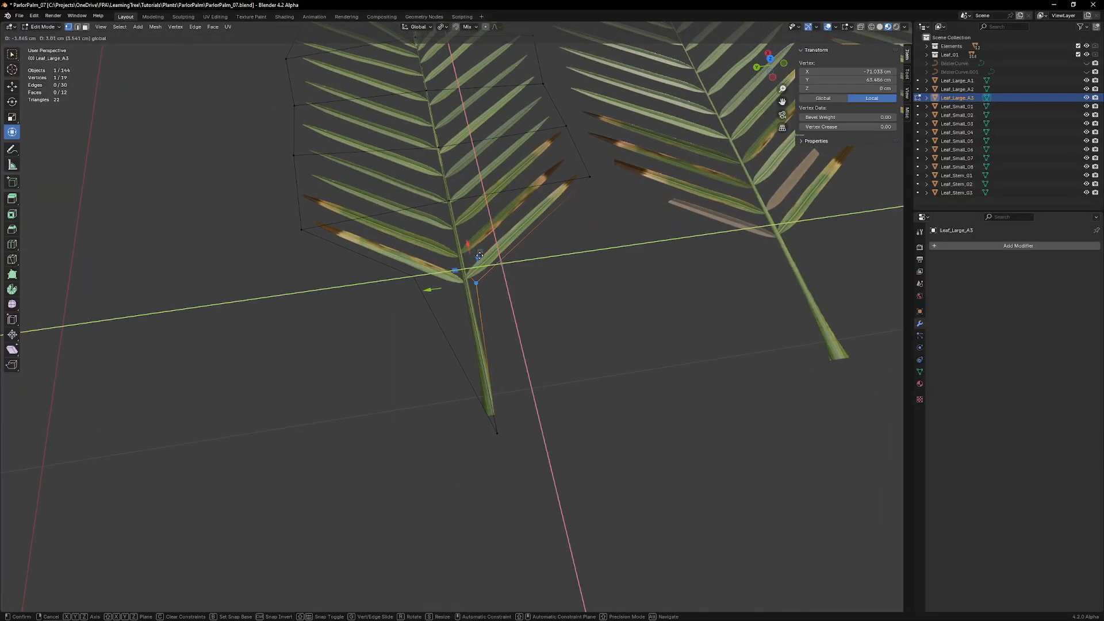
{"action": "left_click", "coordinate": [482, 255]}
Step: Move the left-hand vertex where the blades meet the stem of Leaf_Large_A3 inward in the XY plane, close to the stem
{"action": "left_click", "coordinate": [423, 275]}
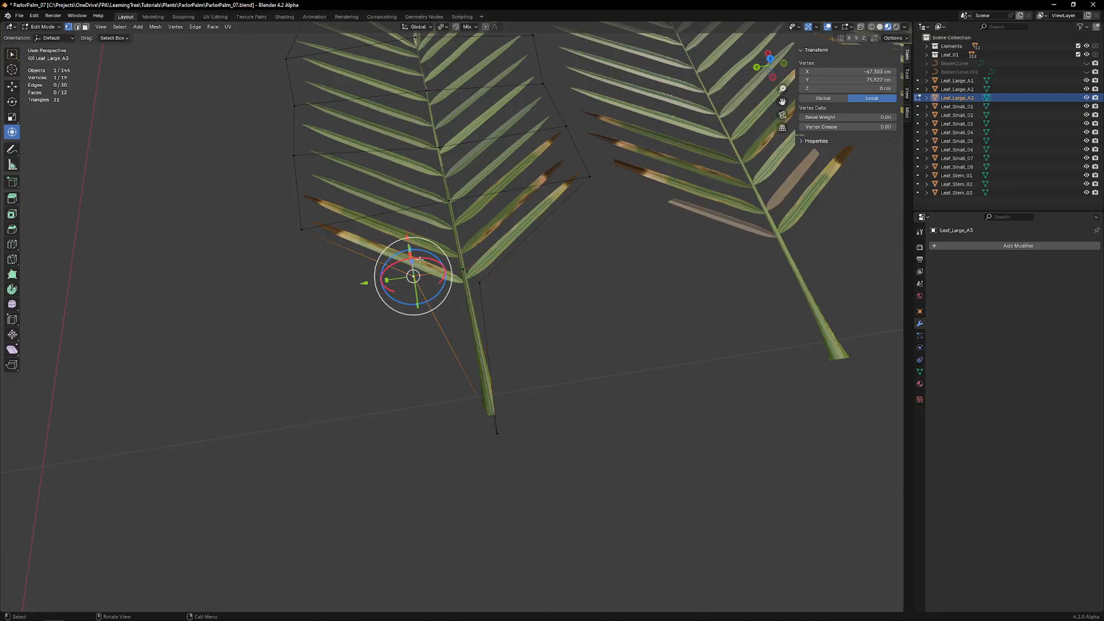
{"action": "middle_click_drag", "start_coordinate": [422, 276], "coordinate": [420, 236]}
{"action": "key", "text": "g"}
{"action": "key", "text": "shift+z"}
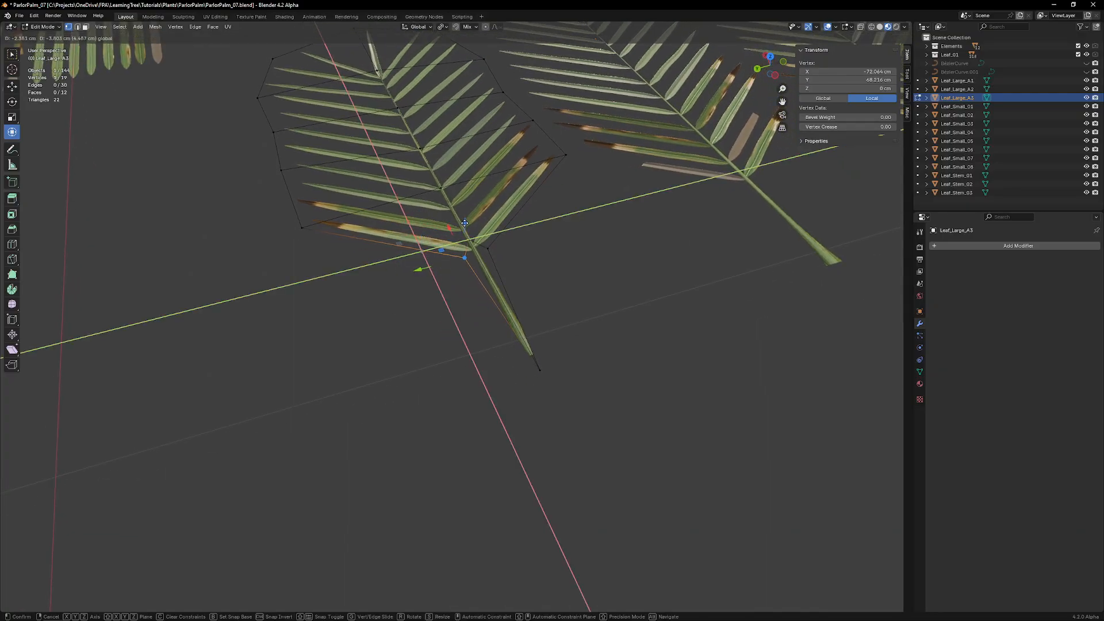
{"action": "left_click", "coordinate": [458, 257]}
Step: Bevel the single vertex at the bottom tip of Leaf_Large_A3's stem by about 7 cm
{"action": "left_click", "coordinate": [538, 368]}
{"action": "key", "text": "ctrl+shift+b"}
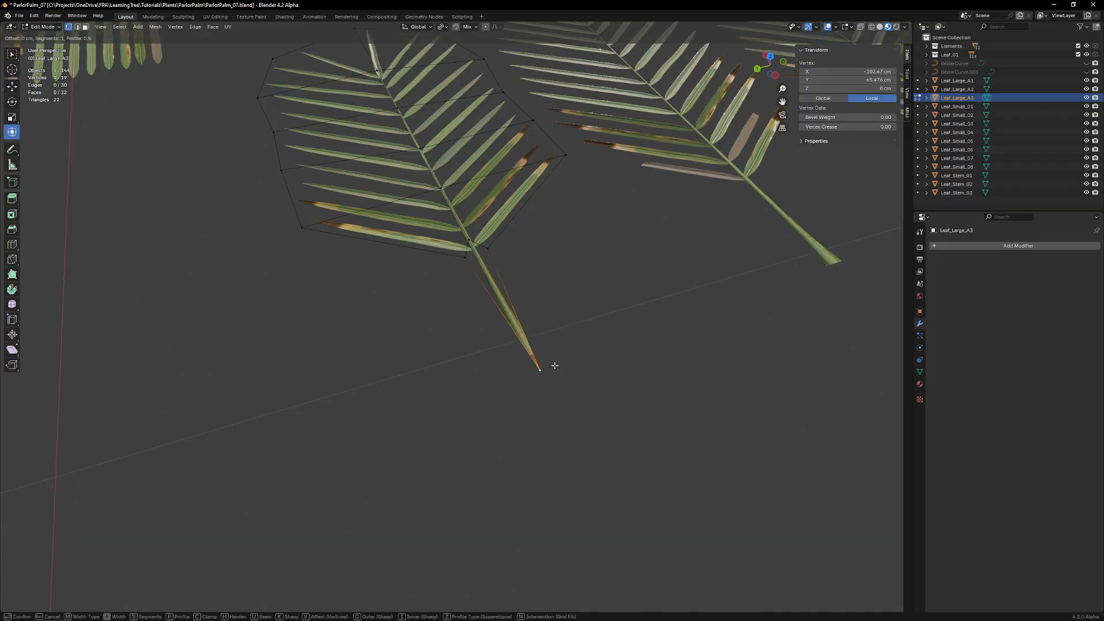
{"action": "left_click", "coordinate": [594, 366]}
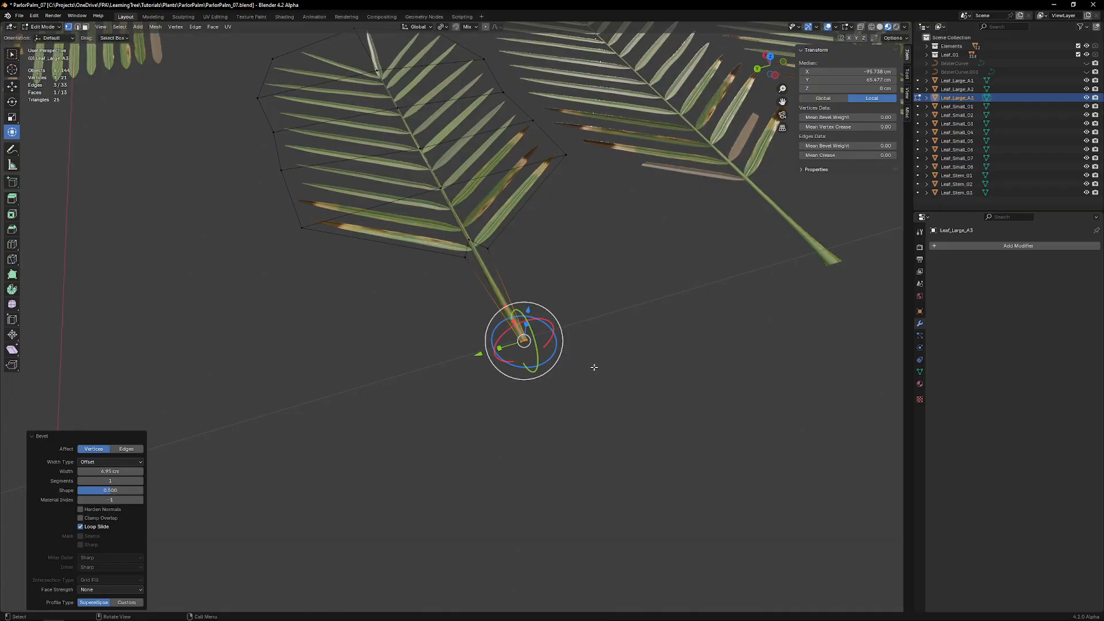
Step: Move the two outer vertices of the beveled stem tip down in the XY plane so they frame the stem's base
{"action": "left_click", "coordinate": [519, 341]}
{"action": "key", "text": "g"}
{"action": "key", "text": "shift+z"}
{"action": "left_click_drag", "start_coordinate": [525, 331], "coordinate": [529, 339], "text": "shift"}
{"action": "left_click", "coordinate": [526, 340]}
{"action": "key", "text": "g"}
{"action": "key", "text": "shift+z"}
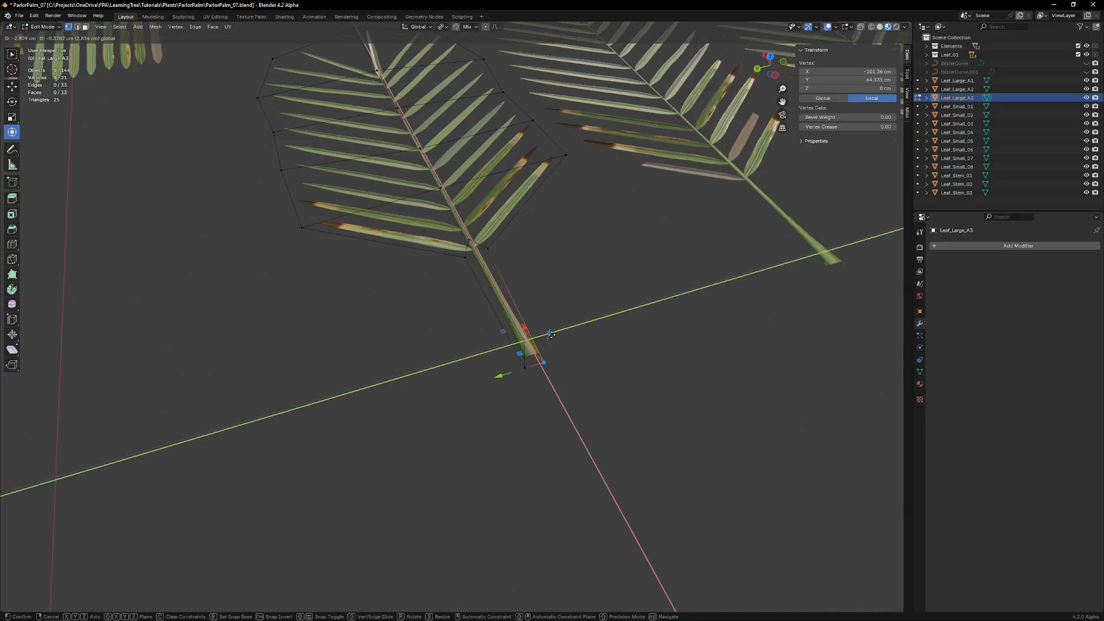
{"action": "left_click", "coordinate": [552, 329]}
Step: Dissolve the middle vertex of the stem tip and connect both bottom corners to the centre vertex at the stem's top
{"action": "left_click", "coordinate": [522, 341]}
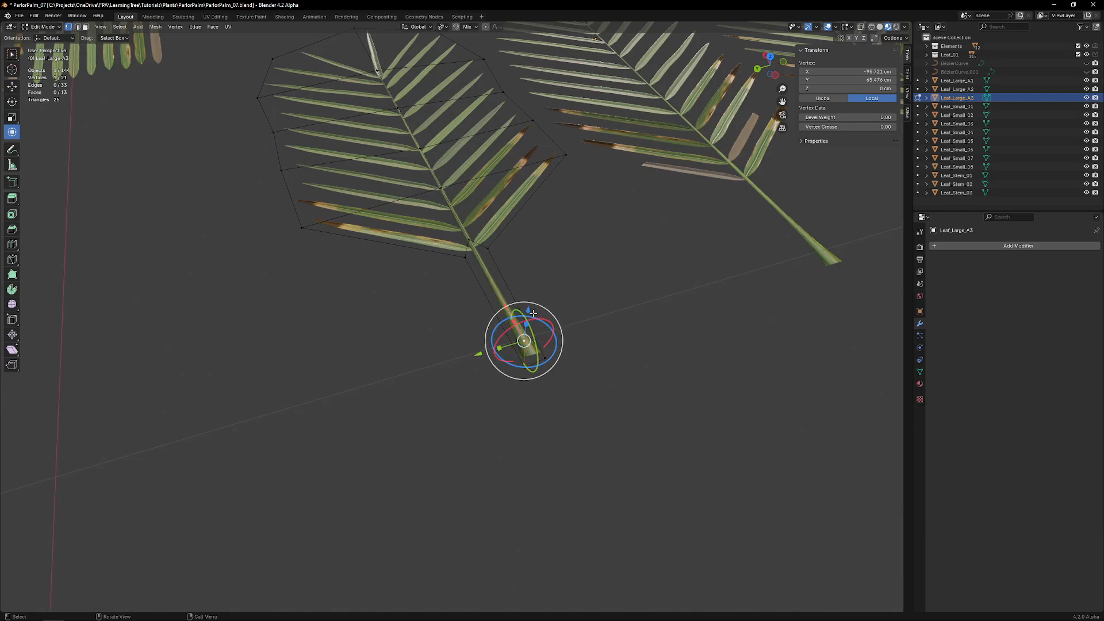
{"action": "key", "text": "ctrl+x"}
{"action": "left_click", "coordinate": [518, 363]}
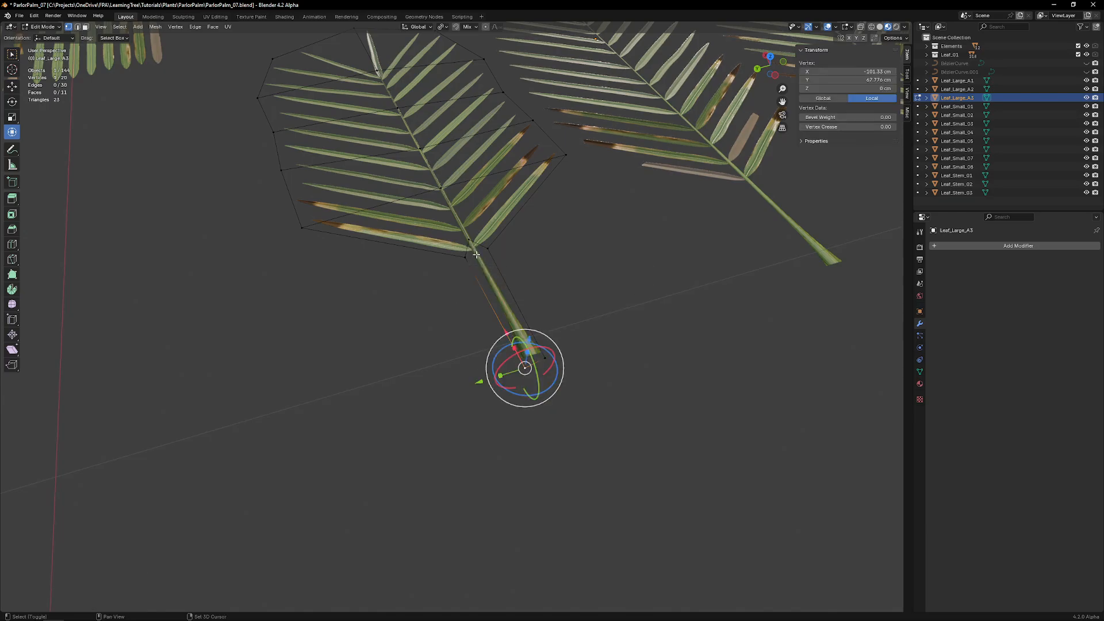
{"action": "left_click", "coordinate": [476, 254], "text": "shift"}
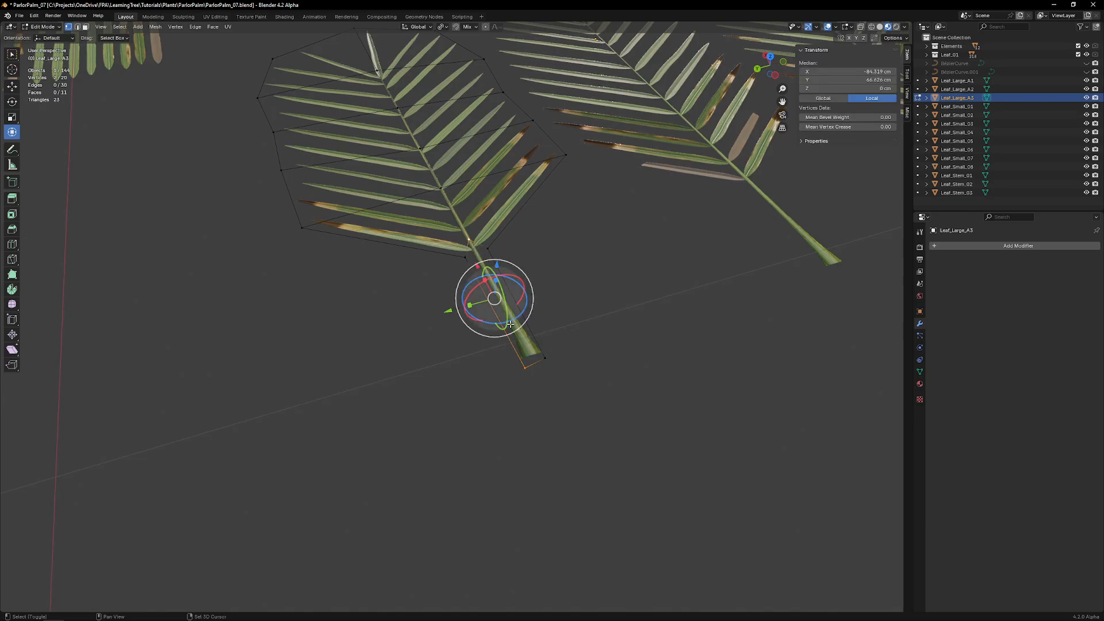
{"action": "left_click", "coordinate": [548, 359], "text": "shift"}
{"action": "key", "text": "j"}
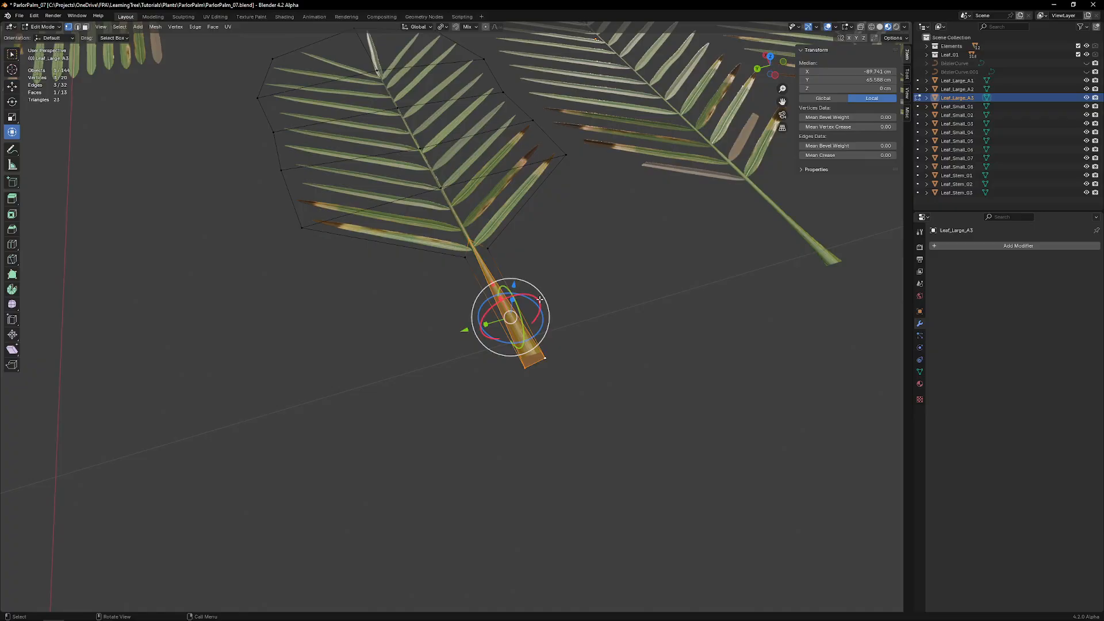
Step: Pull the bottom corner vertices of Leaf_Large_A3's outline tighter around the base of the stem
{"action": "middle_click_drag", "start_coordinate": [540, 300], "coordinate": [516, 325]}
{"action": "left_click", "coordinate": [549, 298]}
{"action": "left_click", "coordinate": [509, 486]}
{"action": "middle_click_drag", "start_coordinate": [509, 486], "coordinate": [537, 446]}
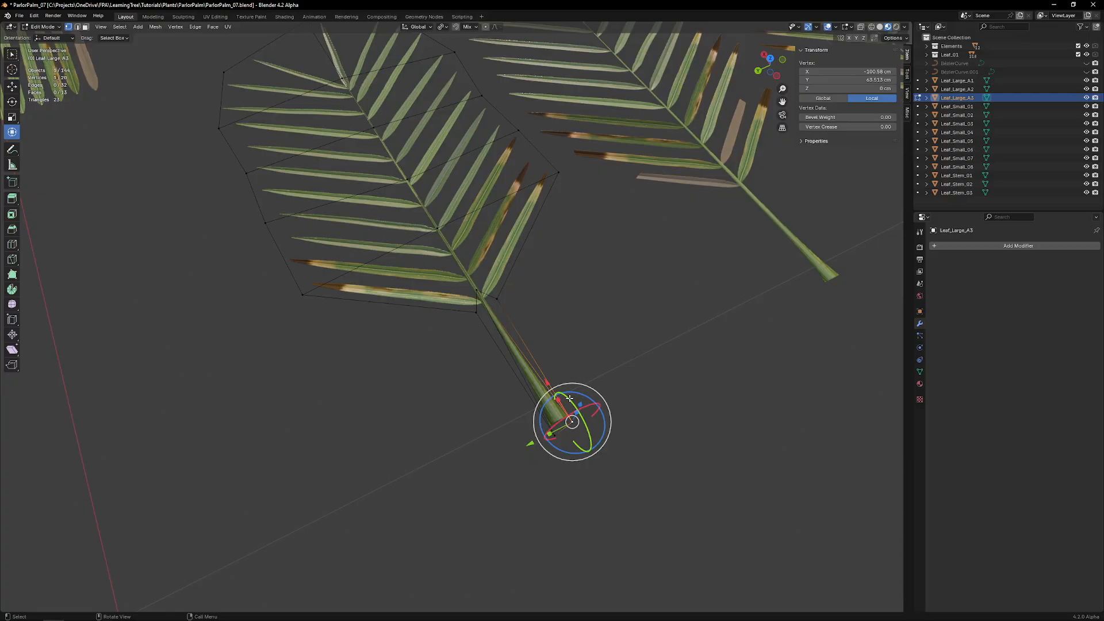
{"action": "left_click_drag", "start_coordinate": [581, 402], "coordinate": [554, 406], "text": "shift"}
{"action": "left_click", "coordinate": [551, 438]}
Step: Nudge the outline vertices at the top of Leaf_Large_A3's stem closer to the stem and finish editing the mesh
{"action": "left_click", "coordinate": [498, 302]}
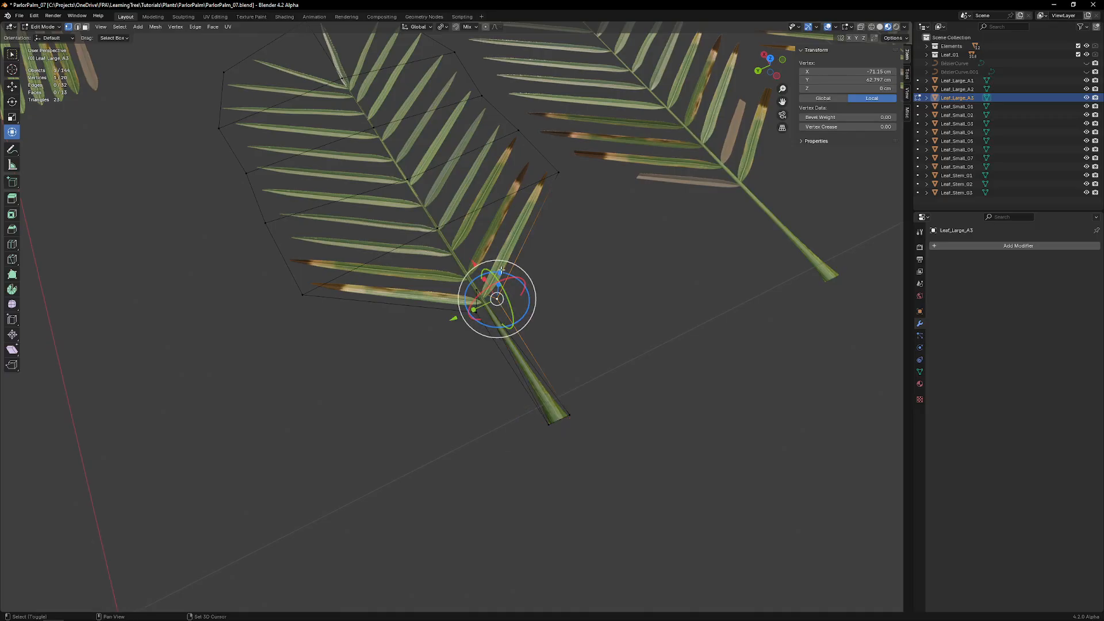
{"action": "left_click_drag", "start_coordinate": [499, 280], "coordinate": [483, 285], "text": "shift"}
{"action": "left_click", "coordinate": [475, 311]}
{"action": "scroll", "coordinate": [481, 279], "scroll_direction": "down", "scroll_amount": 5}
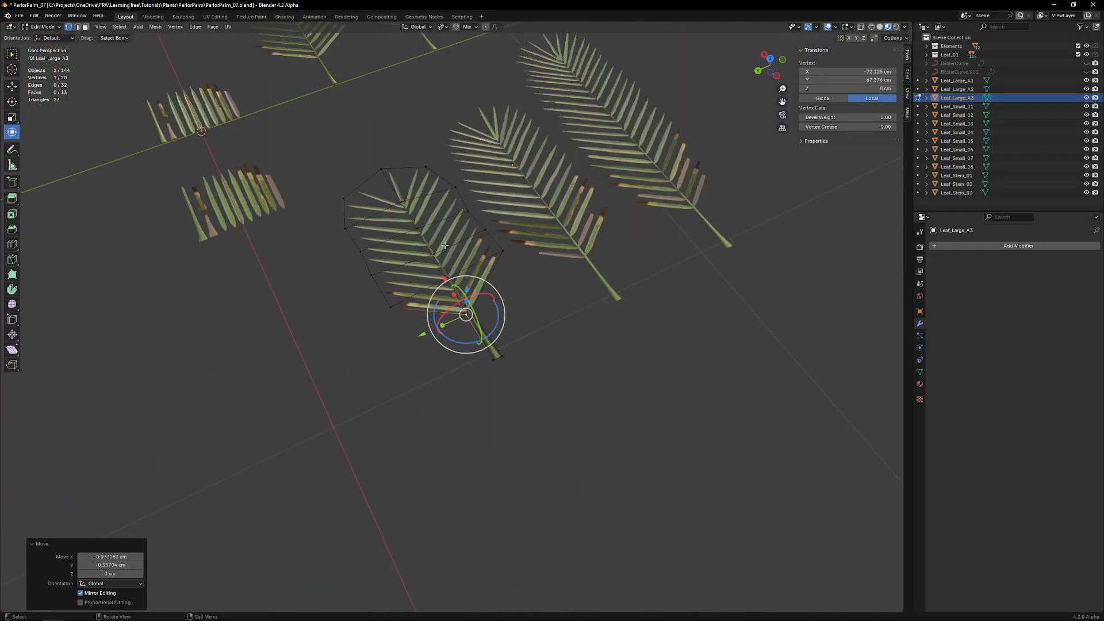
{"action": "middle_click_drag", "start_coordinate": [478, 240], "coordinate": [425, 273], "text": "shift"}
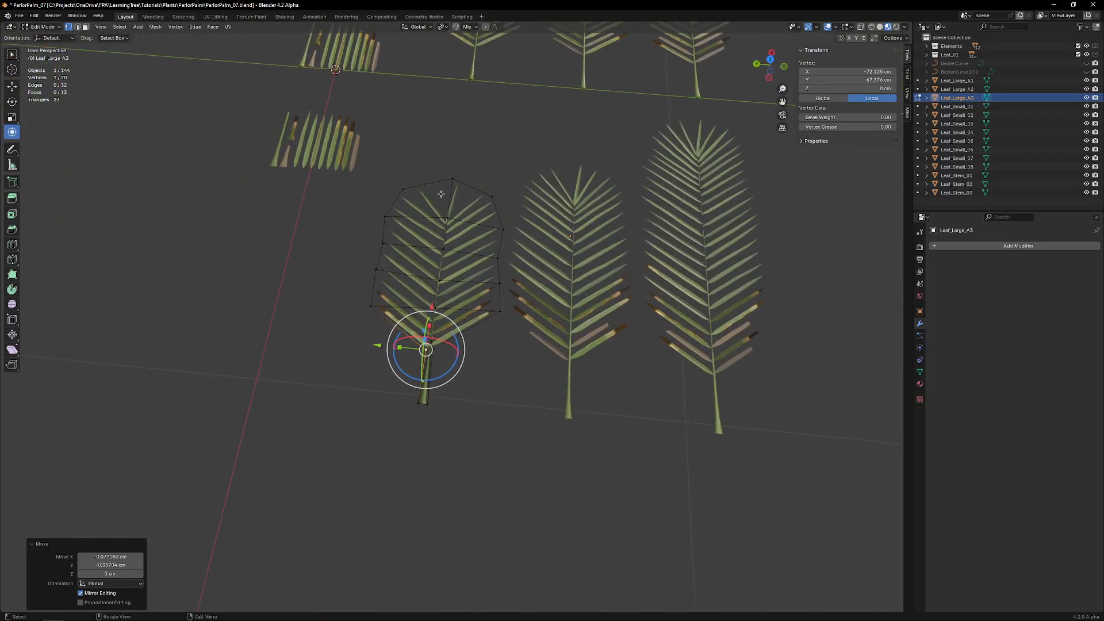
{"action": "scroll", "coordinate": [413, 283], "scroll_direction": "up", "scroll_amount": 3}
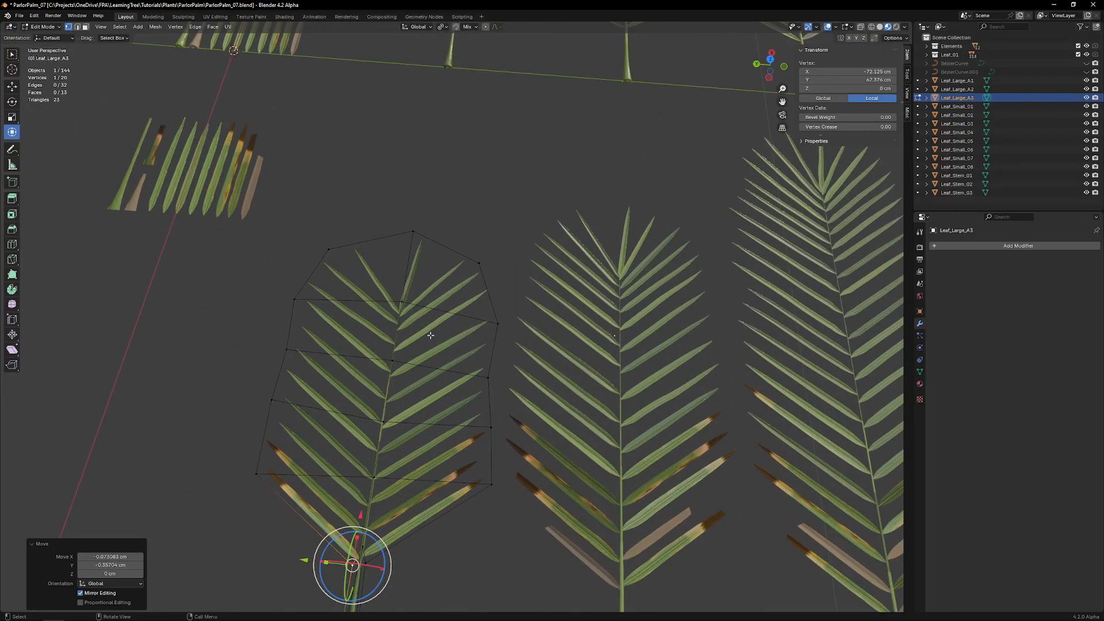
{"action": "middle_click_drag", "start_coordinate": [430, 336], "coordinate": [408, 313]}
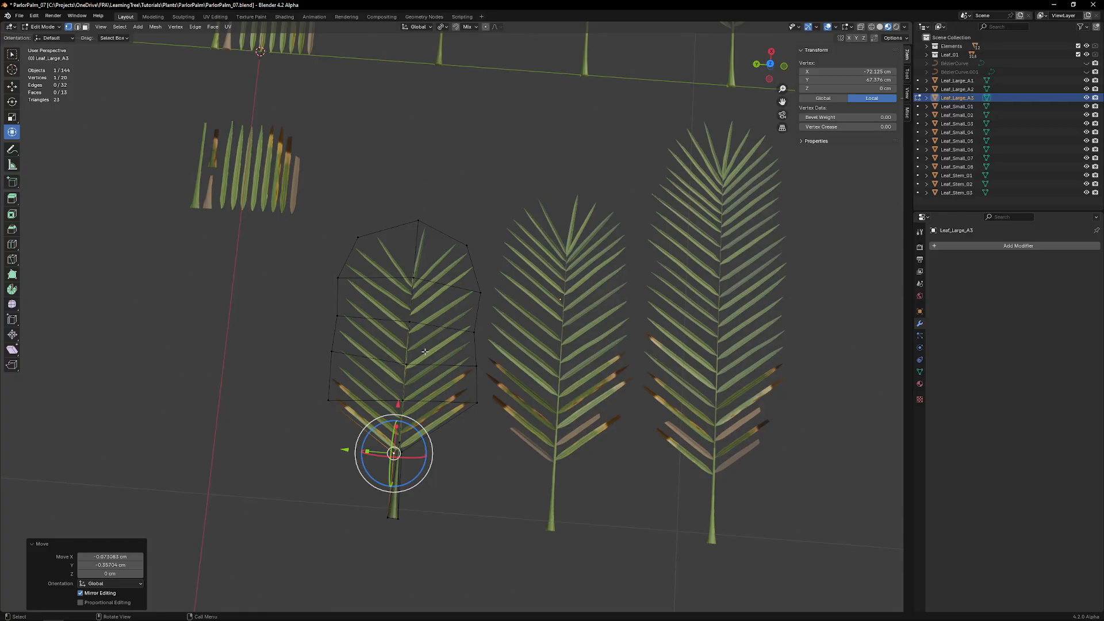
{"action": "key", "text": "Tab"}
Step: Set the object origin of Leaf_Large_A3 to the two vertices at the bottom of its stem
{"action": "middle_click_drag", "start_coordinate": [424, 352], "coordinate": [313, 317], "text": "shift"}
{"action": "middle_click_drag", "start_coordinate": [299, 407], "coordinate": [414, 343], "text": "shift"}
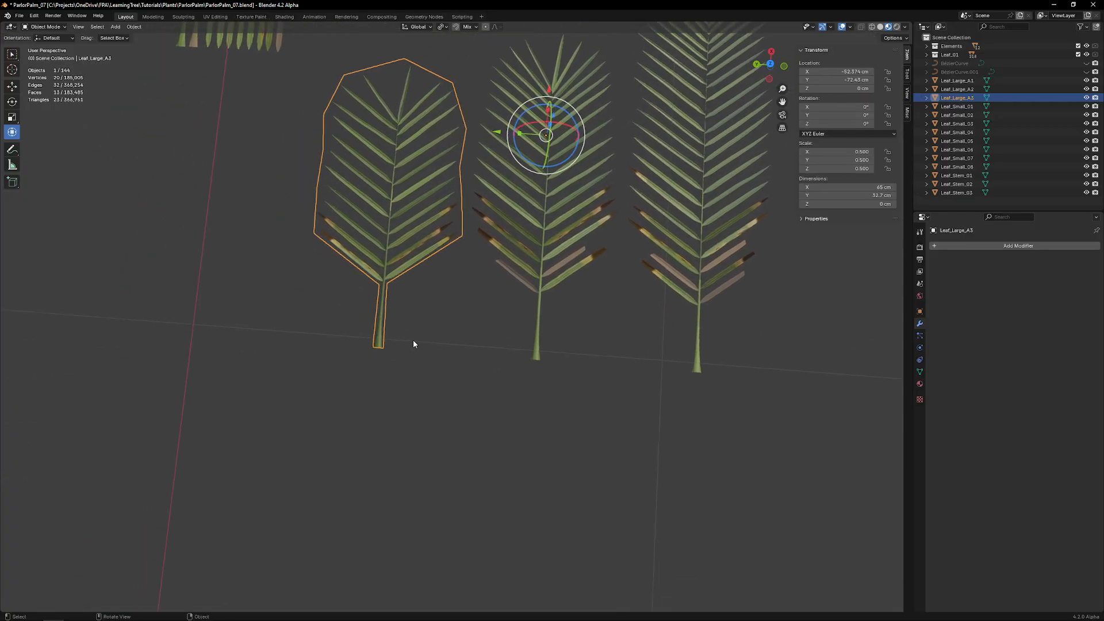
{"action": "key", "text": "Tab"}
{"action": "left_click_drag", "start_coordinate": [357, 346], "coordinate": [401, 371]}
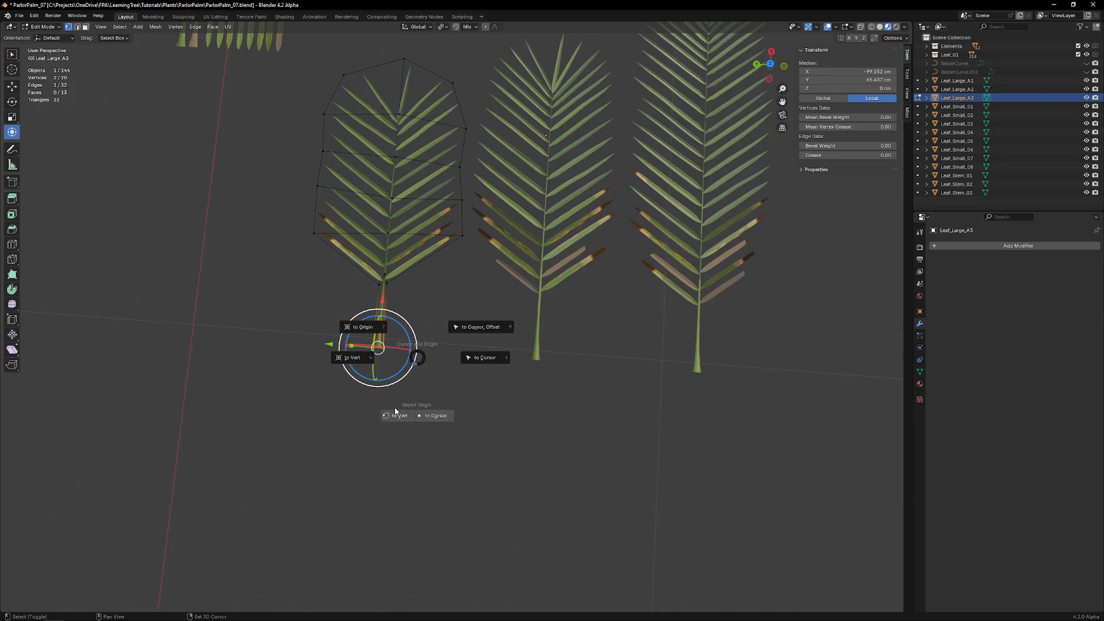
{"action": "key", "text": "Tab"}
Step: Set the object origin of Leaf_Large_A2 to the vertices at the bottom of its stem
{"action": "left_click", "coordinate": [595, 242]}
{"action": "key", "text": "Tab"}
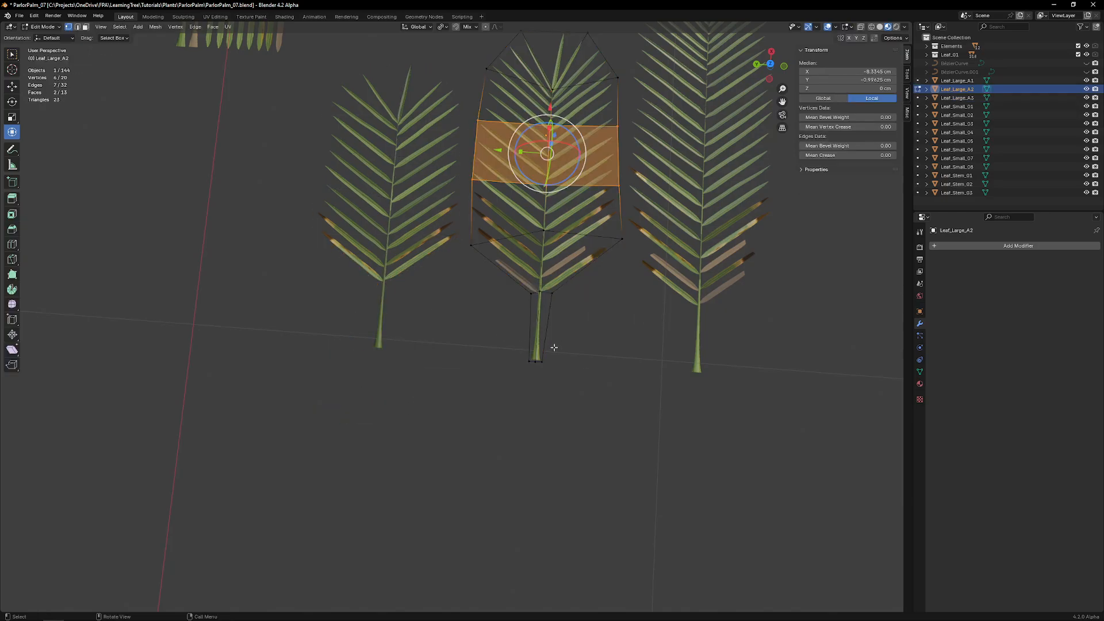
{"action": "left_click_drag", "start_coordinate": [557, 345], "coordinate": [507, 384]}
{"action": "key", "text": "shift+s"}
{"action": "left_click", "coordinate": [514, 422]}
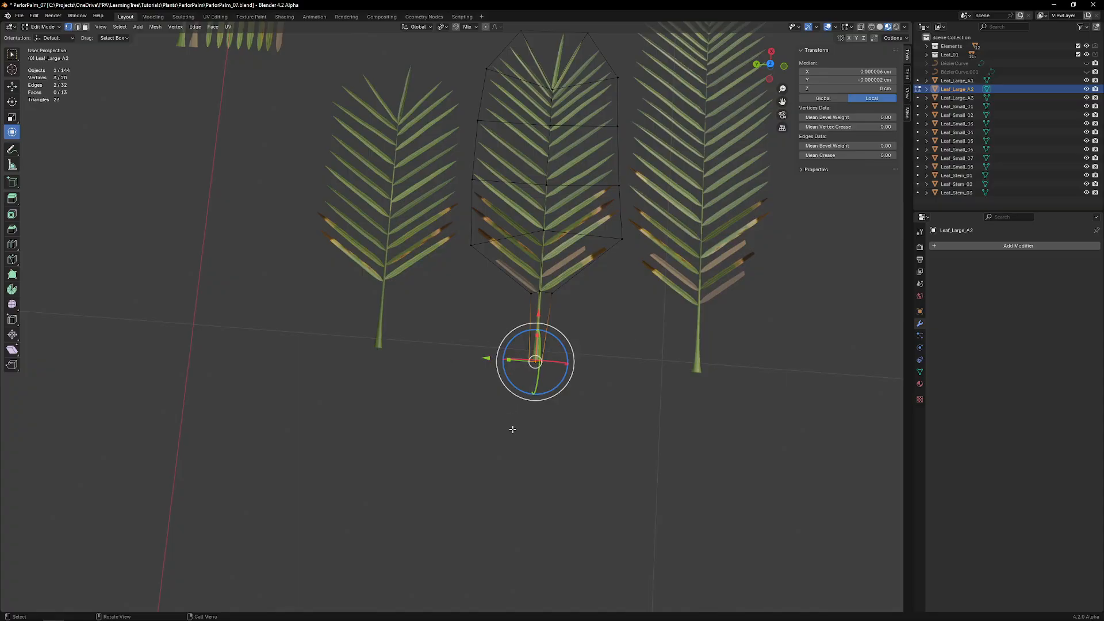
{"action": "key", "text": "Tab"}
Step: Duplicate Leaf_Large_A2 and place the copy about 70 cm away along Y, beyond the end of the leaf row
{"action": "middle_click_drag", "start_coordinate": [547, 243], "coordinate": [438, 322], "text": "shift"}
{"action": "scroll", "coordinate": [439, 322], "scroll_direction": "down", "scroll_amount": 1}
{"action": "left_click", "coordinate": [334, 292]}
{"action": "middle_click_drag", "start_coordinate": [333, 294], "coordinate": [304, 277], "text": "shift"}
{"action": "scroll", "coordinate": [304, 277], "scroll_direction": "down", "scroll_amount": 2}
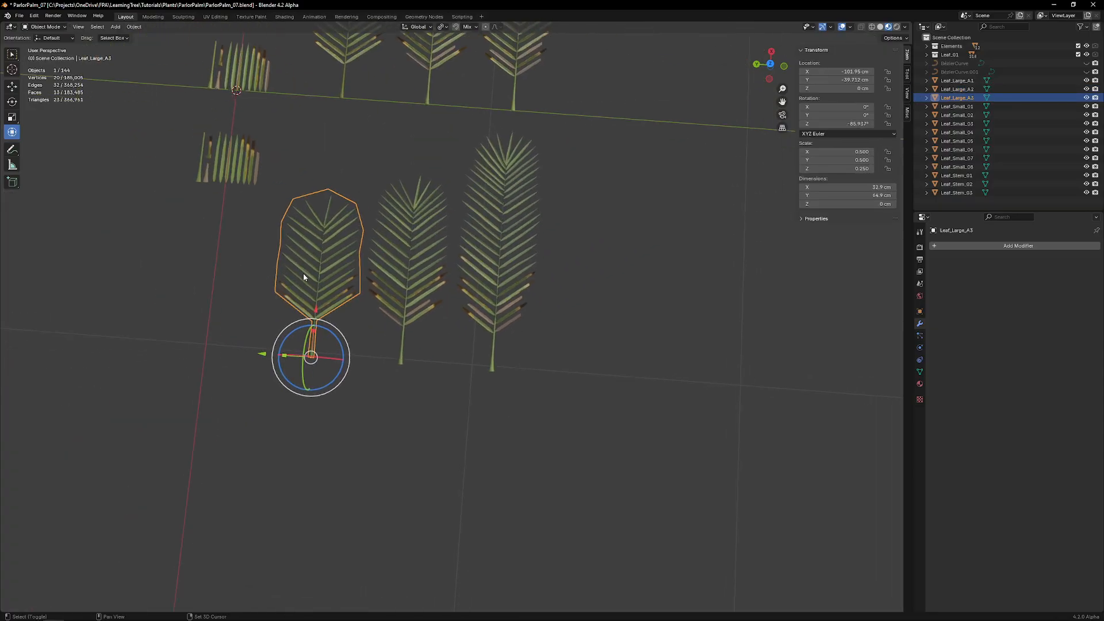
{"action": "left_click", "coordinate": [417, 227]}
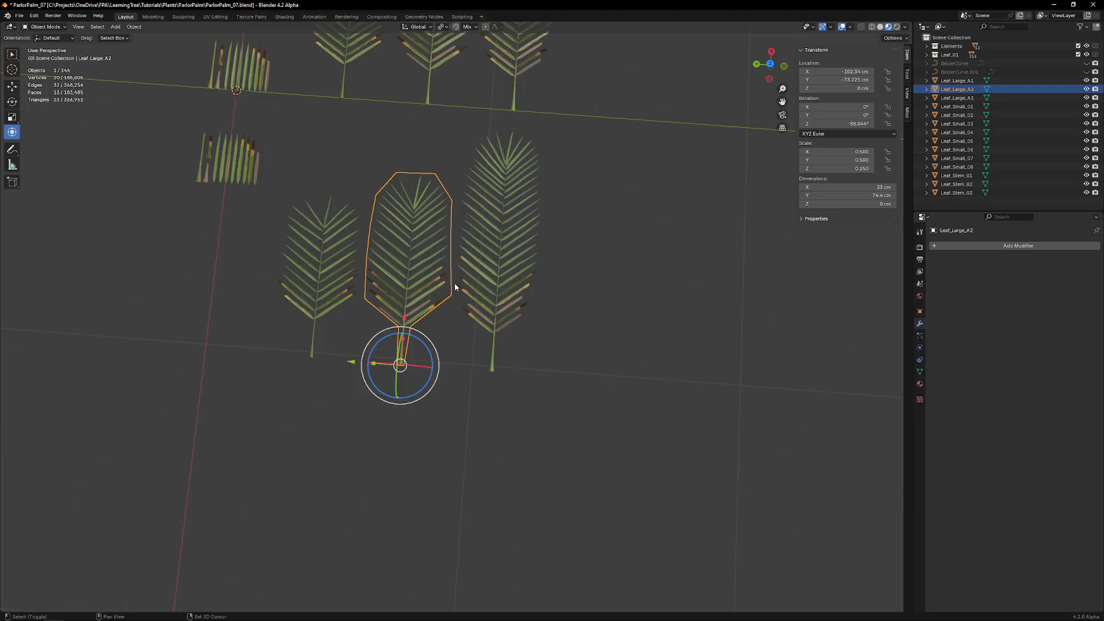
{"action": "key", "text": "shift+d"}
{"action": "key", "text": "x"}
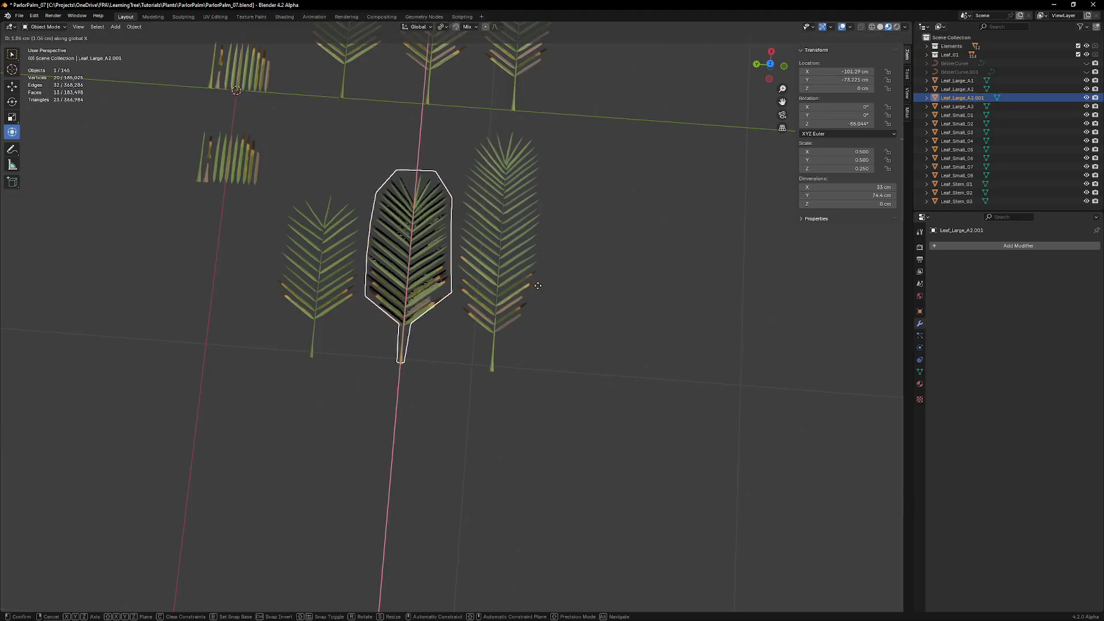
{"action": "key", "text": "y"}
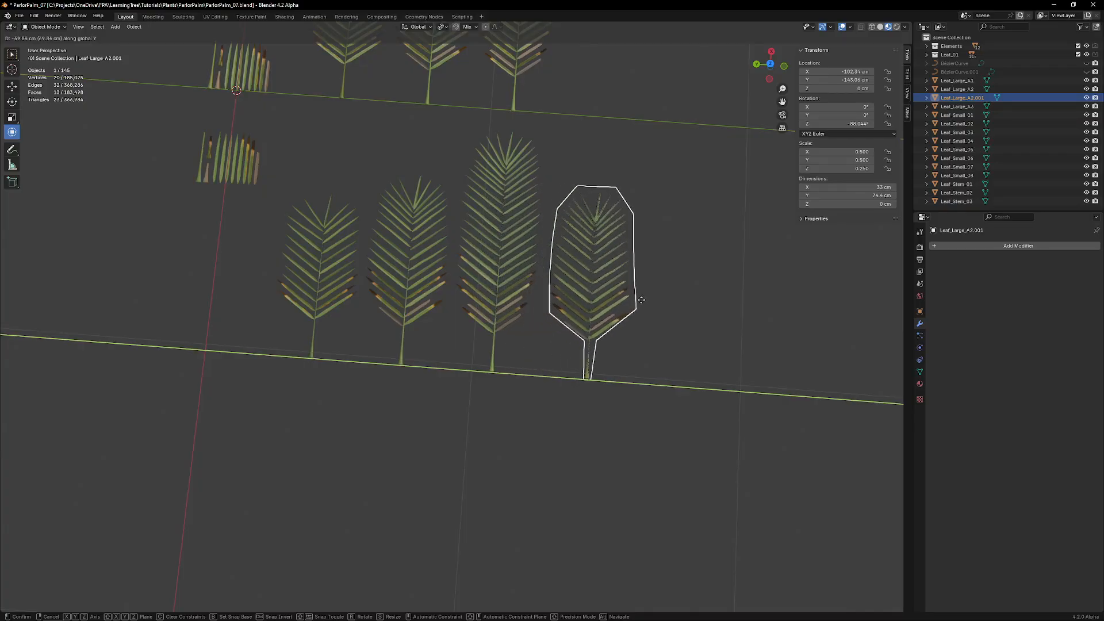
{"action": "left_click", "coordinate": [639, 298]}
Step: Reshape the copy's middle edge row into a V by moving its stem vertex down and both outer vertices up
{"action": "middle_click_drag", "start_coordinate": [596, 288], "coordinate": [509, 289], "text": "shift"}
{"action": "scroll", "coordinate": [511, 283], "scroll_direction": "up", "scroll_amount": 2}
{"action": "key", "text": "Tab"}
{"action": "scroll", "coordinate": [512, 265], "scroll_direction": "up", "scroll_amount": 4}
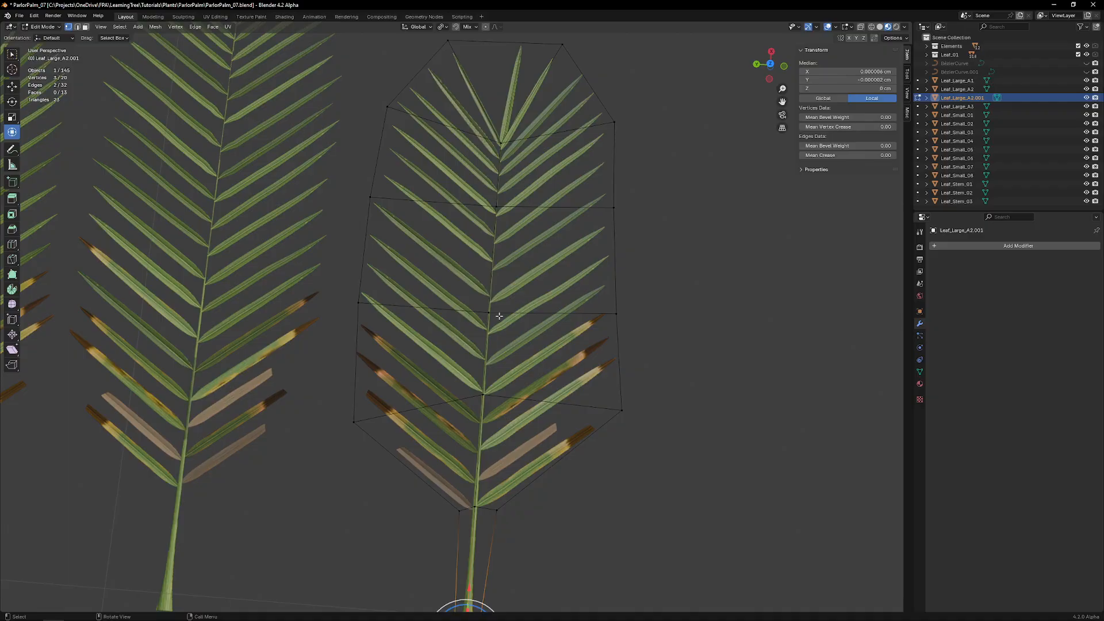
{"action": "left_click", "coordinate": [489, 311]}
{"action": "left_click_drag", "start_coordinate": [494, 271], "coordinate": [443, 340]}
{"action": "left_click", "coordinate": [617, 312]}
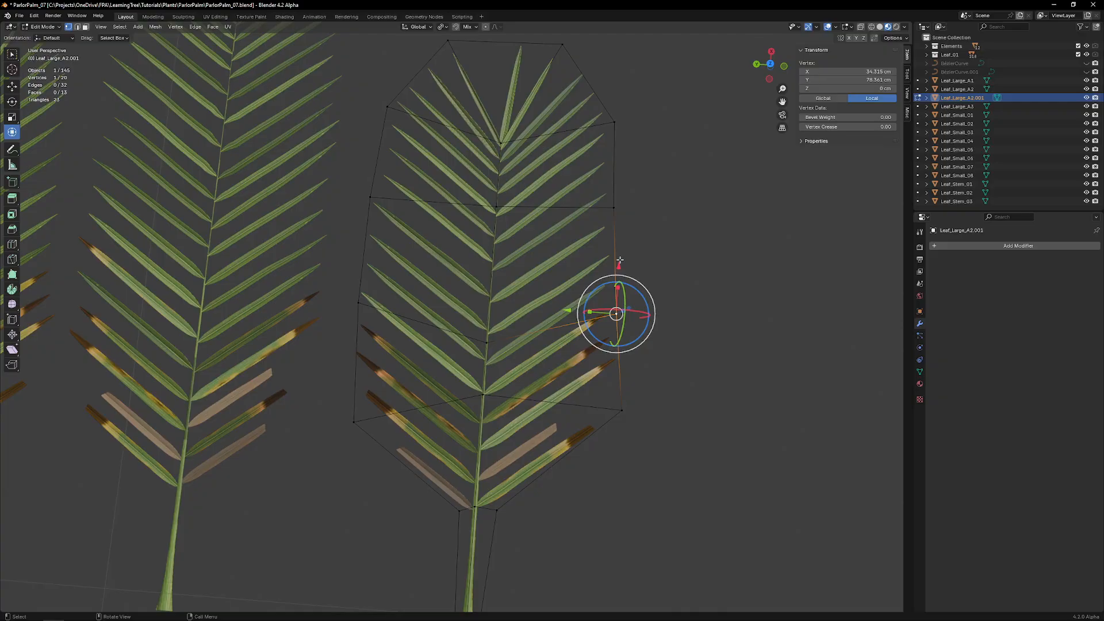
{"action": "left_click_drag", "start_coordinate": [620, 260], "coordinate": [616, 219]}
{"action": "left_click", "coordinate": [353, 303]}
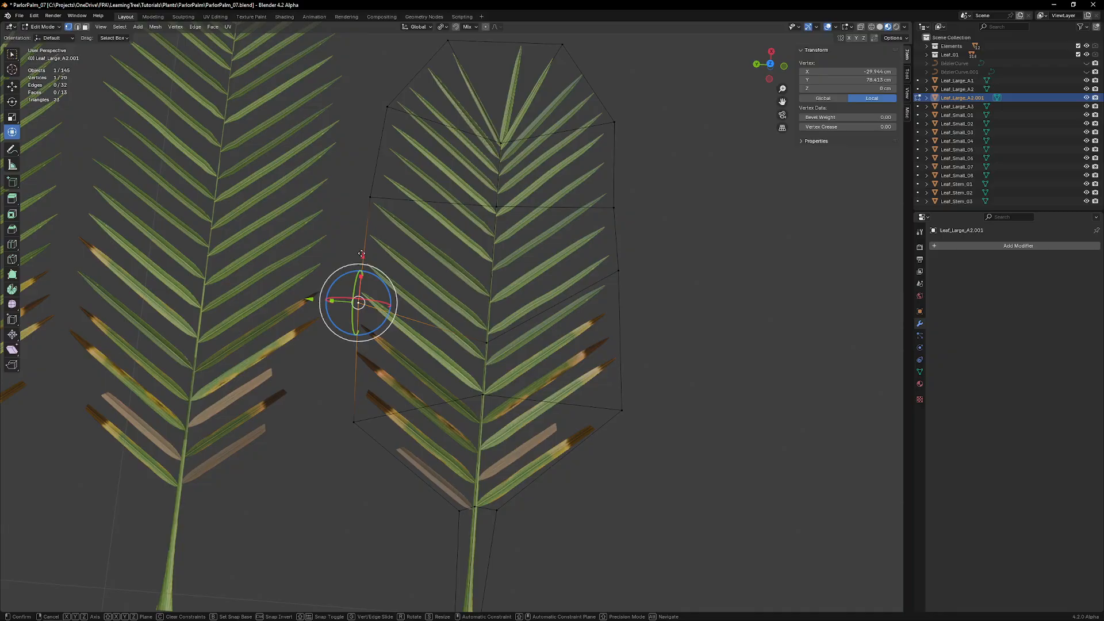
{"action": "left_click_drag", "start_coordinate": [362, 262], "coordinate": [379, 203]}
Step: Move the stem vertex beneath the copy's tip about 8 cm down the stem to deepen the V
{"action": "middle_click_drag", "start_coordinate": [492, 119], "coordinate": [479, 184], "text": "shift"}
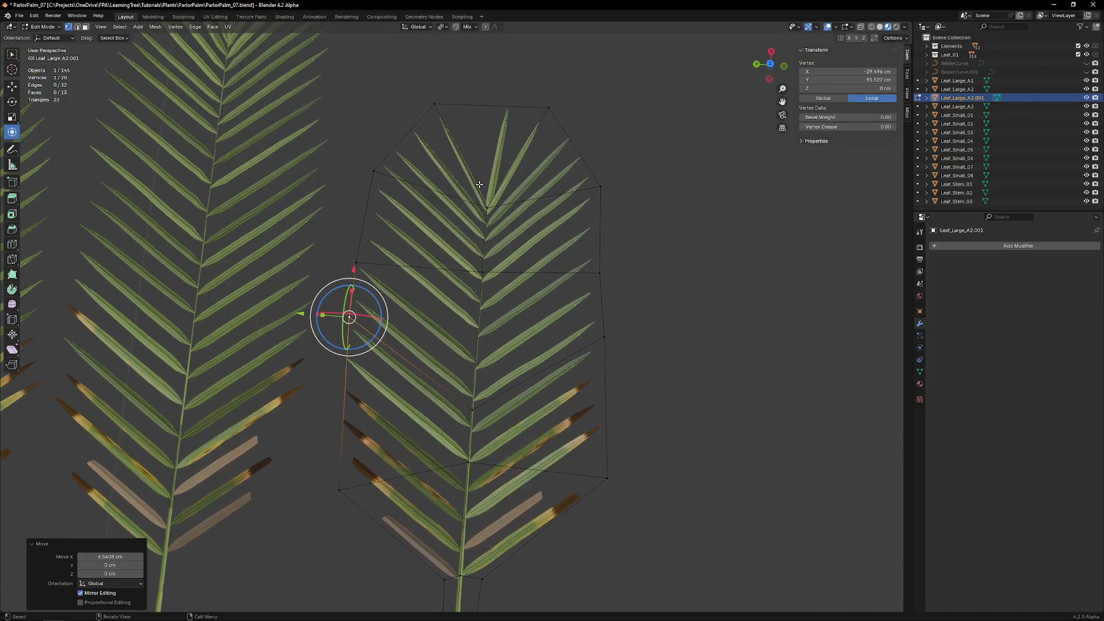
{"action": "left_click", "coordinate": [485, 204]}
{"action": "left_click_drag", "start_coordinate": [491, 163], "coordinate": [490, 224]}
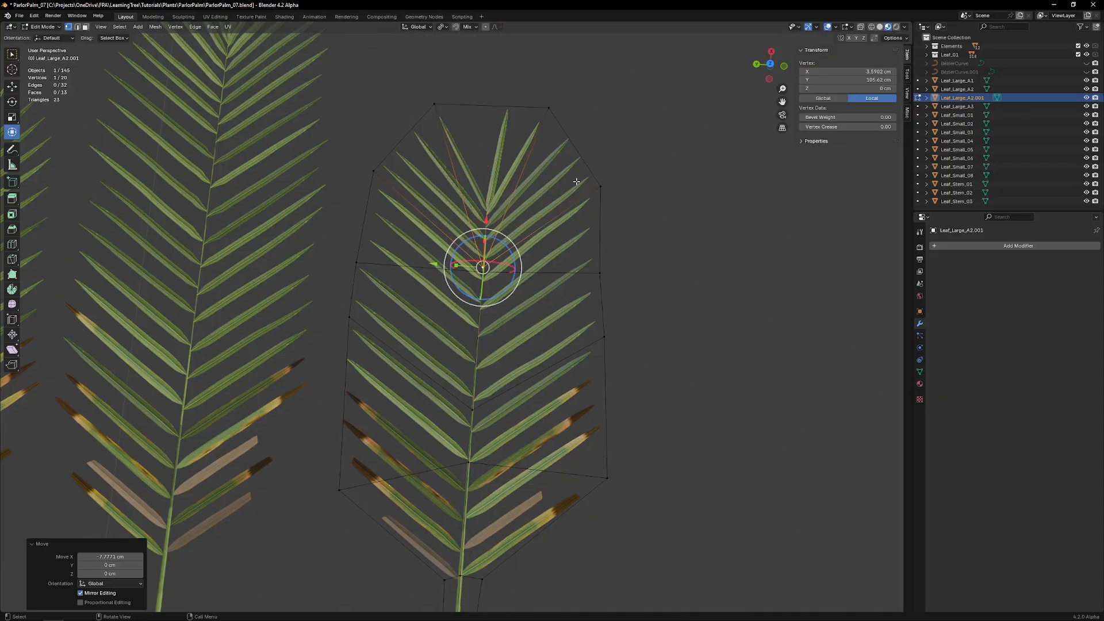
Step: Split the three tip faces of the leaf copy off from the rest of the mesh
{"action": "left_click", "coordinate": [600, 192]}
{"action": "key", "text": "Tab"}
{"action": "left_click", "coordinate": [466, 178]}
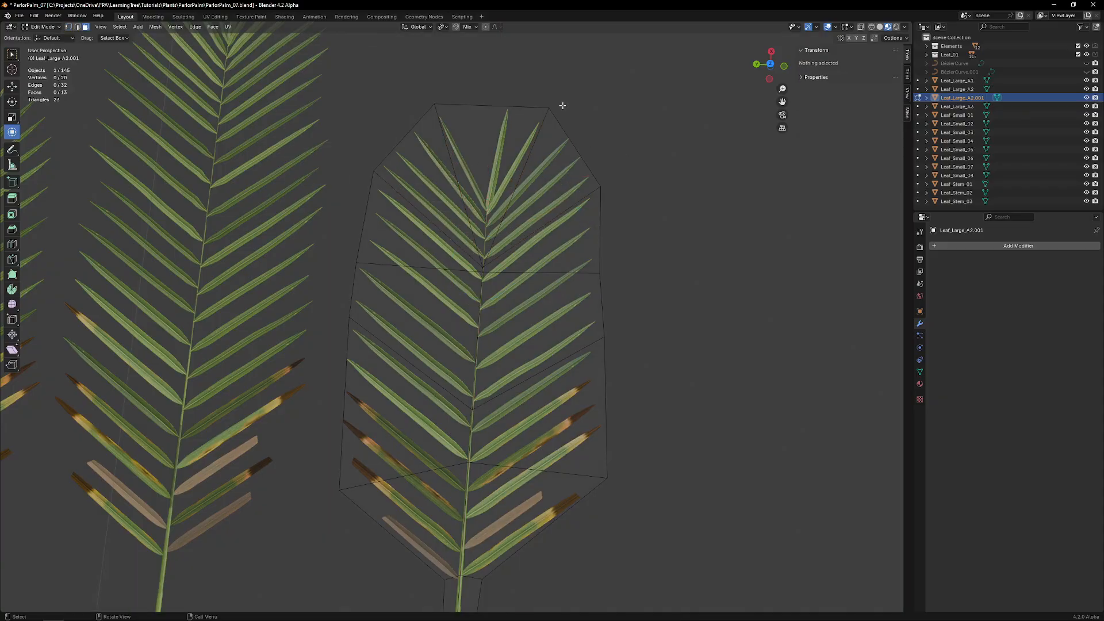
{"action": "left_click", "coordinate": [550, 143]}
{"action": "left_click", "coordinate": [495, 145], "text": "shift"}
{"action": "left_click", "coordinate": [427, 158], "text": "shift"}
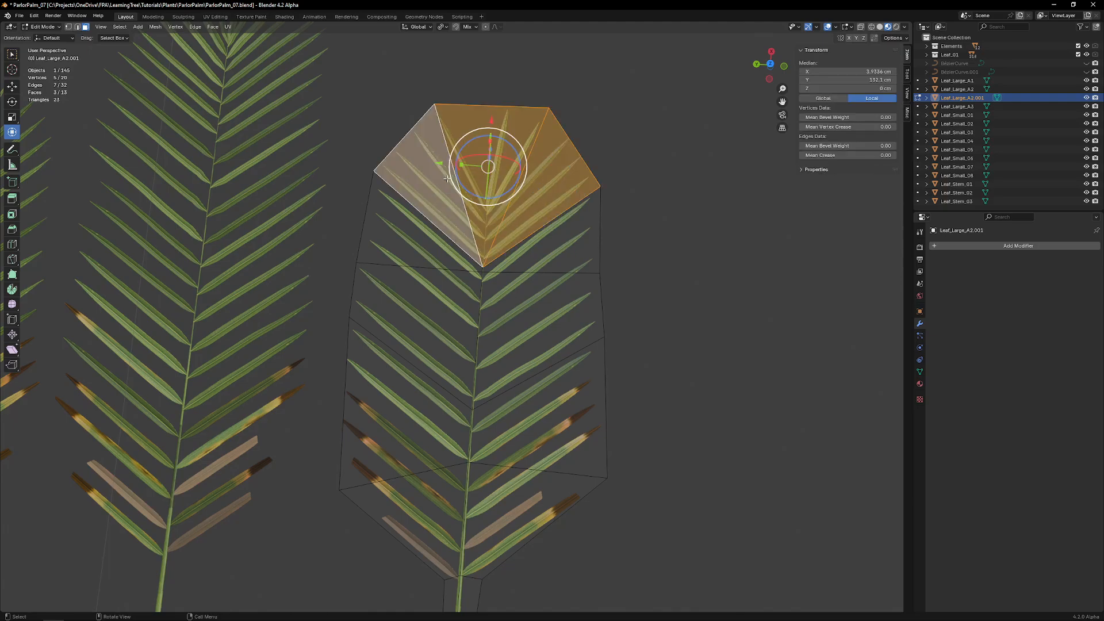
{"action": "key", "text": "y"}
Step: Turn off Correct Face Attributes and move the split tip up along X to open a gap above the leaf body
{"action": "left_click_drag", "start_coordinate": [493, 120], "coordinate": [494, 76]}
{"action": "key", "text": "ctrl+z"}
{"action": "left_click", "coordinate": [894, 38]}
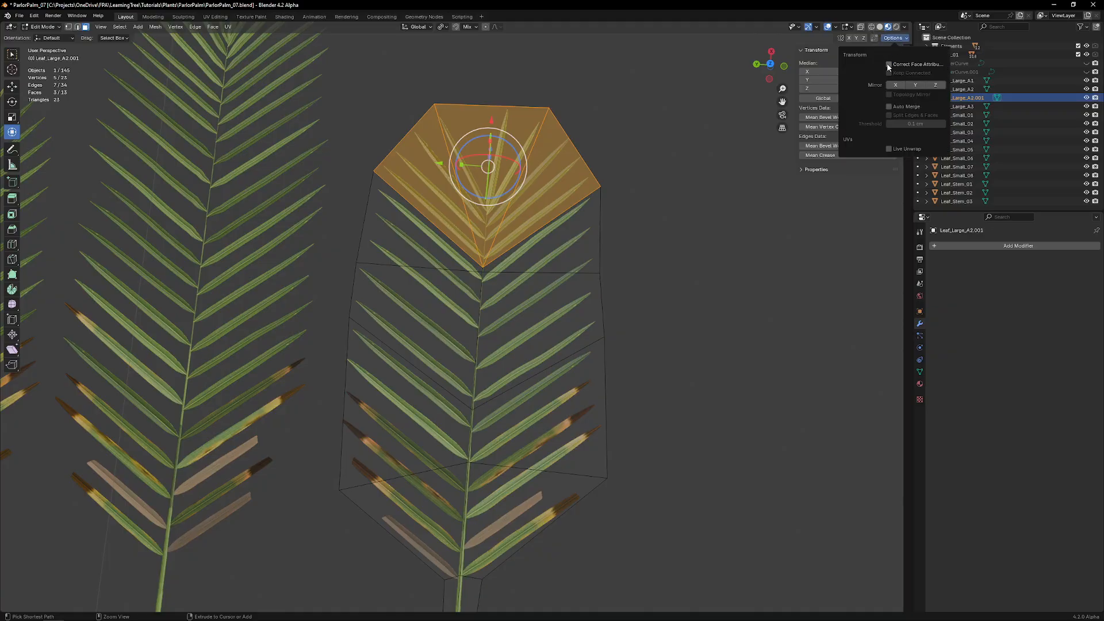
{"action": "left_click_drag", "start_coordinate": [490, 118], "coordinate": [492, 57]}
{"action": "middle_click_drag", "start_coordinate": [483, 136], "coordinate": [480, 202]}
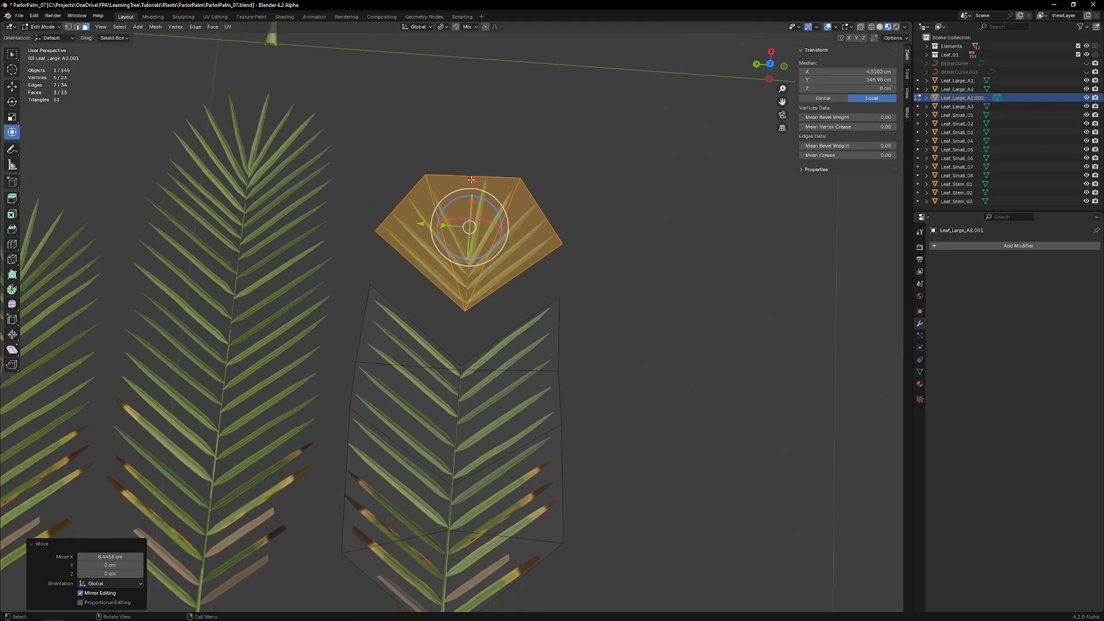
{"action": "left_click_drag", "start_coordinate": [471, 180], "coordinate": [474, 135]}
Step: Duplicate the four faces at the top of the leaf body and move them about 18 cm along X into the gap
{"action": "left_click", "coordinate": [403, 355]}
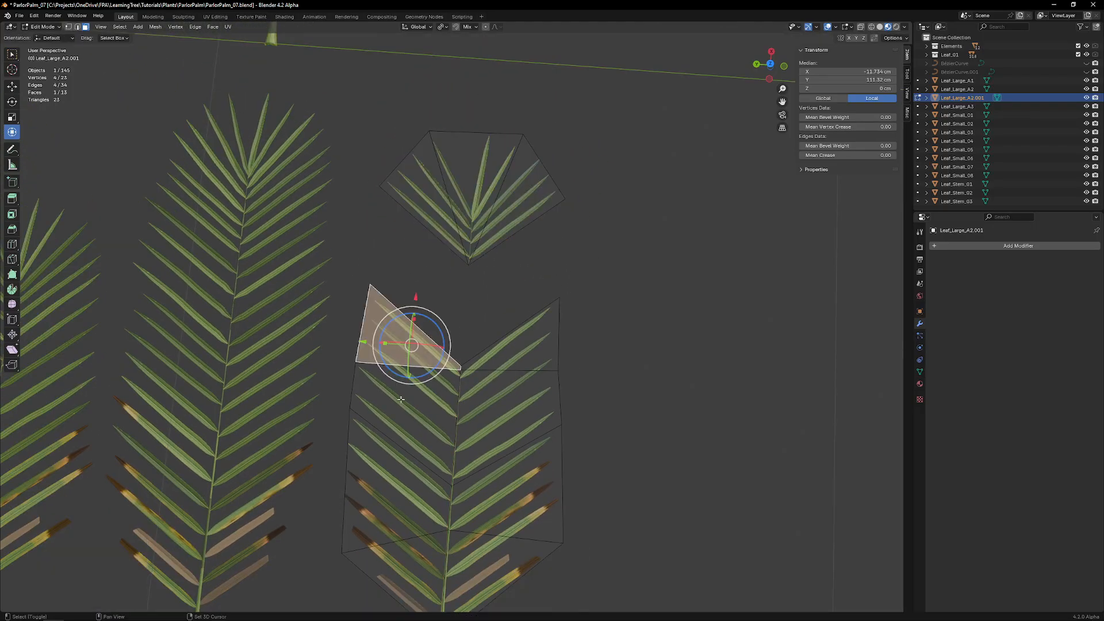
{"action": "left_click", "coordinate": [403, 403], "text": "shift"}
{"action": "left_click", "coordinate": [505, 397], "text": "shift"}
{"action": "left_click", "coordinate": [518, 339], "text": "shift"}
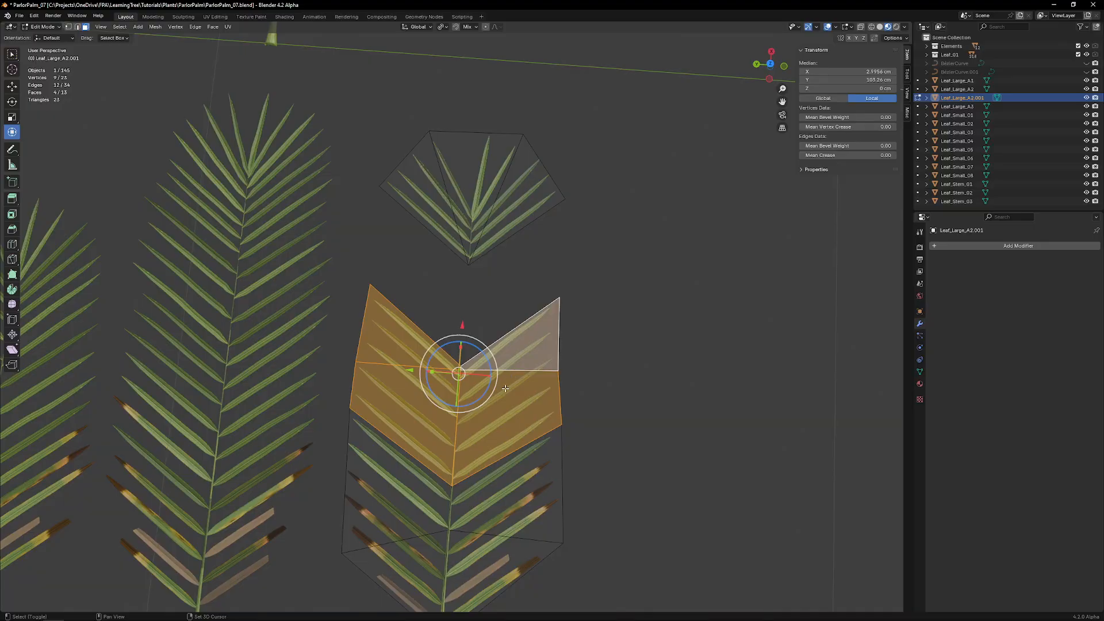
{"action": "key", "text": "e"}
{"action": "key", "text": "y"}
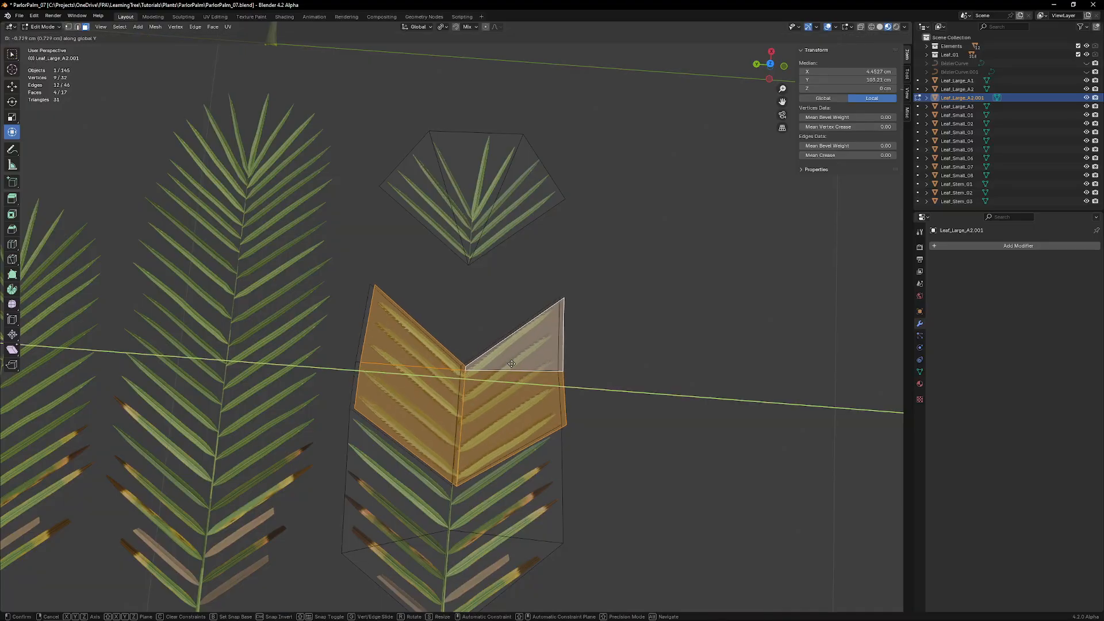
{"action": "key", "text": "x"}
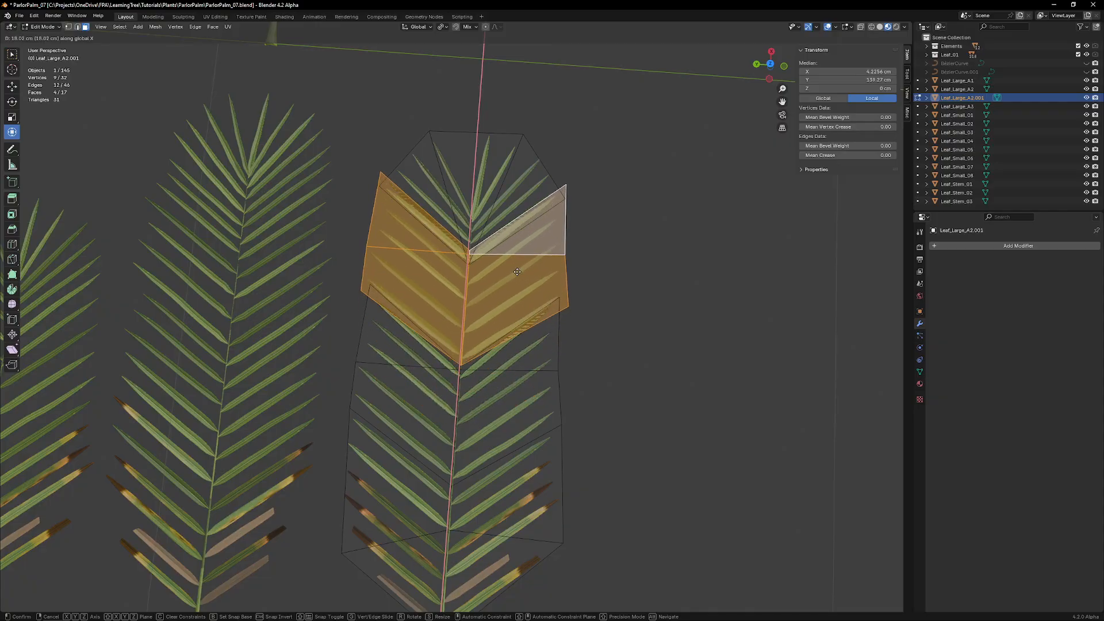
{"action": "left_click", "coordinate": [519, 269]}
Step: Scale the duplicated faces to about 0.88 and move them down along X to meet the leaf section below
{"action": "middle_click_drag", "start_coordinate": [471, 278], "coordinate": [455, 331], "text": "shift"}
{"action": "scroll", "coordinate": [454, 332], "scroll_direction": "up", "scroll_amount": 5}
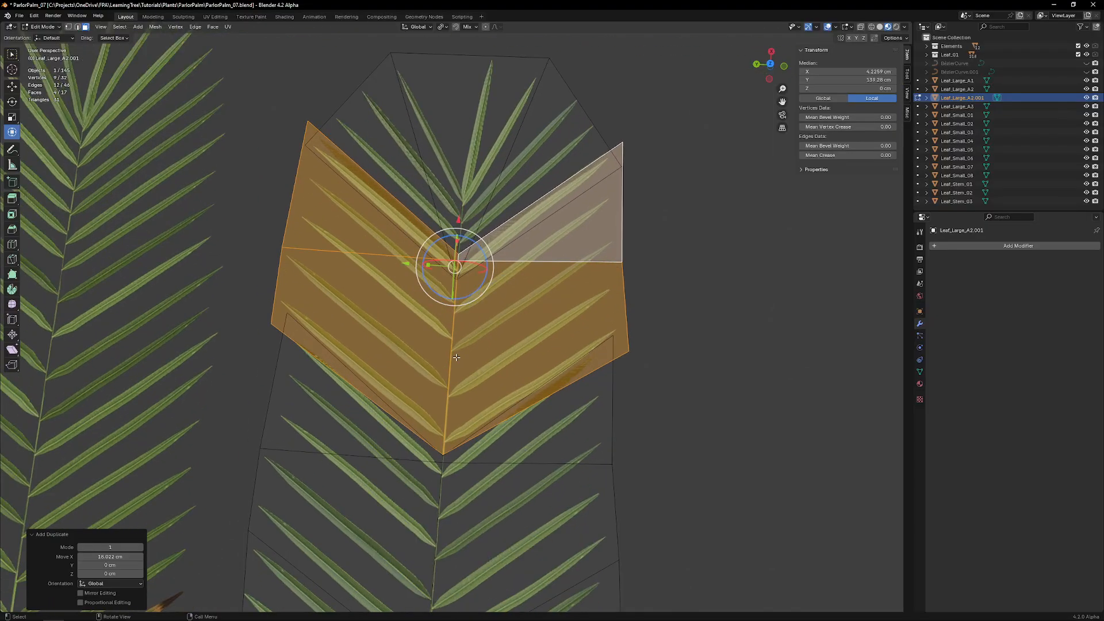
{"action": "middle_click_drag", "start_coordinate": [445, 405], "coordinate": [456, 364], "text": "shift"}
{"action": "scroll", "coordinate": [457, 364], "scroll_direction": "up", "scroll_amount": 3}
{"action": "middle_click_drag", "start_coordinate": [463, 470], "coordinate": [462, 328], "text": "shift"}
{"action": "scroll", "coordinate": [480, 386], "scroll_direction": "up", "scroll_amount": 2}
{"action": "scroll", "coordinate": [477, 277], "scroll_direction": "down", "scroll_amount": 8}
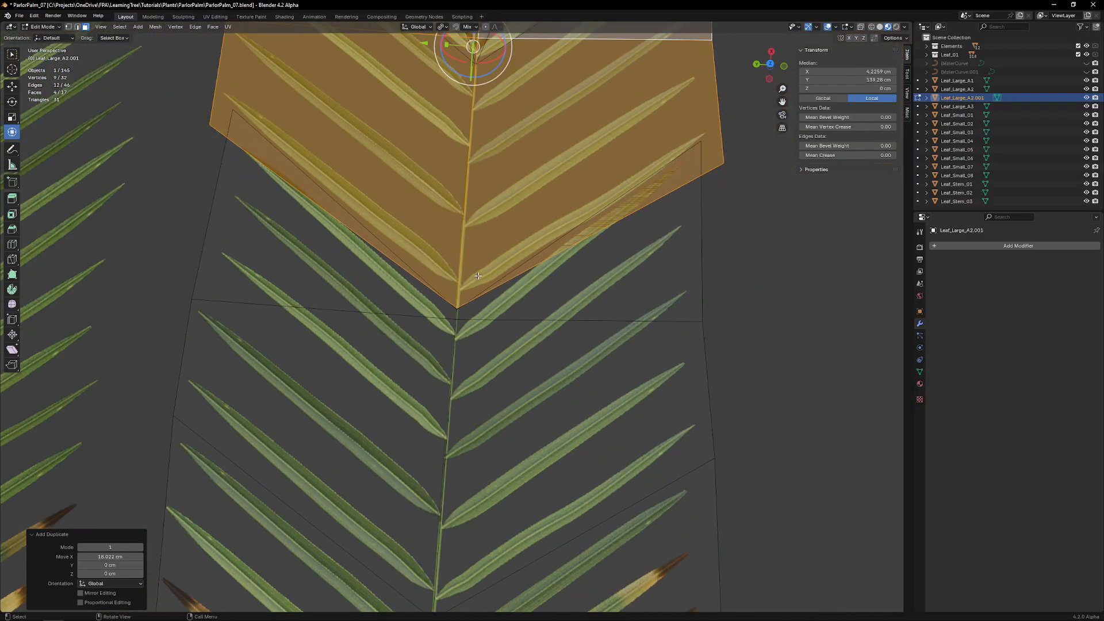
{"action": "key", "text": "s"}
{"action": "left_click", "coordinate": [542, 276]}
{"action": "key", "text": "g"}
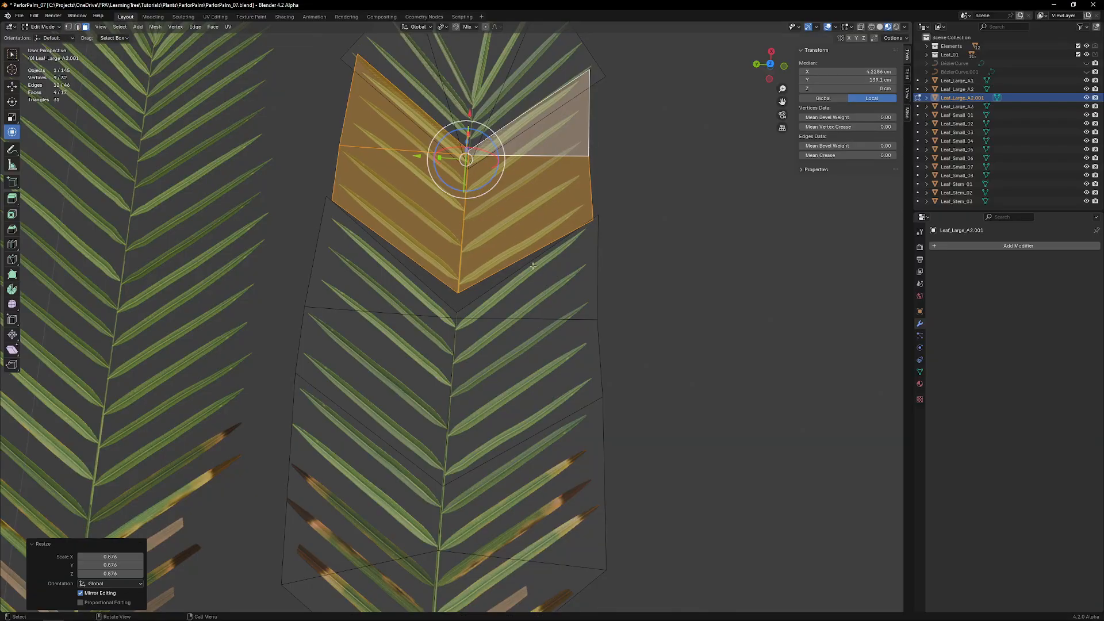
{"action": "key", "text": "x"}
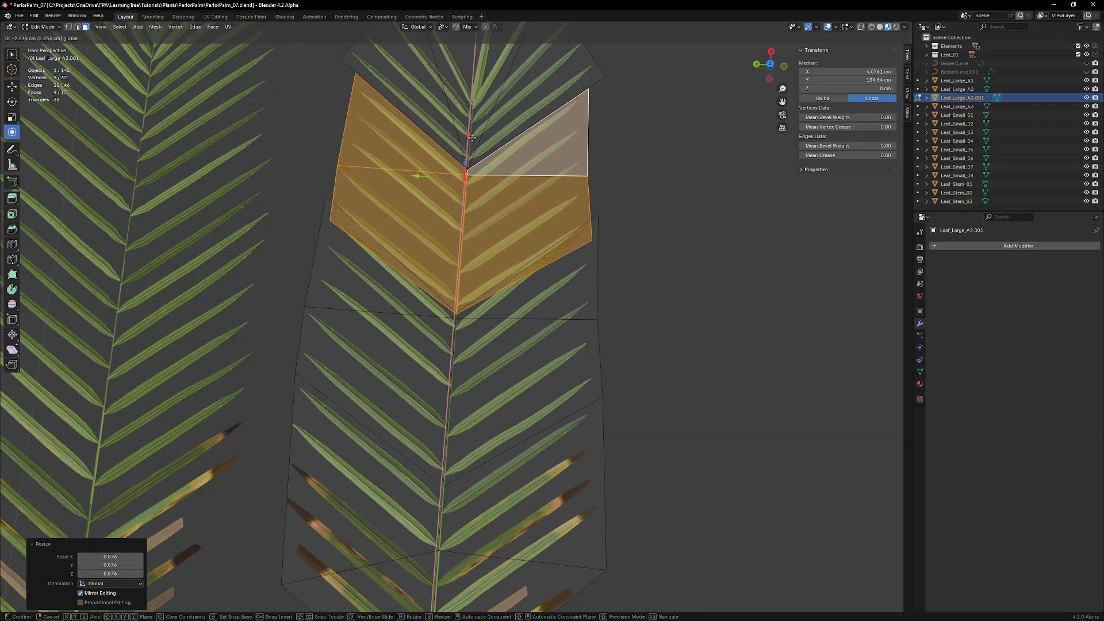
{"action": "left_click", "coordinate": [470, 136]}
Step: Scale the three tip faces to about 0.87, move them down along X onto the duplicated section and finish editing
{"action": "left_click", "coordinate": [471, 151]}
{"action": "middle_click_drag", "start_coordinate": [471, 151], "coordinate": [470, 172], "text": "shift"}
{"action": "left_click", "coordinate": [501, 169], "text": "shift"}
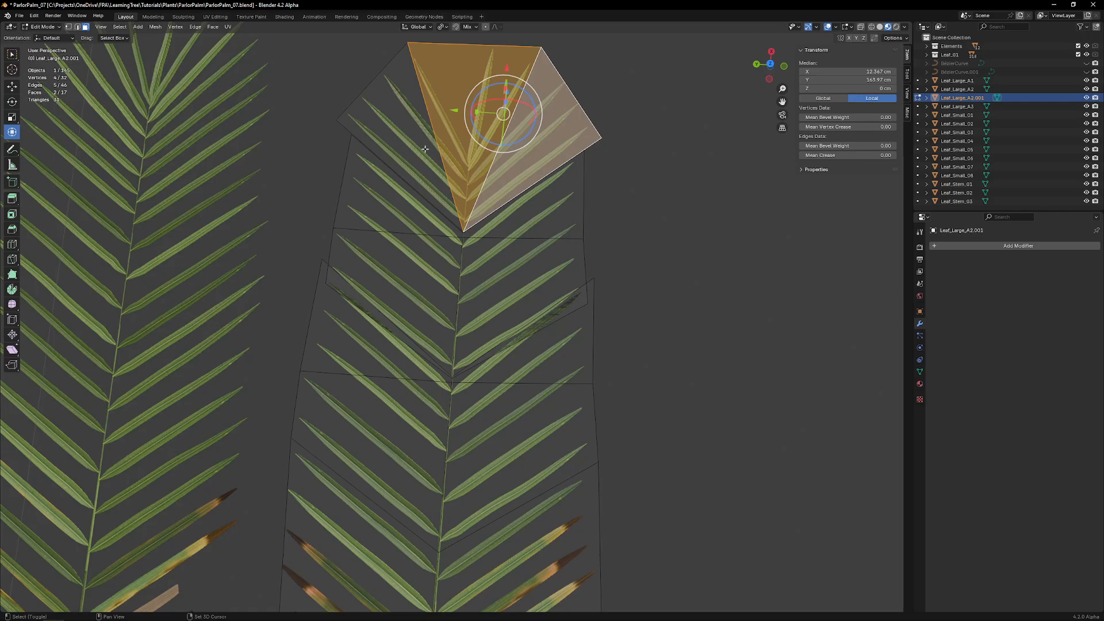
{"action": "left_click", "coordinate": [438, 170], "text": "shift"}
{"action": "key", "text": "s"}
{"action": "left_click", "coordinate": [471, 157]}
{"action": "key", "text": "g"}
{"action": "key", "text": "x"}
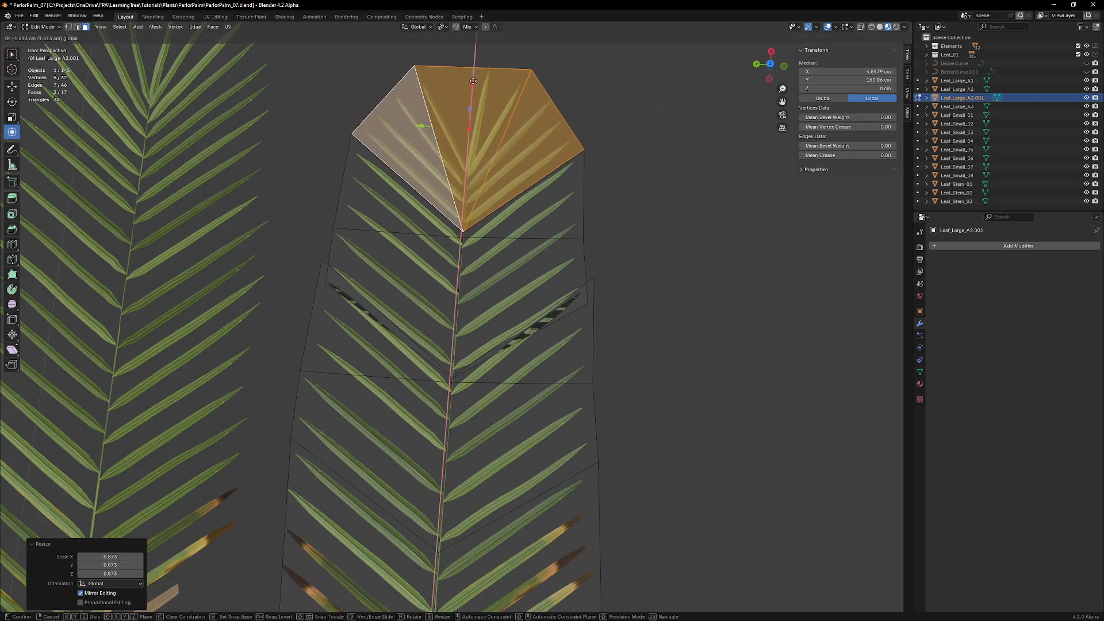
{"action": "left_click", "coordinate": [471, 67]}
{"action": "scroll", "coordinate": [469, 177], "scroll_direction": "down", "scroll_amount": 4}
{"action": "key", "text": "Tab"}
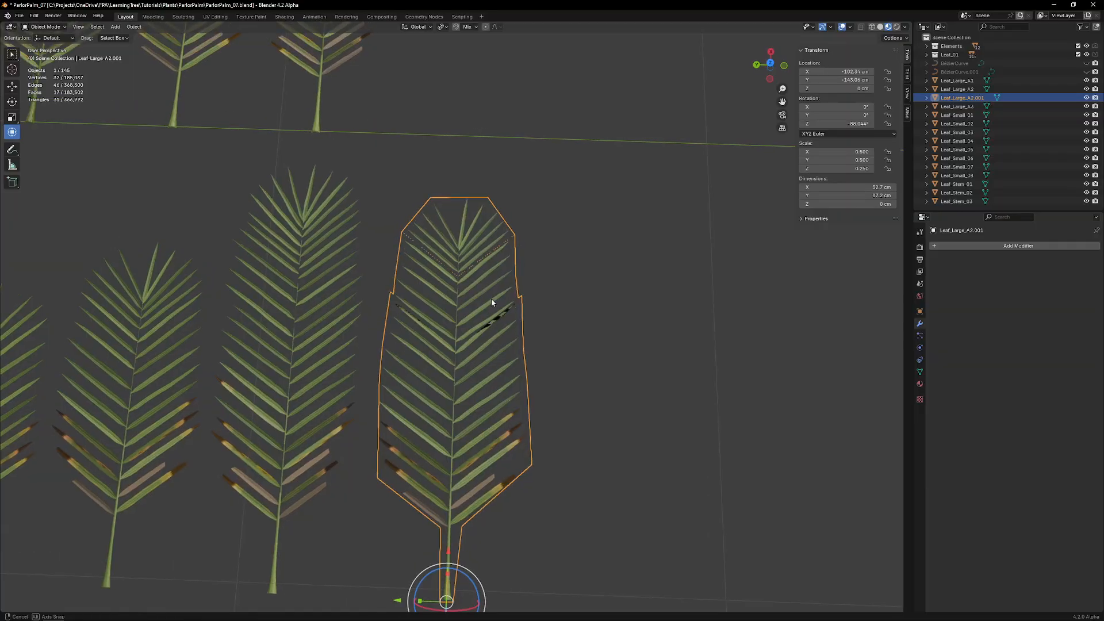
Step: Offset one outer vertex on each side of the overlap between the duplicated and lower sections slightly along Z
{"action": "middle_click_drag", "start_coordinate": [491, 298], "coordinate": [592, 277]}
{"action": "scroll", "coordinate": [494, 313], "scroll_direction": "up", "scroll_amount": 3}
{"action": "middle_click_drag", "start_coordinate": [494, 313], "coordinate": [483, 261]}
{"action": "key", "text": "Tab"}
{"action": "left_click", "coordinate": [413, 293]}
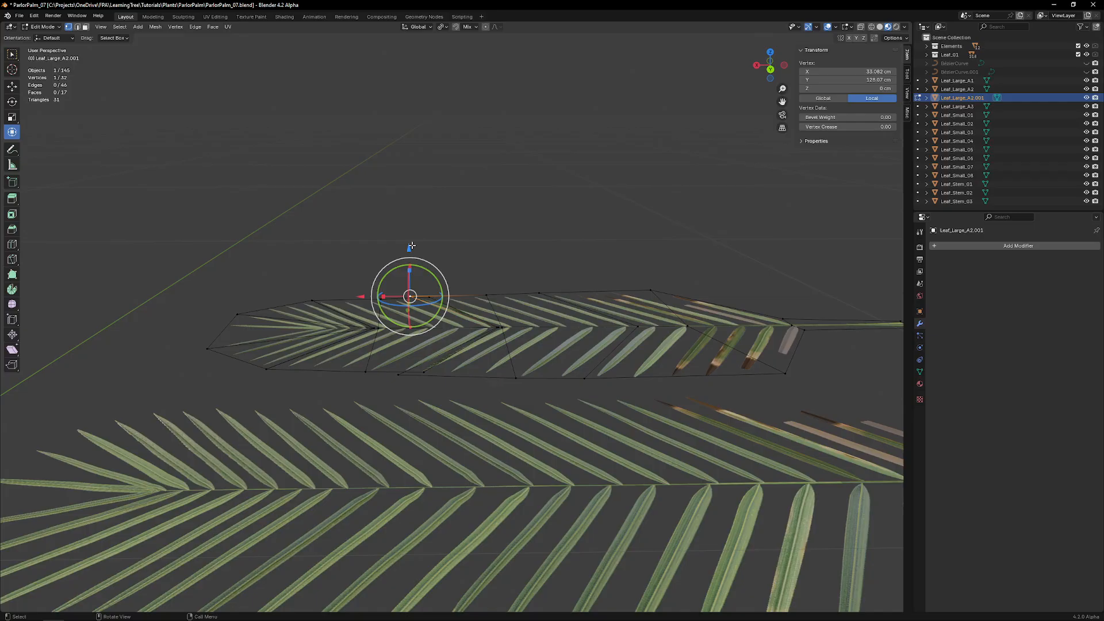
{"action": "key", "text": "g"}
{"action": "key", "text": "z"}
{"action": "left_click", "coordinate": [411, 355]}
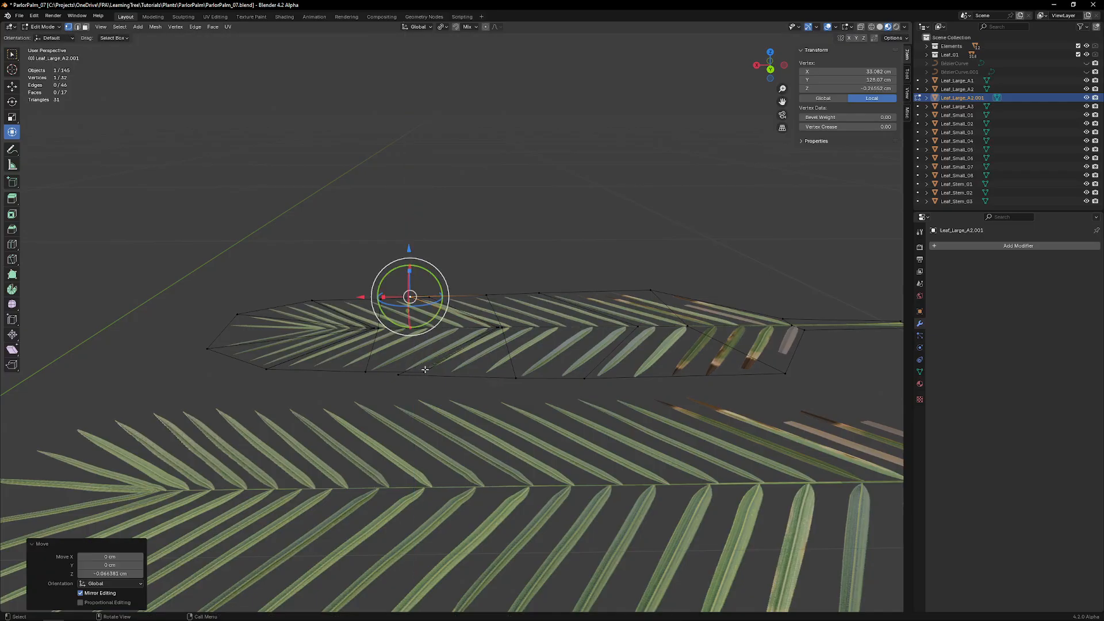
{"action": "left_click", "coordinate": [425, 370]}
{"action": "key", "text": "g"}
{"action": "key", "text": "z"}
{"action": "left_click", "coordinate": [422, 389]}
{"action": "mouse_move", "coordinate": [435, 313]}
{"action": "middle_mouse_down"}
{"action": "mouse_move", "coordinate": [429, 353]}
{"action": "mouse_move", "coordinate": [385, 343]}
{"action": "mouse_move", "coordinate": [456, 304]}
{"action": "middle_mouse_up"}
{"action": "key", "text": "Tab"}
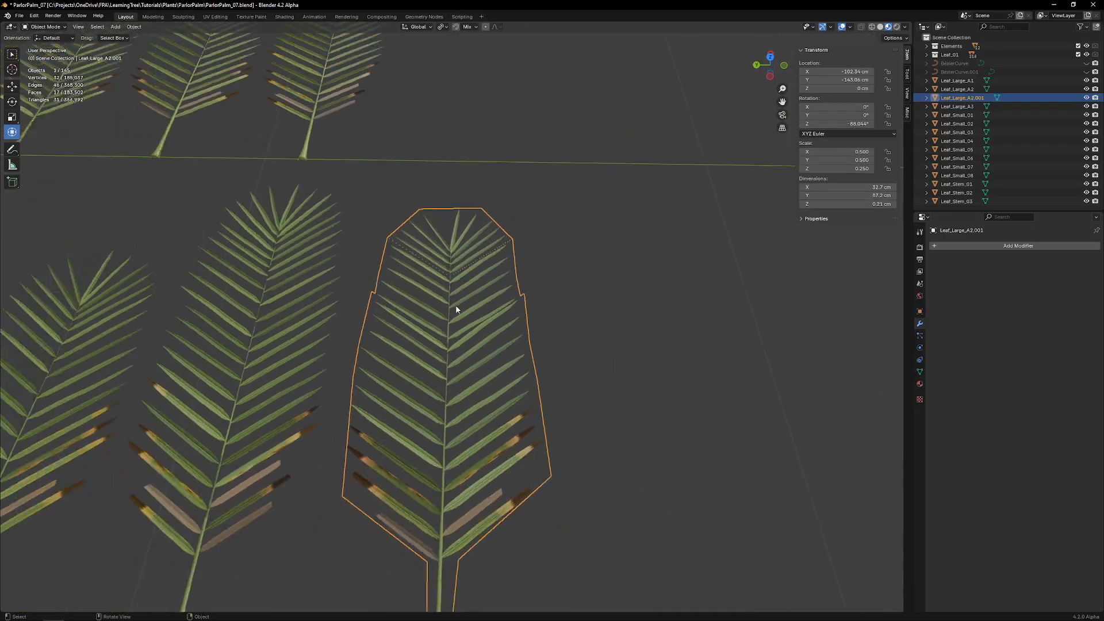
Step: Compare the extended leaf with the other large leaves and inspect the seams between its sections
{"action": "left_click", "coordinate": [559, 283]}
{"action": "scroll", "coordinate": [559, 283], "scroll_direction": "down", "scroll_amount": 4}
{"action": "middle_click_drag", "start_coordinate": [560, 284], "coordinate": [550, 326]}
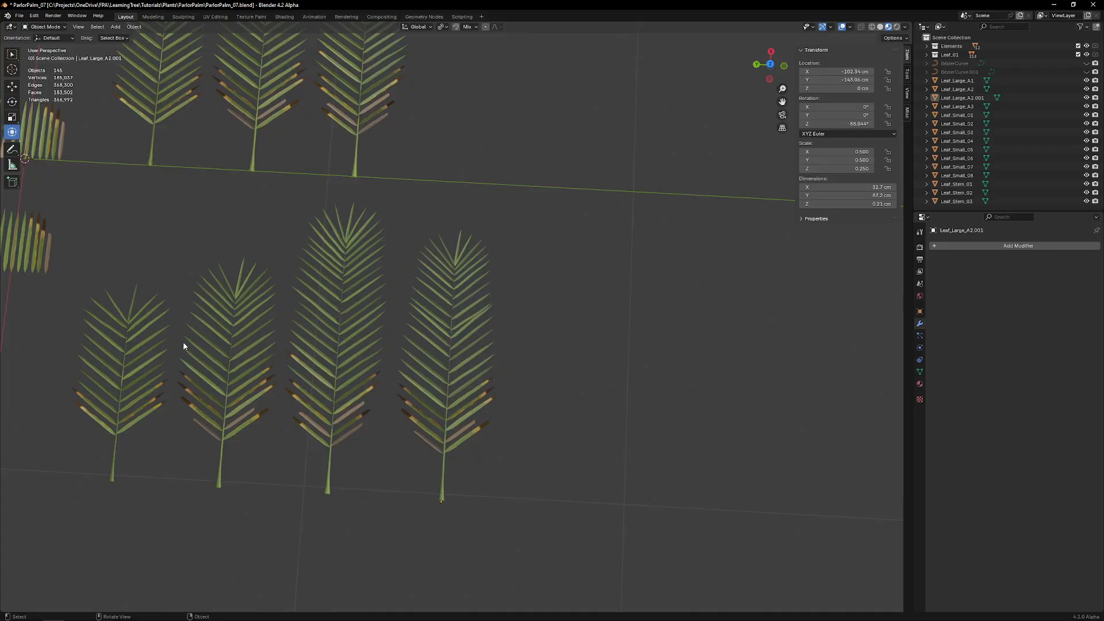
{"action": "left_click", "coordinate": [221, 349]}
{"action": "left_click", "coordinate": [439, 365]}
{"action": "left_click", "coordinate": [236, 359]}
{"action": "left_click", "coordinate": [526, 367]}
{"action": "left_click", "coordinate": [460, 356]}
{"action": "scroll", "coordinate": [463, 360], "scroll_direction": "up", "scroll_amount": 3}
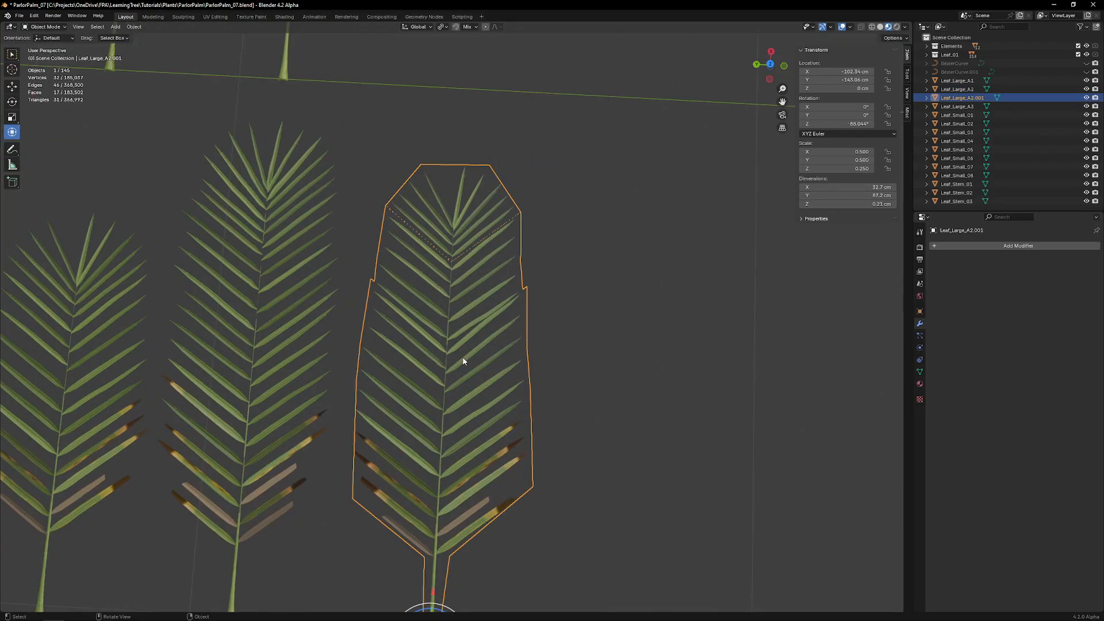
{"action": "key", "text": "Tab"}
{"action": "scroll", "coordinate": [467, 319], "scroll_direction": "up", "scroll_amount": 3}
{"action": "scroll", "coordinate": [466, 318], "scroll_direction": "up", "scroll_amount": 2}
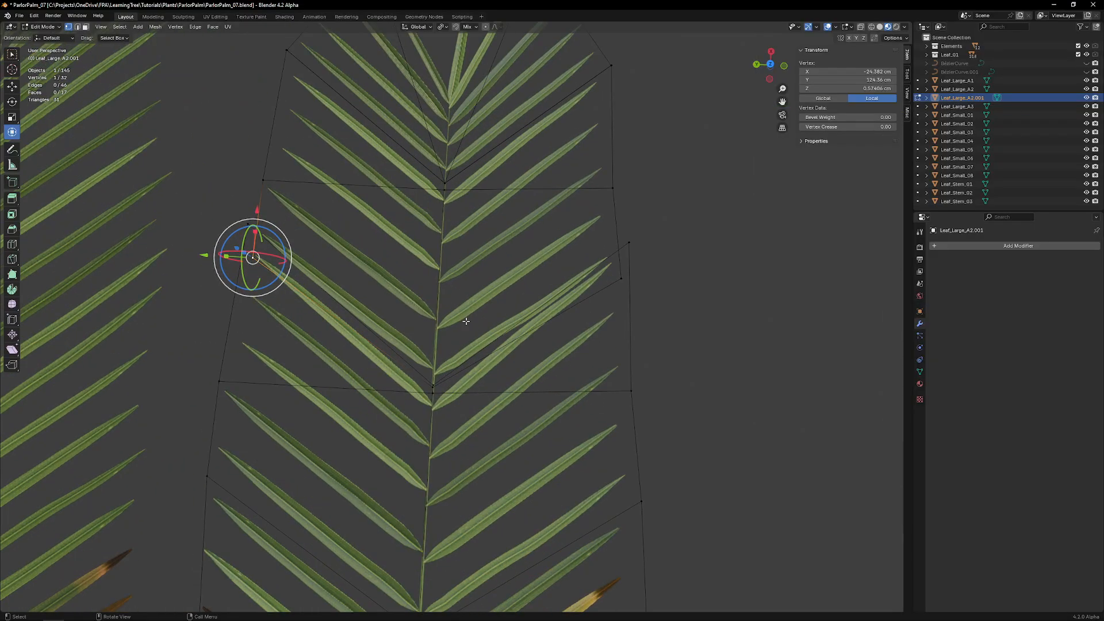
{"action": "scroll", "coordinate": [465, 318], "scroll_direction": "down", "scroll_amount": 5}
{"action": "key", "text": "Tab"}
{"action": "scroll", "coordinate": [437, 276], "scroll_direction": "down", "scroll_amount": 4}
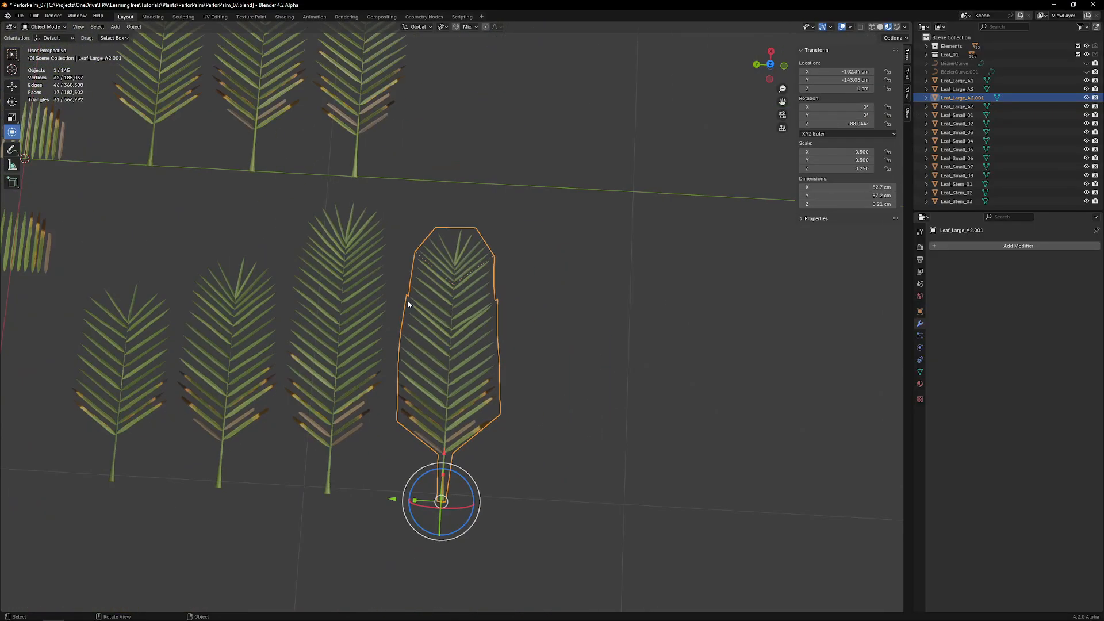
{"action": "middle_click_drag", "start_coordinate": [407, 299], "coordinate": [505, 293]}
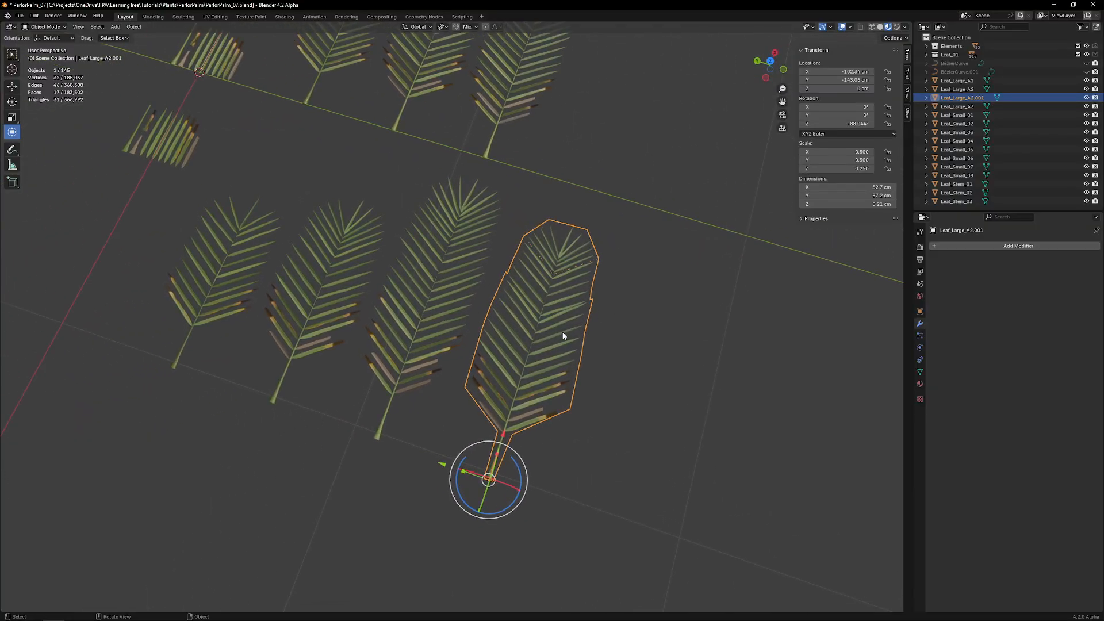
{"action": "middle_click_drag", "start_coordinate": [566, 346], "coordinate": [395, 360]}
{"action": "key", "text": "alt+a"}
Step: Clear the location of Leaf_Stem_01 and move it about 10.35 cm along X over the modelled green stem
{"action": "left_click", "coordinate": [413, 312]}
{"action": "left_click", "coordinate": [265, 392]}
{"action": "scroll", "coordinate": [396, 327], "scroll_direction": "up", "scroll_amount": 2}
{"action": "left_click", "coordinate": [315, 265]}
{"action": "middle_click_drag", "start_coordinate": [318, 264], "coordinate": [509, 306]}
{"action": "scroll", "coordinate": [509, 308], "scroll_direction": "up", "scroll_amount": 3}
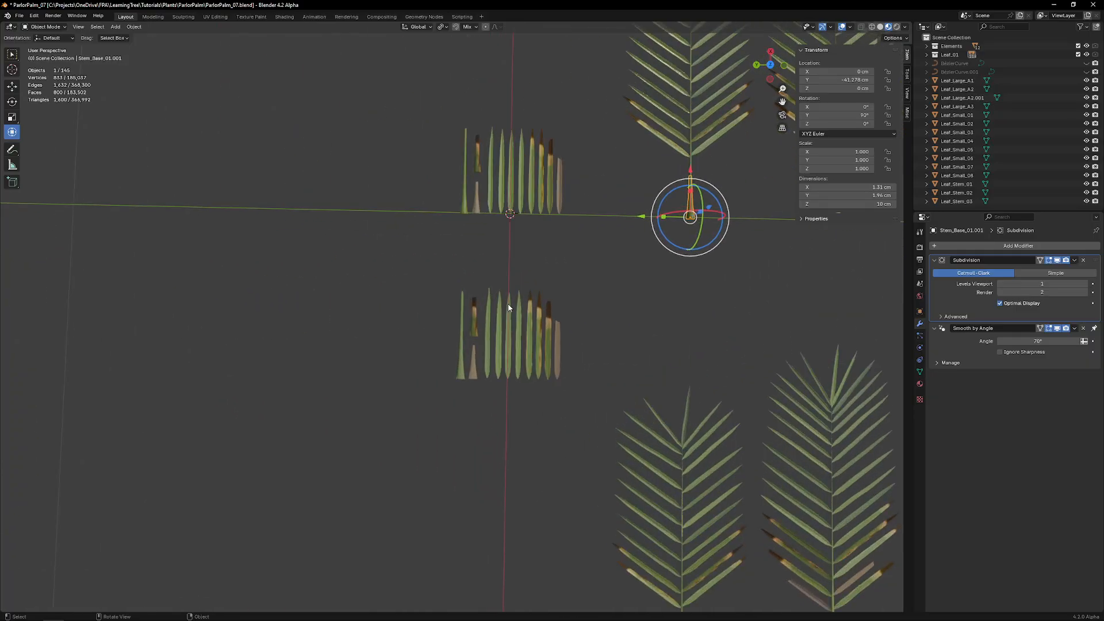
{"action": "left_click", "coordinate": [459, 340]}
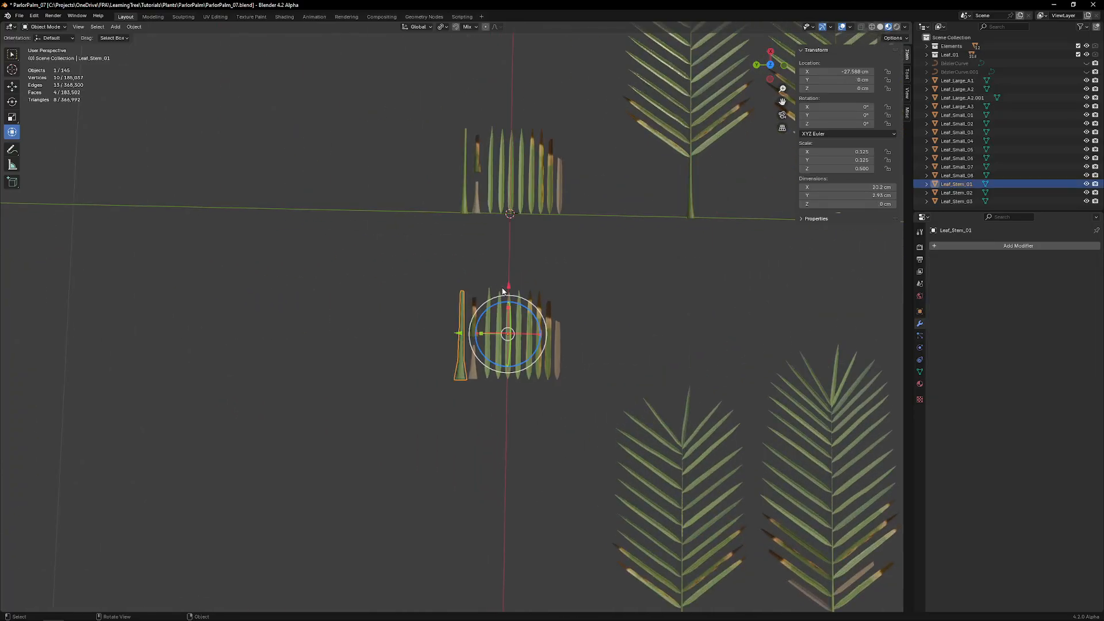
{"action": "key", "text": "alt+g"}
{"action": "middle_click_drag", "start_coordinate": [492, 261], "coordinate": [517, 349]}
{"action": "key", "text": "g"}
{"action": "key", "text": "x"}
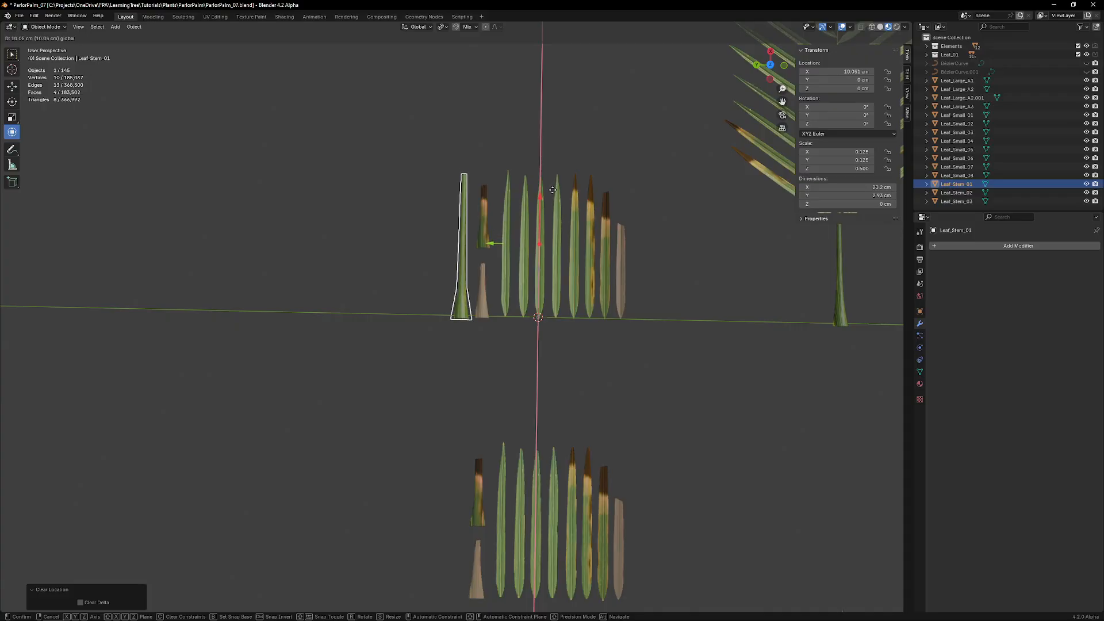
{"action": "left_click", "coordinate": [491, 239]}
{"action": "scroll", "coordinate": [460, 283], "scroll_direction": "up", "scroll_amount": 2}
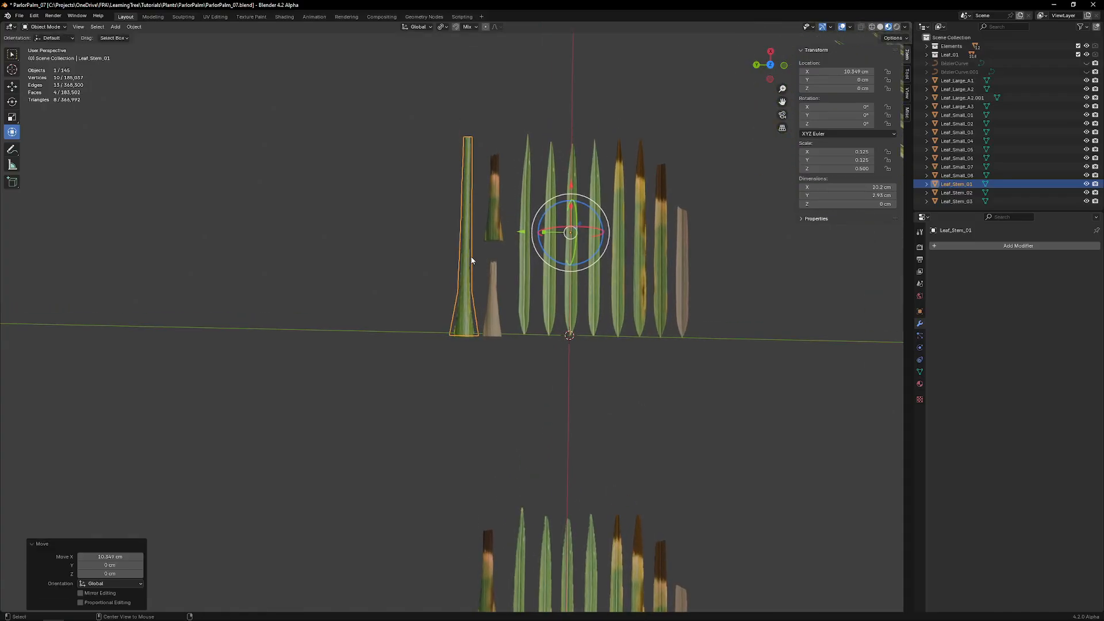
Step: Compare the stem card with the Stem_Base_01 and Stem_01 meshes it covers, checking where they meet and how deep they sit
{"action": "scroll", "coordinate": [460, 262], "scroll_direction": "up", "scroll_amount": 5}
{"action": "left_click", "coordinate": [443, 276]}
{"action": "scroll", "coordinate": [416, 336], "scroll_direction": "down", "scroll_amount": 5}
{"action": "middle_click_drag", "start_coordinate": [416, 340], "coordinate": [501, 291]}
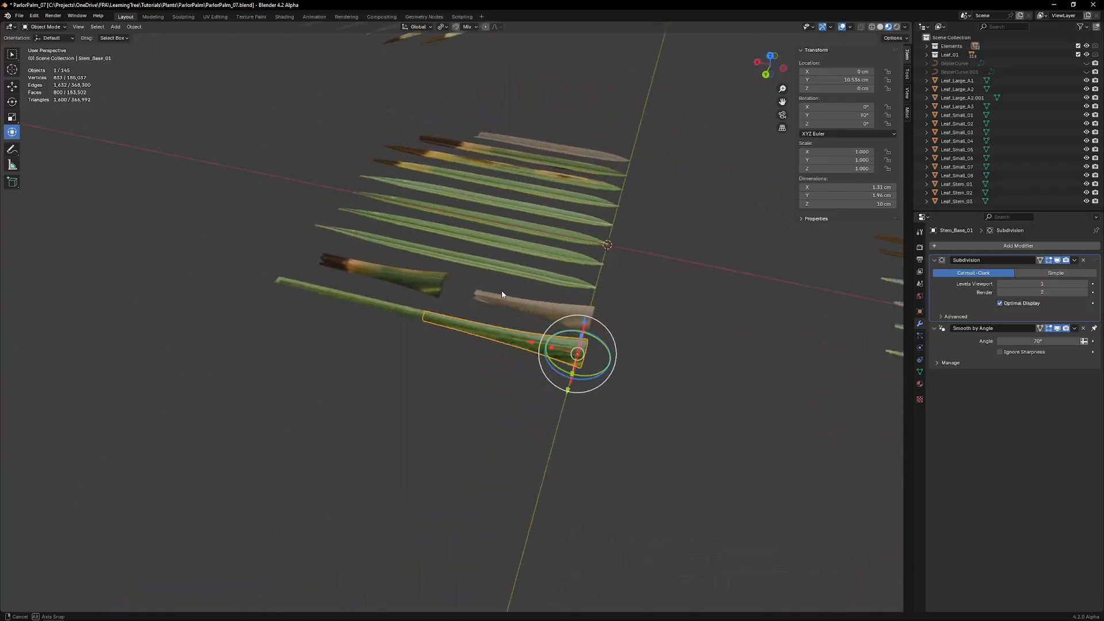
{"action": "scroll", "coordinate": [438, 335], "scroll_direction": "up", "scroll_amount": 5}
{"action": "left_click", "coordinate": [385, 355]}
{"action": "middle_click_drag", "start_coordinate": [385, 356], "coordinate": [394, 416]}
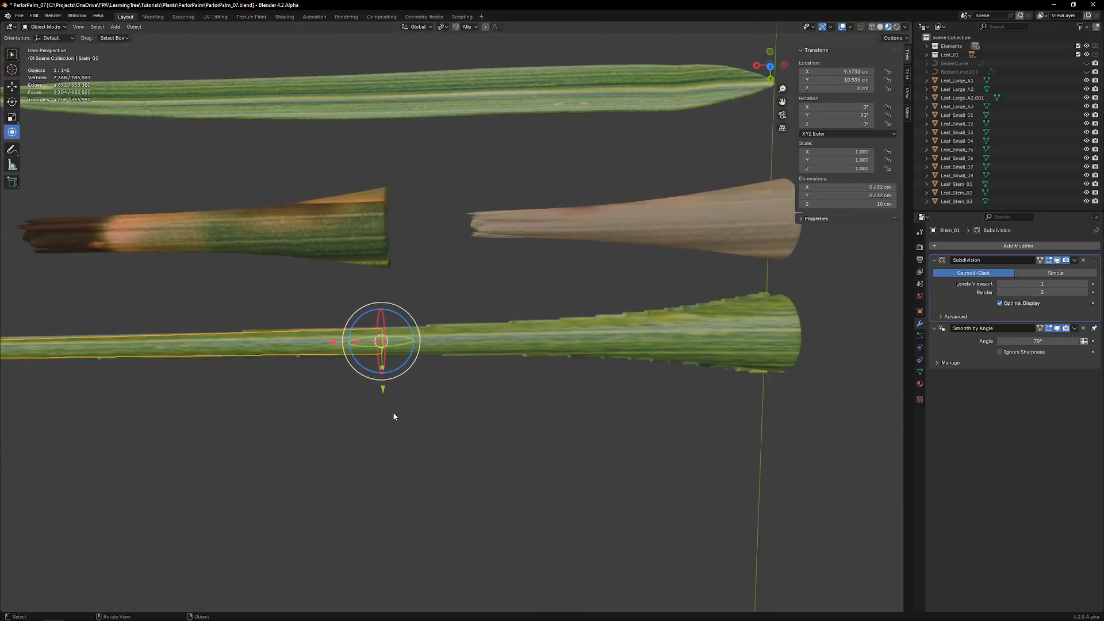
{"action": "left_click", "coordinate": [427, 335]}
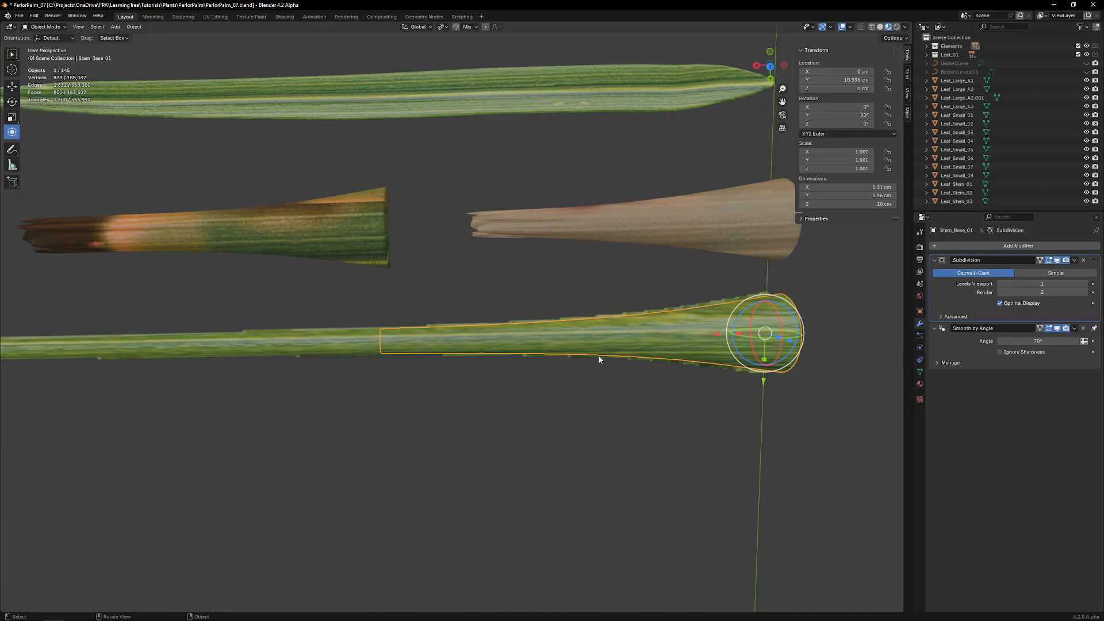
{"action": "middle_click_drag", "start_coordinate": [599, 356], "coordinate": [601, 273]}
{"action": "left_click", "coordinate": [612, 319]}
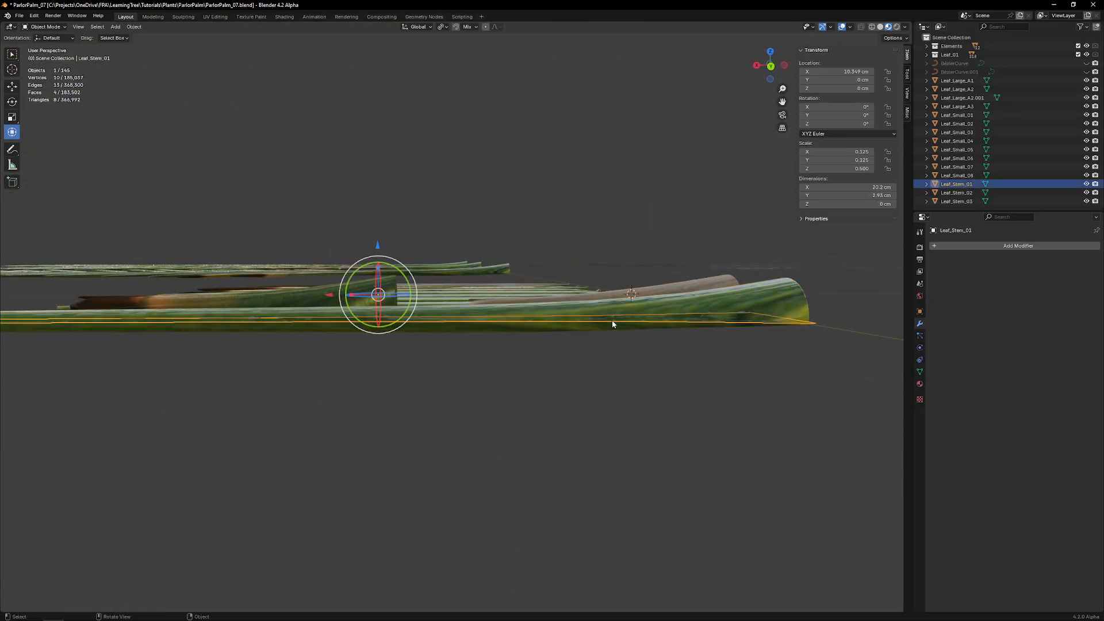
{"action": "middle_click_drag", "start_coordinate": [612, 320], "coordinate": [574, 398]}
Step: Enable Correct Face Attributes and move the stem card's middle edge about -0.5 cm along X to where the base and upper stem meet
{"action": "key", "text": "Tab"}
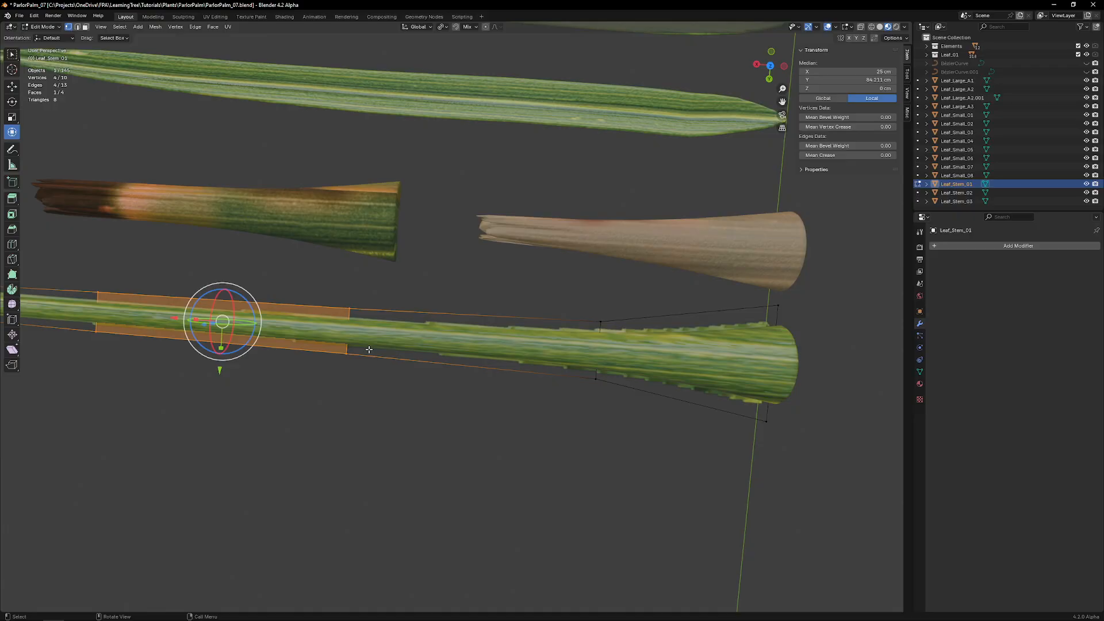
{"action": "key", "text": "ctrl+Tab"}
{"action": "left_click", "coordinate": [277, 231]}
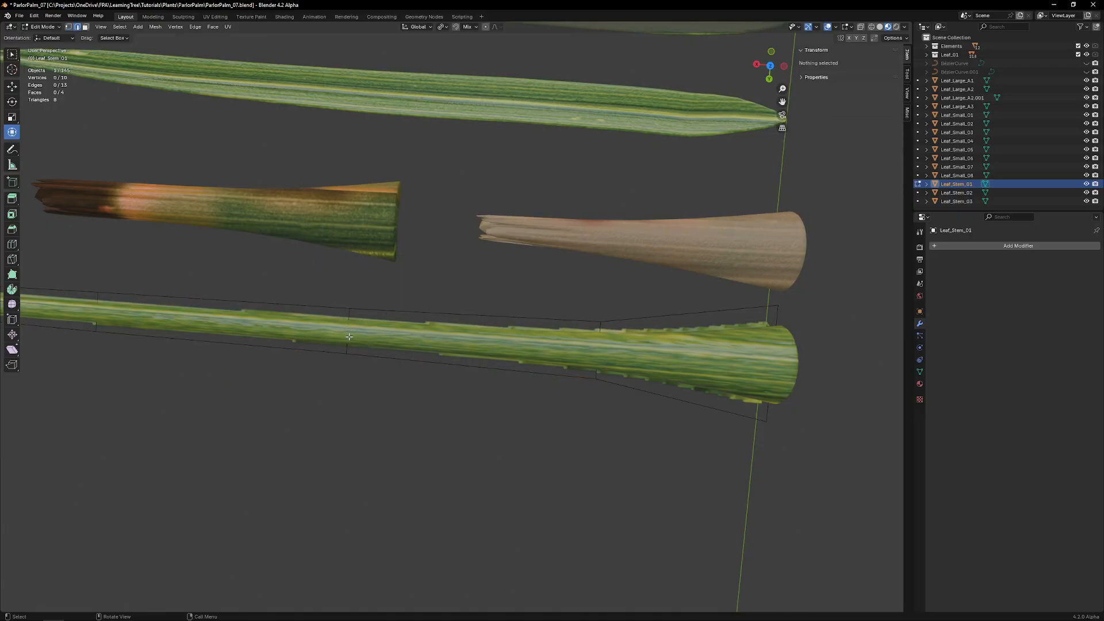
{"action": "left_click", "coordinate": [349, 337]}
{"action": "mouse_move", "coordinate": [300, 326]}
{"action": "left_mouse_down"}
{"action": "mouse_move", "coordinate": [354, 329]}
{"action": "mouse_move", "coordinate": [316, 327]}
{"action": "left_mouse_up"}
{"action": "key", "text": "ctrl+z"}
{"action": "left_click", "coordinate": [890, 37]}
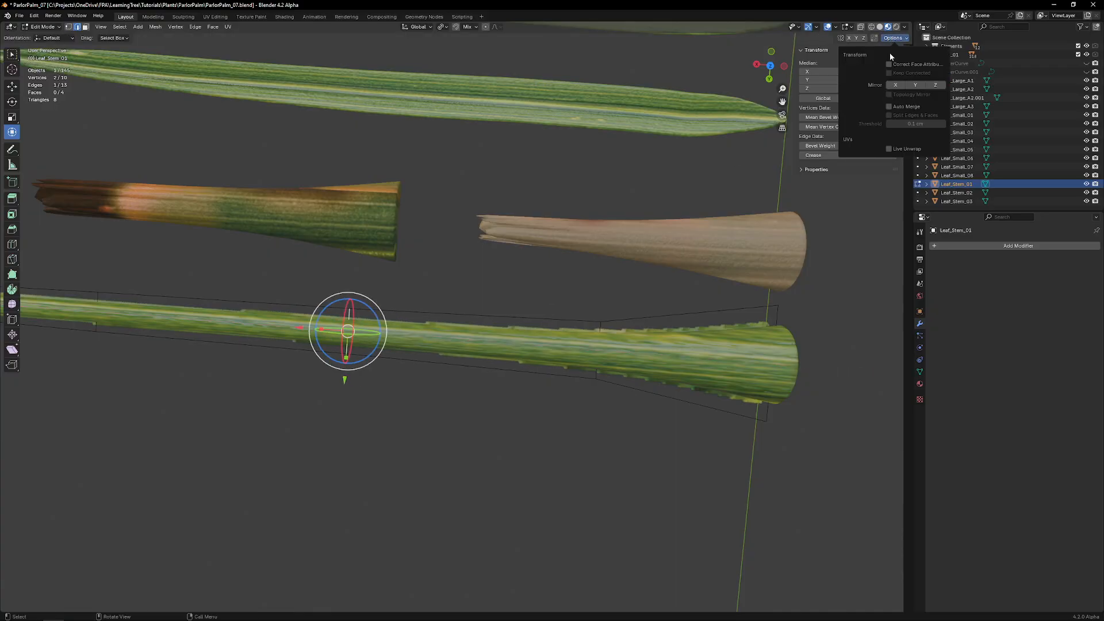
{"action": "left_click_drag", "start_coordinate": [301, 327], "coordinate": [367, 331]}
{"action": "scroll", "coordinate": [366, 332], "scroll_direction": "down", "scroll_amount": 3}
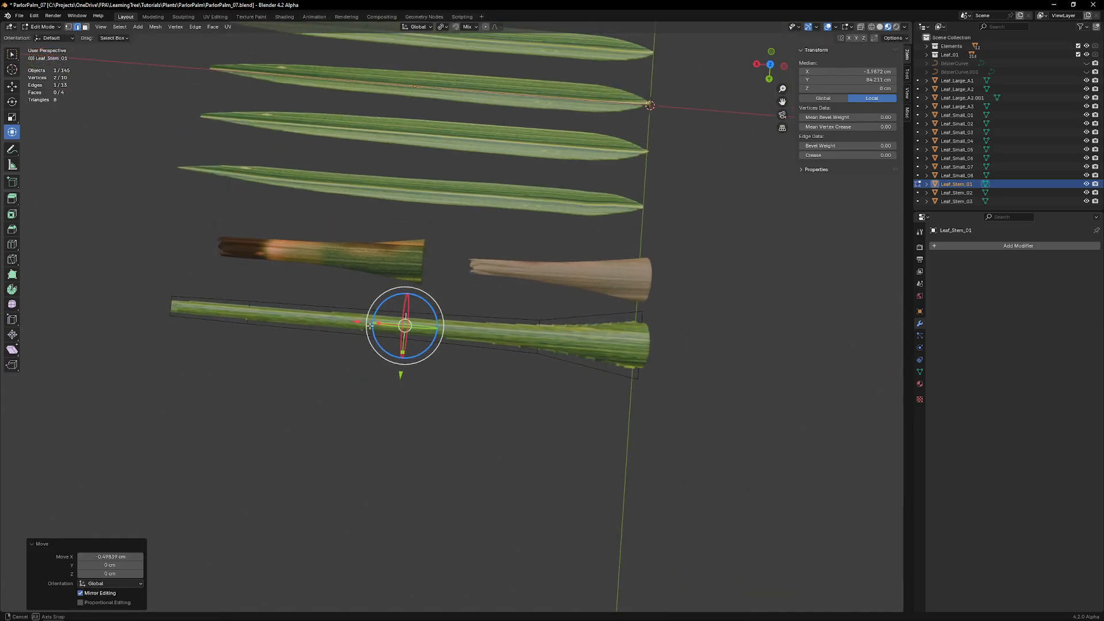
Step: Separate the two upper faces of the stem card into their own object and finish editing
{"action": "key", "text": "3"}
{"action": "left_click", "coordinate": [348, 331]}
{"action": "left_click", "coordinate": [208, 317], "text": "shift"}
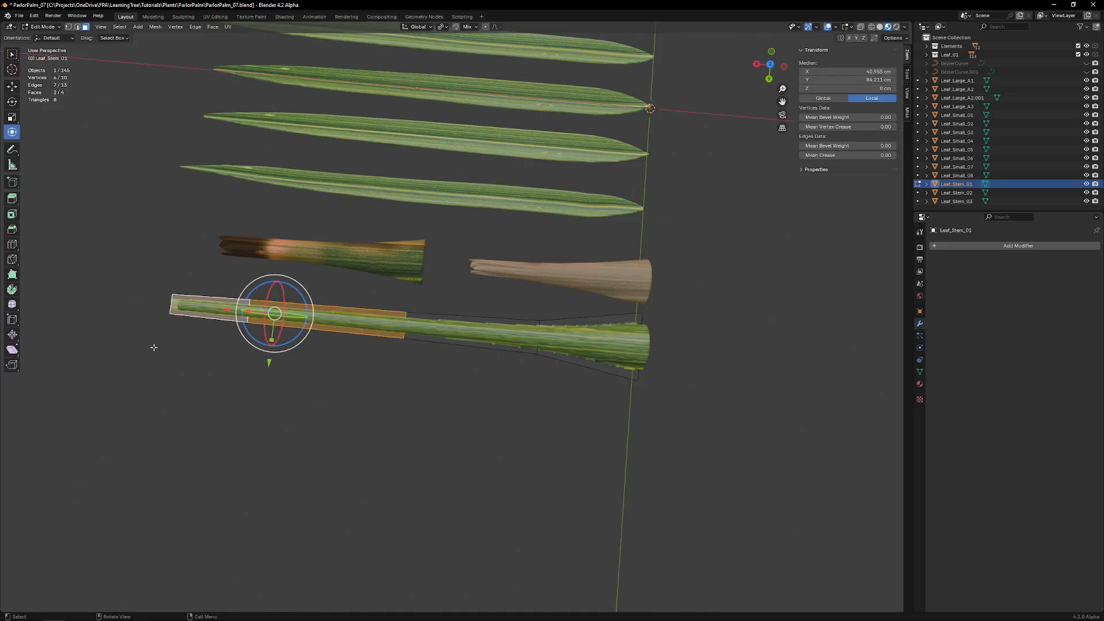
{"action": "key", "text": "p"}
{"action": "key", "text": "p"}
{"action": "left_click", "coordinate": [243, 313]}
{"action": "key", "text": "Tab"}
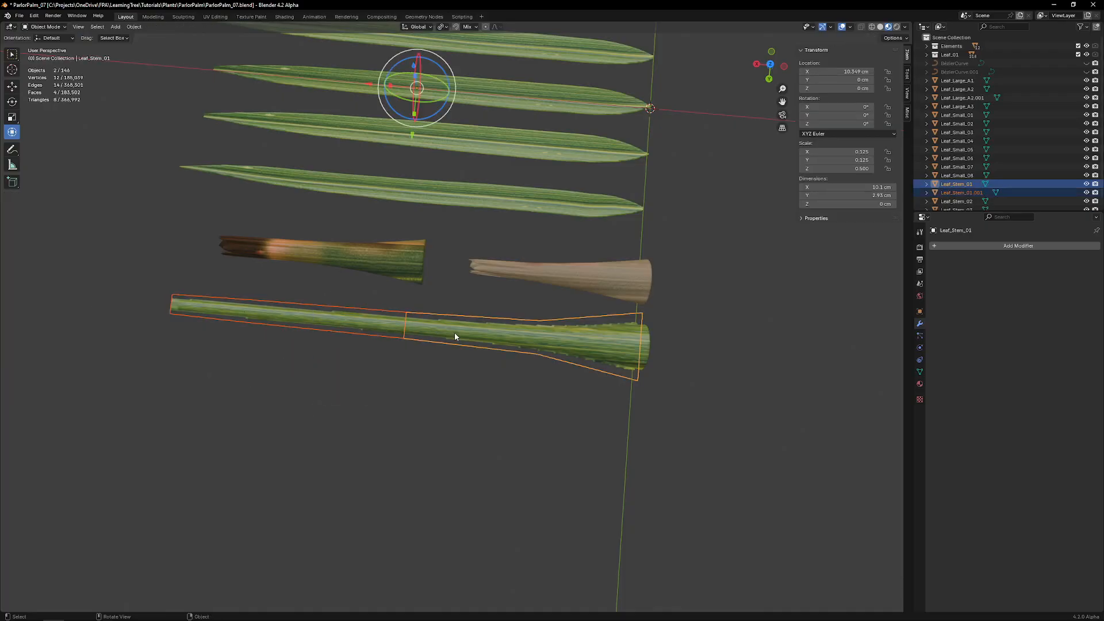
{"action": "left_click", "coordinate": [989, 193]}
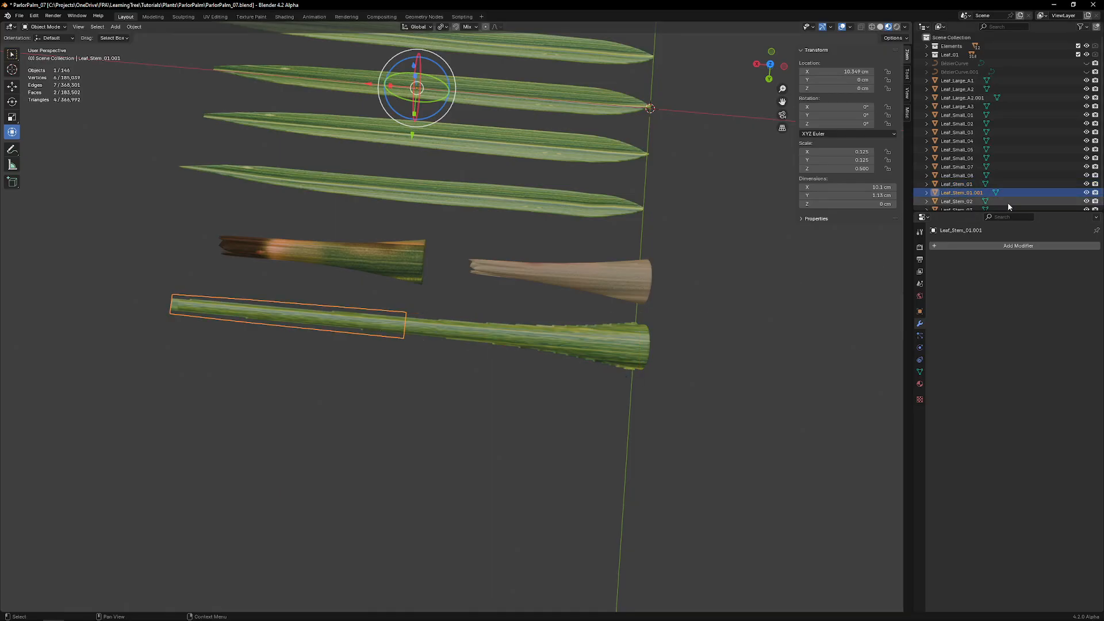
{"action": "left_click", "coordinate": [977, 184]}
Step: Snap the 3D cursor to Stem_Base_01 and set the origin of the lower stem card Leaf_Stem_01 to the cursor
{"action": "middle_click_drag", "start_coordinate": [679, 327], "coordinate": [502, 522]}
{"action": "left_click", "coordinate": [504, 507]}
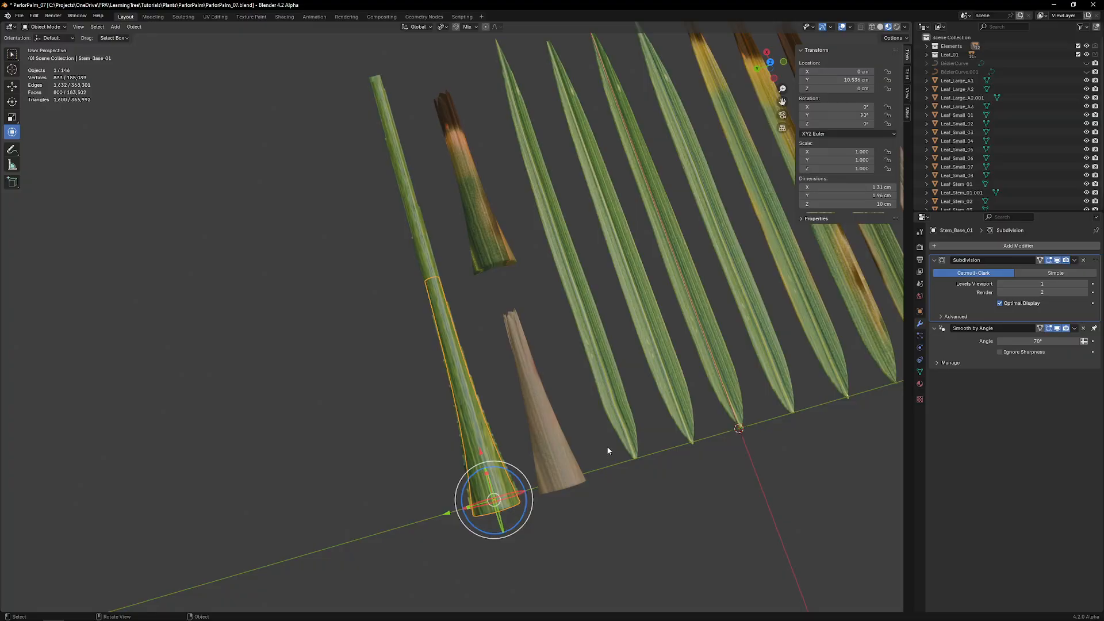
{"action": "key", "text": "shift+s"}
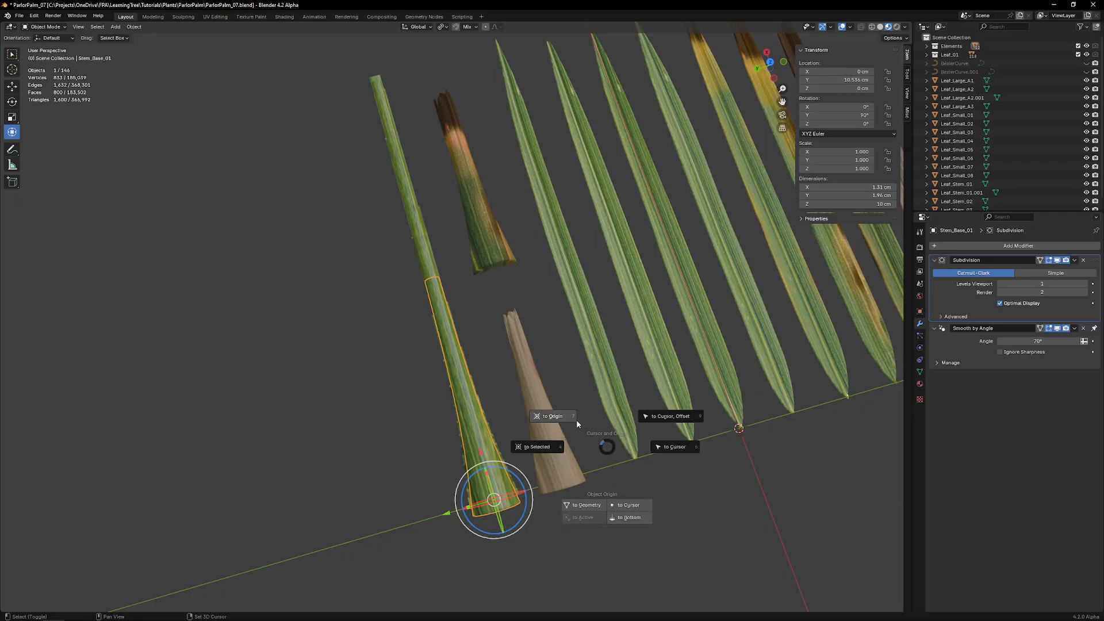
{"action": "left_click", "coordinate": [552, 443]}
{"action": "middle_click_drag", "start_coordinate": [517, 449], "coordinate": [507, 430]}
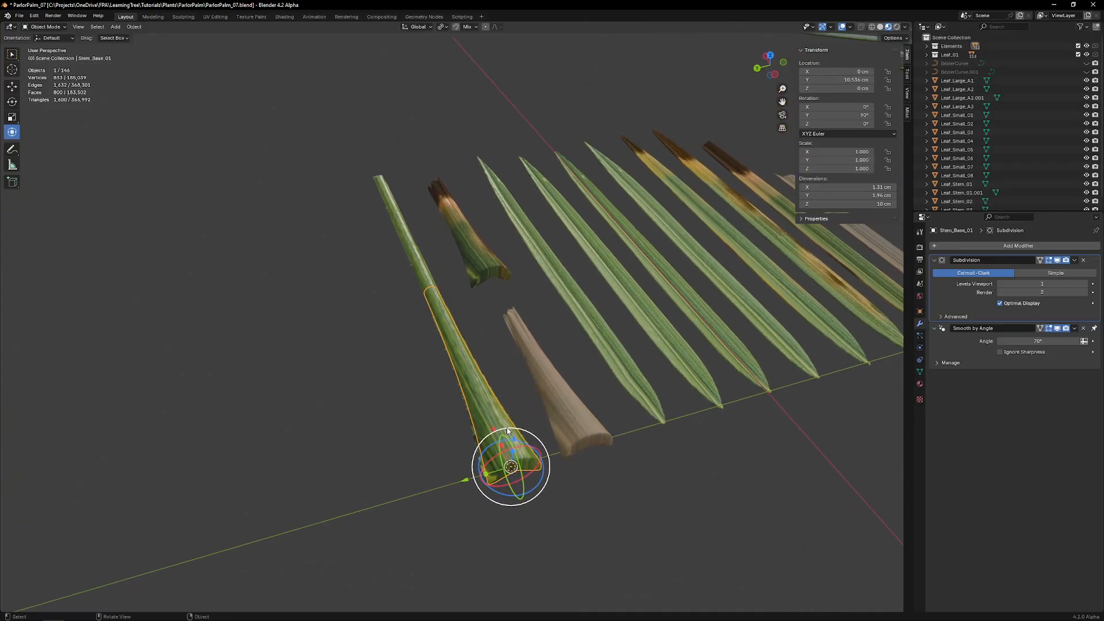
{"action": "left_click", "coordinate": [468, 427]}
{"action": "key", "text": "shift+s"}
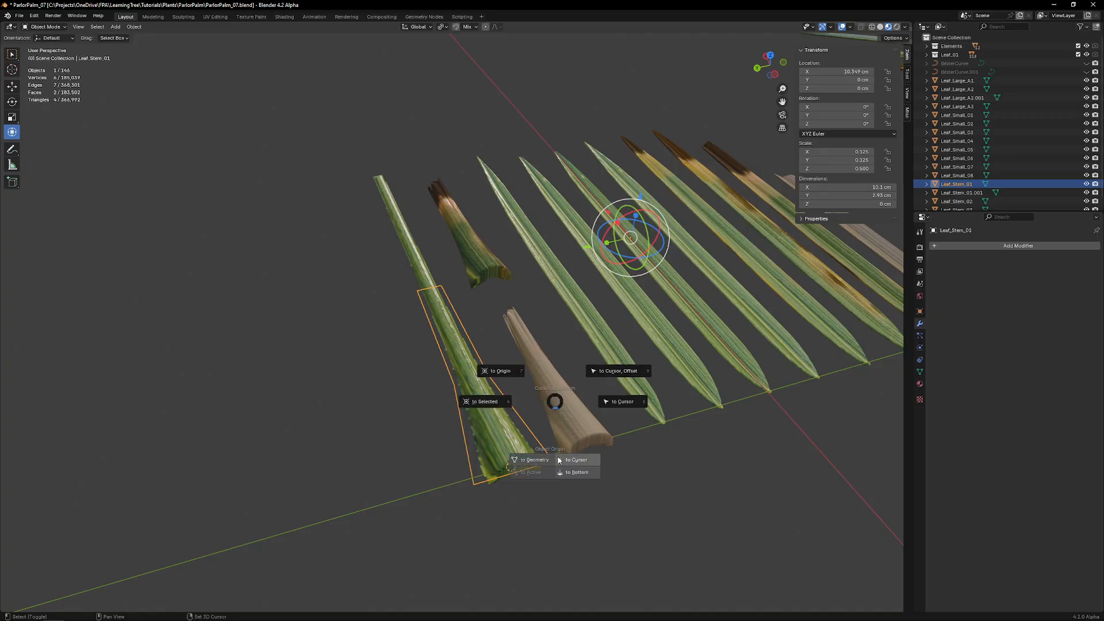
{"action": "left_click", "coordinate": [568, 460]}
Step: Snap the 3D cursor to Stem_01 and set the origin of the separated upper stem card to the cursor
{"action": "middle_click_drag", "start_coordinate": [552, 449], "coordinate": [495, 382]}
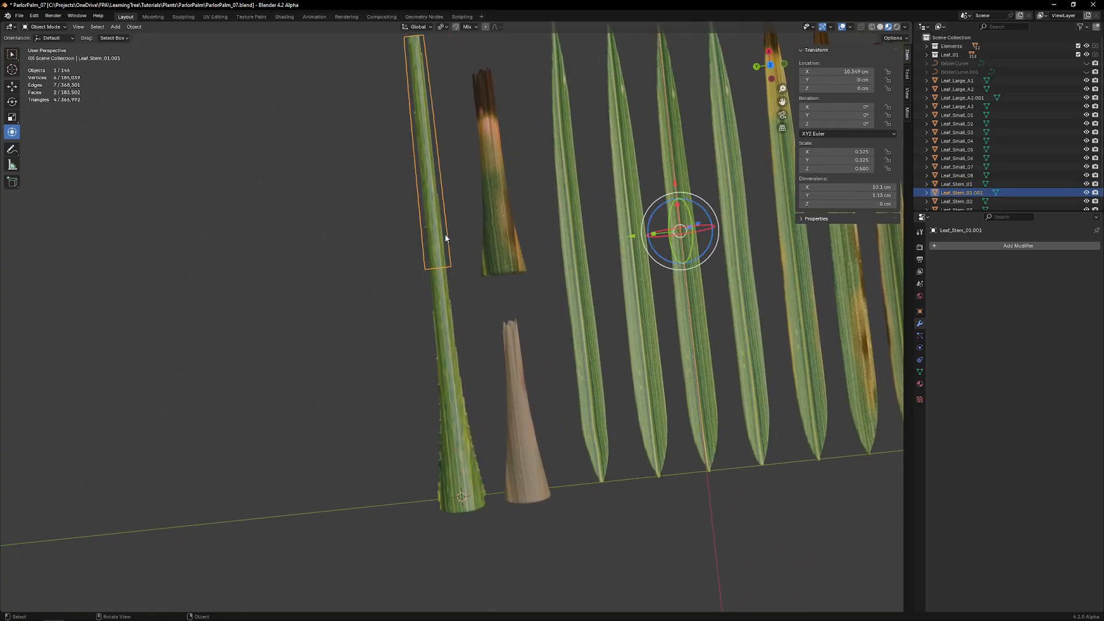
{"action": "left_click", "coordinate": [438, 240]}
{"action": "key", "text": "shift+s"}
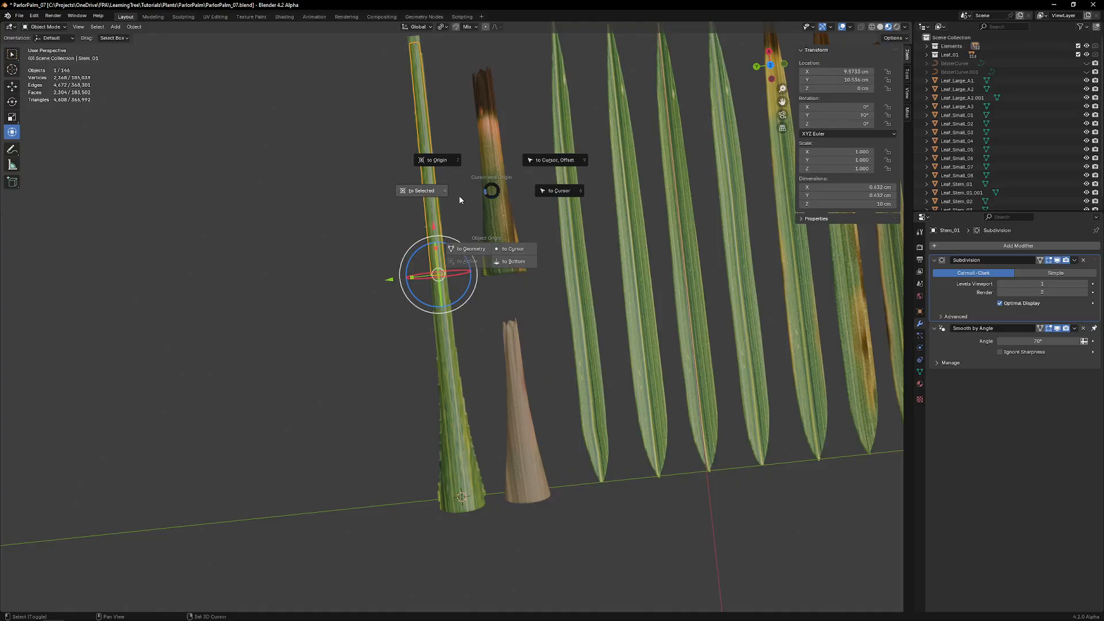
{"action": "left_click", "coordinate": [459, 199]}
{"action": "left_click", "coordinate": [422, 215]}
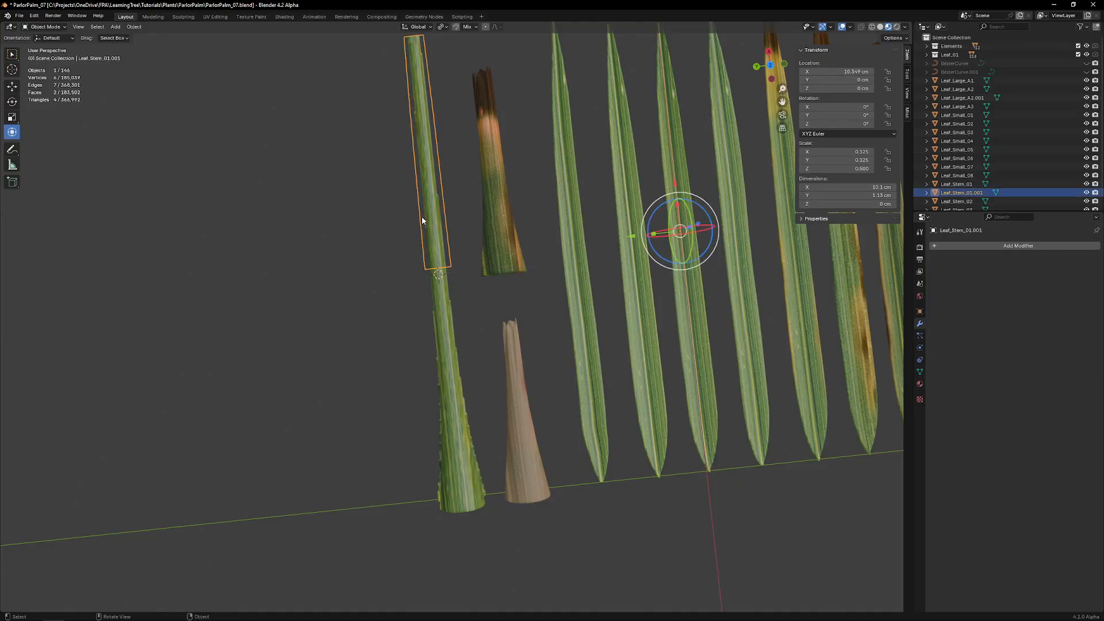
{"action": "key", "text": "shift+s"}
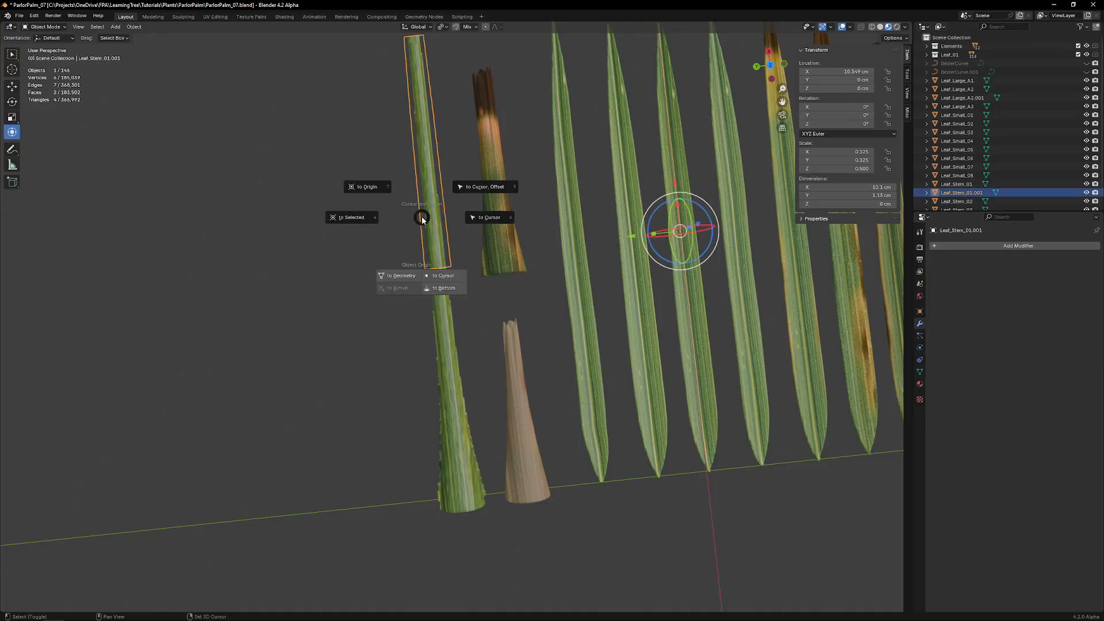
{"action": "left_click", "coordinate": [443, 275]}
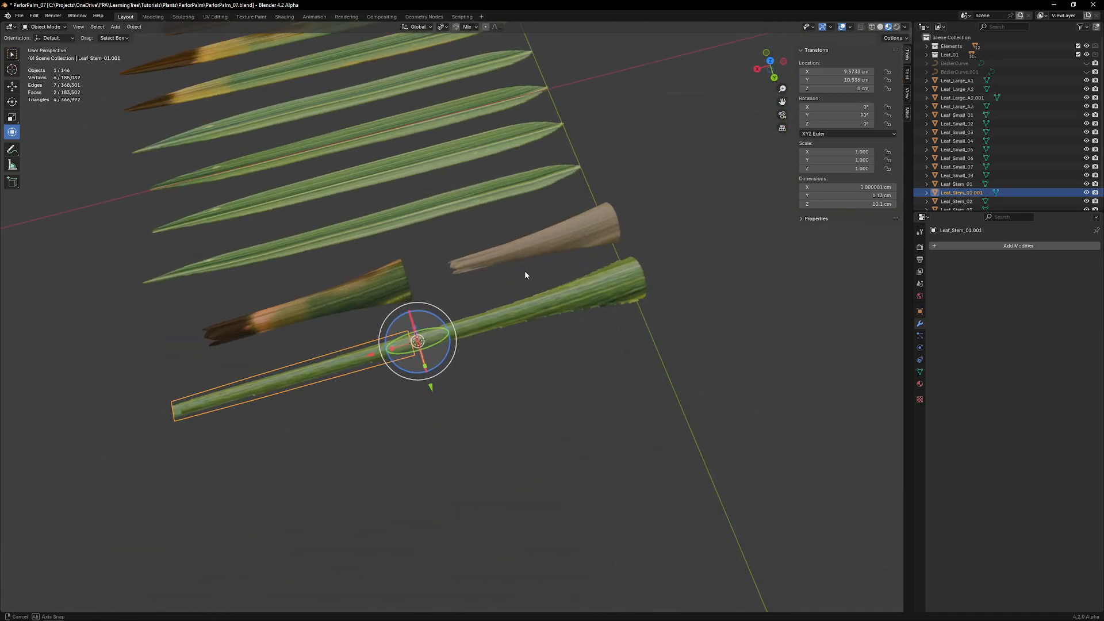
Step: Turn on the wireframe overlay to show the mesh edges around the joint between the two stem cards
{"action": "scroll", "coordinate": [425, 347], "scroll_direction": "up", "scroll_amount": 5}
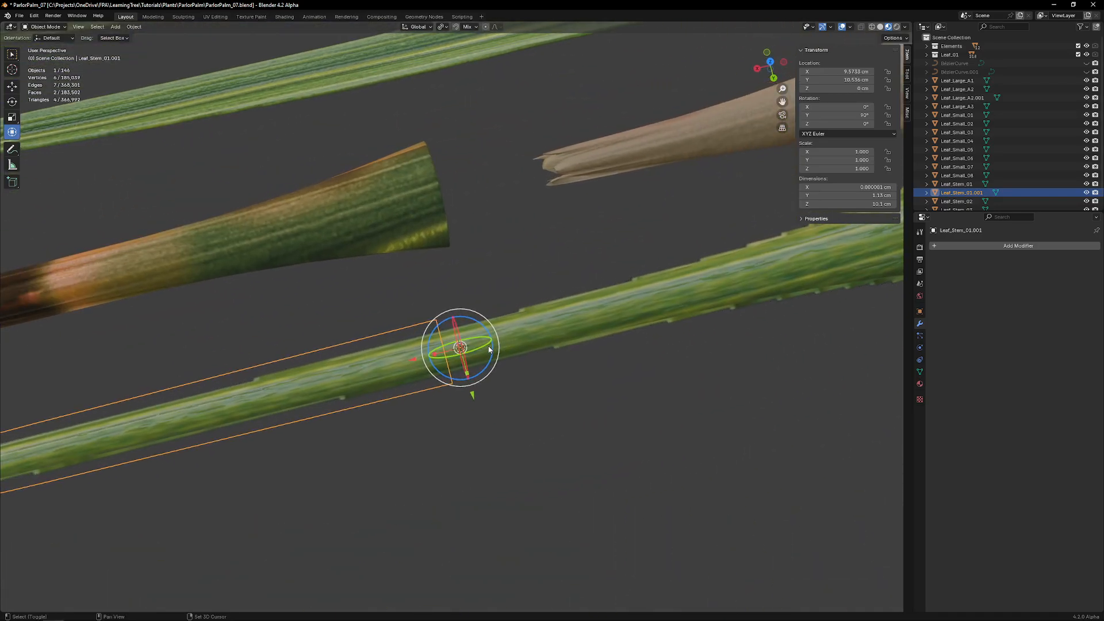
{"action": "left_click", "coordinate": [490, 351]}
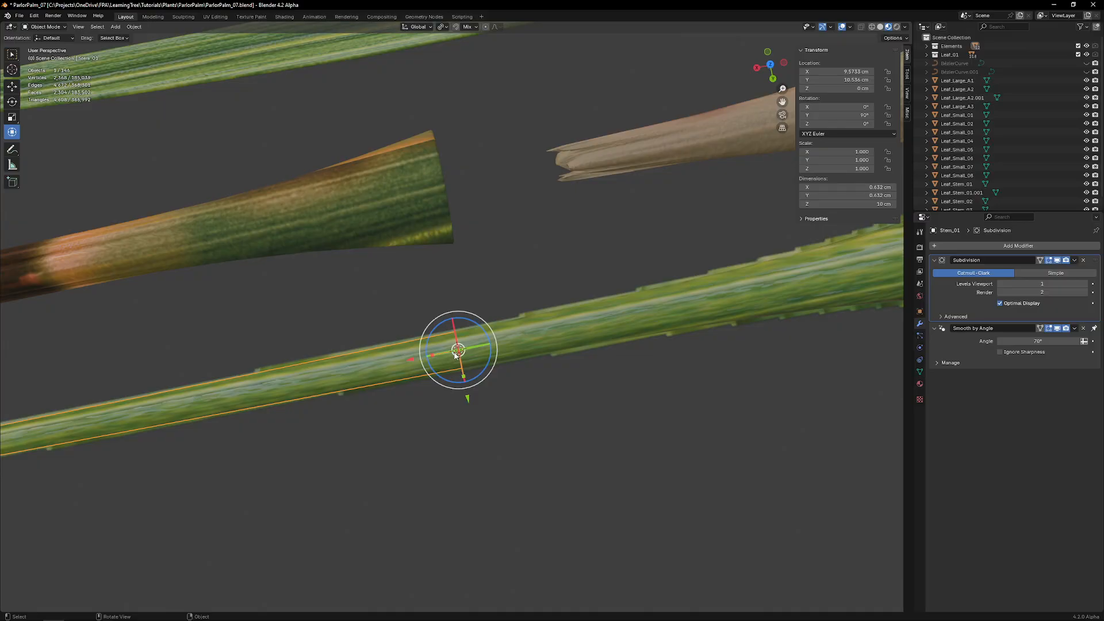
{"action": "left_click", "coordinate": [850, 26]}
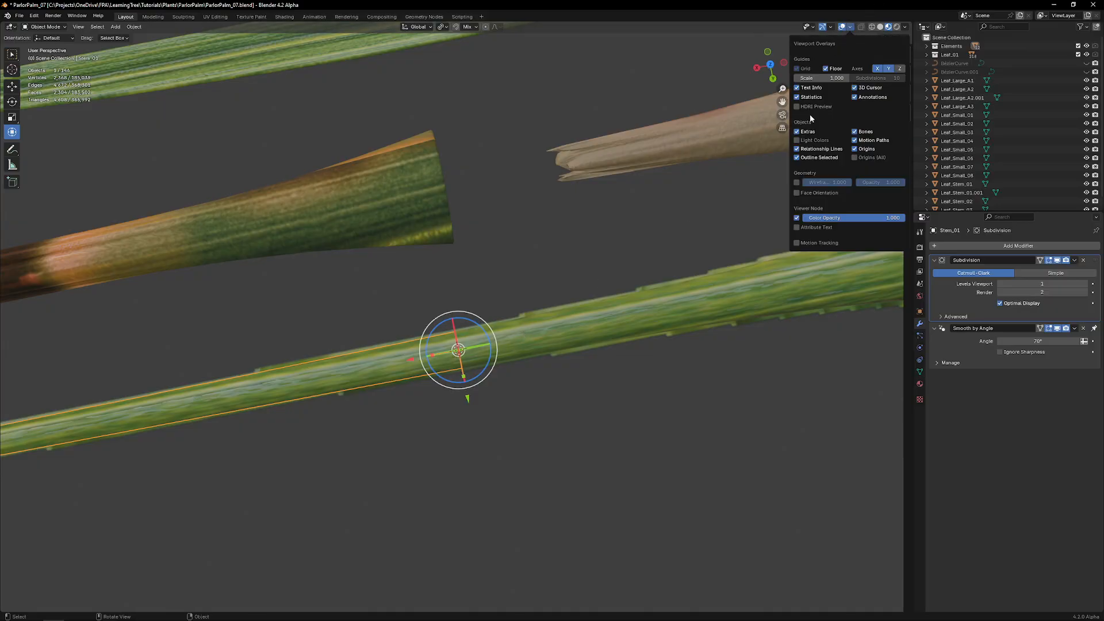
{"action": "left_click", "coordinate": [798, 183]}
{"action": "left_click", "coordinate": [505, 306]}
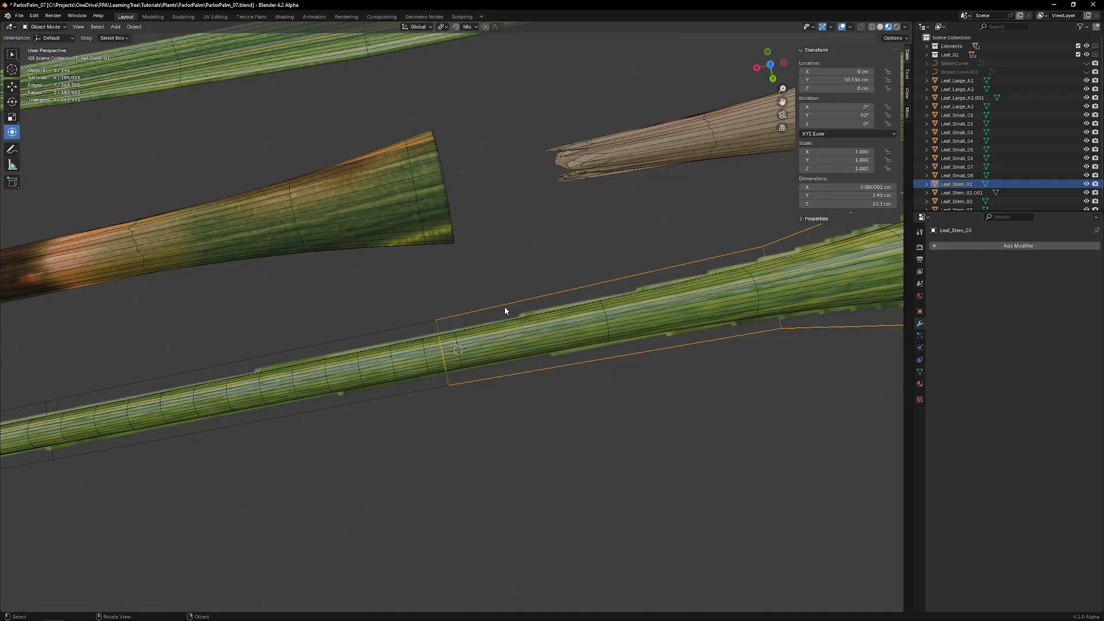
{"action": "middle_click_drag", "start_coordinate": [449, 361], "coordinate": [437, 334]}
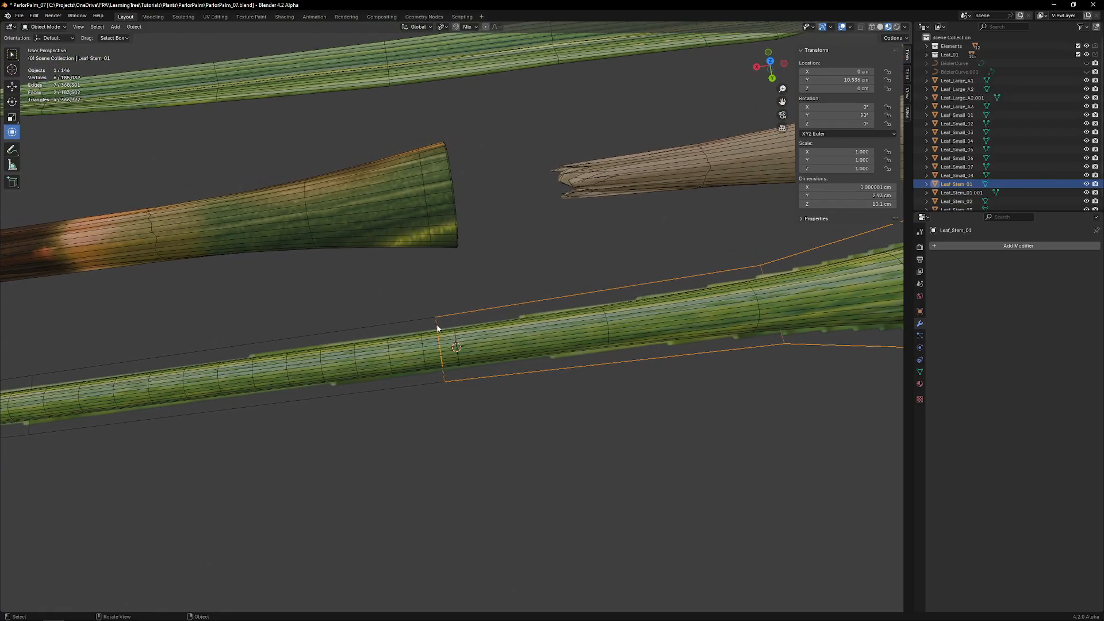
Step: Edit both stem cards together and move the vertices of their shared edge slightly along X toward the stem base, onto the mesh joint
{"action": "left_click", "coordinate": [427, 319], "text": "shift"}
{"action": "key", "text": "Tab"}
{"action": "left_click", "coordinate": [461, 309]}
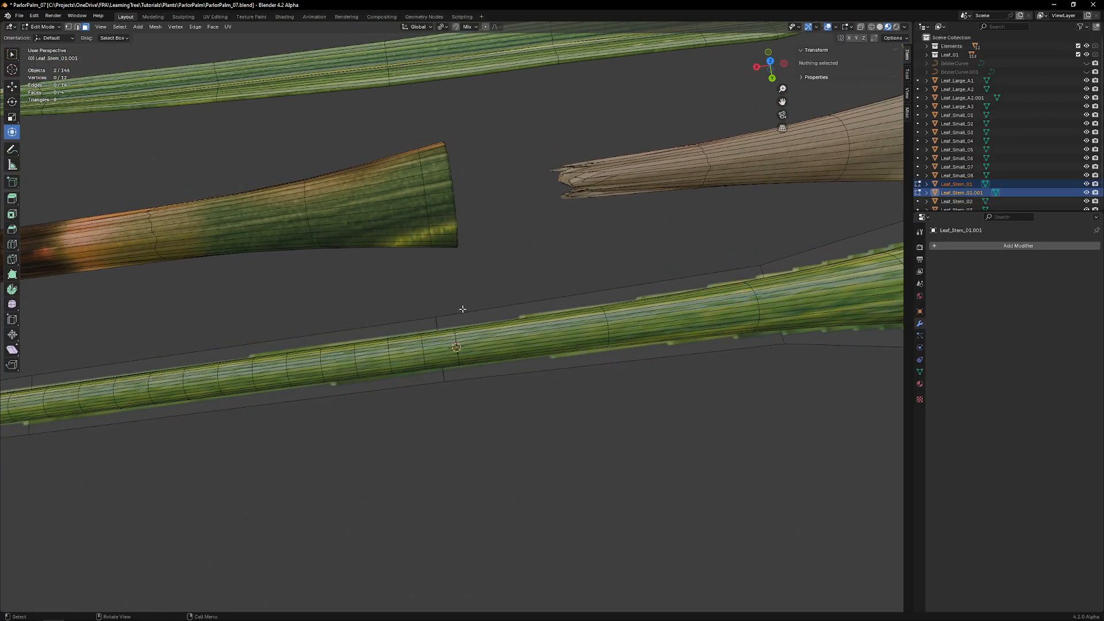
{"action": "key", "text": "Tab"}
{"action": "left_click", "coordinate": [420, 307]}
{"action": "left_click_drag", "start_coordinate": [464, 290], "coordinate": [401, 420]}
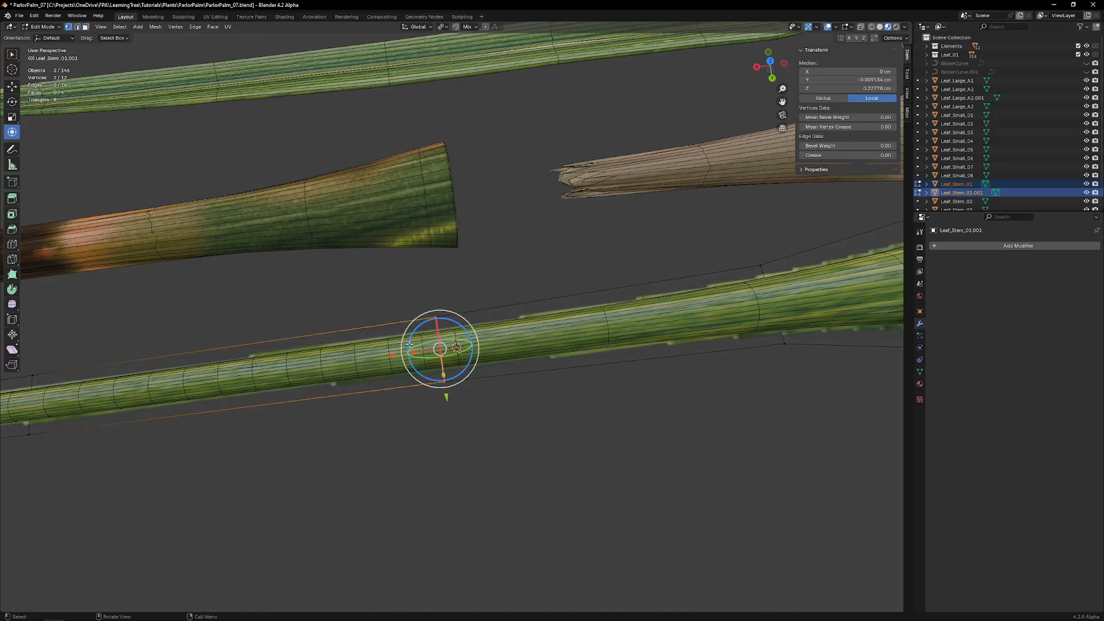
{"action": "key", "text": "shift+z"}
{"action": "left_click_drag", "start_coordinate": [485, 272], "coordinate": [409, 404]}
{"action": "key", "text": "shift+z"}
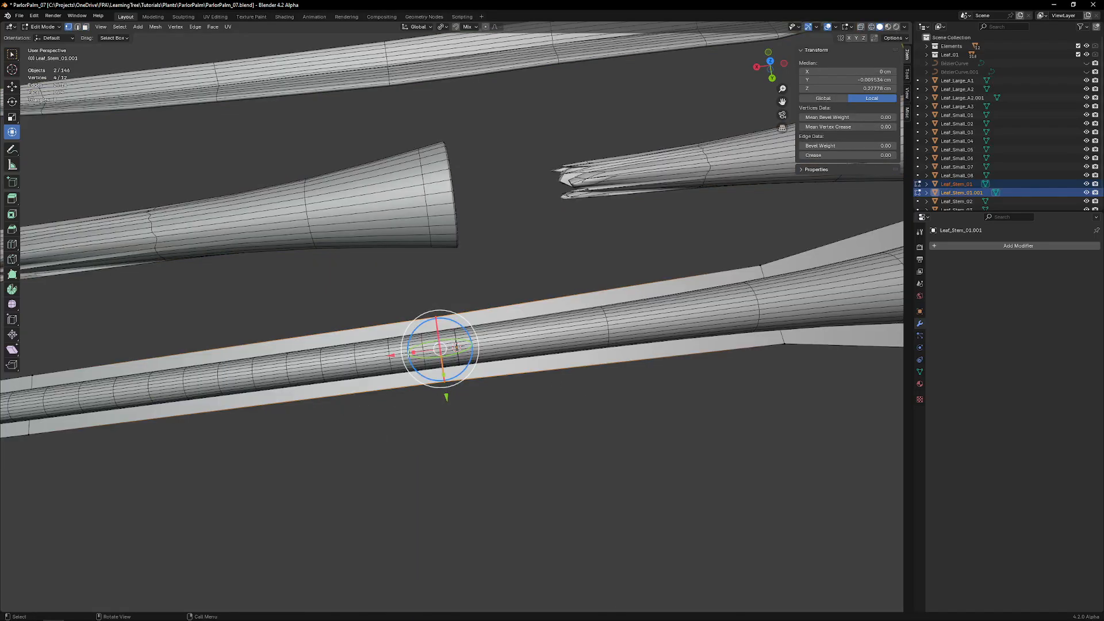
{"action": "key", "text": "z"}
{"action": "left_click", "coordinate": [386, 371]}
{"action": "left_click_drag", "start_coordinate": [390, 358], "coordinate": [405, 357]}
{"action": "middle_click_drag", "start_coordinate": [405, 357], "coordinate": [421, 329]}
{"action": "key", "text": "Tab"}
Step: Check the free end of the upper stem card against the stem mesh beneath it
{"action": "left_click", "coordinate": [423, 291]}
{"action": "scroll", "coordinate": [428, 311], "scroll_direction": "down", "scroll_amount": 8}
{"action": "middle_click_drag", "start_coordinate": [468, 360], "coordinate": [673, 326], "text": "shift"}
{"action": "scroll", "coordinate": [463, 401], "scroll_direction": "up", "scroll_amount": 8}
{"action": "key", "text": "Tab"}
{"action": "mouse_move", "coordinate": [498, 343]}
{"action": "left_mouse_down"}
{"action": "mouse_move", "coordinate": [554, 335]}
{"action": "mouse_move", "coordinate": [499, 344]}
{"action": "left_mouse_up"}
{"action": "key", "text": "Tab"}
Step: Review the stem cards alongside the remaining small leaf cards, the large leaf cards and their source meshes
{"action": "scroll", "coordinate": [595, 309], "scroll_direction": "down", "scroll_amount": 6}
{"action": "middle_click_drag", "start_coordinate": [595, 309], "coordinate": [495, 328]}
{"action": "scroll", "coordinate": [510, 297], "scroll_direction": "down", "scroll_amount": 2}
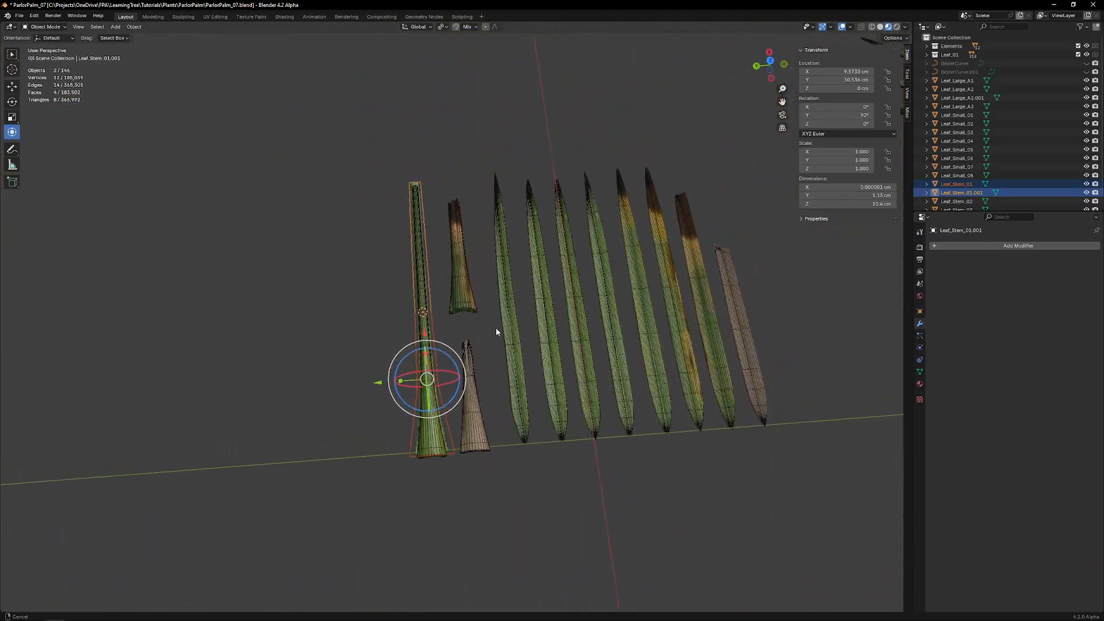
{"action": "scroll", "coordinate": [532, 367], "scroll_direction": "down", "scroll_amount": 3}
{"action": "middle_click_drag", "start_coordinate": [533, 367], "coordinate": [559, 328], "text": "shift"}
{"action": "scroll", "coordinate": [627, 318], "scroll_direction": "down", "scroll_amount": 3}
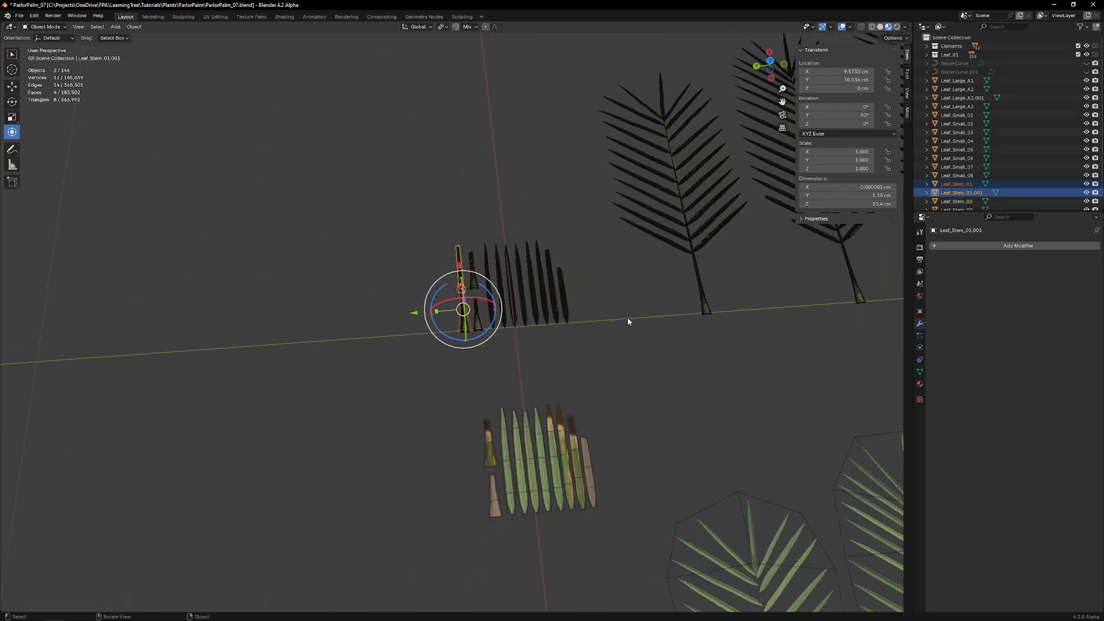
{"action": "middle_click_drag", "start_coordinate": [777, 252], "coordinate": [638, 300], "text": "shift"}
{"action": "middle_click_drag", "start_coordinate": [617, 435], "coordinate": [636, 341], "text": "shift"}
{"action": "scroll", "coordinate": [487, 374], "scroll_direction": "down", "scroll_amount": 4}
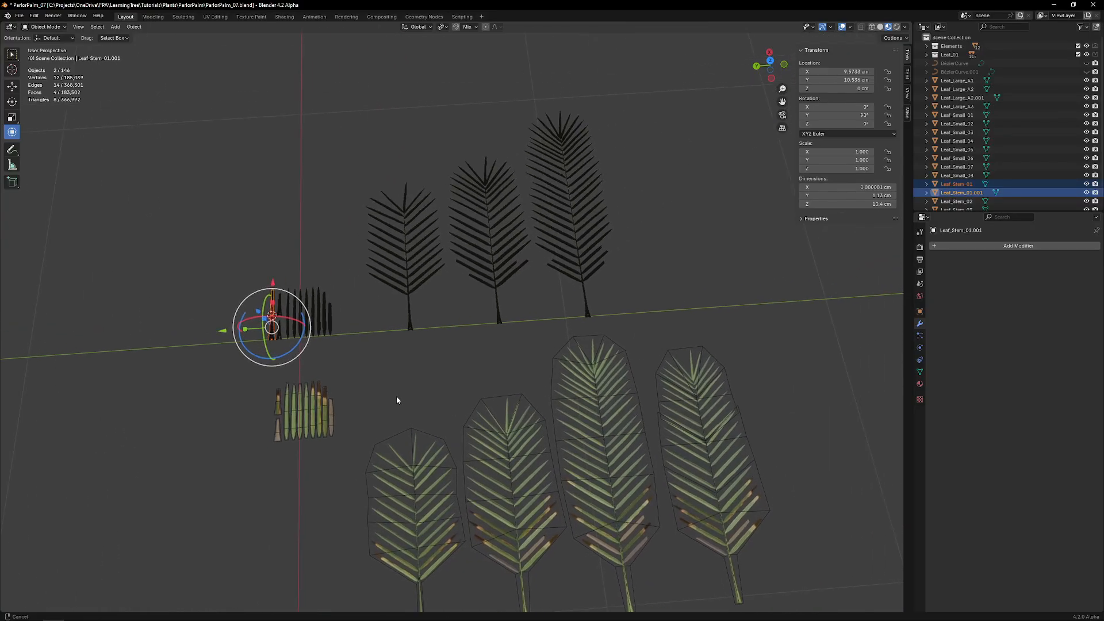
Step: Duplicate the three large leaf source meshes and offset the copies -108.76 cm along Y beside the originals
{"action": "left_click_drag", "start_coordinate": [679, 91], "coordinate": [368, 313]}
{"action": "middle_click_drag", "start_coordinate": [473, 309], "coordinate": [433, 326], "text": "shift"}
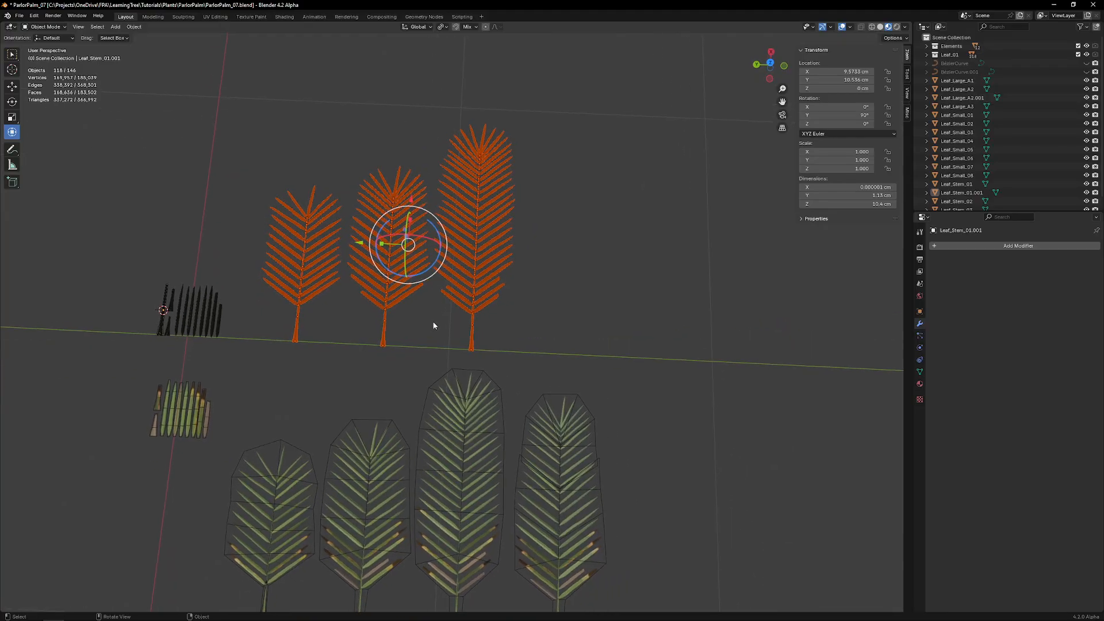
{"action": "key", "text": "shift+d"}
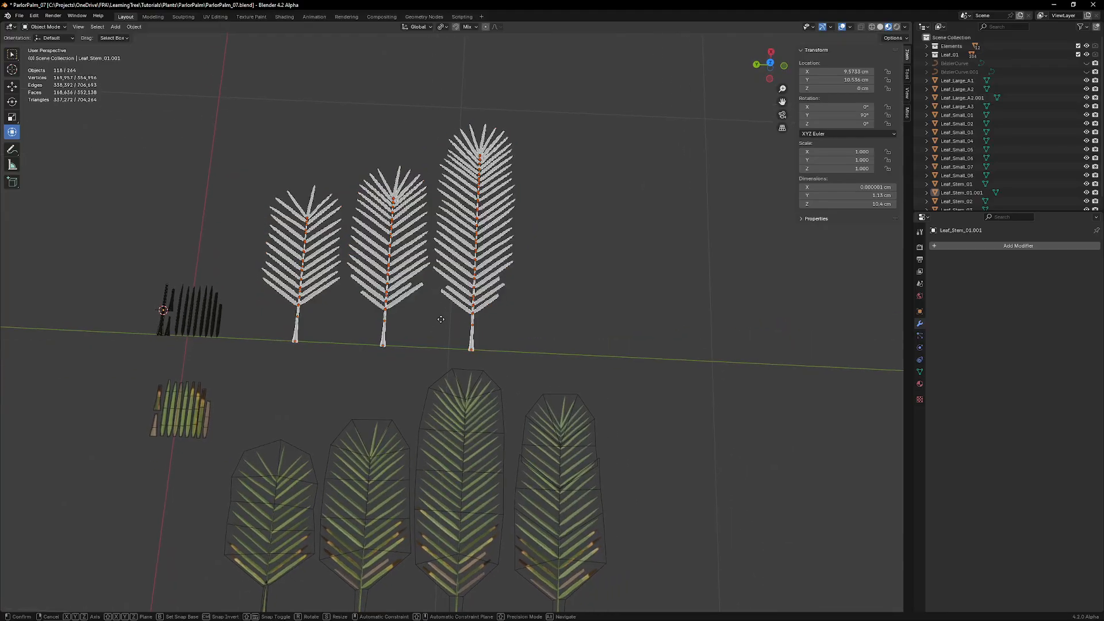
{"action": "key", "text": "x"}
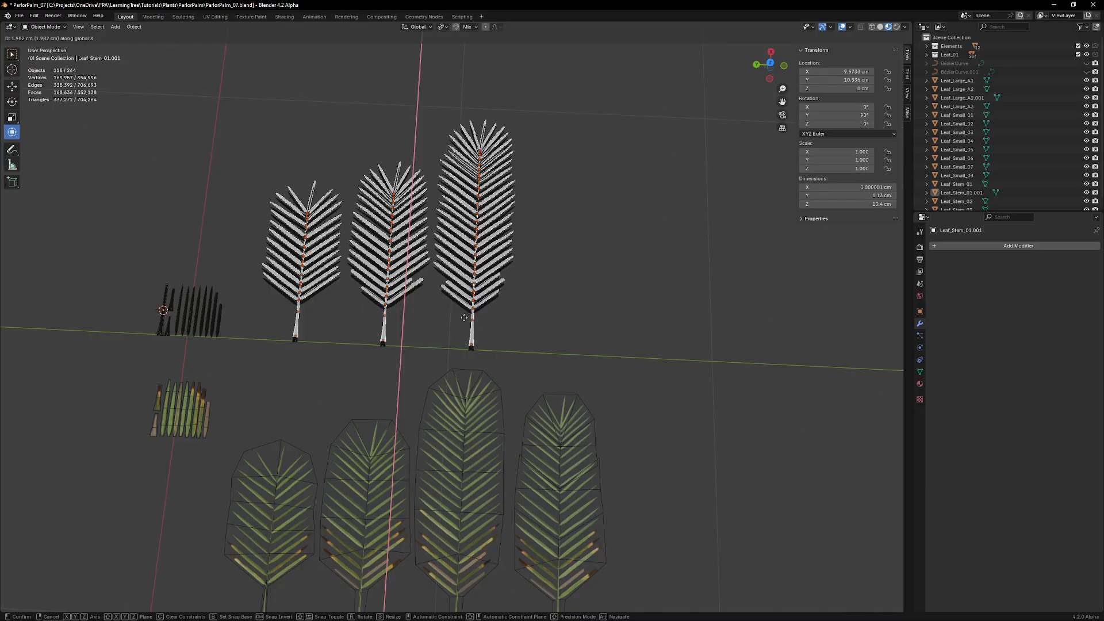
{"action": "key", "text": "y"}
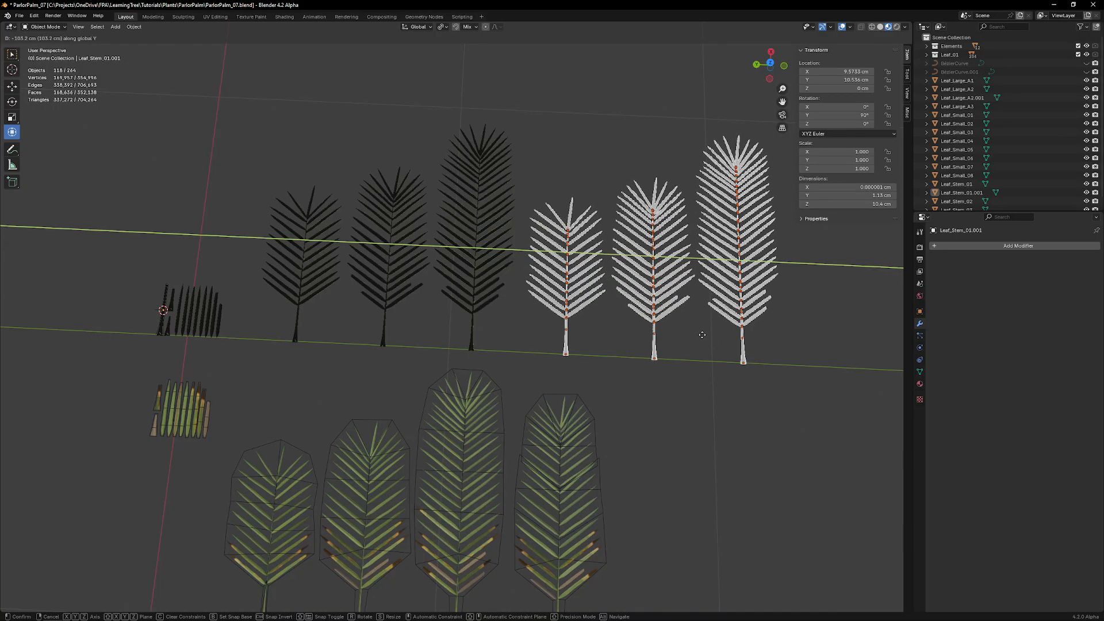
{"action": "left_click", "coordinate": [714, 332]}
{"action": "key", "text": "z"}
{"action": "left_click", "coordinate": [572, 320]}
{"action": "key", "text": "z"}
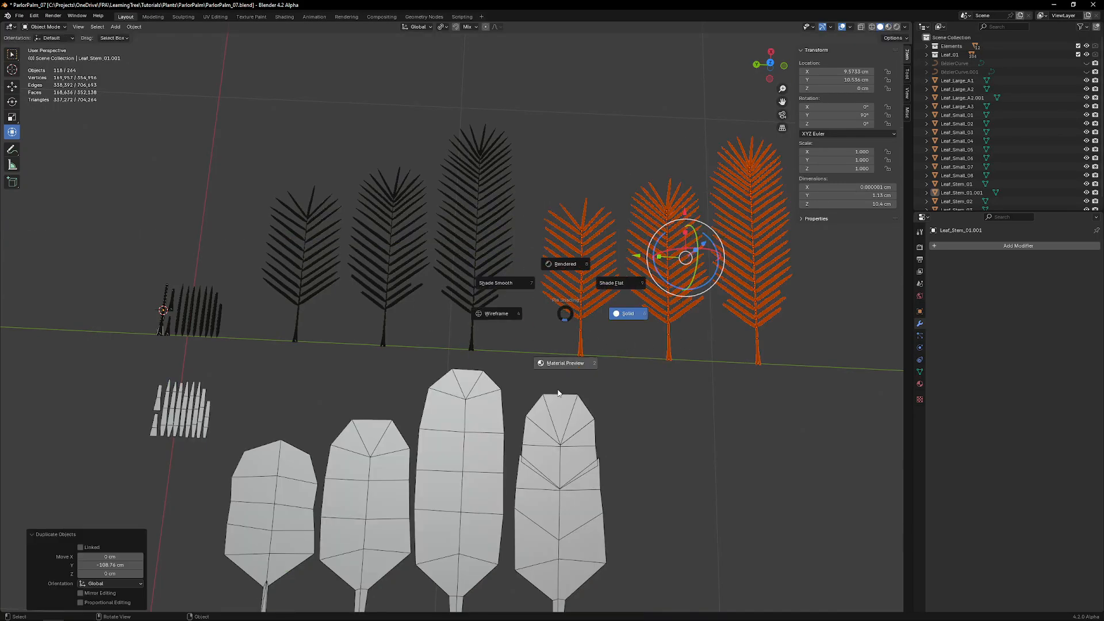
{"action": "left_click", "coordinate": [557, 392]}
Step: Turn off the wireframe overlay so the leaf textures show clearly
{"action": "scroll", "coordinate": [526, 378], "scroll_direction": "up", "scroll_amount": 5}
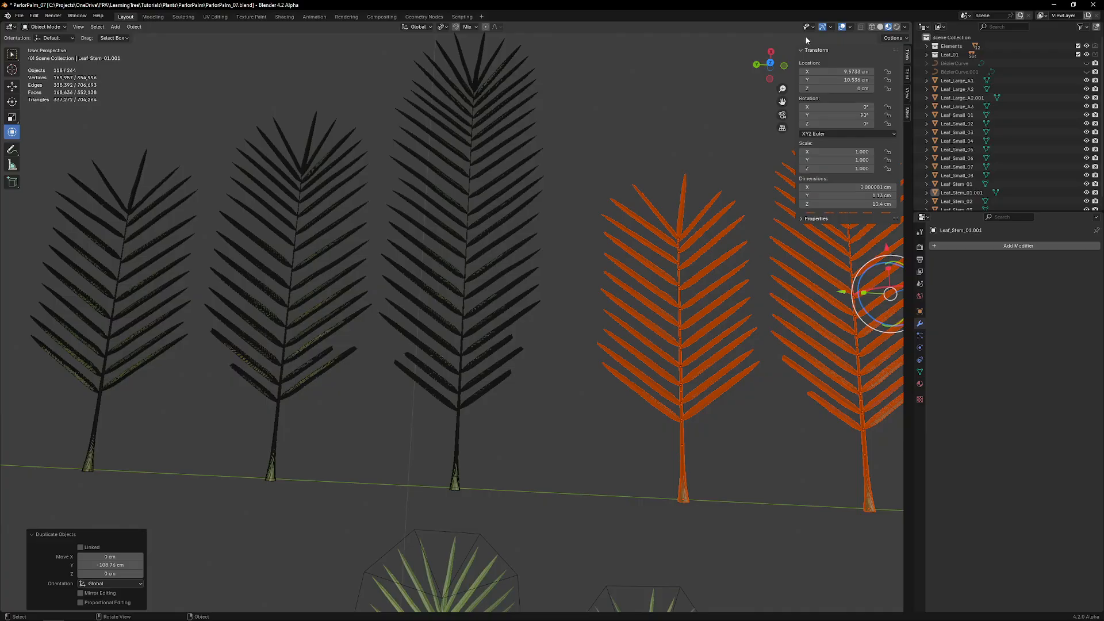
{"action": "left_click", "coordinate": [831, 27]}
{"action": "left_click", "coordinate": [851, 27]}
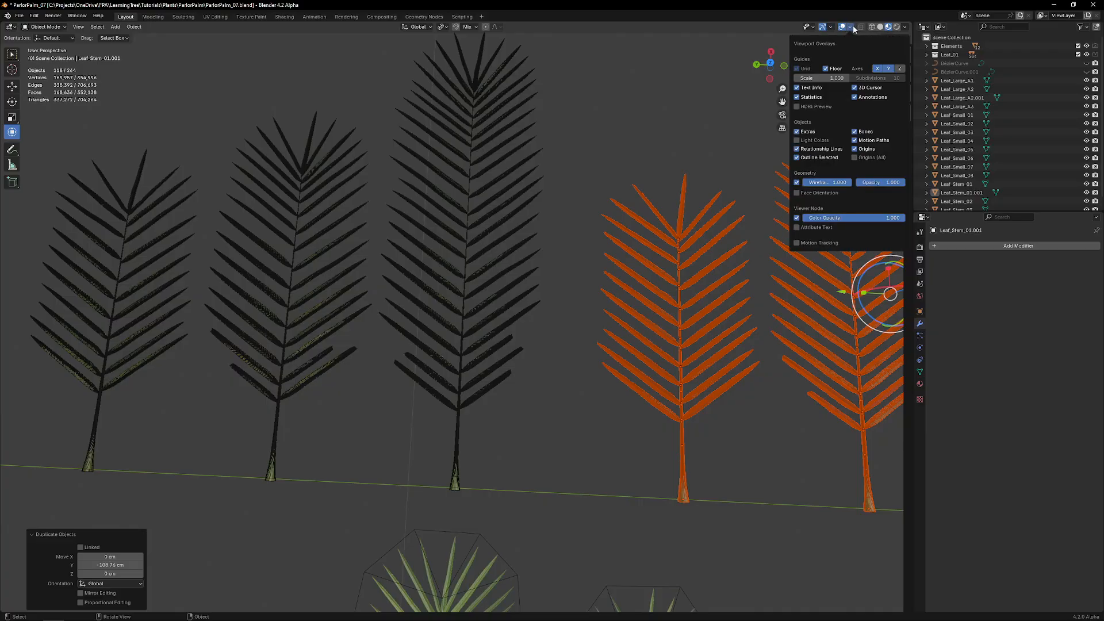
{"action": "left_click", "coordinate": [797, 183]}
Step: Deselect everything and compare the duplicated large leaves with the original meshes and the leaf cards
{"action": "scroll", "coordinate": [564, 309], "scroll_direction": "down", "scroll_amount": 4}
{"action": "middle_click_drag", "start_coordinate": [495, 326], "coordinate": [473, 323], "text": "shift"}
{"action": "middle_click_drag", "start_coordinate": [568, 292], "coordinate": [551, 319]}
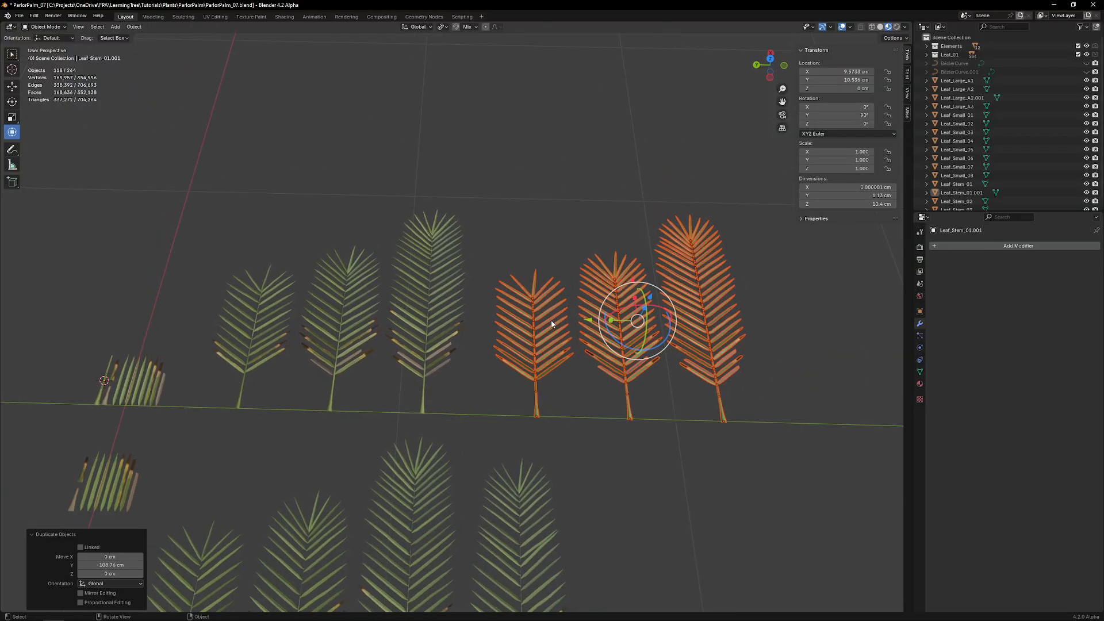
{"action": "scroll", "coordinate": [499, 336], "scroll_direction": "up", "scroll_amount": 4}
{"action": "scroll", "coordinate": [501, 337], "scroll_direction": "down", "scroll_amount": 3}
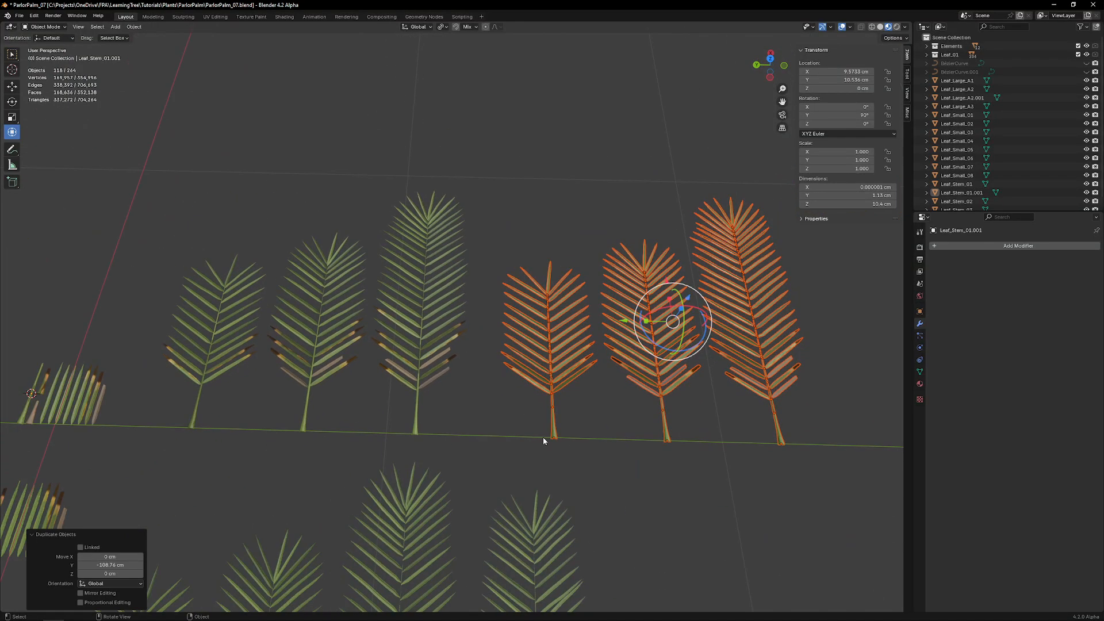
{"action": "left_click", "coordinate": [543, 438]}
{"action": "scroll", "coordinate": [529, 383], "scroll_direction": "up", "scroll_amount": 2}
{"action": "scroll", "coordinate": [483, 371], "scroll_direction": "down", "scroll_amount": 3}
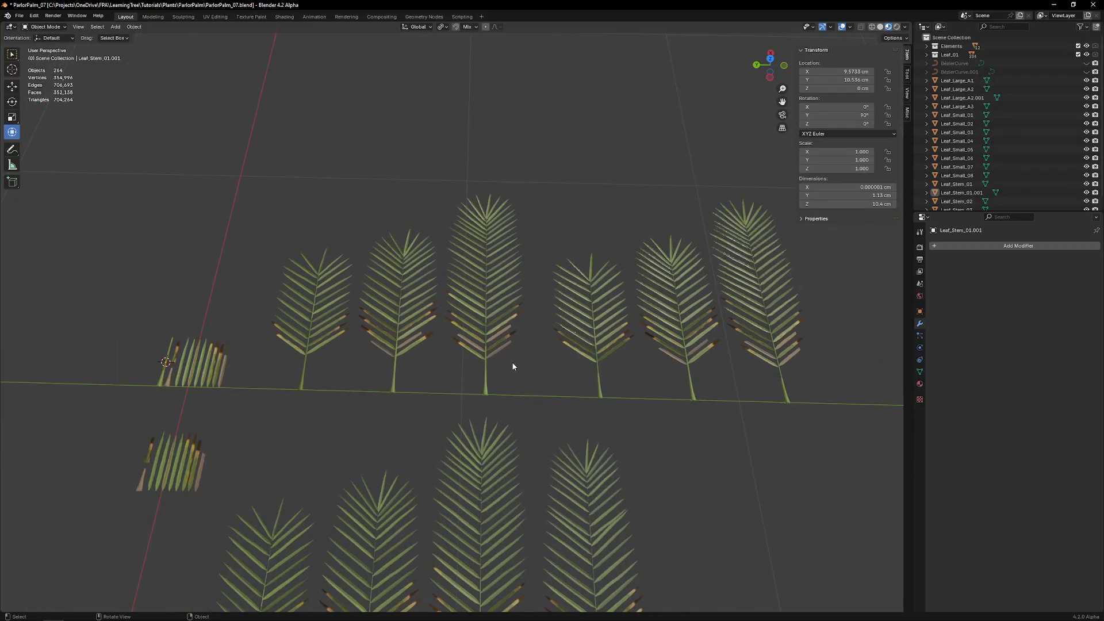
{"action": "middle_click_drag", "start_coordinate": [195, 421], "coordinate": [244, 345], "text": "shift"}
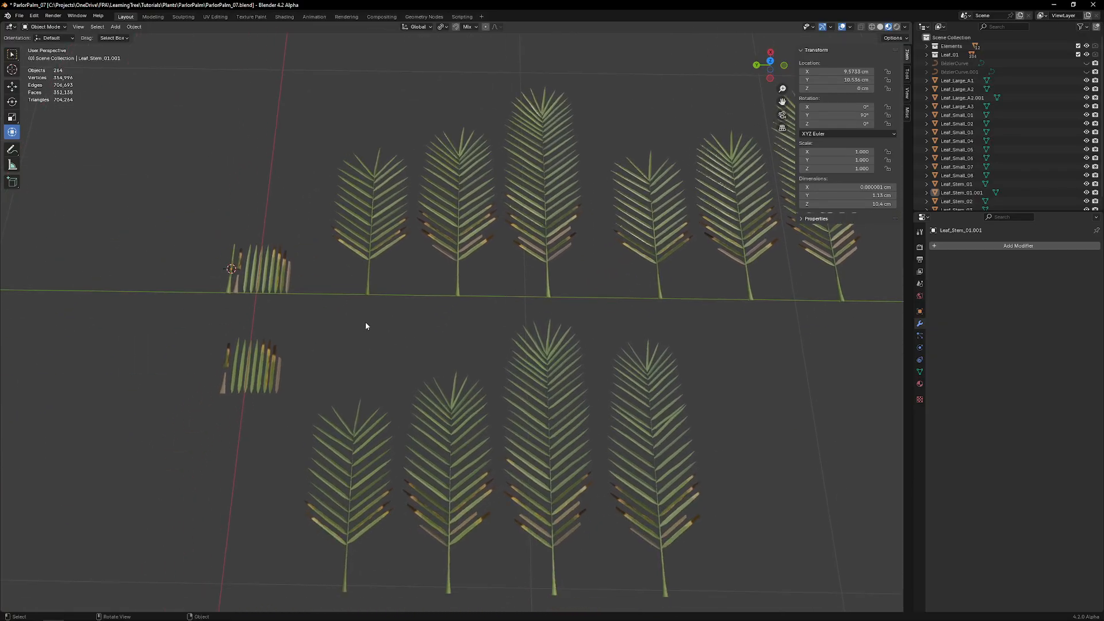
{"action": "scroll", "coordinate": [666, 249], "scroll_direction": "up", "scroll_amount": 1}
{"action": "middle_click_drag", "start_coordinate": [660, 249], "coordinate": [613, 285], "text": "shift"}
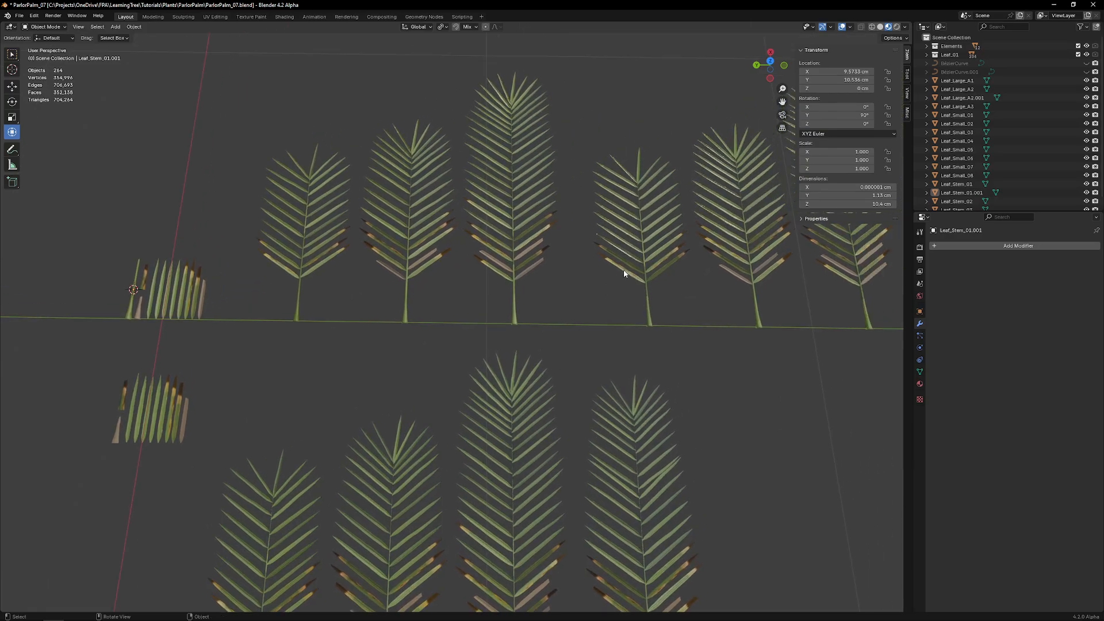
Step: Select several dried leaflets near the base of the duplicated large leaves together with the grey small leaf card
{"action": "left_click", "coordinate": [624, 271]}
{"action": "middle_click_drag", "start_coordinate": [665, 257], "coordinate": [640, 286], "text": "shift"}
{"action": "scroll", "coordinate": [641, 286], "scroll_direction": "up", "scroll_amount": 1}
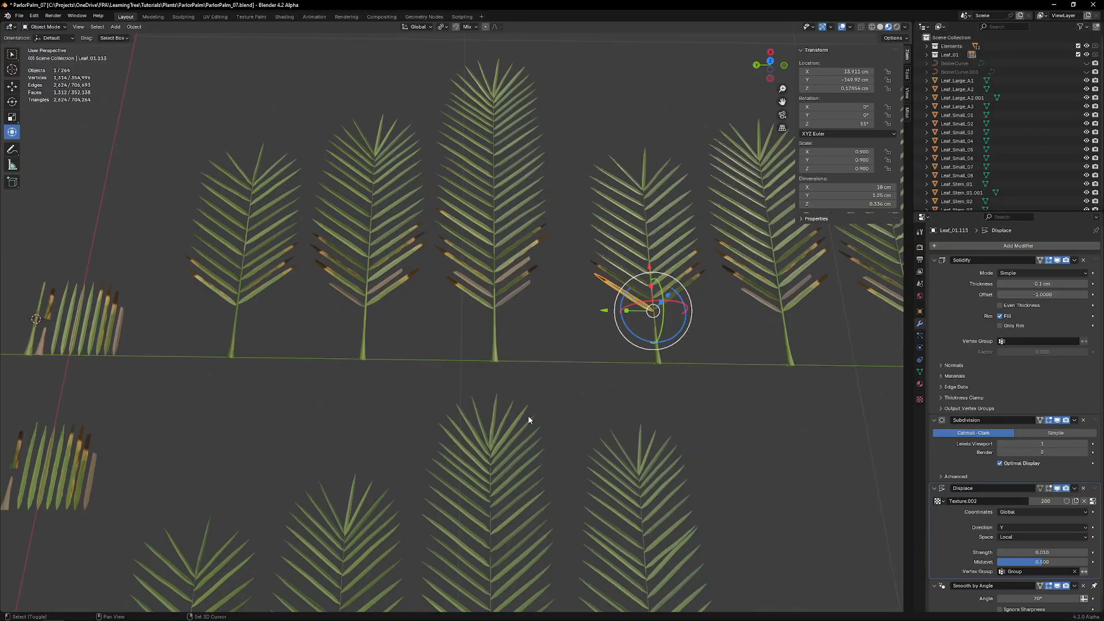
{"action": "left_click", "coordinate": [643, 308], "text": "shift"}
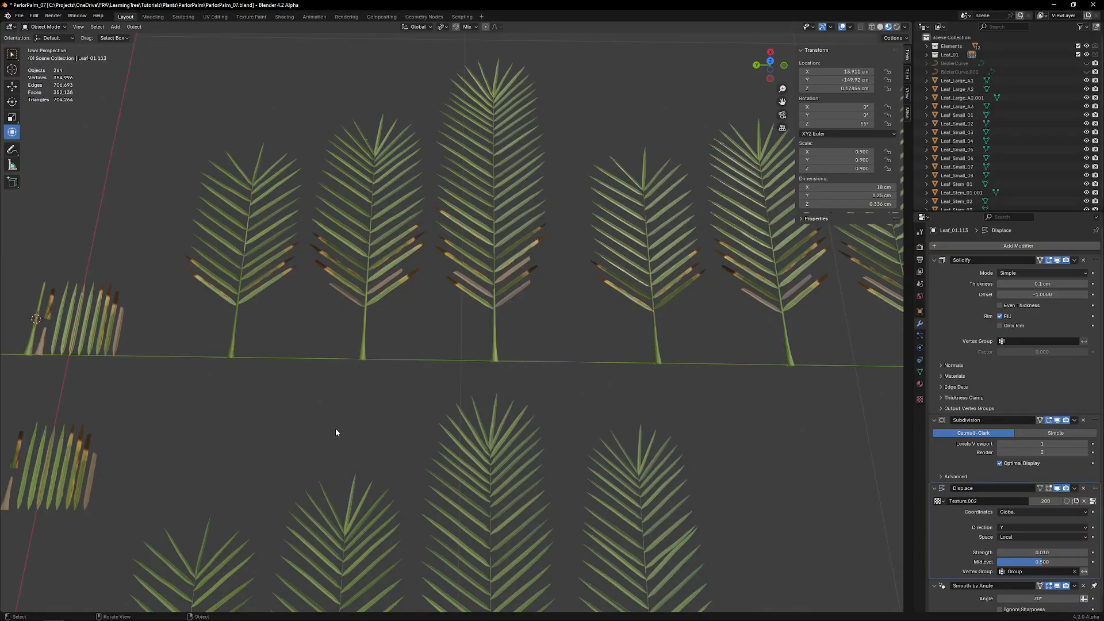
{"action": "middle_click_drag", "start_coordinate": [675, 298], "coordinate": [647, 310], "text": "shift"}
{"action": "left_click", "coordinate": [719, 305], "text": "shift"}
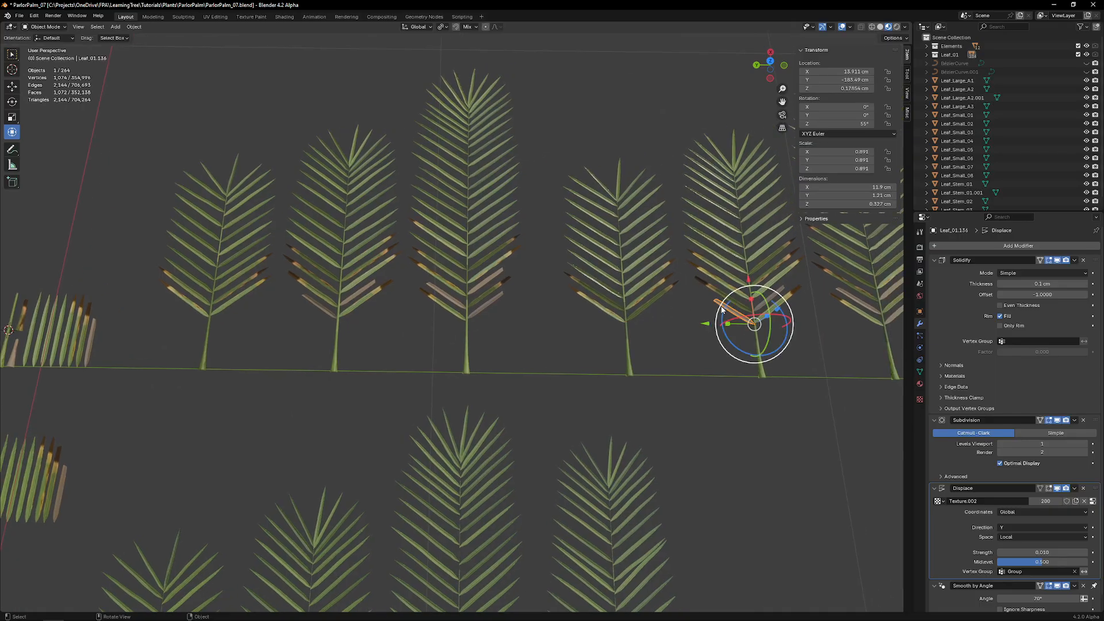
{"action": "middle_click_drag", "start_coordinate": [799, 318], "coordinate": [704, 338], "text": "shift"}
{"action": "left_click", "coordinate": [779, 329], "text": "shift"}
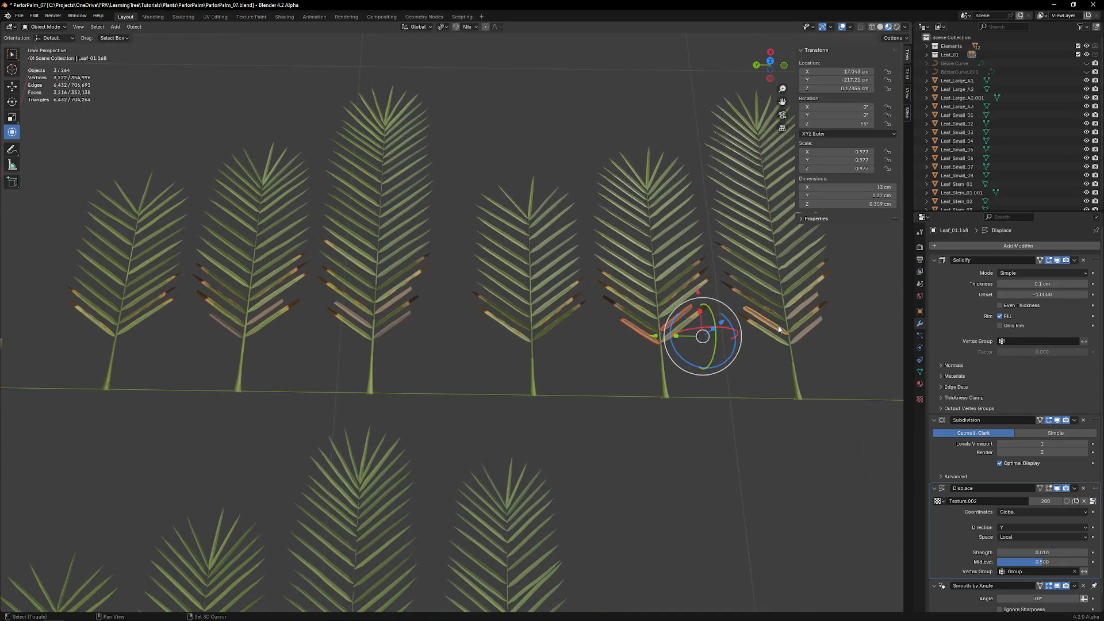
{"action": "left_click", "coordinate": [807, 309], "text": "shift"}
{"action": "left_click", "coordinate": [806, 326], "text": "shift"}
{"action": "middle_click_drag", "start_coordinate": [346, 407], "coordinate": [521, 379], "text": "shift"}
{"action": "left_click", "coordinate": [145, 474], "text": "shift"}
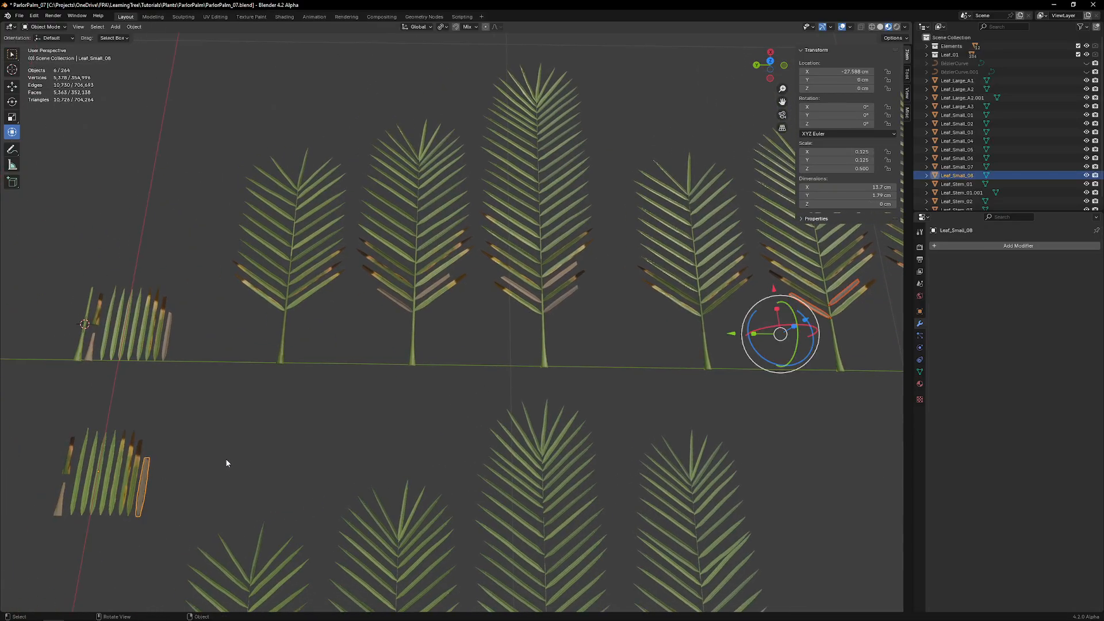
{"action": "middle_click_drag", "start_coordinate": [165, 483], "coordinate": [337, 350], "text": "shift"}
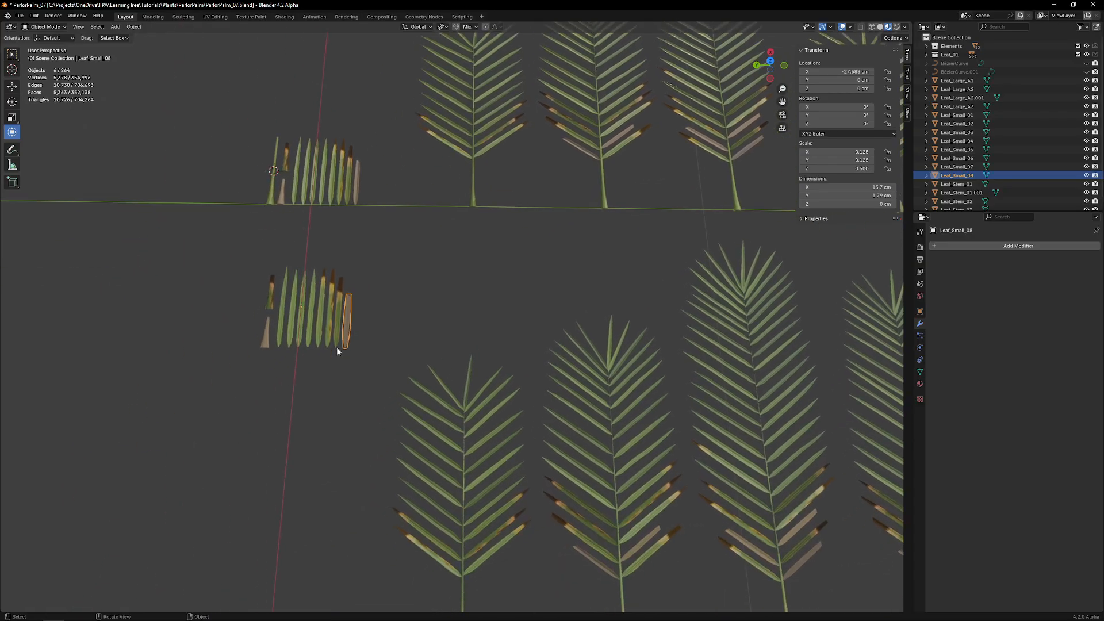
Step: Edit the grey Leaf_Small_08 card and set its object origin to the middle of its base edge
{"action": "scroll", "coordinate": [338, 351], "scroll_direction": "up", "scroll_amount": 6}
{"action": "middle_click_drag", "start_coordinate": [58, 397], "coordinate": [446, 372], "text": "shift"}
{"action": "scroll", "coordinate": [446, 371], "scroll_direction": "up", "scroll_amount": 3}
{"action": "left_click", "coordinate": [577, 335]}
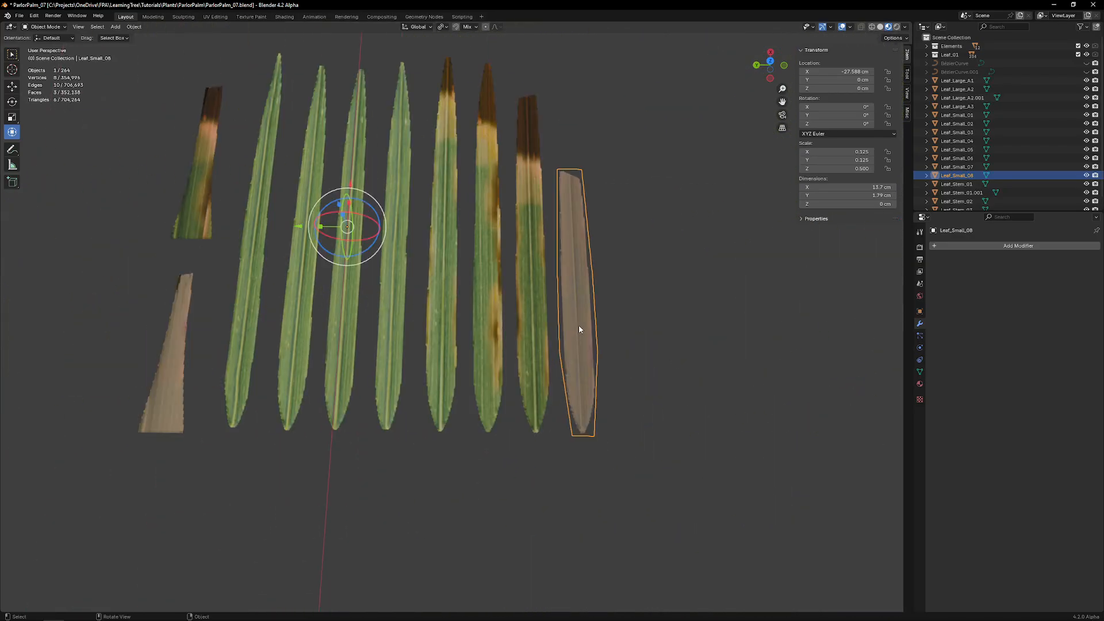
{"action": "key", "text": "Tab"}
{"action": "left_click", "coordinate": [582, 437]}
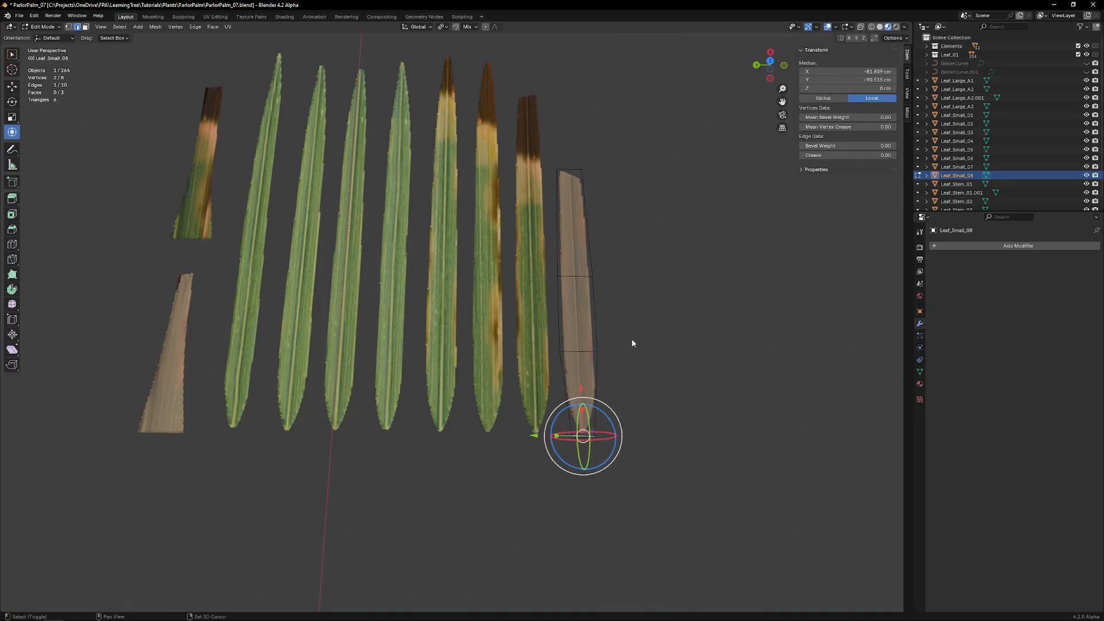
{"action": "key", "text": "shift+s"}
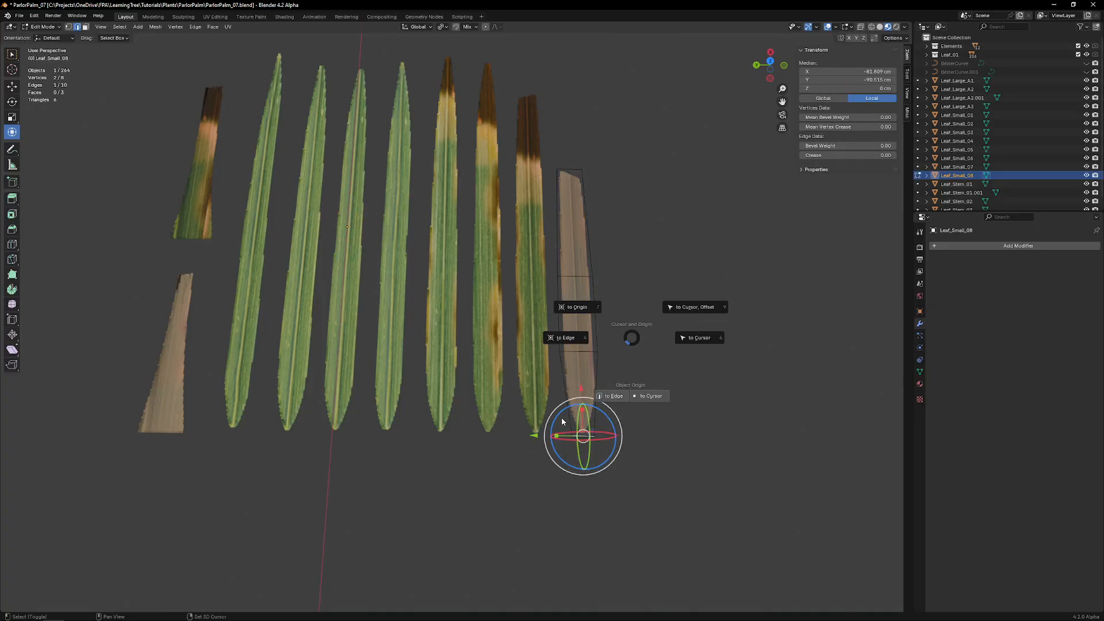
{"action": "left_click", "coordinate": [613, 397]}
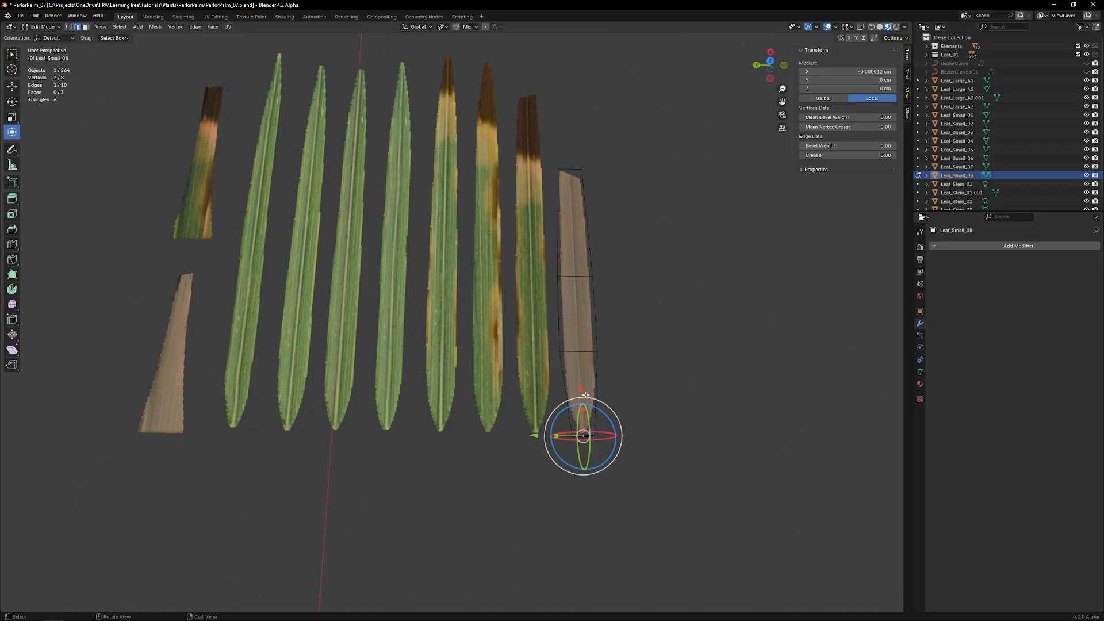
Step: With transforms affecting only origins, move the Leaf_Small_08 origin about 0.16 cm along X onto the leaf's base tip
{"action": "left_click", "coordinate": [893, 37]}
{"action": "key", "text": "Tab"}
{"action": "left_click", "coordinate": [893, 38]}
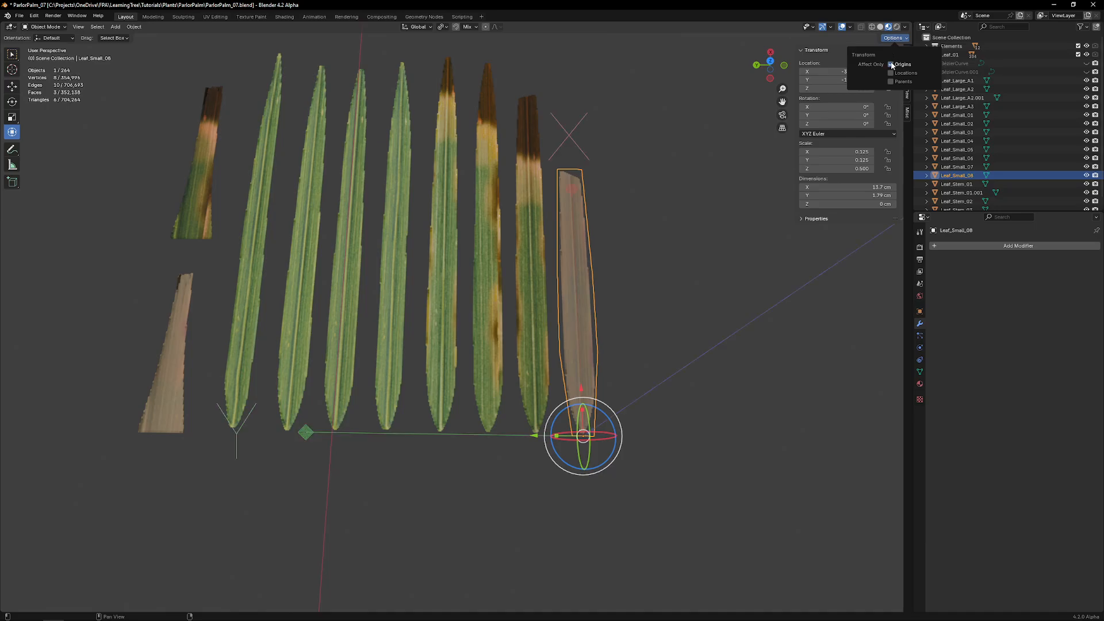
{"action": "scroll", "coordinate": [594, 418], "scroll_direction": "up", "scroll_amount": 4}
{"action": "left_click_drag", "start_coordinate": [708, 509], "coordinate": [720, 485]}
{"action": "scroll", "coordinate": [646, 402], "scroll_direction": "down", "scroll_amount": 5}
{"action": "scroll", "coordinate": [646, 407], "scroll_direction": "up", "scroll_amount": 2}
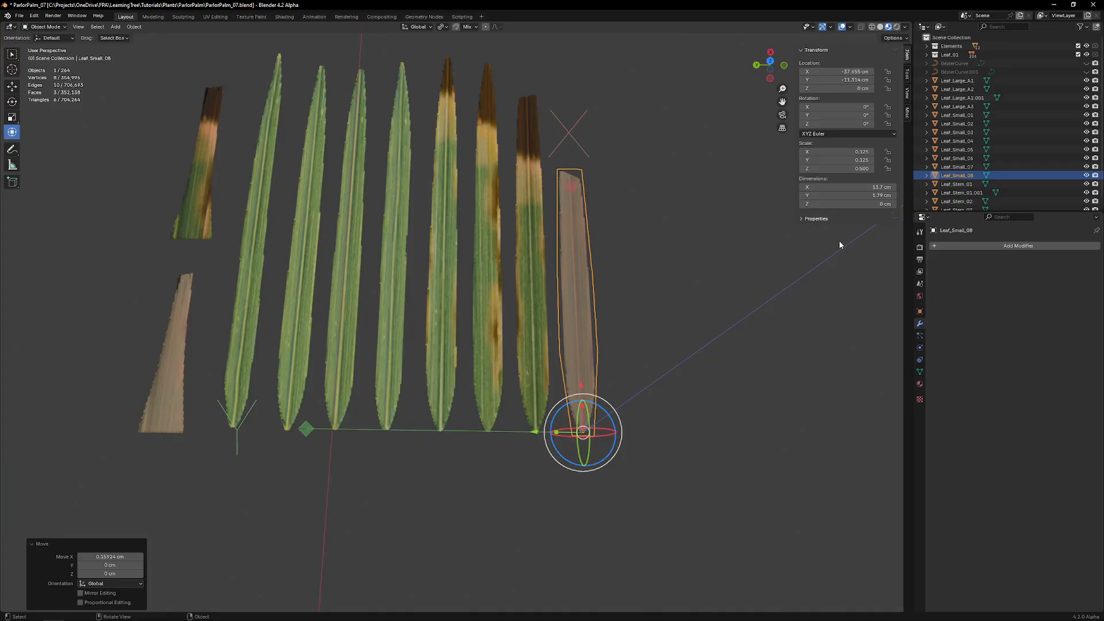
Step: Set the origin of the Leaf_Small_07 card to its base edge and nudge it slightly along X toward the leaf's base tip
{"action": "left_click", "coordinate": [538, 374]}
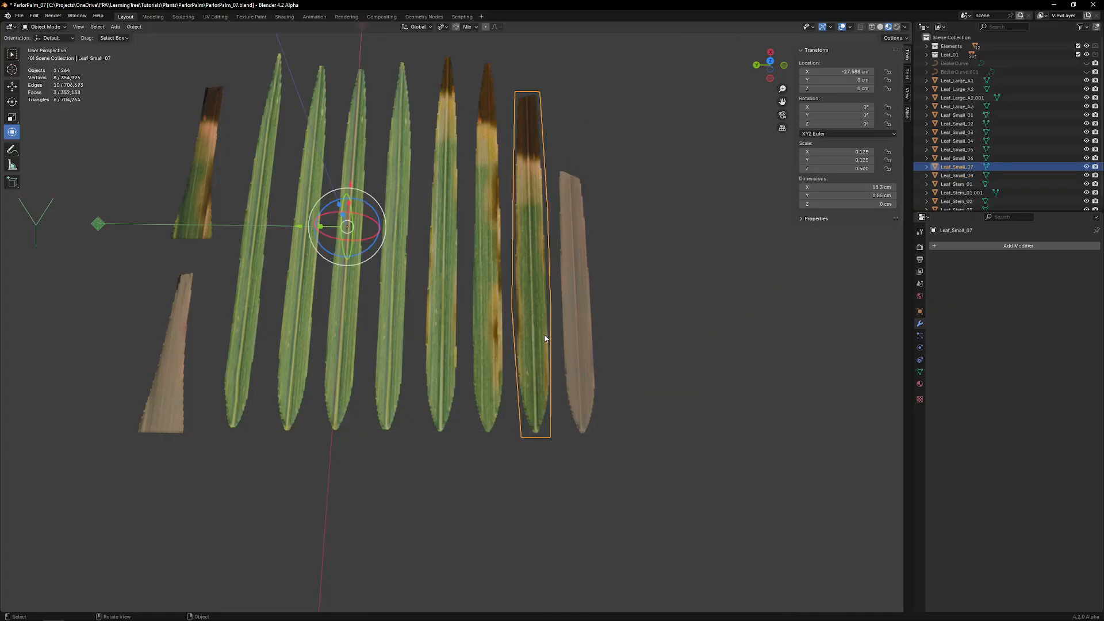
{"action": "key", "text": "Tab"}
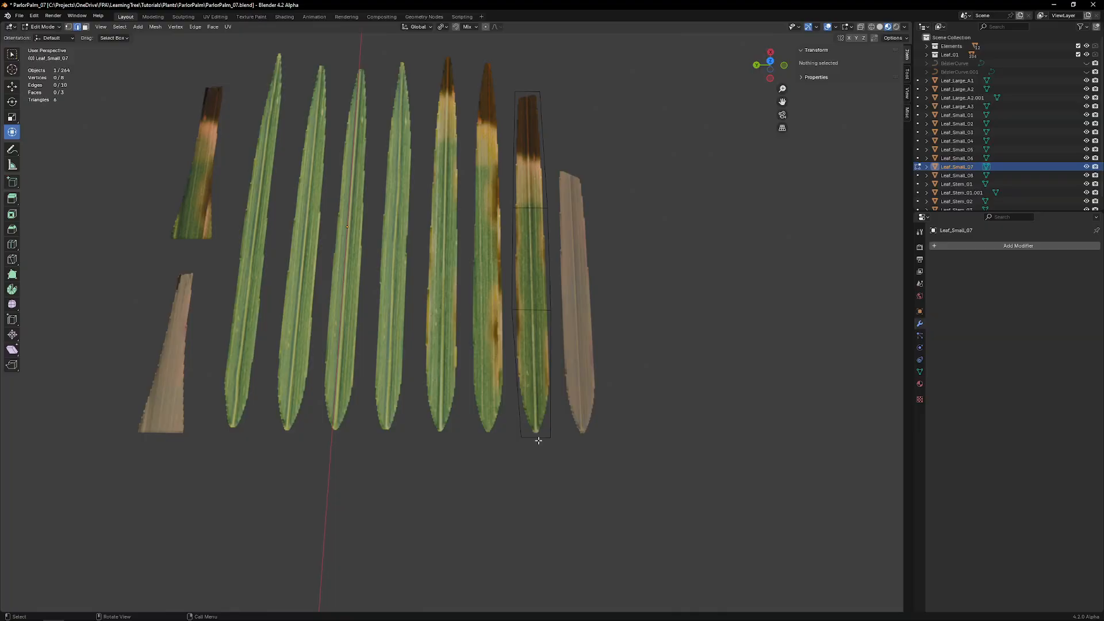
{"action": "left_click", "coordinate": [535, 436]}
{"action": "key", "text": "shift+s"}
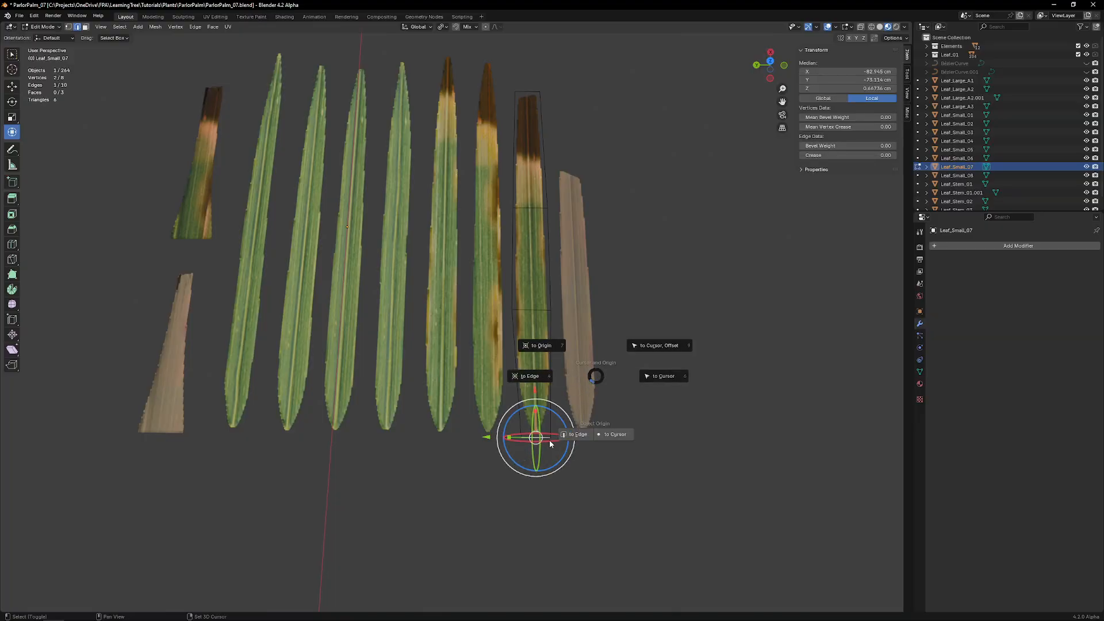
{"action": "left_click", "coordinate": [574, 435]}
{"action": "left_click_drag", "start_coordinate": [536, 388], "coordinate": [536, 383]}
{"action": "key", "text": "Tab"}
{"action": "left_click", "coordinate": [540, 368]}
Step: Set the origin of the Leaf_Small_06 card to its base edge and nudge it slightly along X toward the leaf's base tip
{"action": "left_click", "coordinate": [490, 402]}
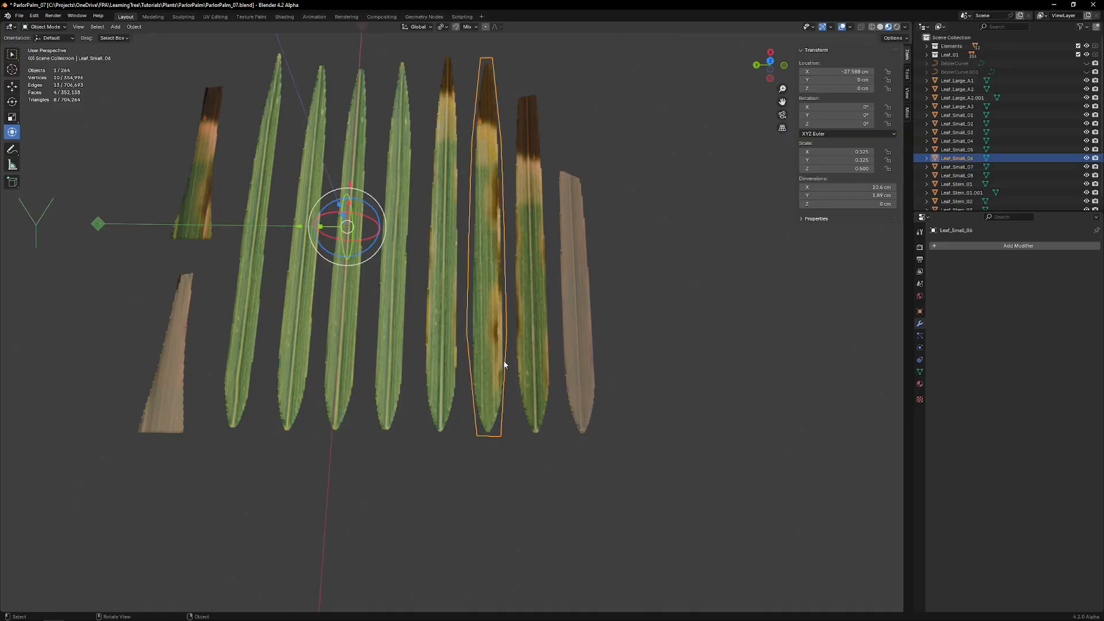
{"action": "key", "text": "Tab"}
{"action": "left_click", "coordinate": [490, 436]}
{"action": "key", "text": "shift+s"}
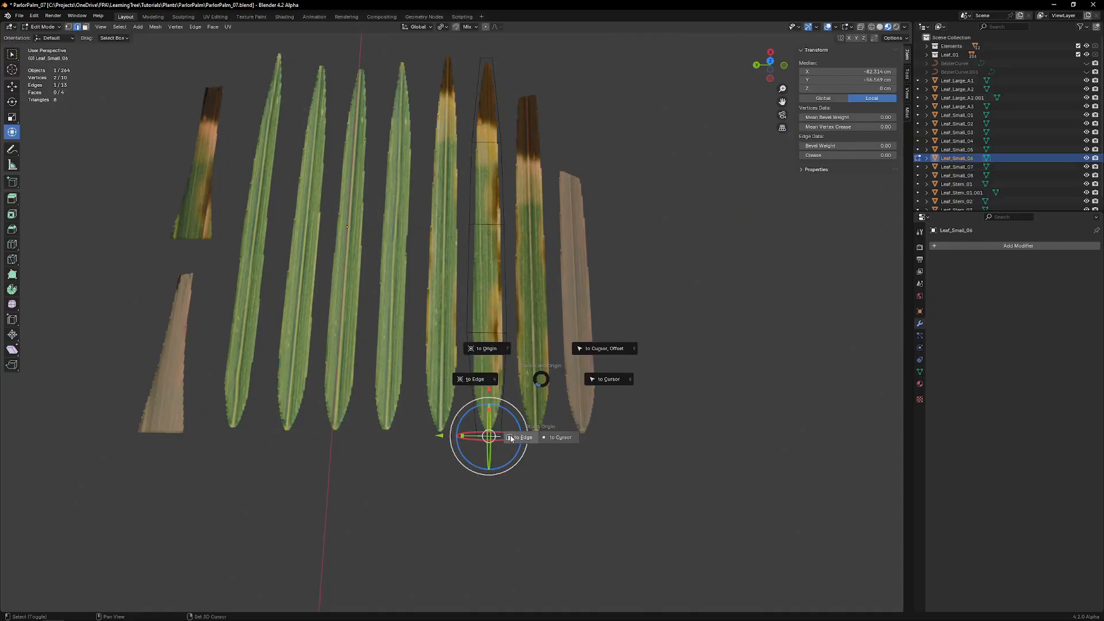
{"action": "left_click", "coordinate": [522, 438]}
{"action": "key", "text": "Tab"}
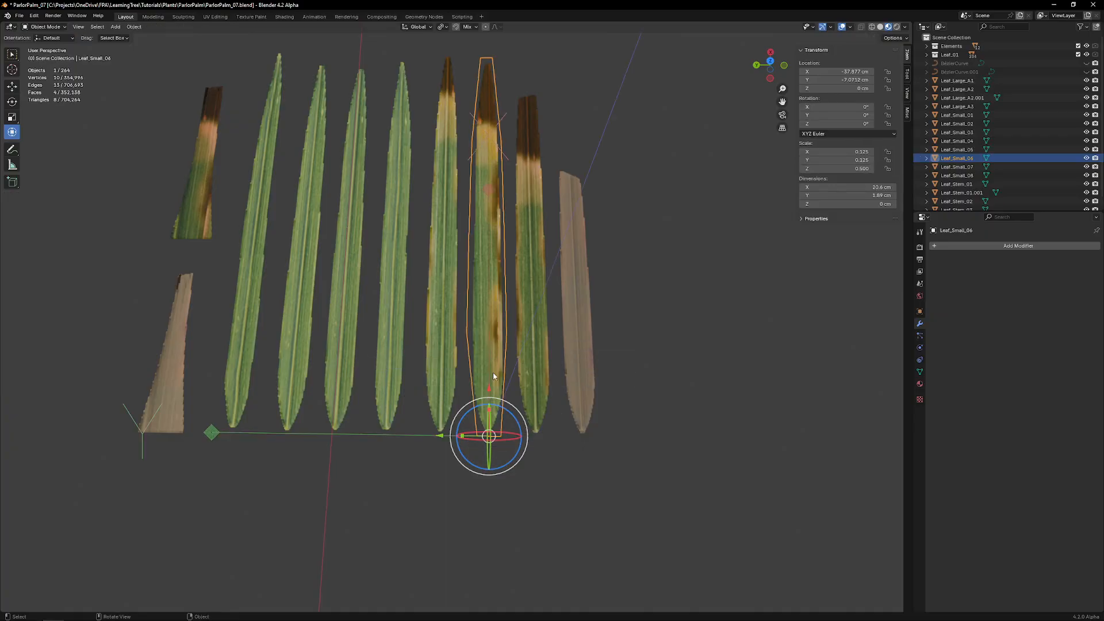
{"action": "left_click_drag", "start_coordinate": [489, 389], "coordinate": [489, 379]}
Step: Set the origin of the Leaf_Small_05 card to its base edge and nudge it slightly along X toward the leaf's base tip
{"action": "middle_click_drag", "start_coordinate": [422, 396], "coordinate": [471, 395], "text": "shift"}
{"action": "left_click", "coordinate": [478, 386]}
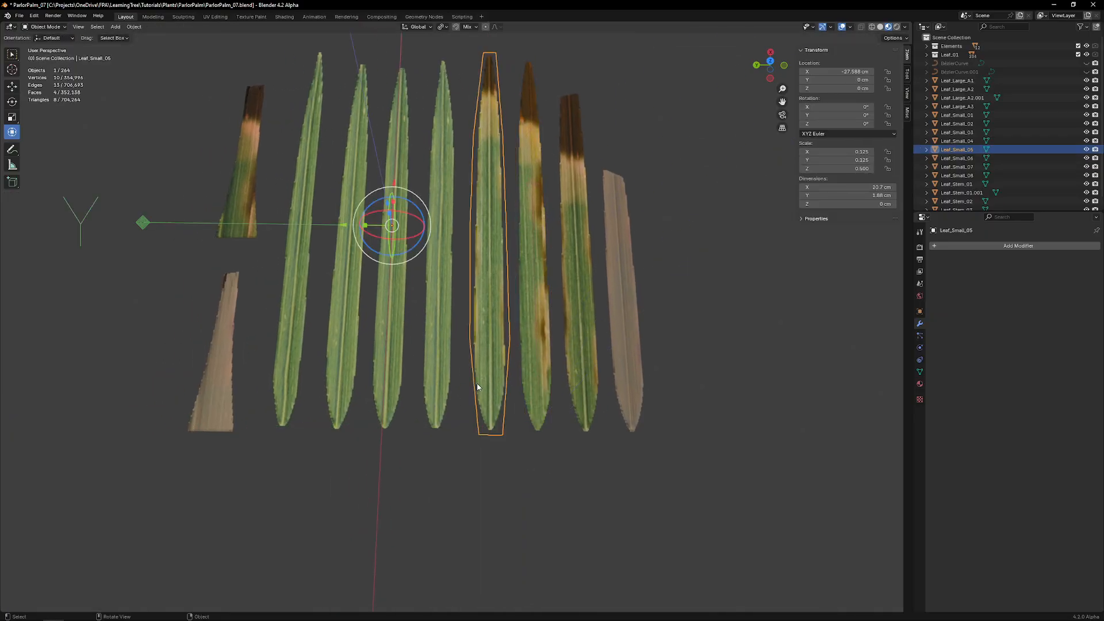
{"action": "key", "text": "Tab"}
{"action": "key", "text": "shift+s"}
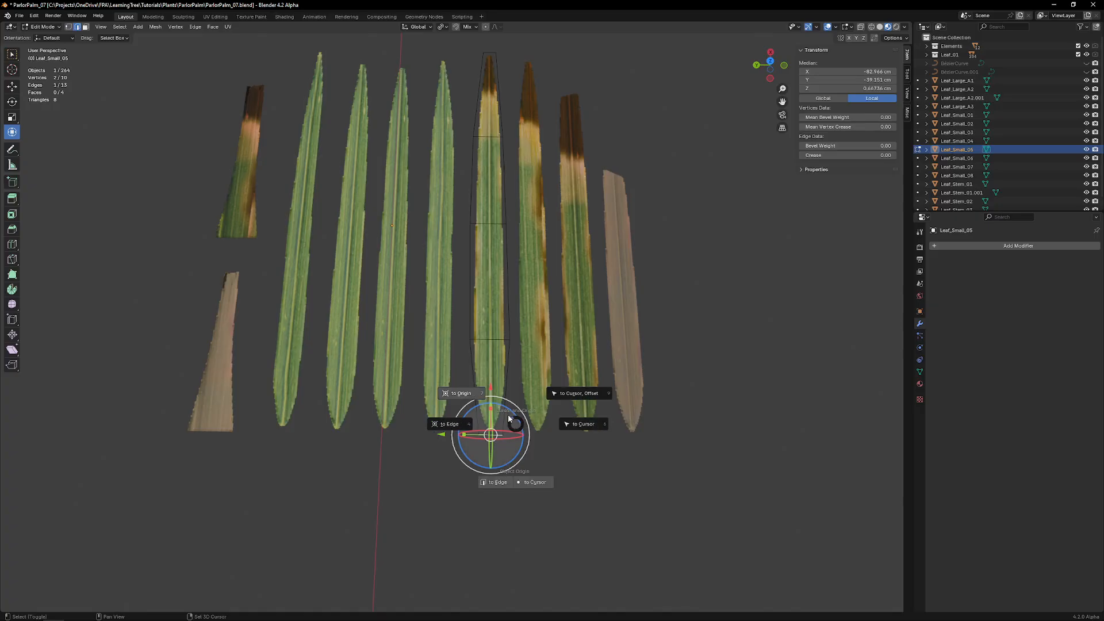
{"action": "left_click", "coordinate": [501, 484]}
{"action": "key", "text": "Tab"}
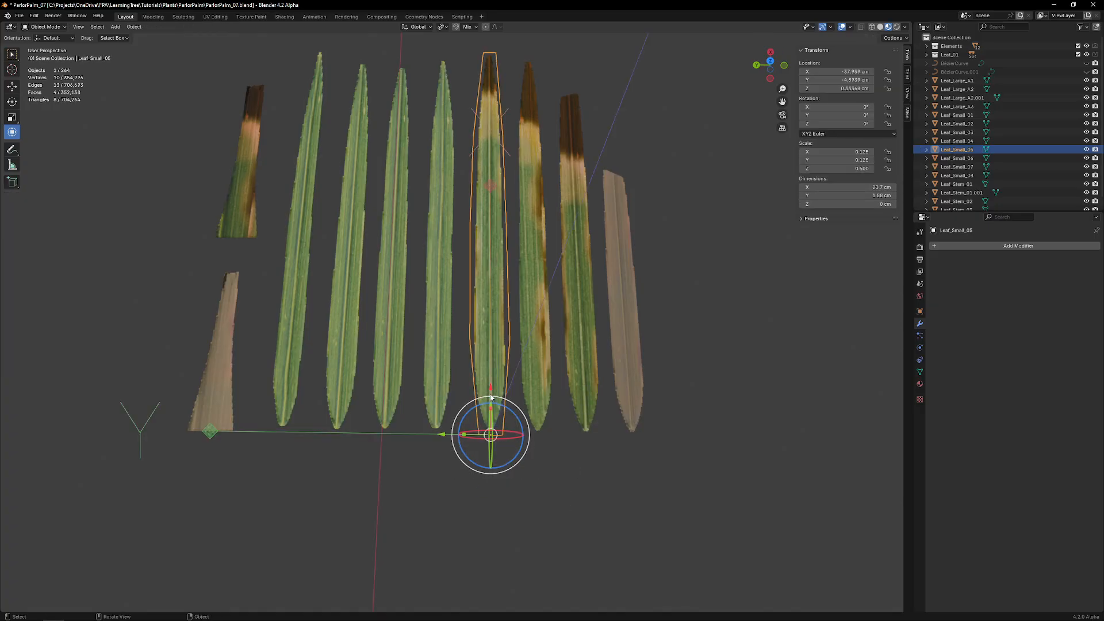
{"action": "left_click_drag", "start_coordinate": [493, 388], "coordinate": [493, 384]}
Step: Set the origin of the green Leaf_Small_04 card to the middle of its base edge
{"action": "middle_click_drag", "start_coordinate": [427, 415], "coordinate": [479, 414], "text": "shift"}
{"action": "left_click", "coordinate": [478, 399]}
{"action": "key", "text": "Tab"}
{"action": "left_click", "coordinate": [477, 430]}
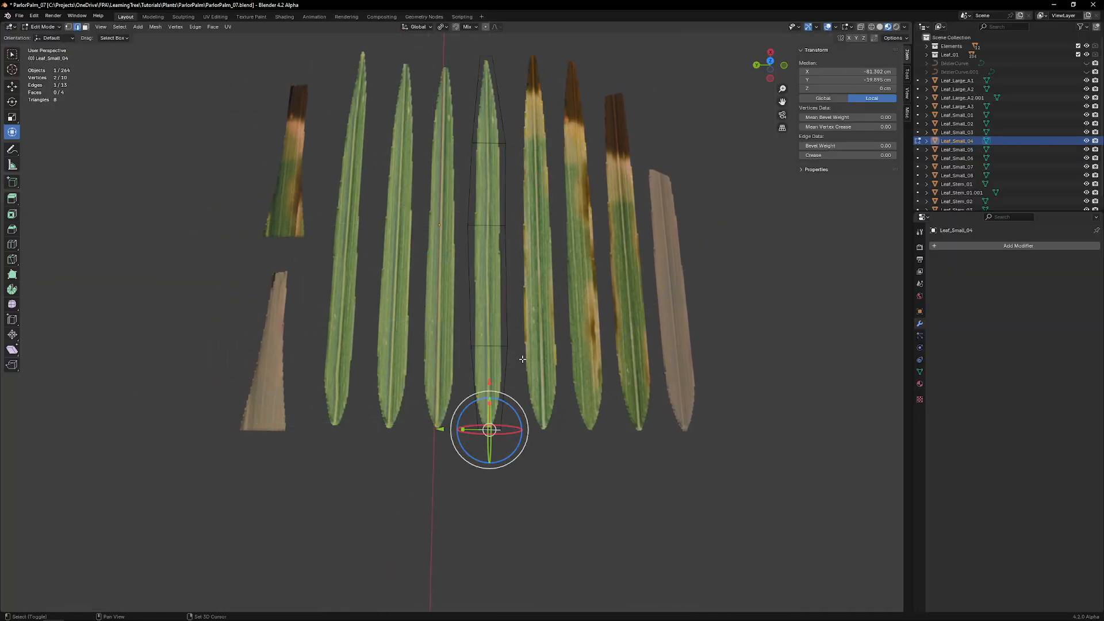
{"action": "key", "text": "shift+s"}
{"action": "left_click", "coordinate": [488, 468]}
{"action": "key", "text": "Tab"}
{"action": "left_click_drag", "start_coordinate": [485, 408], "coordinate": [420, 402], "text": "shift"}
Step: Set the Leaf_Small_03 card's origin to its base edge and nudge the card about 0.34 cm along X
{"action": "middle_click_drag", "start_coordinate": [421, 402], "coordinate": [473, 407], "text": "shift"}
{"action": "left_click", "coordinate": [488, 404]}
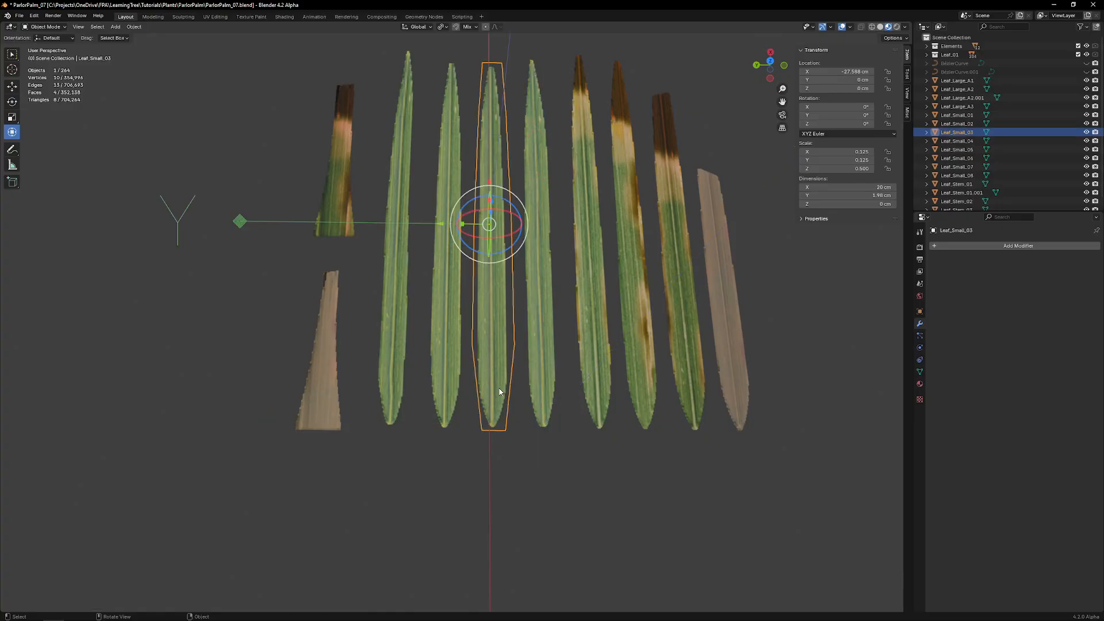
{"action": "key", "text": "Tab"}
{"action": "left_click", "coordinate": [493, 430]}
{"action": "key", "text": "shift+s"}
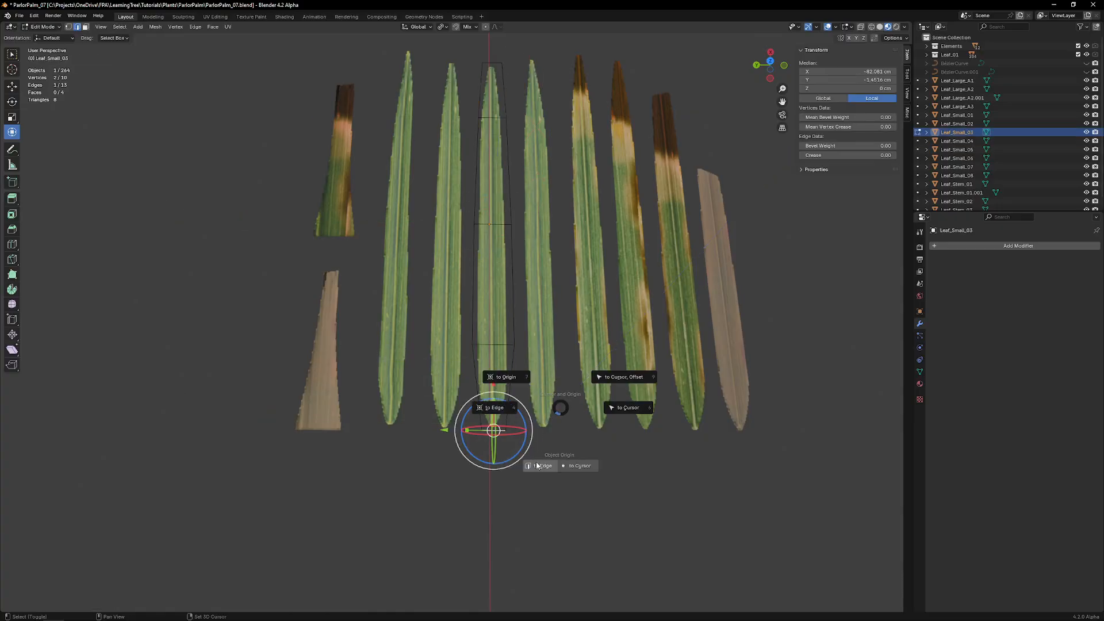
{"action": "left_click", "coordinate": [538, 463]}
{"action": "key", "text": "Tab"}
{"action": "key", "text": "Tab"}
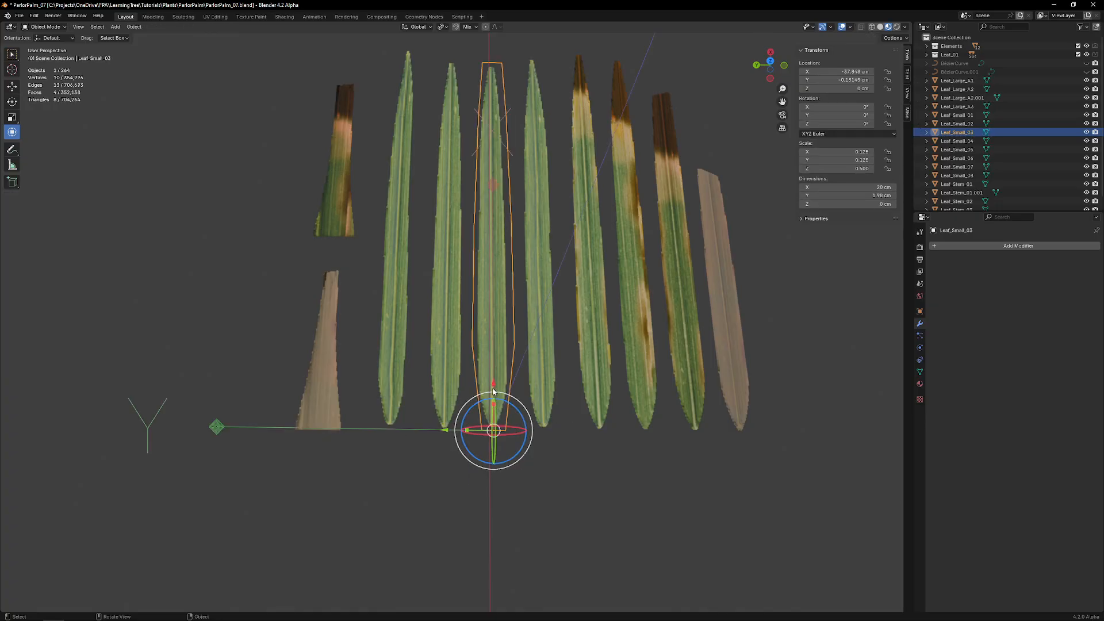
{"action": "key", "text": "g"}
{"action": "left_click_drag", "start_coordinate": [495, 378], "coordinate": [497, 377]}
Step: Set the Leaf_Small_02 card's origin to its base edge and nudge the card slightly along X toward the leaf's base tip
{"action": "middle_click_drag", "start_coordinate": [498, 382], "coordinate": [540, 384], "text": "shift"}
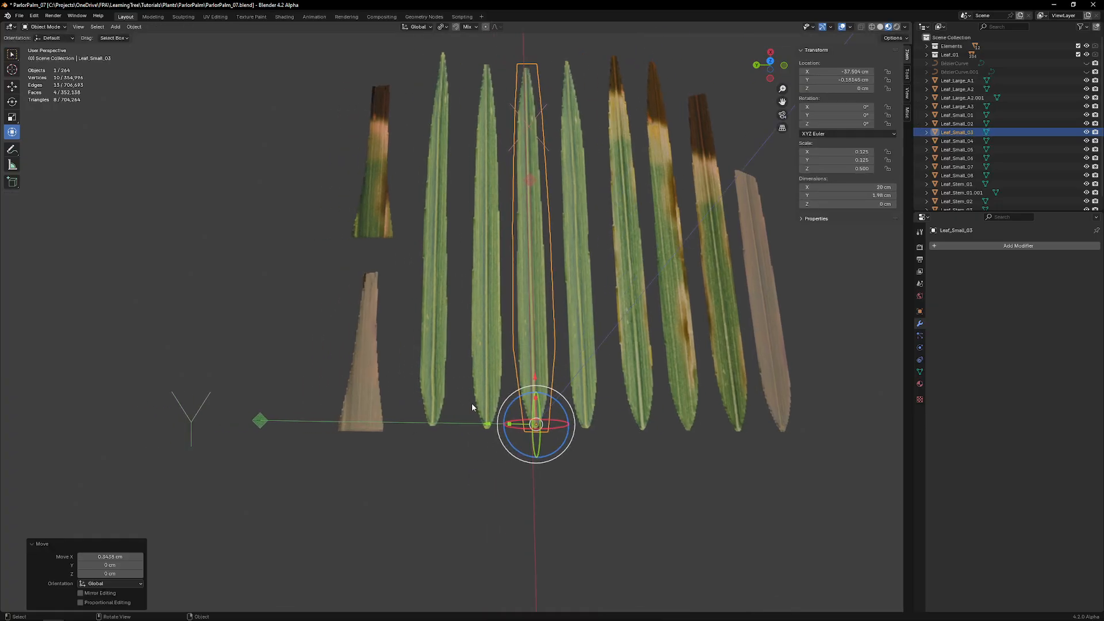
{"action": "left_click", "coordinate": [478, 403]}
{"action": "key", "text": "Tab"}
{"action": "key", "text": "ctrl+Tab"}
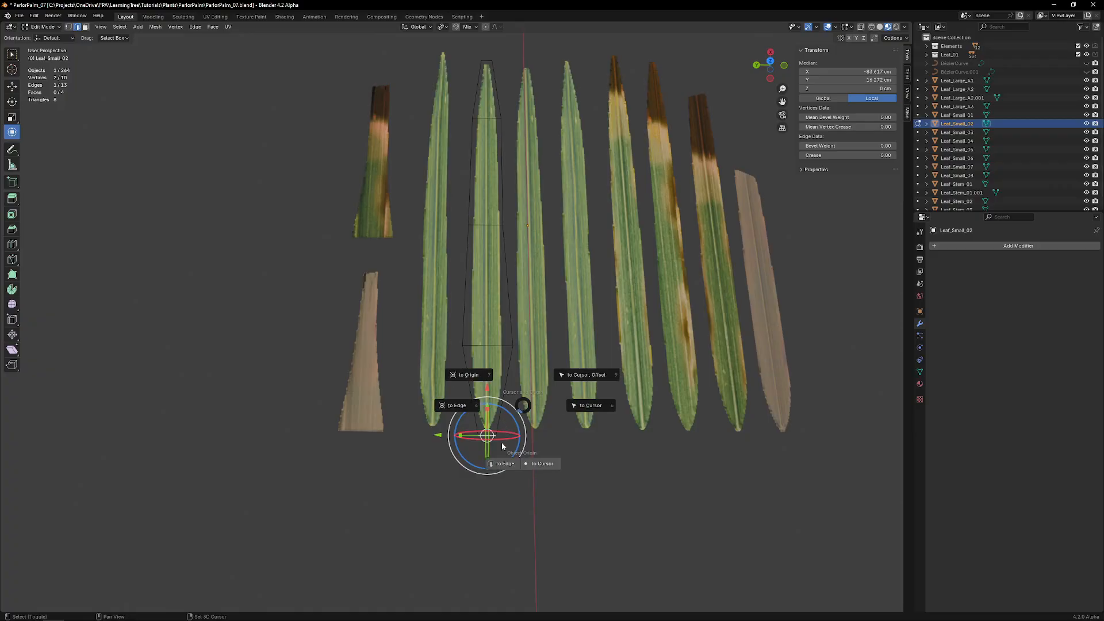
{"action": "left_click", "coordinate": [473, 418]}
{"action": "left_click_drag", "start_coordinate": [486, 390], "coordinate": [487, 378]}
Step: Set the Leaf_Small_01 card's origin to its base edge and nudge the card about 0.34 cm along X
{"action": "middle_click_drag", "start_coordinate": [432, 414], "coordinate": [489, 410], "text": "shift"}
{"action": "left_click", "coordinate": [481, 391]}
{"action": "key", "text": "Tab"}
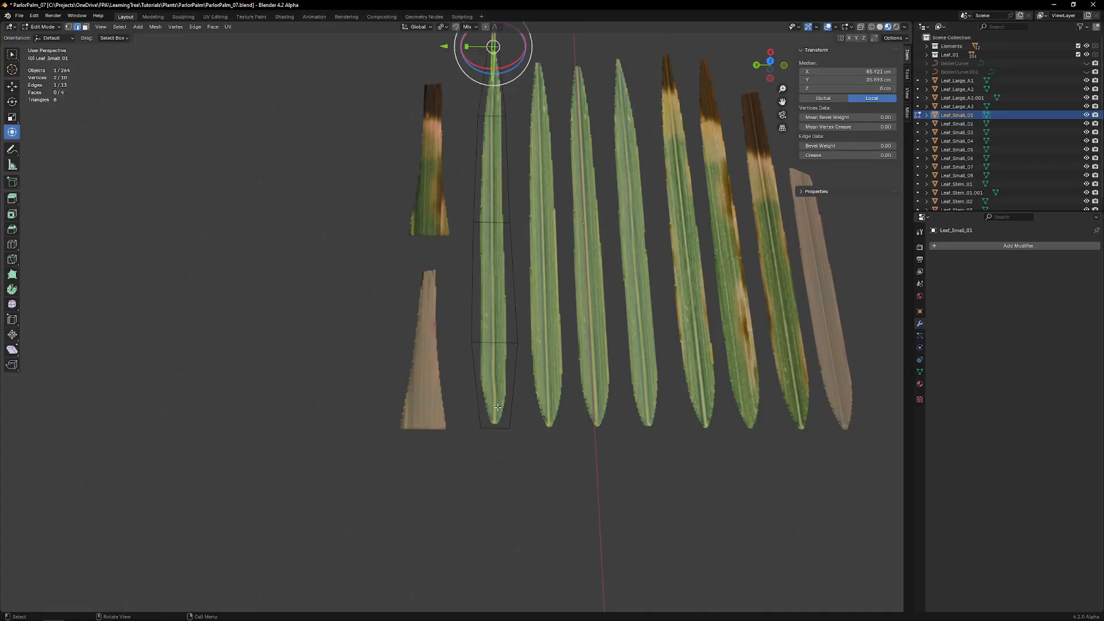
{"action": "left_click", "coordinate": [513, 380]}
{"action": "left_click", "coordinate": [496, 429]}
{"action": "key", "text": "shift+s"}
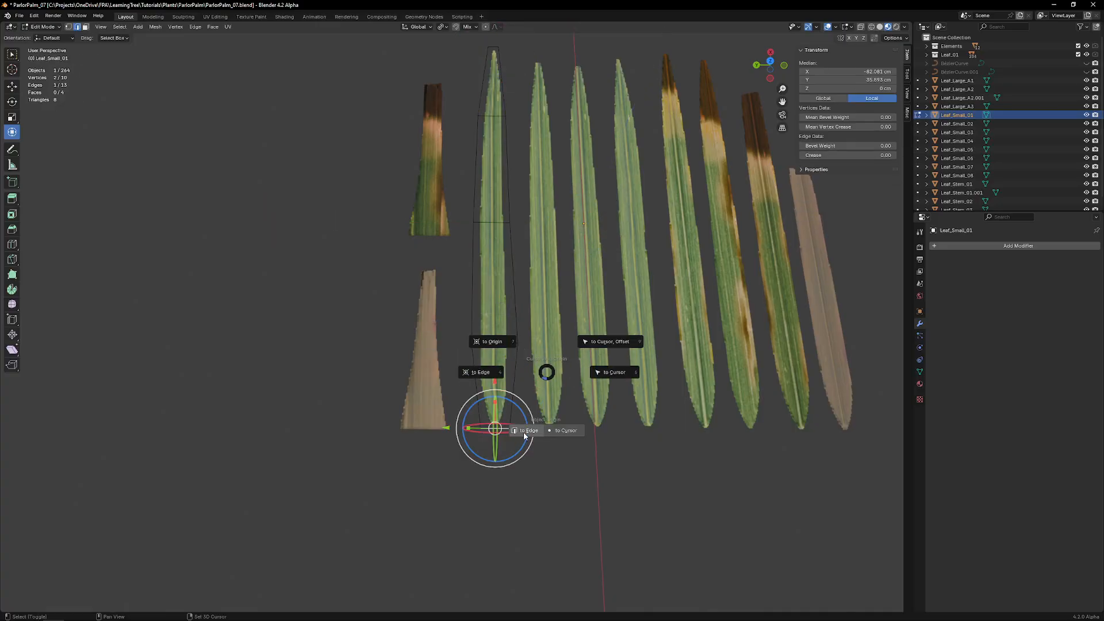
{"action": "left_click", "coordinate": [526, 431]}
{"action": "left_click_drag", "start_coordinate": [496, 383], "coordinate": [497, 372]}
{"action": "key", "text": "ctrl+z"}
{"action": "key", "text": "Tab"}
{"action": "left_click", "coordinate": [497, 375]}
{"action": "scroll", "coordinate": [460, 394], "scroll_direction": "down", "scroll_amount": 6}
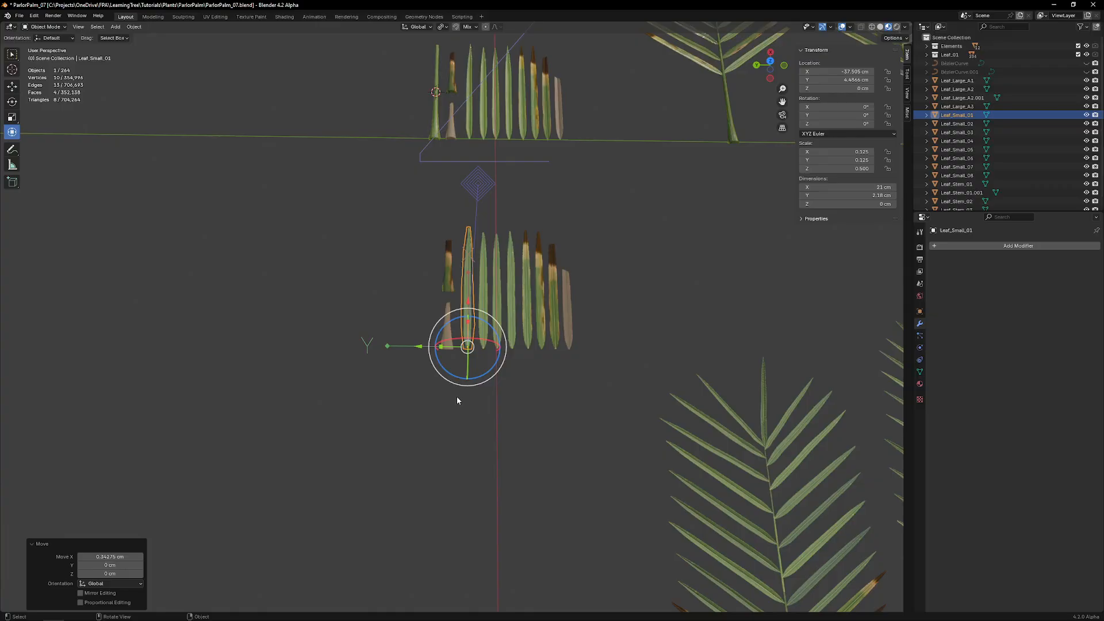
{"action": "middle_click_drag", "start_coordinate": [458, 397], "coordinate": [478, 489], "text": "shift"}
{"action": "key", "text": "Tab"}
{"action": "left_click", "coordinate": [445, 332]}
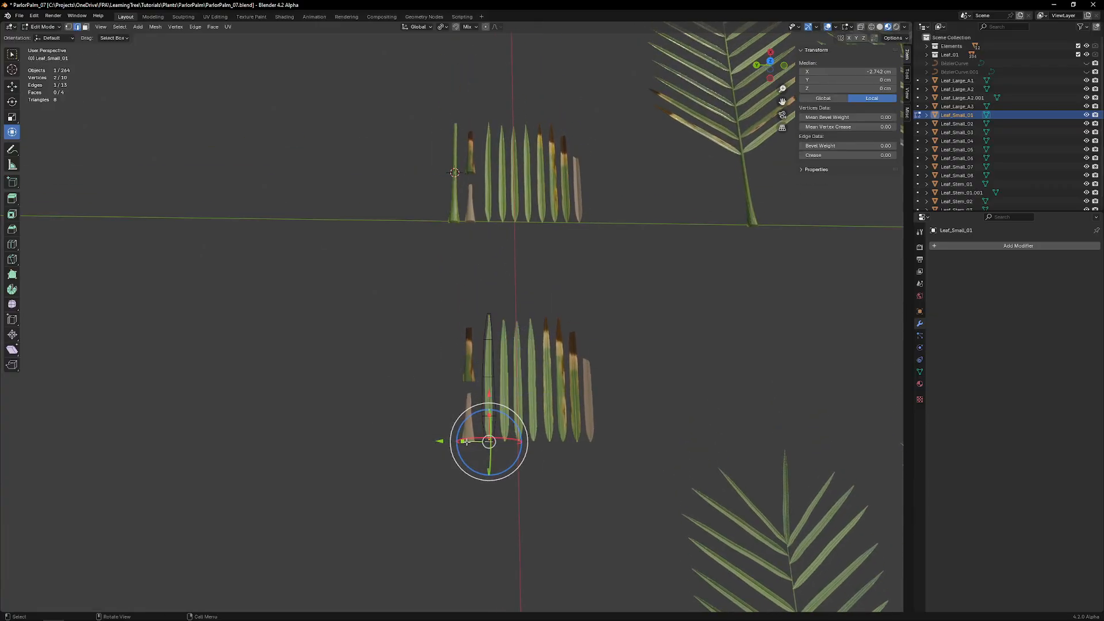
{"action": "key", "text": "Tab"}
{"action": "left_click", "coordinate": [468, 255]}
Step: Move the stem cards Leaf_Stem_01 and Leaf_Stem_01.001 about -37.64 cm along X, in line with the row of small leaf cards
{"action": "left_click", "coordinate": [458, 221]}
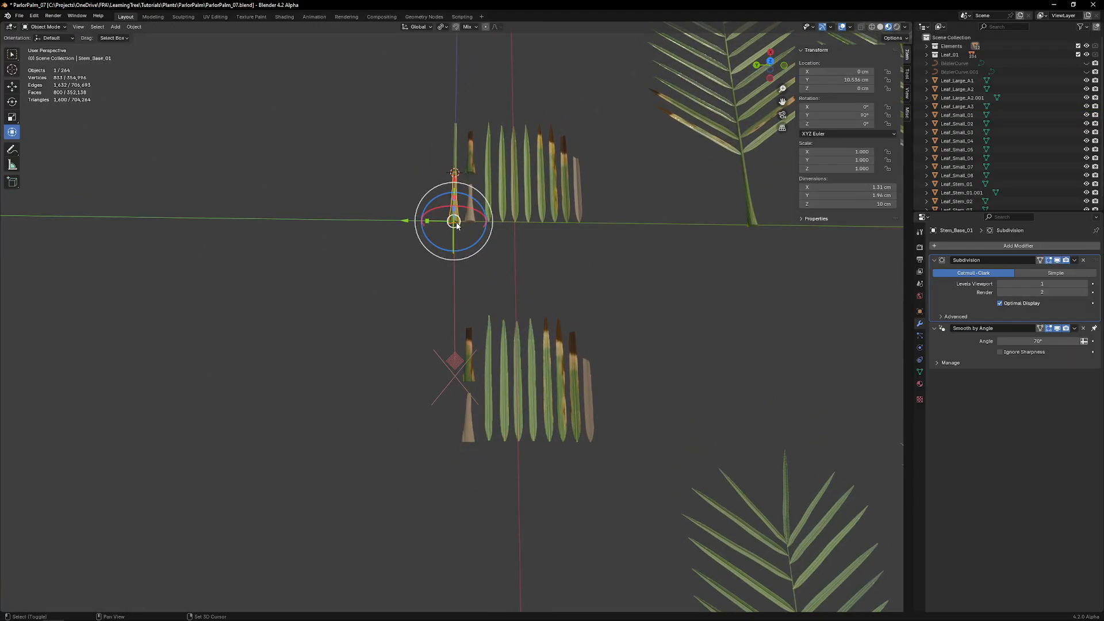
{"action": "key", "text": "KP_Decimal"}
{"action": "left_click", "coordinate": [458, 328]}
{"action": "scroll", "coordinate": [454, 317], "scroll_direction": "down", "scroll_amount": 5}
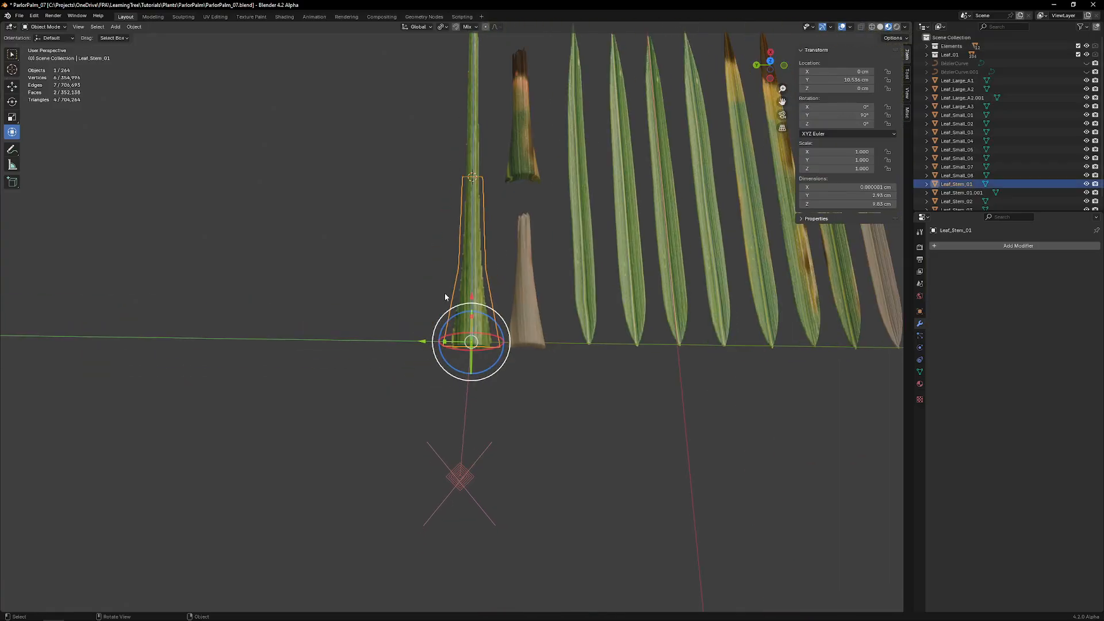
{"action": "scroll", "coordinate": [441, 289], "scroll_direction": "up", "scroll_amount": 3, "text": "shift"}
{"action": "key", "text": "shift+d"}
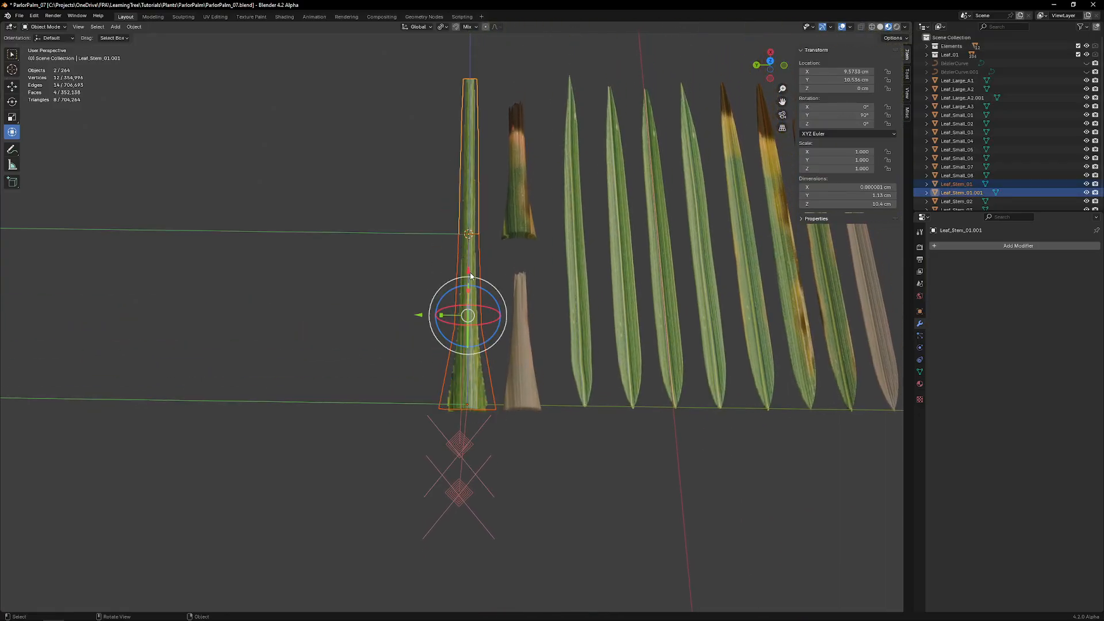
{"action": "key", "text": "x"}
{"action": "left_click", "coordinate": [470, 349]}
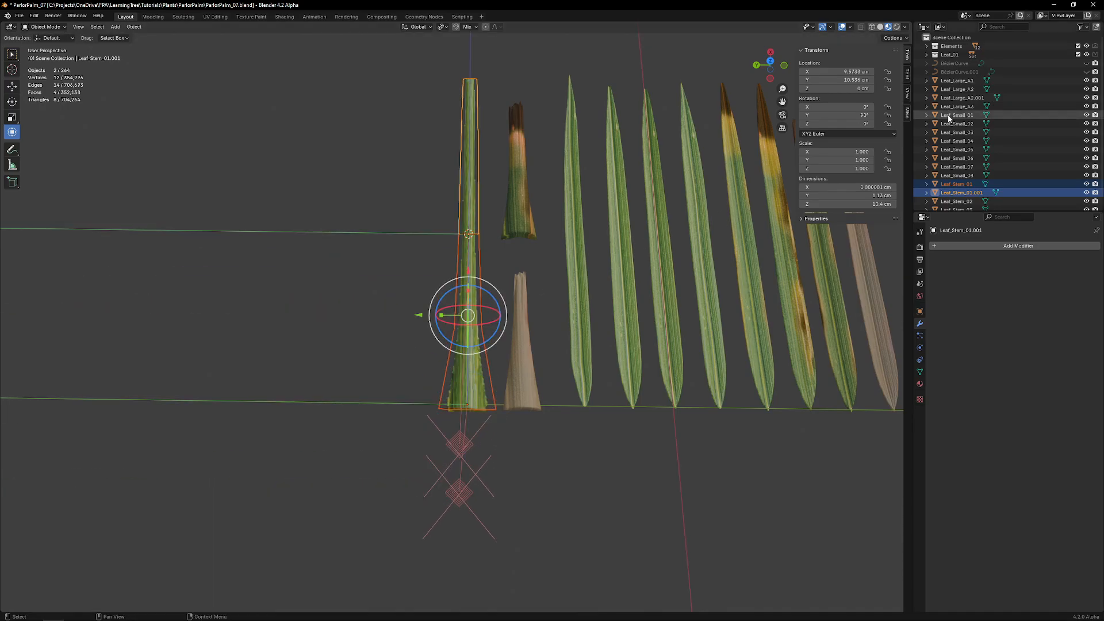
{"action": "left_click", "coordinate": [892, 38]}
{"action": "scroll", "coordinate": [446, 264], "scroll_direction": "down", "scroll_amount": 3}
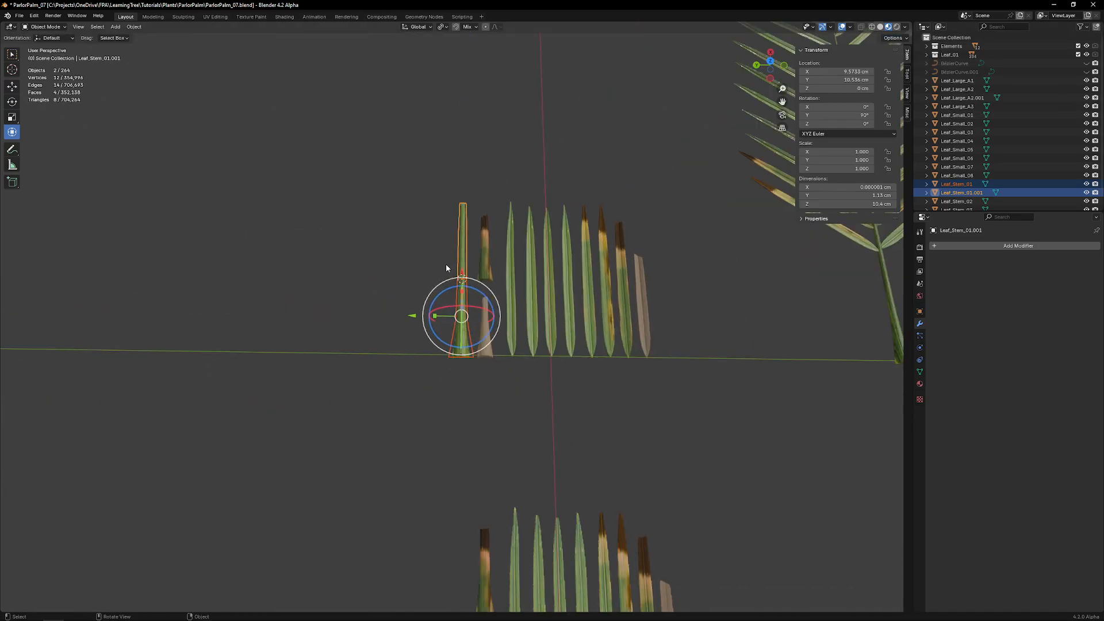
{"action": "middle_click_drag", "start_coordinate": [446, 264], "coordinate": [515, 293]}
{"action": "left_click_drag", "start_coordinate": [395, 226], "coordinate": [641, 186]}
{"action": "middle_click_drag", "start_coordinate": [641, 186], "coordinate": [523, 286]}
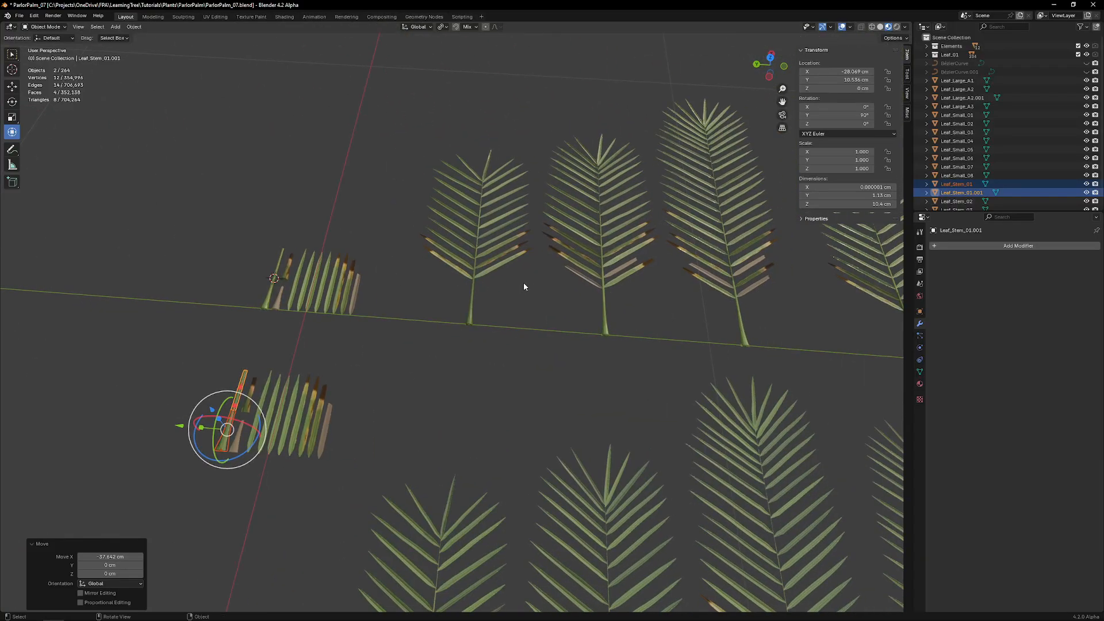
{"action": "left_click", "coordinate": [584, 279]}
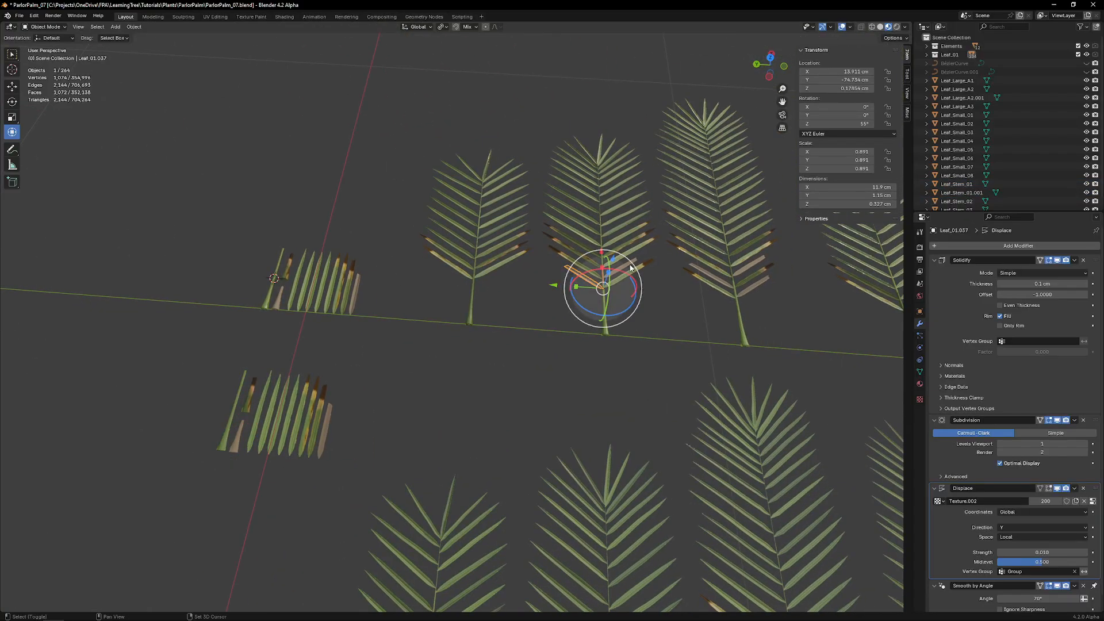
{"action": "left_click", "coordinate": [722, 282], "text": "shift"}
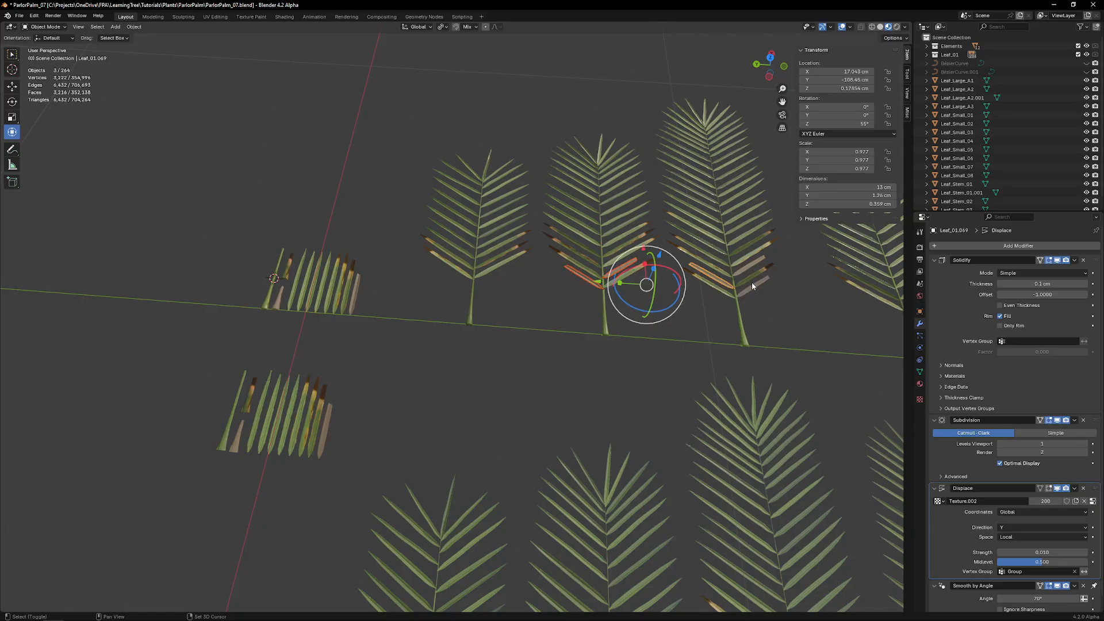
{"action": "left_click", "coordinate": [753, 284], "text": "shift"}
{"action": "left_click", "coordinate": [753, 261], "text": "shift"}
{"action": "middle_click_drag", "start_coordinate": [753, 261], "coordinate": [470, 328]}
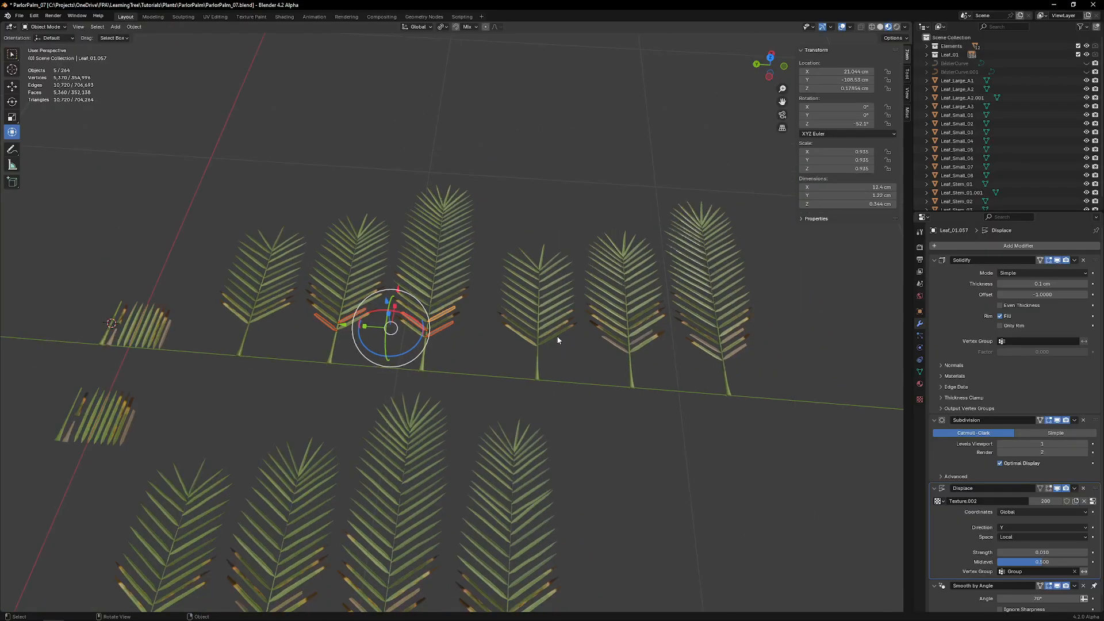
Step: Try to link Leaf_Small_08's object data to the five dead brown leaflets on the two taller fronds of the duplicated group
{"action": "left_click", "coordinate": [615, 347]}
{"action": "left_click", "coordinate": [671, 344], "text": "shift"}
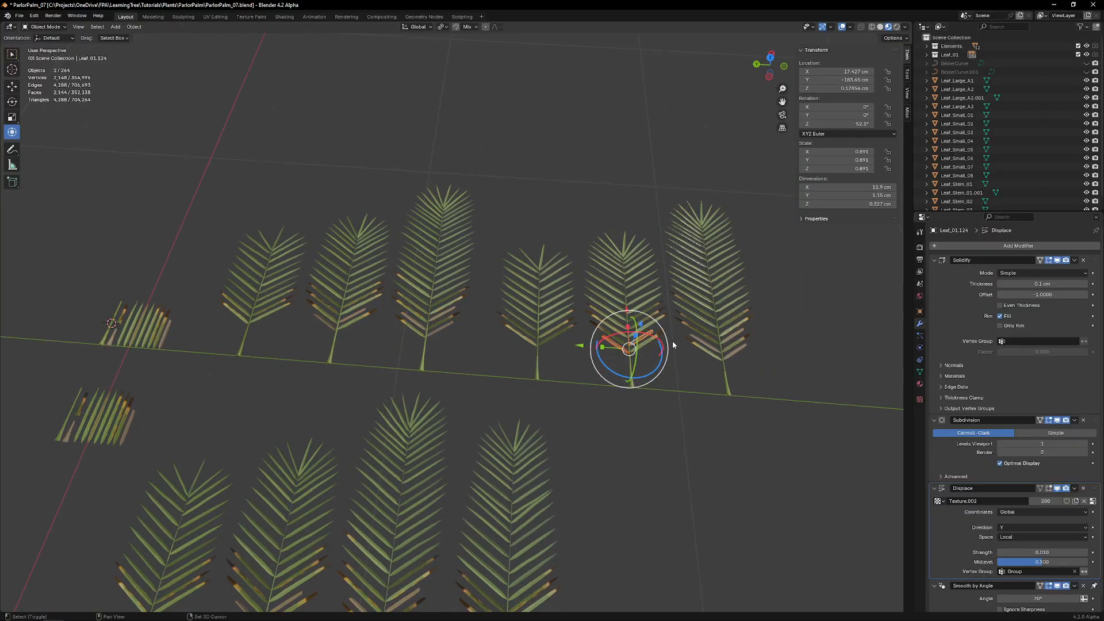
{"action": "left_click", "coordinate": [711, 348], "text": "shift"}
{"action": "left_click", "coordinate": [729, 340], "text": "shift"}
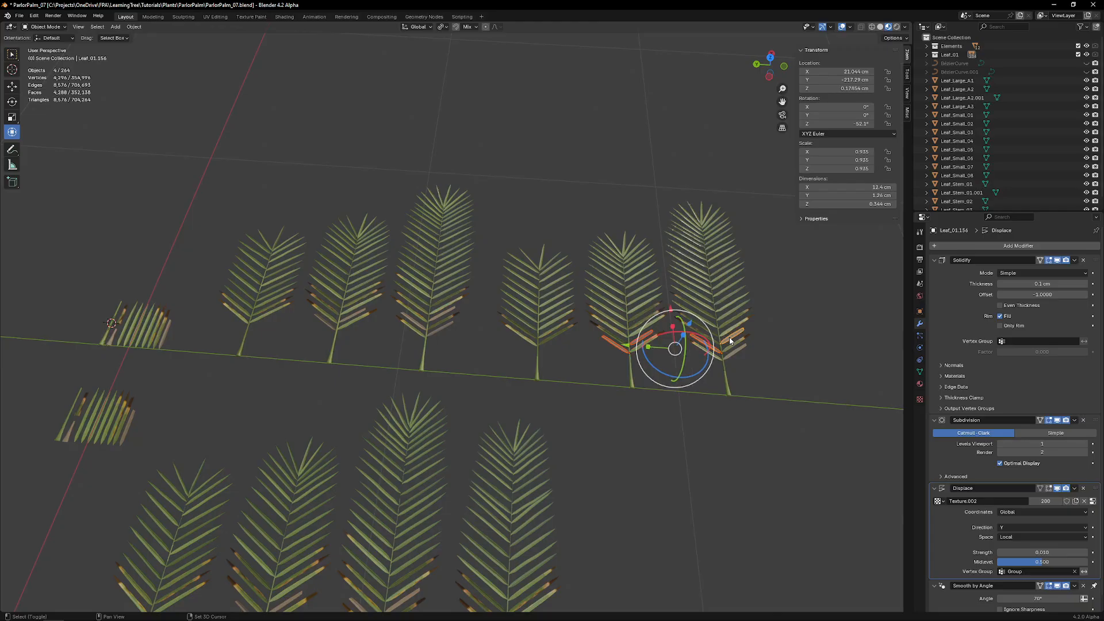
{"action": "left_click", "coordinate": [732, 349], "text": "shift"}
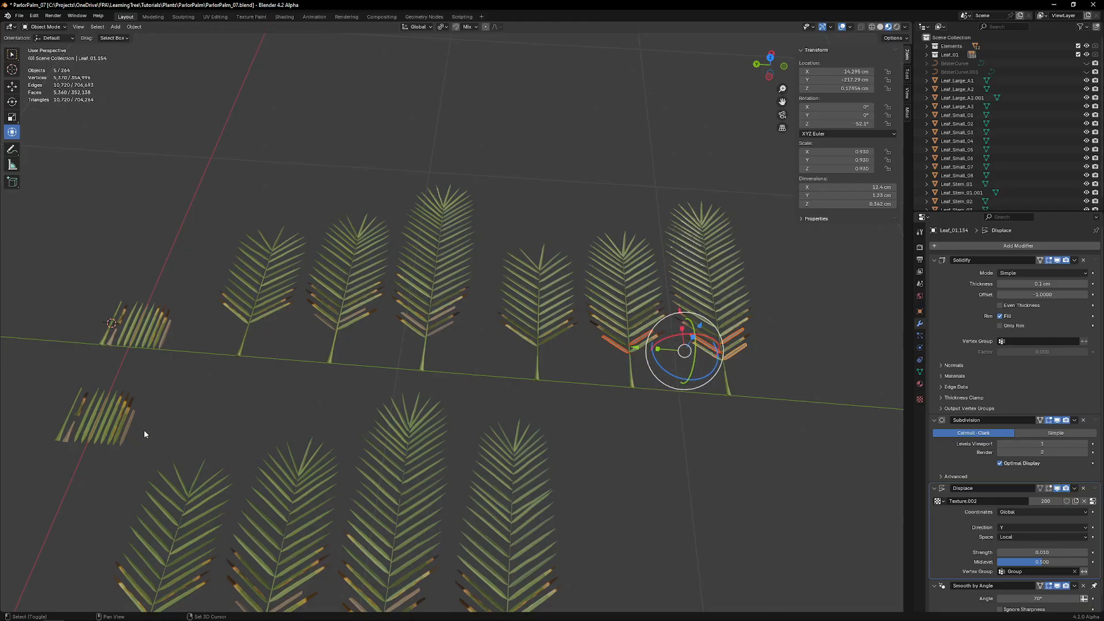
{"action": "left_click", "coordinate": [130, 421], "text": "shift"}
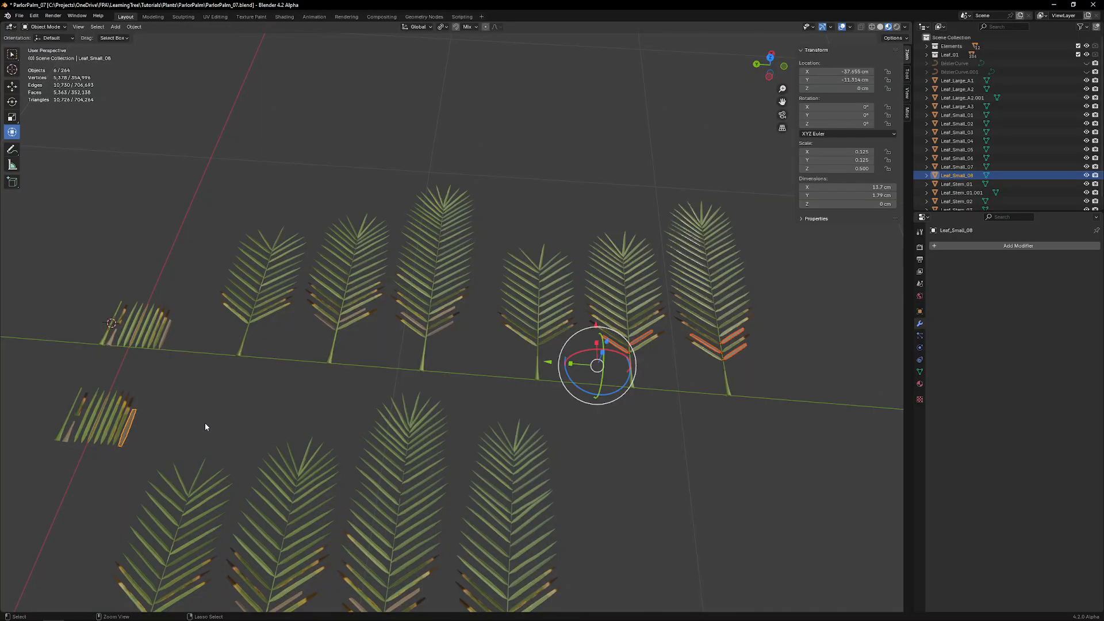
{"action": "key", "text": "ctrl+l"}
{"action": "left_click", "coordinate": [204, 413]}
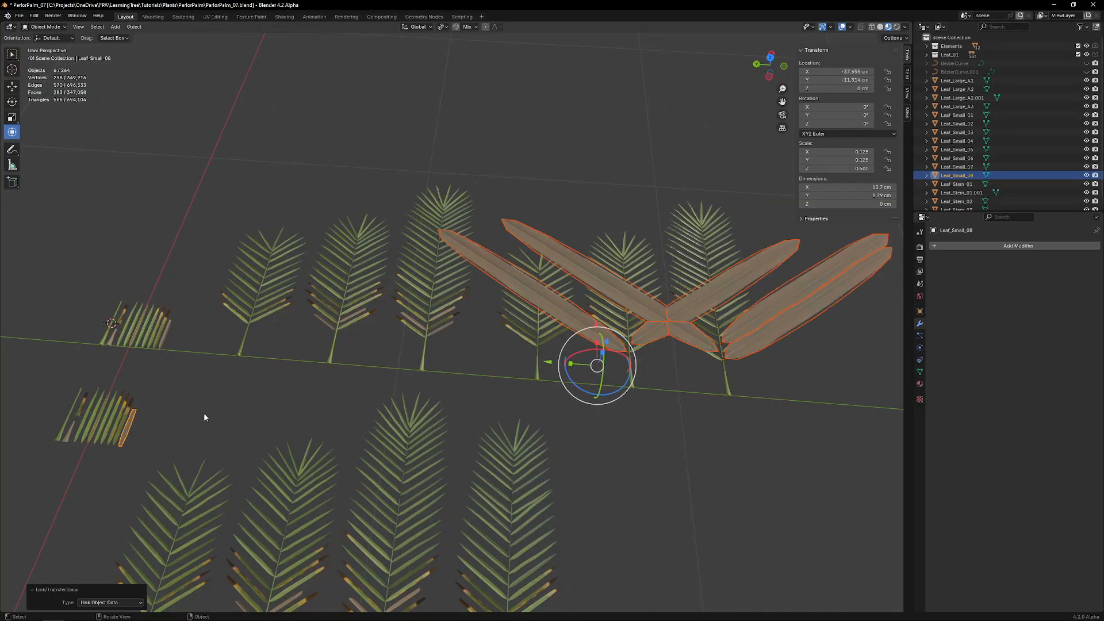
{"action": "middle_click_drag", "start_coordinate": [485, 314], "coordinate": [486, 335]}
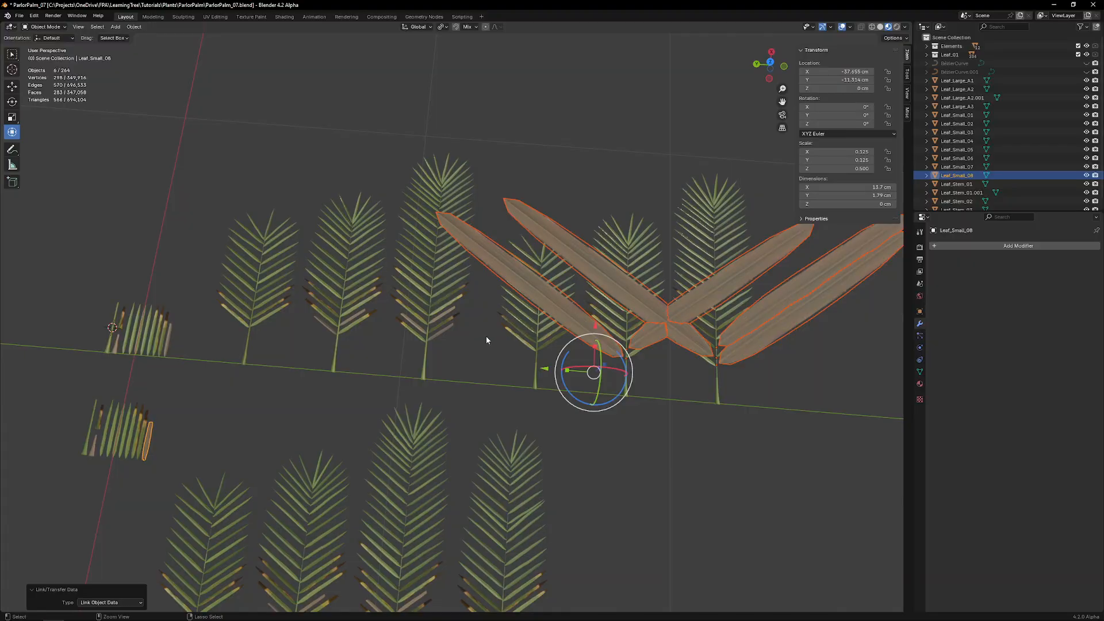
{"action": "key", "text": "ctrl+z"}
Step: Apply rotation and scale to all the small leaf and stem cards in the card row
{"action": "key", "text": "Tab"}
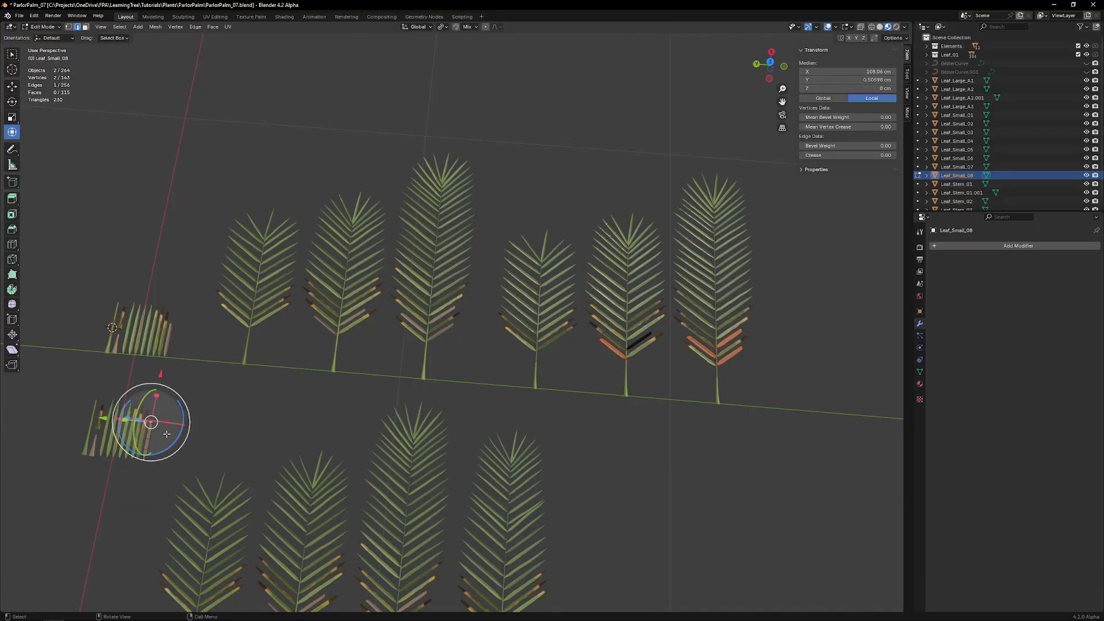
{"action": "key", "text": "Tab"}
{"action": "left_click_drag", "start_coordinate": [180, 411], "coordinate": [74, 465]}
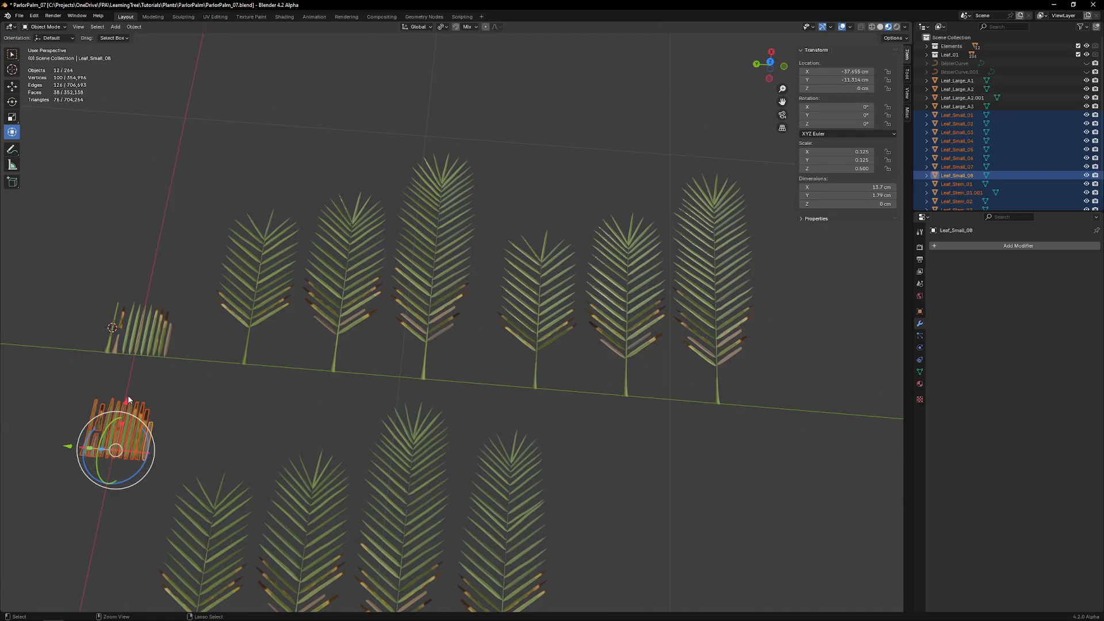
{"action": "key", "text": "ctrl+a"}
{"action": "left_click", "coordinate": [136, 418]}
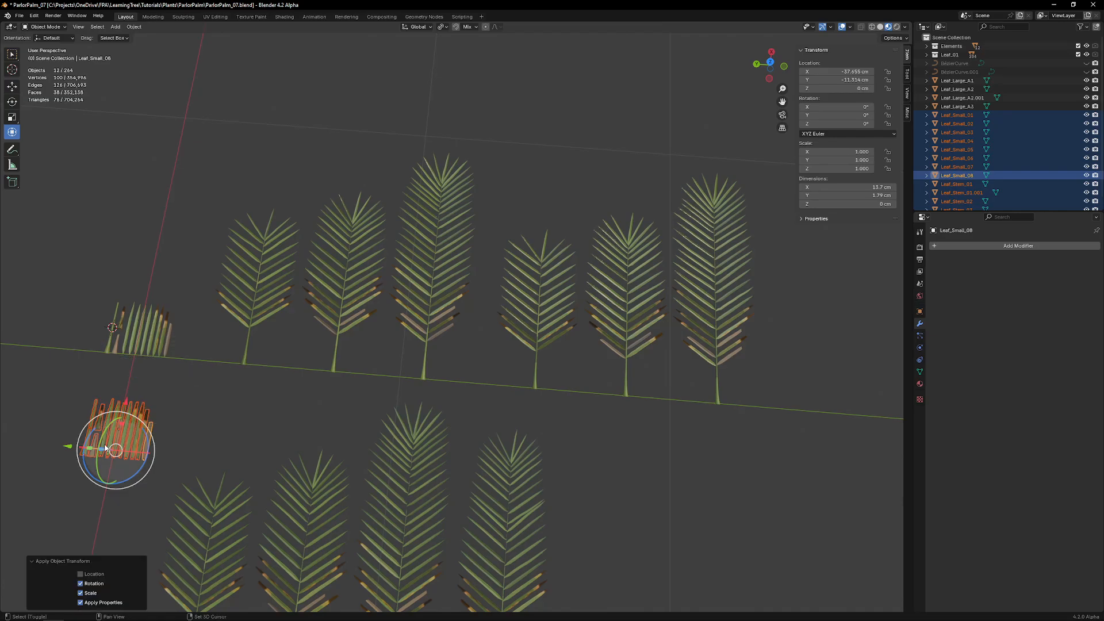
Step: Replace the duplicated group's five dead brown leaflets, two on the middle frond and three on the tallest, by linking Leaf_Small_08's object data
{"action": "middle_click_drag", "start_coordinate": [136, 423], "coordinate": [229, 377], "text": "shift"}
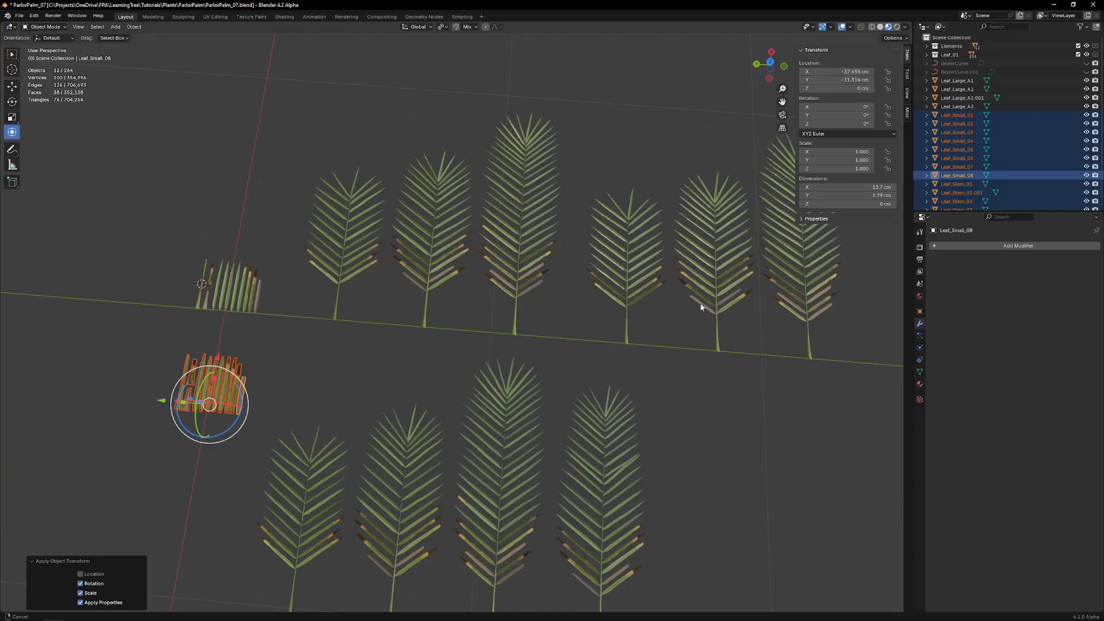
{"action": "middle_click_drag", "start_coordinate": [702, 305], "coordinate": [668, 307], "text": "shift"}
{"action": "left_click", "coordinate": [667, 310]}
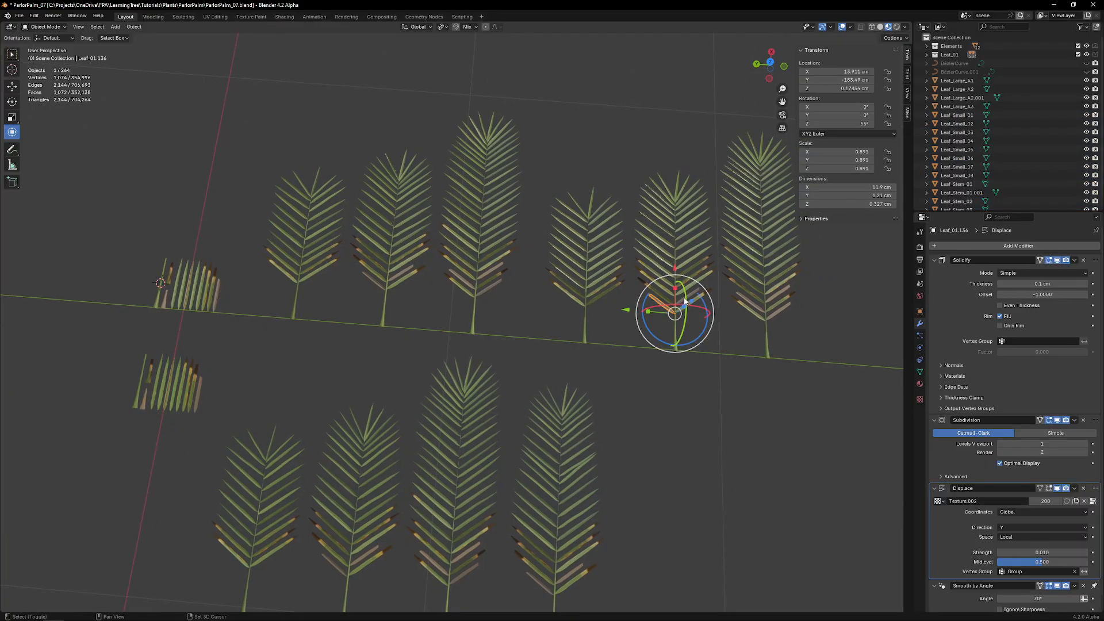
{"action": "left_click", "coordinate": [760, 311], "text": "shift"}
{"action": "left_click", "coordinate": [777, 315], "text": "shift"}
{"action": "left_click", "coordinate": [781, 290], "text": "shift"}
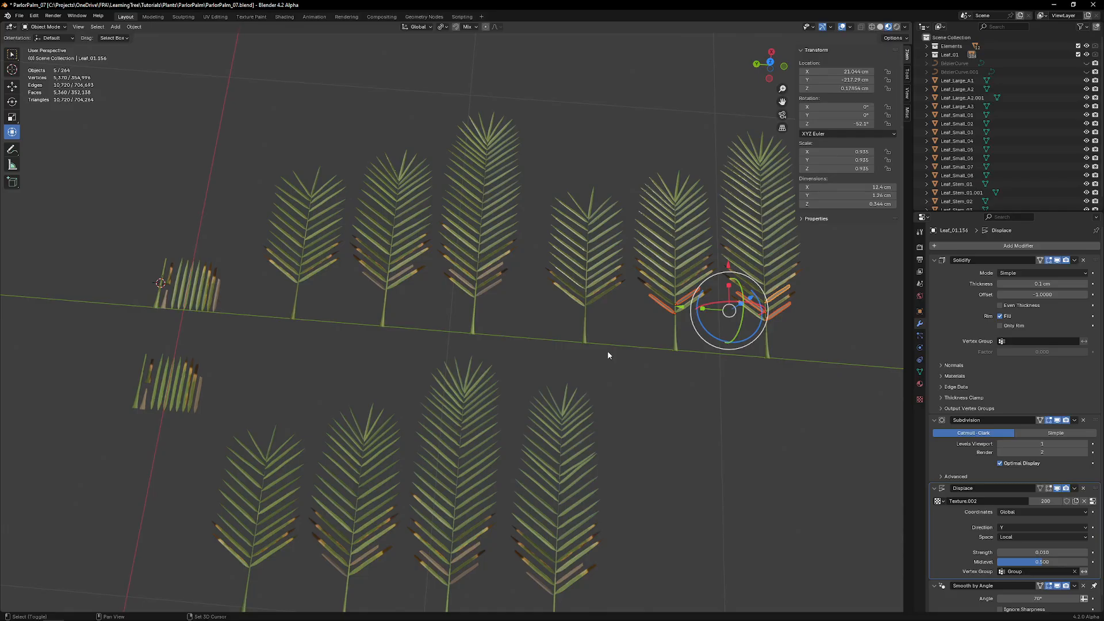
{"action": "left_click", "coordinate": [203, 392], "text": "shift"}
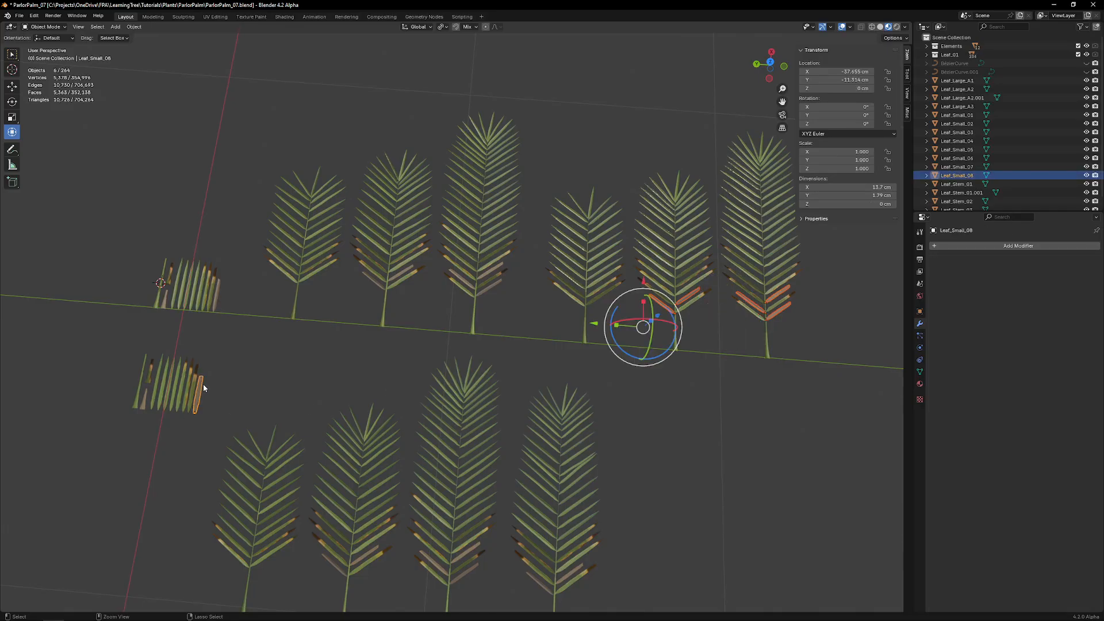
{"action": "key", "text": "ctrl+l"}
{"action": "left_click", "coordinate": [203, 385]}
Step: Examine the size and placement of the replaced brown leaf cards on the duplicated fronds
{"action": "middle_click_drag", "start_coordinate": [712, 347], "coordinate": [586, 356], "text": "shift"}
{"action": "scroll", "coordinate": [603, 351], "scroll_direction": "up", "scroll_amount": 5}
{"action": "middle_click_drag", "start_coordinate": [656, 319], "coordinate": [378, 370], "text": "shift"}
{"action": "scroll", "coordinate": [452, 368], "scroll_direction": "up", "scroll_amount": 3}
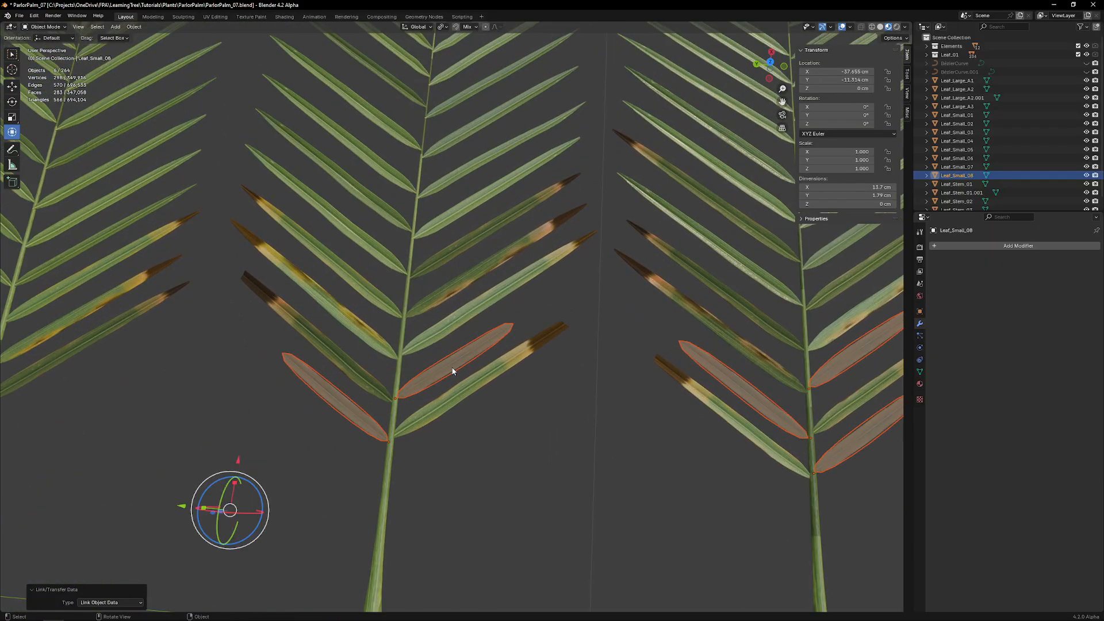
{"action": "scroll", "coordinate": [453, 371], "scroll_direction": "down", "scroll_amount": 5}
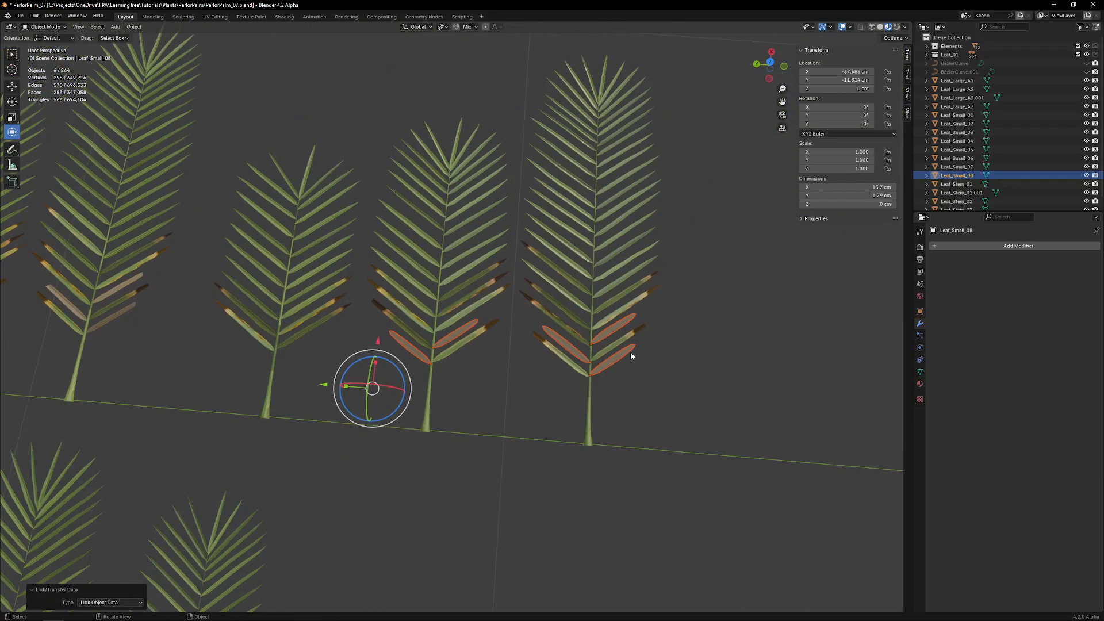
{"action": "left_click", "coordinate": [630, 355]}
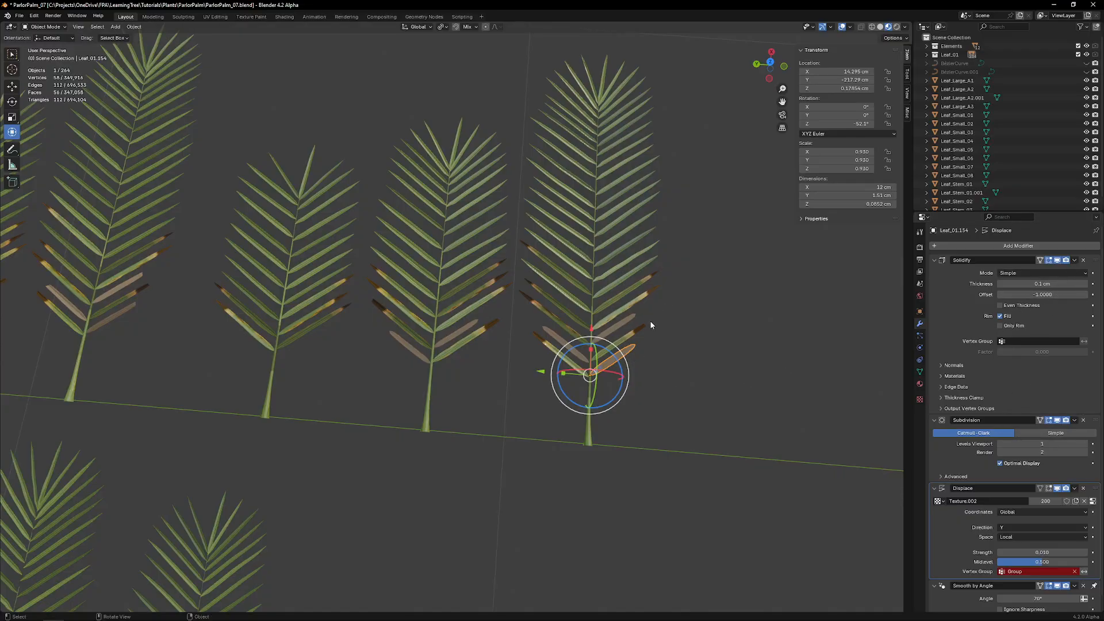
{"action": "scroll", "coordinate": [650, 320], "scroll_direction": "down", "scroll_amount": 4}
{"action": "left_click_drag", "start_coordinate": [353, 178], "coordinate": [492, 185]}
{"action": "scroll", "coordinate": [526, 288], "scroll_direction": "up", "scroll_amount": 3}
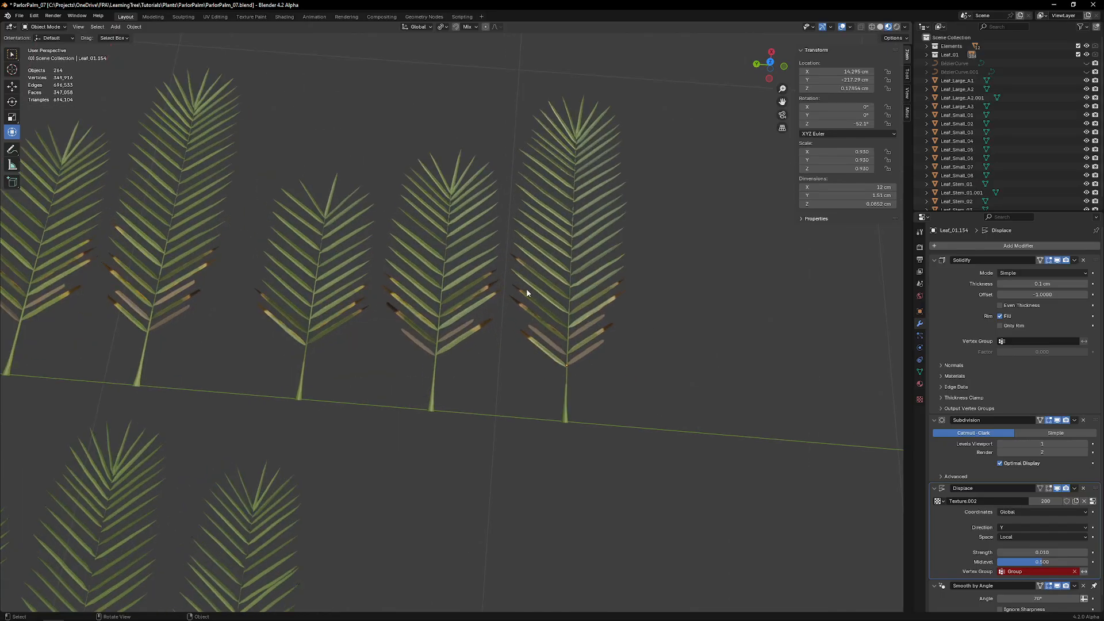
Step: Remove the Solidify, Subdivision, Displace and Smooth by Angle modifiers from the lowest dead brown leaflet on the tallest duplicated frond
{"action": "left_click", "coordinate": [585, 355]}
{"action": "left_click", "coordinate": [1083, 260]}
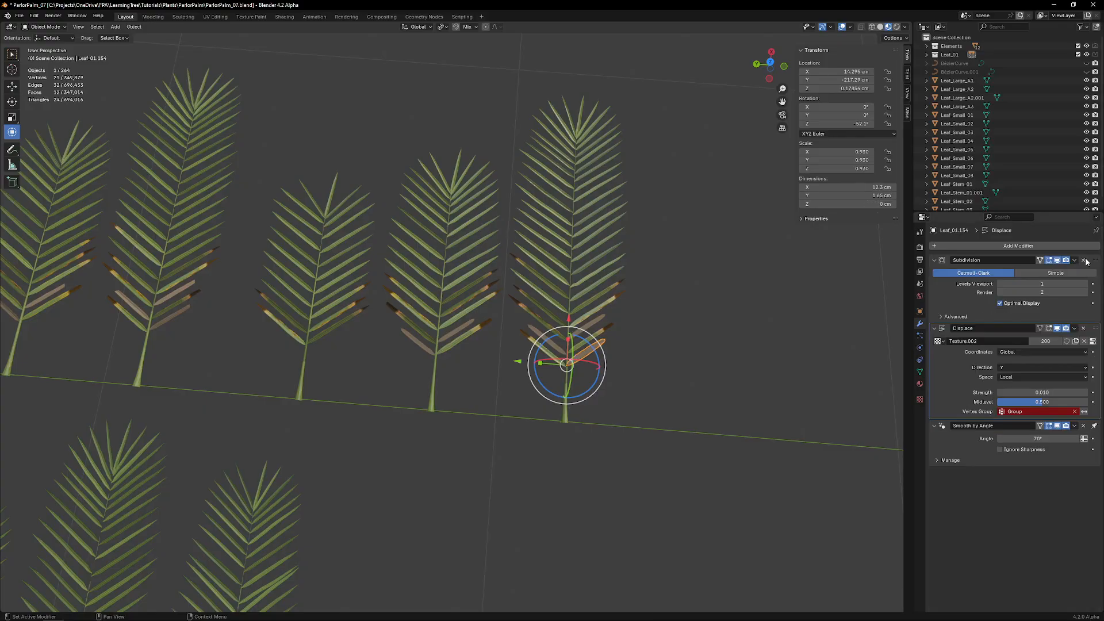
{"action": "left_click", "coordinate": [1083, 260]}
{"action": "left_click", "coordinate": [1083, 259]}
{"action": "left_click", "coordinate": [1083, 259]}
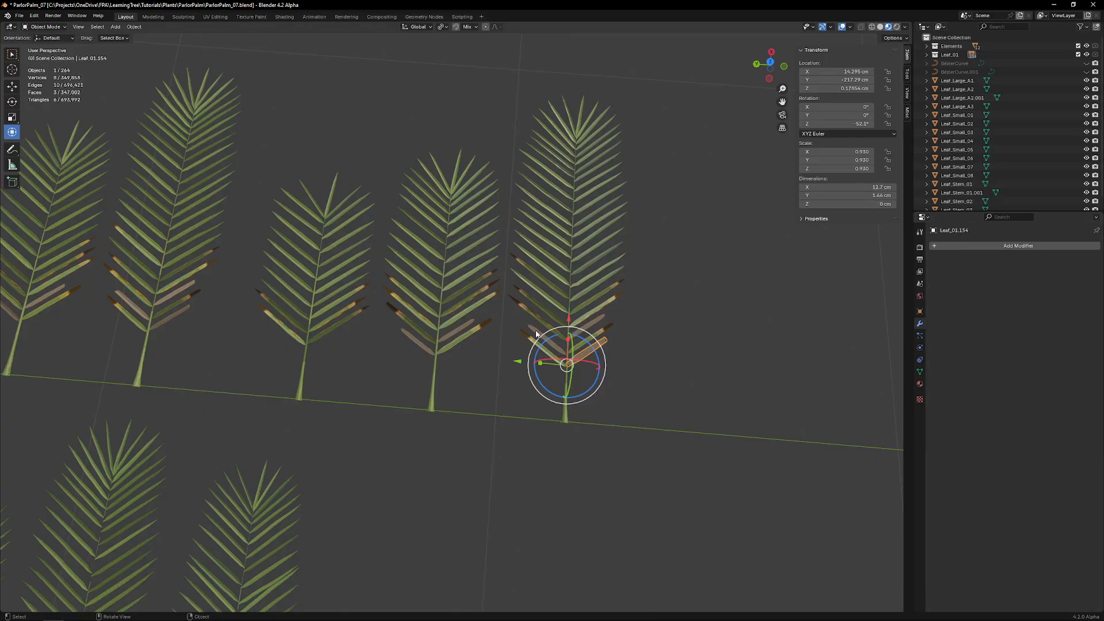
Step: Clear the modifiers from all parts of the three duplicated fronds by copying the modifier-free brown leaflet's empty stack to them
{"action": "scroll", "coordinate": [361, 213], "scroll_direction": "down", "scroll_amount": 3}
{"action": "left_click_drag", "start_coordinate": [352, 196], "coordinate": [614, 380]}
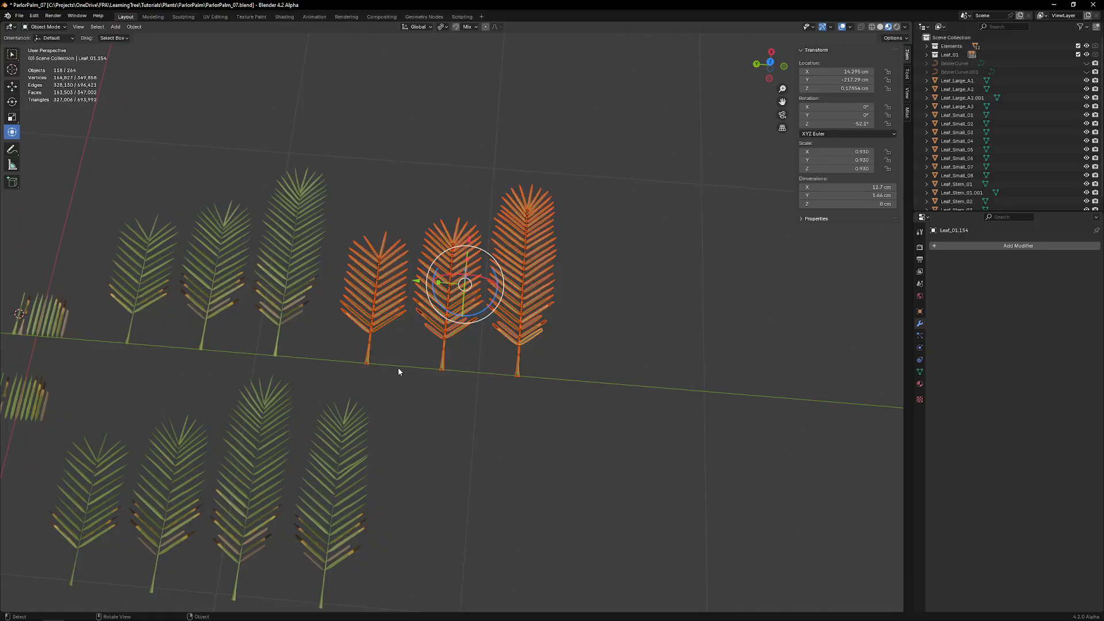
{"action": "left_click", "coordinate": [539, 341], "text": "shift"}
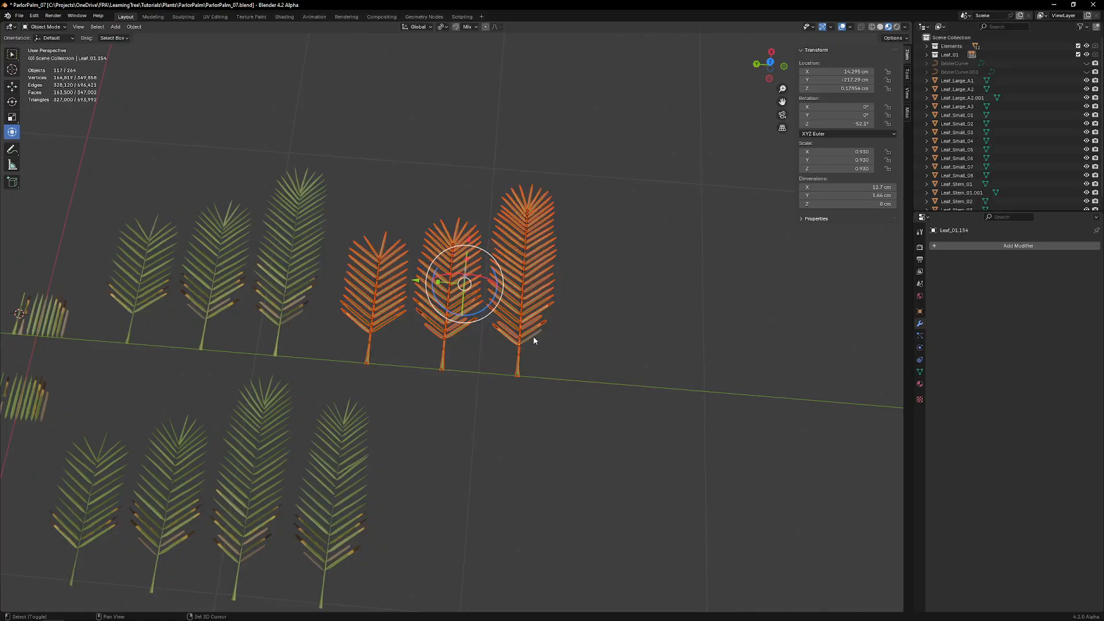
{"action": "left_click", "coordinate": [534, 336], "text": "shift"}
{"action": "key", "text": "ctrl+l"}
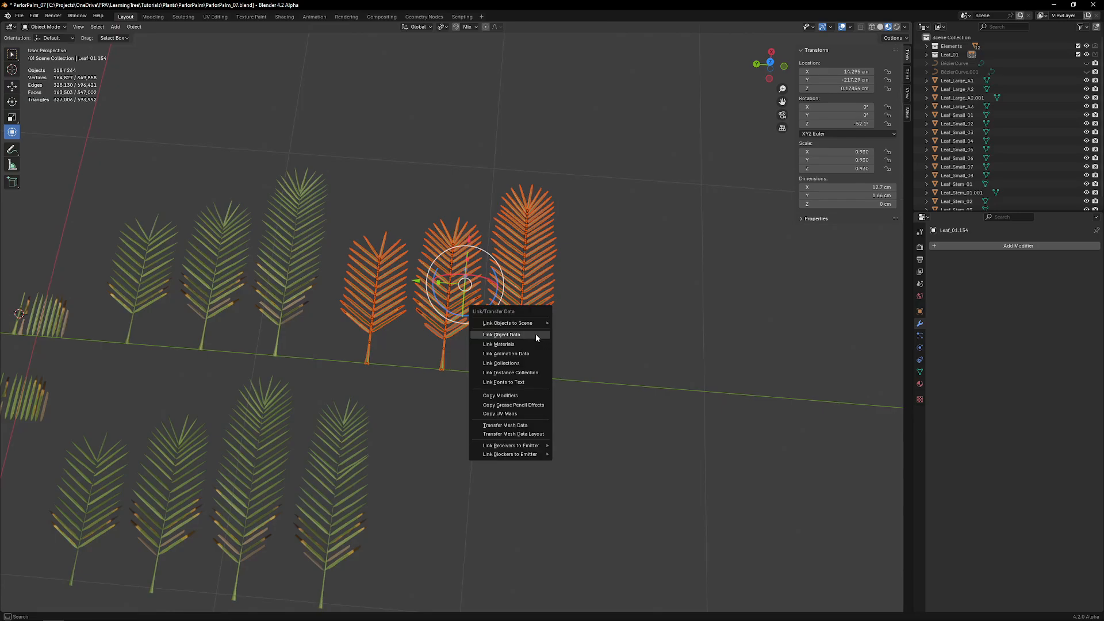
{"action": "left_click", "coordinate": [514, 396]}
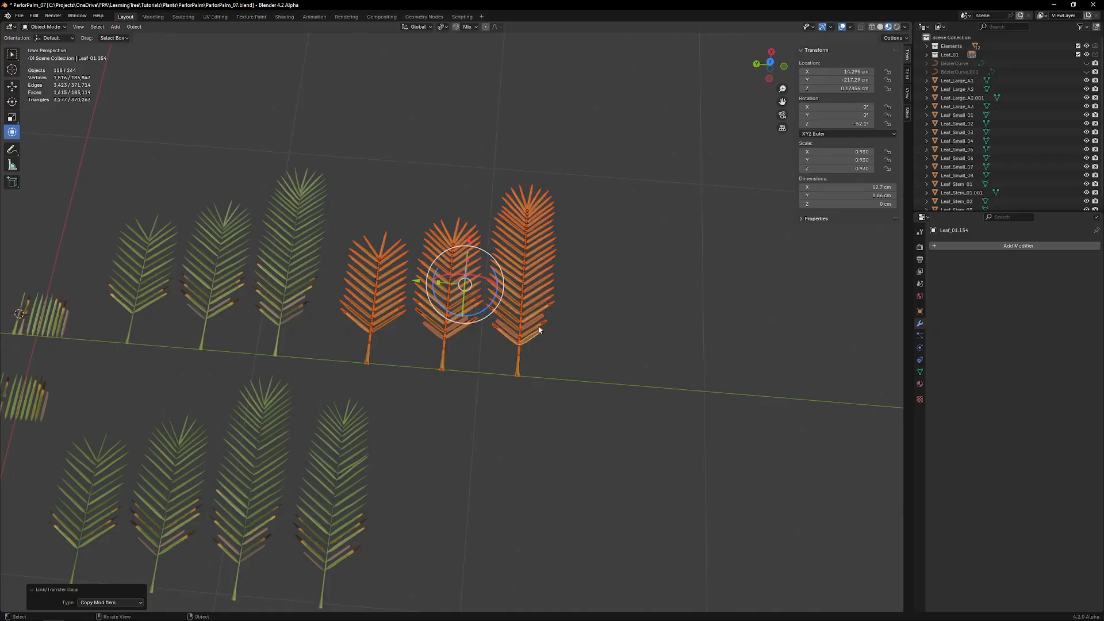
{"action": "scroll", "coordinate": [486, 297], "scroll_direction": "up", "scroll_amount": 5}
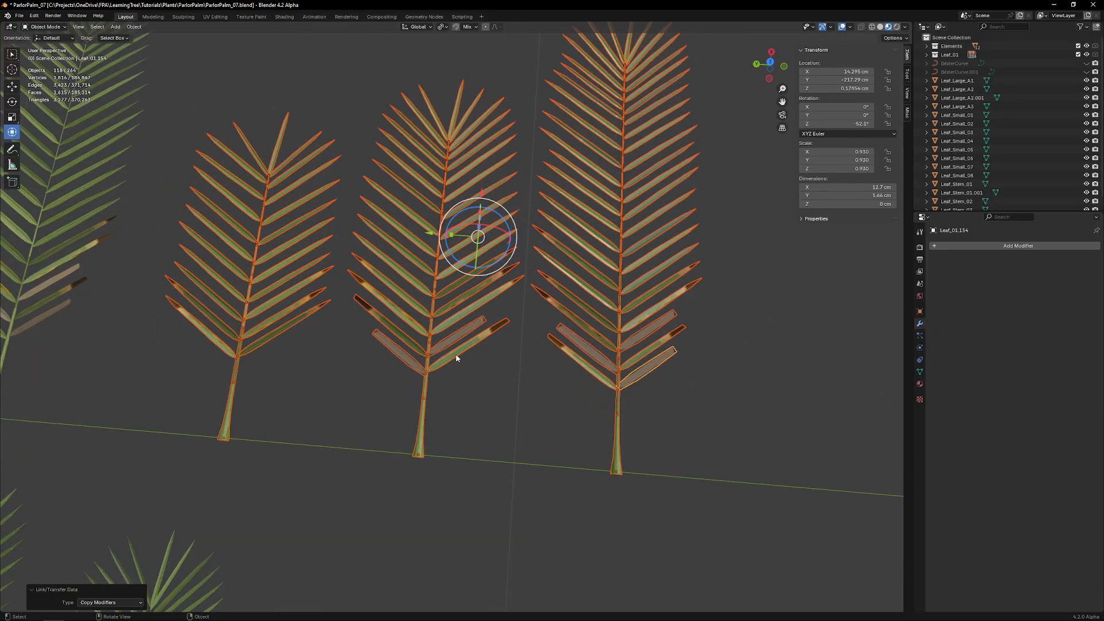
{"action": "left_click", "coordinate": [656, 372]}
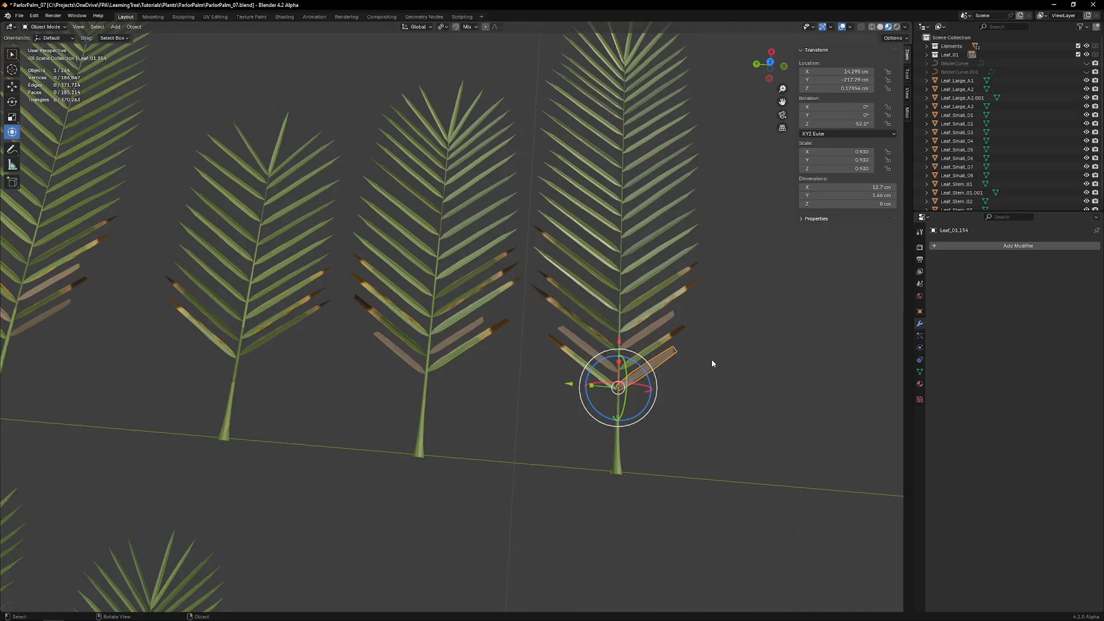
{"action": "left_click", "coordinate": [618, 437]}
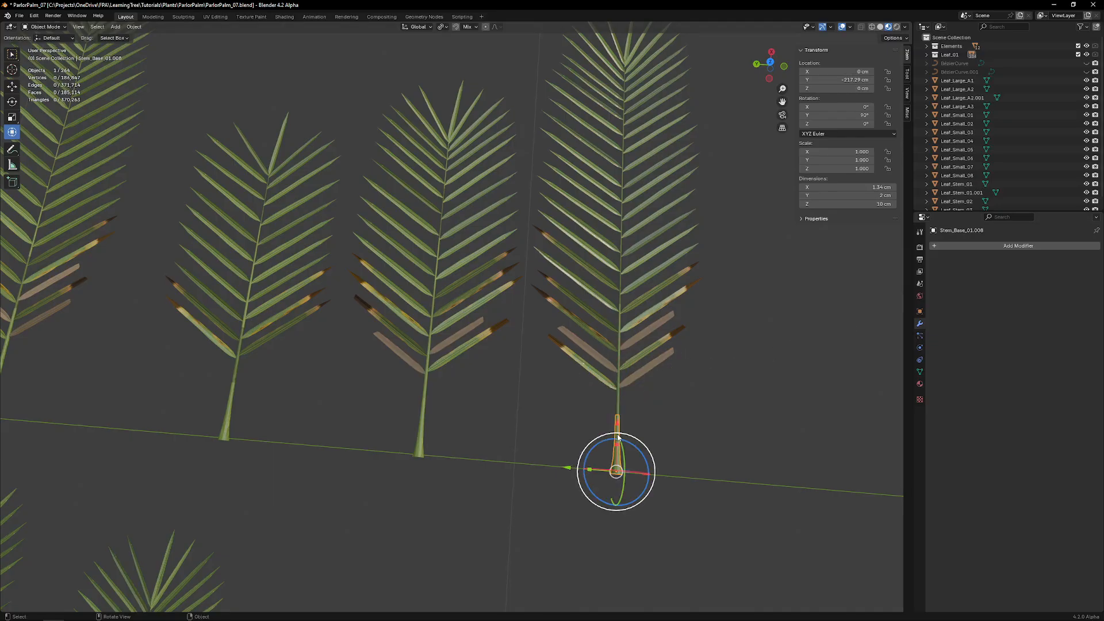
{"action": "left_click", "coordinate": [628, 331]}
{"action": "left_click", "coordinate": [591, 222]}
Step: Link Leaf_Small_07's object data to five lower leaflets of the duplicated fronds: two on the tallest, two on the middle, one on the shortest
{"action": "scroll", "coordinate": [593, 259], "scroll_direction": "down", "scroll_amount": 7}
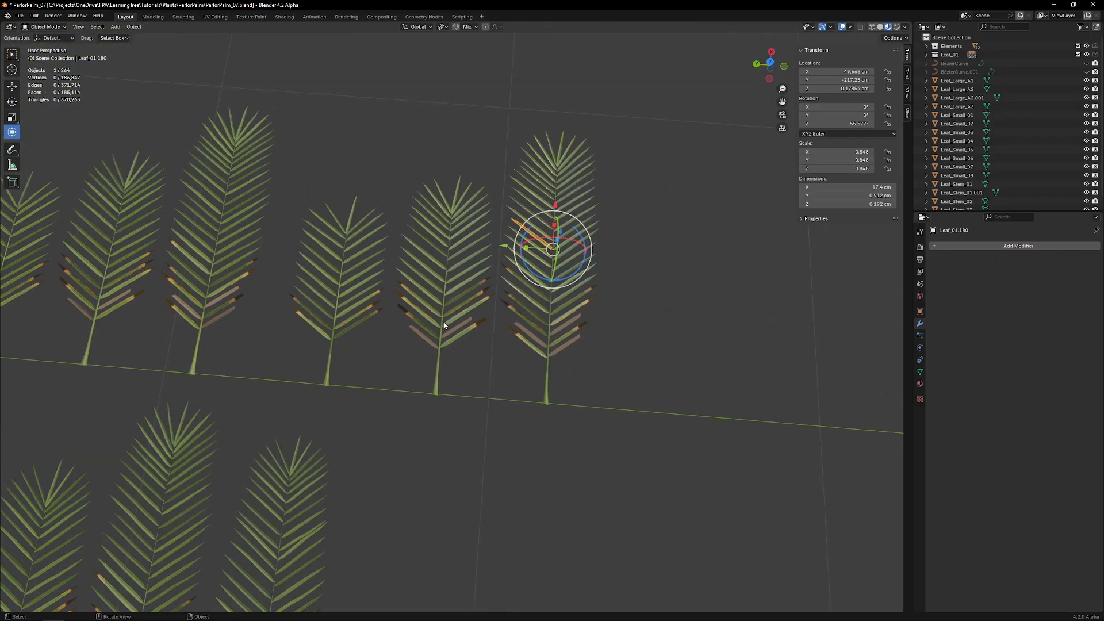
{"action": "middle_click_drag", "start_coordinate": [414, 313], "coordinate": [624, 262], "text": "shift"}
{"action": "scroll", "coordinate": [595, 313], "scroll_direction": "up", "scroll_amount": 1}
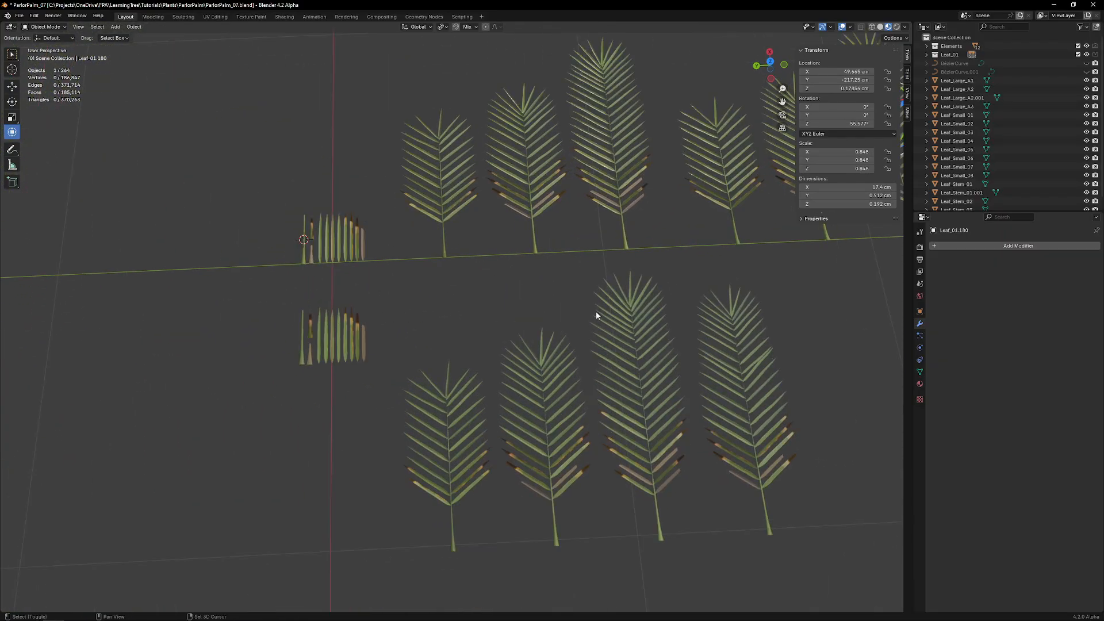
{"action": "middle_click_drag", "start_coordinate": [596, 314], "coordinate": [264, 414], "text": "shift"}
{"action": "scroll", "coordinate": [623, 305], "scroll_direction": "up", "scroll_amount": 2}
{"action": "scroll", "coordinate": [621, 303], "scroll_direction": "up", "scroll_amount": 1}
{"action": "left_click", "coordinate": [681, 252], "text": "shift"}
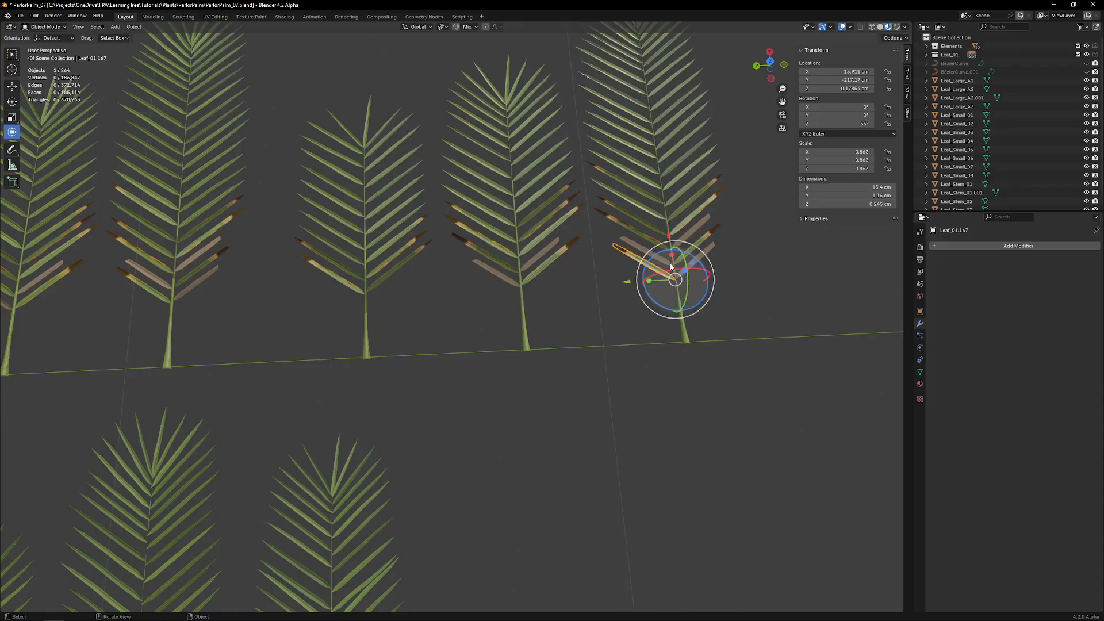
{"action": "left_click", "coordinate": [553, 256], "text": "shift"}
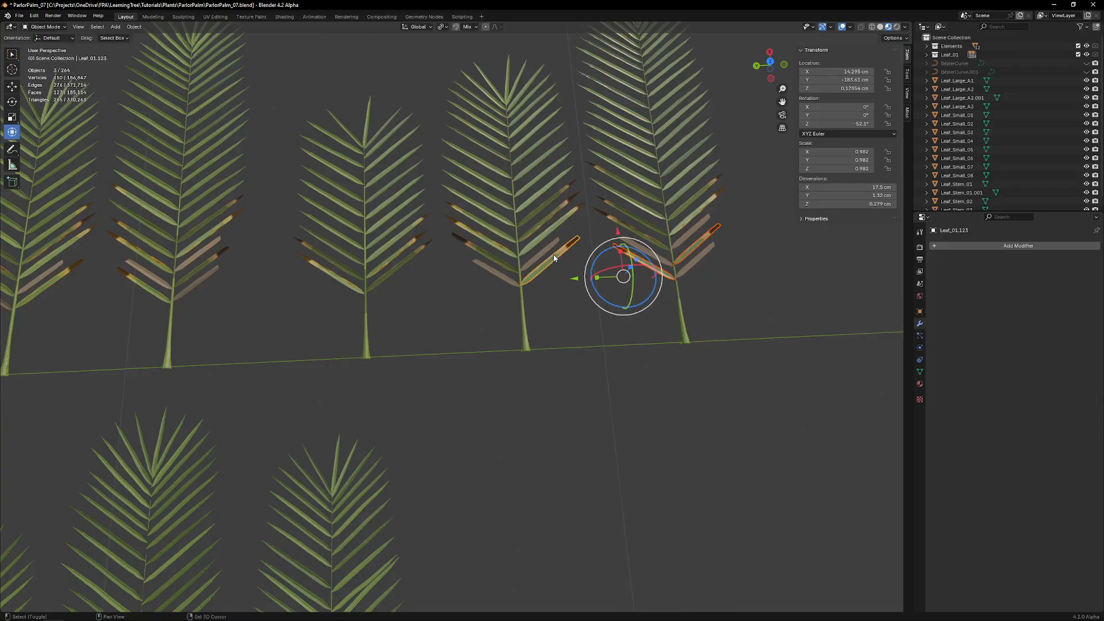
{"action": "left_click", "coordinate": [474, 247], "text": "shift"}
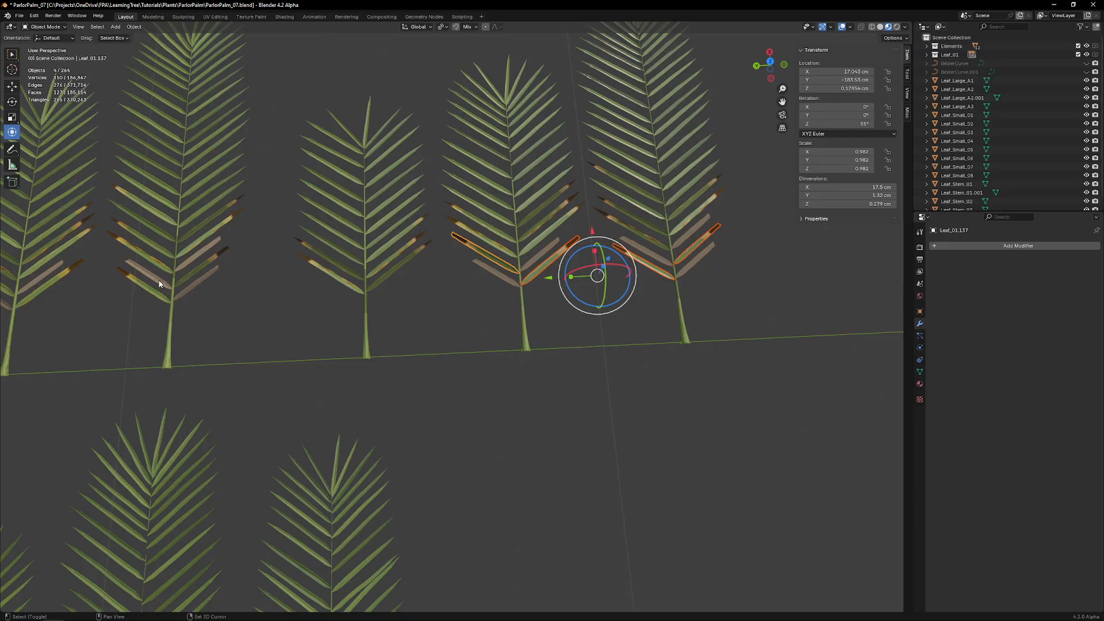
{"action": "left_click", "coordinate": [217, 259], "text": "shift"}
{"action": "scroll", "coordinate": [214, 273], "scroll_direction": "up", "scroll_amount": 6, "text": "ctrl"}
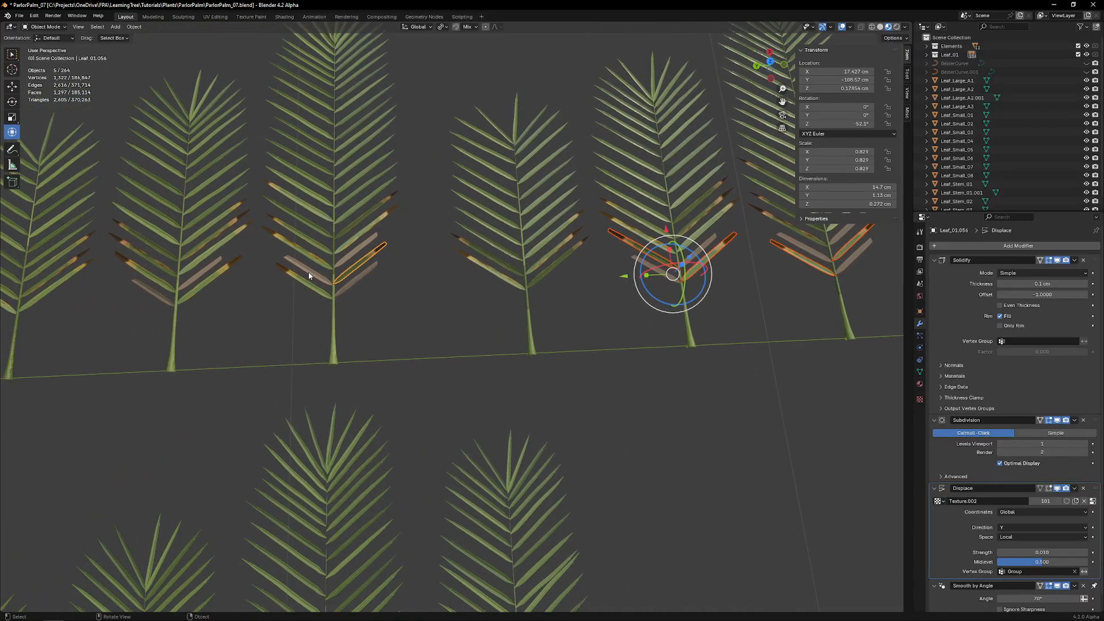
{"action": "scroll", "coordinate": [439, 320], "scroll_direction": "down", "scroll_amount": 5}
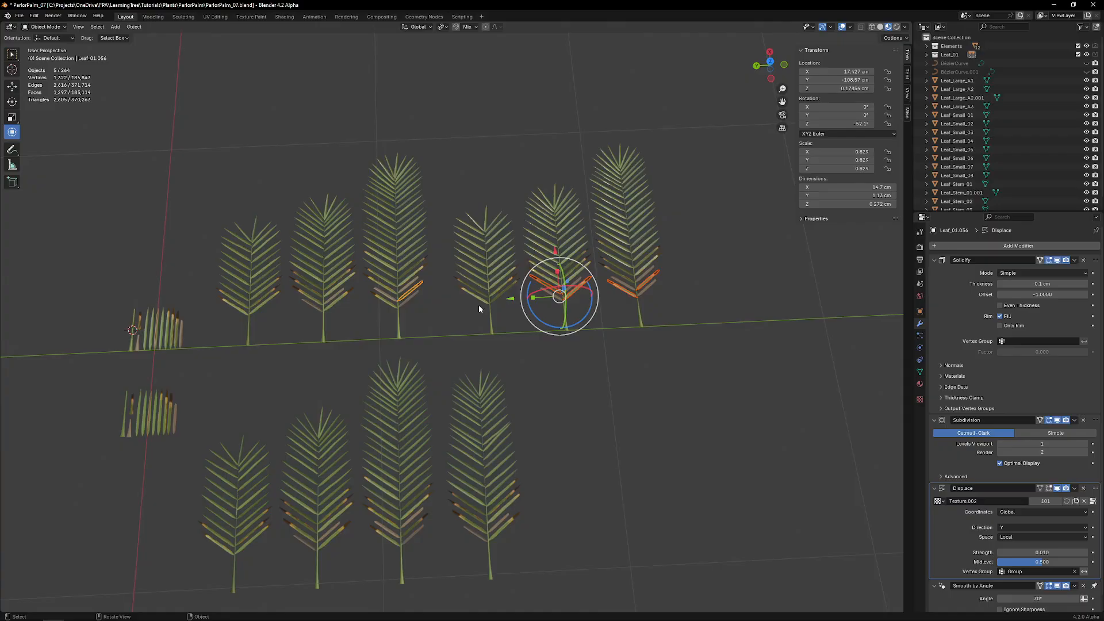
{"action": "left_click", "coordinate": [423, 289], "text": "shift"}
{"action": "scroll", "coordinate": [495, 316], "scroll_direction": "up", "scroll_amount": 4}
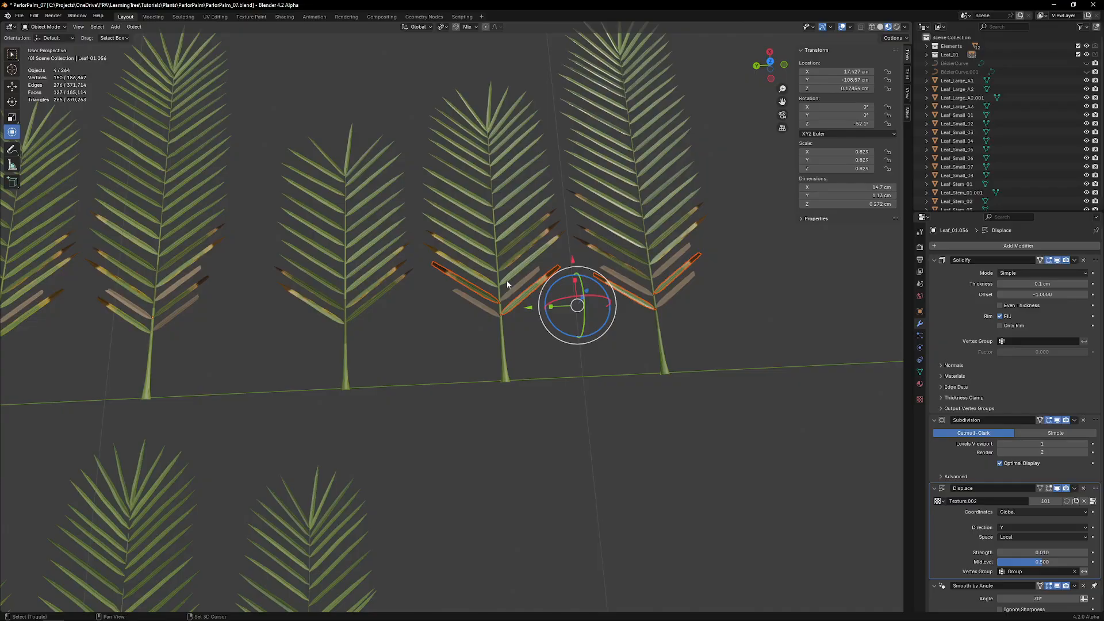
{"action": "left_click", "coordinate": [375, 301], "text": "shift"}
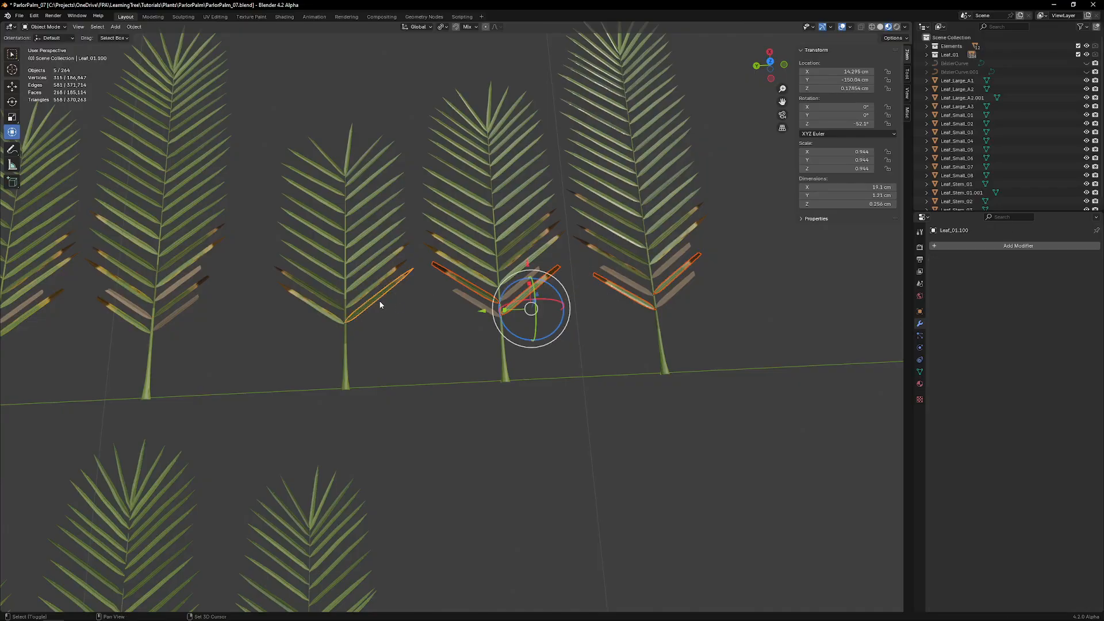
{"action": "scroll", "coordinate": [383, 336], "scroll_direction": "down", "scroll_amount": 2}
{"action": "middle_click_drag", "start_coordinate": [302, 361], "coordinate": [706, 341], "text": "shift"}
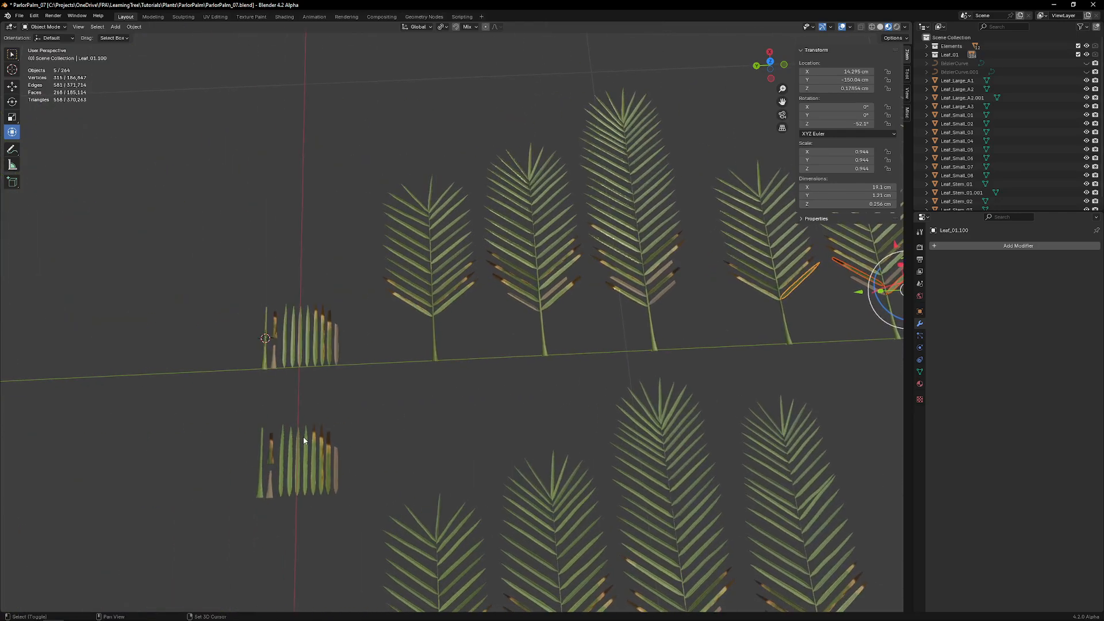
{"action": "left_click", "coordinate": [333, 450], "text": "shift"}
{"action": "key", "text": "ctrl+l"}
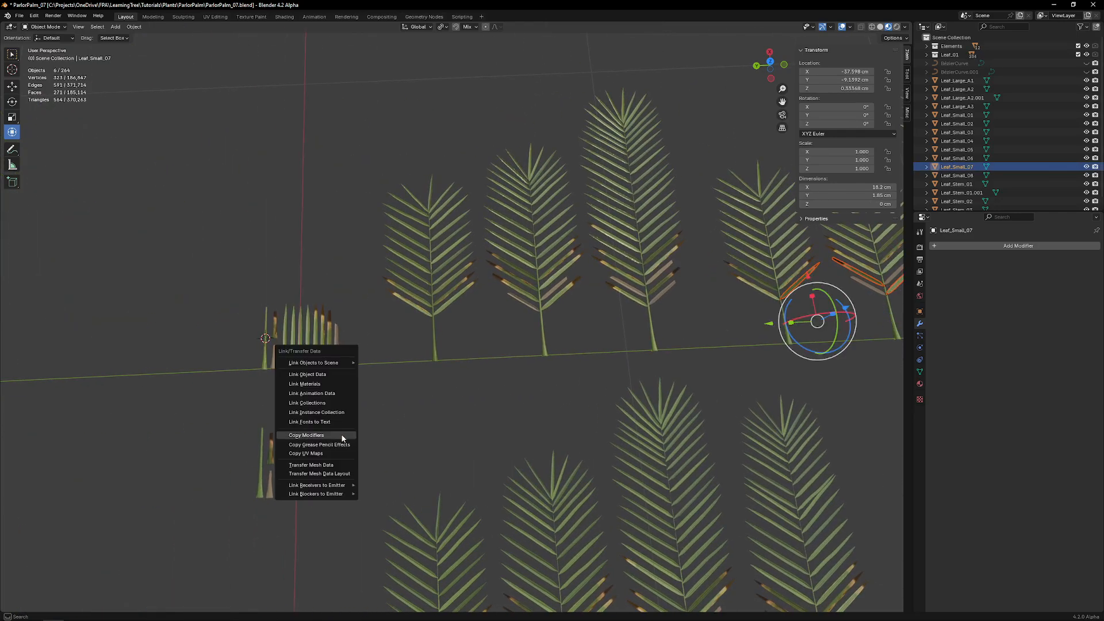
{"action": "left_click", "coordinate": [333, 376]}
{"action": "middle_click_drag", "start_coordinate": [734, 352], "coordinate": [501, 381], "text": "shift"}
{"action": "scroll", "coordinate": [637, 319], "scroll_direction": "up", "scroll_amount": 5}
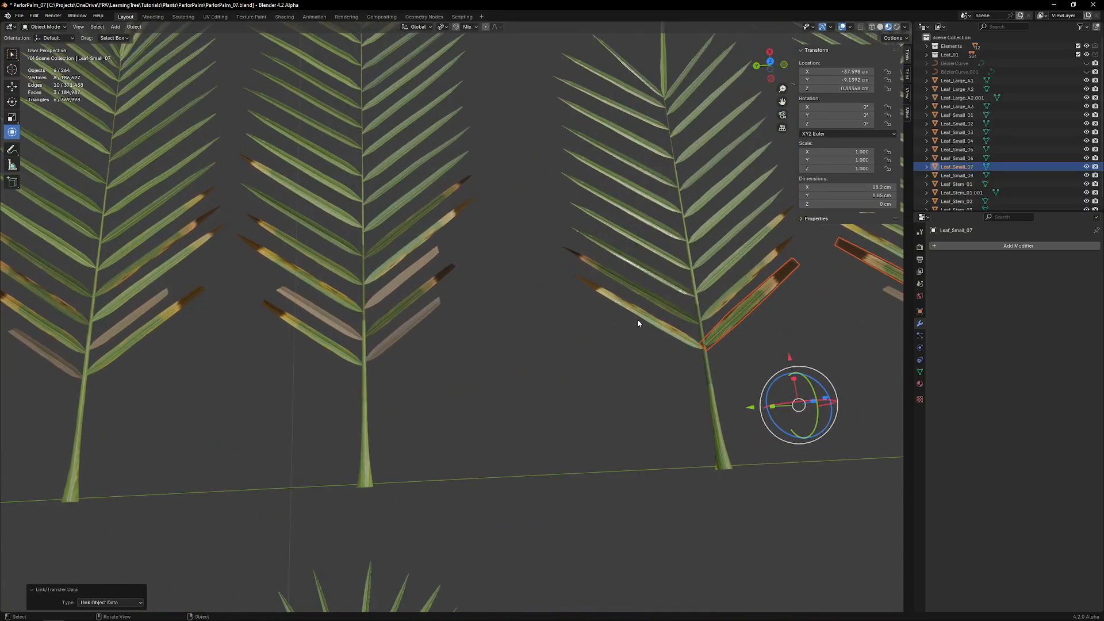
{"action": "left_click", "coordinate": [758, 336]}
{"action": "middle_click_drag", "start_coordinate": [757, 336], "coordinate": [595, 388]}
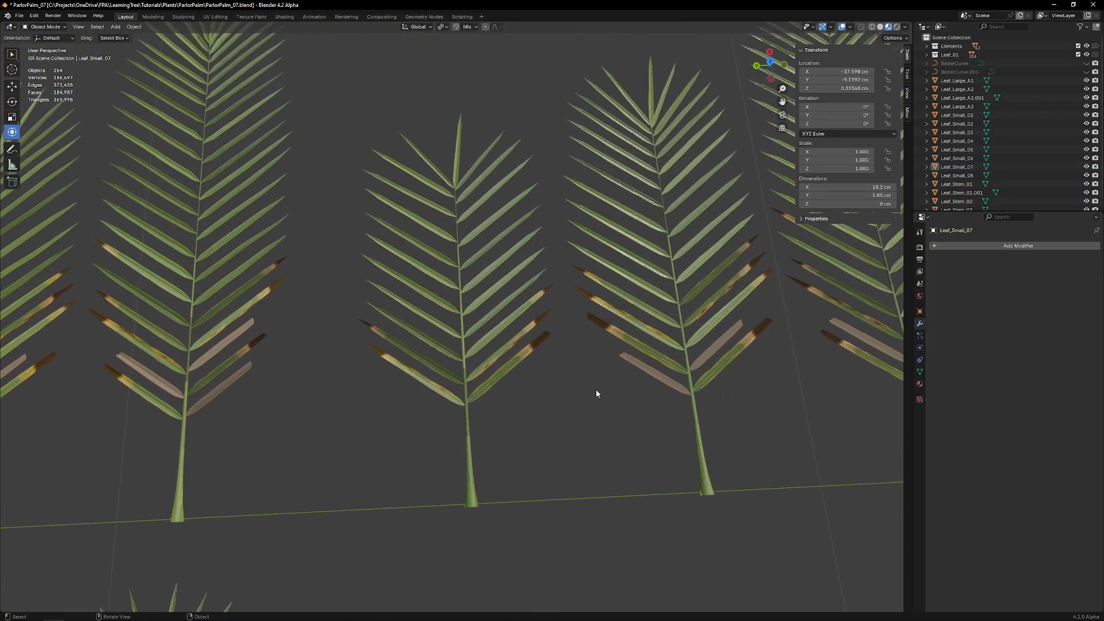
{"action": "left_click", "coordinate": [448, 394]}
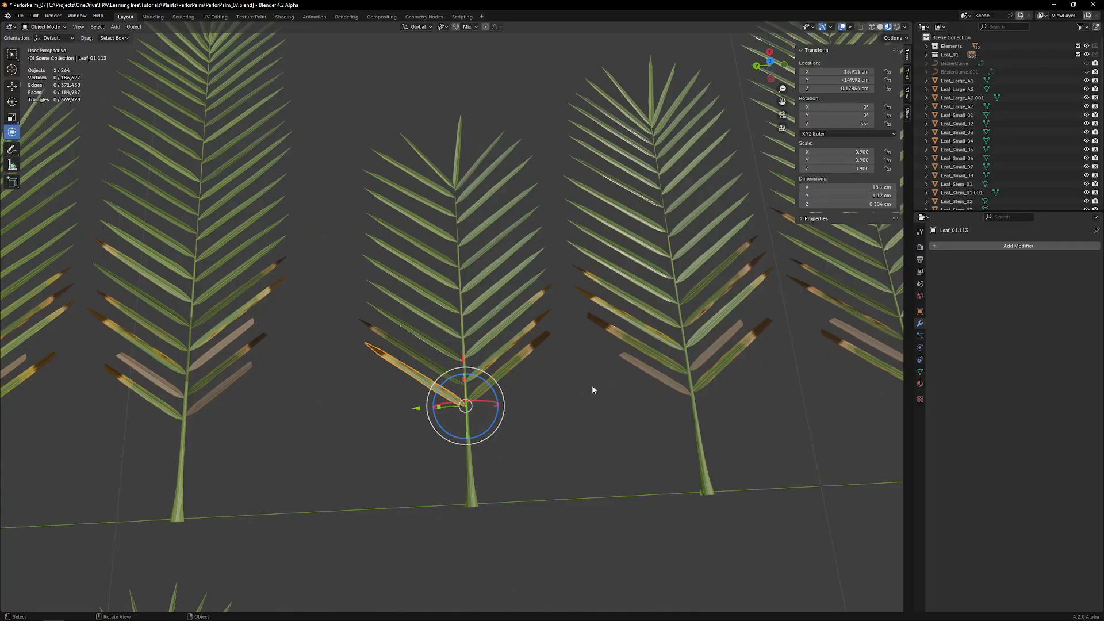
{"action": "middle_click_drag", "start_coordinate": [592, 387], "coordinate": [514, 404], "text": "shift"}
{"action": "left_click", "coordinate": [396, 361], "text": "shift"}
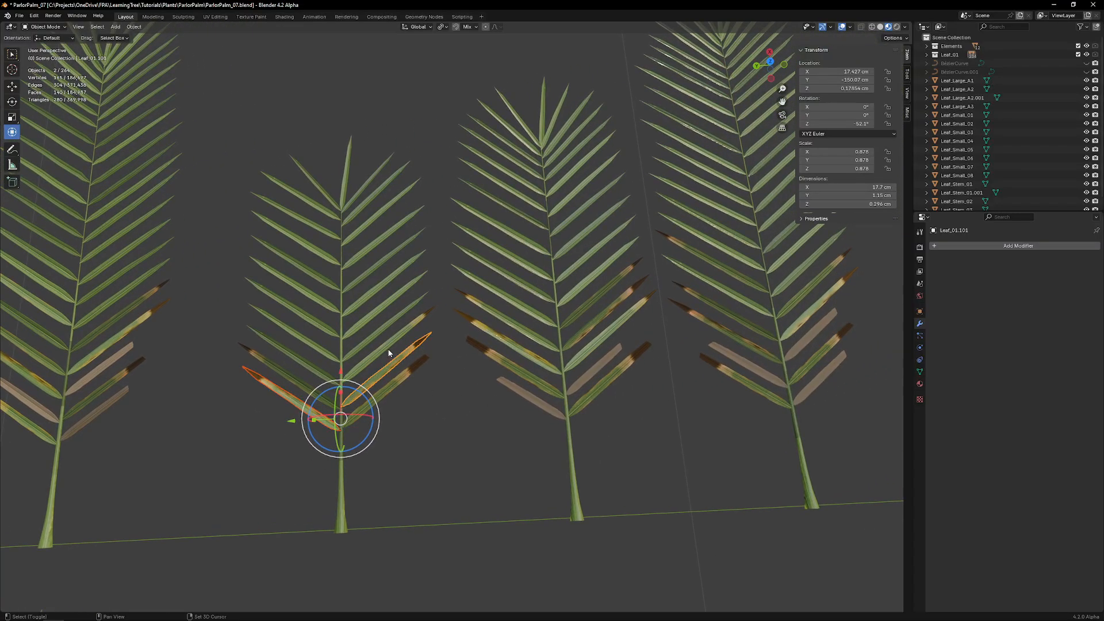
{"action": "left_click", "coordinate": [390, 344], "text": "shift"}
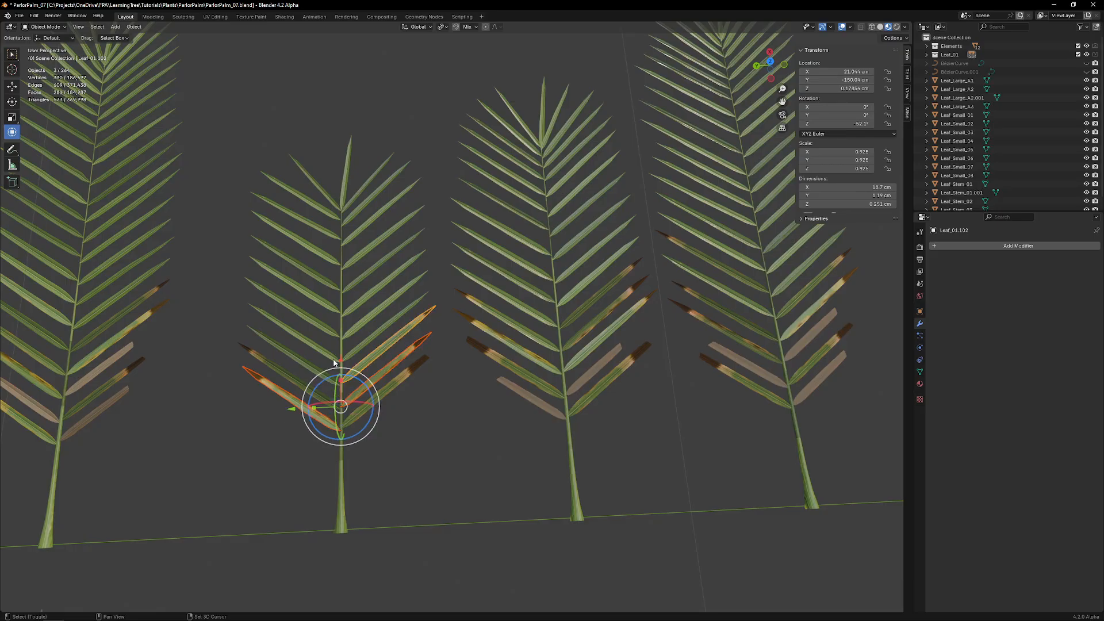
{"action": "left_click", "coordinate": [289, 379], "text": "shift"}
{"action": "scroll", "coordinate": [460, 375], "scroll_direction": "down", "scroll_amount": 5}
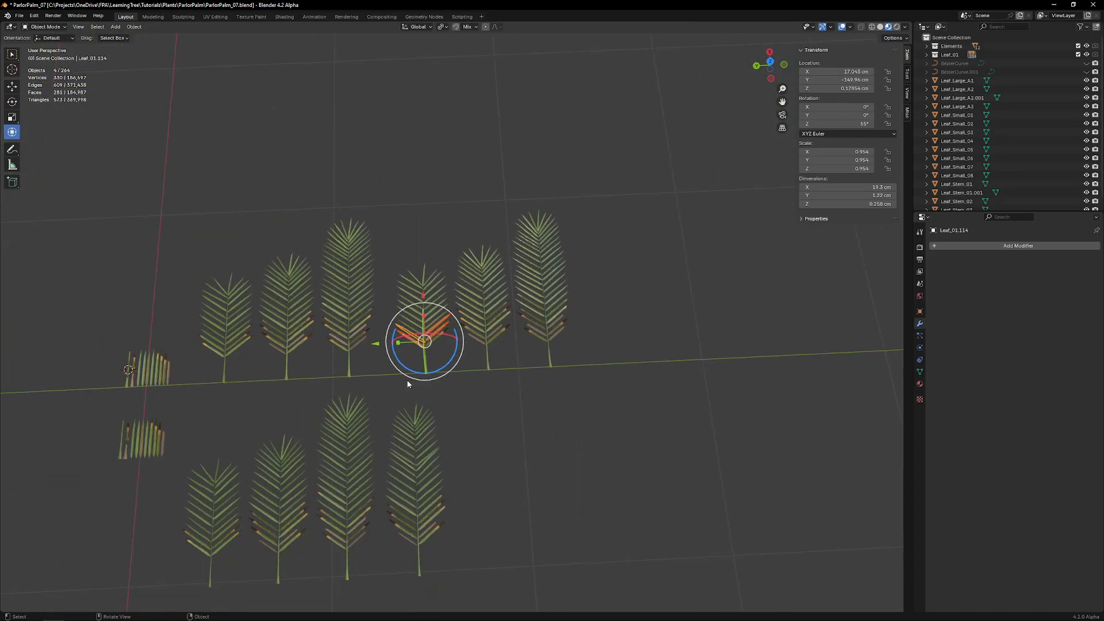
{"action": "scroll", "coordinate": [173, 461], "scroll_direction": "up", "scroll_amount": 5}
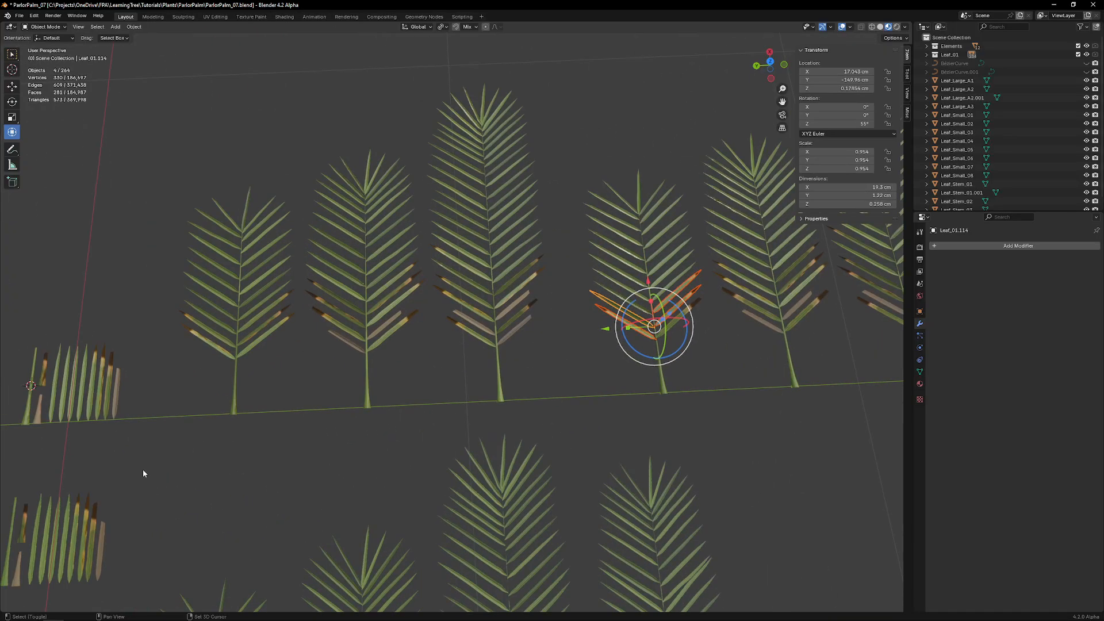
{"action": "scroll", "coordinate": [241, 467], "scroll_direction": "up", "scroll_amount": 1}
{"action": "middle_click_drag", "start_coordinate": [577, 447], "coordinate": [186, 551], "text": "shift"}
Step: Link Leaf_Small_06's object data to seven lower leaflets of the duplicated fronds: two on the shortest, two on the middle, three on the tallest
{"action": "left_click", "coordinate": [613, 330]}
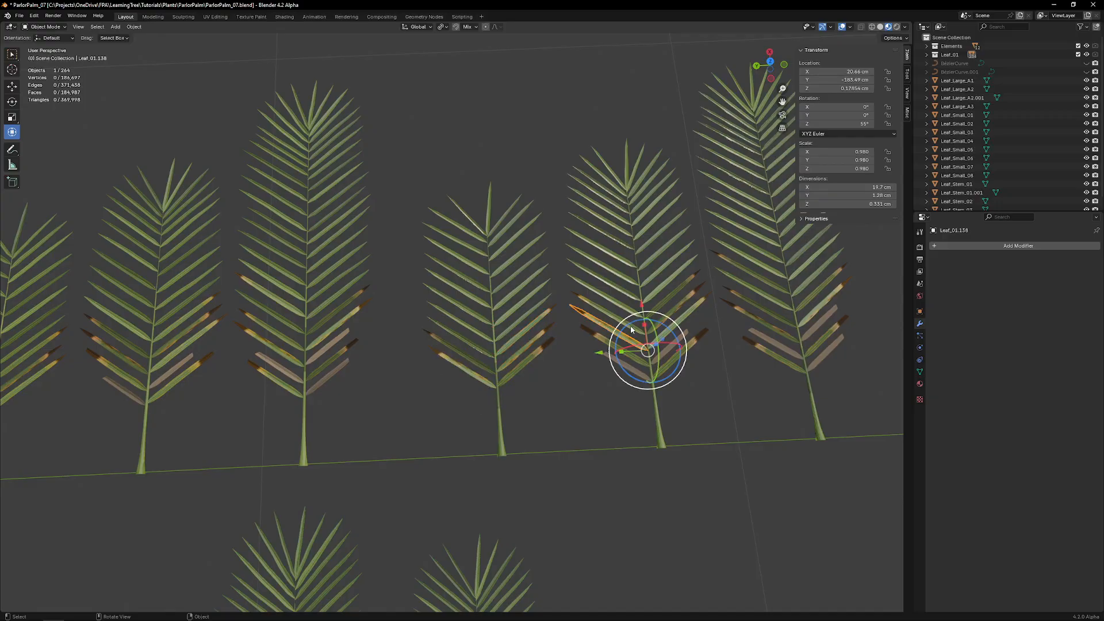
{"action": "left_click", "coordinate": [691, 298], "text": "shift"}
{"action": "left_click", "coordinate": [499, 365], "text": "shift"}
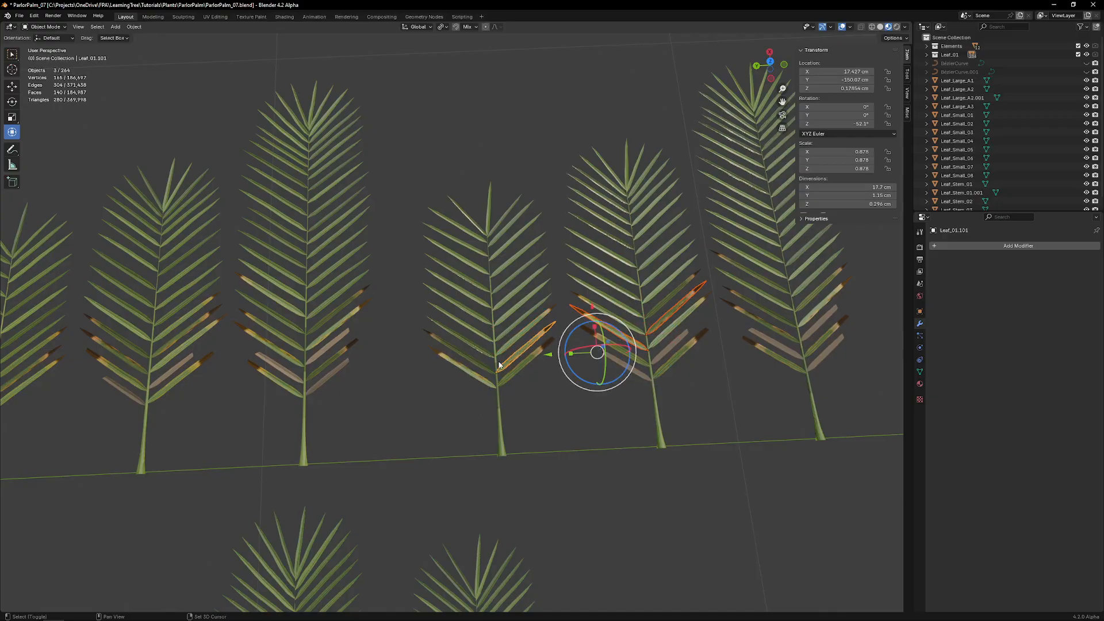
{"action": "left_click", "coordinate": [447, 362], "text": "shift"}
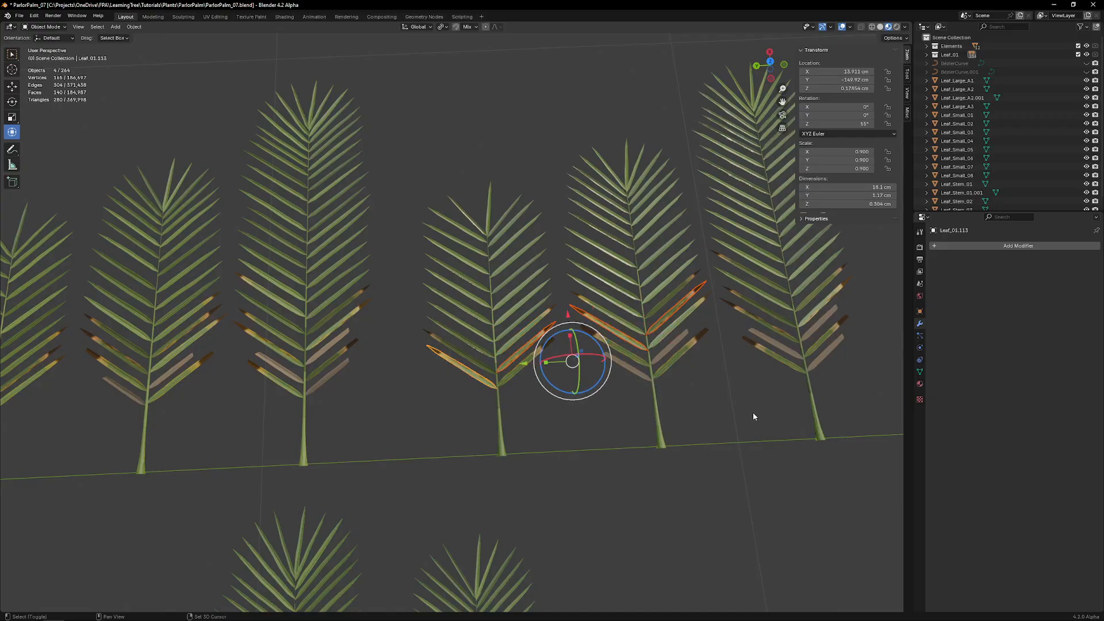
{"action": "left_click", "coordinate": [829, 296], "text": "shift"}
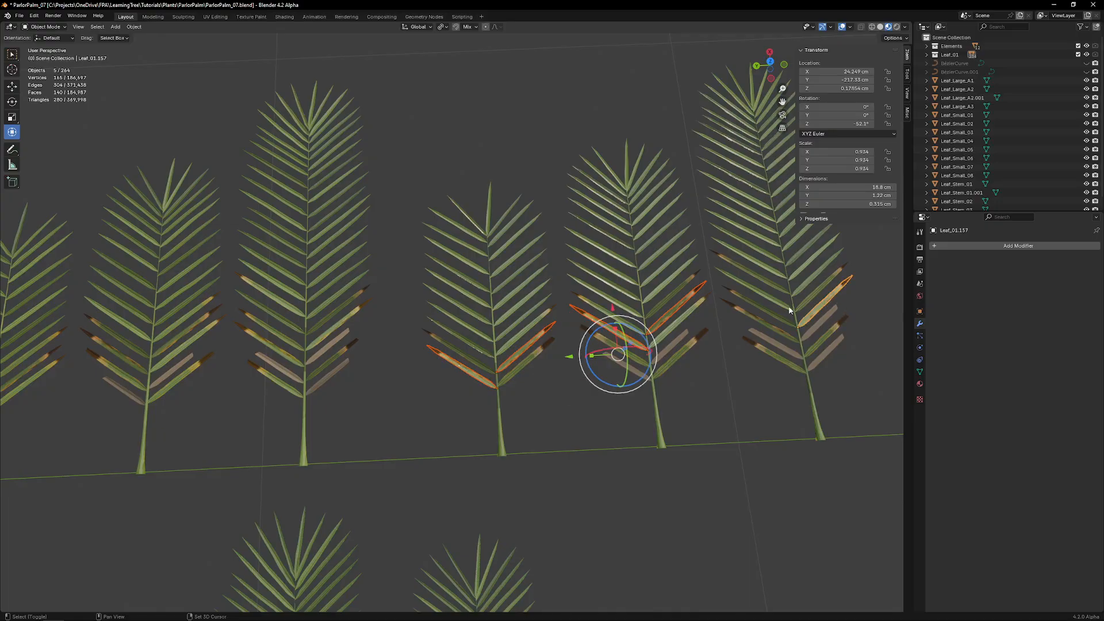
{"action": "left_click", "coordinate": [754, 320], "text": "shift"}
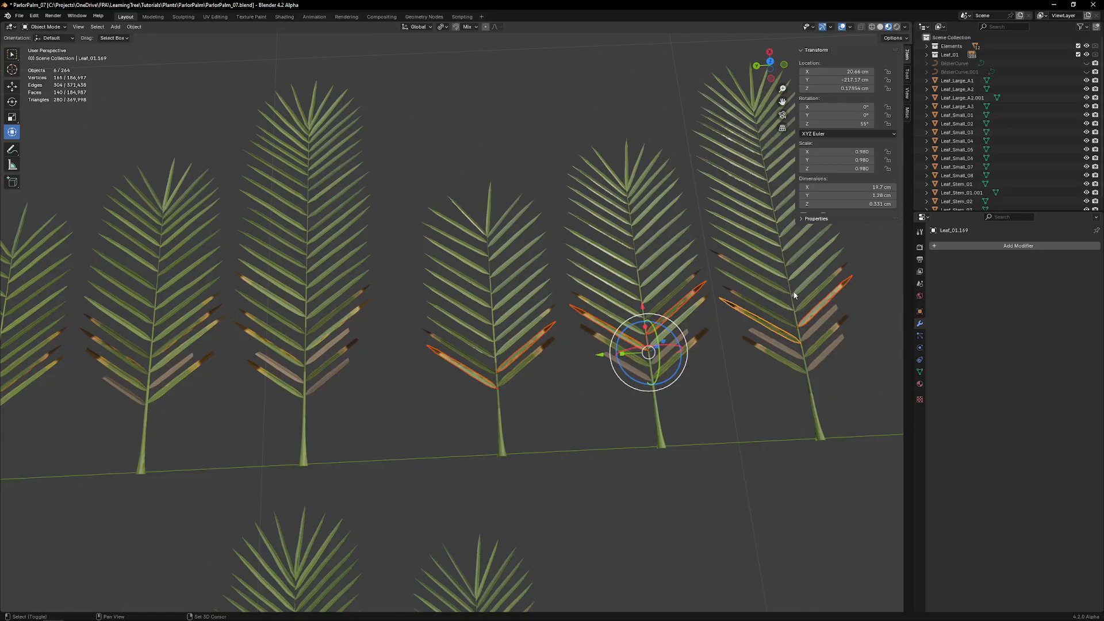
{"action": "left_click", "coordinate": [784, 307], "text": "shift"}
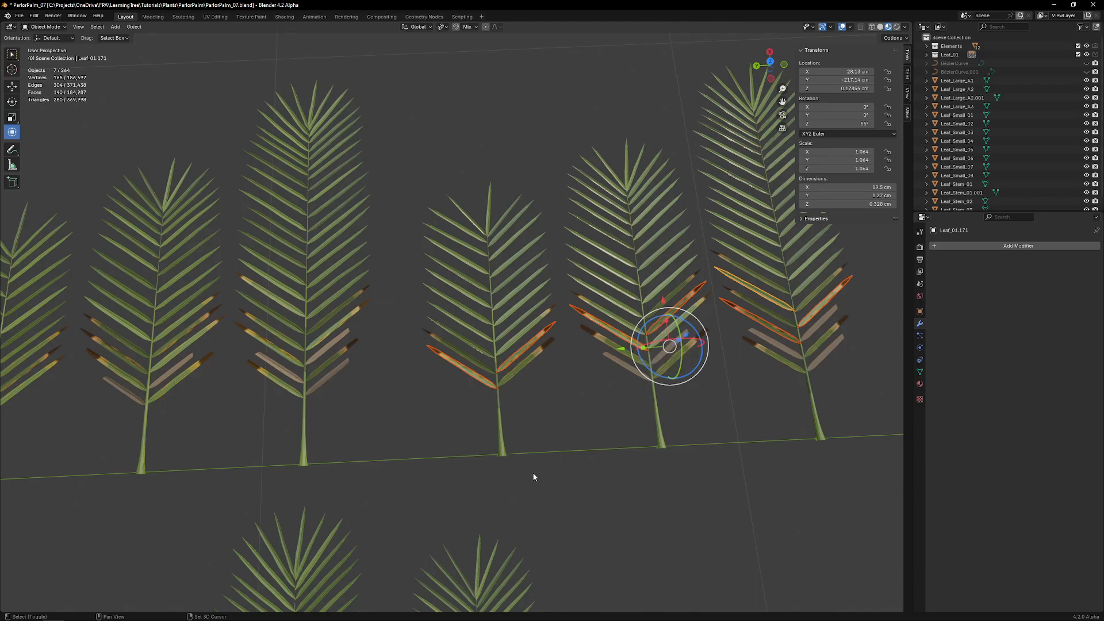
{"action": "middle_click_drag", "start_coordinate": [533, 477], "coordinate": [670, 423], "text": "shift"}
{"action": "middle_click_drag", "start_coordinate": [446, 463], "coordinate": [677, 413], "text": "shift"}
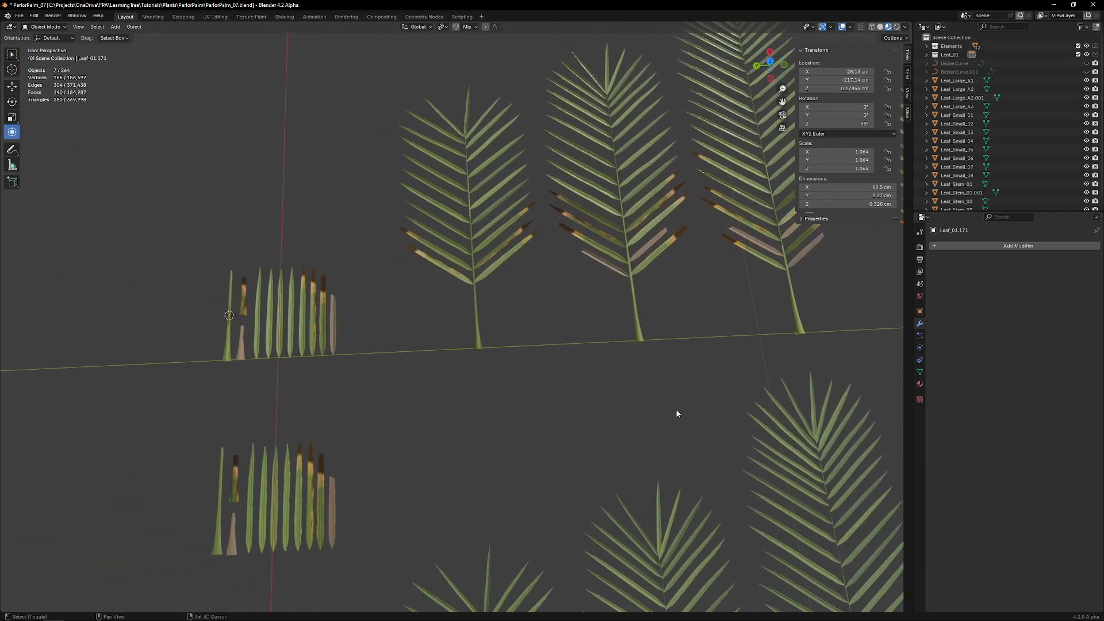
{"action": "left_click", "coordinate": [315, 481], "text": "shift"}
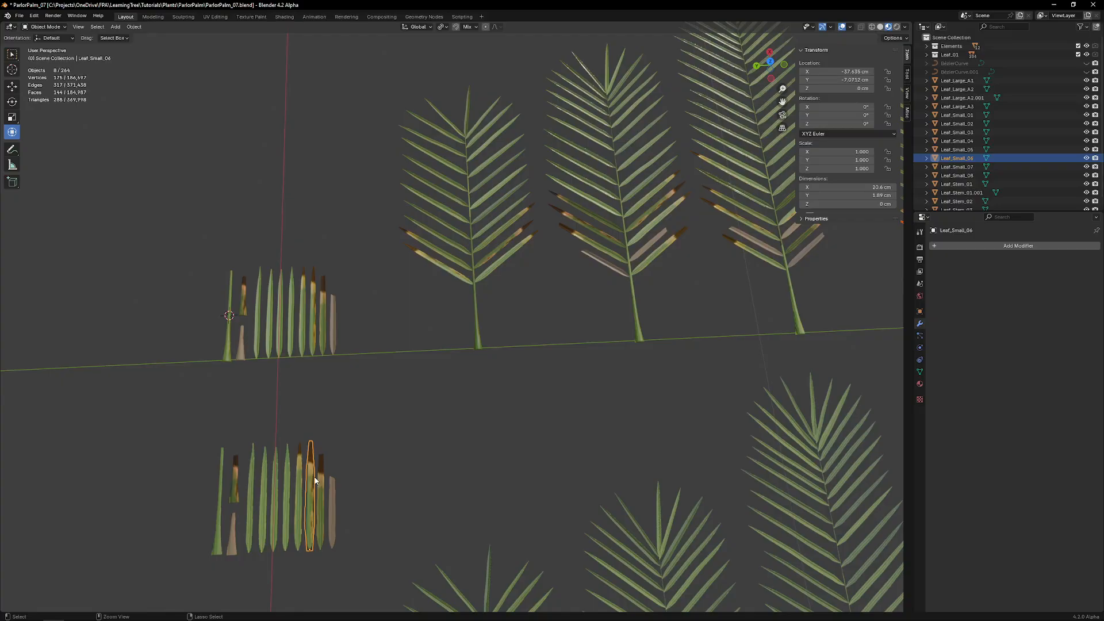
{"action": "key", "text": "ctrl+l"}
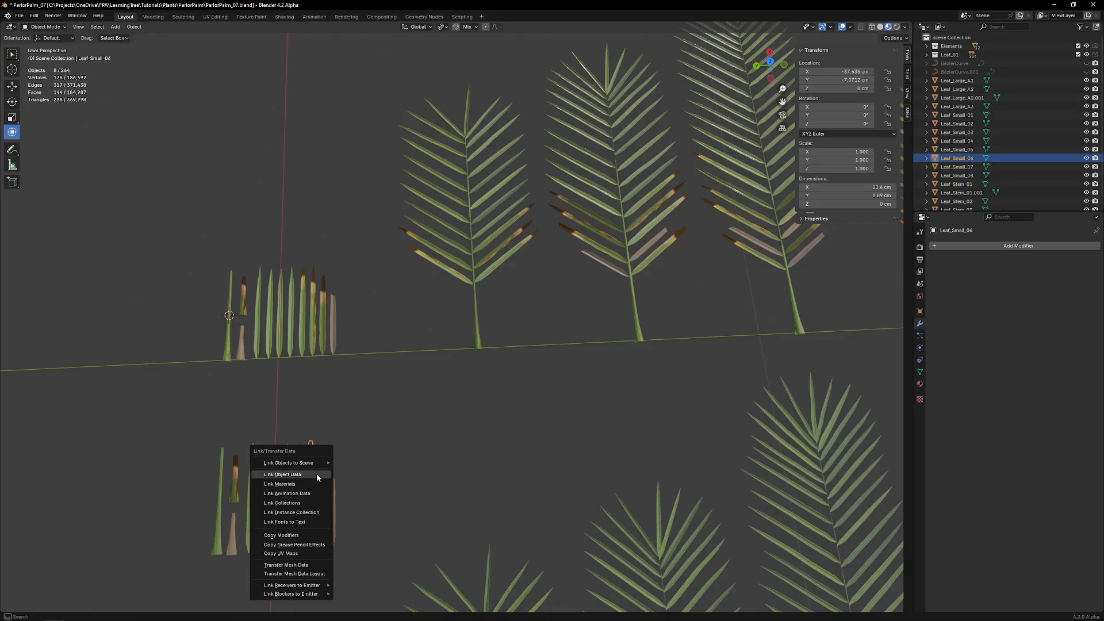
{"action": "left_click", "coordinate": [316, 475]}
Step: Link Leaf_Small_05's object data to eight remaining brown-tipped leaflets across the three duplicated fronds
{"action": "middle_click_drag", "start_coordinate": [645, 362], "coordinate": [231, 481], "text": "shift"}
{"action": "left_click", "coordinate": [553, 345]}
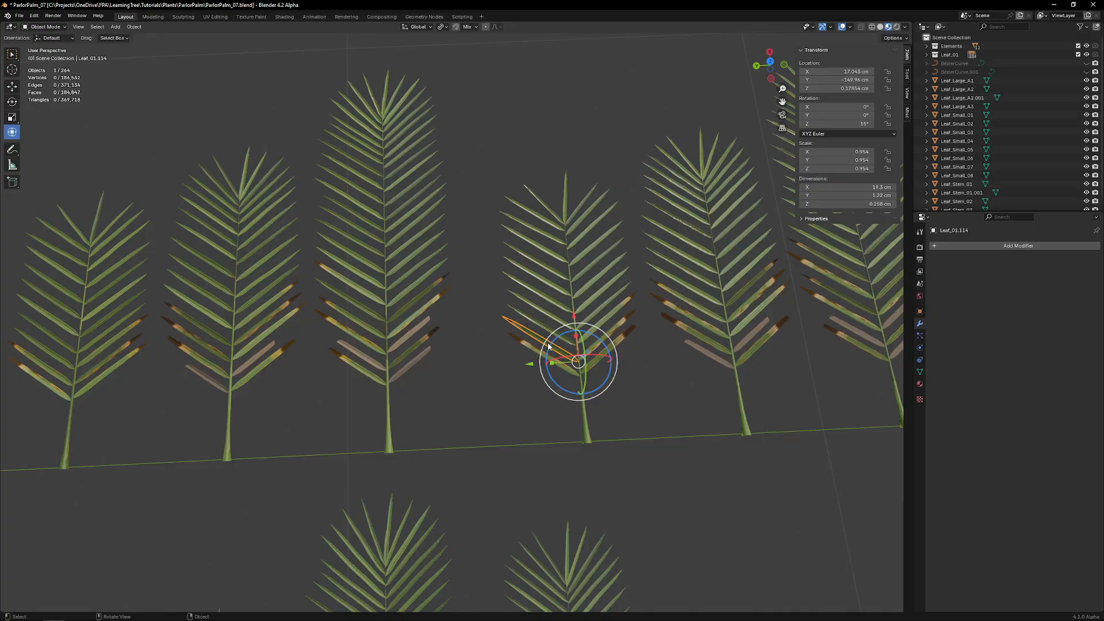
{"action": "left_click", "coordinate": [625, 307], "text": "shift"}
{"action": "left_click", "coordinate": [675, 297], "text": "shift"}
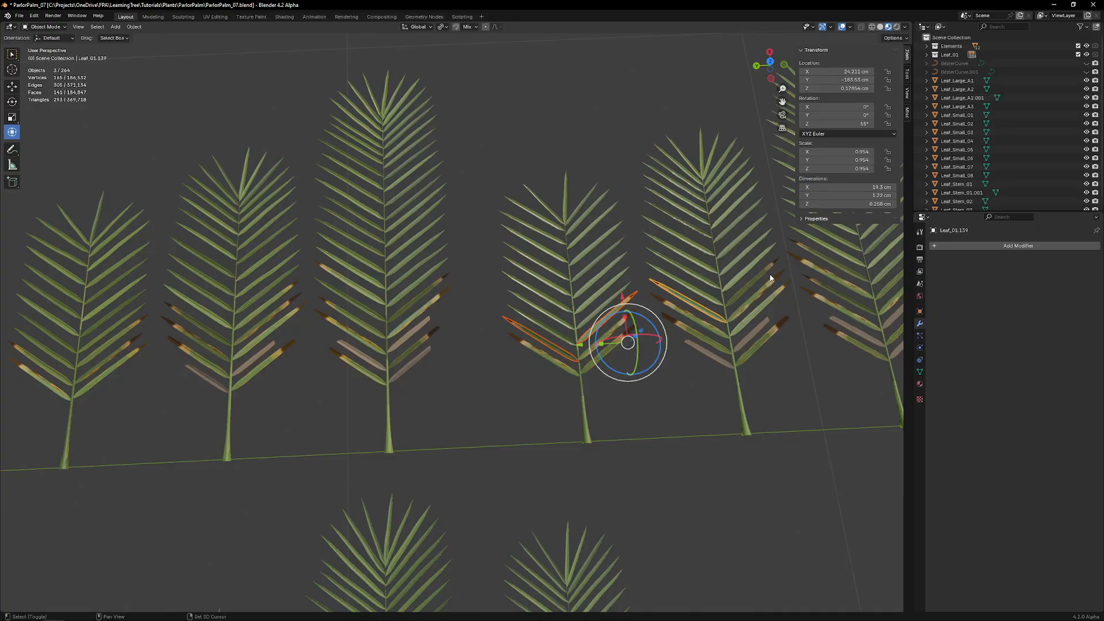
{"action": "left_click", "coordinate": [768, 272], "text": "shift"}
{"action": "left_click", "coordinate": [829, 288], "text": "shift"}
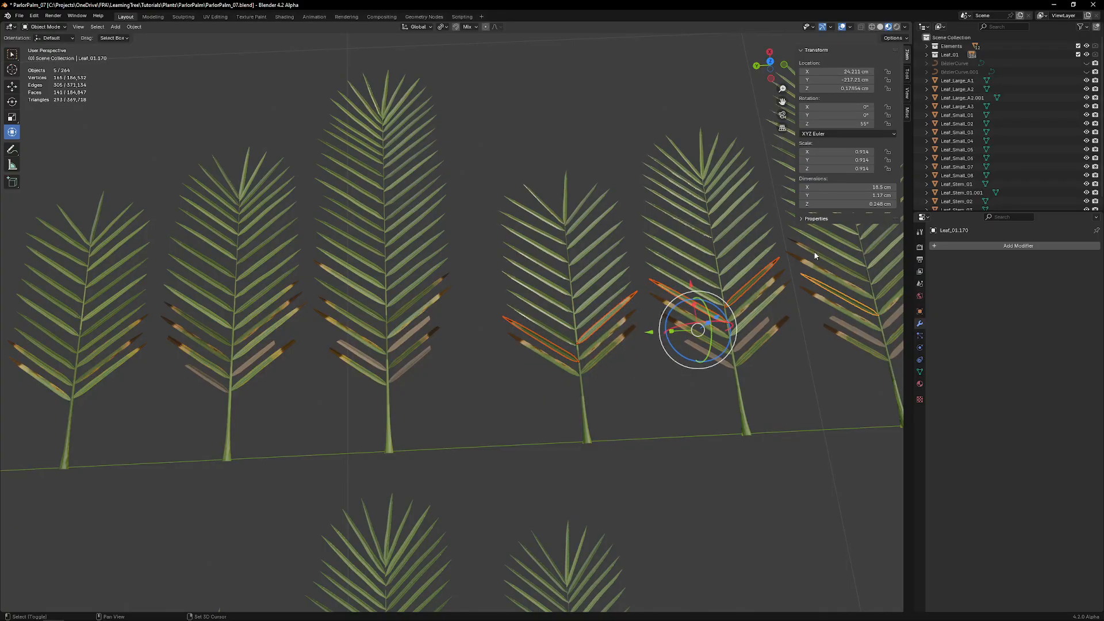
{"action": "left_click", "coordinate": [815, 256], "text": "shift"}
{"action": "middle_click_drag", "start_coordinate": [815, 256], "coordinate": [639, 333], "text": "shift"}
{"action": "left_click", "coordinate": [643, 333], "text": "shift"}
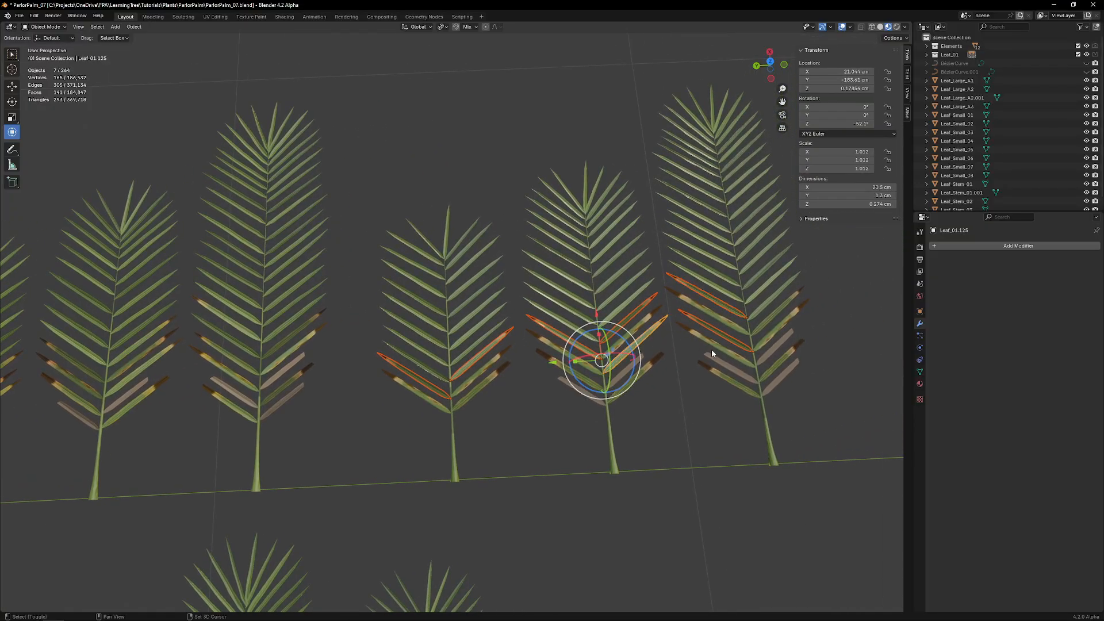
{"action": "left_click", "coordinate": [788, 332], "text": "shift"}
{"action": "left_click", "coordinate": [790, 320], "text": "shift"}
{"action": "left_click", "coordinate": [788, 313], "text": "shift"}
{"action": "middle_click_drag", "start_coordinate": [284, 450], "coordinate": [389, 449], "text": "shift"}
{"action": "left_click", "coordinate": [268, 490], "text": "shift"}
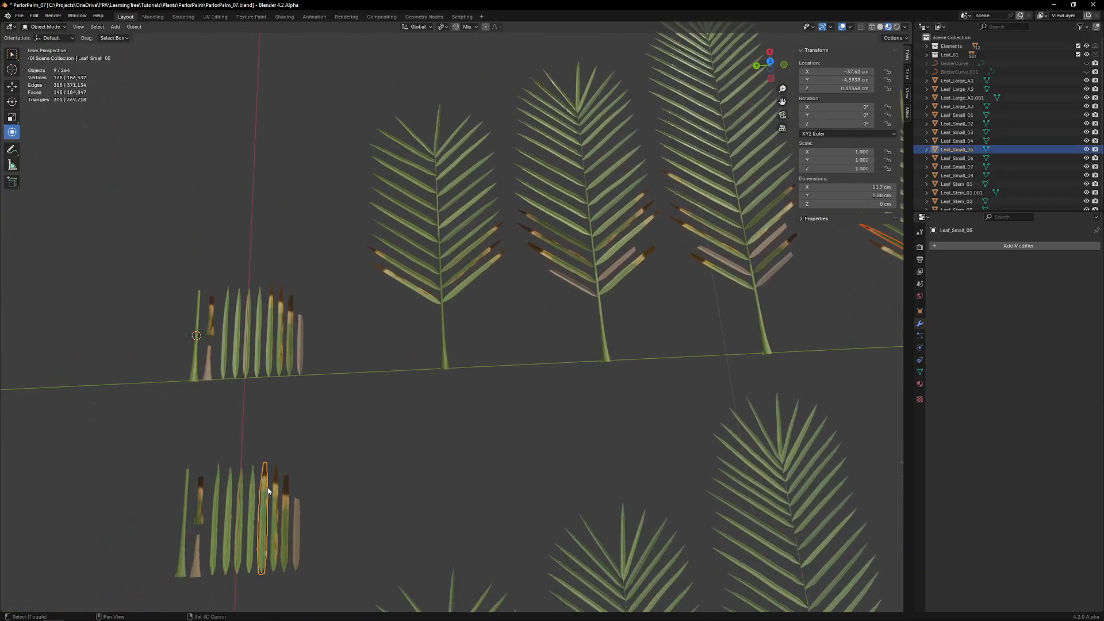
{"action": "key", "text": "ctrl+l"}
{"action": "left_click", "coordinate": [329, 469]}
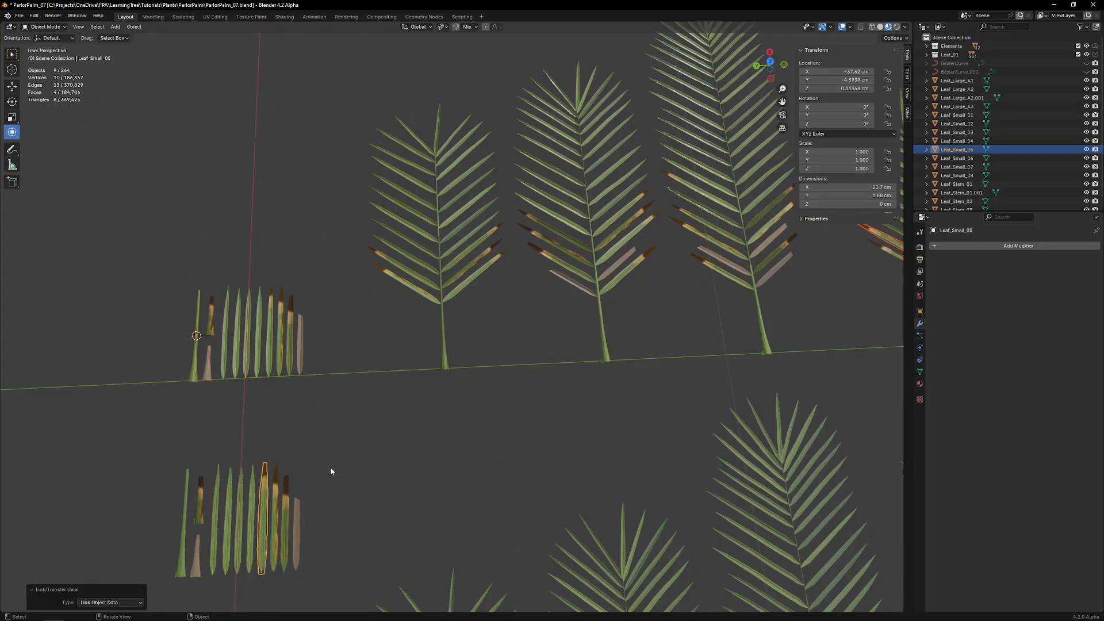
Step: Try to link Leaf_Stem_01's object data to the stem bases of the three duplicated fronds, and undo it
{"action": "scroll", "coordinate": [443, 441], "scroll_direction": "down", "scroll_amount": 3}
{"action": "middle_click_drag", "start_coordinate": [566, 389], "coordinate": [519, 431], "text": "shift"}
{"action": "left_click", "coordinate": [592, 374]}
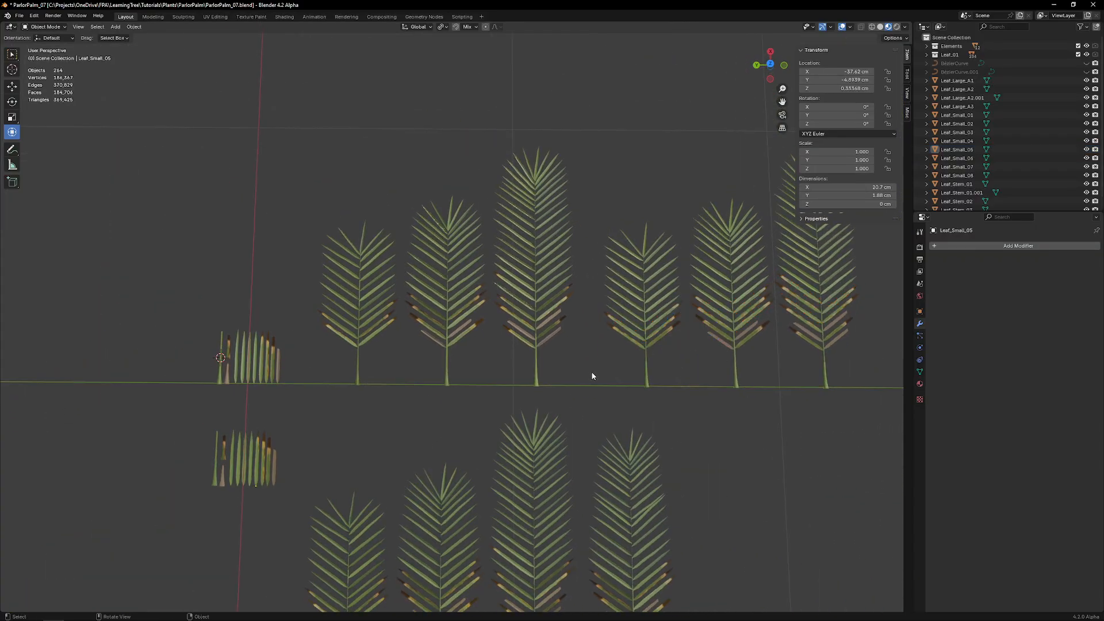
{"action": "middle_click_drag", "start_coordinate": [661, 380], "coordinate": [592, 335], "text": "shift"}
{"action": "scroll", "coordinate": [608, 328], "scroll_direction": "up", "scroll_amount": 2}
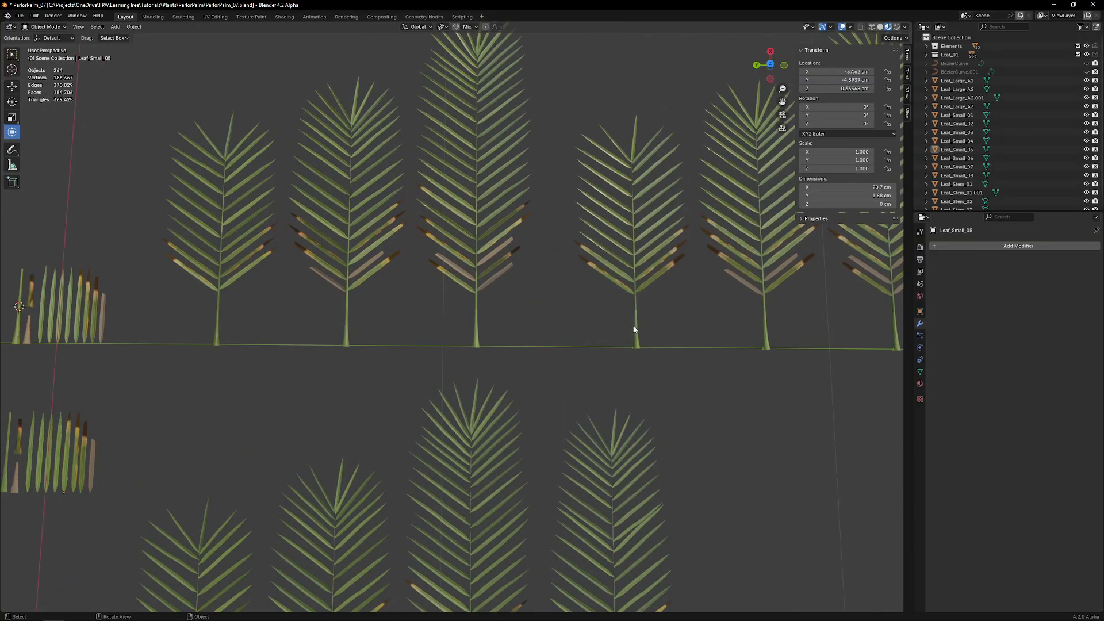
{"action": "left_click", "coordinate": [635, 331]}
{"action": "left_click", "coordinate": [767, 344], "text": "shift"}
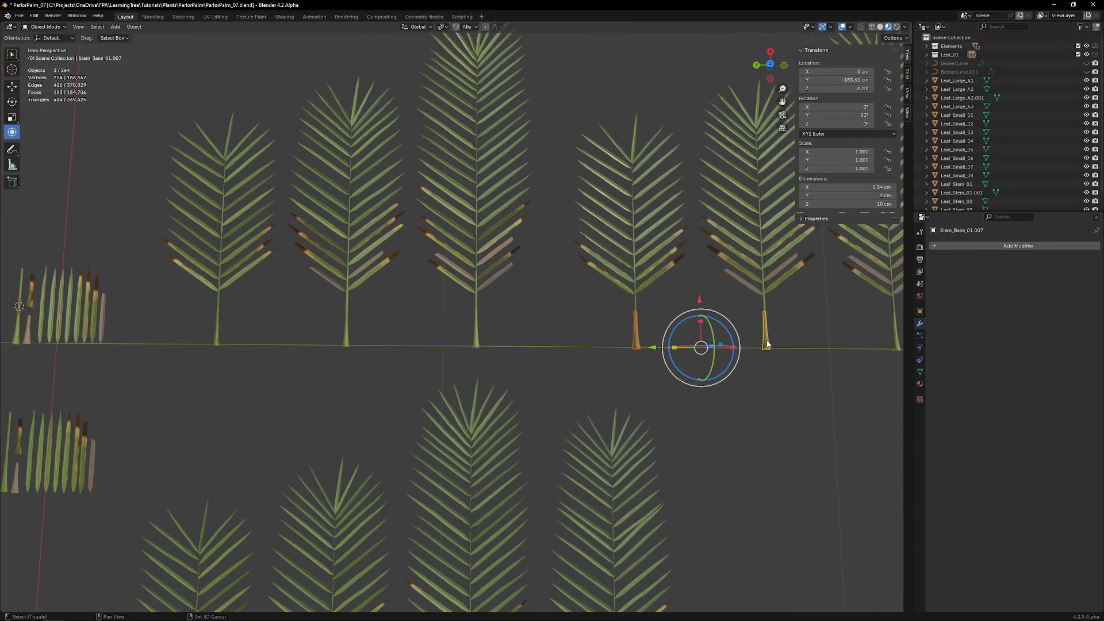
{"action": "left_click", "coordinate": [896, 340], "text": "shift"}
{"action": "scroll", "coordinate": [185, 412], "scroll_direction": "down", "scroll_amount": 1}
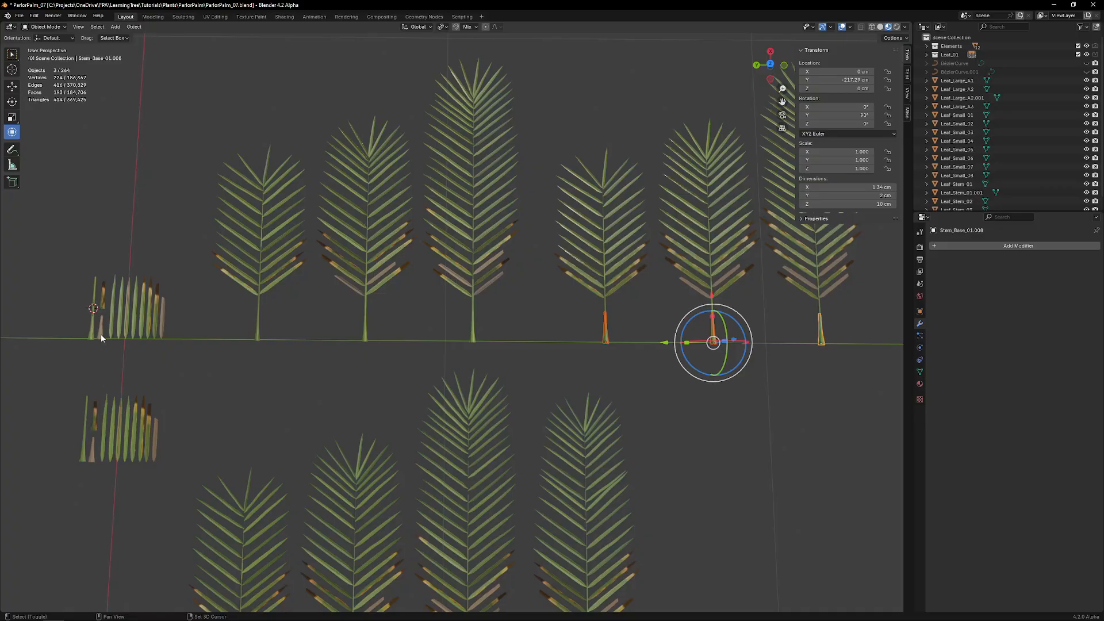
{"action": "left_click", "coordinate": [82, 457], "text": "shift"}
{"action": "key", "text": "ctrl+l"}
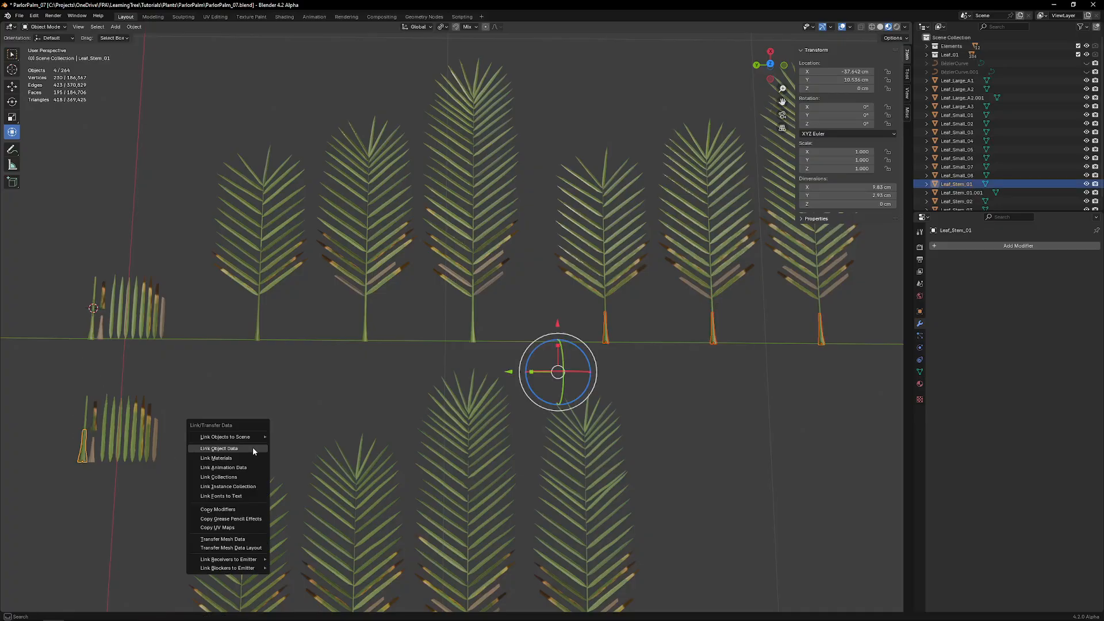
{"action": "left_click", "coordinate": [253, 448]}
{"action": "middle_click_drag", "start_coordinate": [272, 428], "coordinate": [279, 411]}
{"action": "key", "text": "ctrl+z"}
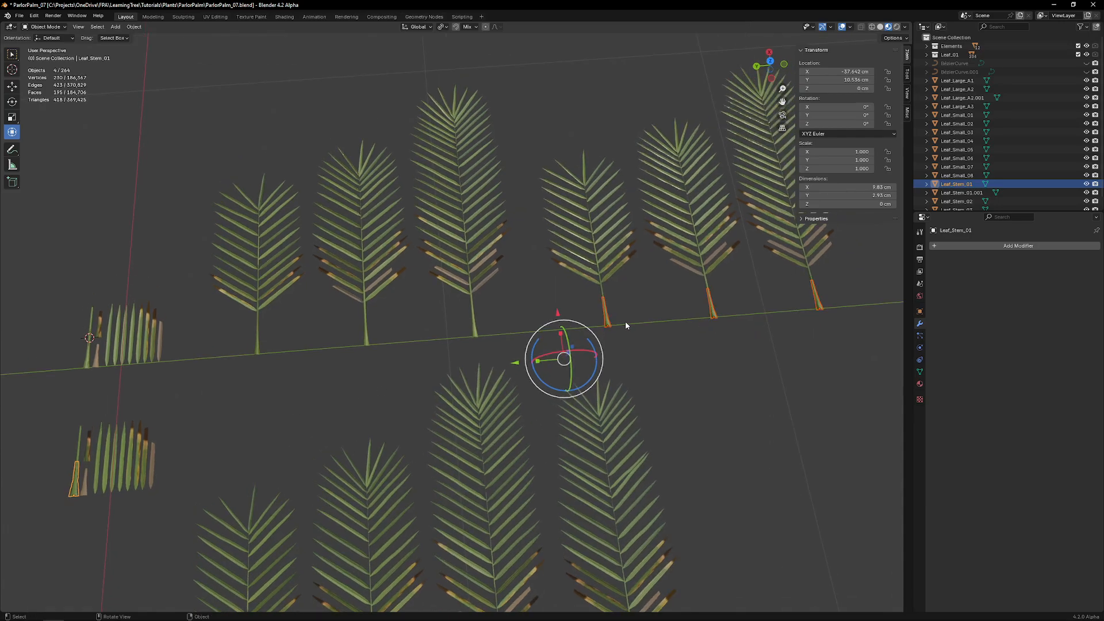
{"action": "left_click", "coordinate": [606, 315]}
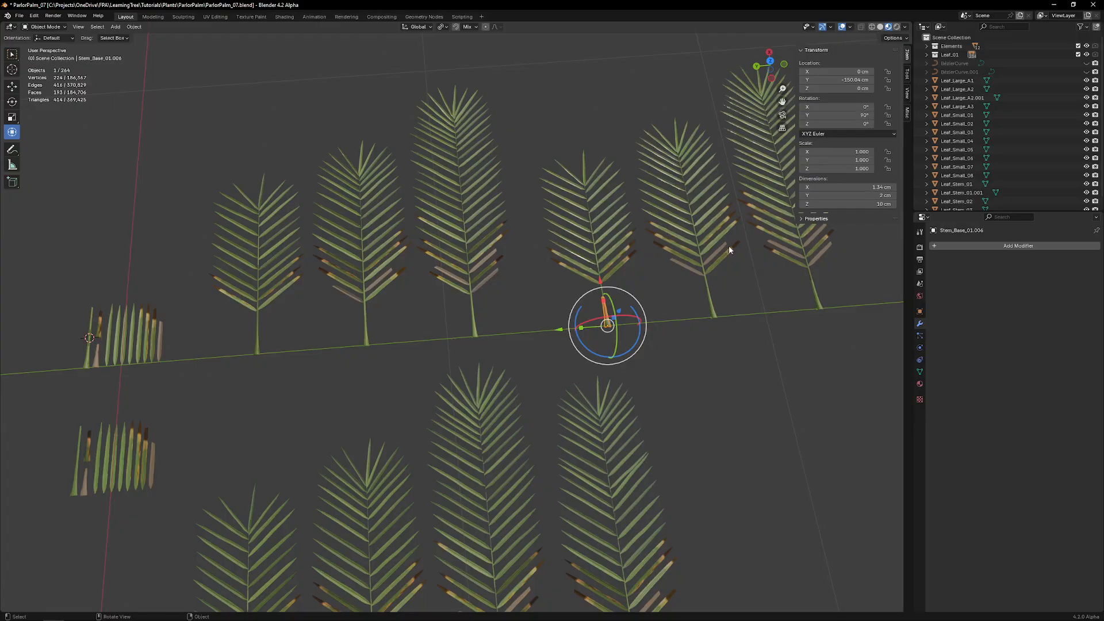
{"action": "left_click", "coordinate": [716, 314]}
{"action": "left_click", "coordinate": [818, 302]}
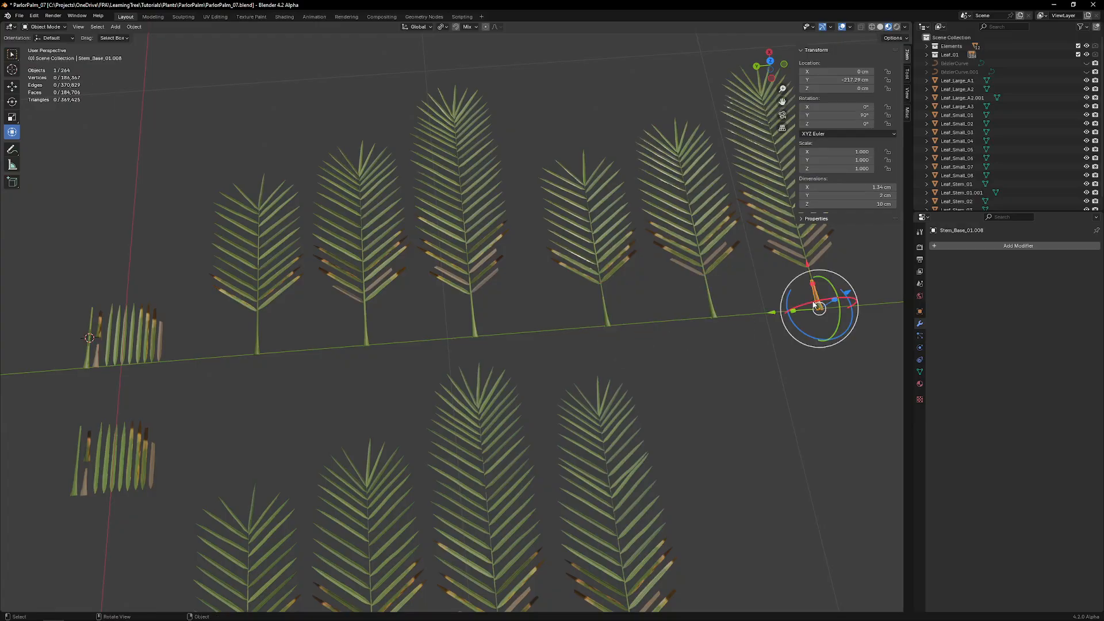
{"action": "left_click", "coordinate": [713, 314], "text": "shift"}
{"action": "left_click", "coordinate": [608, 318], "text": "shift"}
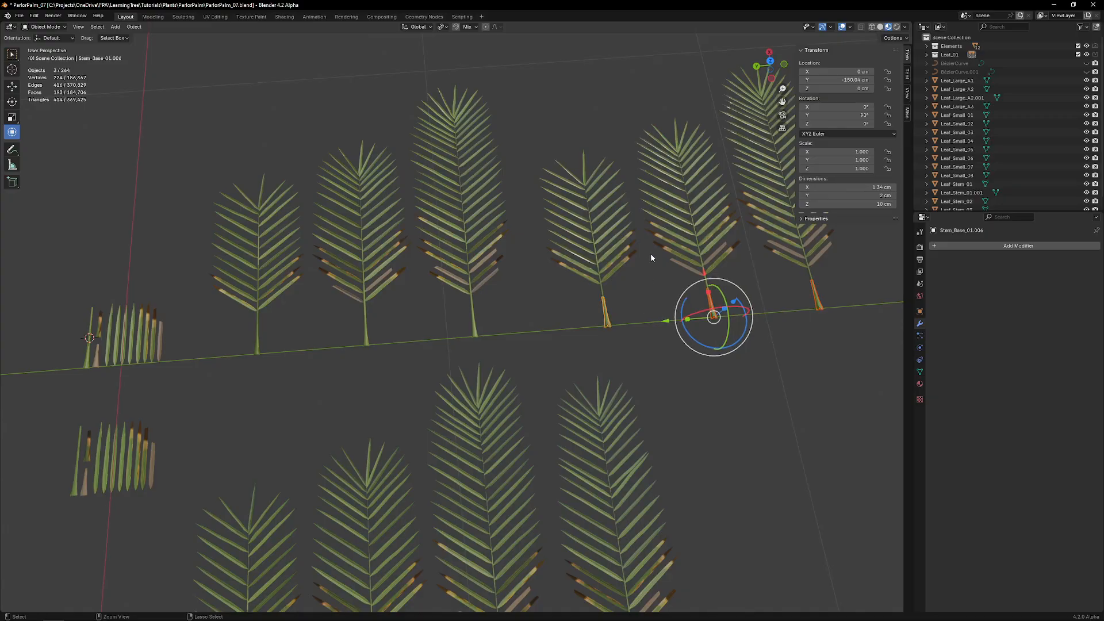
{"action": "left_click", "coordinate": [603, 292]}
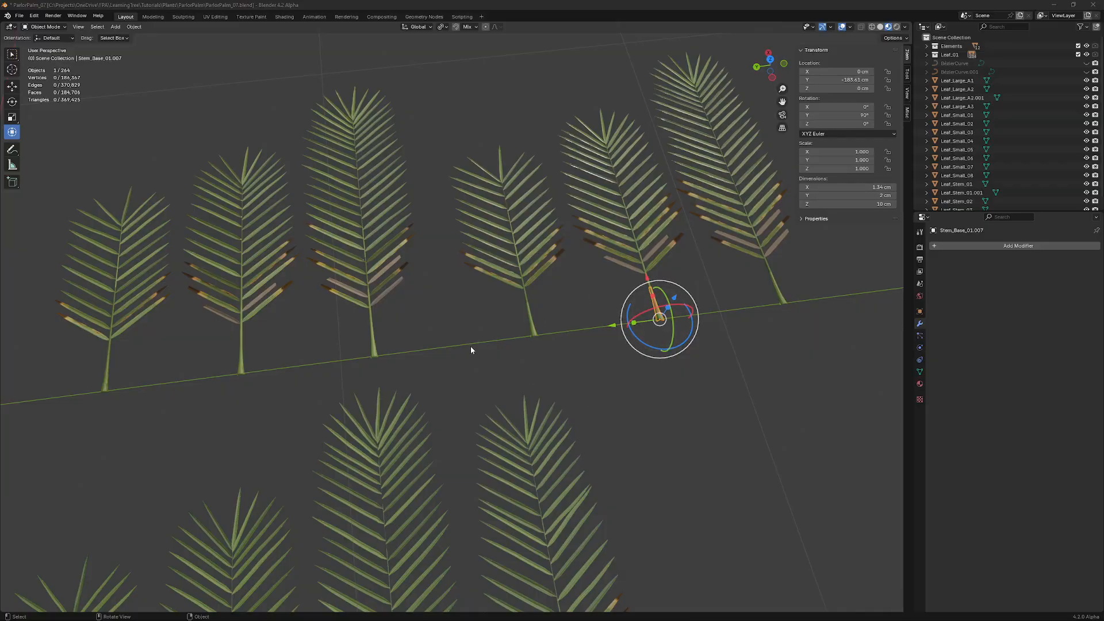
Step: Select all leaflets, stems and stem bases of the three duplicated fronds
{"action": "scroll", "coordinate": [574, 227], "scroll_direction": "down", "scroll_amount": 1}
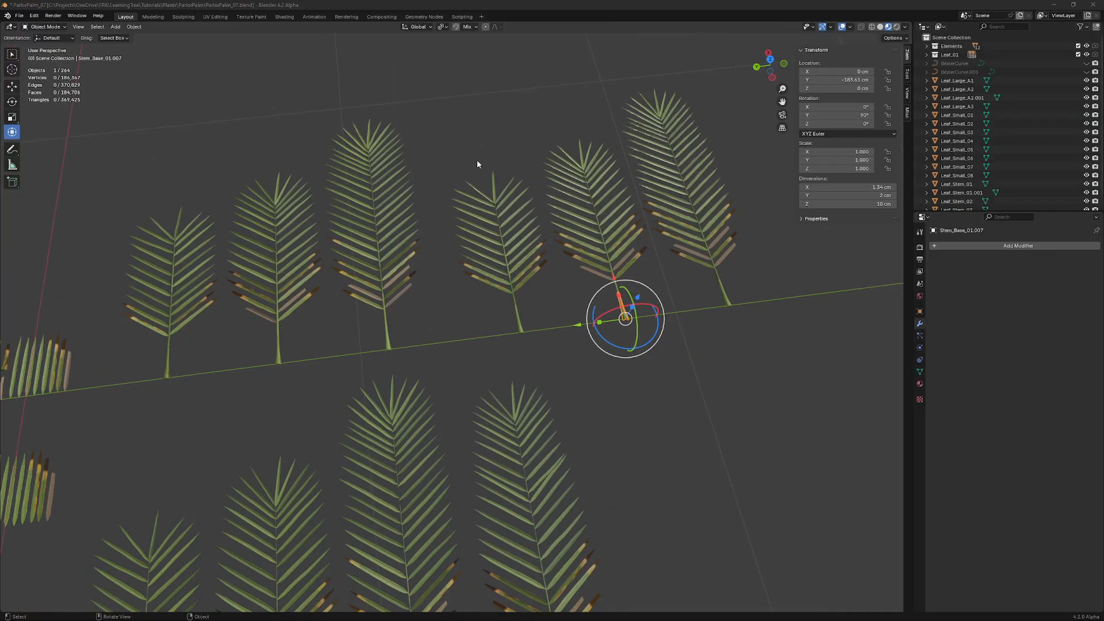
{"action": "left_click_drag", "start_coordinate": [477, 161], "coordinate": [519, 308]}
{"action": "left_click_drag", "start_coordinate": [564, 162], "coordinate": [603, 265], "text": "shift"}
{"action": "left_click_drag", "start_coordinate": [648, 337], "coordinate": [598, 262], "text": "shift"}
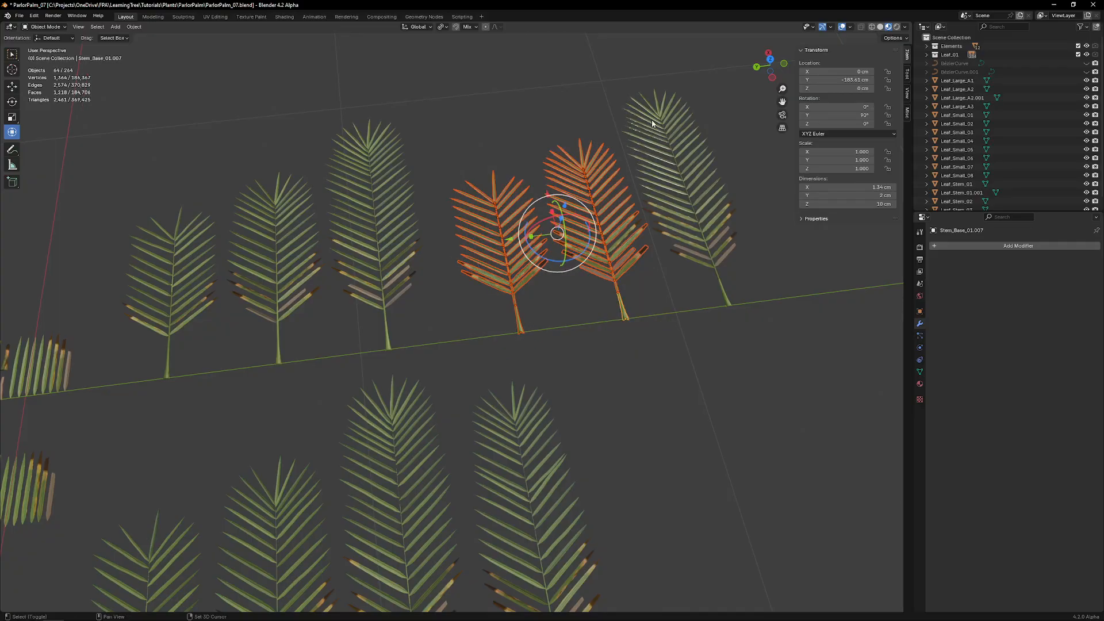
{"action": "left_click_drag", "start_coordinate": [644, 101], "coordinate": [660, 130], "text": "shift"}
{"action": "left_click_drag", "start_coordinate": [755, 338], "coordinate": [683, 199], "text": "shift"}
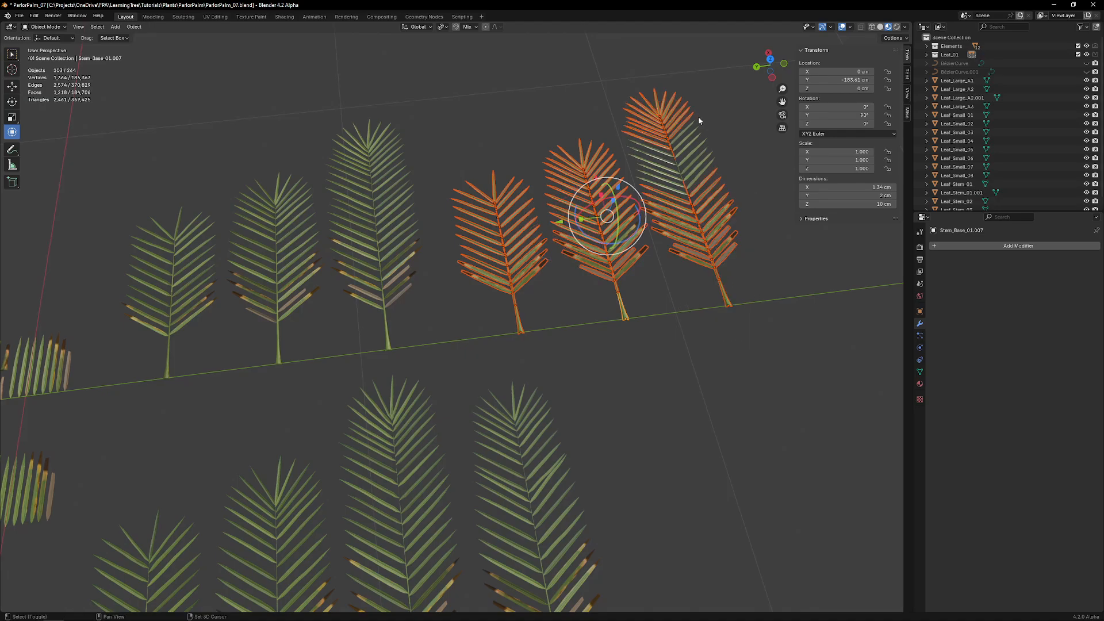
{"action": "left_click_drag", "start_coordinate": [715, 117], "coordinate": [669, 204], "text": "shift"}
{"action": "left_click_drag", "start_coordinate": [707, 80], "coordinate": [677, 181], "text": "shift"}
Step: Deselect the leaflets of the three duplicated fronds in top view, keeping only their stems and stem bases selected
{"action": "middle_click_drag", "start_coordinate": [723, 154], "coordinate": [396, 194]}
{"action": "left_click_drag", "start_coordinate": [396, 183], "coordinate": [454, 414], "text": "ctrl"}
{"action": "left_click_drag", "start_coordinate": [507, 194], "coordinate": [461, 423], "text": "ctrl"}
{"action": "left_click_drag", "start_coordinate": [490, 217], "coordinate": [434, 250], "text": "ctrl"}
{"action": "left_click_drag", "start_coordinate": [512, 162], "coordinate": [543, 379], "text": "ctrl"}
{"action": "left_click_drag", "start_coordinate": [593, 144], "coordinate": [578, 382], "text": "ctrl"}
{"action": "left_click_drag", "start_coordinate": [583, 174], "coordinate": [550, 214], "text": "ctrl"}
{"action": "left_click_drag", "start_coordinate": [619, 92], "coordinate": [645, 377], "text": "ctrl"}
{"action": "left_click_drag", "start_coordinate": [723, 75], "coordinate": [675, 386], "text": "ctrl"}
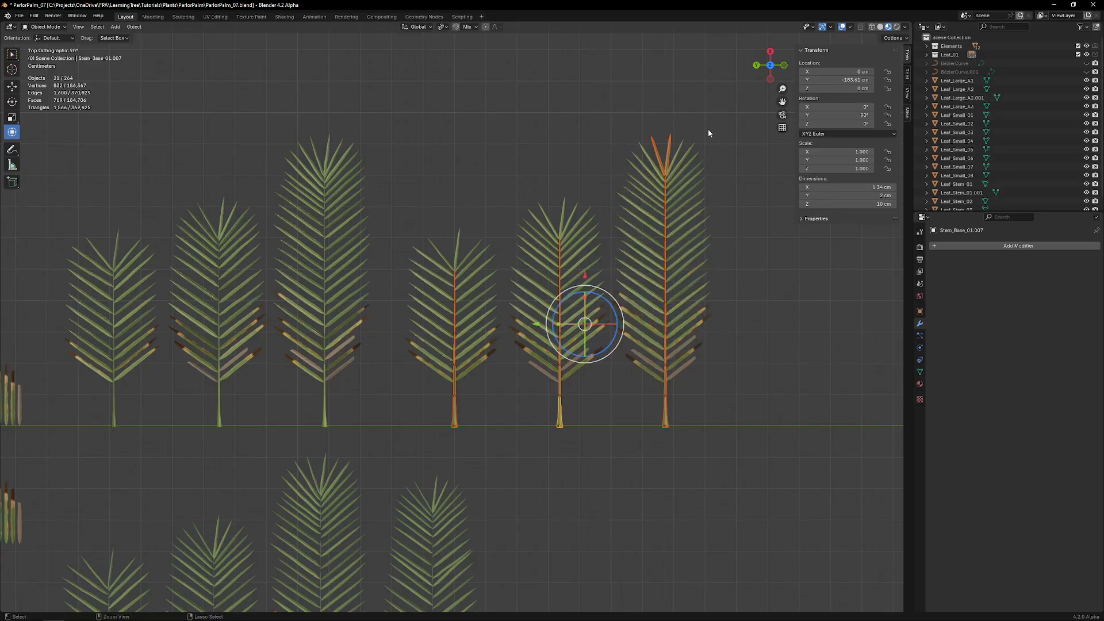
Step: Try to apply the rotation and scale of the selected stems and stem bases
{"action": "key", "text": "ctrl+a"}
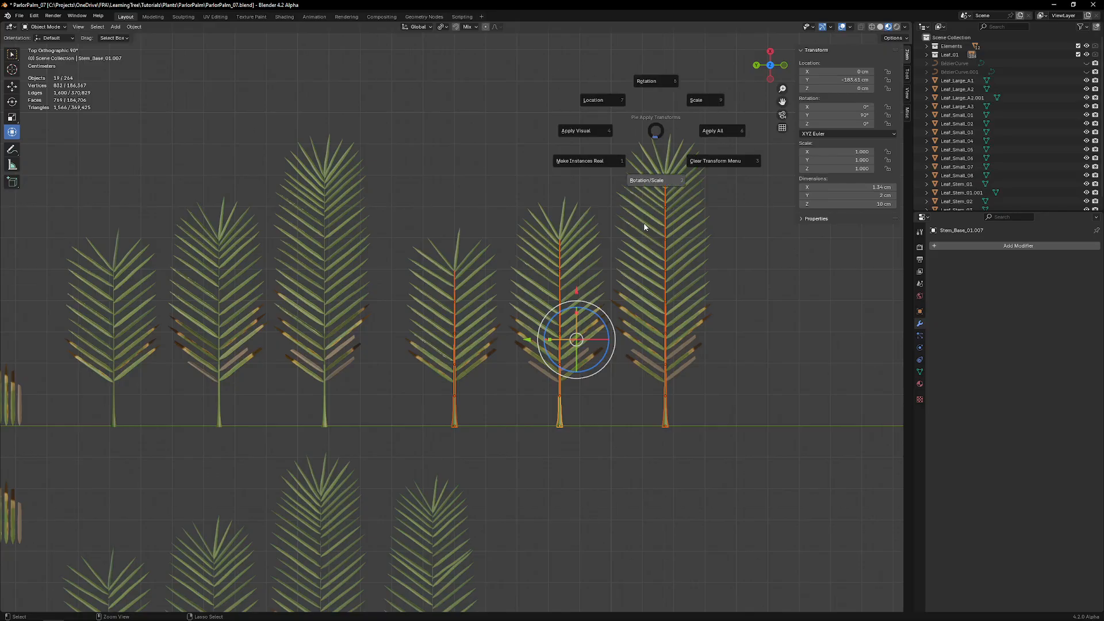
{"action": "left_click", "coordinate": [644, 224]}
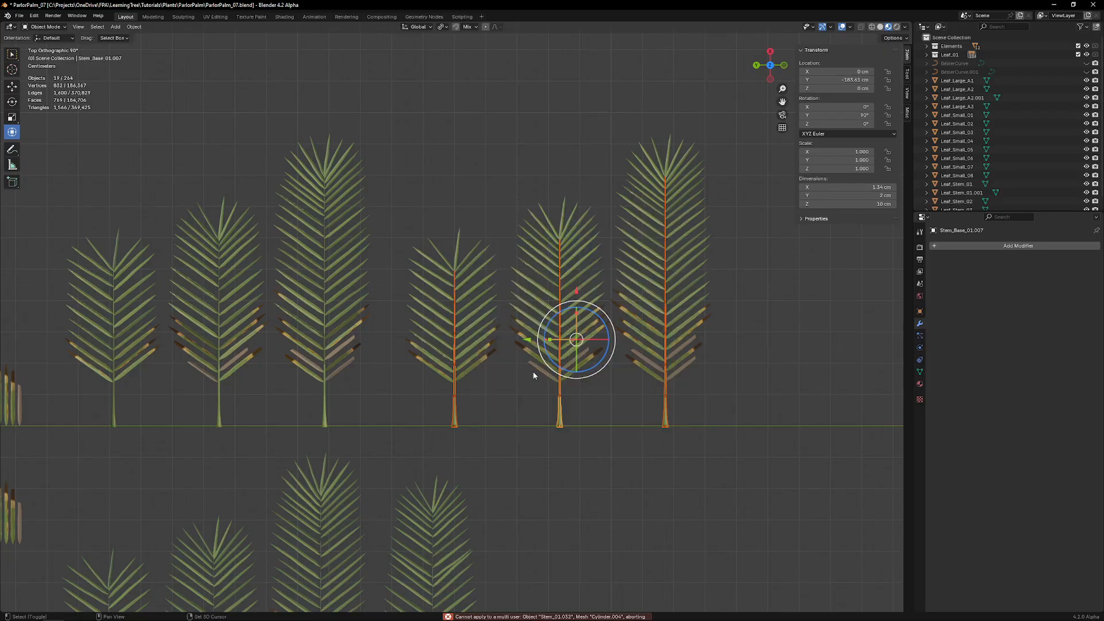
{"action": "middle_click_drag", "start_coordinate": [501, 433], "coordinate": [511, 414], "text": "shift"}
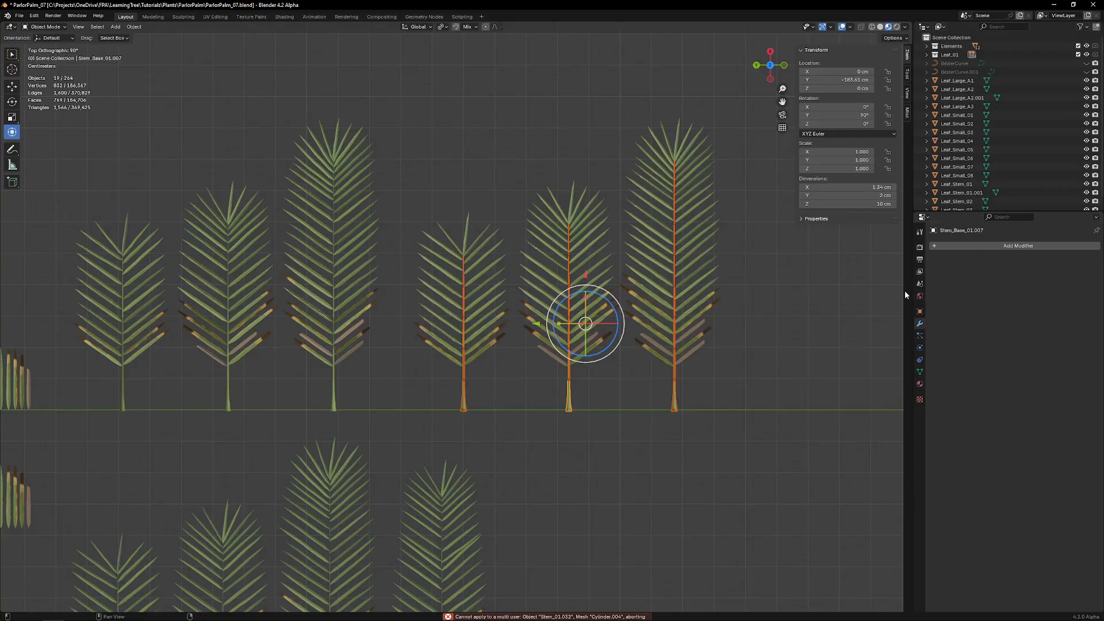
{"action": "scroll", "coordinate": [578, 406], "scroll_direction": "up", "scroll_amount": 3}
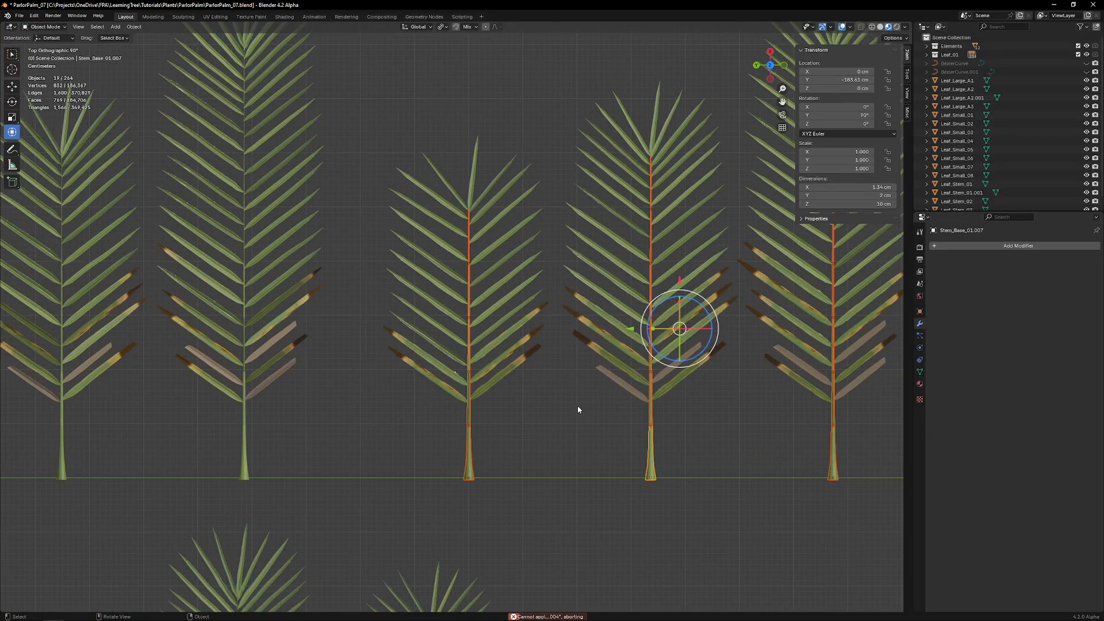
{"action": "scroll", "coordinate": [578, 406], "scroll_direction": "down", "scroll_amount": 4}
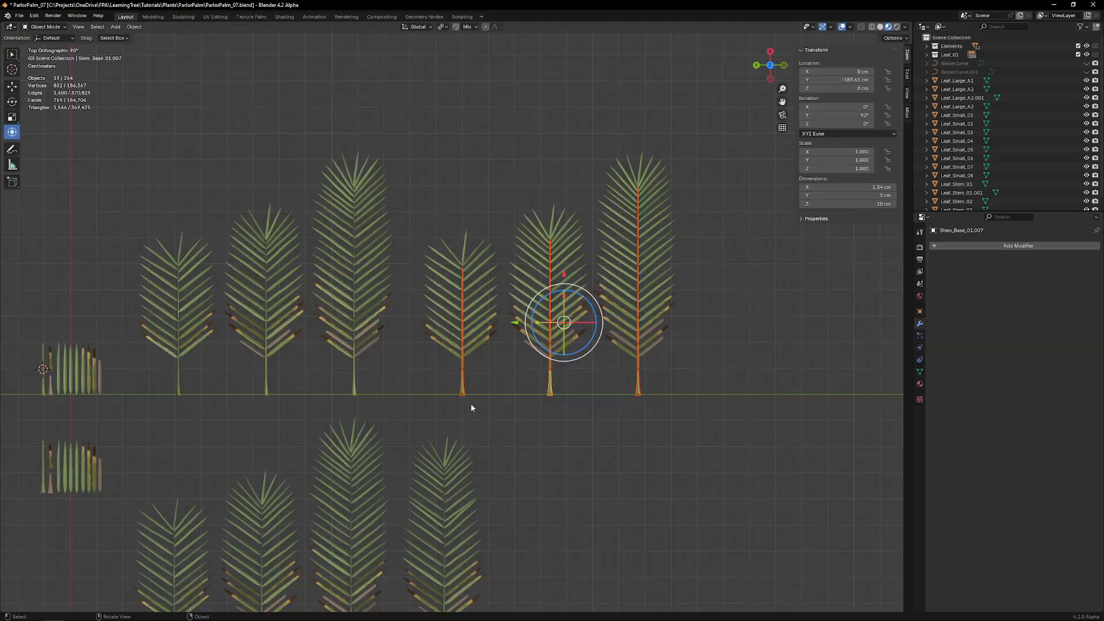
{"action": "scroll", "coordinate": [476, 407], "scroll_direction": "up", "scroll_amount": 3}
{"action": "scroll", "coordinate": [476, 407], "scroll_direction": "down", "scroll_amount": 3}
{"action": "middle_click_drag", "start_coordinate": [291, 433], "coordinate": [327, 411], "text": "shift"}
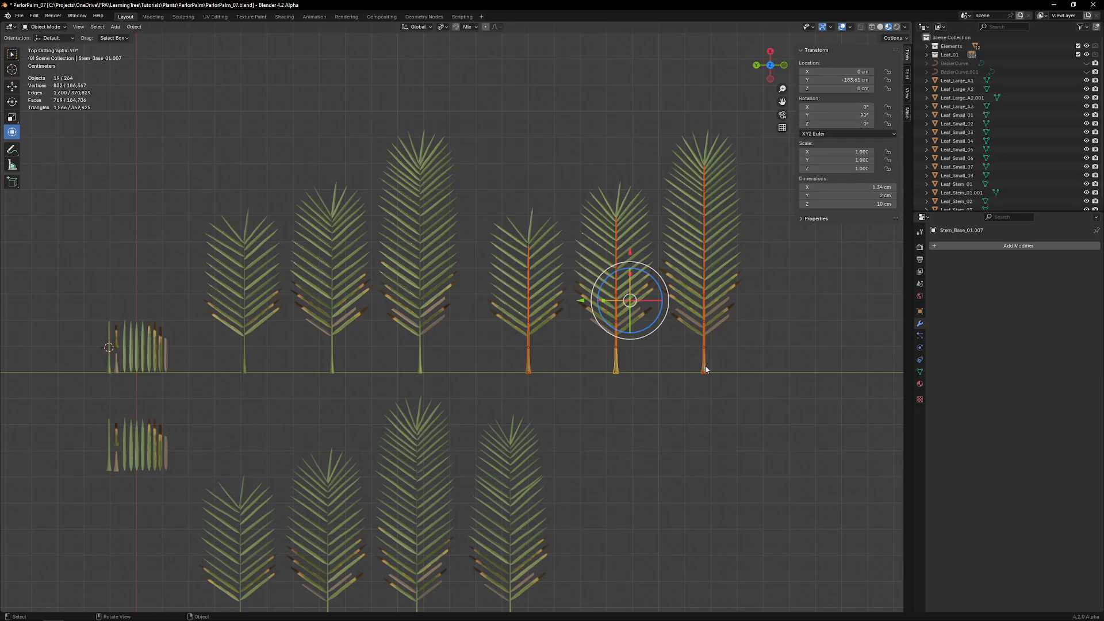
Step: Link Leaf_Stem_01's object data to the stem bases of the three duplicated fronds
{"action": "middle_click_drag", "start_coordinate": [631, 348], "coordinate": [609, 379]}
{"action": "scroll", "coordinate": [460, 319], "scroll_direction": "up", "scroll_amount": 1}
{"action": "left_click", "coordinate": [543, 373]}
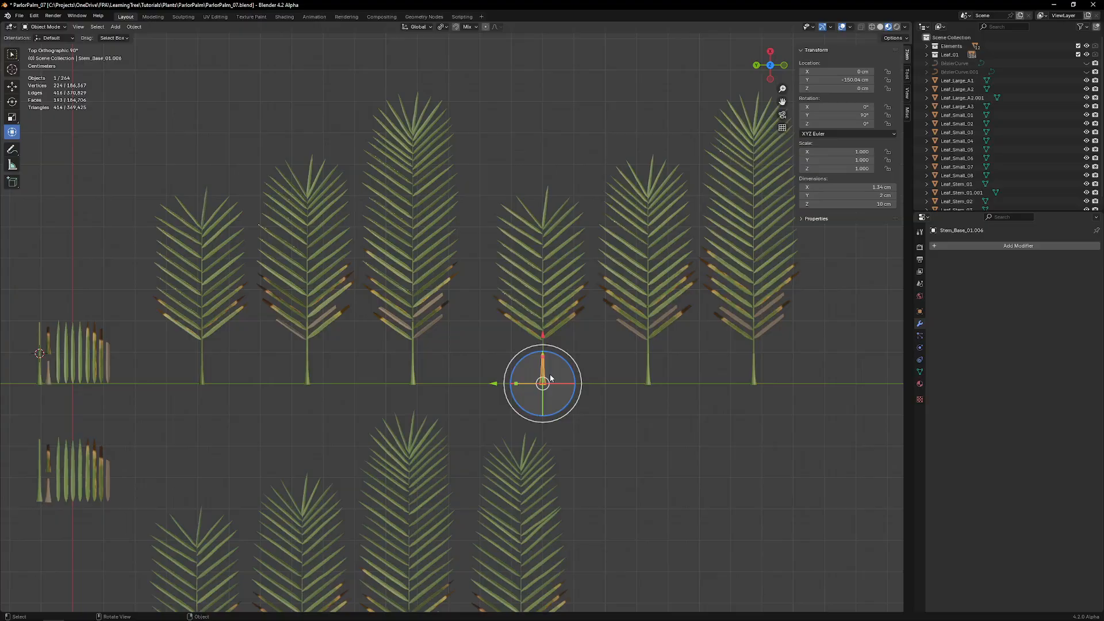
{"action": "left_click_drag", "start_coordinate": [838, 406], "coordinate": [530, 375]}
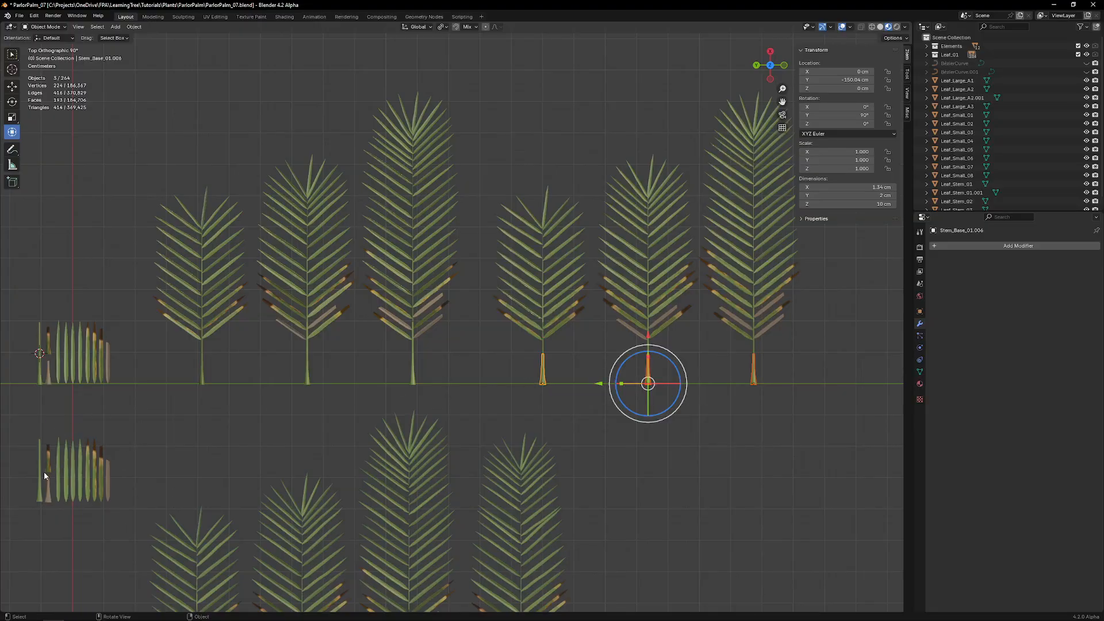
{"action": "left_click", "coordinate": [45, 497], "text": "shift"}
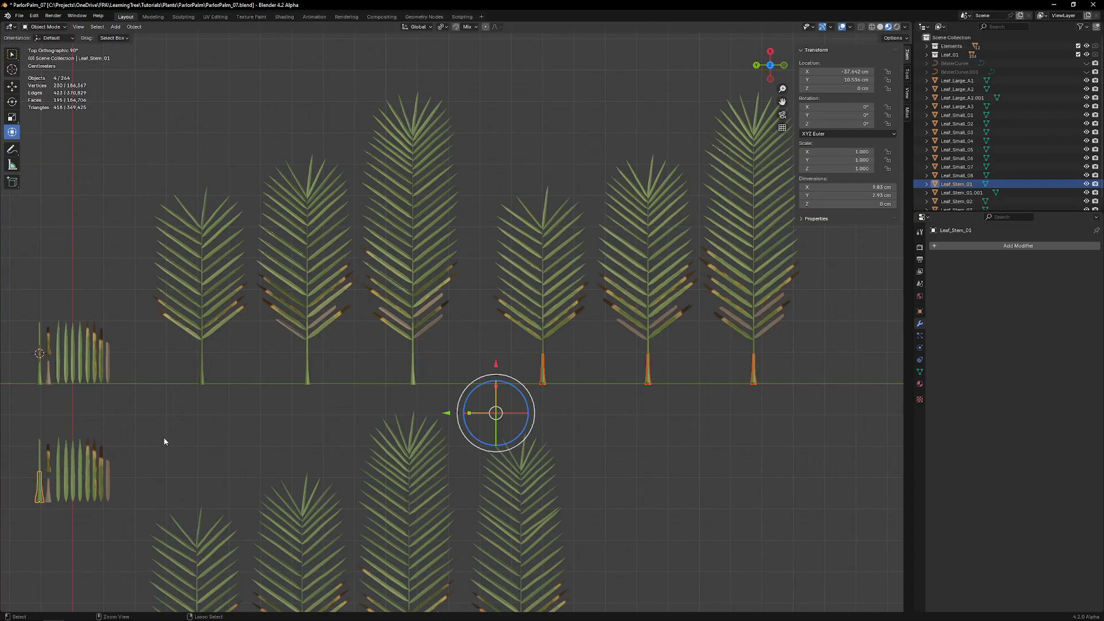
{"action": "key", "text": "ctrl+l"}
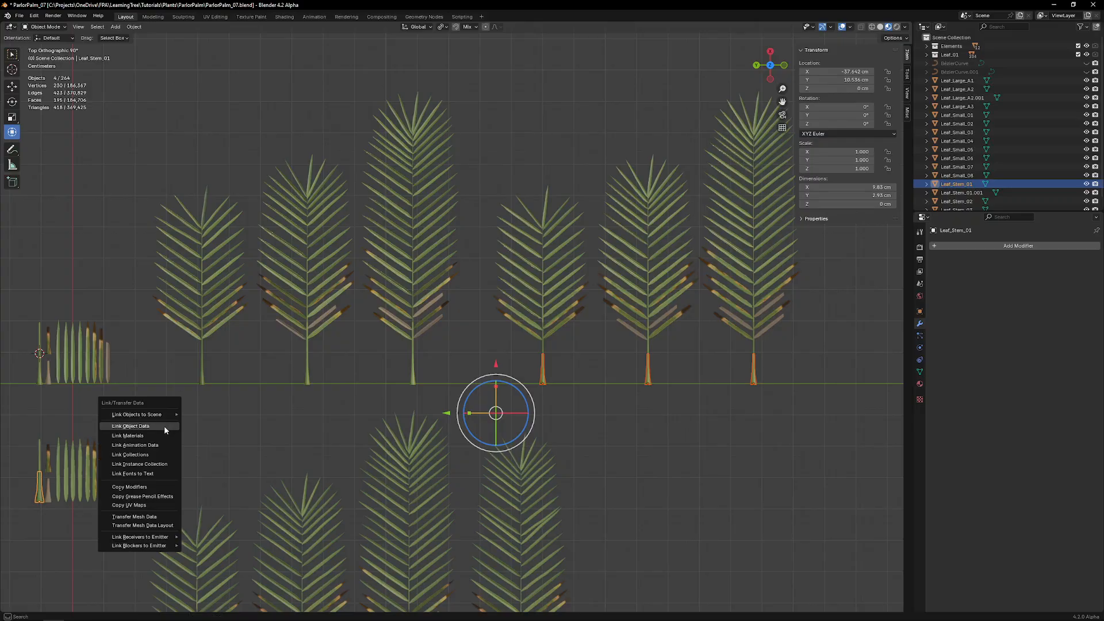
{"action": "left_click", "coordinate": [164, 426]}
Step: Rotate the linked stem bases and the Leaf_Stem_01 card by -90° about the global Y axis
{"action": "middle_click_drag", "start_coordinate": [552, 403], "coordinate": [583, 368]}
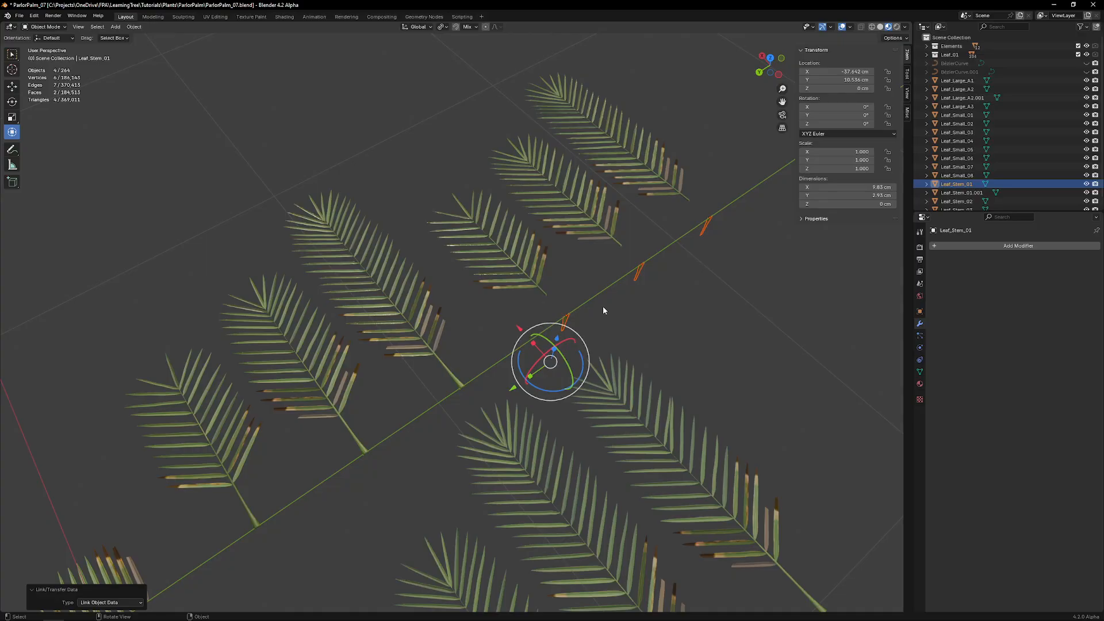
{"action": "type", "text": "ry90"}
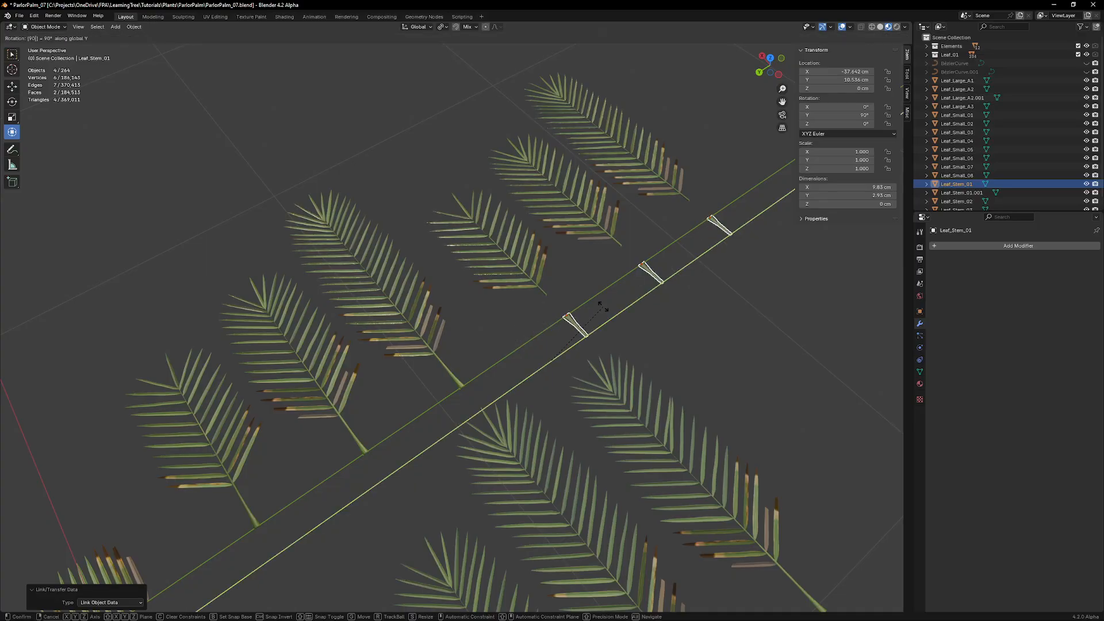
{"action": "type", "text": "-"}
{"action": "key", "text": "Return"}
Step: Select the upper stem segments of the three duplicated fronds in top view, leaving their leaflets and stem bases unselected
{"action": "mouse_move", "coordinate": [609, 302]}
{"action": "middle_mouse_down"}
{"action": "mouse_move", "coordinate": [581, 325]}
{"action": "mouse_move", "coordinate": [655, 326]}
{"action": "mouse_move", "coordinate": [603, 323]}
{"action": "middle_mouse_up"}
{"action": "scroll", "coordinate": [581, 326], "scroll_direction": "up", "scroll_amount": 3}
{"action": "scroll", "coordinate": [598, 329], "scroll_direction": "down", "scroll_amount": 3}
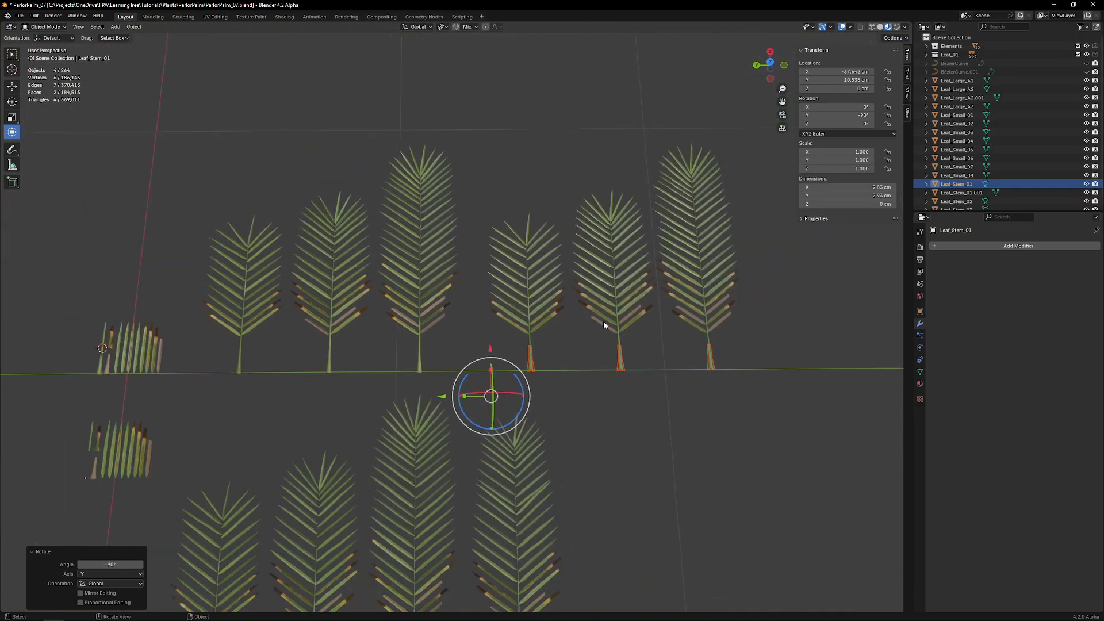
{"action": "left_click_drag", "start_coordinate": [486, 210], "coordinate": [538, 327]}
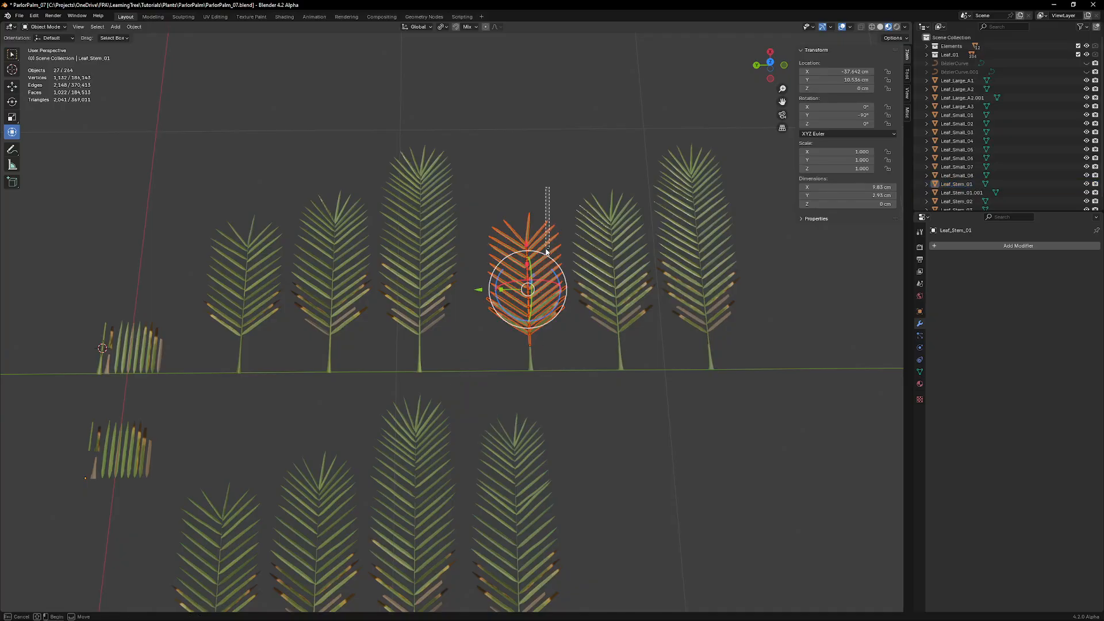
{"action": "middle_click_drag", "start_coordinate": [545, 339], "coordinate": [532, 247], "text": "alt"}
{"action": "left_click_drag", "start_coordinate": [502, 171], "coordinate": [516, 334], "text": "ctrl"}
{"action": "left_click_drag", "start_coordinate": [561, 185], "coordinate": [517, 246], "text": "ctrl"}
{"action": "left_click_drag", "start_coordinate": [604, 154], "coordinate": [629, 182]}
{"action": "left_click_drag", "start_coordinate": [567, 144], "coordinate": [596, 355], "text": "ctrl"}
{"action": "left_click_drag", "start_coordinate": [638, 178], "coordinate": [561, 196], "text": "ctrl"}
{"action": "mouse_move", "coordinate": [694, 104]}
{"action": "left_mouse_down", "text": "shift"}
{"action": "mouse_move", "coordinate": [706, 333]}
{"action": "mouse_move", "coordinate": [716, 331]}
{"action": "mouse_move", "coordinate": [716, 156]}
{"action": "left_mouse_up", "text": "shift"}
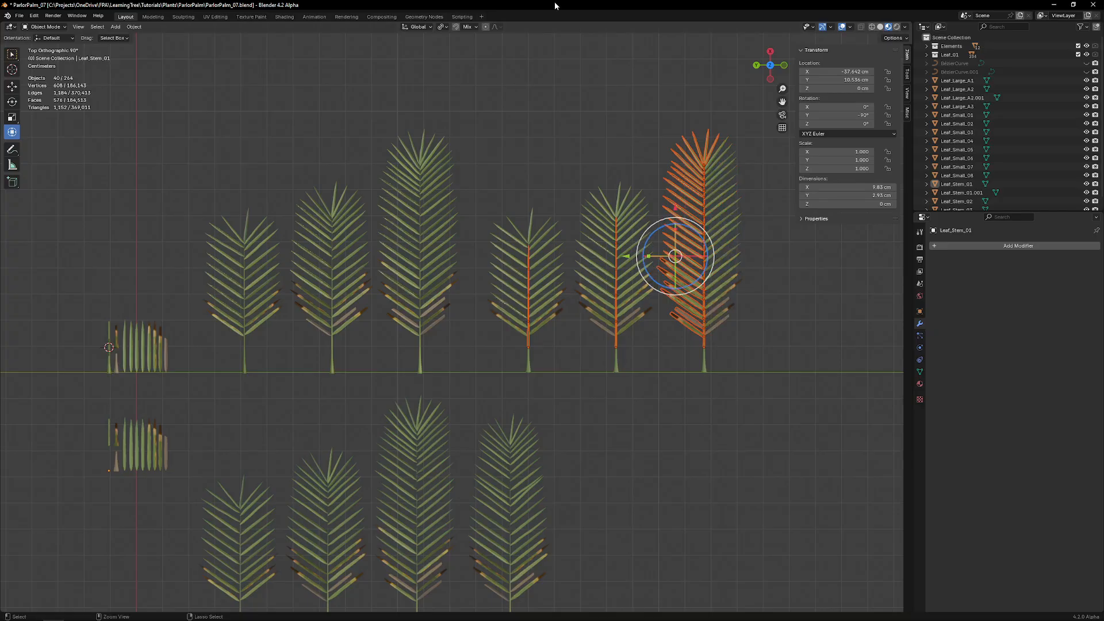
{"action": "left_click_drag", "start_coordinate": [667, 91], "coordinate": [695, 345], "text": "ctrl"}
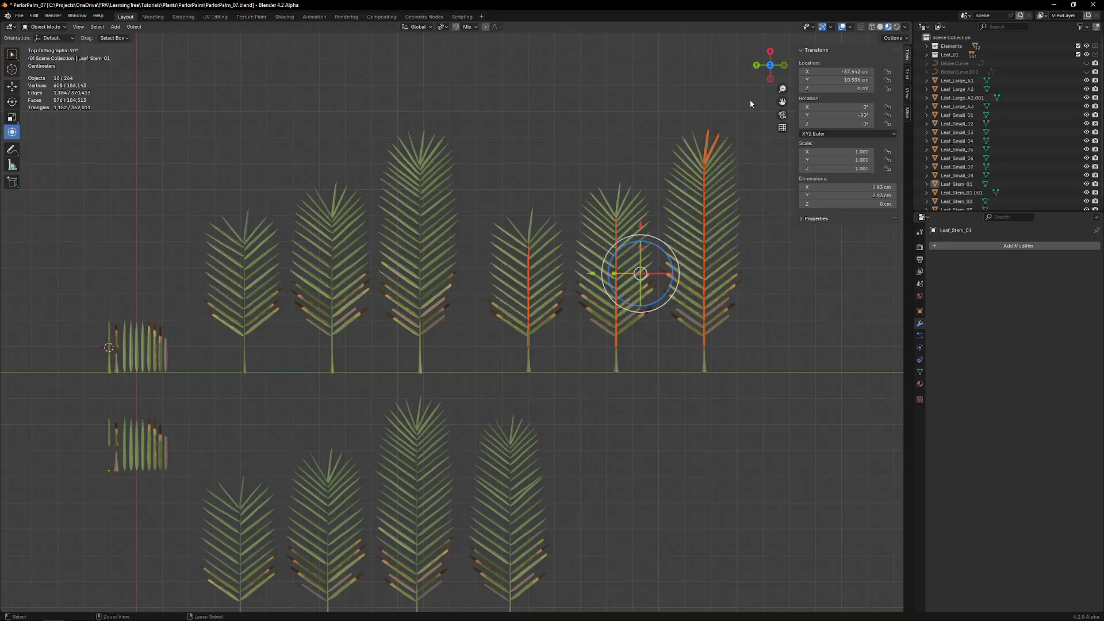
{"action": "left_click_drag", "start_coordinate": [750, 100], "coordinate": [699, 150], "text": "ctrl"}
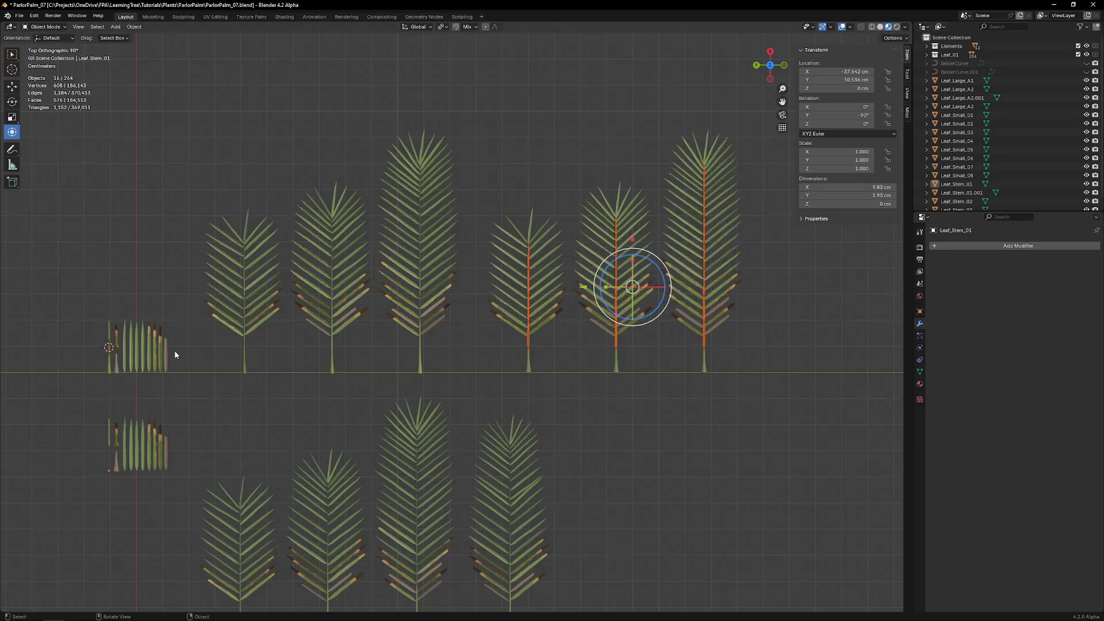
Step: Try isolating the selected stem segments and the Leaf_Stem_01.001 card in local view, and return to the full scene
{"action": "left_click", "coordinate": [108, 435], "text": "shift"}
{"action": "middle_click_drag", "start_coordinate": [108, 436], "coordinate": [161, 394]}
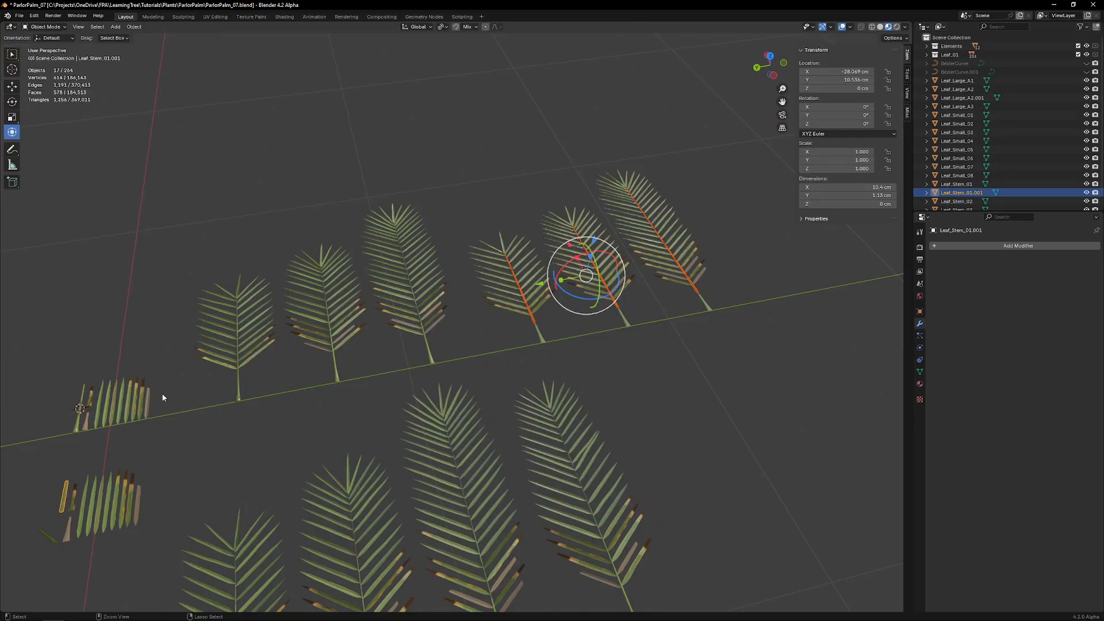
{"action": "key", "text": "f"}
{"action": "key", "text": "f"}
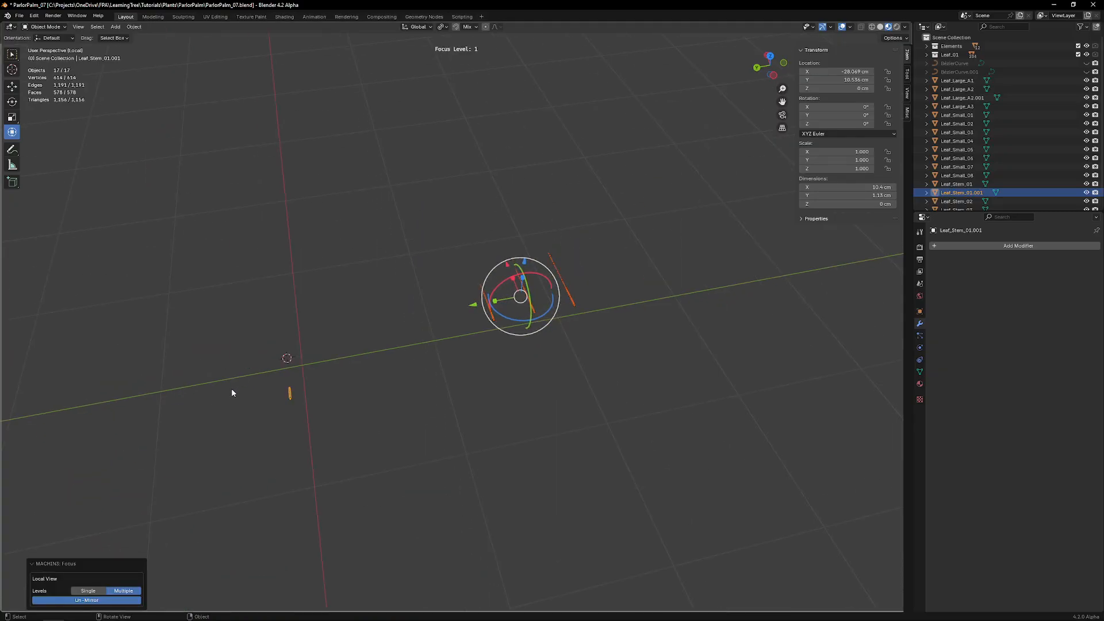
{"action": "scroll", "coordinate": [290, 393], "scroll_direction": "up", "scroll_amount": 4}
{"action": "middle_click_drag", "start_coordinate": [298, 392], "coordinate": [291, 415]}
{"action": "key", "text": "ctrl+z"}
{"action": "key", "text": "ctrl+z"}
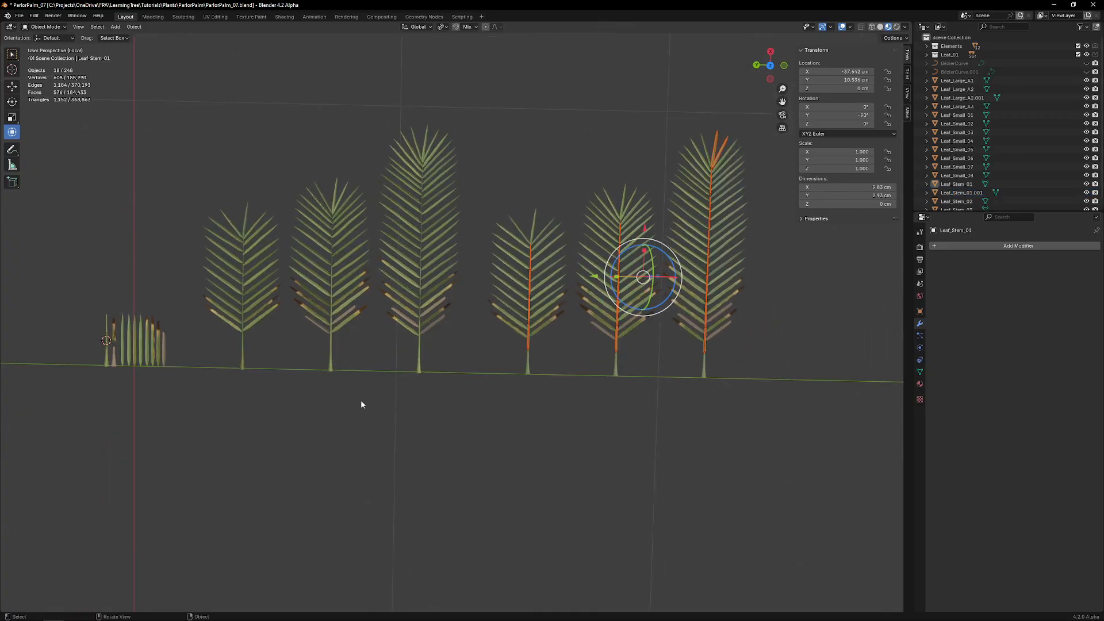
{"action": "middle_click_drag", "start_coordinate": [361, 399], "coordinate": [395, 328]}
{"action": "key", "text": "ctrl+f"}
{"action": "scroll", "coordinate": [381, 320], "scroll_direction": "down", "scroll_amount": 2}
Step: Exclude the remaining tip leaflets from the selection and link Leaf_Stem_01.001's object data to the duplicated fronds' stem segments
{"action": "left_click_drag", "start_coordinate": [664, 167], "coordinate": [608, 206], "text": "ctrl"}
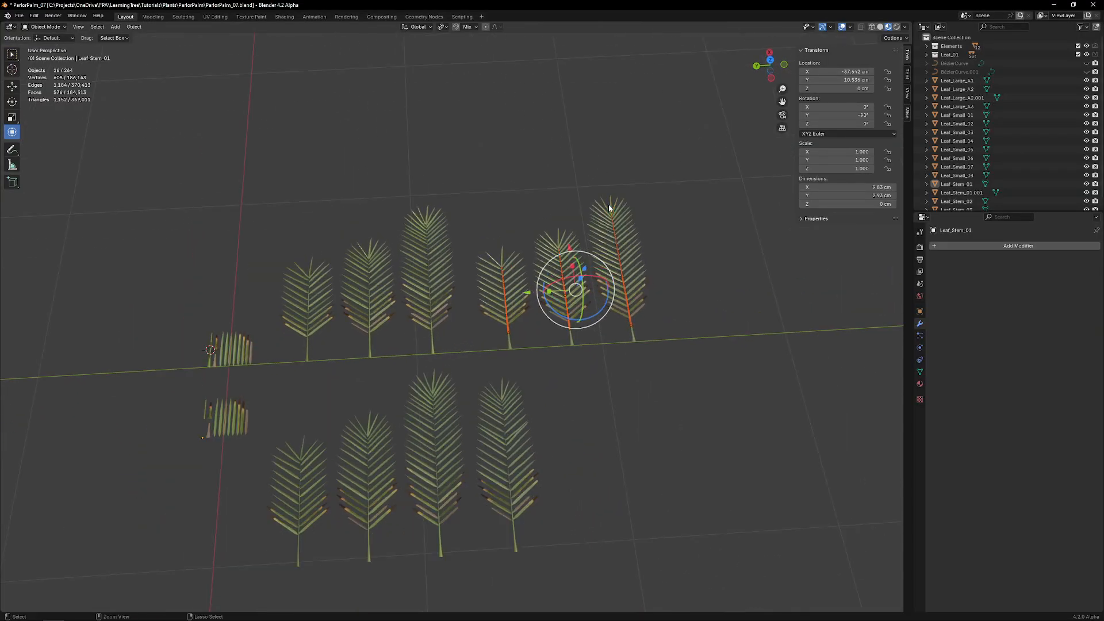
{"action": "left_click", "coordinate": [206, 417], "text": "shift"}
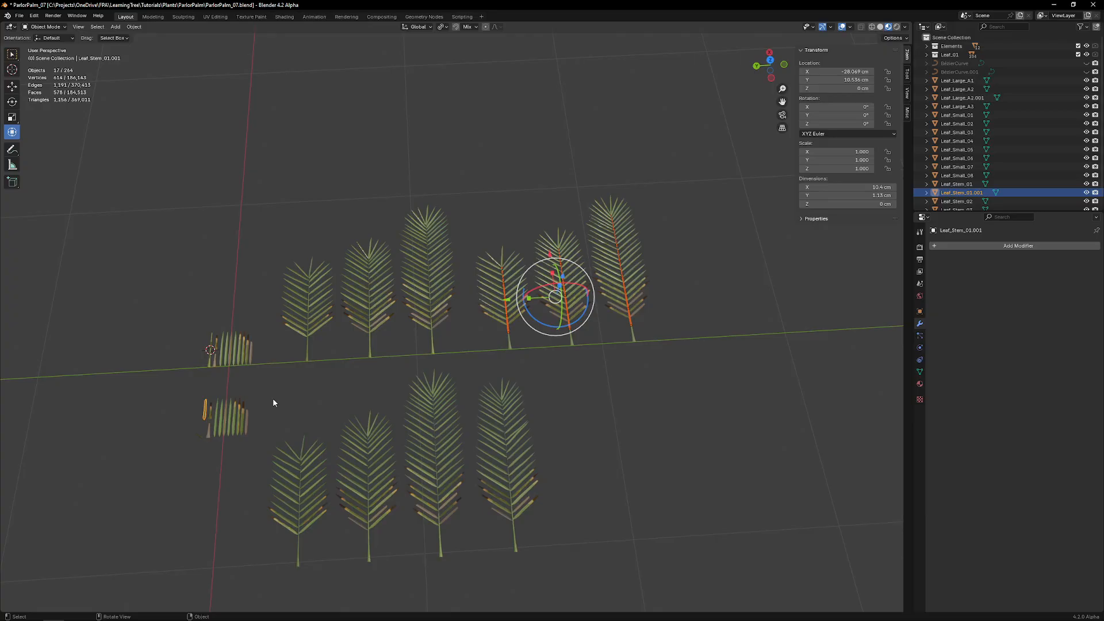
{"action": "key", "text": "ctrl+l"}
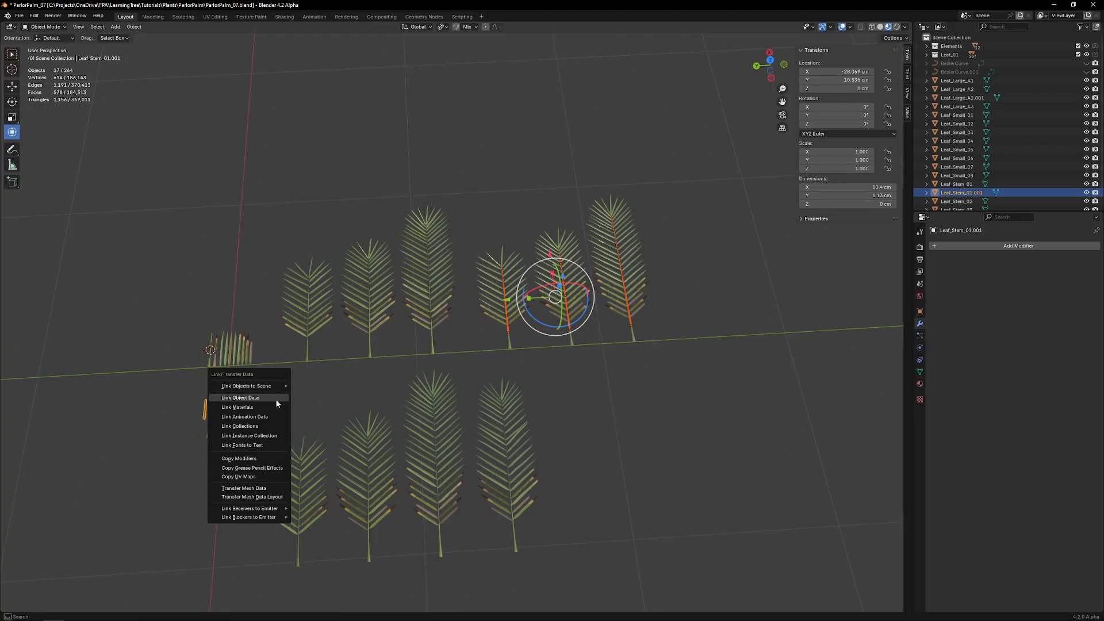
{"action": "left_click", "coordinate": [275, 398]}
Step: Rotate only the fronds' linked stem segments by -90° about the global Y axis, leaving the source card out of the selection
{"action": "left_click", "coordinate": [206, 409], "text": "shift"}
{"action": "scroll", "coordinate": [559, 338], "scroll_direction": "up", "scroll_amount": 1}
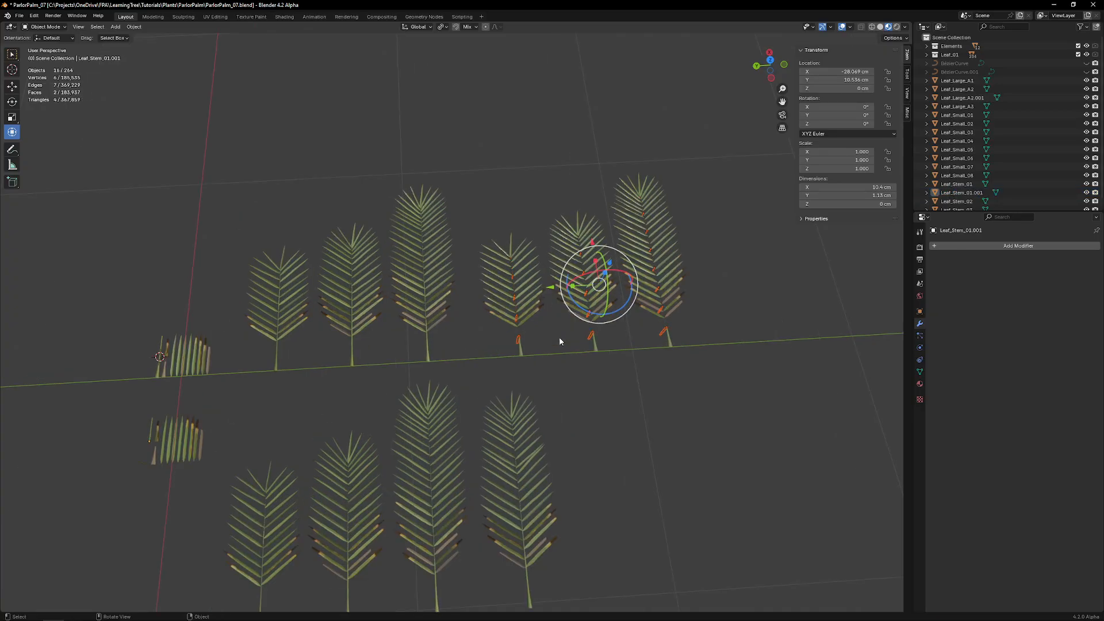
{"action": "key", "text": "r"}
{"action": "key", "text": "y"}
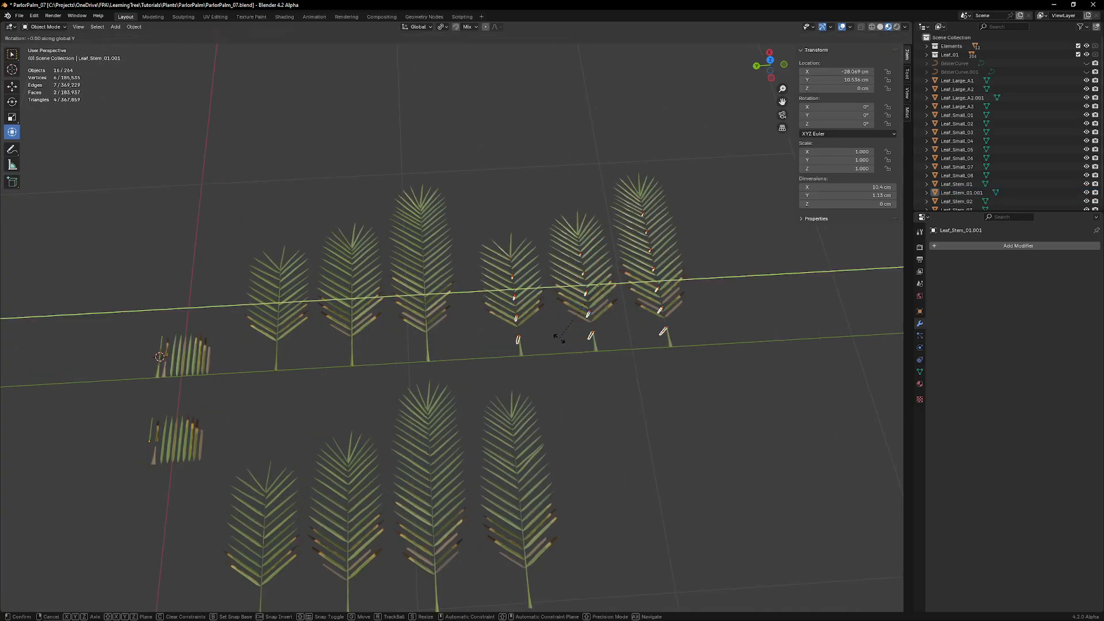
{"action": "key", "text": "9"}
{"action": "key", "text": "0"}
{"action": "key", "text": "Return"}
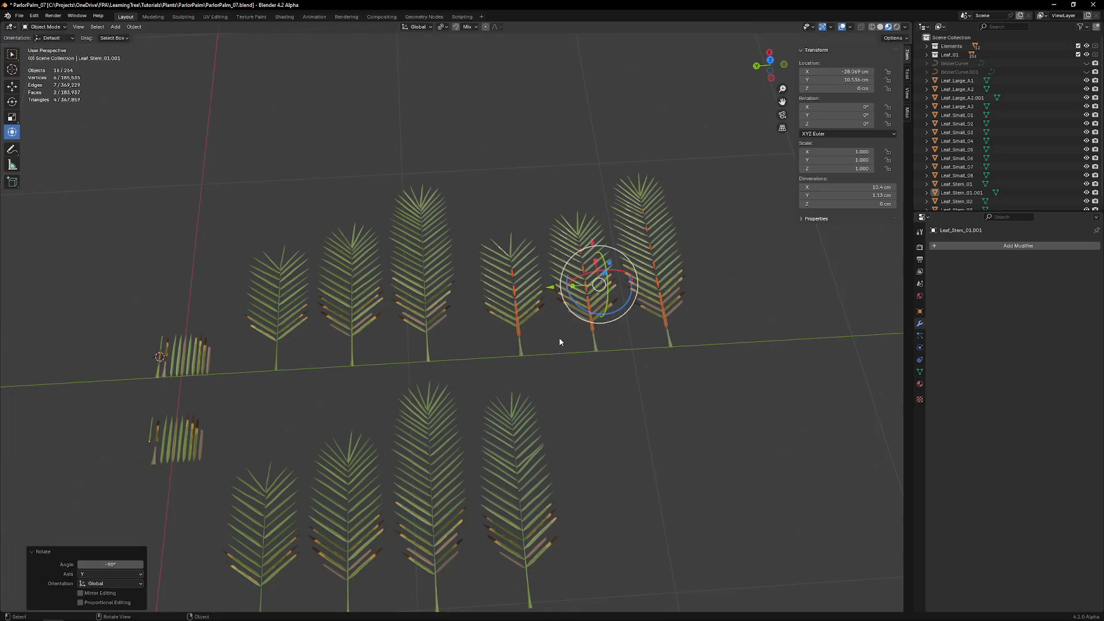
Step: Clear the rotation of the Leaf_Stem_01 source card beside the lower row of leaf cards
{"action": "scroll", "coordinate": [563, 283], "scroll_direction": "up", "scroll_amount": 4}
{"action": "scroll", "coordinate": [562, 283], "scroll_direction": "up", "scroll_amount": 6}
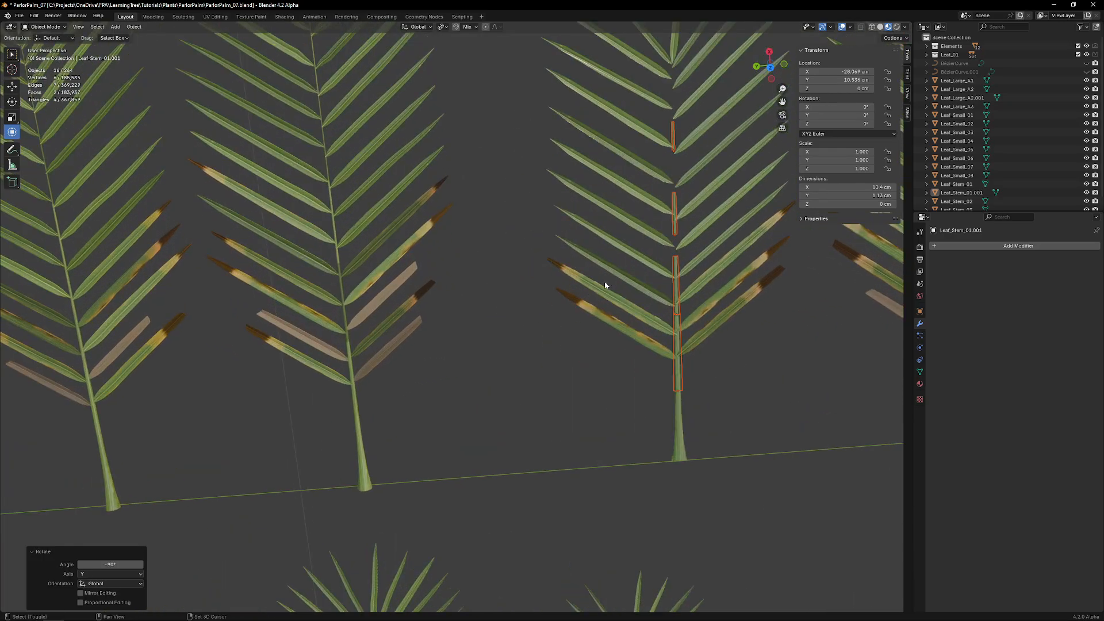
{"action": "scroll", "coordinate": [467, 215], "scroll_direction": "up", "scroll_amount": 2}
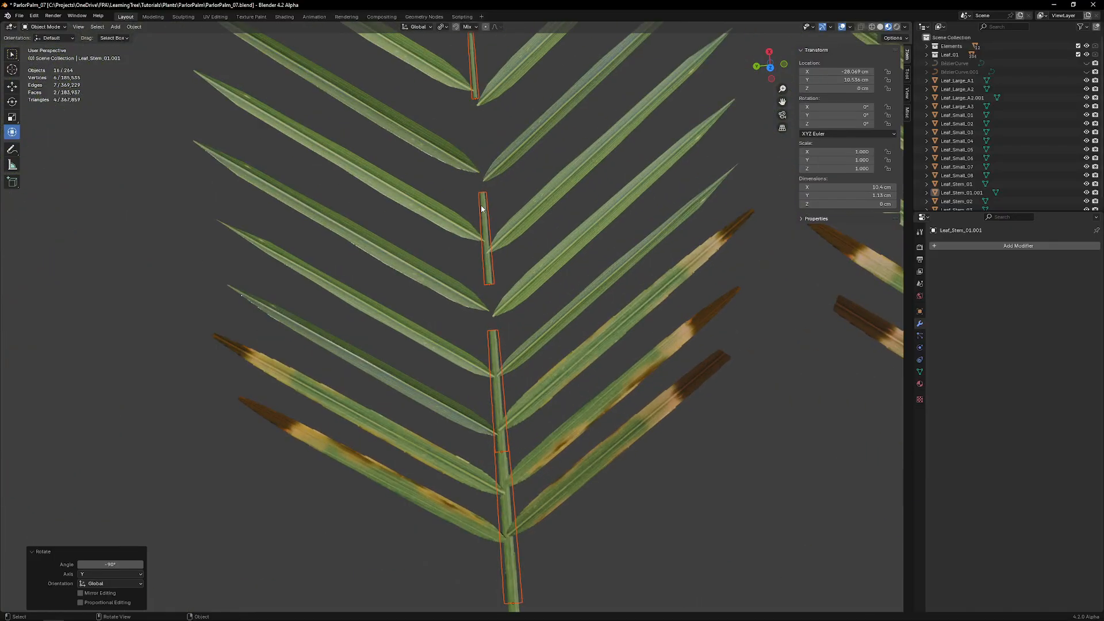
{"action": "scroll", "coordinate": [475, 362], "scroll_direction": "down", "scroll_amount": 8}
{"action": "middle_click_drag", "start_coordinate": [474, 362], "coordinate": [540, 286], "text": "shift"}
{"action": "scroll", "coordinate": [398, 357], "scroll_direction": "down", "scroll_amount": 4}
{"action": "middle_click_drag", "start_coordinate": [398, 357], "coordinate": [251, 433]}
{"action": "left_click", "coordinate": [306, 407]}
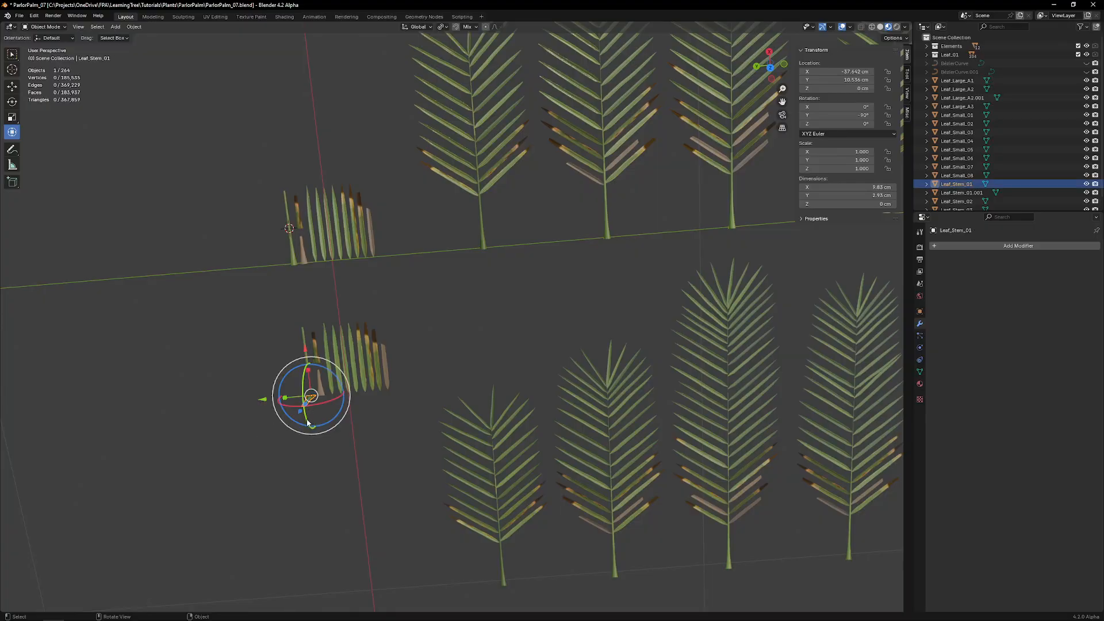
{"action": "key", "text": "alt+r"}
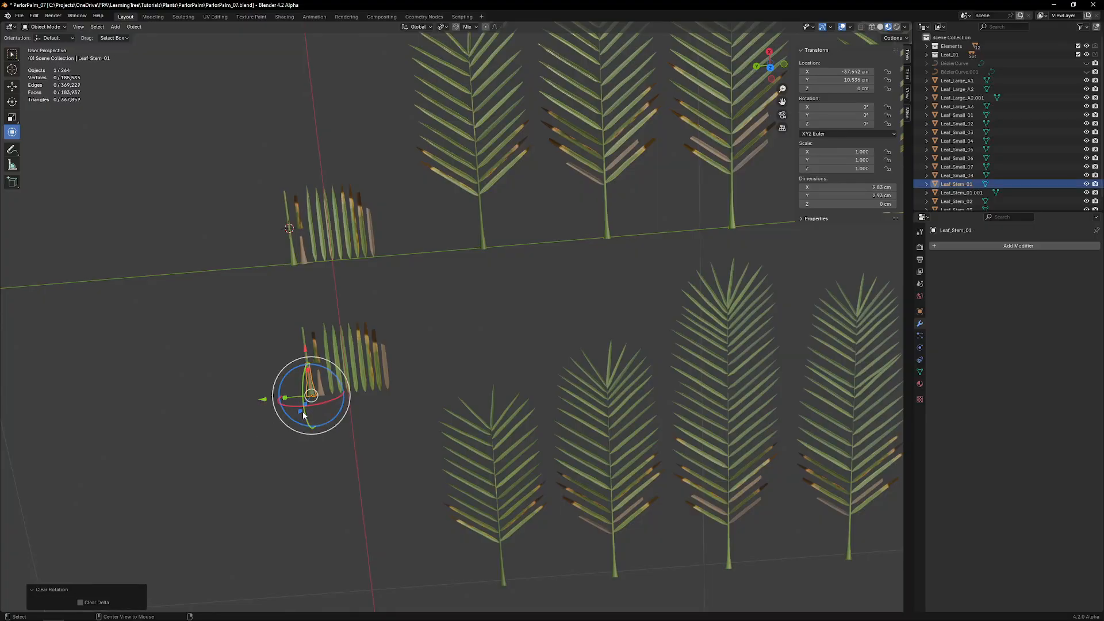
Step: Set the X scale of stem segment Stem_01.018 on the smallest duplicated frond to 1
{"action": "scroll", "coordinate": [610, 274], "scroll_direction": "up", "scroll_amount": 4}
{"action": "scroll", "coordinate": [520, 308], "scroll_direction": "up", "scroll_amount": 4}
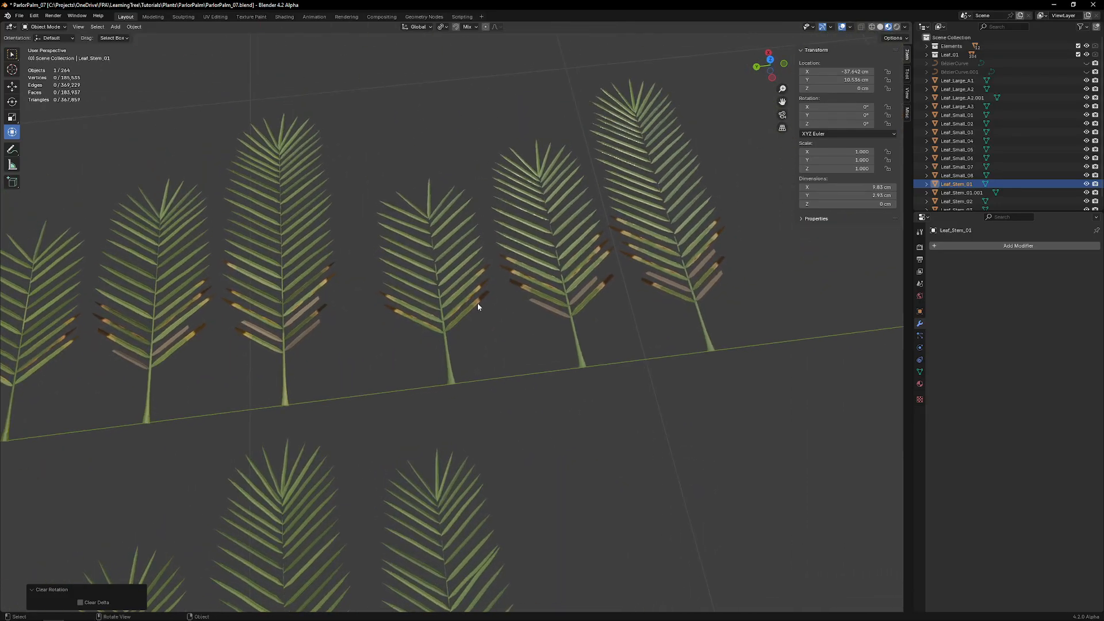
{"action": "left_click", "coordinate": [426, 293]}
{"action": "scroll", "coordinate": [480, 352], "scroll_direction": "up", "scroll_amount": 2}
{"action": "scroll", "coordinate": [480, 352], "scroll_direction": "up", "scroll_amount": 2}
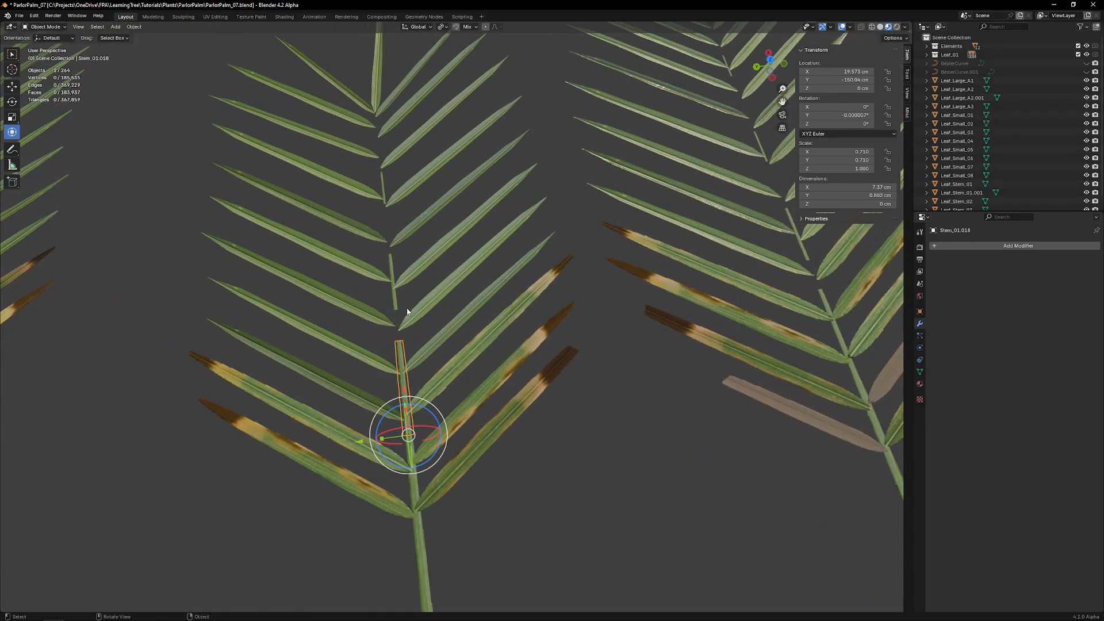
{"action": "left_click", "coordinate": [388, 322]}
{"action": "scroll", "coordinate": [388, 356], "scroll_direction": "up", "scroll_amount": 3}
{"action": "left_click", "coordinate": [389, 356]}
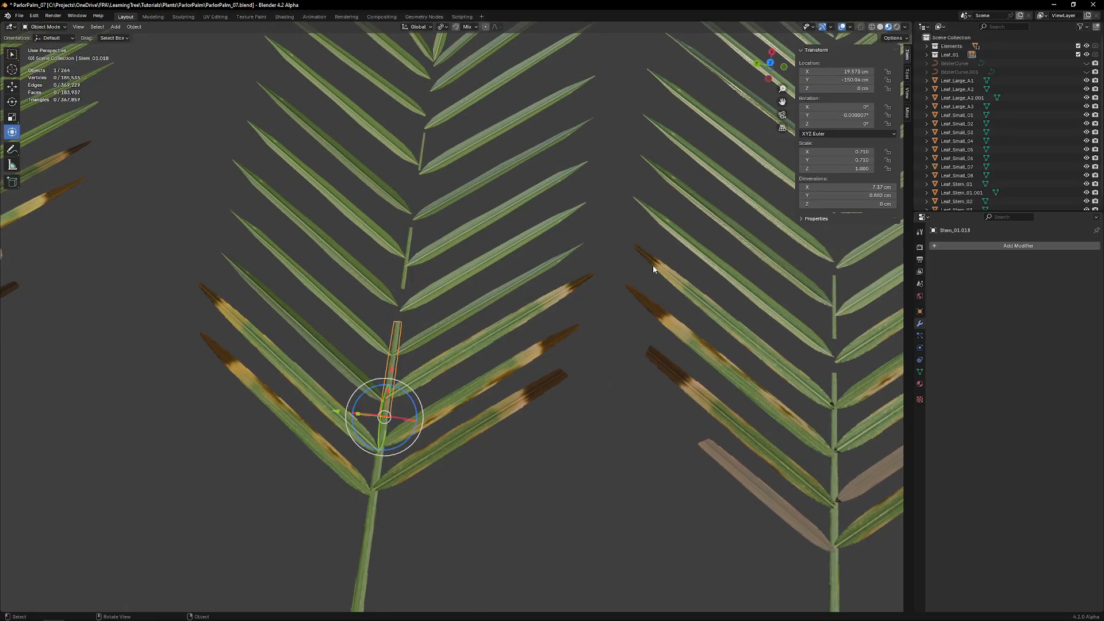
{"action": "left_click", "coordinate": [860, 152]}
{"action": "type", "text": "0"}
{"action": "key", "text": "BackSpace"}
{"action": "key", "text": "Return"}
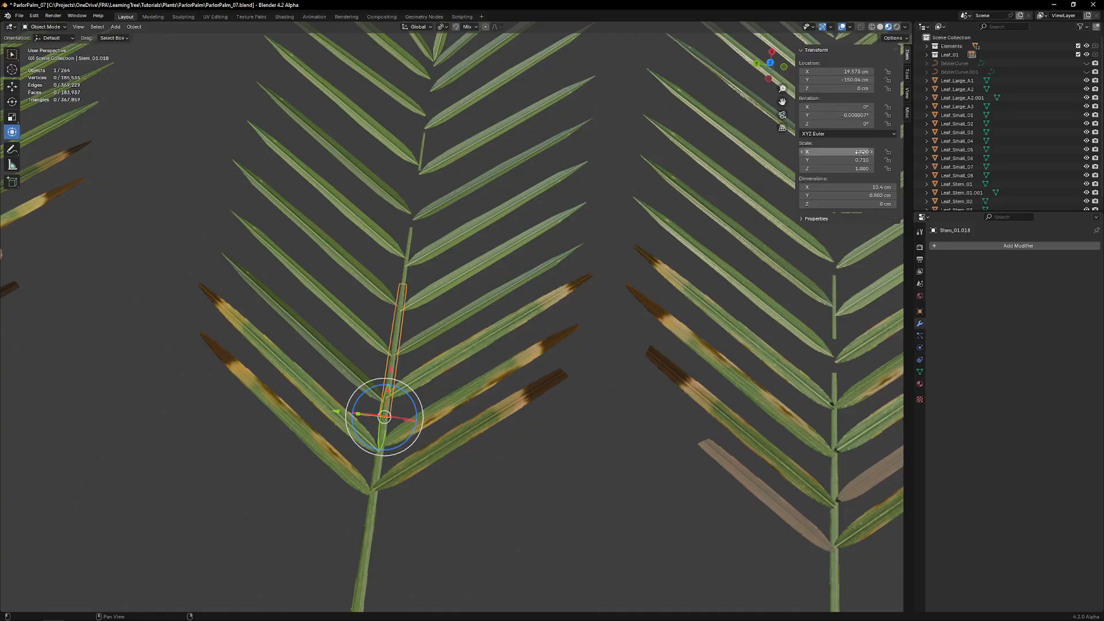
Step: Set the X scale of the next two stem segments up the smallest duplicated frond, Stem_01.019 and Stem_01.020, to 1
{"action": "left_click", "coordinate": [411, 238]}
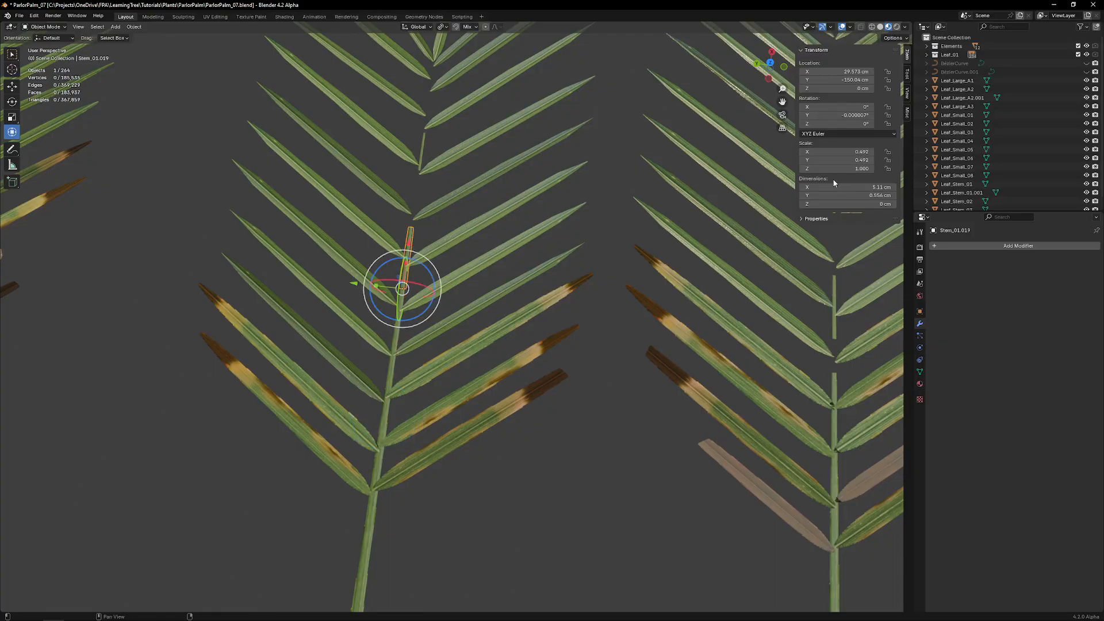
{"action": "left_click", "coordinate": [860, 152]}
{"action": "type", "text": "1"}
{"action": "key", "text": "Return"}
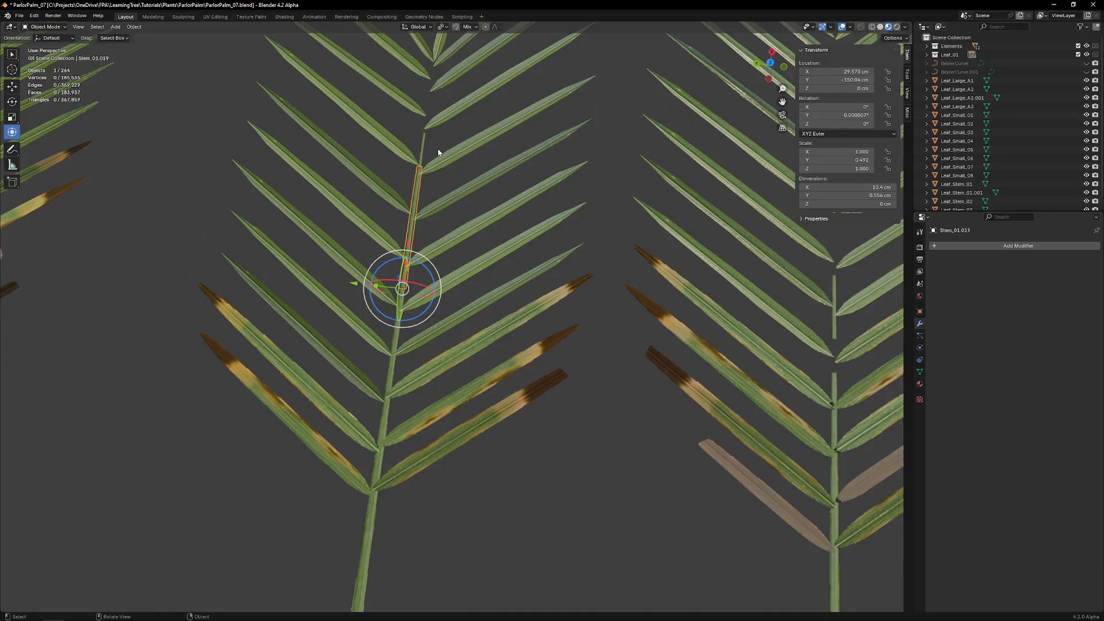
{"action": "left_click", "coordinate": [423, 145]}
{"action": "left_click", "coordinate": [860, 152]}
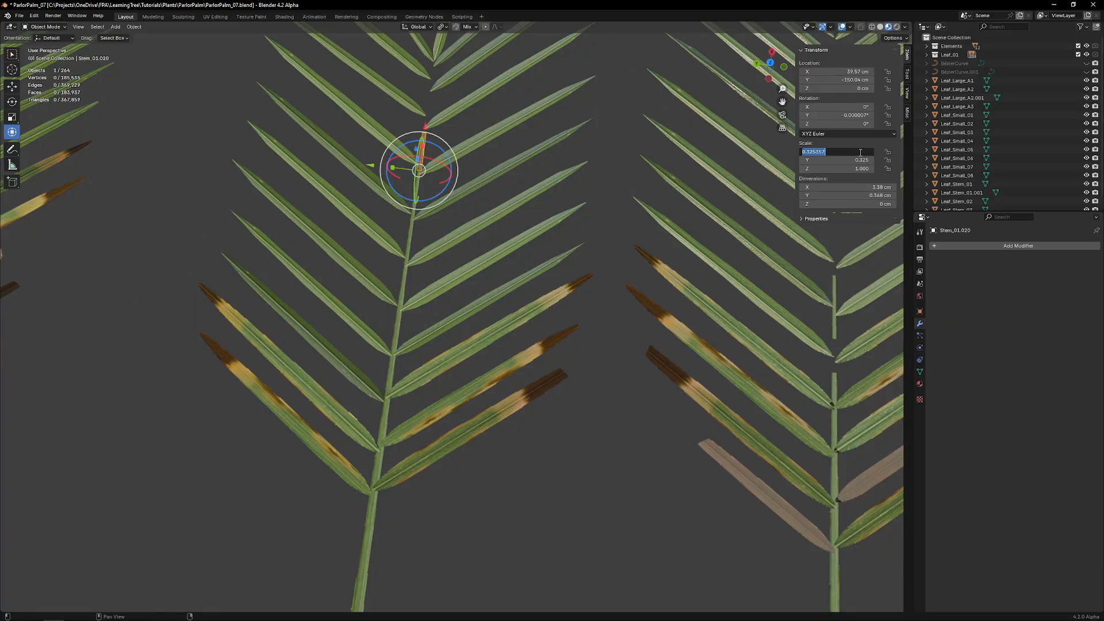
{"action": "type", "text": "1"}
{"action": "key", "text": "Return"}
Step: Set the X scale of the four separated stem segments, Stem_01.022 to Stem_01.025, on the middle duplicated frond to 1
{"action": "scroll", "coordinate": [512, 150], "scroll_direction": "down", "scroll_amount": 2}
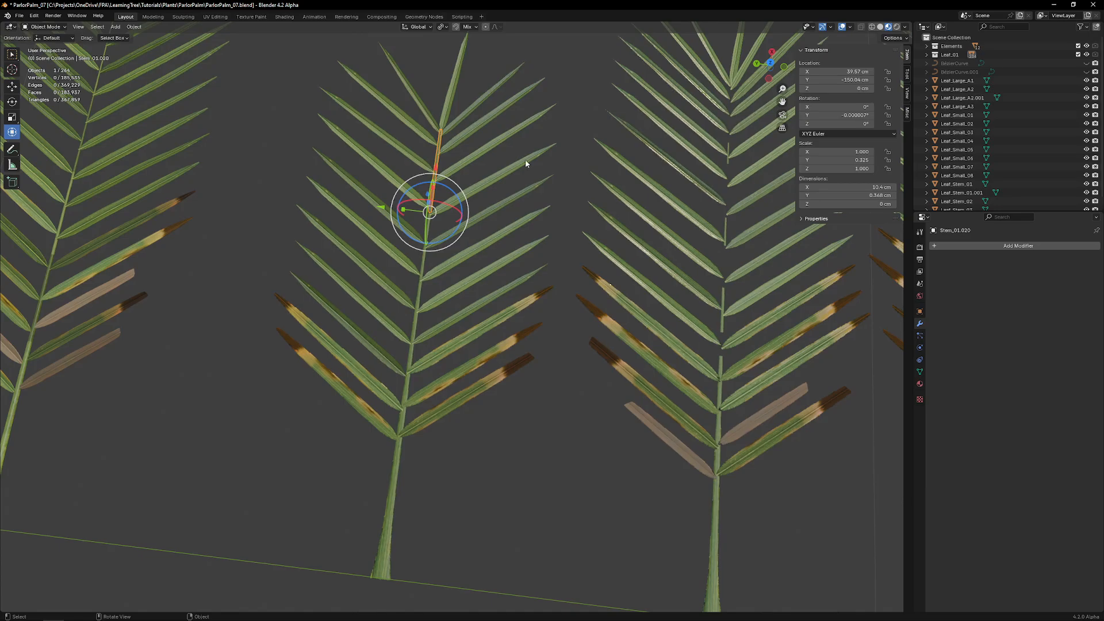
{"action": "middle_click_drag", "start_coordinate": [600, 267], "coordinate": [373, 257], "text": "shift"}
{"action": "left_click", "coordinate": [494, 362]}
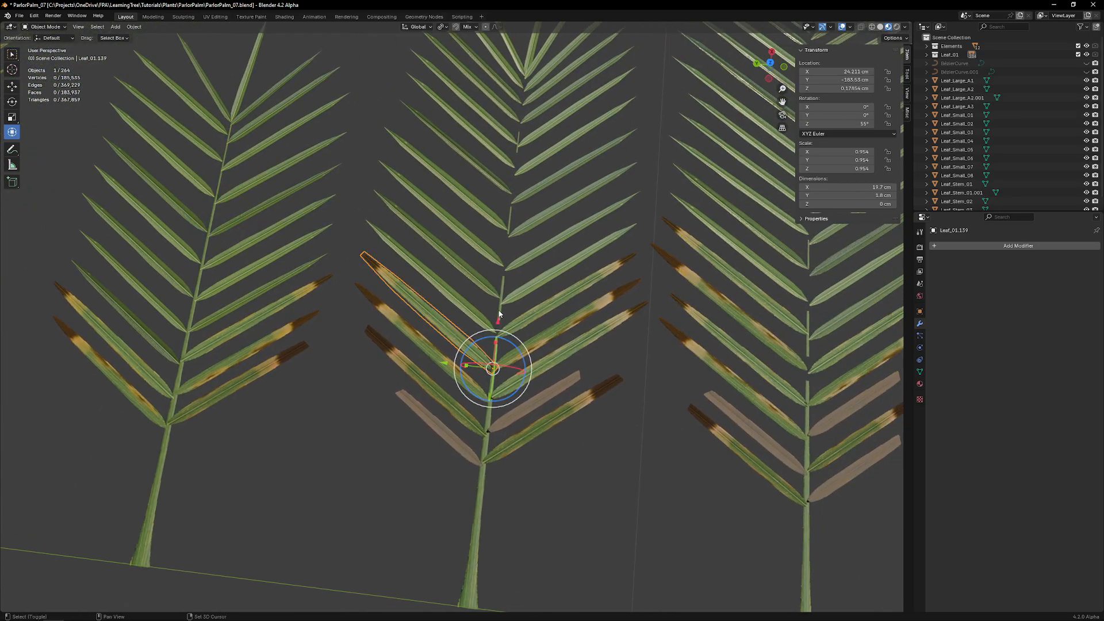
{"action": "left_click", "coordinate": [496, 348]}
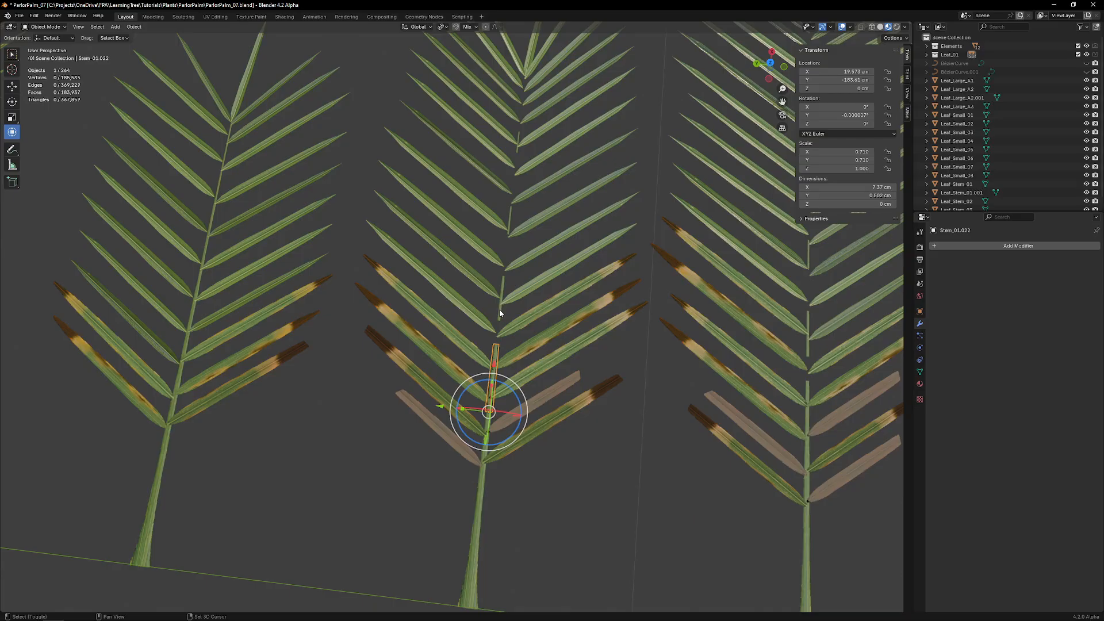
{"action": "left_click", "coordinate": [501, 291], "text": "shift"}
{"action": "left_click", "coordinate": [511, 222], "text": "shift"}
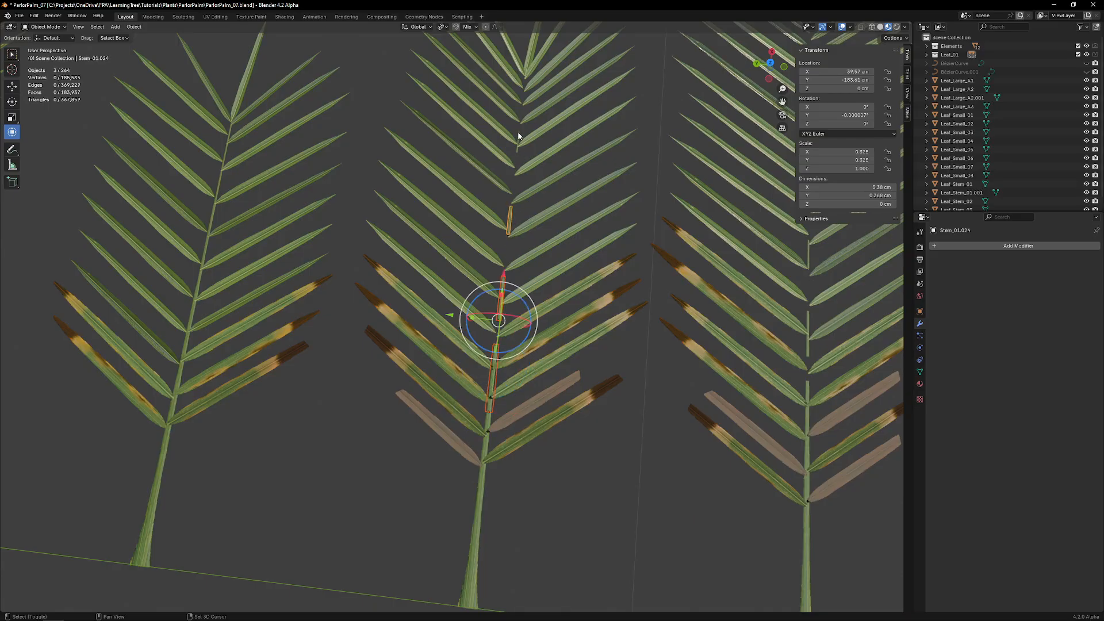
{"action": "left_click", "coordinate": [518, 140], "text": "shift"}
{"action": "left_click", "coordinate": [854, 151]}
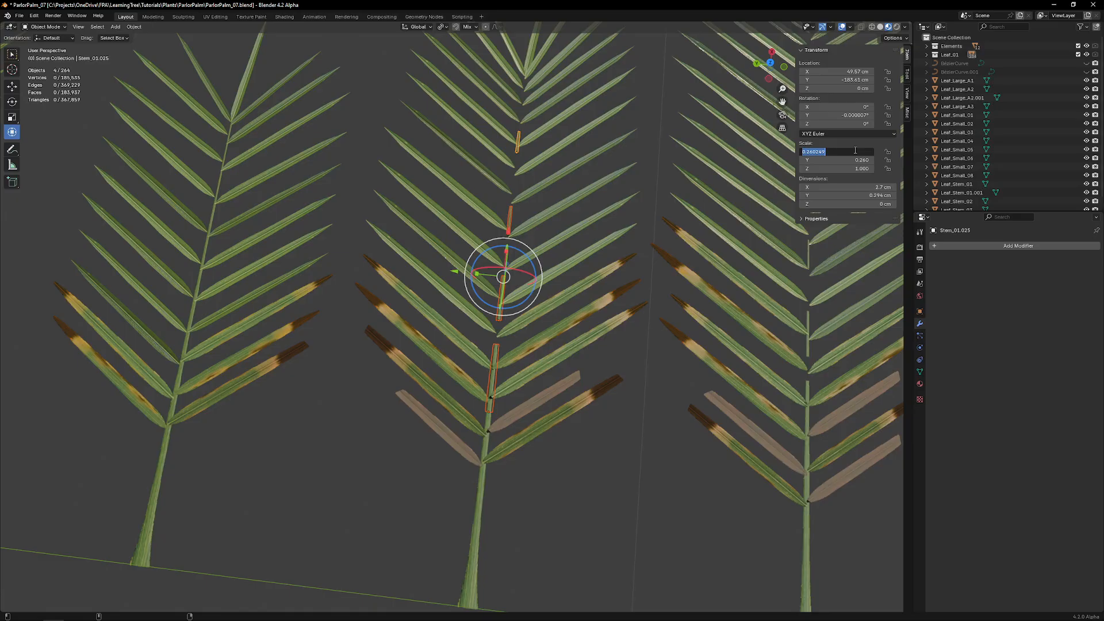
{"action": "type", "text": "1"}
{"action": "key", "text": "alt+Return"}
Step: Set the X scale of all six separated stem segments up the tallest duplicated frond, ending at Stem_01.032, to 1
{"action": "middle_click_drag", "start_coordinate": [564, 387], "coordinate": [509, 408], "text": "shift"}
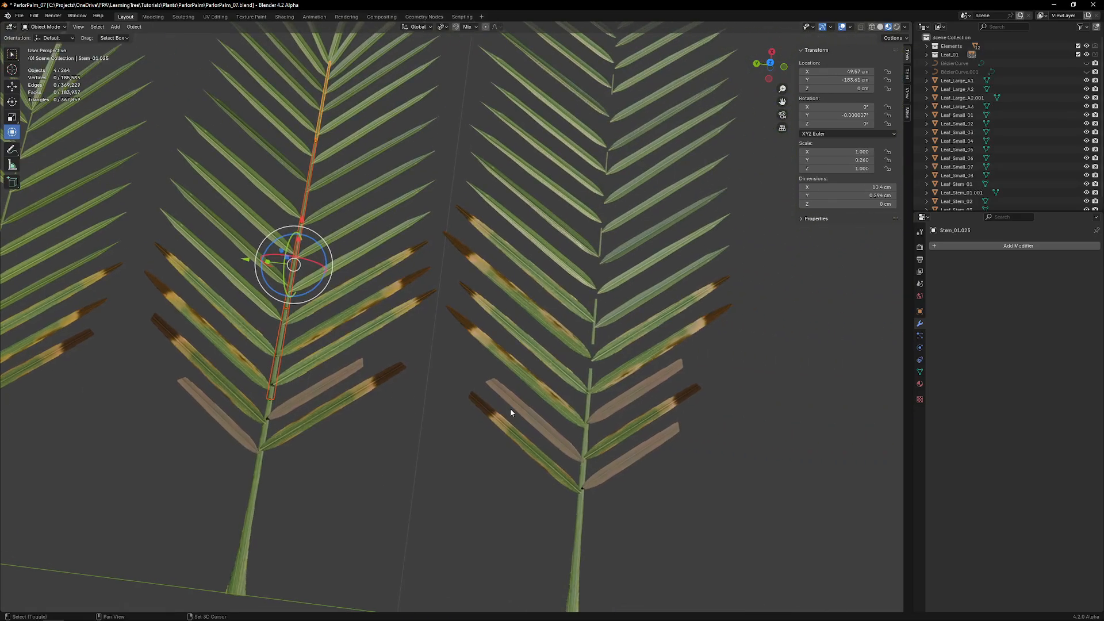
{"action": "left_click", "coordinate": [591, 377]}
{"action": "left_click", "coordinate": [596, 304], "text": "shift"}
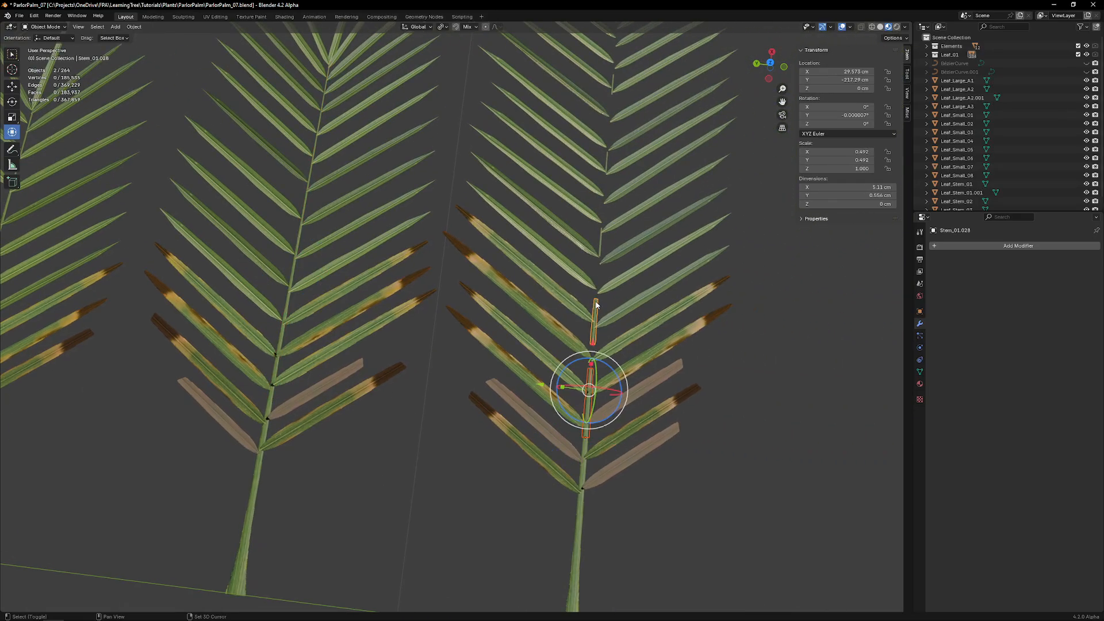
{"action": "left_click", "coordinate": [599, 241], "text": "shift"}
{"action": "left_click", "coordinate": [607, 163], "text": "shift"}
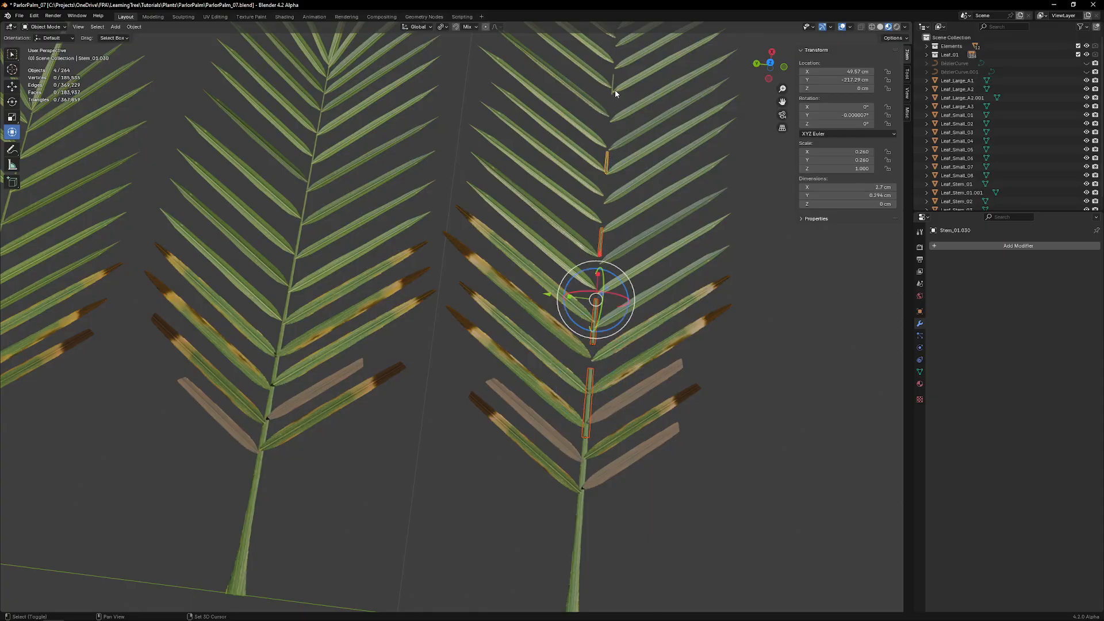
{"action": "left_click", "coordinate": [614, 81], "text": "shift"}
{"action": "middle_click_drag", "start_coordinate": [633, 92], "coordinate": [636, 146], "text": "shift"}
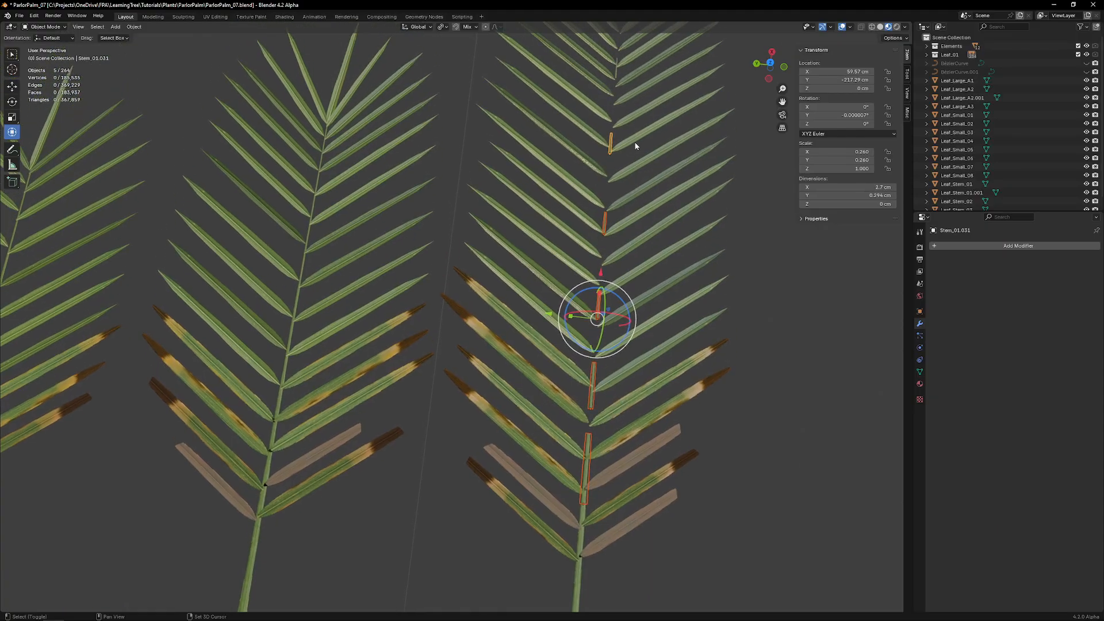
{"action": "left_click", "coordinate": [614, 74], "text": "shift"}
{"action": "middle_click_drag", "start_coordinate": [614, 75], "coordinate": [616, 131], "text": "shift"}
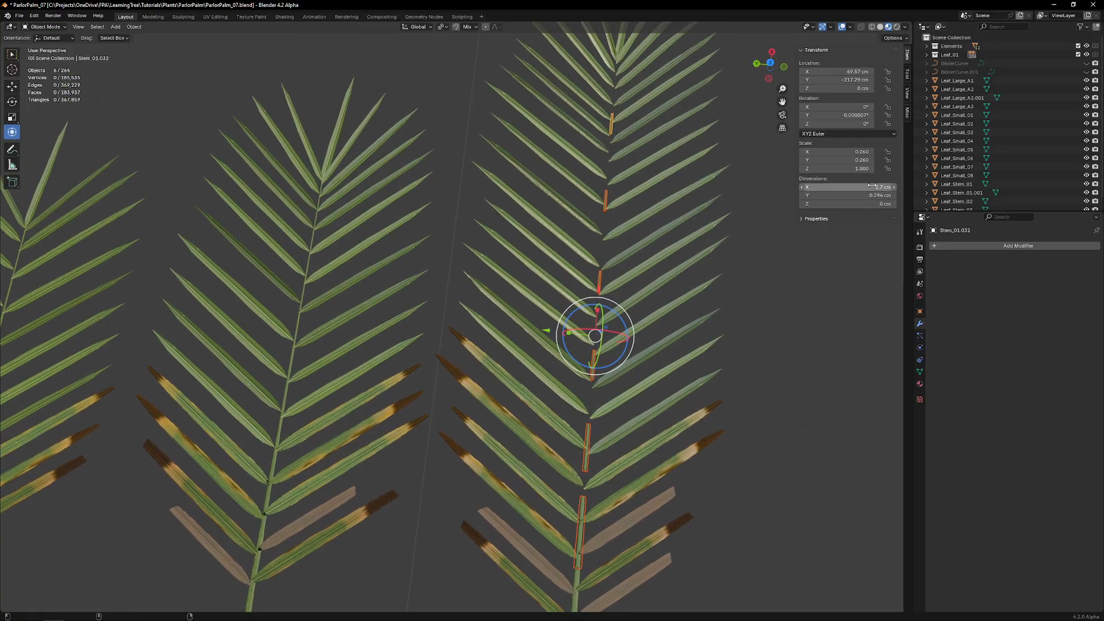
{"action": "left_click", "coordinate": [861, 151]}
{"action": "type", "text": "1"}
{"action": "key", "text": "alt+Return"}
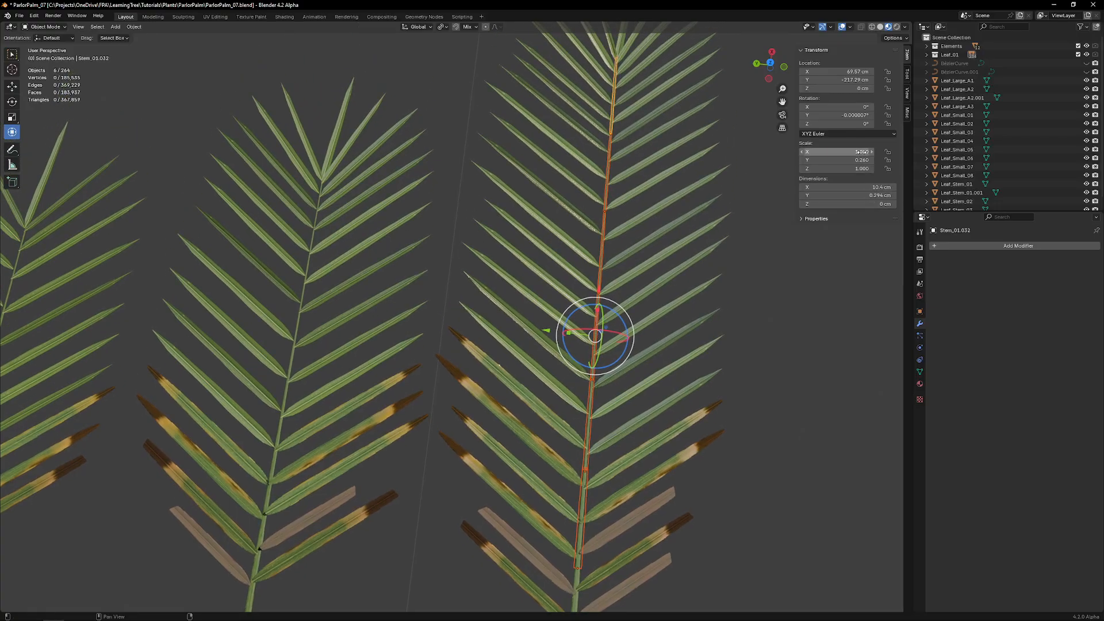
Step: Clear the selection and examine the stems and leaflets of the original and duplicated fronds from several distances
{"action": "scroll", "coordinate": [491, 300], "scroll_direction": "down", "scroll_amount": 6}
{"action": "middle_click_drag", "start_coordinate": [513, 339], "coordinate": [556, 323], "text": "shift"}
{"action": "key", "text": "alt+a"}
{"action": "scroll", "coordinate": [555, 324], "scroll_direction": "up", "scroll_amount": 3}
{"action": "left_click", "coordinate": [443, 343]}
{"action": "middle_click_drag", "start_coordinate": [399, 361], "coordinate": [581, 381]}
{"action": "scroll", "coordinate": [395, 353], "scroll_direction": "up", "scroll_amount": 5}
{"action": "scroll", "coordinate": [402, 335], "scroll_direction": "down", "scroll_amount": 6}
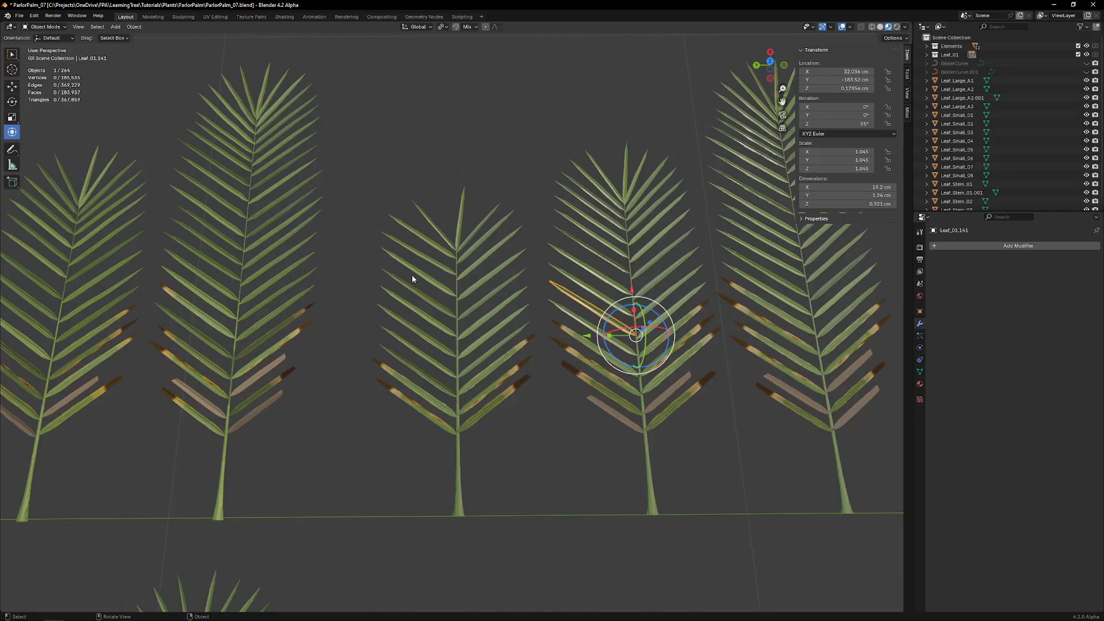
Step: Select all the healthy green leaflets on the smallest duplicated frond, leaving out the stem and the browned lower leaflets
{"action": "left_click", "coordinate": [418, 373]}
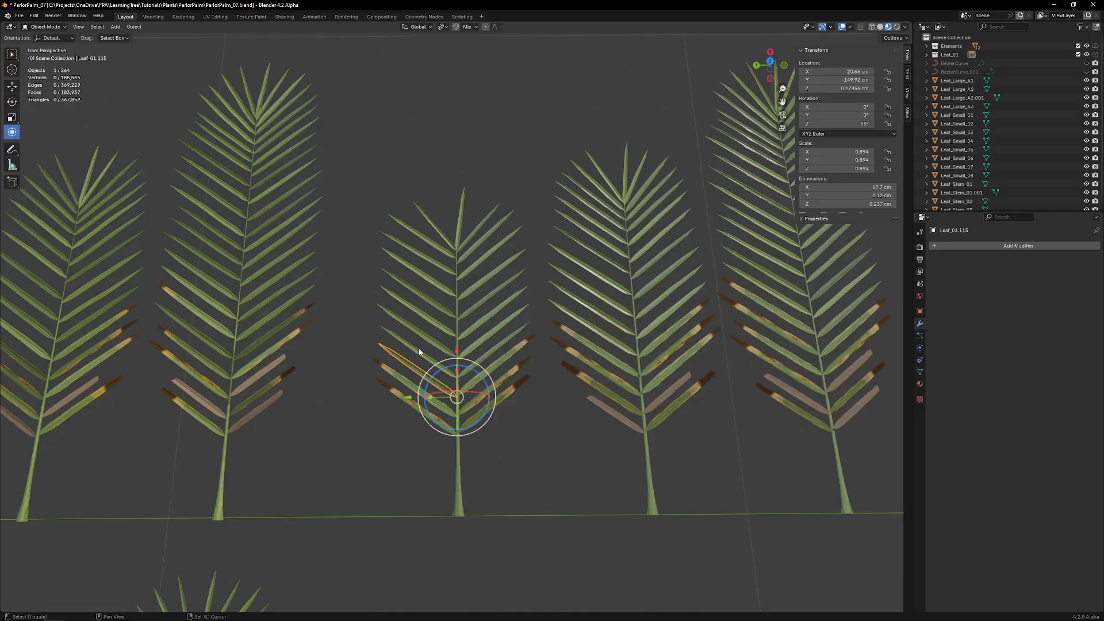
{"action": "left_click", "coordinate": [419, 355], "text": "shift"}
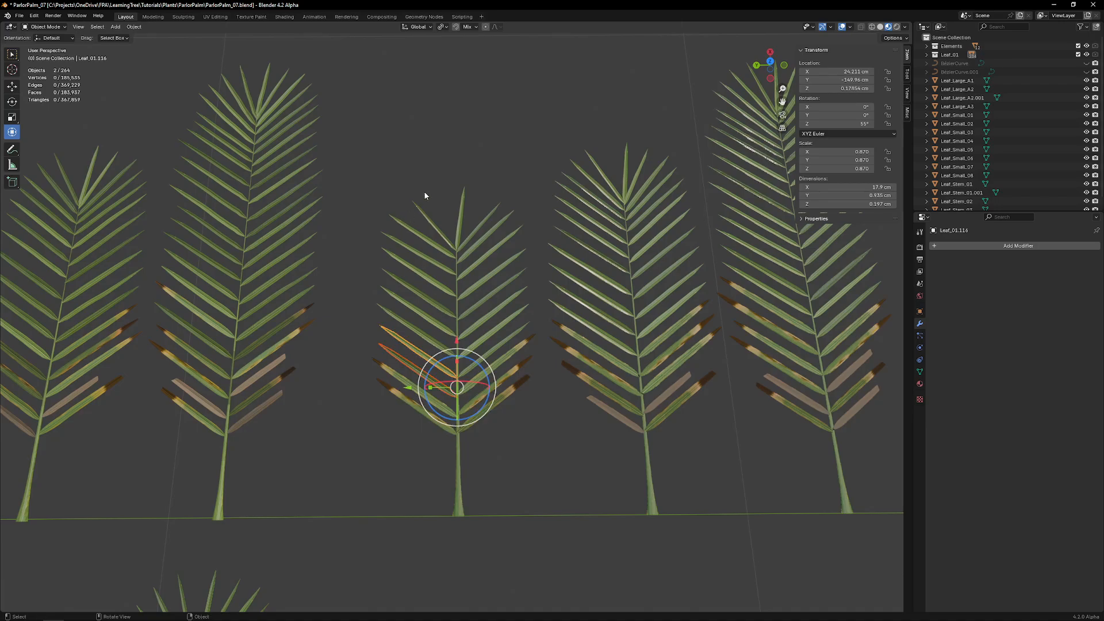
{"action": "left_click_drag", "start_coordinate": [423, 191], "coordinate": [406, 356], "text": "shift"}
{"action": "mouse_move", "coordinate": [476, 187]}
{"action": "left_mouse_down", "text": "shift"}
{"action": "mouse_move", "coordinate": [494, 341]}
{"action": "mouse_move", "coordinate": [465, 203]}
{"action": "left_mouse_up", "text": "shift"}
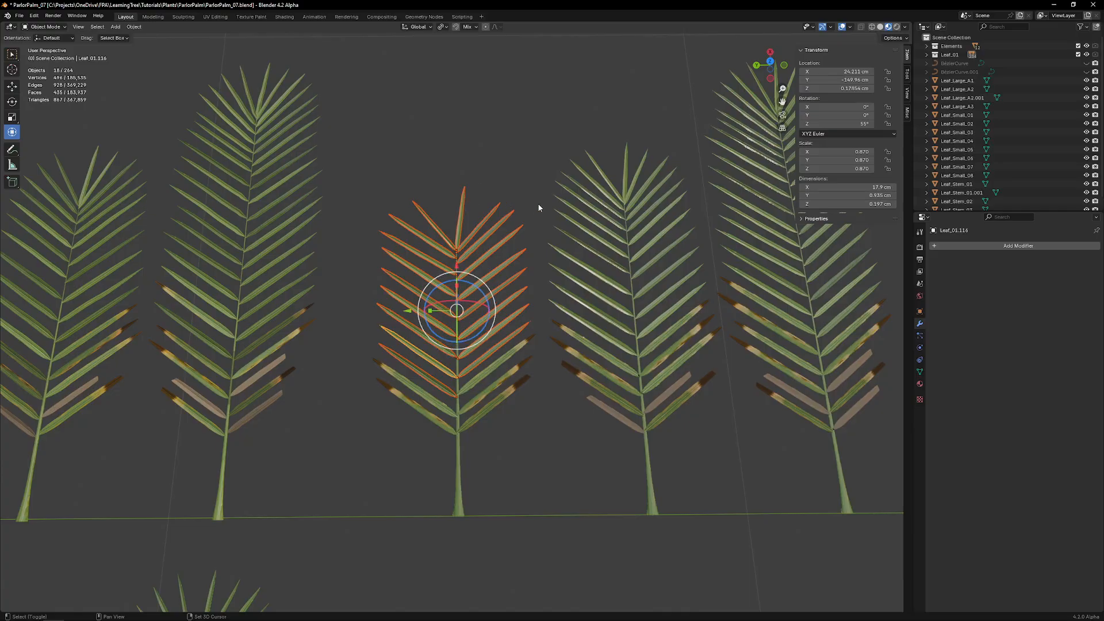
{"action": "middle_click_drag", "start_coordinate": [537, 203], "coordinate": [491, 215], "text": "shift"}
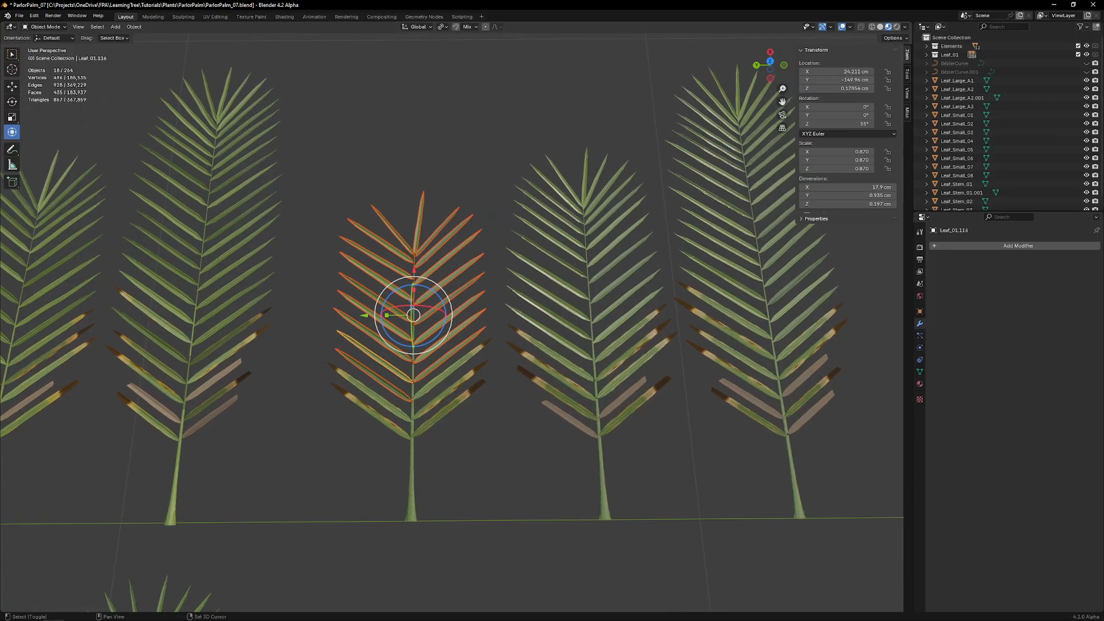
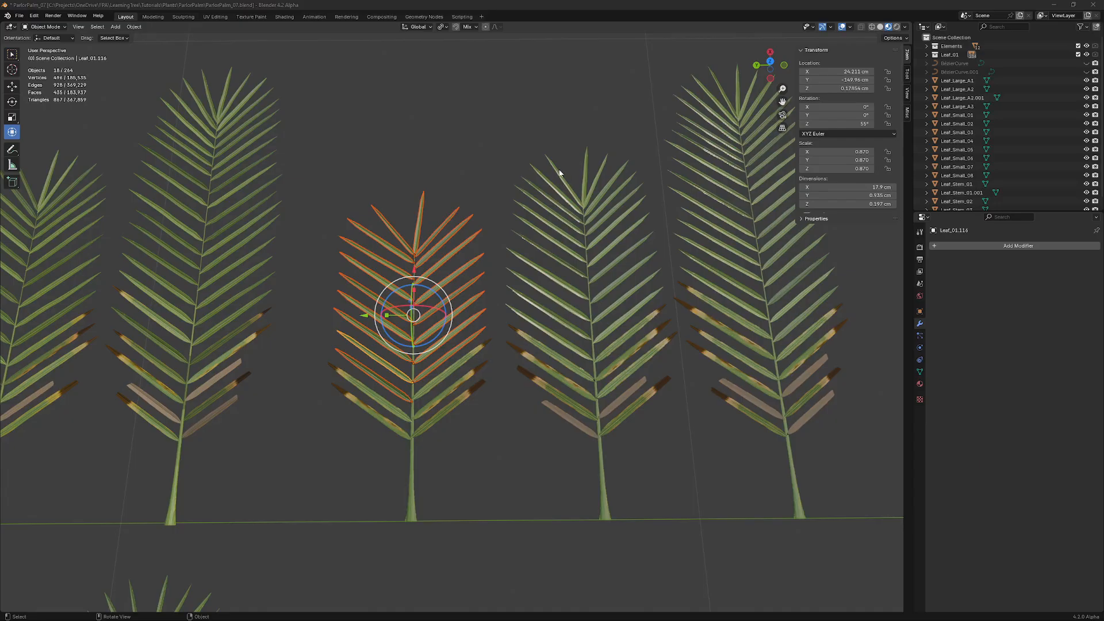
Step: Add the healthy green leaflets of the middle and tallest duplicated fronds to the selection
{"action": "left_click_drag", "start_coordinate": [526, 140], "coordinate": [562, 334], "text": "shift"}
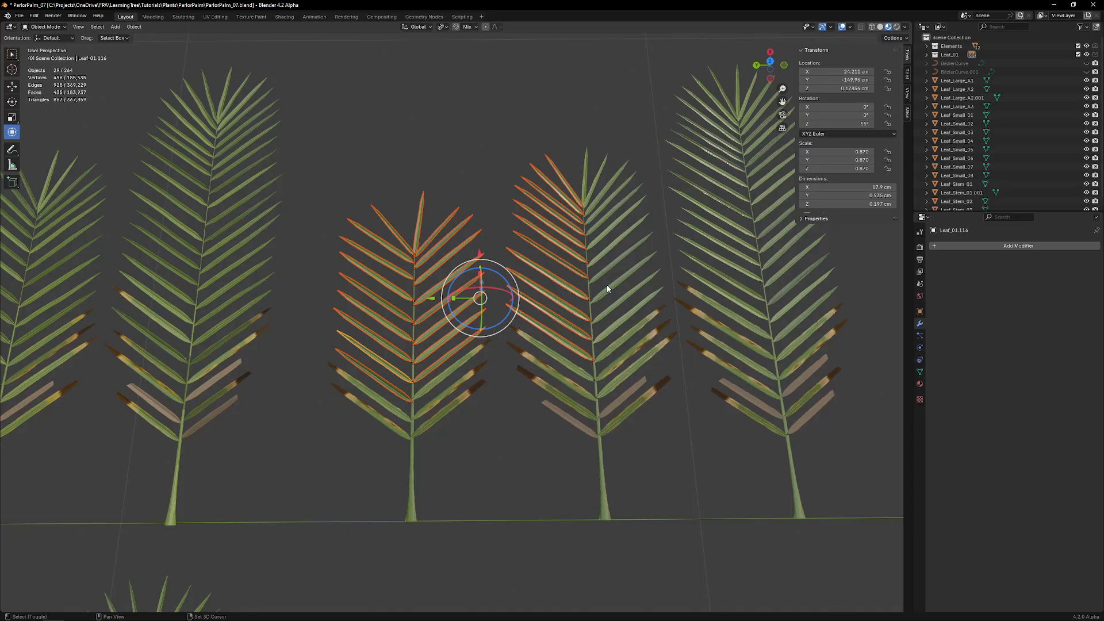
{"action": "left_click_drag", "start_coordinate": [582, 119], "coordinate": [584, 132], "text": "shift"}
{"action": "left_click_drag", "start_coordinate": [611, 178], "coordinate": [611, 179], "text": "shift"}
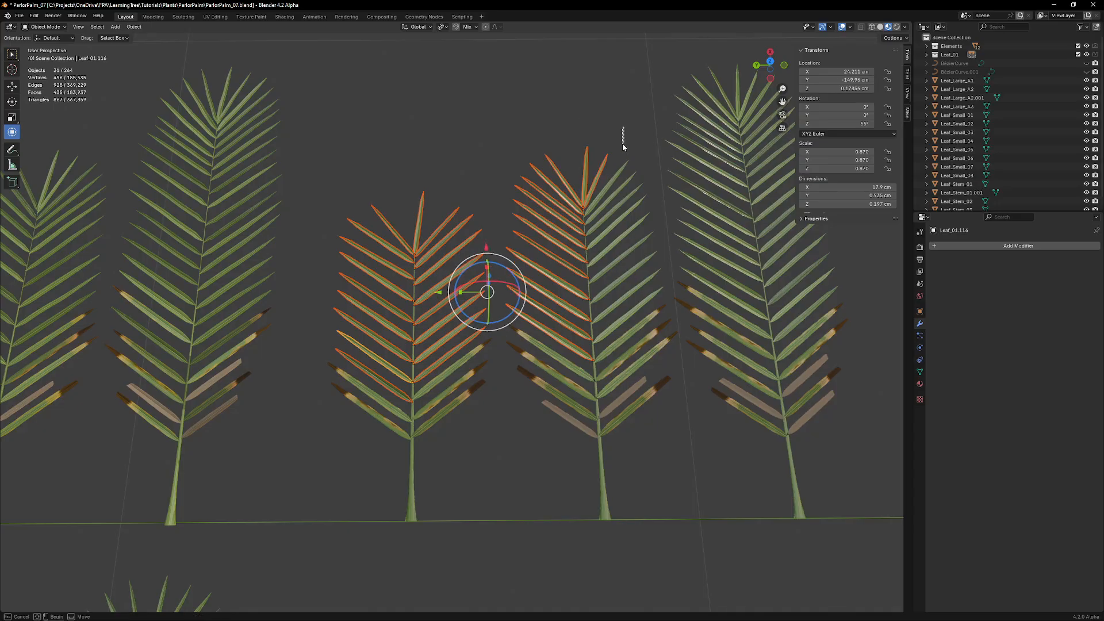
{"action": "left_click_drag", "start_coordinate": [621, 127], "coordinate": [625, 322], "text": "shift"}
{"action": "middle_click_drag", "start_coordinate": [671, 252], "coordinate": [578, 180], "text": "shift"}
{"action": "left_click_drag", "start_coordinate": [571, 83], "coordinate": [568, 343], "text": "shift"}
{"action": "left_click_drag", "start_coordinate": [656, 91], "coordinate": [619, 343], "text": "shift"}
{"action": "left_click_drag", "start_coordinate": [622, 68], "coordinate": [592, 121], "text": "shift"}
Step: Make the Leaf_Small_01 card in the lower row the active object and link its object data to the selected leaflets
{"action": "scroll", "coordinate": [248, 363], "scroll_direction": "down", "scroll_amount": 3}
{"action": "middle_click_drag", "start_coordinate": [147, 435], "coordinate": [382, 357], "text": "shift"}
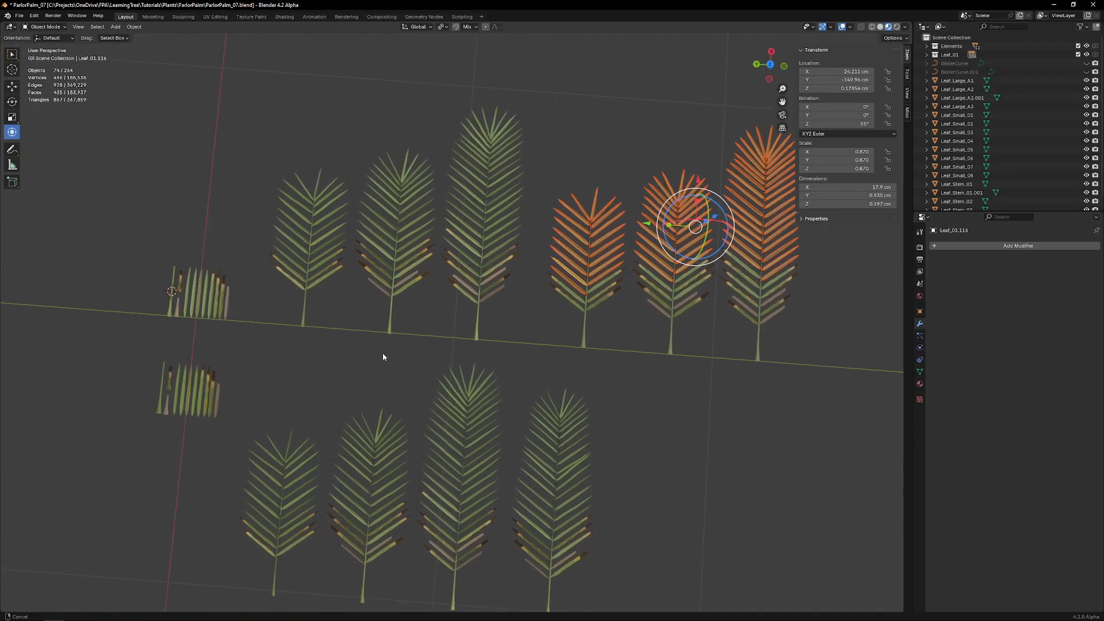
{"action": "left_click", "coordinate": [184, 394], "text": "shift"}
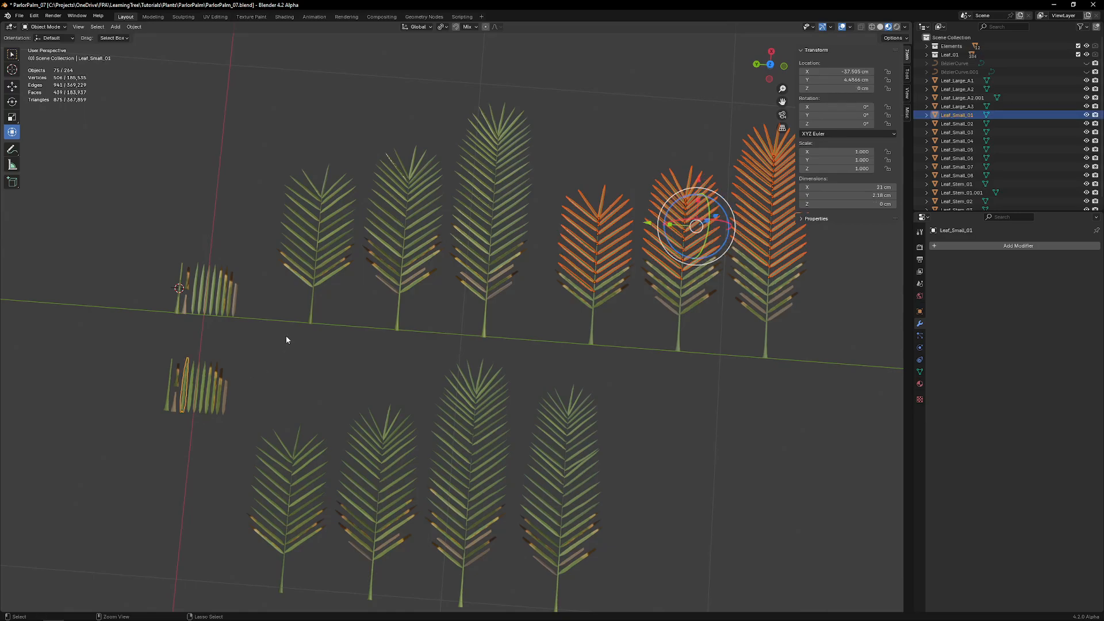
{"action": "key", "text": "ctrl+l"}
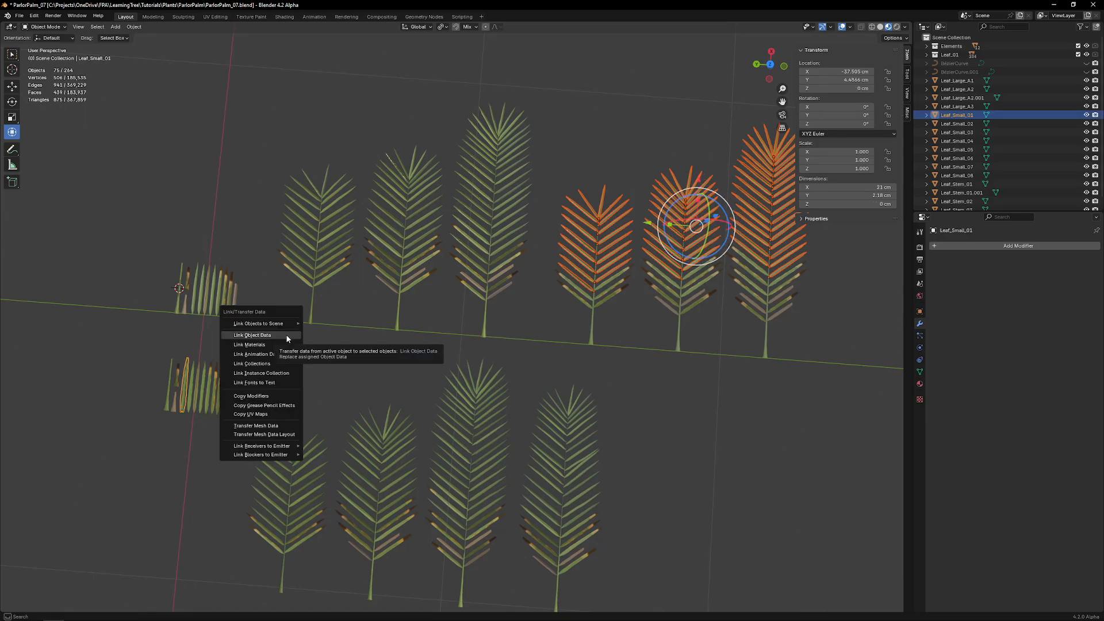
{"action": "left_click", "coordinate": [286, 336]}
{"action": "scroll", "coordinate": [599, 313], "scroll_direction": "up", "scroll_amount": 4}
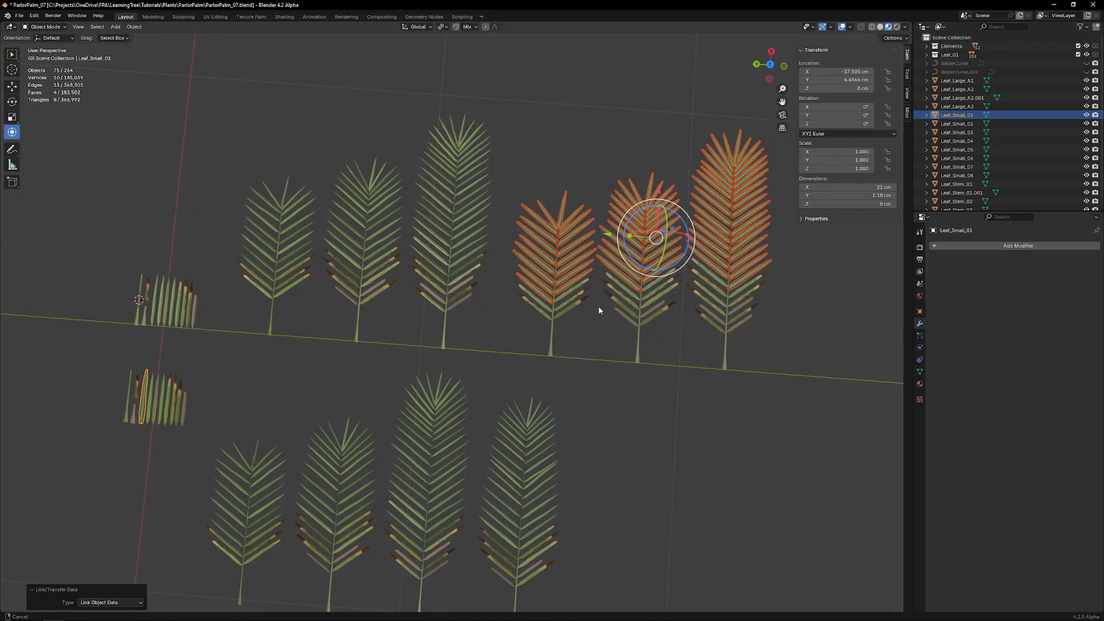
Step: Scale the relinked leaflets and Leaf_Small_01 by 0.933 about their own origins, and clear the selection
{"action": "key", "text": "s"}
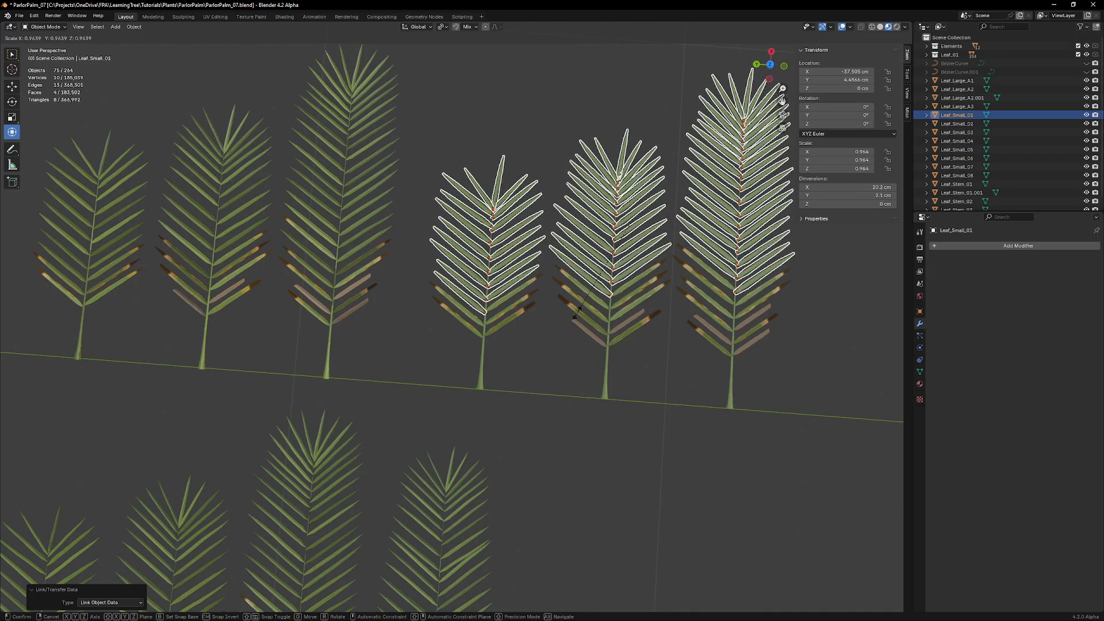
{"action": "left_click", "coordinate": [580, 311]}
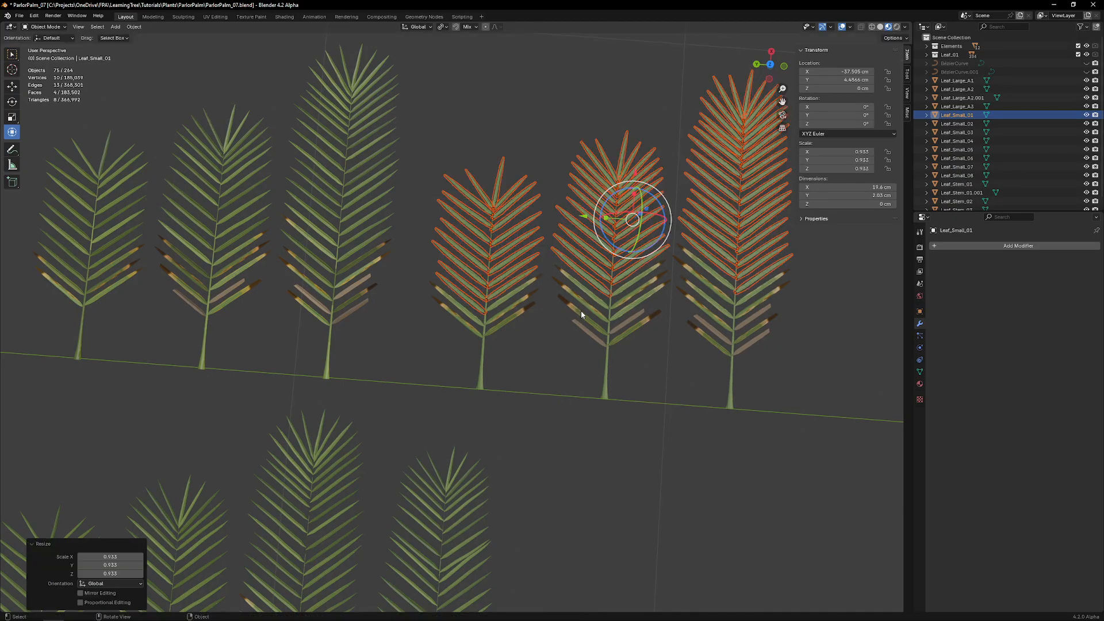
{"action": "scroll", "coordinate": [580, 311], "scroll_direction": "down", "scroll_amount": 3}
{"action": "middle_click_drag", "start_coordinate": [725, 305], "coordinate": [576, 289]}
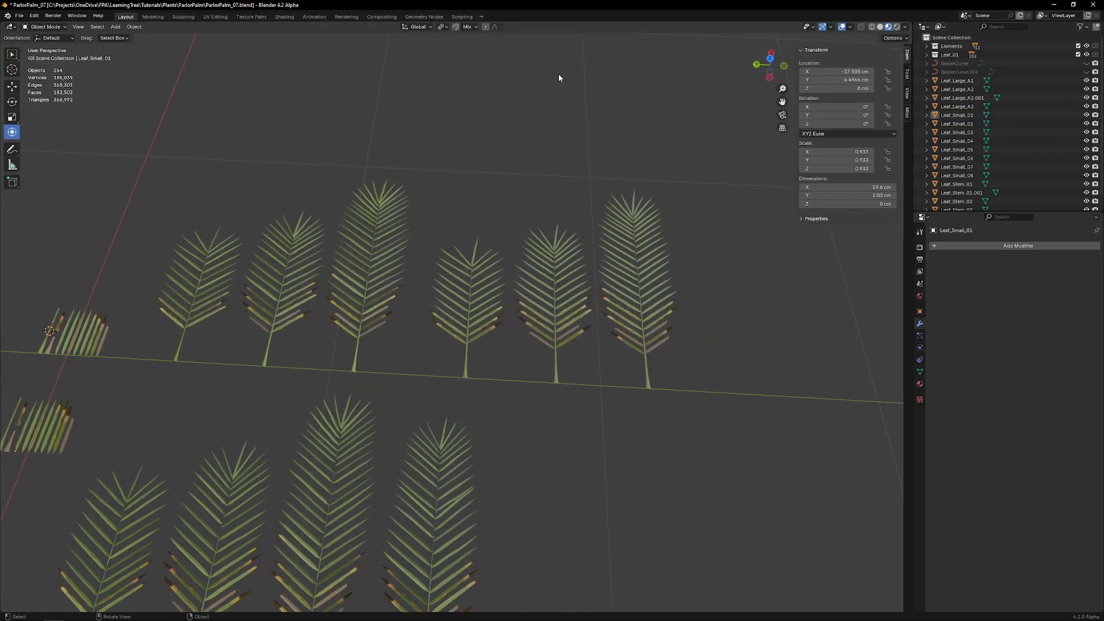
Step: Select the three duplicated fronds, check their geometry statistics, and inspect the leaf and stem cards up close on each frond
{"action": "left_click_drag", "start_coordinate": [447, 199], "coordinate": [688, 385]}
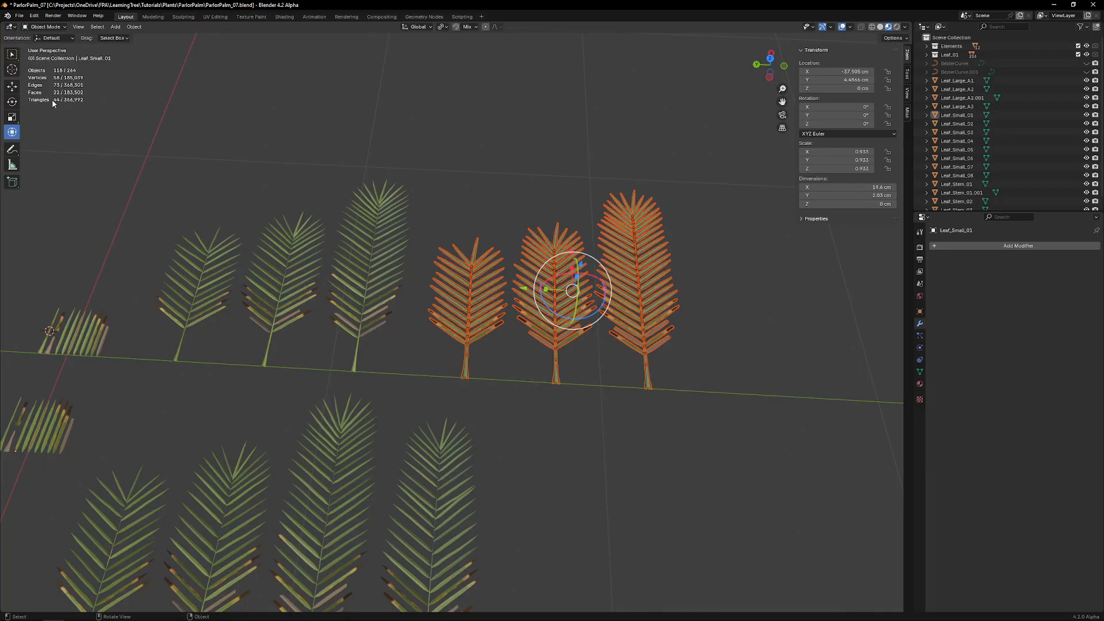
{"action": "scroll", "coordinate": [547, 343], "scroll_direction": "up", "scroll_amount": 6}
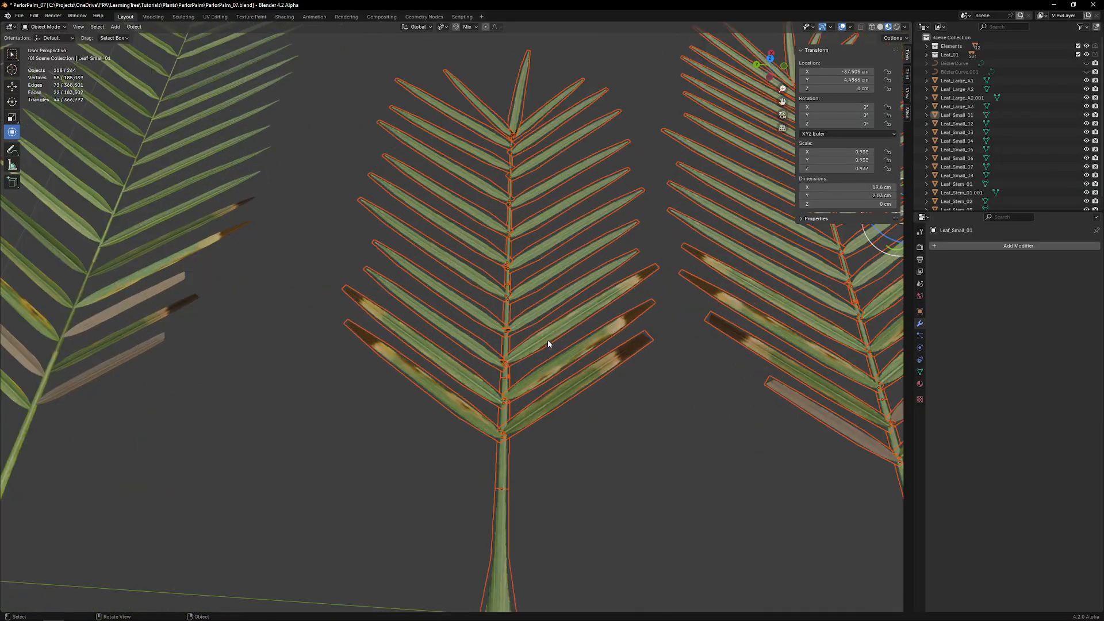
{"action": "scroll", "coordinate": [547, 340], "scroll_direction": "up", "scroll_amount": 3}
{"action": "scroll", "coordinate": [536, 330], "scroll_direction": "down", "scroll_amount": 4}
{"action": "middle_click_drag", "start_coordinate": [546, 144], "coordinate": [408, 230], "text": "shift"}
{"action": "scroll", "coordinate": [408, 229], "scroll_direction": "up", "scroll_amount": 3}
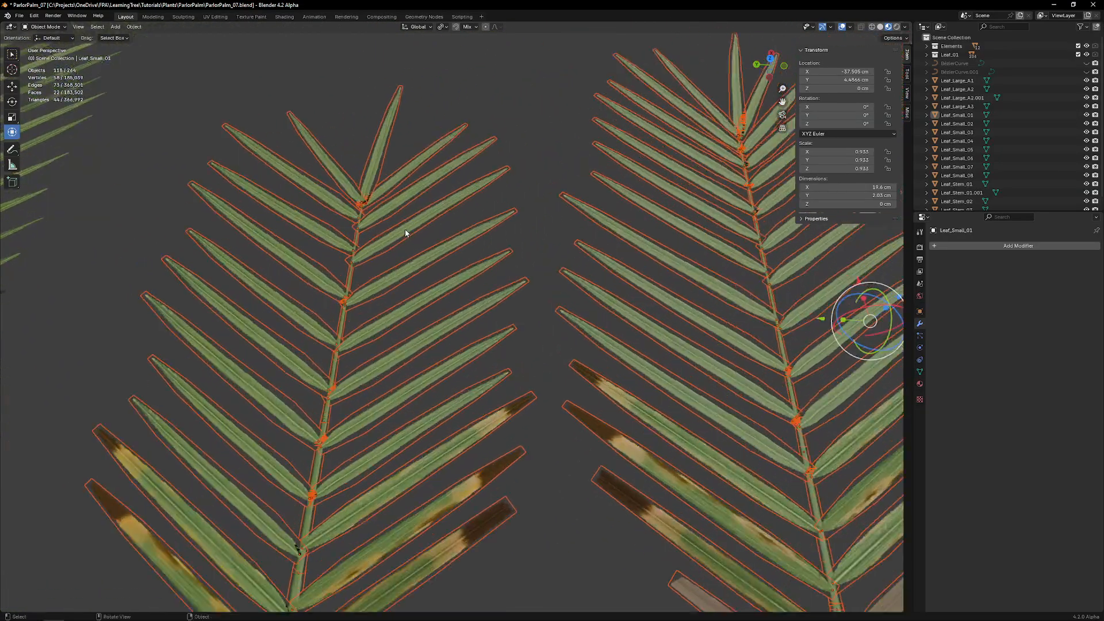
{"action": "middle_click_drag", "start_coordinate": [575, 232], "coordinate": [103, 244], "text": "shift"}
{"action": "middle_click_drag", "start_coordinate": [507, 201], "coordinate": [468, 312], "text": "shift"}
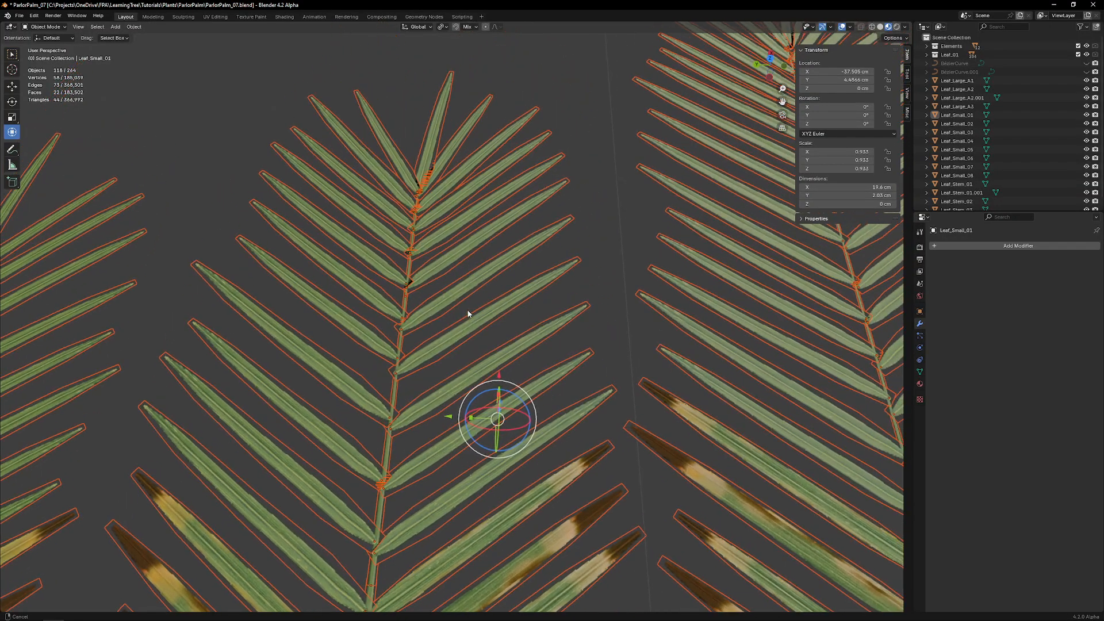
{"action": "middle_click_drag", "start_coordinate": [523, 222], "coordinate": [227, 249], "text": "shift"}
{"action": "middle_click_drag", "start_coordinate": [530, 248], "coordinate": [419, 357], "text": "shift"}
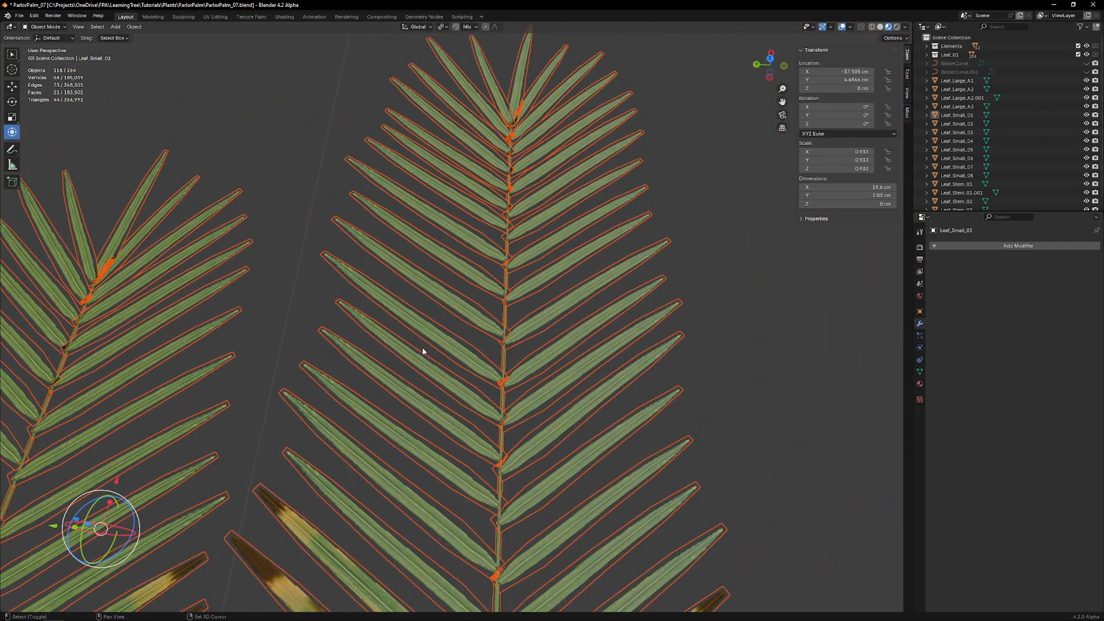
{"action": "middle_click_drag", "start_coordinate": [485, 468], "coordinate": [567, 362], "text": "shift"}
{"action": "left_click", "coordinate": [582, 377]}
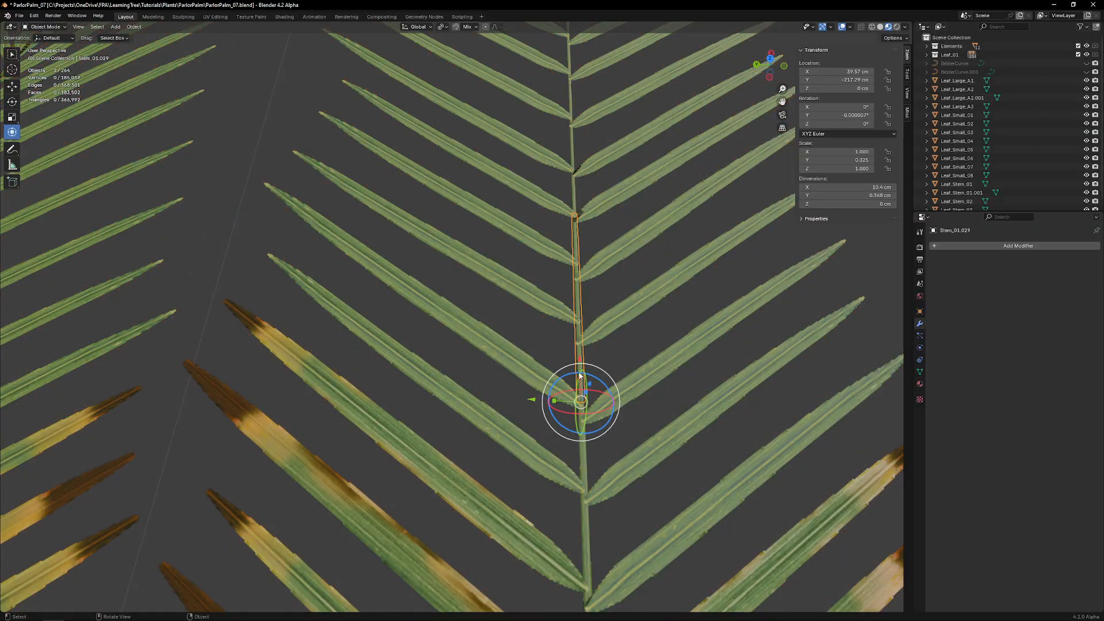
Step: Compare the geometry statistics of the tallest original frond with those of the tallest duplicated card frond
{"action": "scroll", "coordinate": [402, 358], "scroll_direction": "down", "scroll_amount": 3}
{"action": "middle_click_drag", "start_coordinate": [402, 357], "coordinate": [327, 321]}
{"action": "scroll", "coordinate": [328, 321], "scroll_direction": "down", "scroll_amount": 3}
{"action": "left_click", "coordinate": [327, 308]}
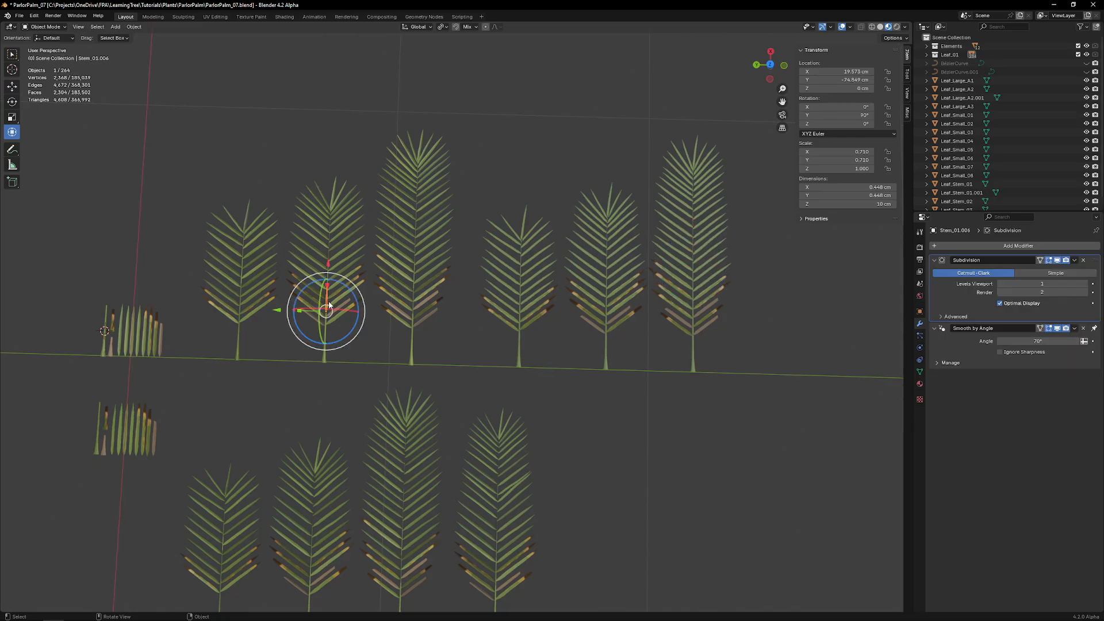
{"action": "left_click_drag", "start_coordinate": [443, 101], "coordinate": [383, 393]}
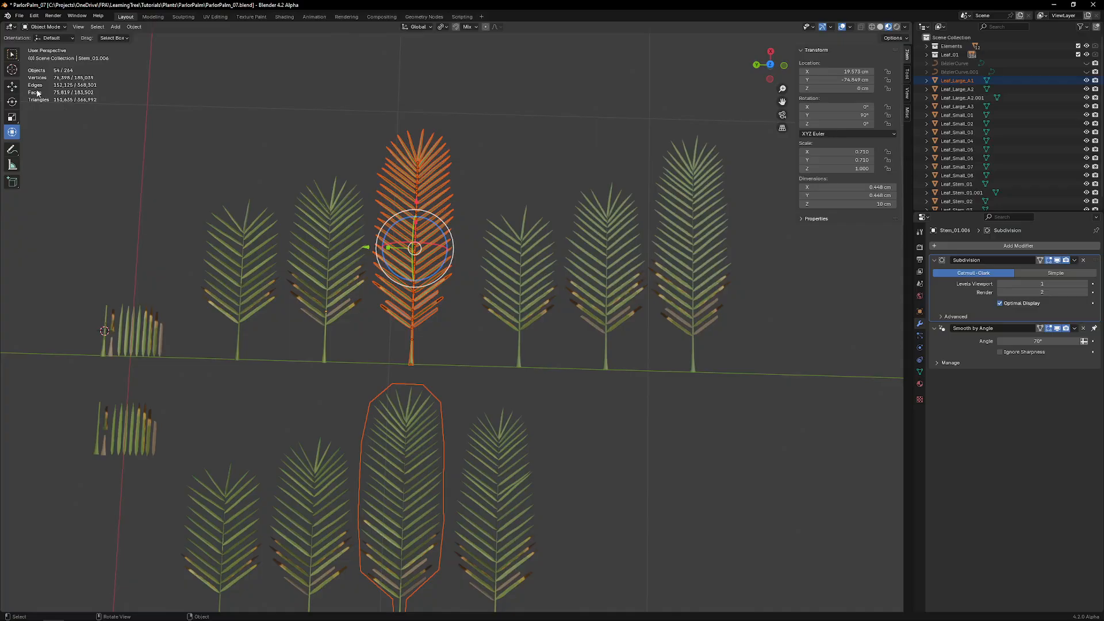
{"action": "left_click_drag", "start_coordinate": [739, 125], "coordinate": [669, 376]}
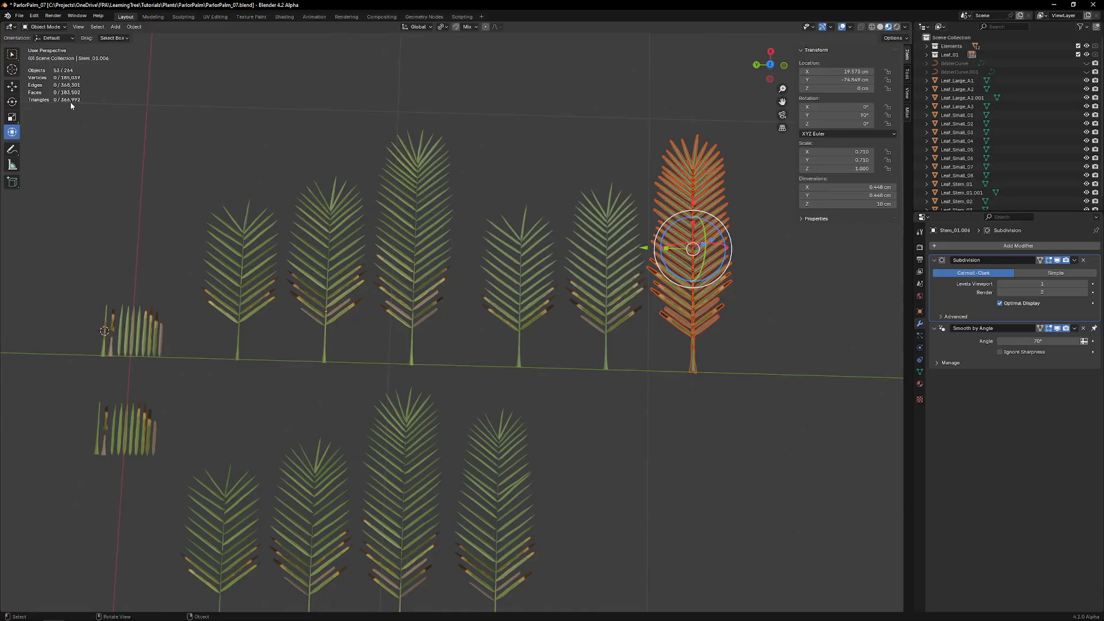
Step: Try to join the tallest duplicated card frond into a single object, using one of its leaflet cards as the active object
{"action": "left_click", "coordinate": [713, 231], "text": "shift"}
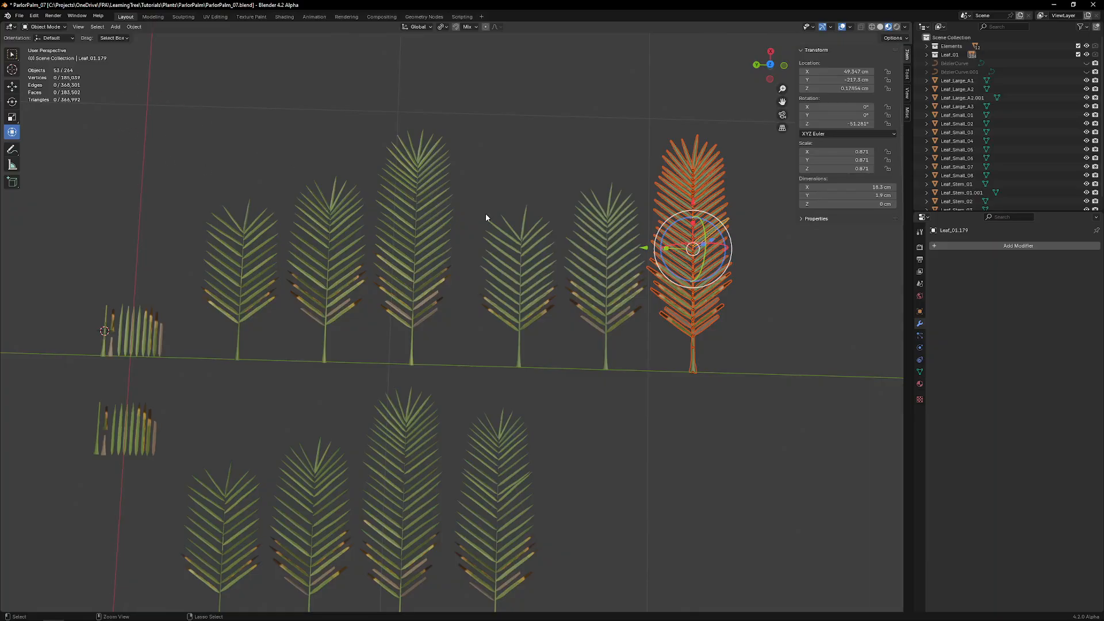
{"action": "key", "text": "ctrl+j"}
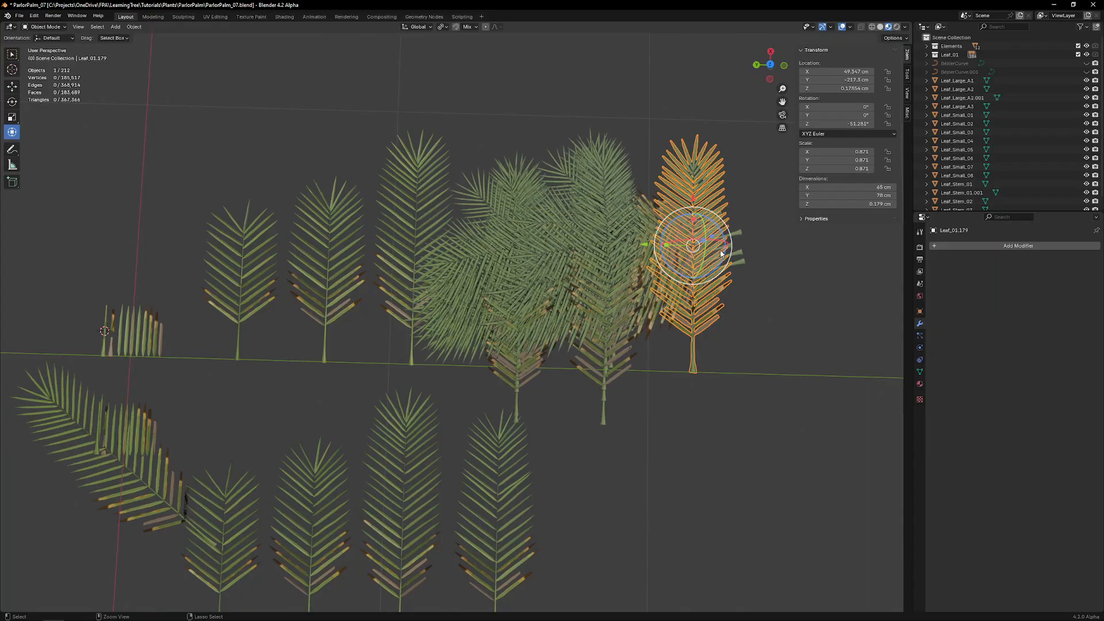
{"action": "key", "text": "ctrl+z"}
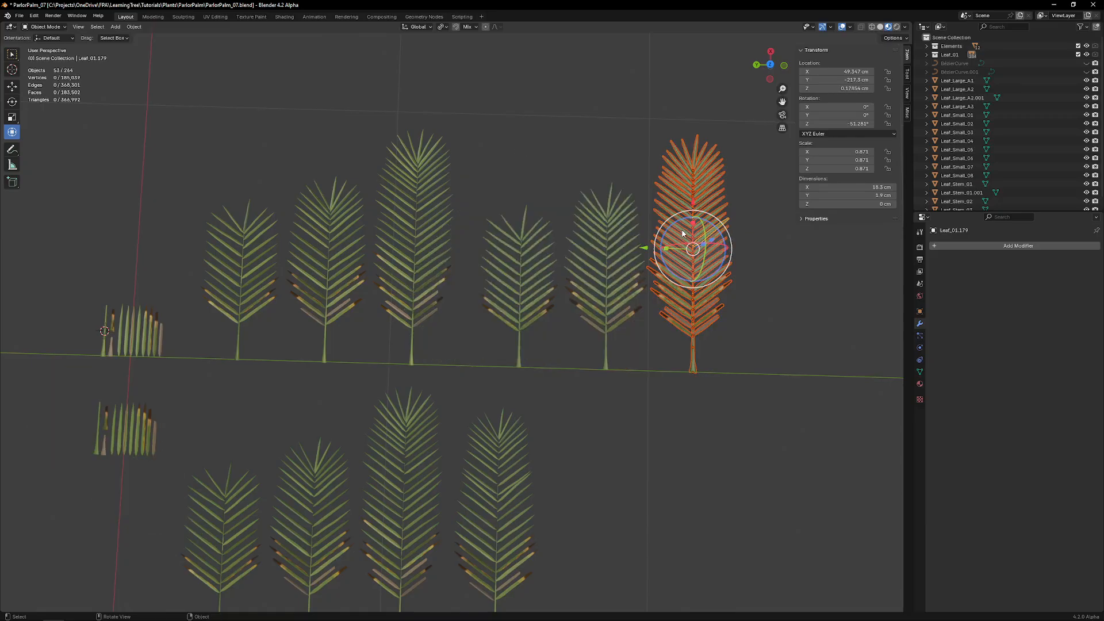
{"action": "left_click", "coordinate": [695, 373]}
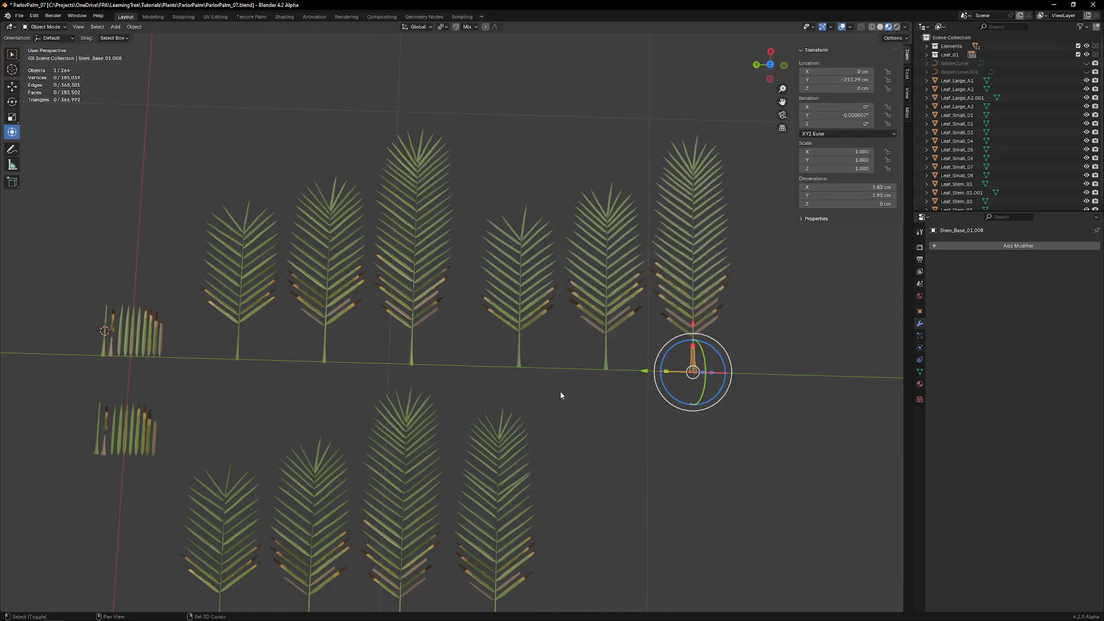
Step: Compare the upper row of fronds with the lower-row large frond cards, checking the geometry statistics of Leaf_Large_A2.001 and Leaf_Large_A3
{"action": "middle_click_drag", "start_coordinate": [560, 391], "coordinate": [419, 360], "text": "shift"}
{"action": "scroll", "coordinate": [614, 135], "scroll_direction": "down", "scroll_amount": 4}
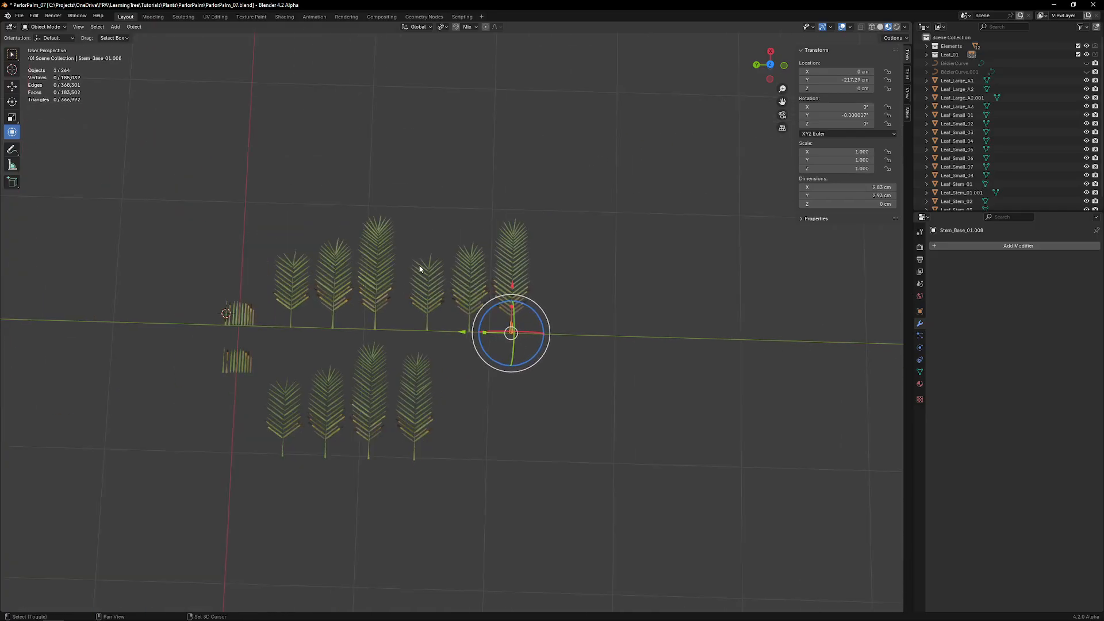
{"action": "mouse_move", "coordinate": [428, 301]}
{"action": "middle_mouse_down", "text": "shift"}
{"action": "mouse_move", "coordinate": [499, 264]}
{"action": "mouse_move", "coordinate": [525, 264]}
{"action": "mouse_move", "coordinate": [432, 299]}
{"action": "mouse_move", "coordinate": [429, 197]}
{"action": "mouse_move", "coordinate": [404, 267]}
{"action": "mouse_move", "coordinate": [429, 302]}
{"action": "mouse_move", "coordinate": [364, 264]}
{"action": "mouse_move", "coordinate": [319, 370]}
{"action": "mouse_move", "coordinate": [426, 315]}
{"action": "middle_mouse_up", "text": "shift"}
{"action": "scroll", "coordinate": [558, 272], "scroll_direction": "up", "scroll_amount": 3}
{"action": "scroll", "coordinate": [410, 264], "scroll_direction": "up", "scroll_amount": 4}
{"action": "scroll", "coordinate": [427, 301], "scroll_direction": "down", "scroll_amount": 4}
{"action": "left_click", "coordinate": [439, 312]}
{"action": "left_click", "coordinate": [480, 391]}
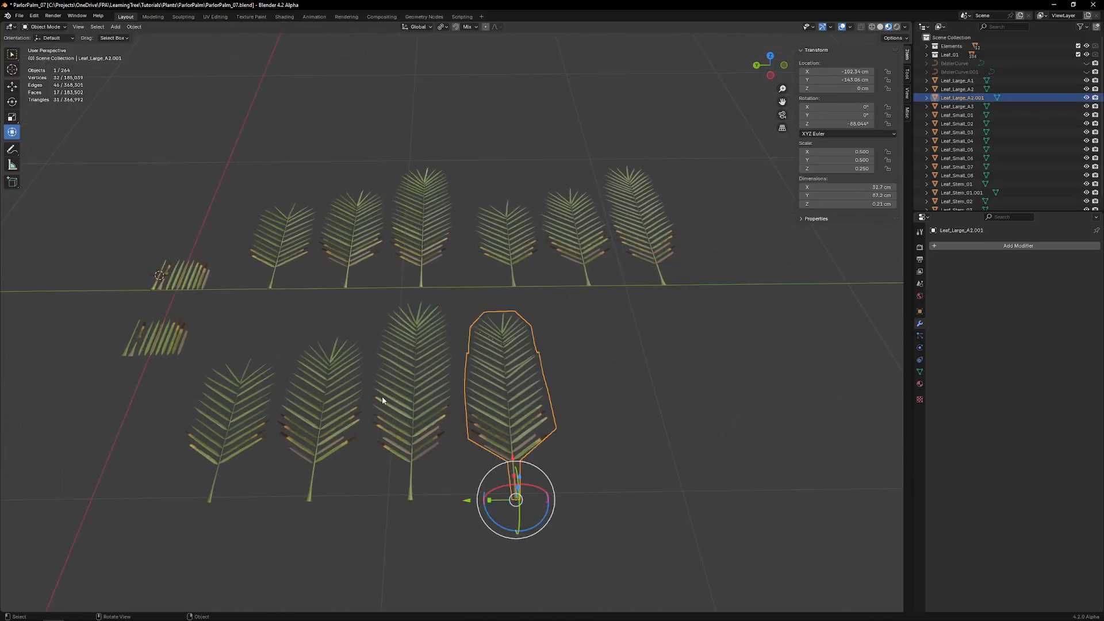
{"action": "left_click", "coordinate": [382, 397]}
{"action": "left_click", "coordinate": [244, 406]}
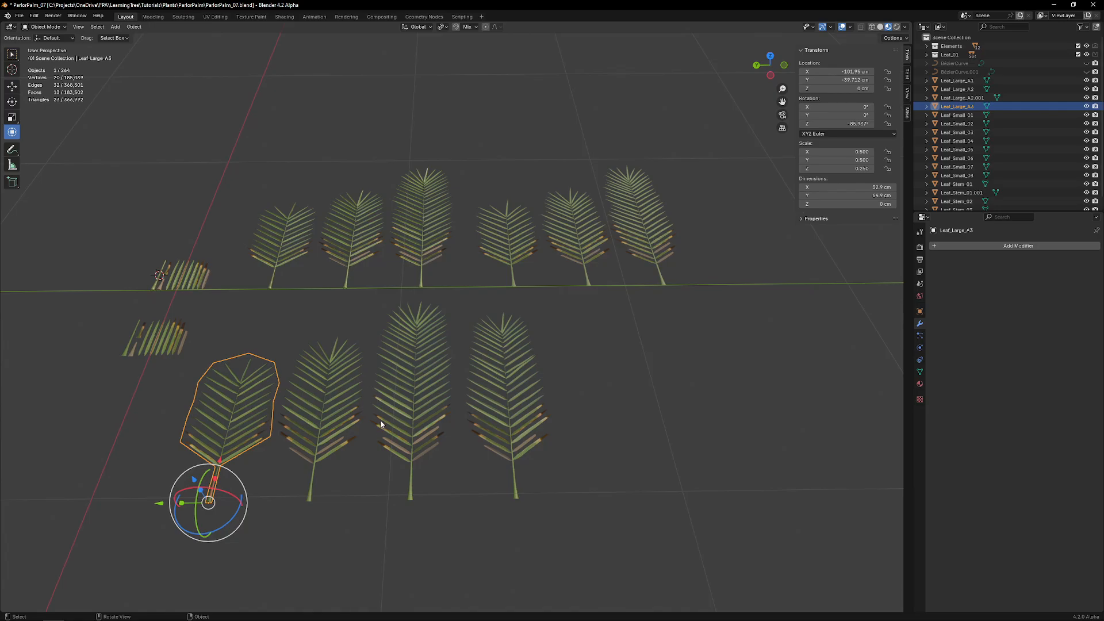
{"action": "middle_click_drag", "start_coordinate": [320, 452], "coordinate": [457, 415], "text": "shift"}
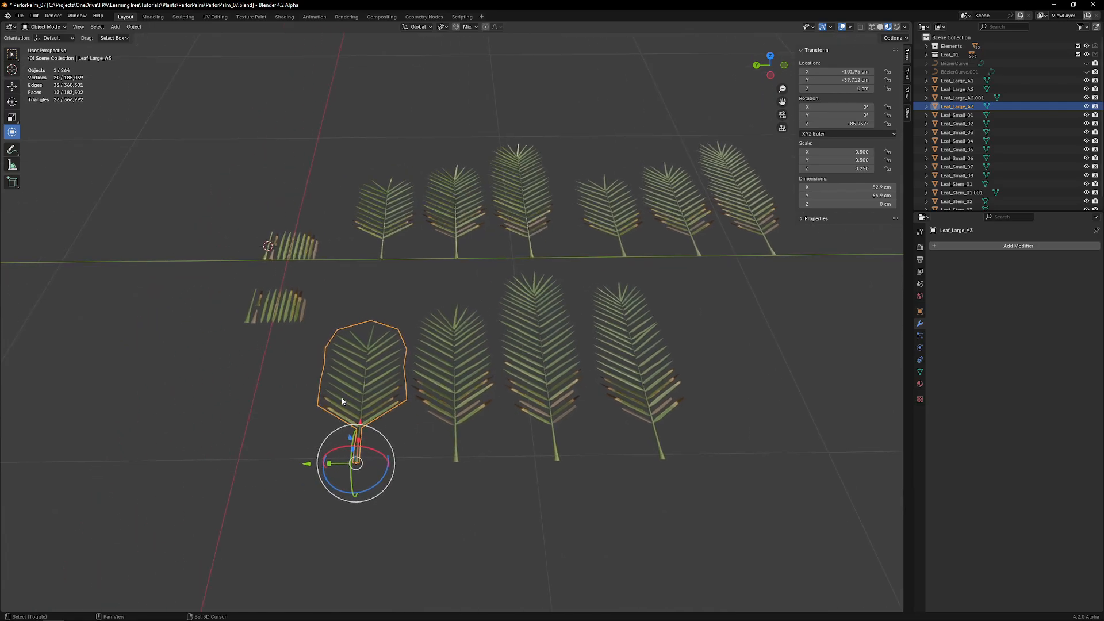
{"action": "middle_click_drag", "start_coordinate": [341, 400], "coordinate": [433, 374], "text": "shift"}
{"action": "middle_click_drag", "start_coordinate": [484, 344], "coordinate": [329, 388], "text": "shift"}
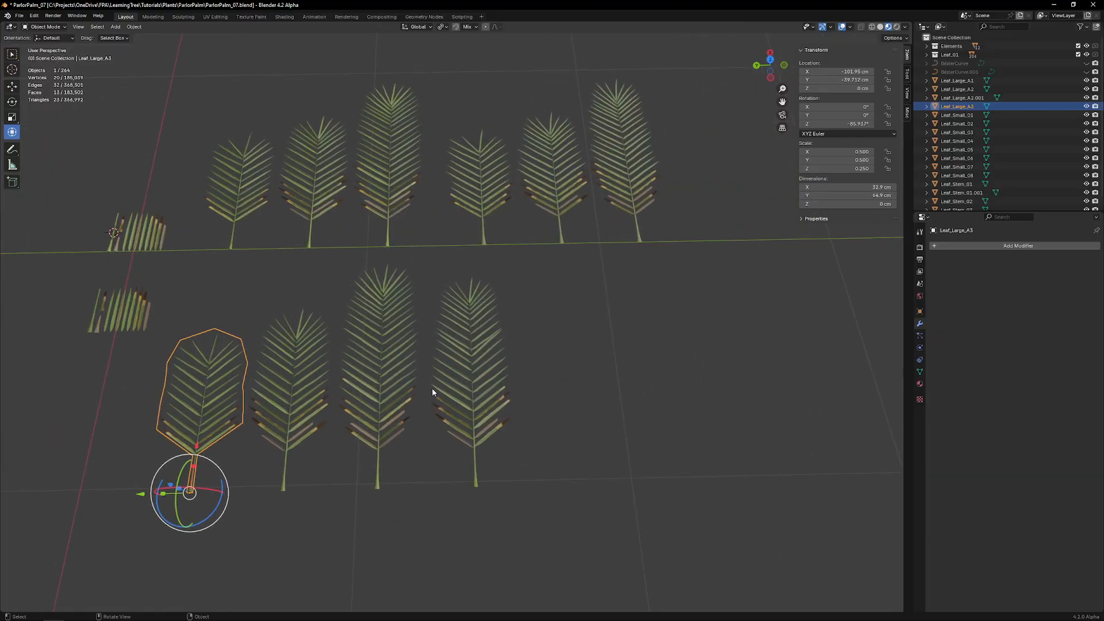
{"action": "mouse_move", "coordinate": [529, 361]}
{"action": "left_mouse_down"}
{"action": "mouse_move", "coordinate": [268, 453]}
{"action": "mouse_move", "coordinate": [189, 446]}
{"action": "mouse_move", "coordinate": [544, 362]}
{"action": "mouse_move", "coordinate": [534, 382]}
{"action": "left_mouse_up"}
Step: Duplicate the Leaf_Large_A1 frond card and move the copy along Y to about -195.95 cm, beyond the end of the lower row
{"action": "left_click", "coordinate": [394, 387]}
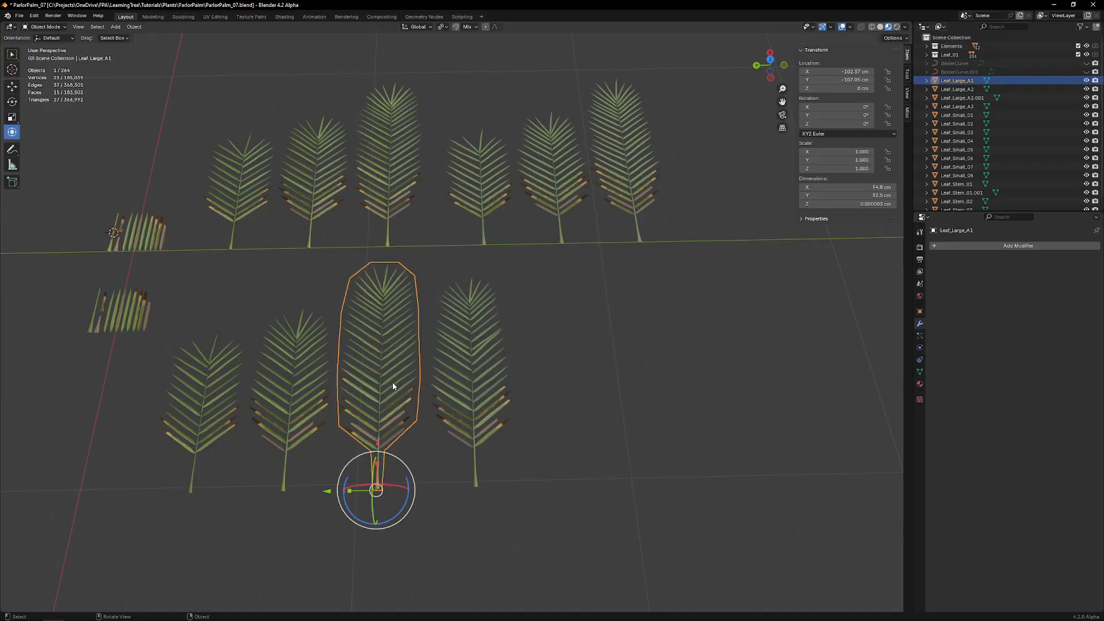
{"action": "key", "text": "shift+d"}
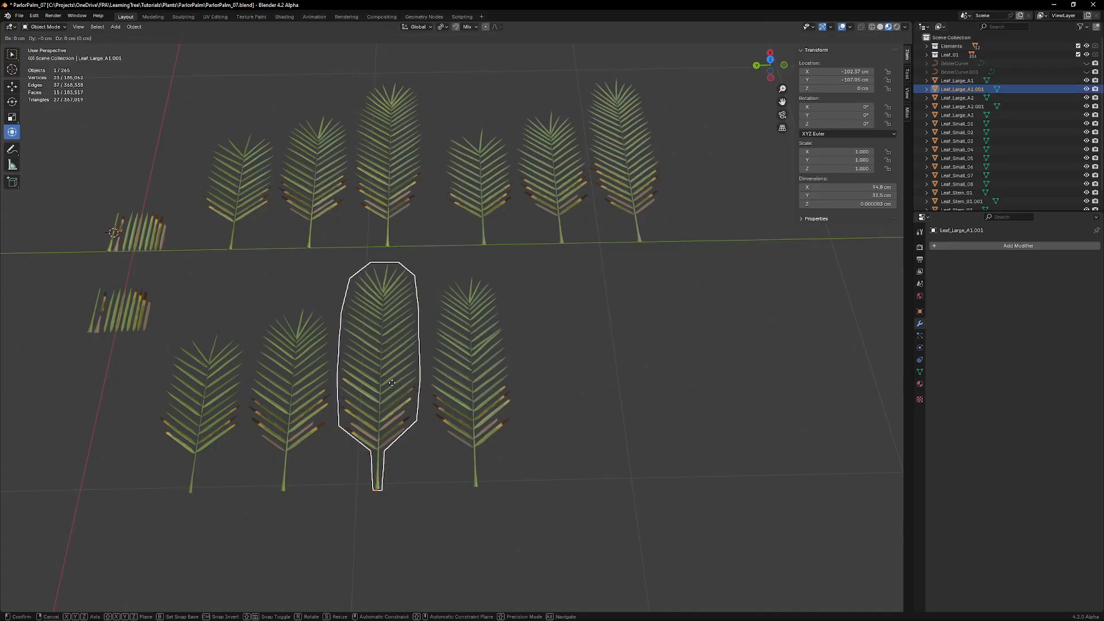
{"action": "key", "text": "y"}
{"action": "left_click", "coordinate": [640, 395]}
{"action": "middle_click_drag", "start_coordinate": [640, 395], "coordinate": [505, 330]}
{"action": "scroll", "coordinate": [608, 368], "scroll_direction": "up", "scroll_amount": 2}
Step: In Edit Mode, select the outer side vertices of the Leaf_Large_A1 copy and raise them about 4.2 cm along Z
{"action": "key", "text": "Tab"}
{"action": "key", "text": "Tab"}
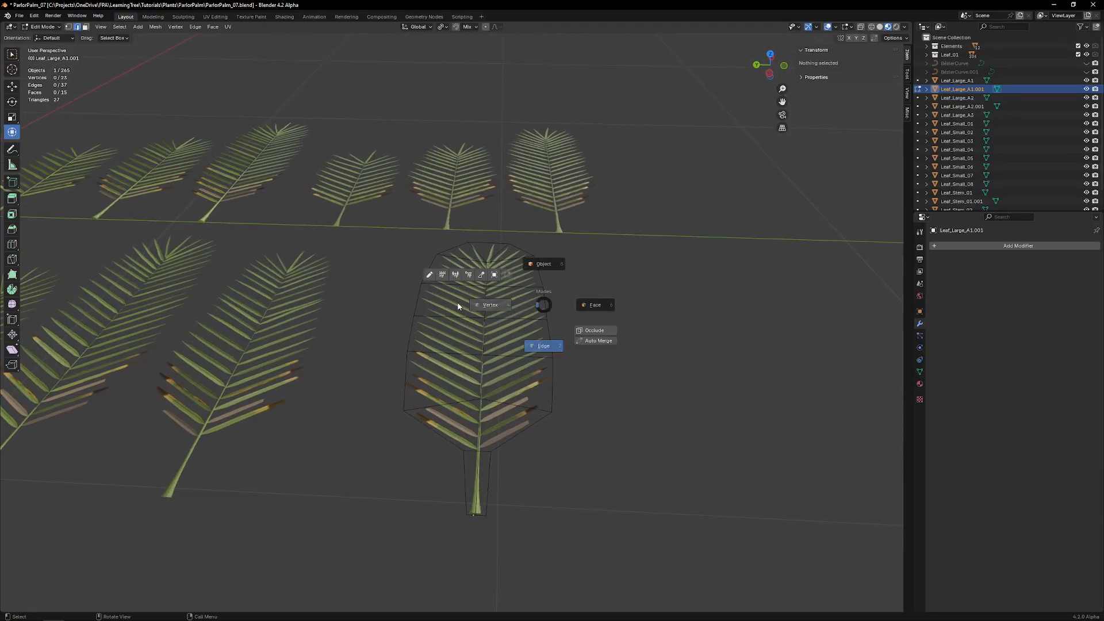
{"action": "left_click", "coordinate": [459, 306]}
{"action": "left_click_drag", "start_coordinate": [565, 249], "coordinate": [522, 425]}
{"action": "left_click_drag", "start_coordinate": [446, 252], "coordinate": [349, 470]}
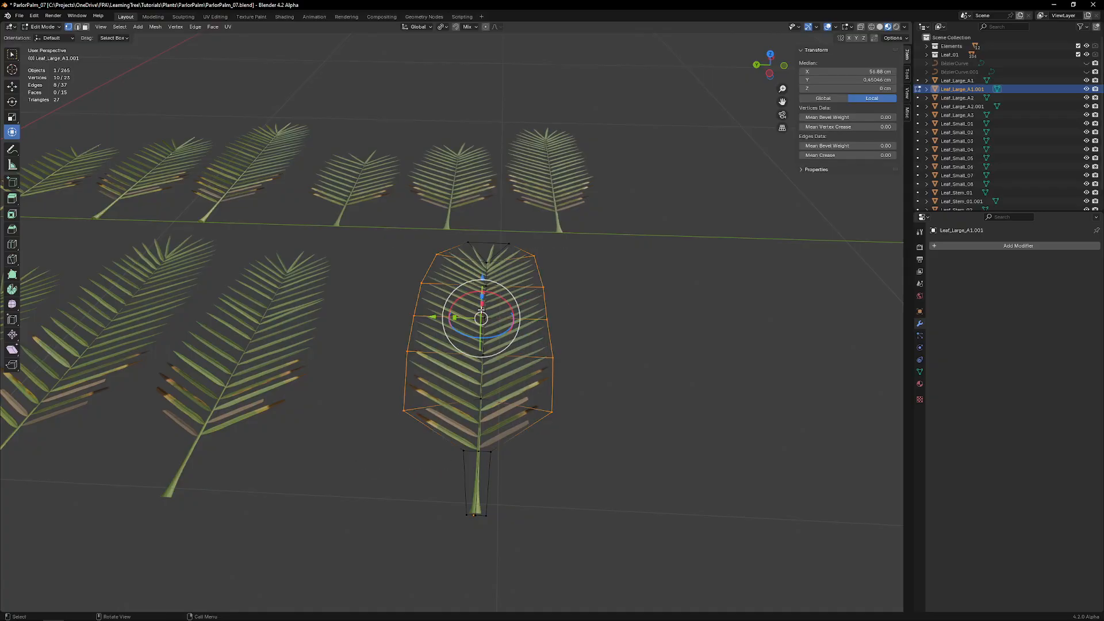
{"action": "middle_click_drag", "start_coordinate": [368, 437], "coordinate": [587, 213]}
{"action": "left_click_drag", "start_coordinate": [587, 230], "coordinate": [588, 213]}
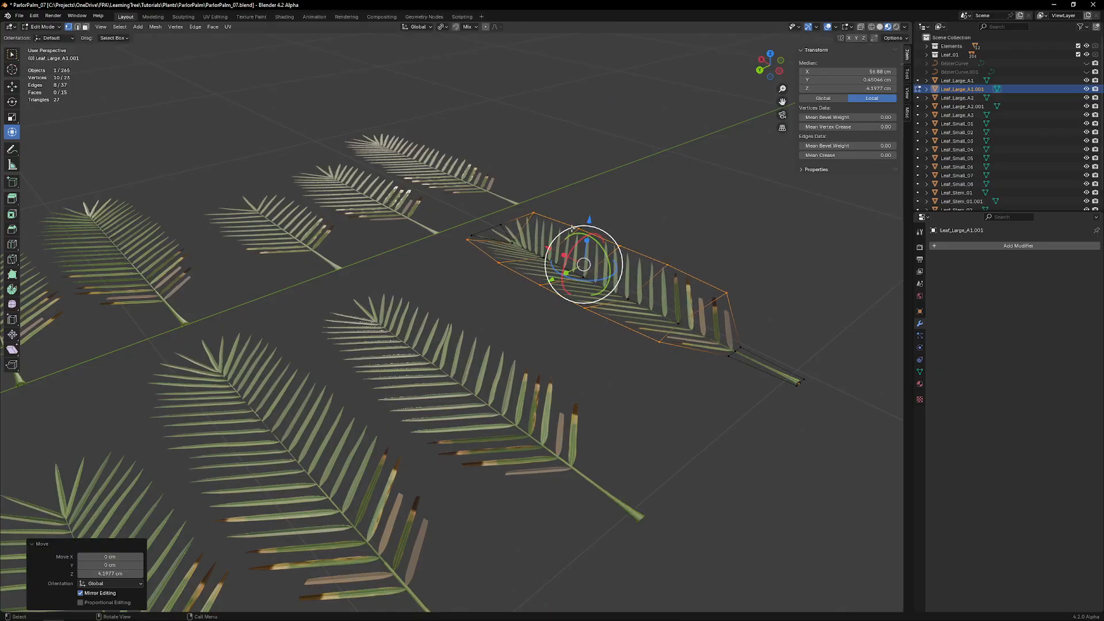
Step: Lower the two outer side vertices nearest the frond tip by about 0.94 cm along Z
{"action": "middle_click_drag", "start_coordinate": [588, 213], "coordinate": [497, 305]}
{"action": "scroll", "coordinate": [499, 303], "scroll_direction": "up", "scroll_amount": 3}
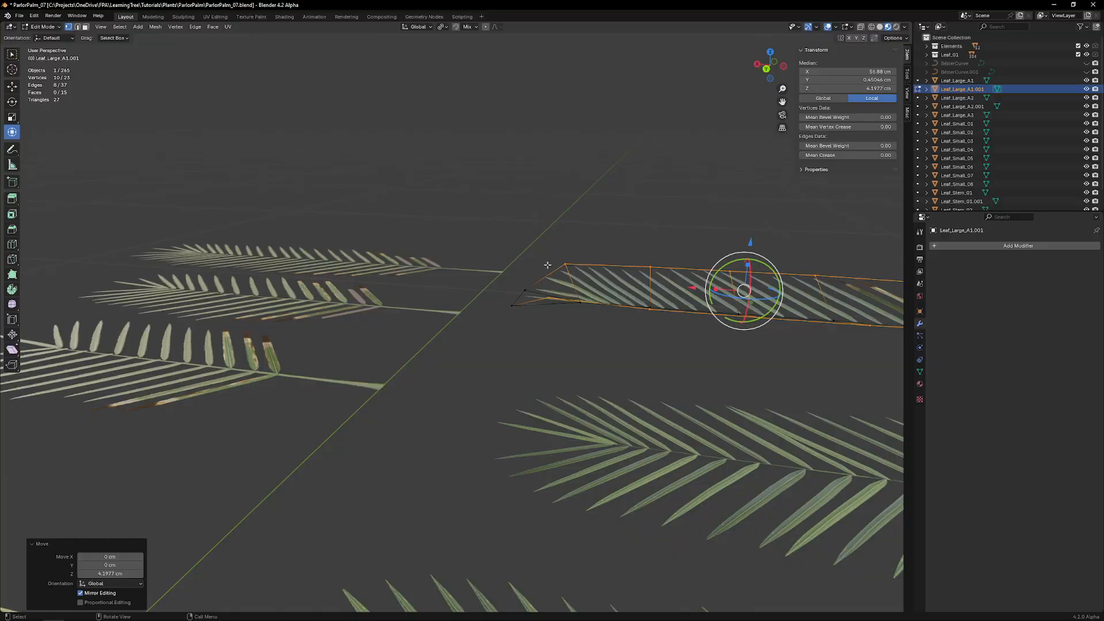
{"action": "left_click", "coordinate": [561, 264]}
{"action": "left_click", "coordinate": [548, 296], "text": "shift"}
{"action": "left_click_drag", "start_coordinate": [558, 234], "coordinate": [558, 247]}
{"action": "middle_click_drag", "start_coordinate": [557, 248], "coordinate": [533, 308]}
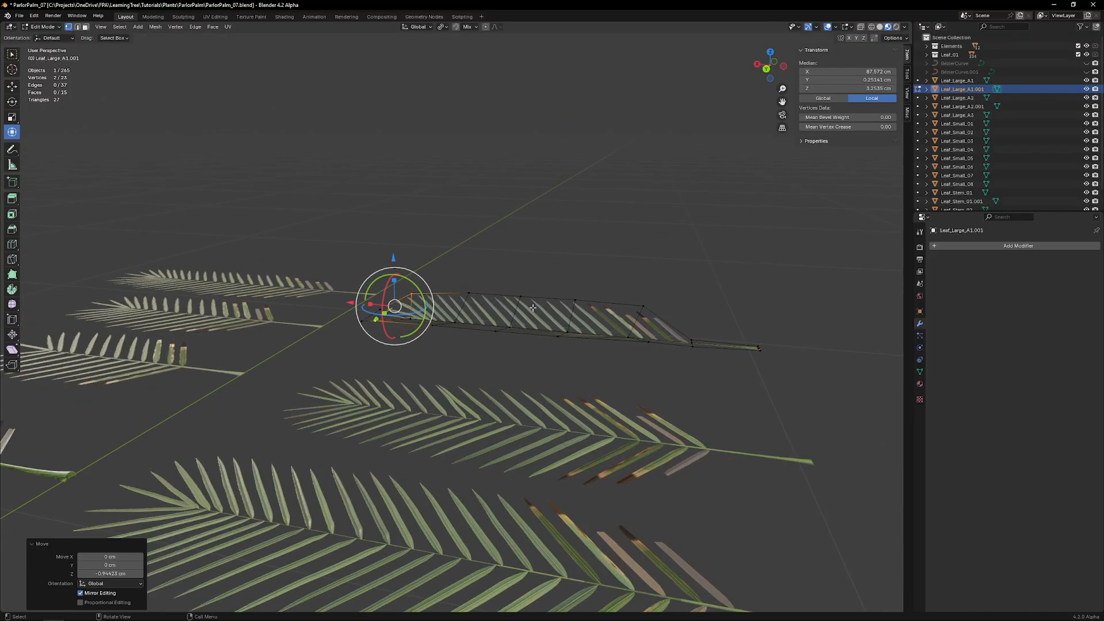
Step: Try raising all vertices across the middle section of the frond card by about 0.66 cm along Z
{"action": "middle_click_drag", "start_coordinate": [475, 272], "coordinate": [540, 292]}
{"action": "left_click_drag", "start_coordinate": [431, 271], "coordinate": [667, 326]}
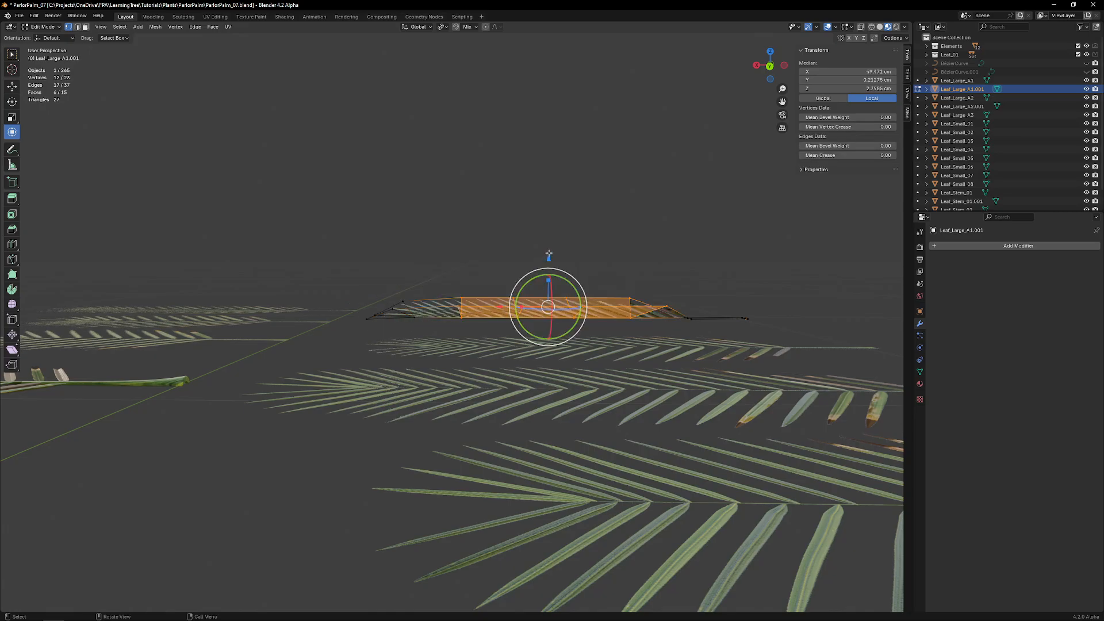
{"action": "left_click_drag", "start_coordinate": [547, 256], "coordinate": [549, 248]}
{"action": "right_click", "coordinate": [568, 255]}
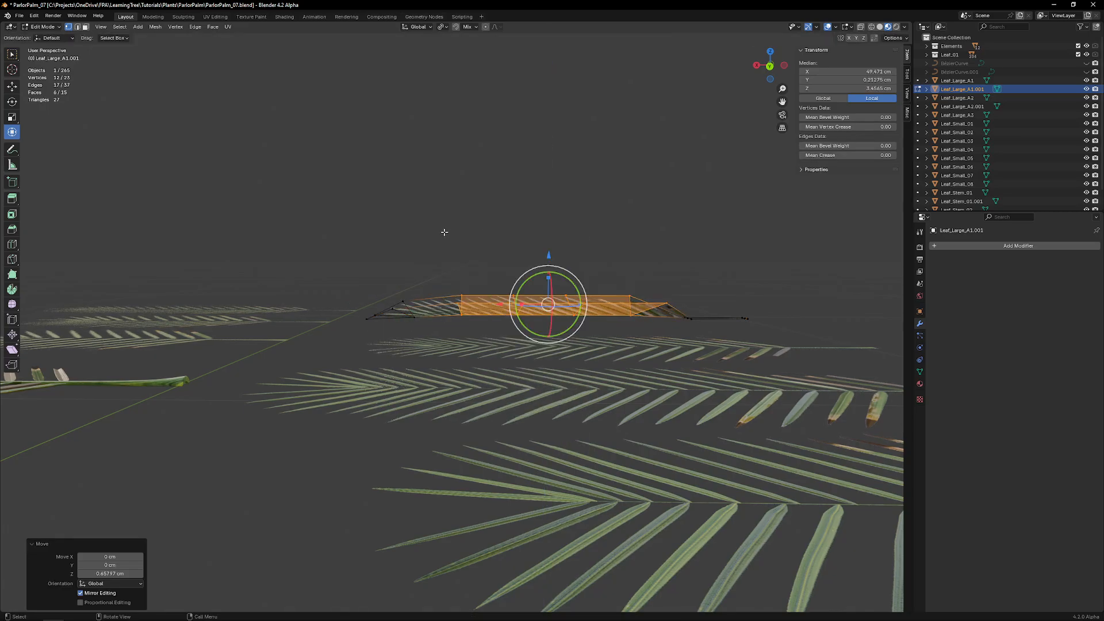
{"action": "middle_click_drag", "start_coordinate": [463, 243], "coordinate": [572, 371]}
{"action": "key", "text": "ctrl+z"}
{"action": "scroll", "coordinate": [454, 352], "scroll_direction": "down", "scroll_amount": 5}
{"action": "scroll", "coordinate": [528, 331], "scroll_direction": "up", "scroll_amount": 5}
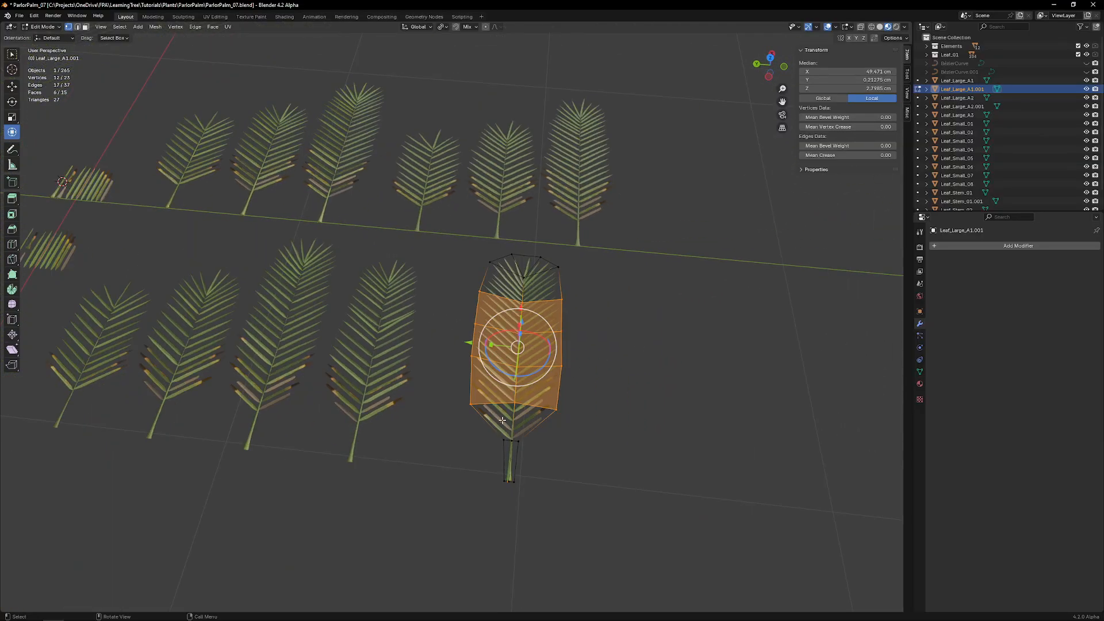
Step: Return to Object Mode and add a Simple Deform modifier to the Leaf_Large_A1 copy
{"action": "key", "text": "Tab"}
{"action": "scroll", "coordinate": [543, 426], "scroll_direction": "down", "scroll_amount": 2}
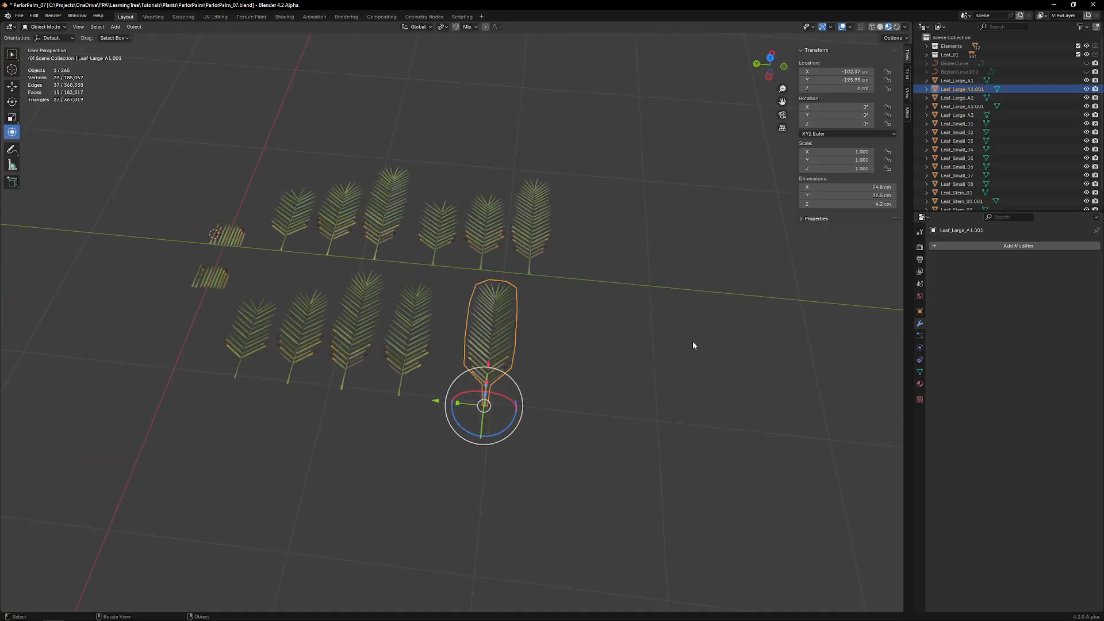
{"action": "left_click", "coordinate": [960, 246]}
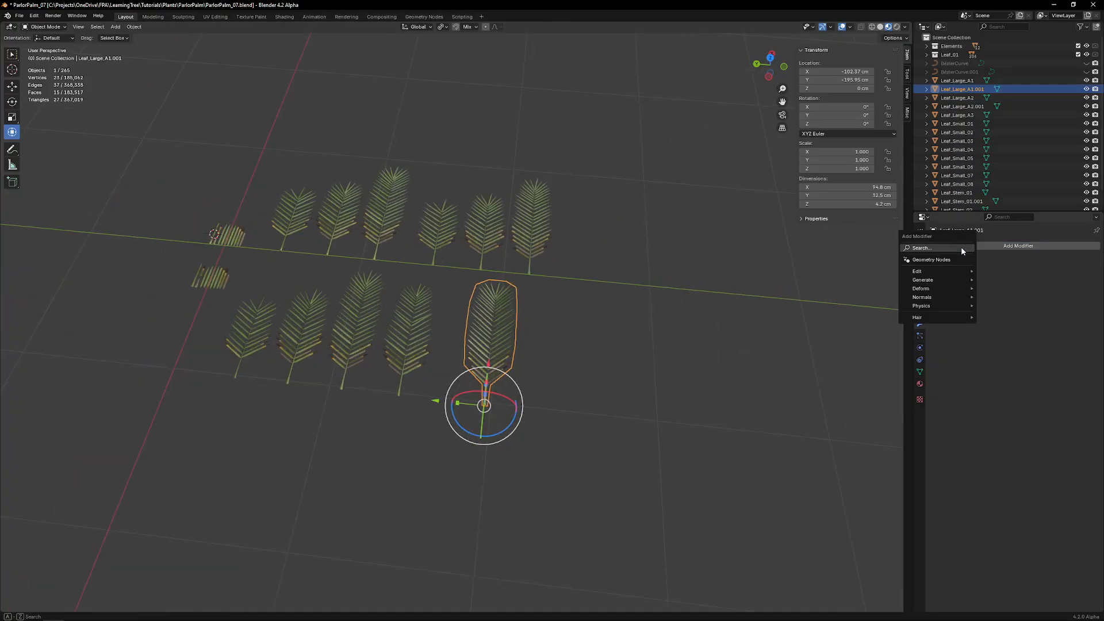
{"action": "key", "text": "space"}
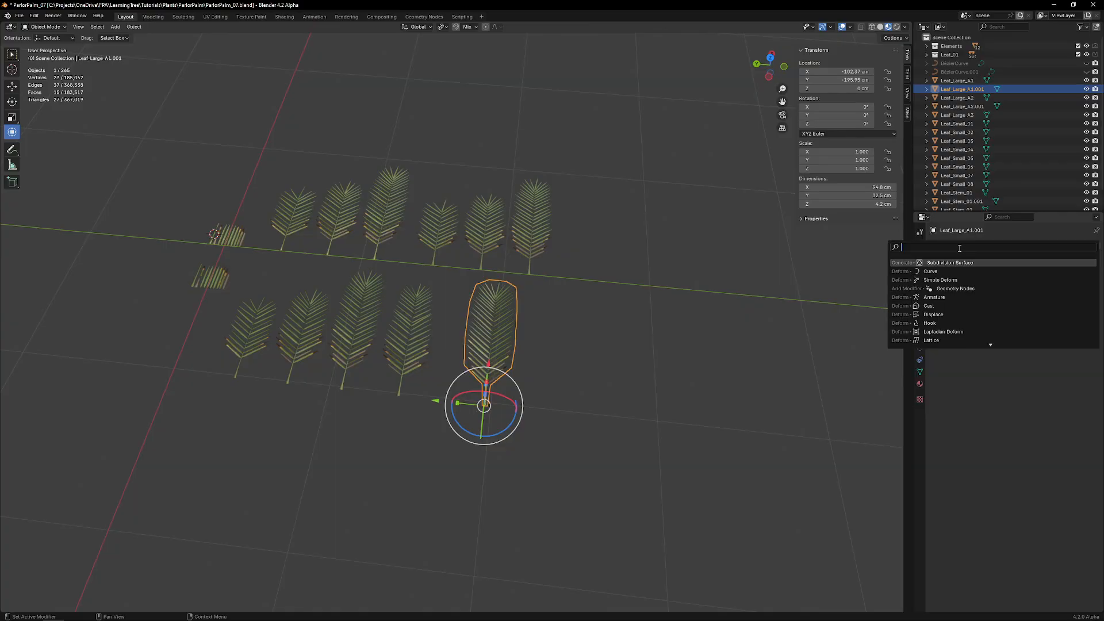
{"action": "type", "text": "sim"}
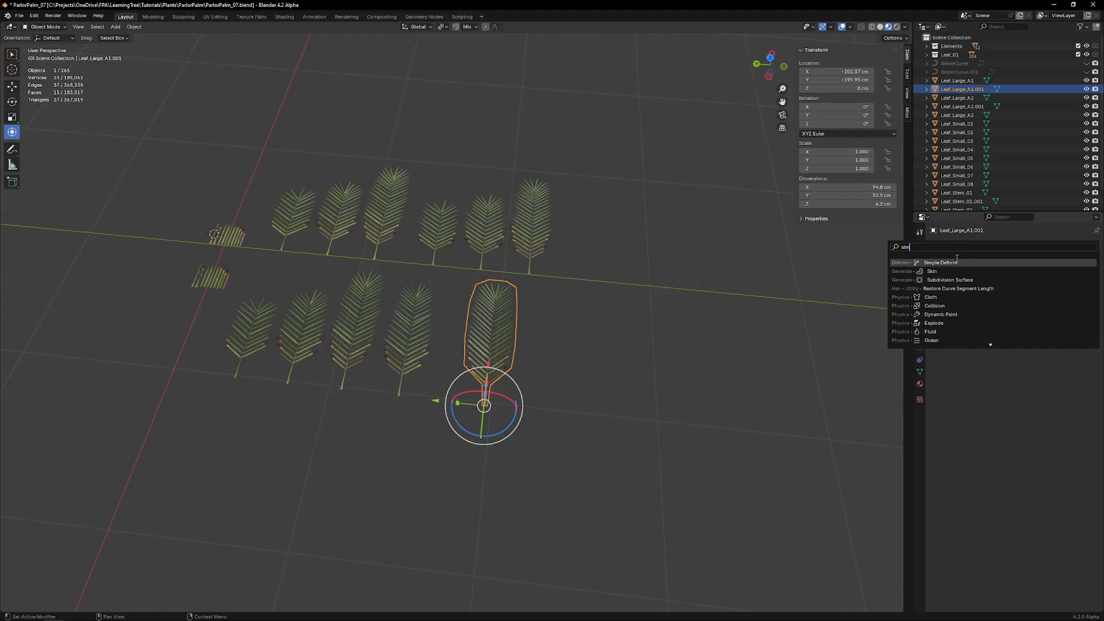
{"action": "left_click", "coordinate": [957, 261]}
{"action": "scroll", "coordinate": [644, 330], "scroll_direction": "up", "scroll_amount": 2}
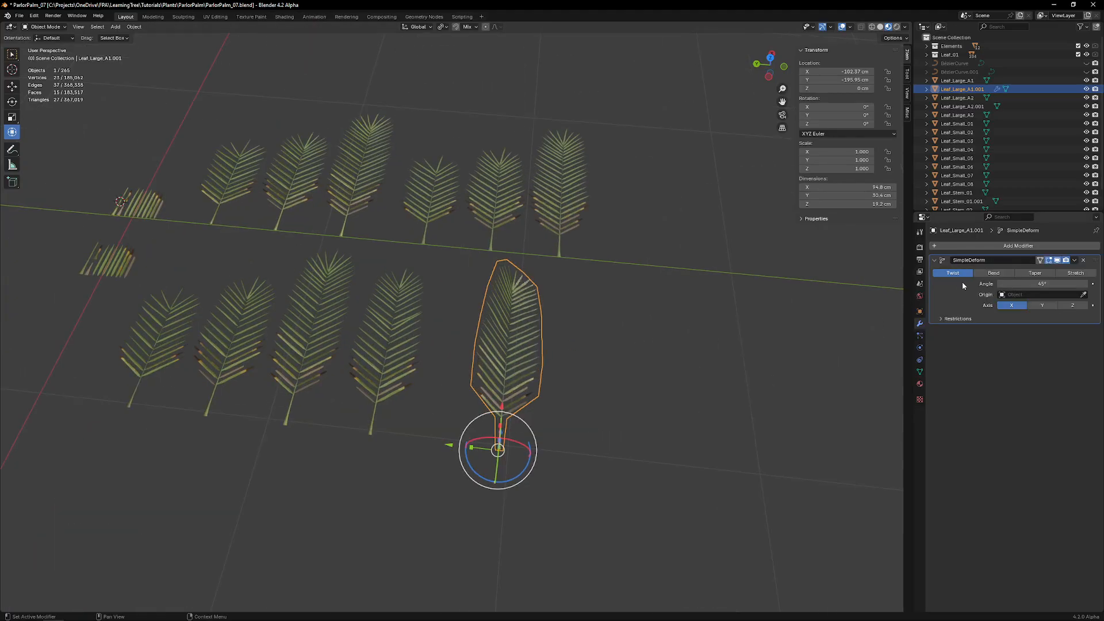
Step: Switch the Simple Deform modifier to Bend, try the Y axis, and settle on the Z axis
{"action": "left_click", "coordinate": [993, 273]}
{"action": "middle_click_drag", "start_coordinate": [621, 314], "coordinate": [554, 333]}
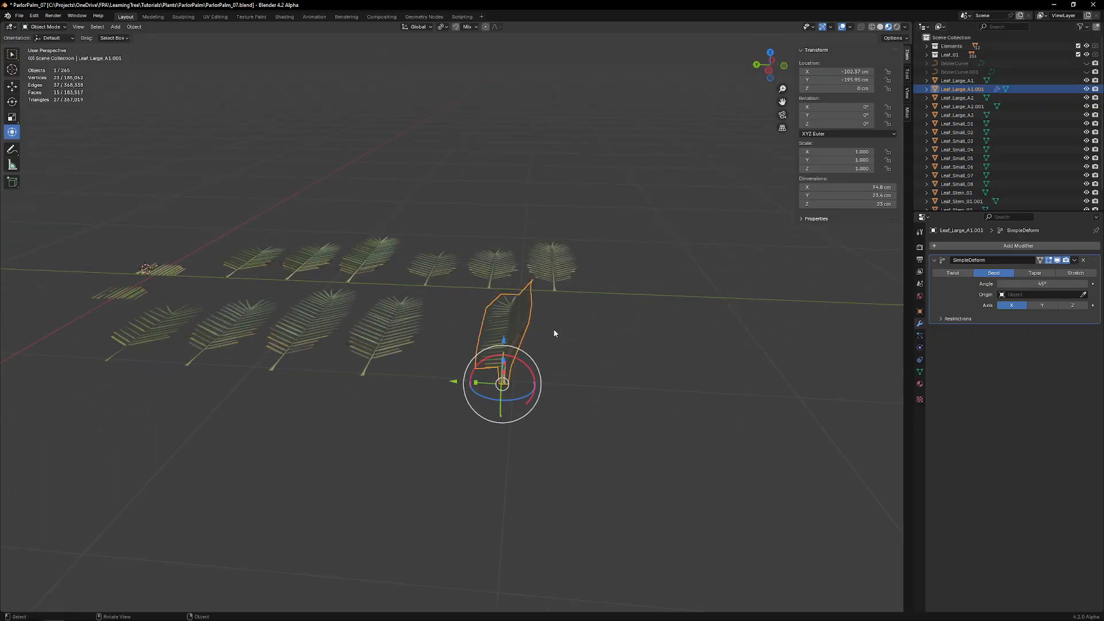
{"action": "left_click", "coordinate": [1045, 305]}
{"action": "middle_click_drag", "start_coordinate": [460, 386], "coordinate": [641, 386]}
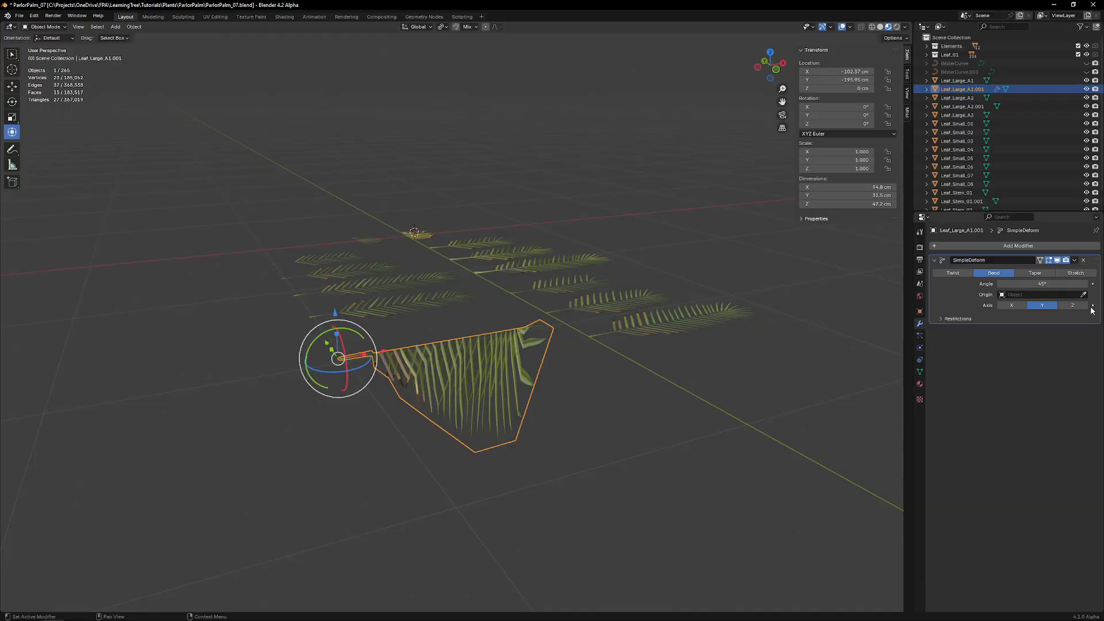
{"action": "left_click", "coordinate": [1073, 305]}
{"action": "middle_click_drag", "start_coordinate": [403, 322], "coordinate": [401, 399]}
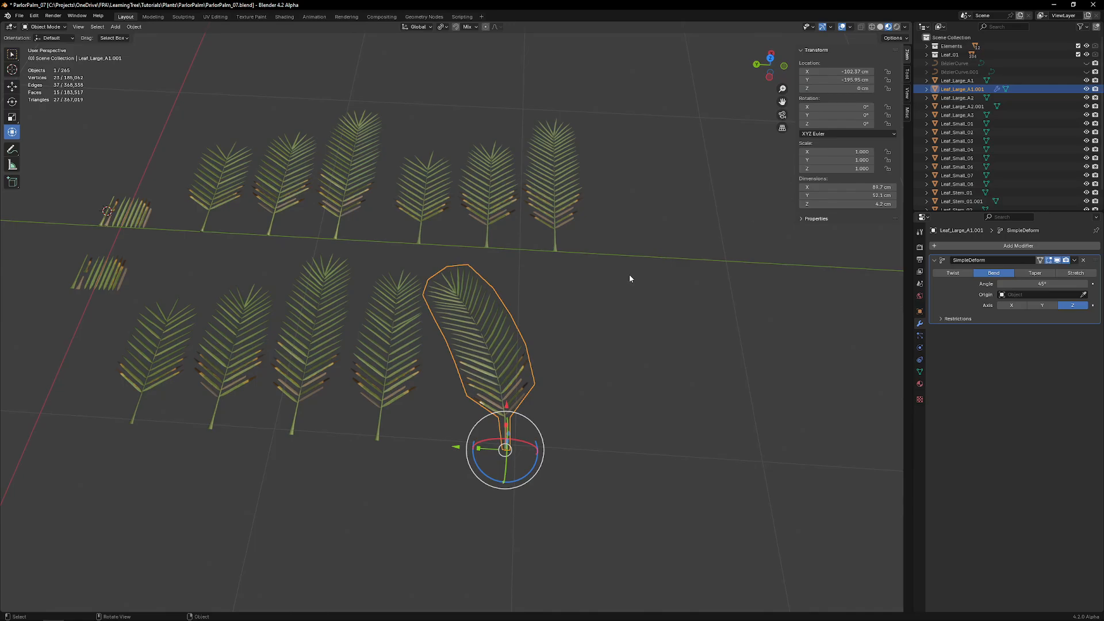
Step: Restrict transforms to origins only and rotate the bent frond copy's origin by -90° about the X axis
{"action": "left_click", "coordinate": [893, 38]}
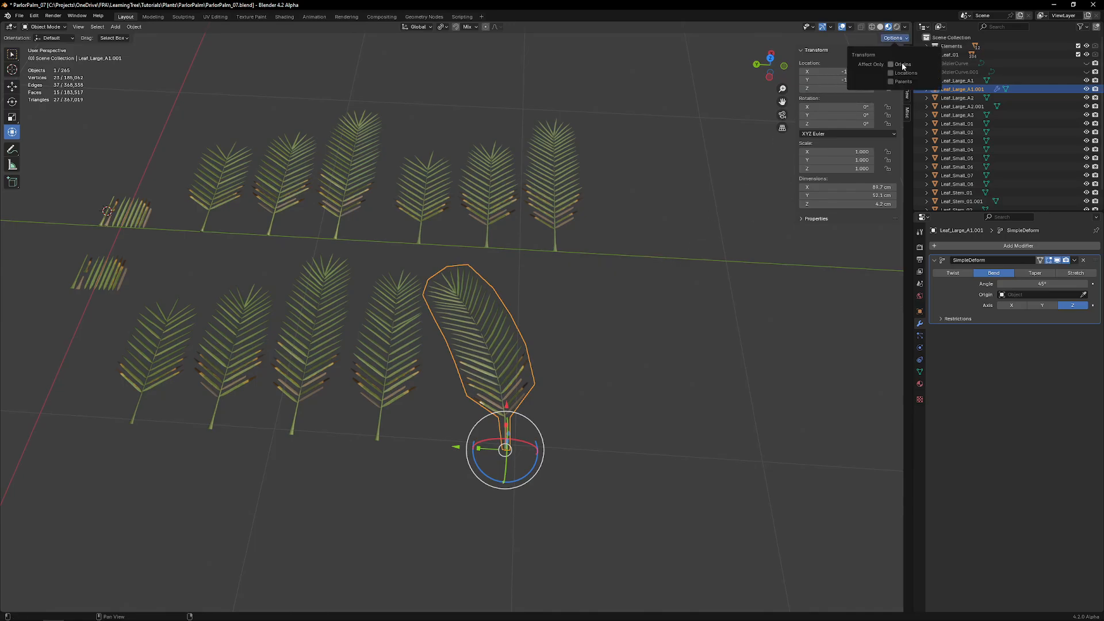
{"action": "right_click", "coordinate": [890, 62]}
{"action": "left_click", "coordinate": [865, 110]}
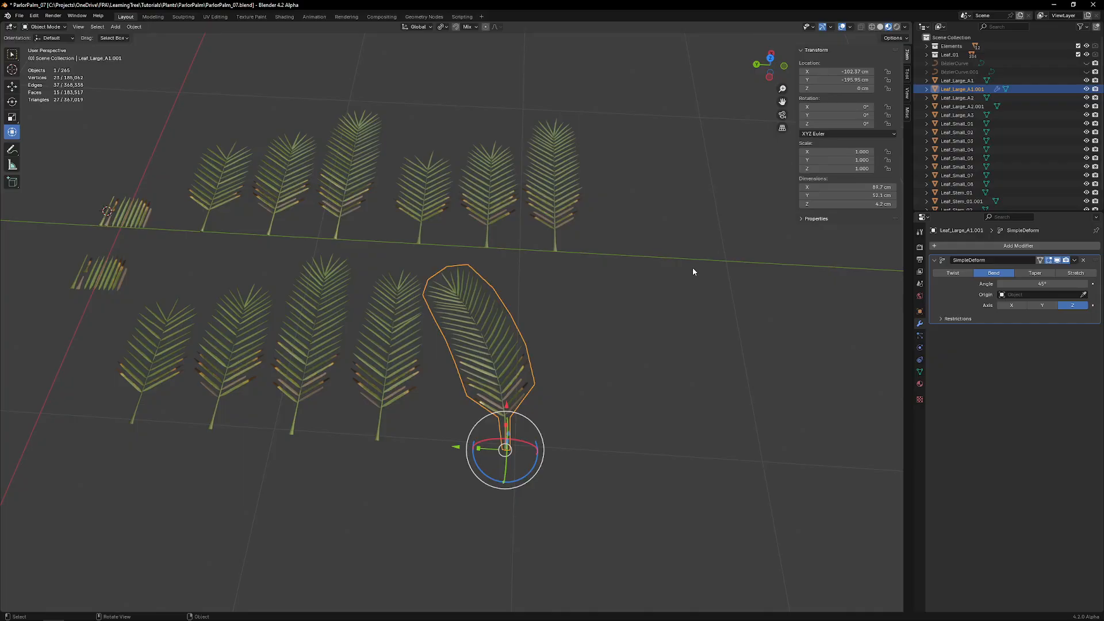
{"action": "key", "text": "q"}
{"action": "left_click", "coordinate": [638, 330]}
{"action": "left_click_drag", "start_coordinate": [519, 440], "coordinate": [493, 443]}
{"action": "middle_click_drag", "start_coordinate": [494, 442], "coordinate": [463, 361]}
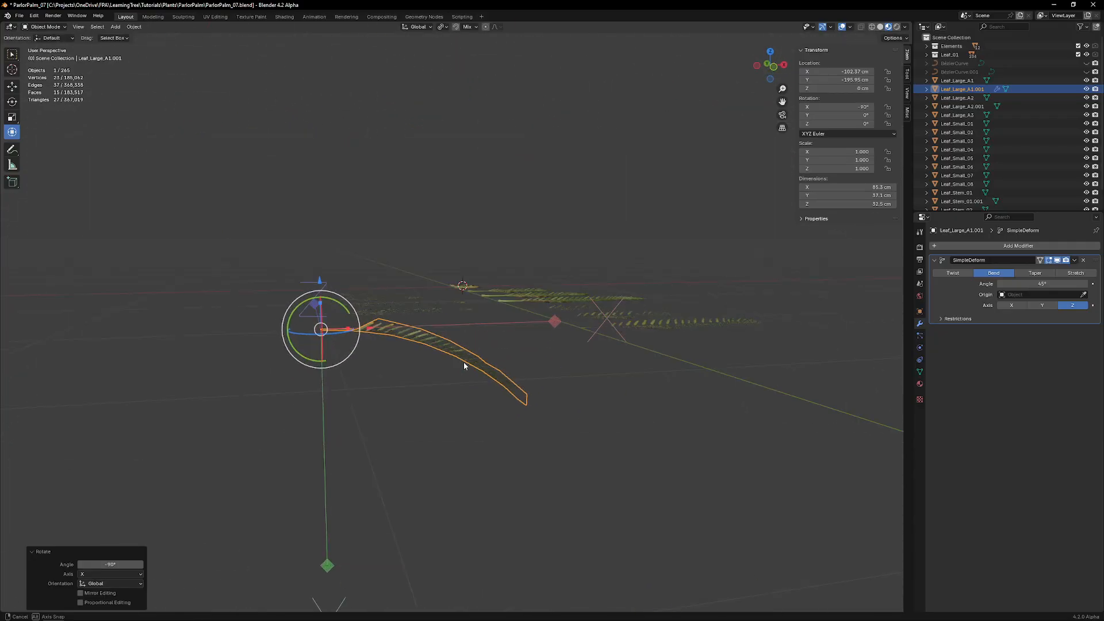
Step: Try applying the rotation and scale to the bent frond copy
{"action": "key", "text": "ctrl+a"}
{"action": "left_click", "coordinate": [468, 436]}
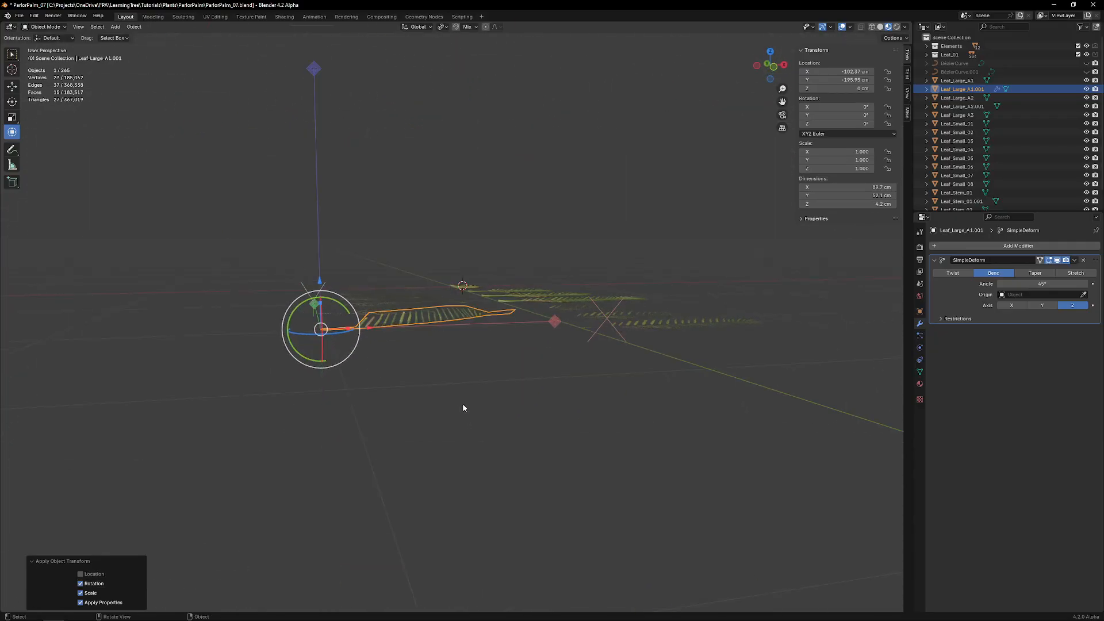
{"action": "middle_click_drag", "start_coordinate": [463, 409], "coordinate": [454, 446]}
{"action": "key", "text": "ctrl+z"}
{"action": "middle_click_drag", "start_coordinate": [396, 424], "coordinate": [406, 414]}
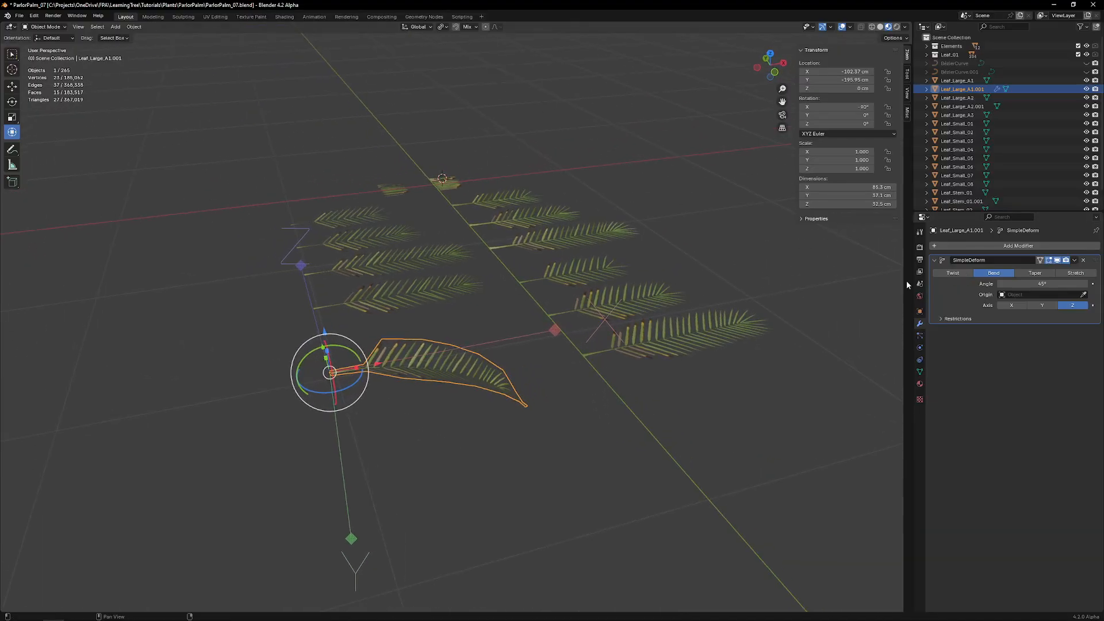
Step: Set the Simple Deform bend angle to 80.5° so the frond curves downward more strongly
{"action": "middle_click_drag", "start_coordinate": [659, 315], "coordinate": [767, 338]}
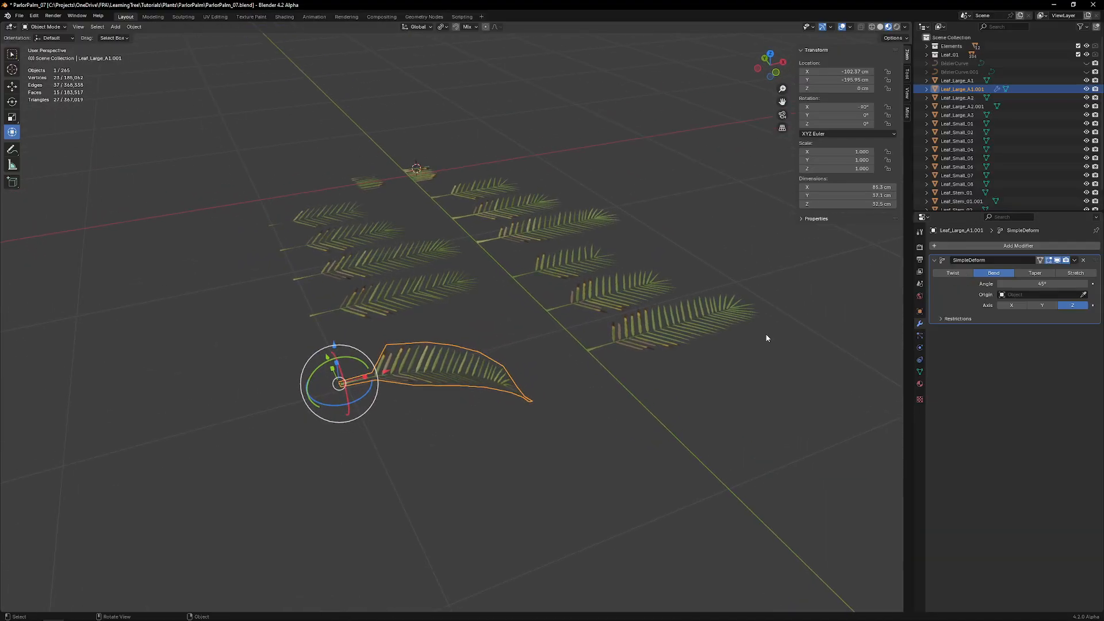
{"action": "left_click_drag", "start_coordinate": [1054, 285], "coordinate": [1084, 285]}
{"action": "middle_click_drag", "start_coordinate": [777, 298], "coordinate": [351, 315]}
{"action": "middle_click_drag", "start_coordinate": [425, 378], "coordinate": [1000, 330]}
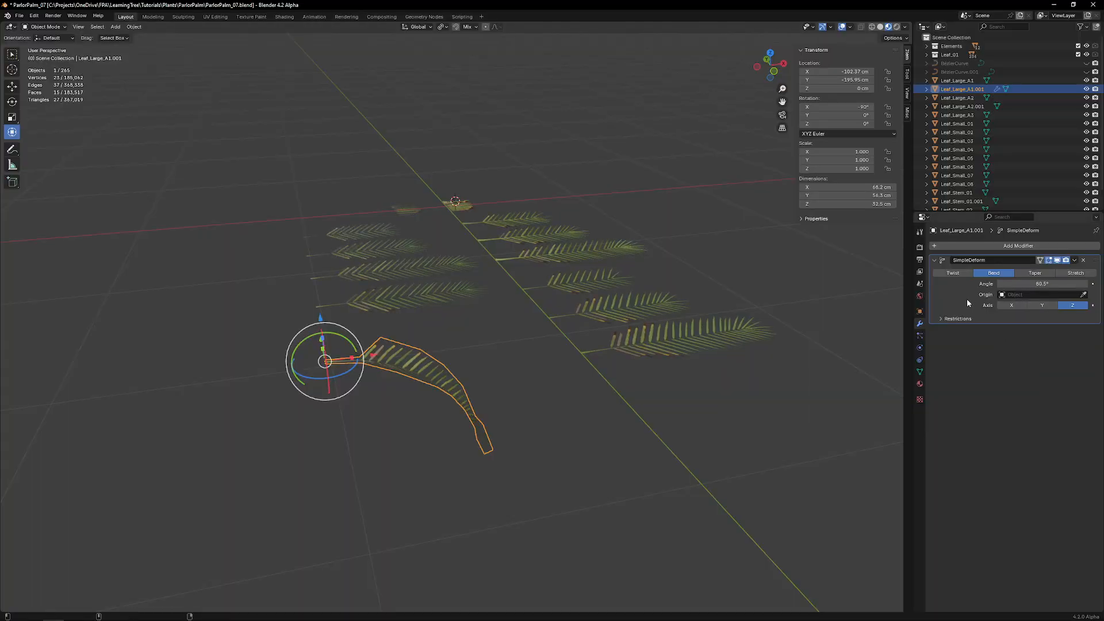
Step: Duplicate the Simple Deform modifier and turn the copy into a Twist about the X axis, trying the Y axis first
{"action": "key", "text": "shift+d"}
{"action": "left_click", "coordinate": [951, 344]}
{"action": "middle_click_drag", "start_coordinate": [577, 360], "coordinate": [922, 356]}
{"action": "left_click", "coordinate": [1036, 377]}
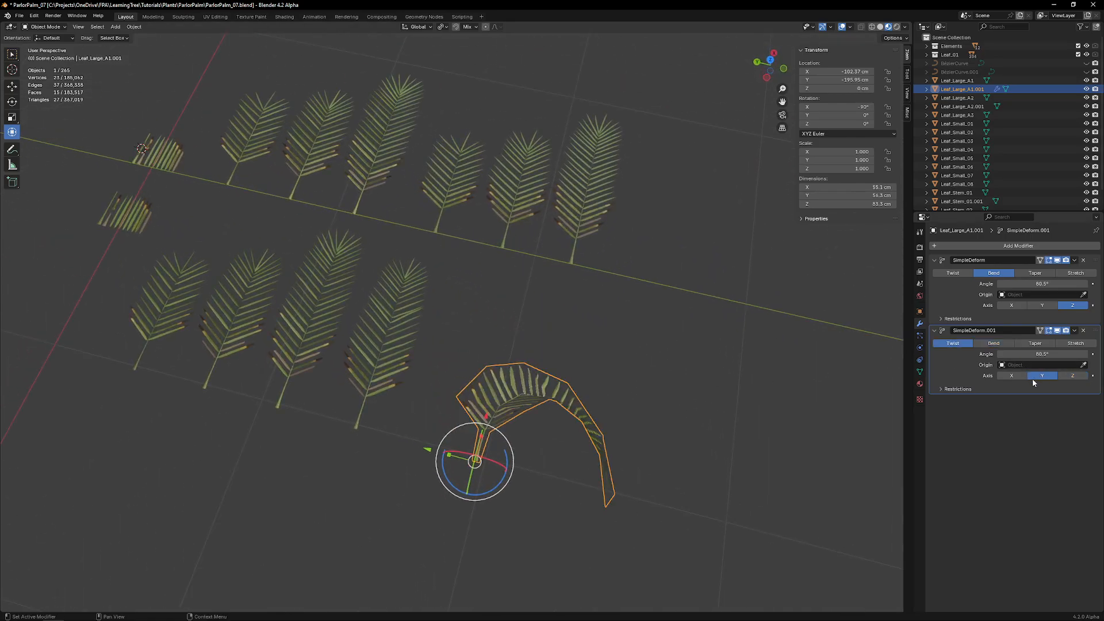
{"action": "middle_click_drag", "start_coordinate": [609, 409], "coordinate": [956, 393]}
{"action": "left_click", "coordinate": [1020, 376]}
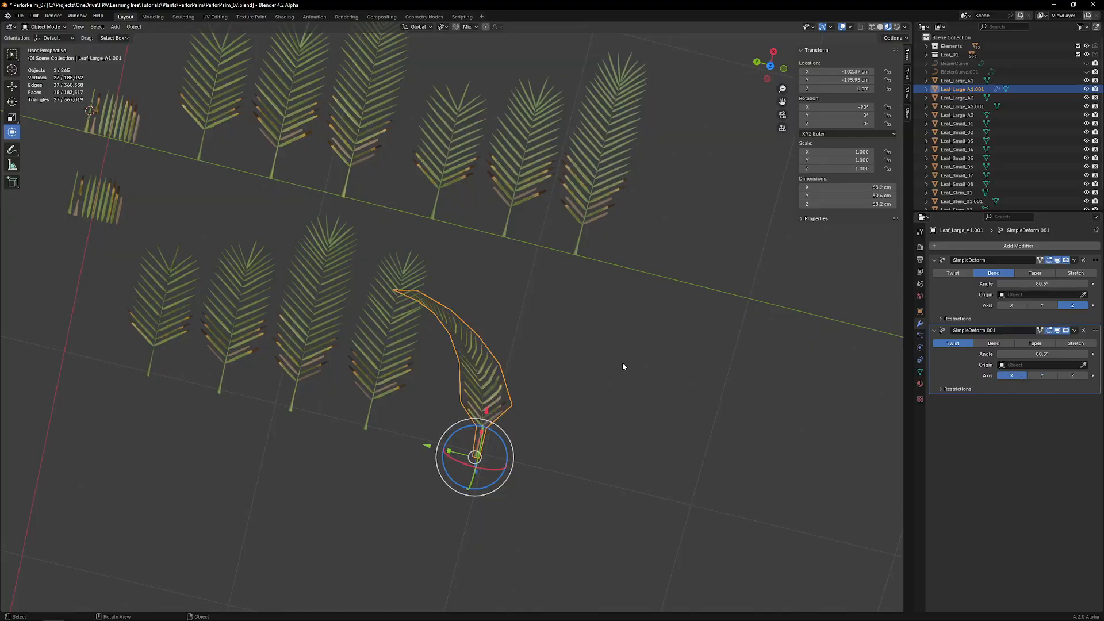
Step: Set the second Simple Deform modifier's twist angle to -11.1°
{"action": "middle_click_drag", "start_coordinate": [622, 362], "coordinate": [642, 301]}
{"action": "left_click_drag", "start_coordinate": [1001, 354], "coordinate": [960, 354]}
{"action": "scroll", "coordinate": [598, 352], "scroll_direction": "down", "scroll_amount": 3}
{"action": "middle_click_drag", "start_coordinate": [598, 352], "coordinate": [586, 245]}
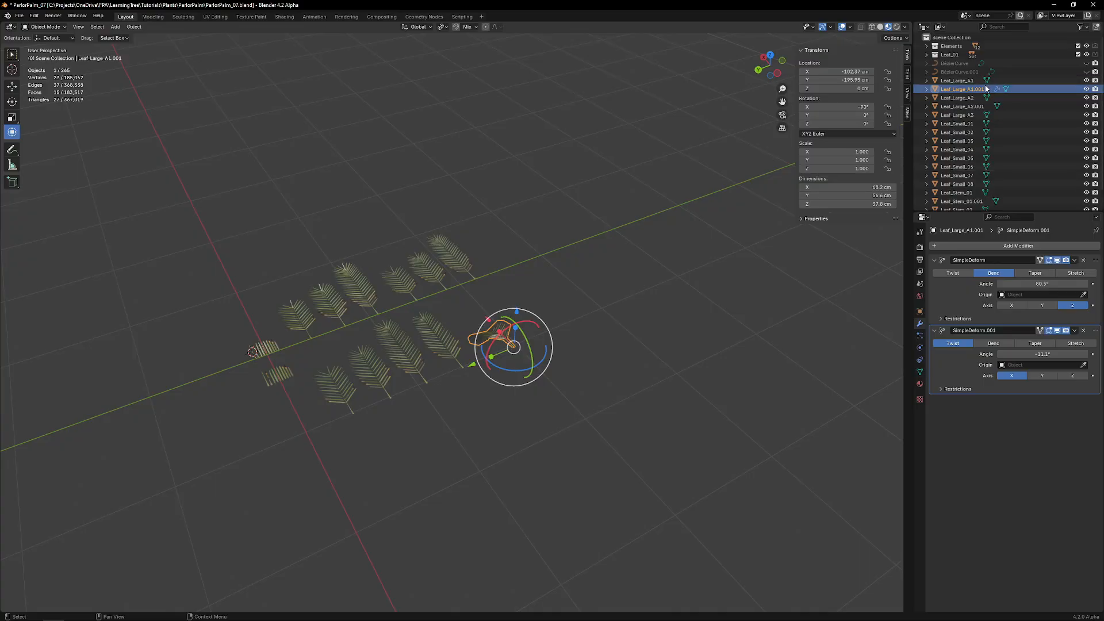
Step: Unhide the two Bézier curve objects, select both, and join BézierCurve.001 into BézierCurve
{"action": "left_click", "coordinate": [1086, 63]}
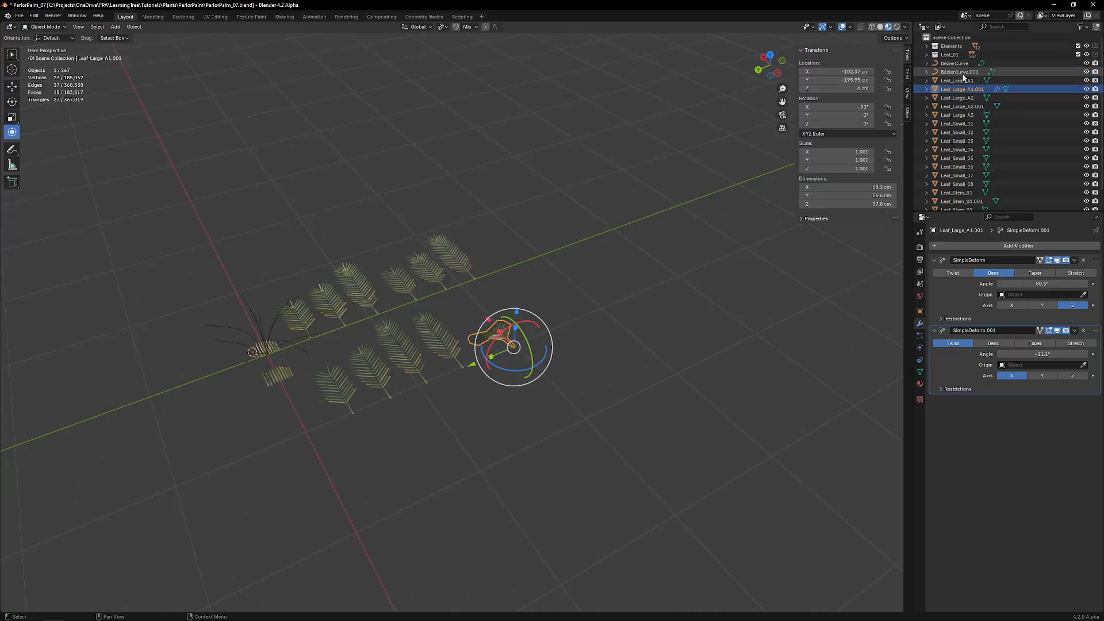
{"action": "left_click", "coordinate": [959, 72]}
{"action": "left_click", "coordinate": [957, 65], "text": "ctrl"}
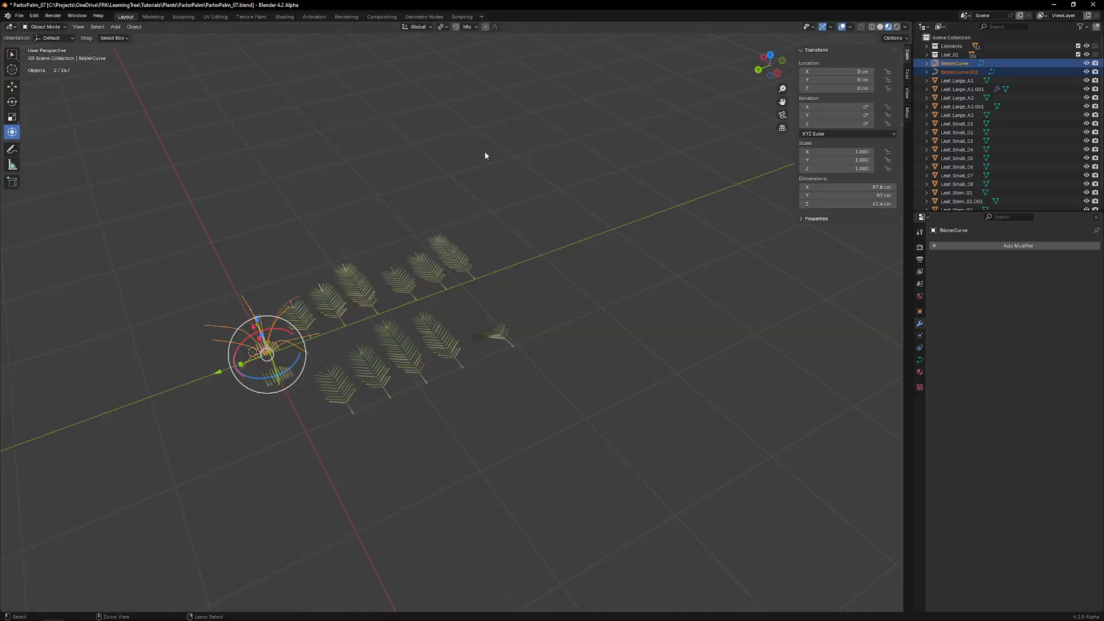
{"action": "middle_click_drag", "start_coordinate": [277, 246], "coordinate": [413, 318]}
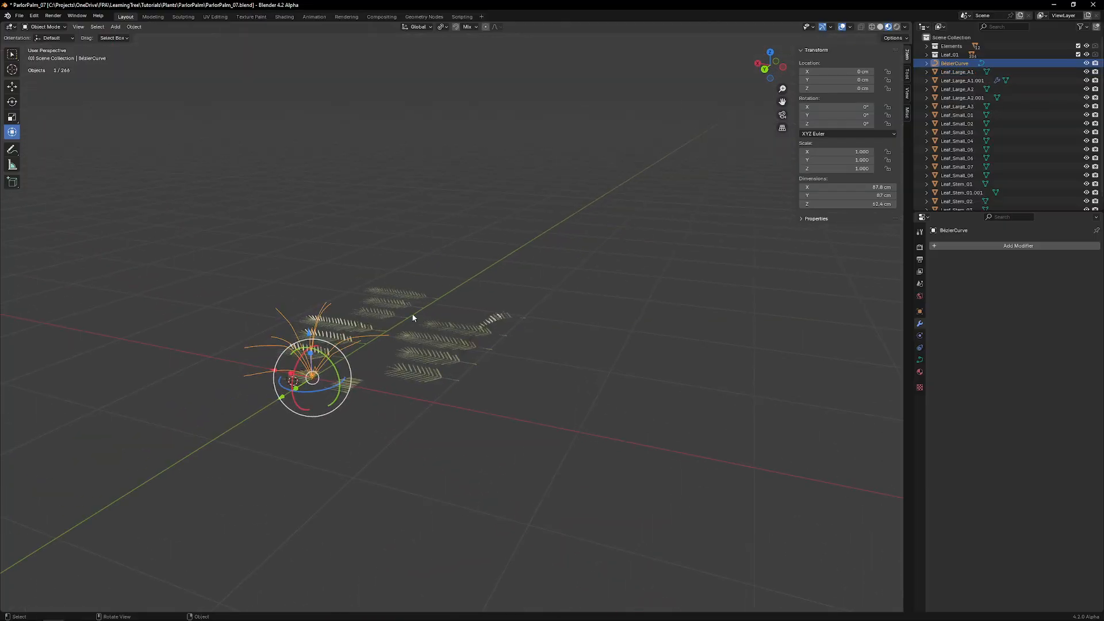
Step: Make a linked duplicate of the curved large leaf and clear its location to place it at the stem curves' base
{"action": "left_click", "coordinate": [489, 322]}
{"action": "key", "text": "shift+d"}
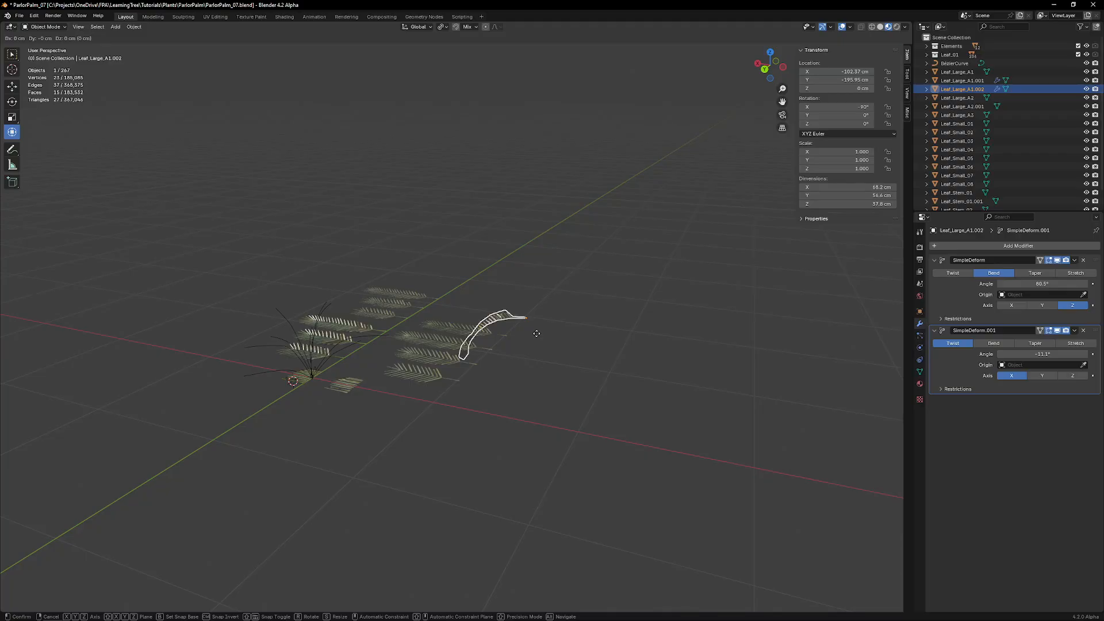
{"action": "right_click", "coordinate": [573, 271]}
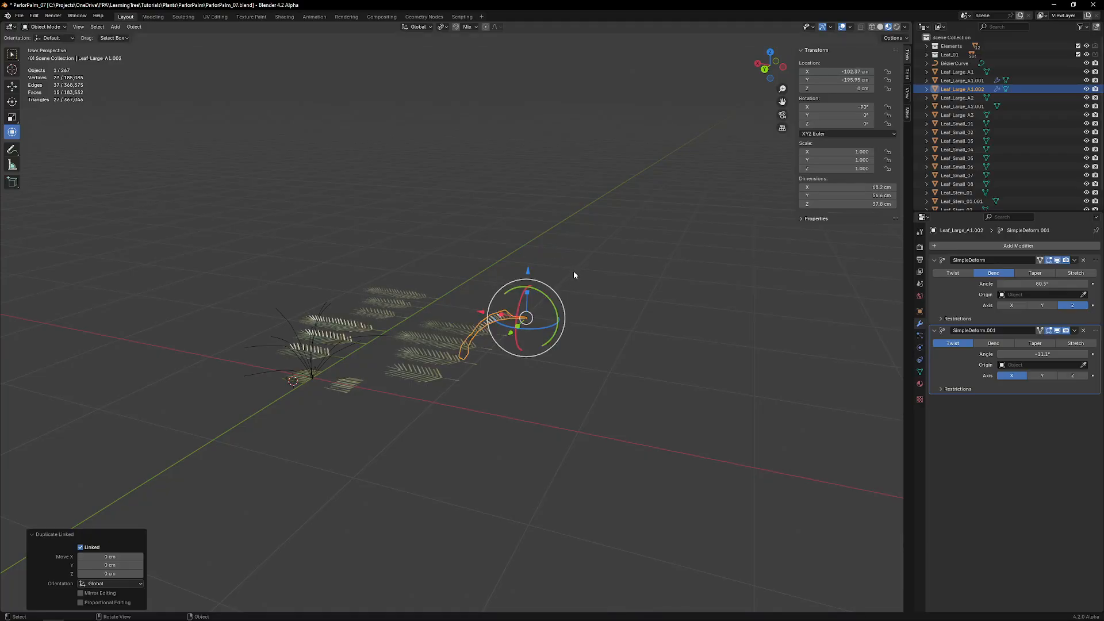
{"action": "key", "text": "alt+g"}
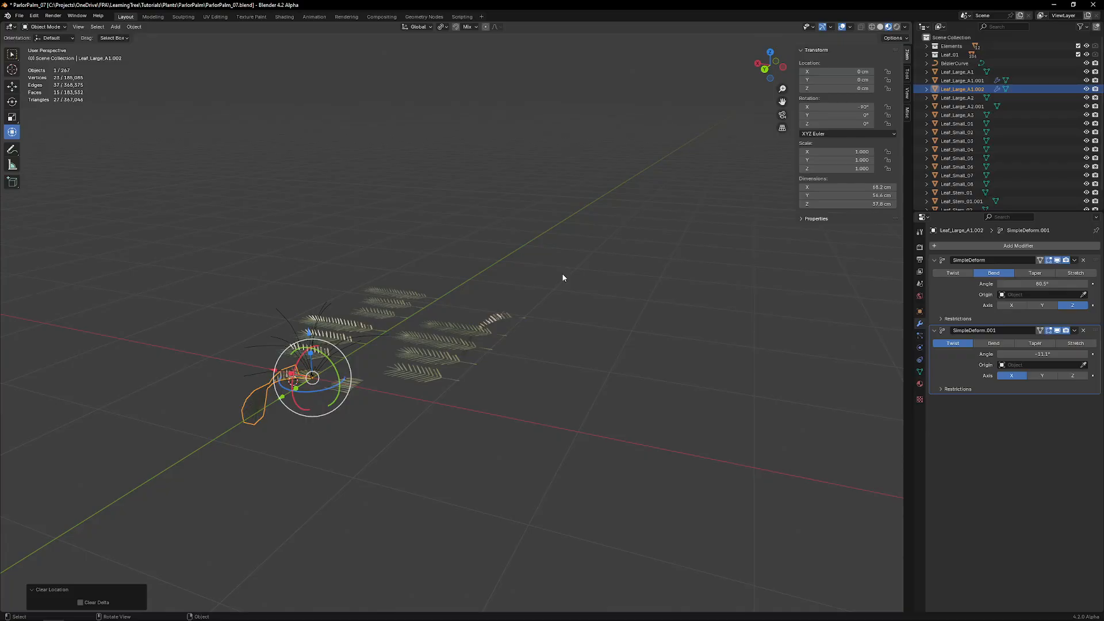
Step: Rotate the duplicated leaf about -65° around the global Y axis and scale it to 0.5
{"action": "middle_click_drag", "start_coordinate": [564, 276], "coordinate": [504, 338]}
{"action": "key", "text": "r"}
{"action": "key", "text": "y"}
{"action": "left_click", "coordinate": [488, 334]}
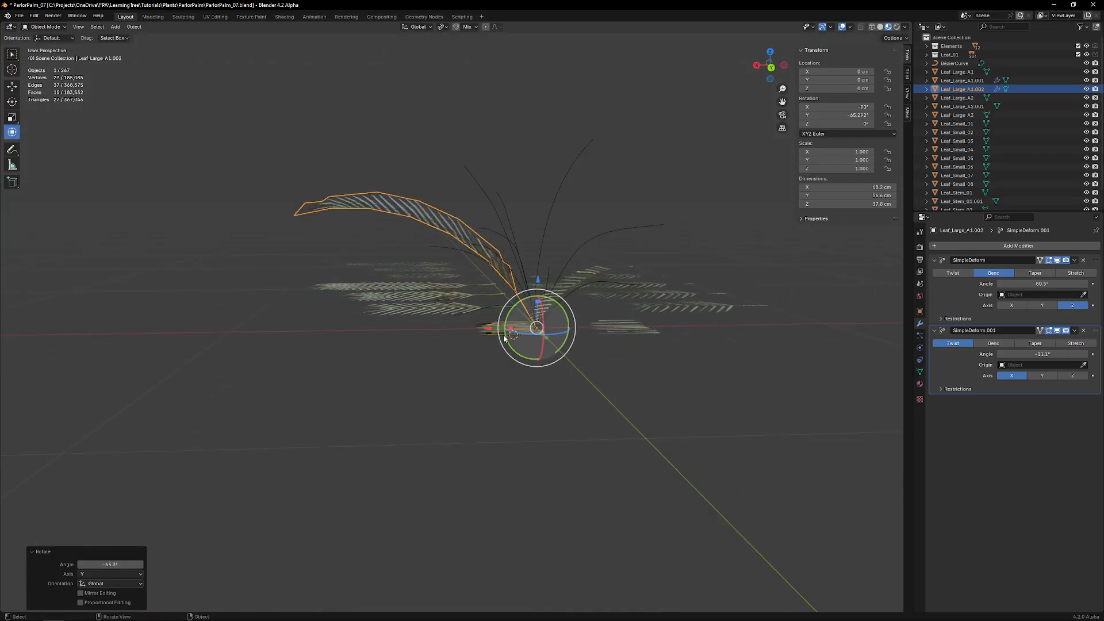
{"action": "type", "text": "s0.5"}
{"action": "key", "text": "Return"}
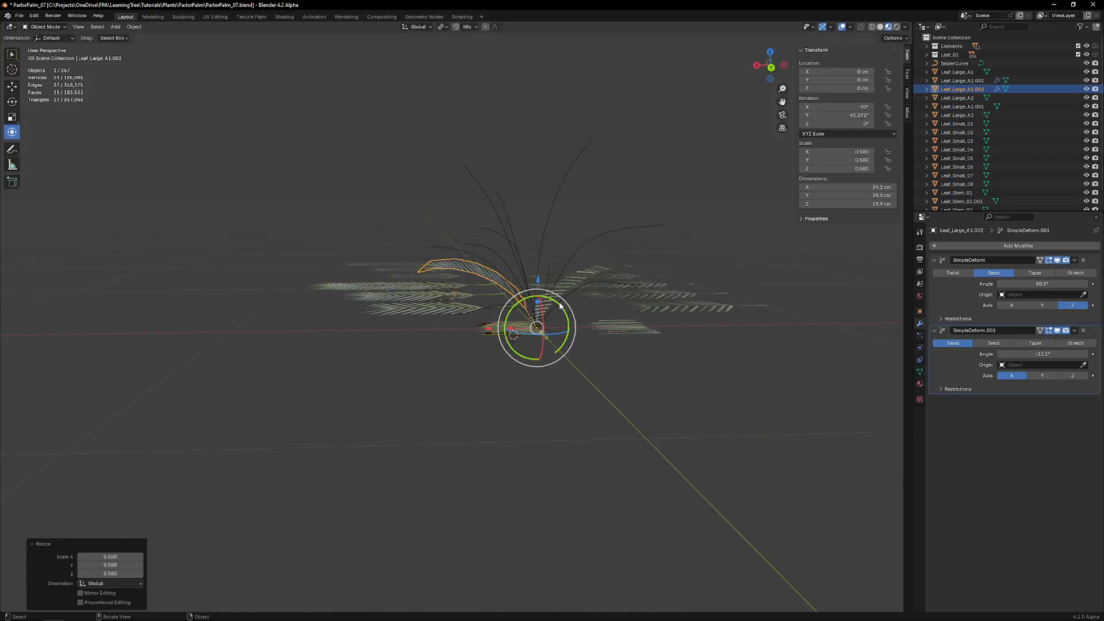
Step: Rotate the half-size leaf a further -9.27° around the global Y axis to stand it more upright
{"action": "middle_click_drag", "start_coordinate": [552, 307], "coordinate": [713, 316]}
{"action": "scroll", "coordinate": [437, 221], "scroll_direction": "up", "scroll_amount": 4}
{"action": "middle_click_drag", "start_coordinate": [437, 223], "coordinate": [598, 331], "text": "shift"}
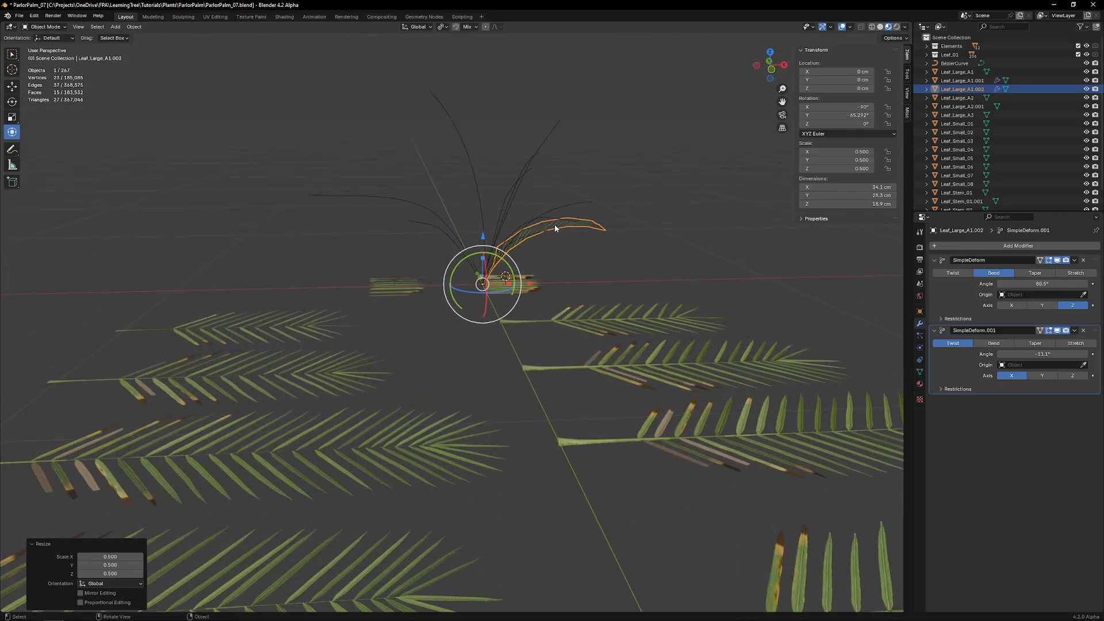
{"action": "middle_click_drag", "start_coordinate": [555, 228], "coordinate": [507, 248]}
{"action": "left_click_drag", "start_coordinate": [499, 248], "coordinate": [529, 238]}
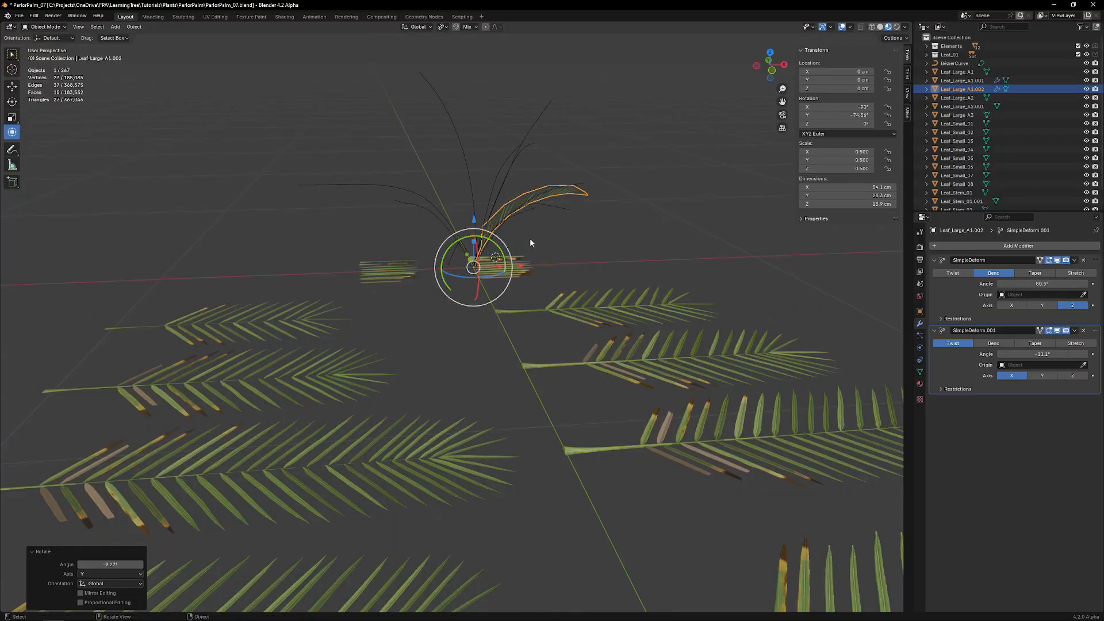
Step: Adjust the half-size leaf's Simple Deform modifiers to a bend of about 83° and a twist of about -16°
{"action": "middle_click_drag", "start_coordinate": [530, 238], "coordinate": [359, 289]}
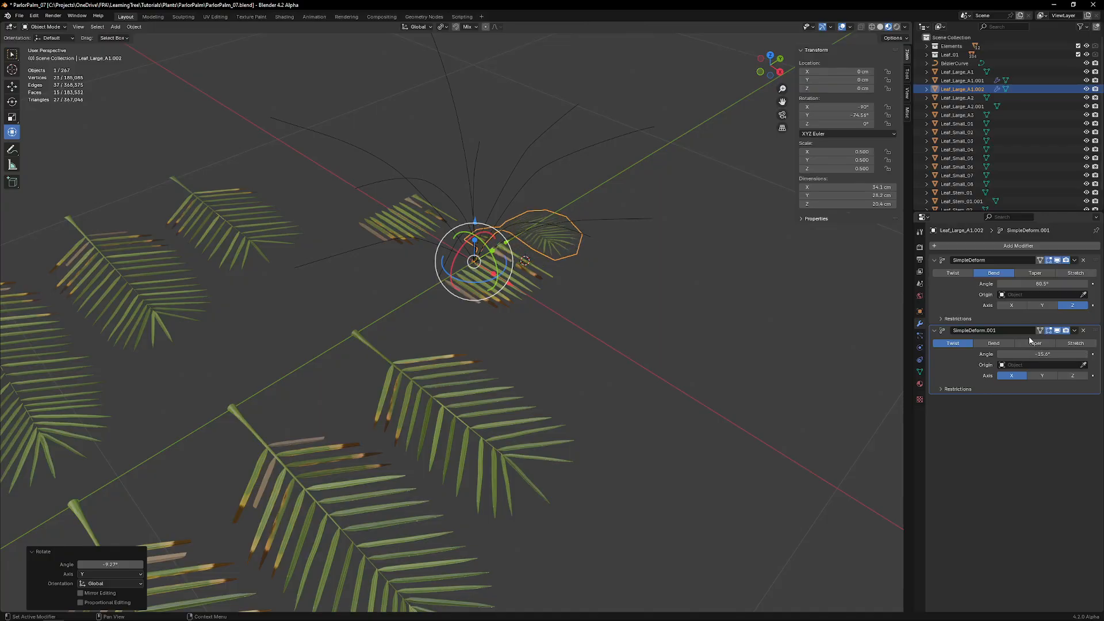
{"action": "middle_click_drag", "start_coordinate": [525, 261], "coordinate": [421, 295]}
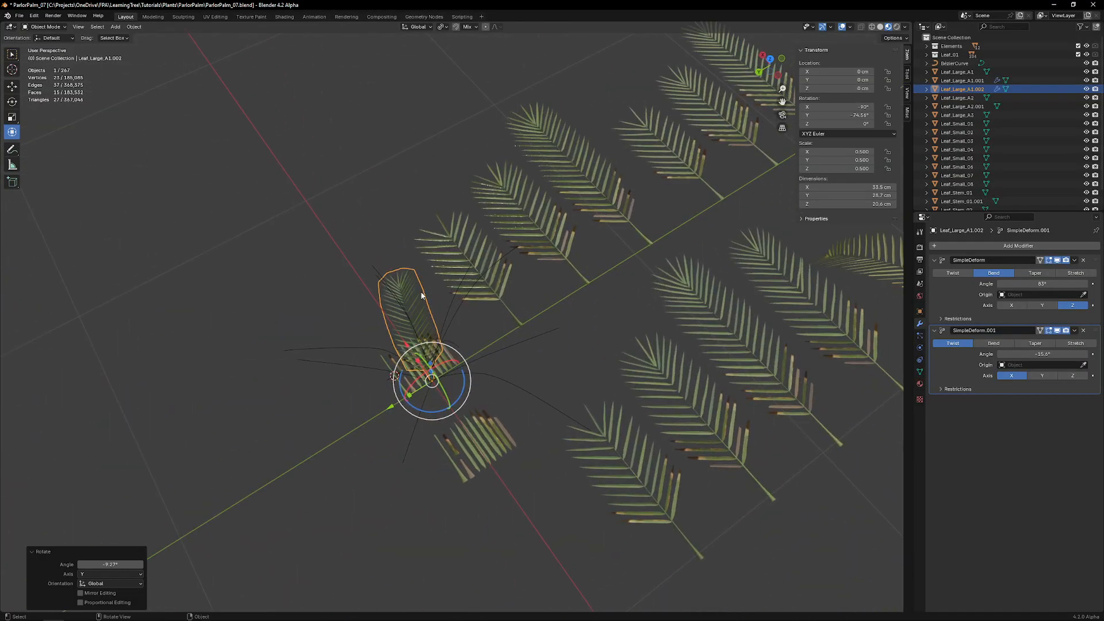
{"action": "middle_click_drag", "start_coordinate": [563, 404], "coordinate": [458, 349], "text": "shift"}
{"action": "middle_click_drag", "start_coordinate": [344, 360], "coordinate": [382, 321], "text": "shift"}
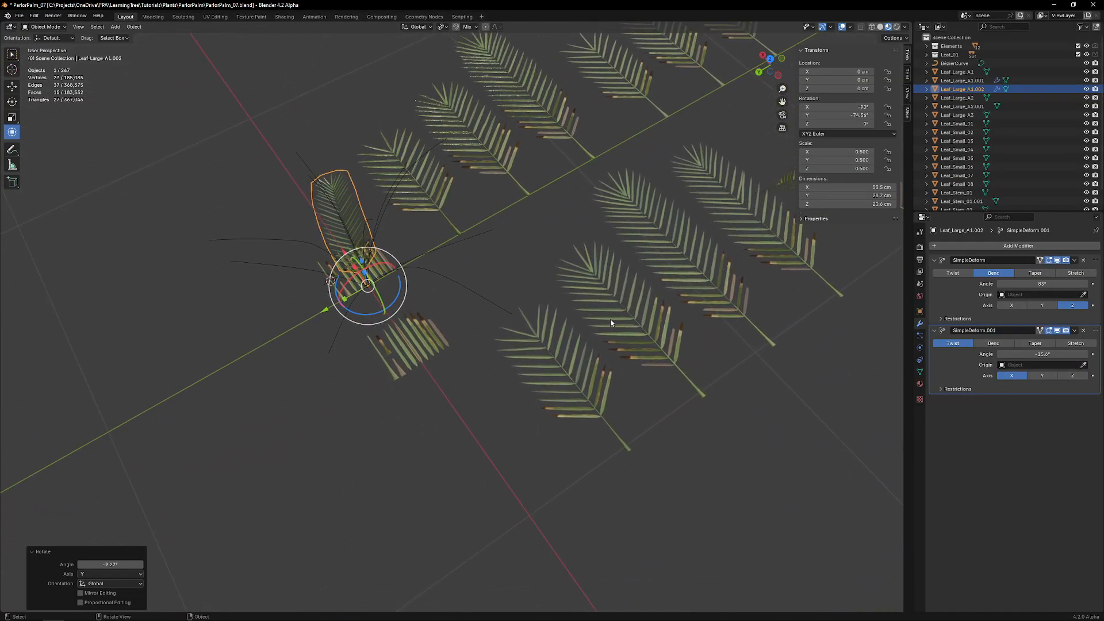
{"action": "mouse_move", "coordinate": [368, 272]}
{"action": "middle_mouse_down"}
{"action": "mouse_move", "coordinate": [422, 234]}
{"action": "mouse_move", "coordinate": [412, 230]}
{"action": "mouse_move", "coordinate": [386, 276]}
{"action": "middle_mouse_up"}
{"action": "middle_click_drag", "start_coordinate": [393, 344], "coordinate": [382, 276]}
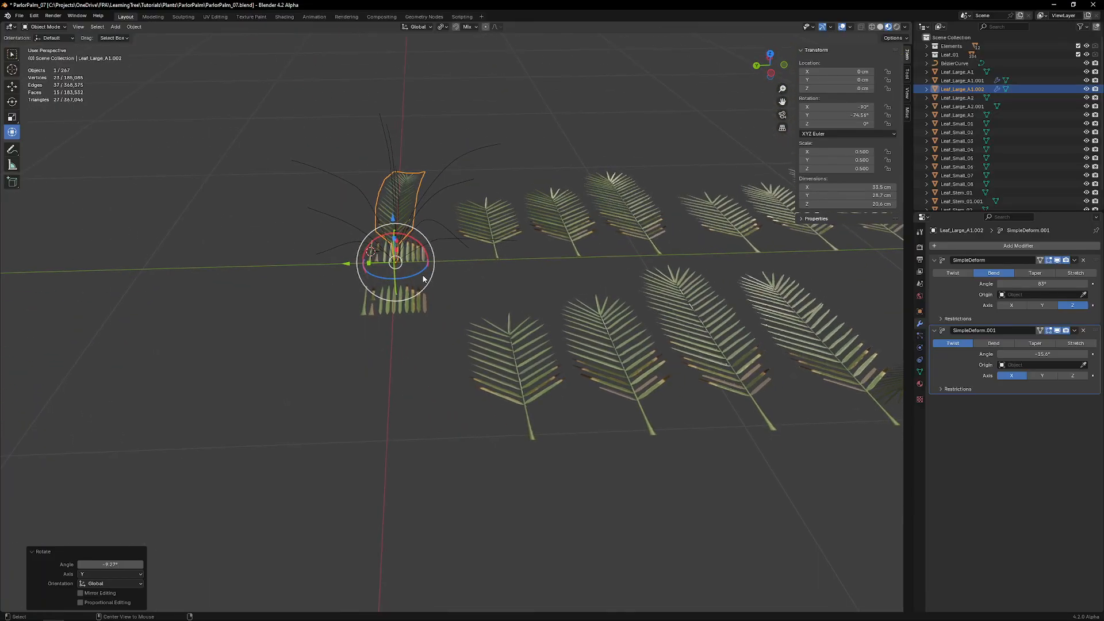
Step: Make a linked duplicate of the half-size leaf in place and rotate the copy around the stem base
{"action": "key", "text": "shift+d"}
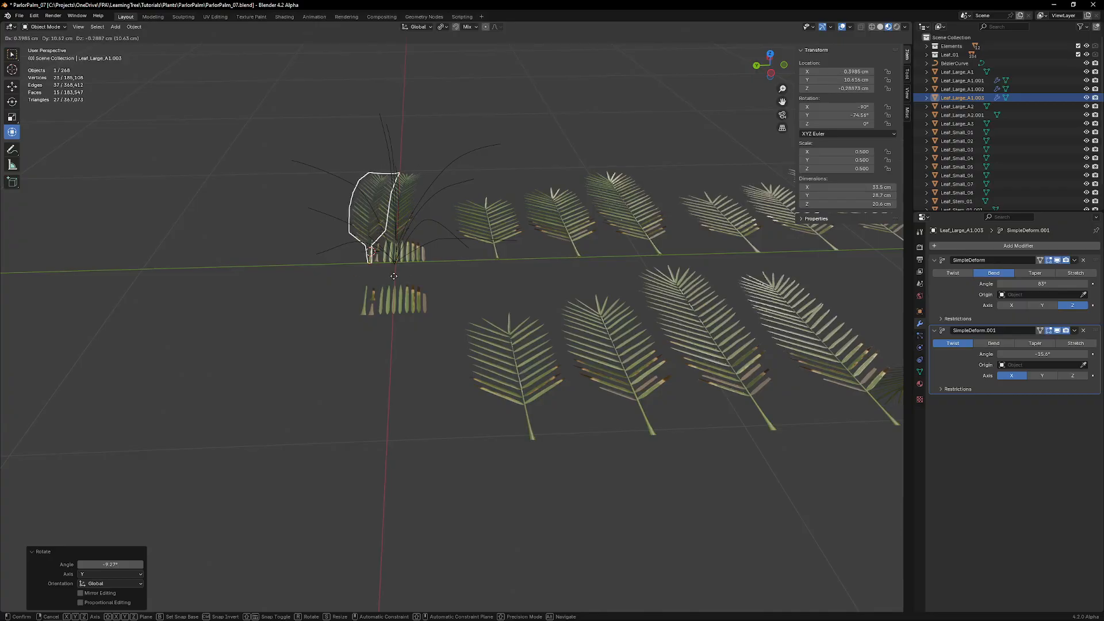
{"action": "right_click", "coordinate": [394, 274]}
{"action": "middle_click_drag", "start_coordinate": [395, 274], "coordinate": [389, 304]}
{"action": "left_click_drag", "start_coordinate": [410, 273], "coordinate": [447, 243]}
Step: Tilt the new leaf copy by -20° in the view and set its bend to about 103° and twist to about 4.9°
{"action": "middle_click_drag", "start_coordinate": [447, 242], "coordinate": [385, 214]}
{"action": "left_click_drag", "start_coordinate": [390, 259], "coordinate": [380, 258]}
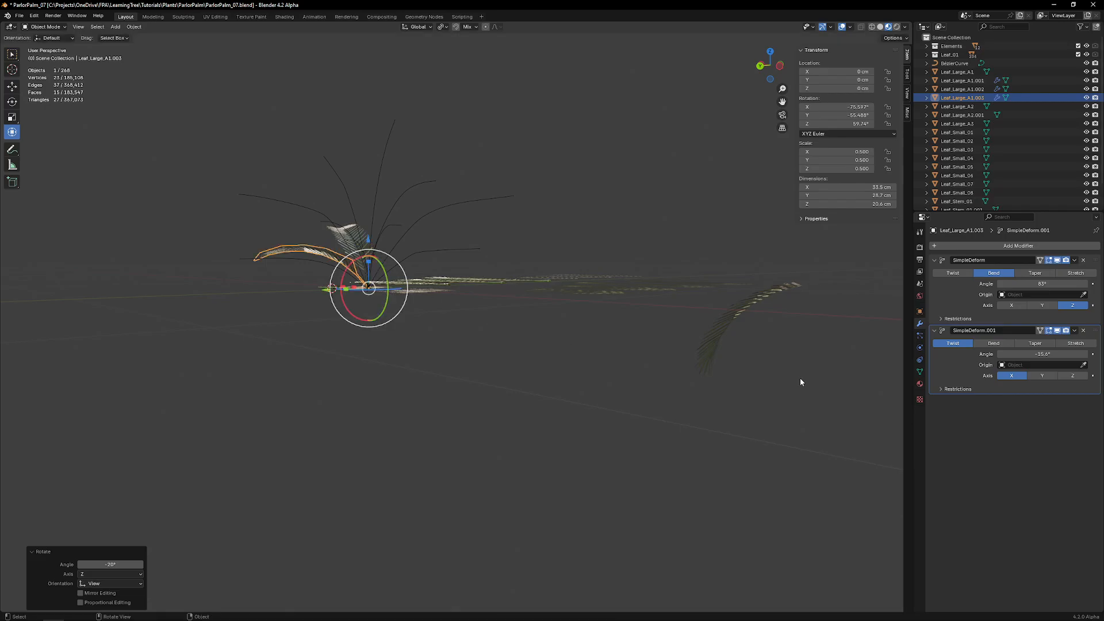
{"action": "middle_click_drag", "start_coordinate": [651, 358], "coordinate": [654, 388]}
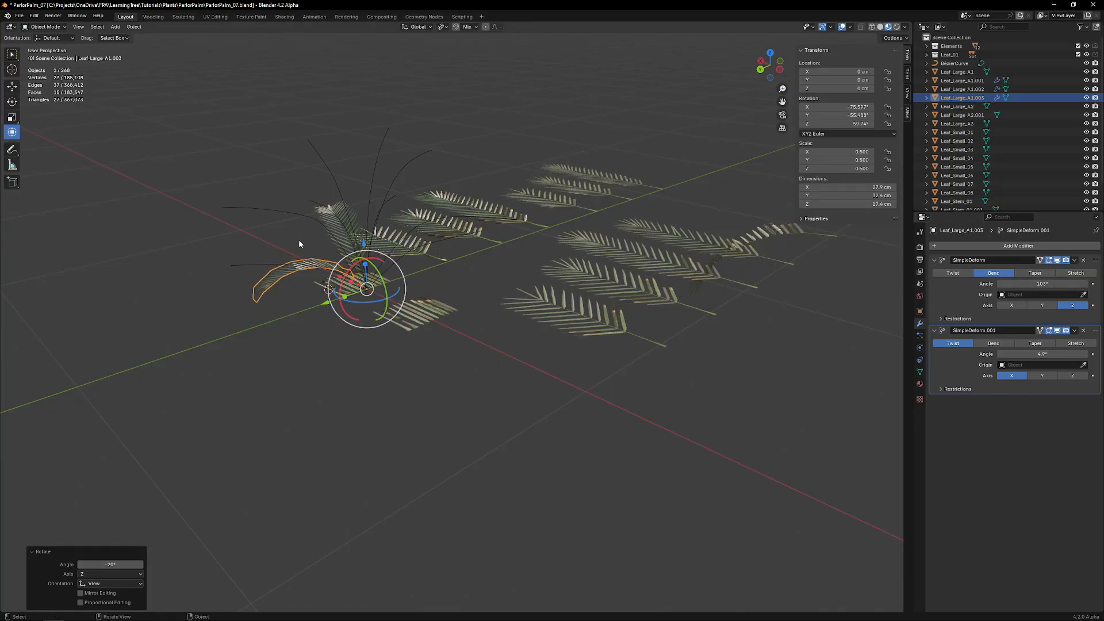
Step: Make linked duplicates of both leaves on the plant and rotate them about 88° around the global Z axis
{"action": "middle_click_drag", "start_coordinate": [299, 244], "coordinate": [445, 219]}
{"action": "left_click", "coordinate": [542, 217], "text": "shift"}
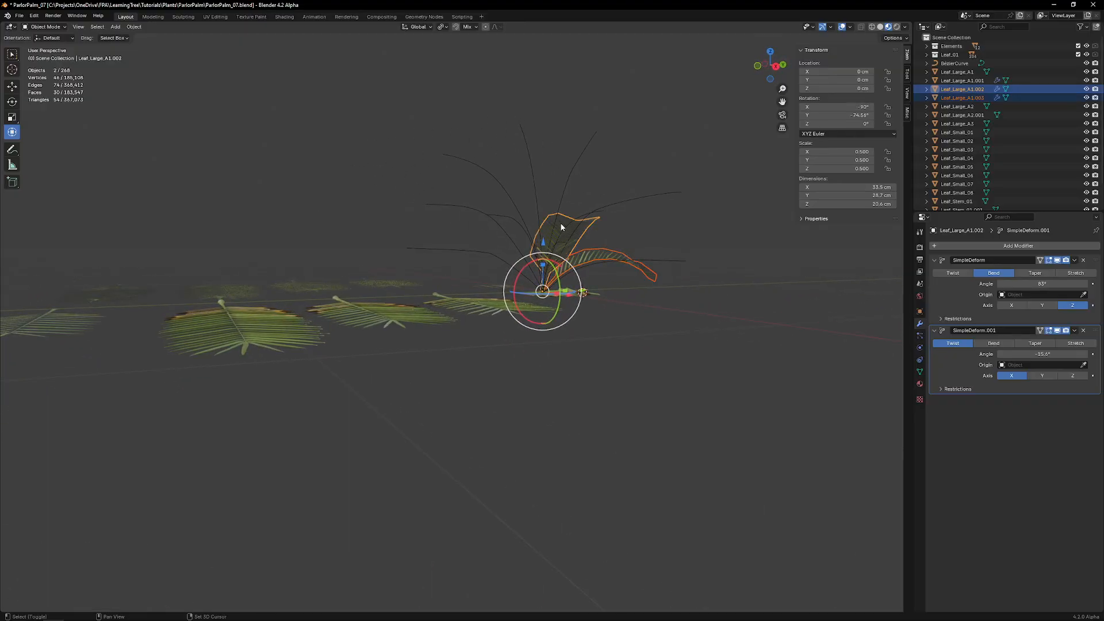
{"action": "middle_click_drag", "start_coordinate": [541, 217], "coordinate": [461, 239]}
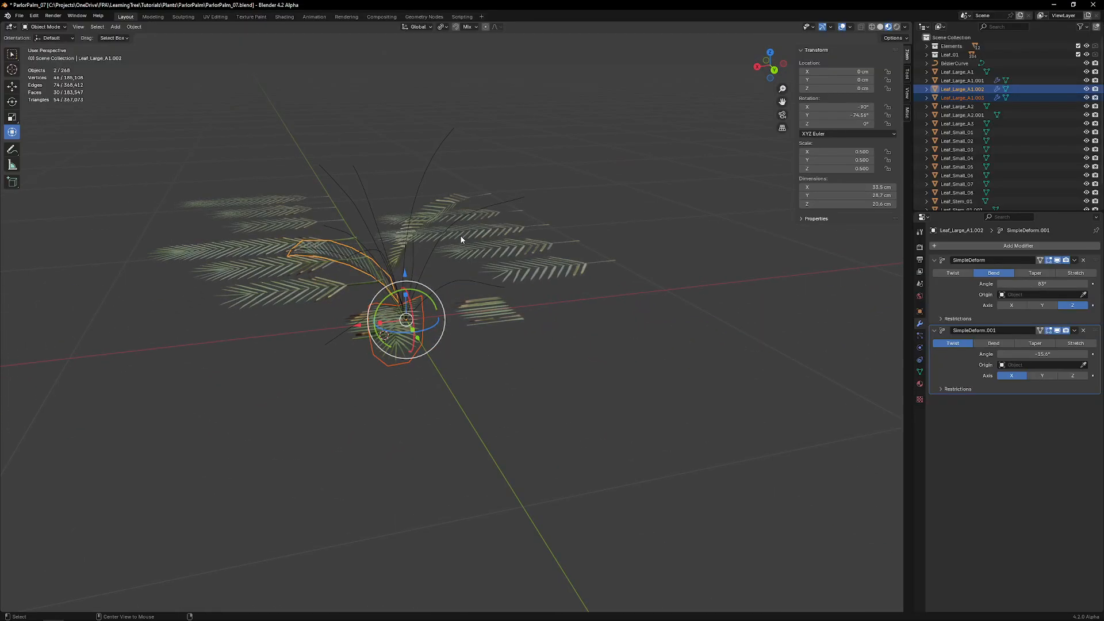
{"action": "key", "text": "shift+d"}
{"action": "key", "text": "r"}
{"action": "key", "text": "z"}
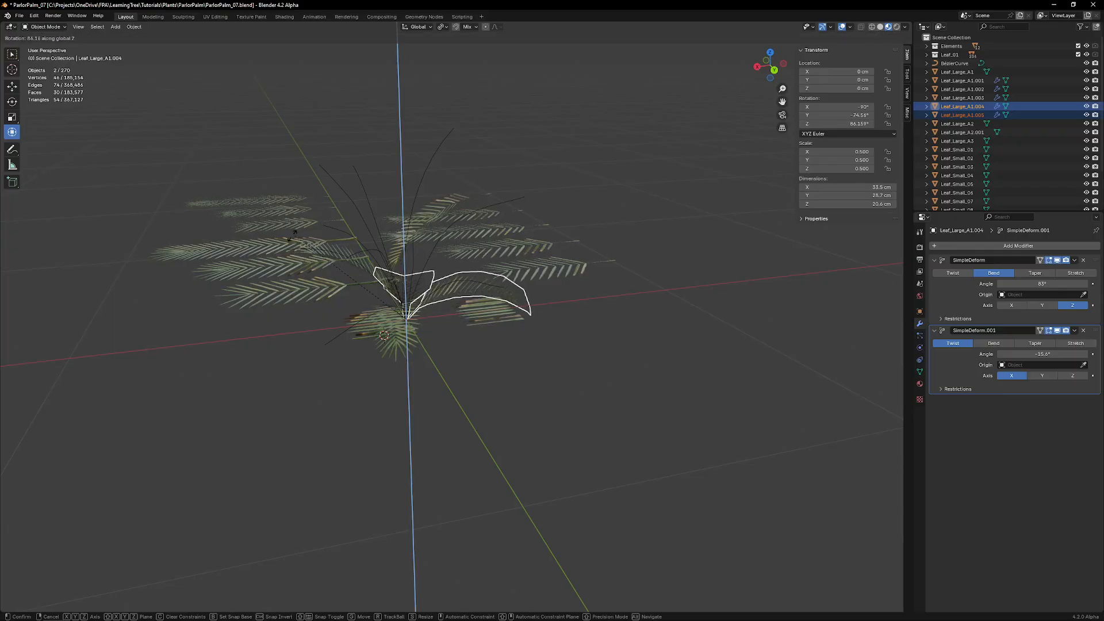
{"action": "left_click", "coordinate": [290, 233]}
Step: Tilt the upper leaf of the new pair by about 2° and scale it up by about 1.237
{"action": "middle_click_drag", "start_coordinate": [290, 232], "coordinate": [237, 322]}
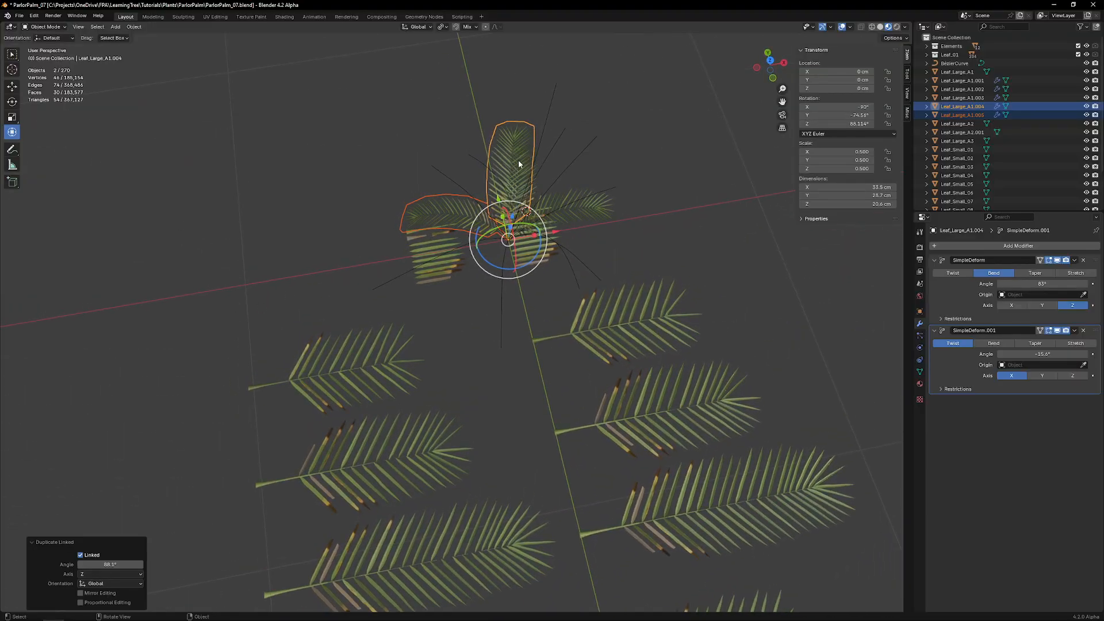
{"action": "left_click", "coordinate": [518, 160]}
{"action": "middle_click_drag", "start_coordinate": [472, 156], "coordinate": [515, 104]}
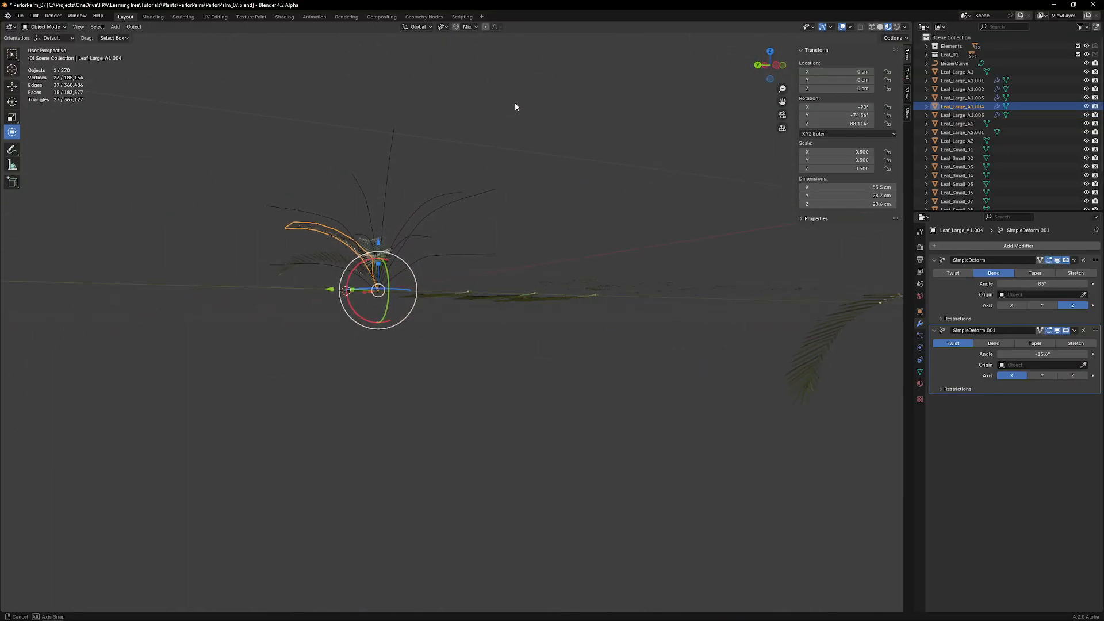
{"action": "key", "text": "r"}
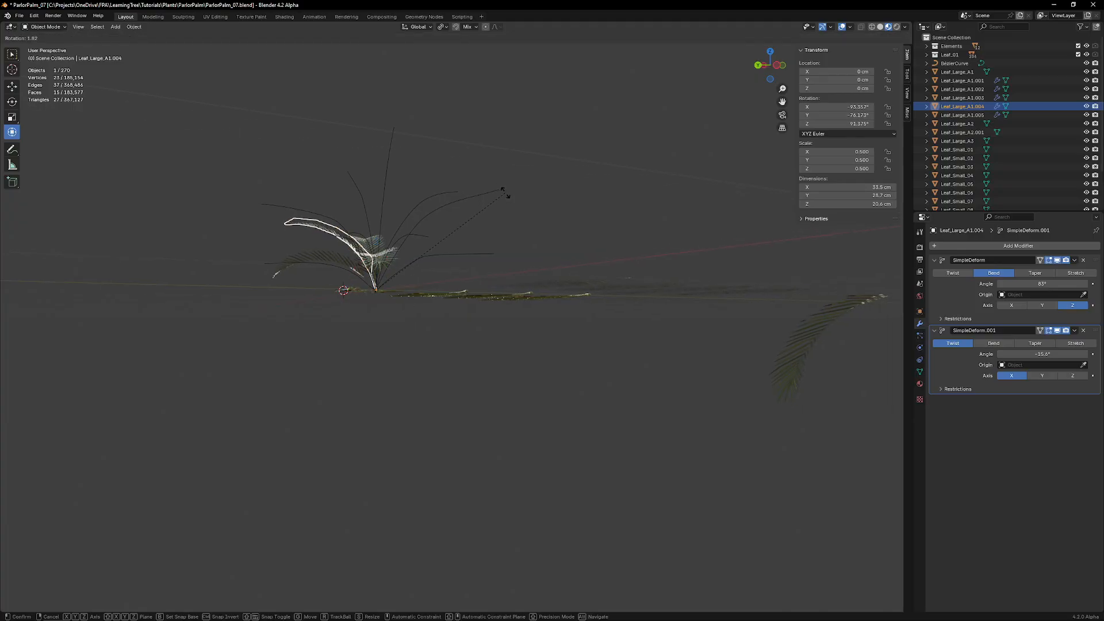
{"action": "left_click", "coordinate": [506, 197]}
{"action": "key", "text": "s"}
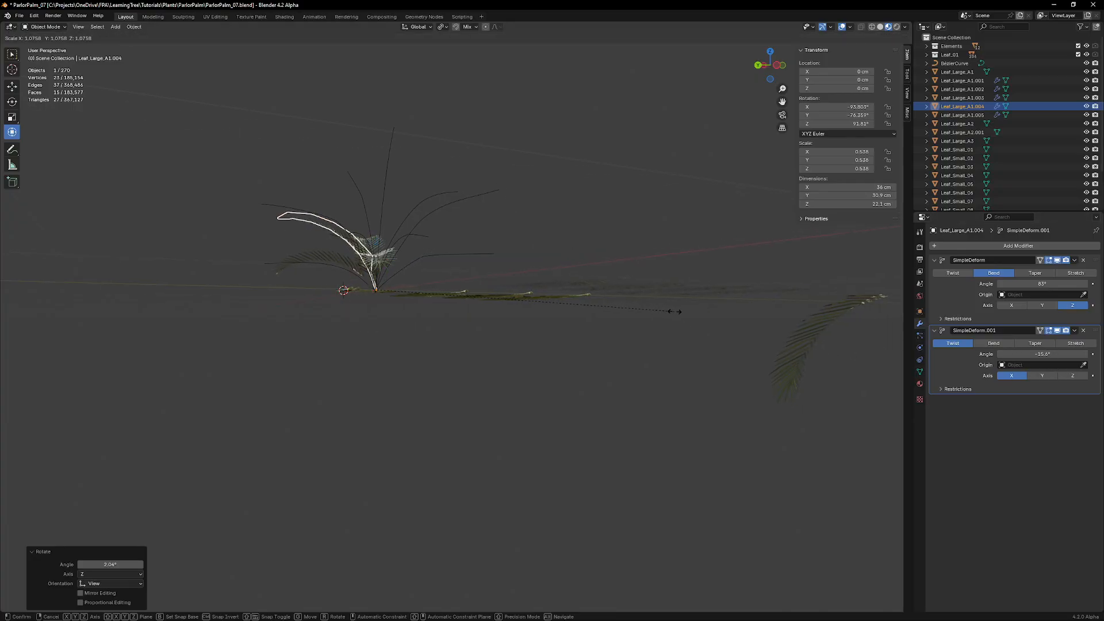
{"action": "left_click", "coordinate": [719, 318]}
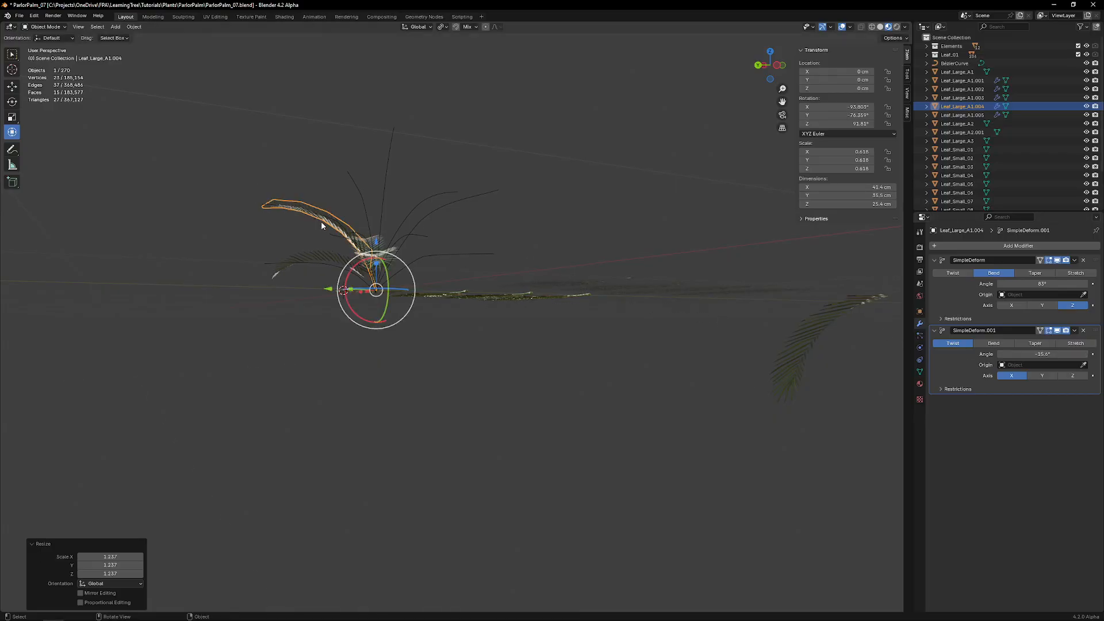
Step: Rotate the enlarged leaf about -16° around the global Z axis to separate it from the leaf below
{"action": "middle_click_drag", "start_coordinate": [320, 224], "coordinate": [489, 269]}
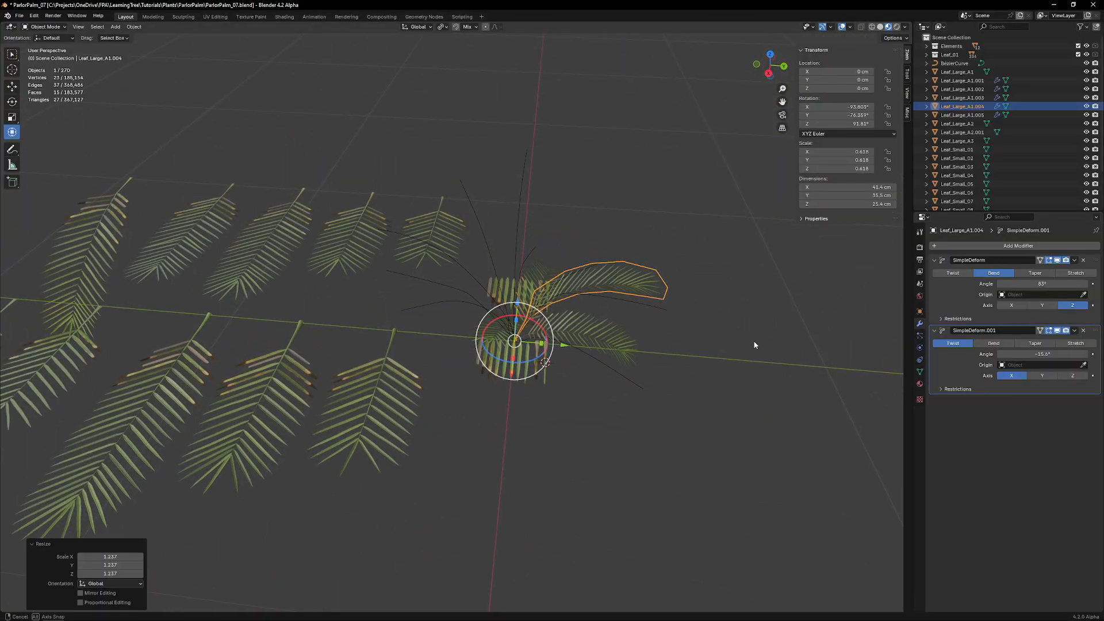
{"action": "middle_click_drag", "start_coordinate": [755, 345], "coordinate": [860, 411]}
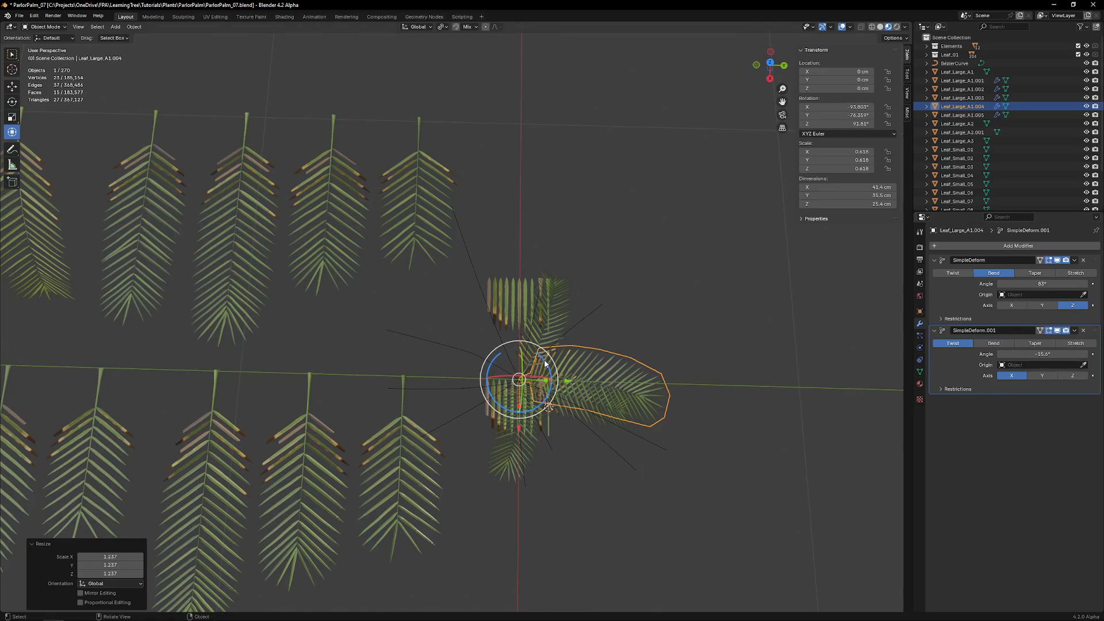
{"action": "mouse_move", "coordinate": [544, 363]}
{"action": "left_mouse_down"}
{"action": "mouse_move", "coordinate": [533, 353]}
{"action": "mouse_move", "coordinate": [535, 405]}
{"action": "mouse_move", "coordinate": [541, 365]}
{"action": "left_mouse_up"}
Step: Make linked duplicates of all four leaves on the plant and rotate them about 129° around the global Z axis
{"action": "middle_click_drag", "start_coordinate": [540, 365], "coordinate": [512, 255]}
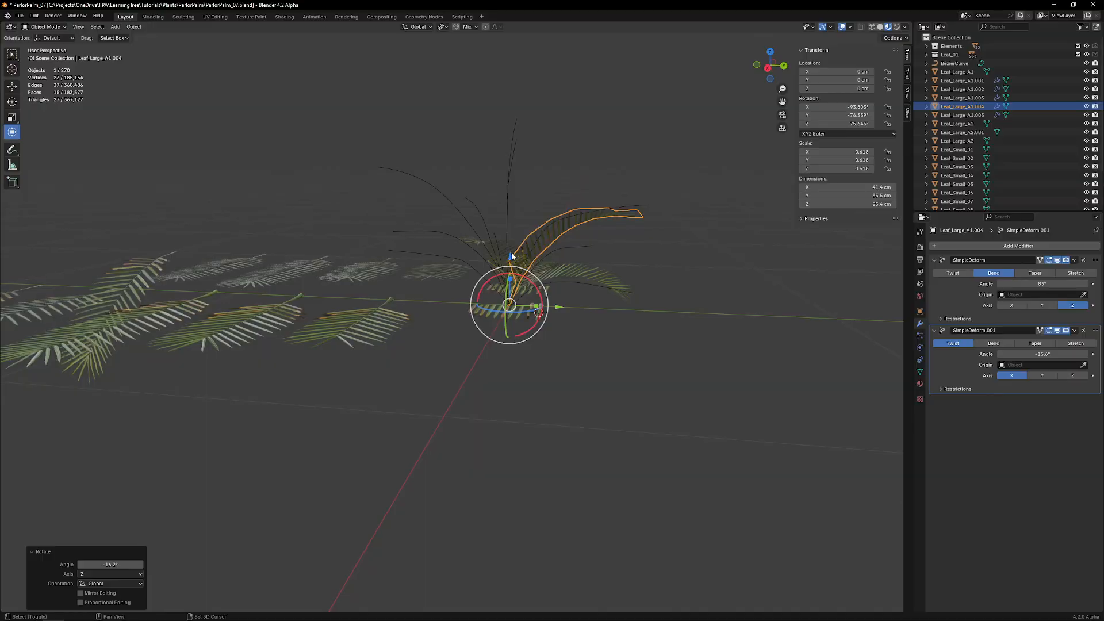
{"action": "left_click", "coordinate": [575, 281], "text": "shift"}
{"action": "left_click", "coordinate": [600, 274], "text": "shift"}
{"action": "middle_click_drag", "start_coordinate": [600, 274], "coordinate": [452, 282]}
{"action": "left_click", "coordinate": [446, 265], "text": "shift"}
{"action": "key", "text": "shift+d"}
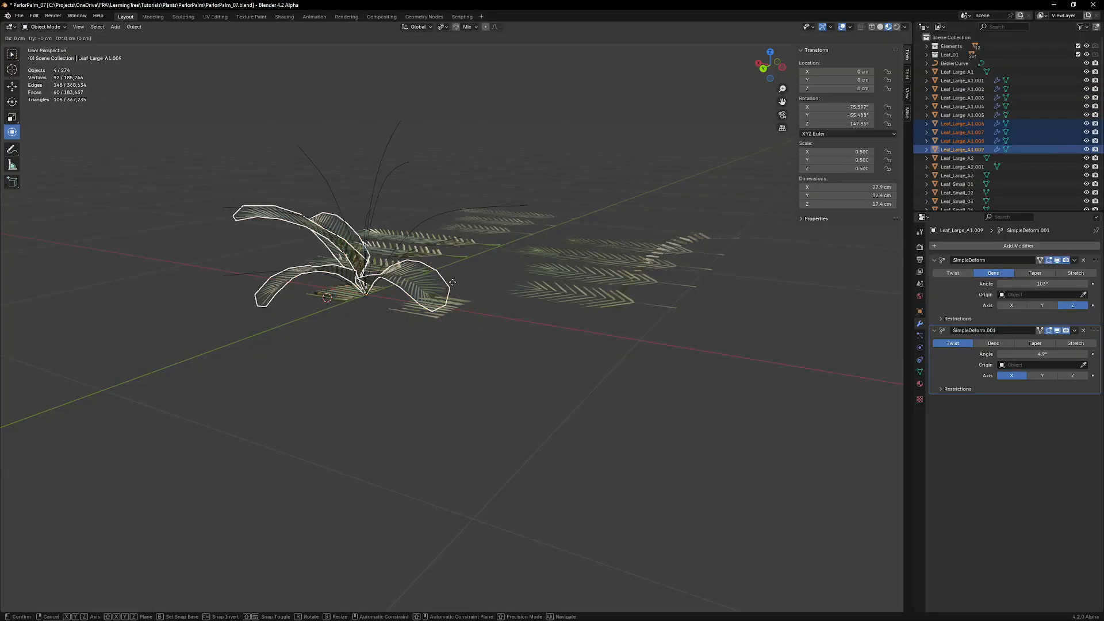
{"action": "key", "text": "z"}
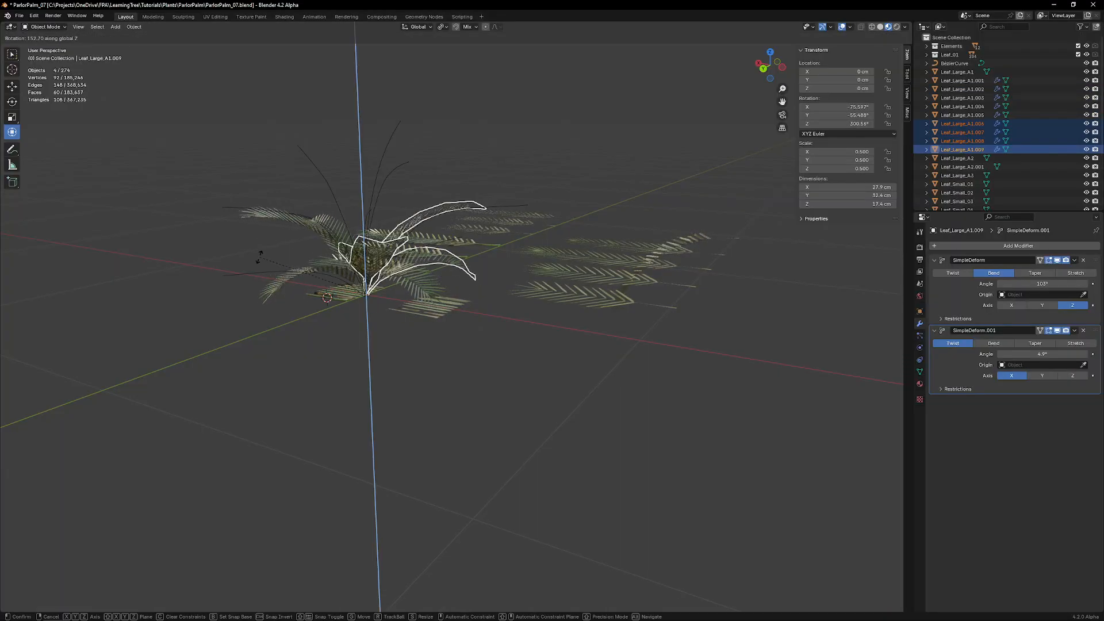
{"action": "left_click", "coordinate": [316, 250]}
Step: Scale the largest upper leaf of the duplicated set up by about 1.046
{"action": "middle_click_drag", "start_coordinate": [315, 250], "coordinate": [518, 221]}
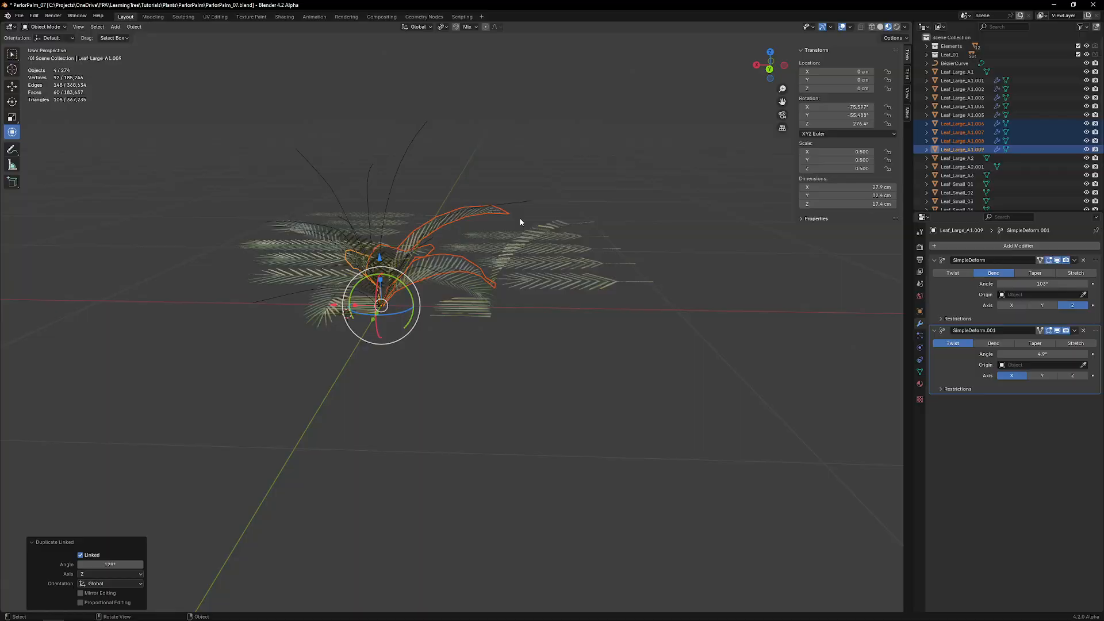
{"action": "left_click", "coordinate": [526, 220]}
{"action": "key", "text": "s"}
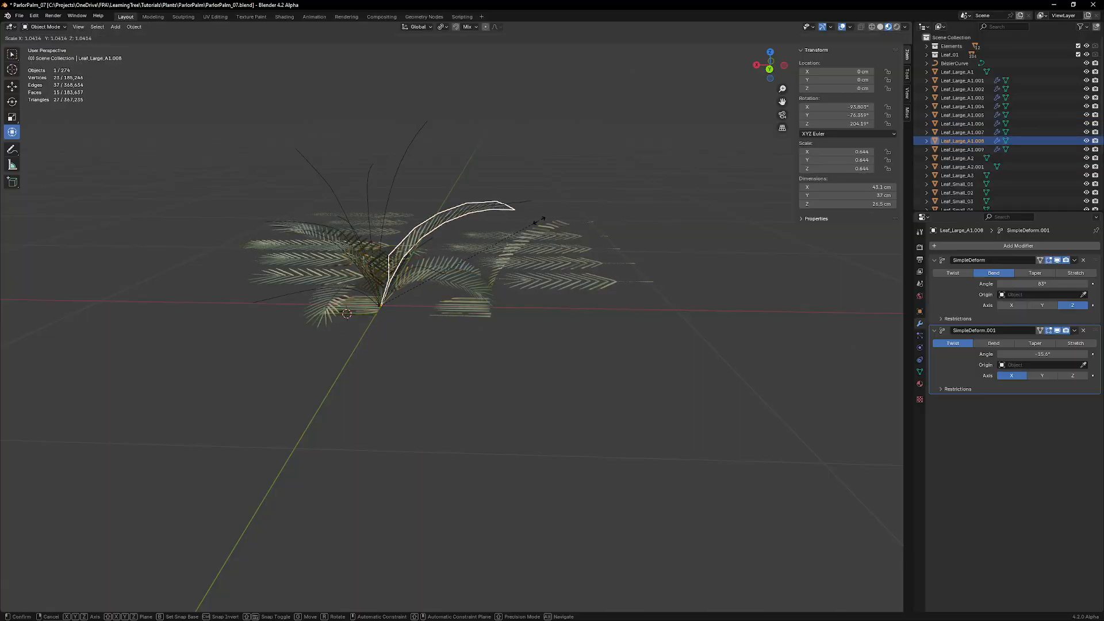
{"action": "left_click", "coordinate": [535, 222]}
Step: Add a linked copy of the enlarged upper leaf tilted about -20.6° in the view, with its bend near 43° and twist near -68.5°
{"action": "middle_click_drag", "start_coordinate": [525, 226], "coordinate": [465, 219]}
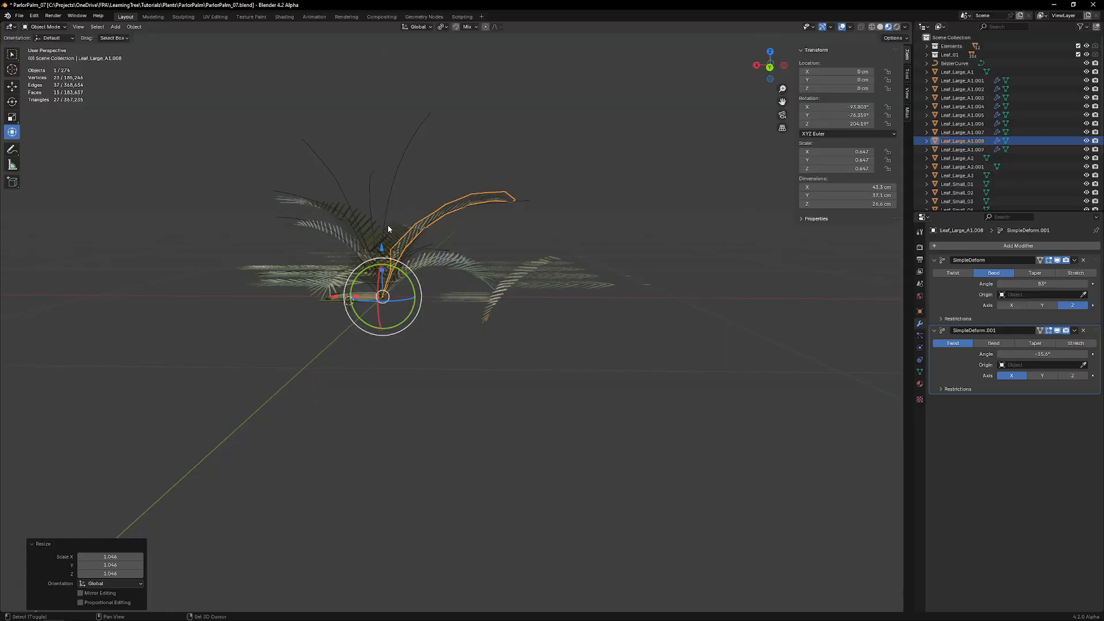
{"action": "key", "text": "shift+d"}
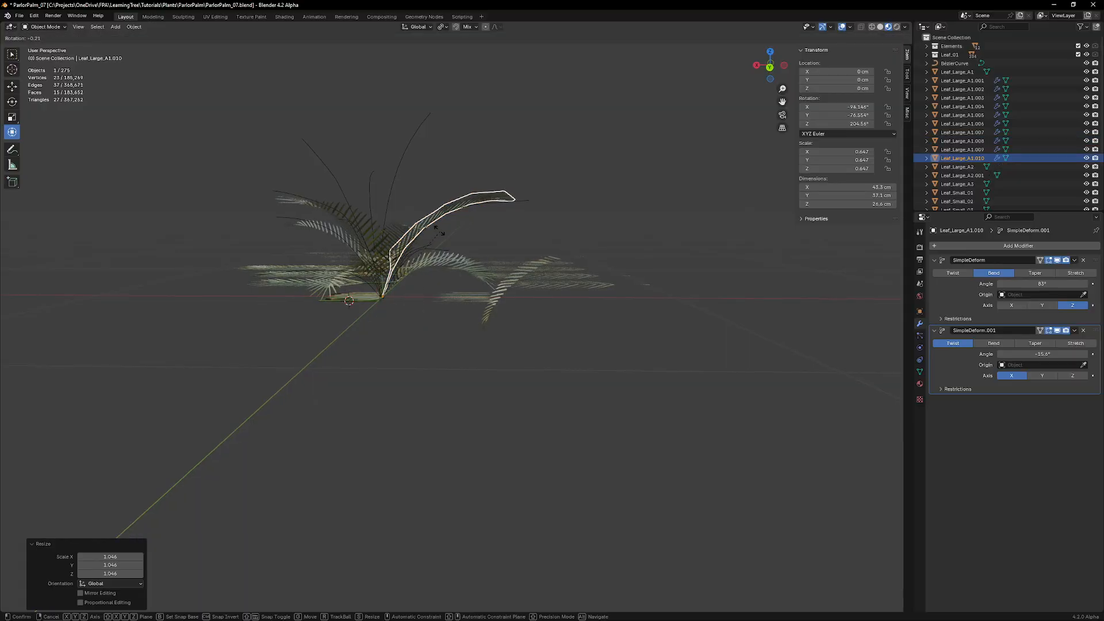
{"action": "left_click", "coordinate": [418, 207]}
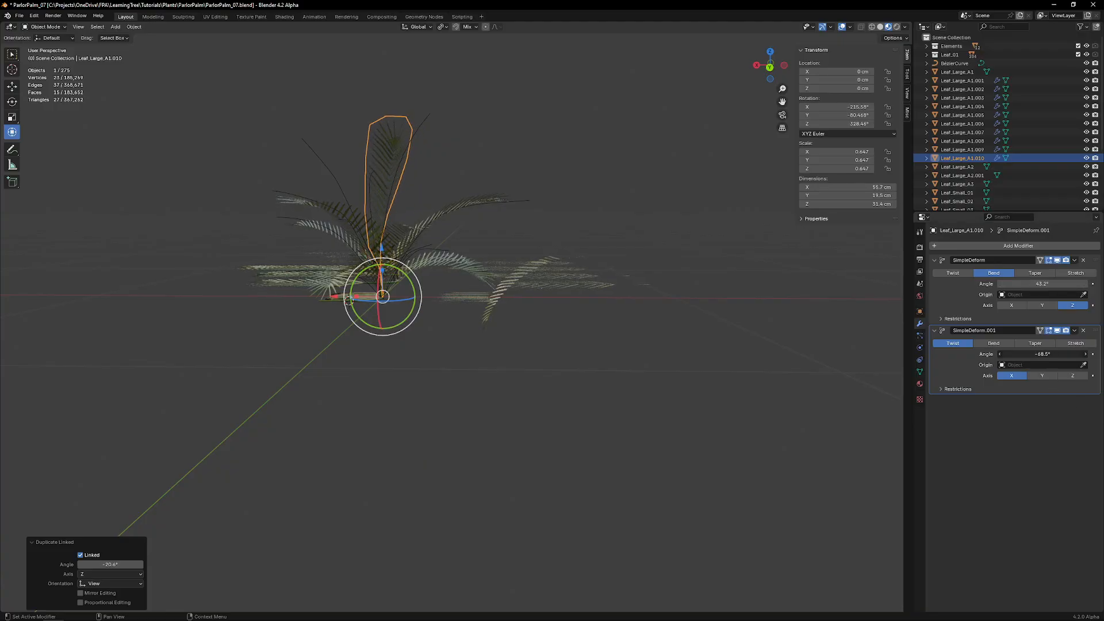
Step: Make a linked duplicate of the large upper leaf, rotated about 105° around global Z into the gap, and increase its bend to about 102°
{"action": "middle_click_drag", "start_coordinate": [348, 300], "coordinate": [198, 303]}
{"action": "left_click", "coordinate": [402, 216]}
{"action": "middle_click_drag", "start_coordinate": [402, 216], "coordinate": [518, 226]}
{"action": "key", "text": "shift+d"}
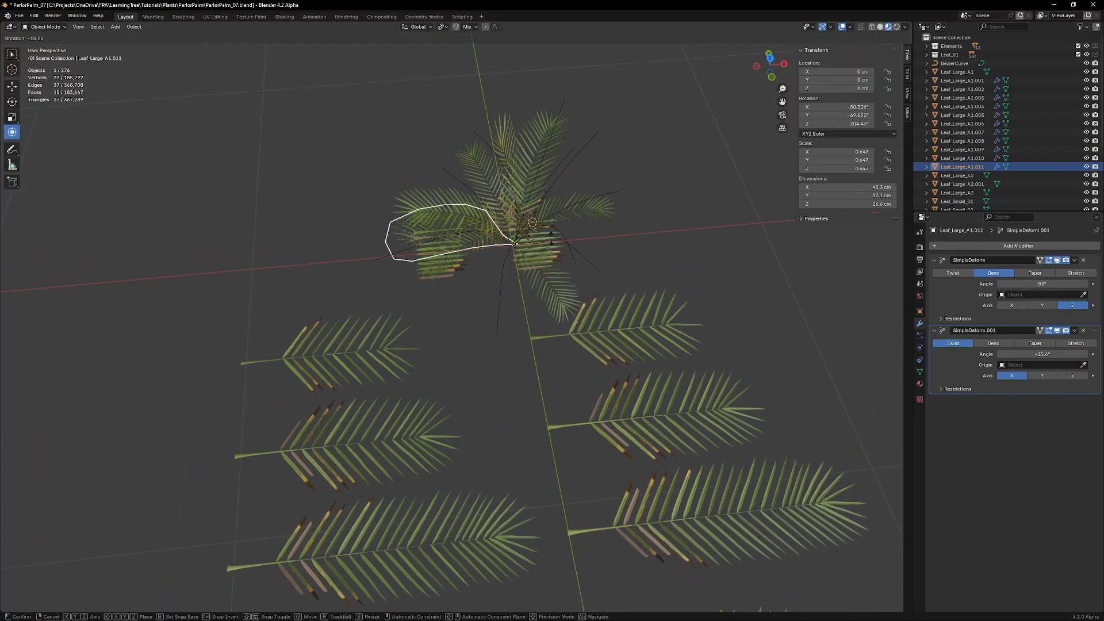
{"action": "key", "text": "z"}
{"action": "left_click", "coordinate": [517, 194]}
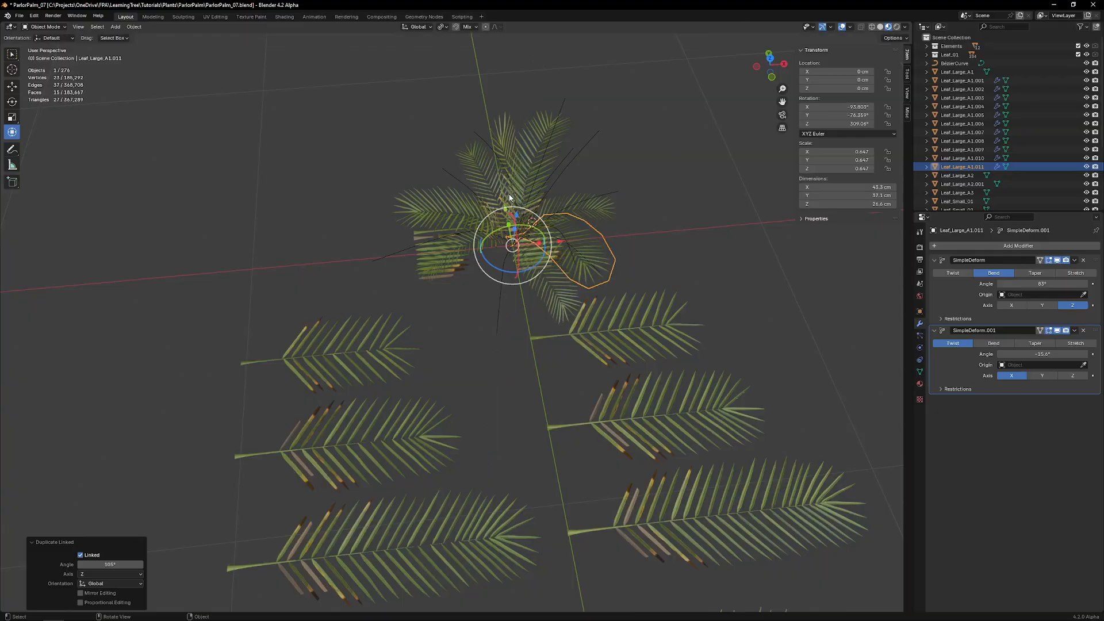
{"action": "middle_click_drag", "start_coordinate": [518, 194], "coordinate": [592, 183]}
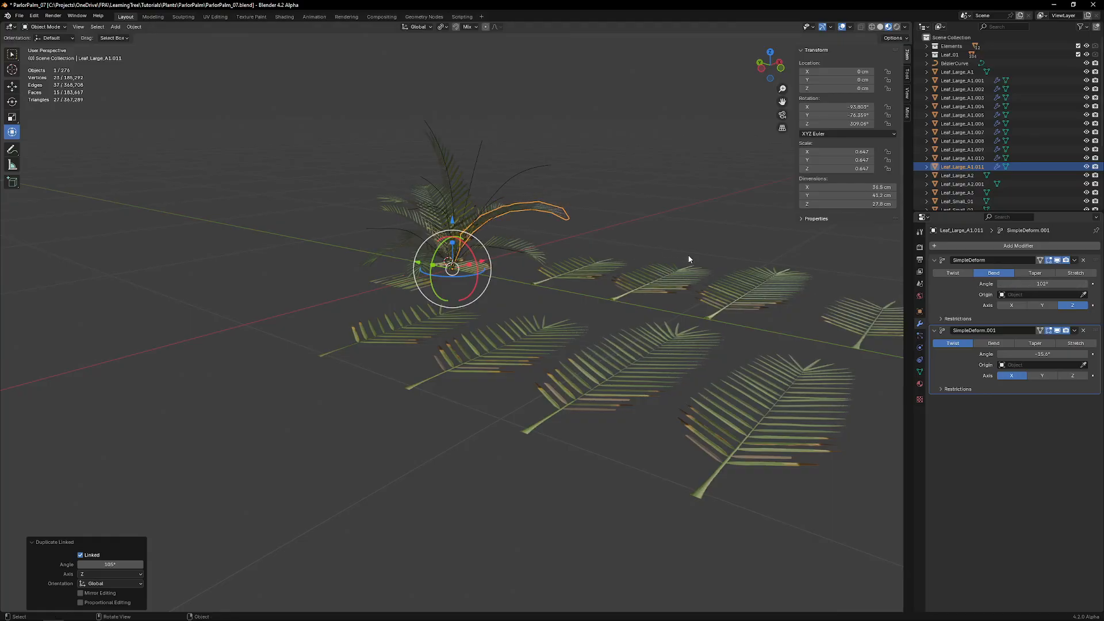
Step: Scale the newest leaf by 0.919 and enlarge a neighbouring upper leaf by about 1.05
{"action": "key", "text": "s"}
{"action": "left_click", "coordinate": [669, 253]}
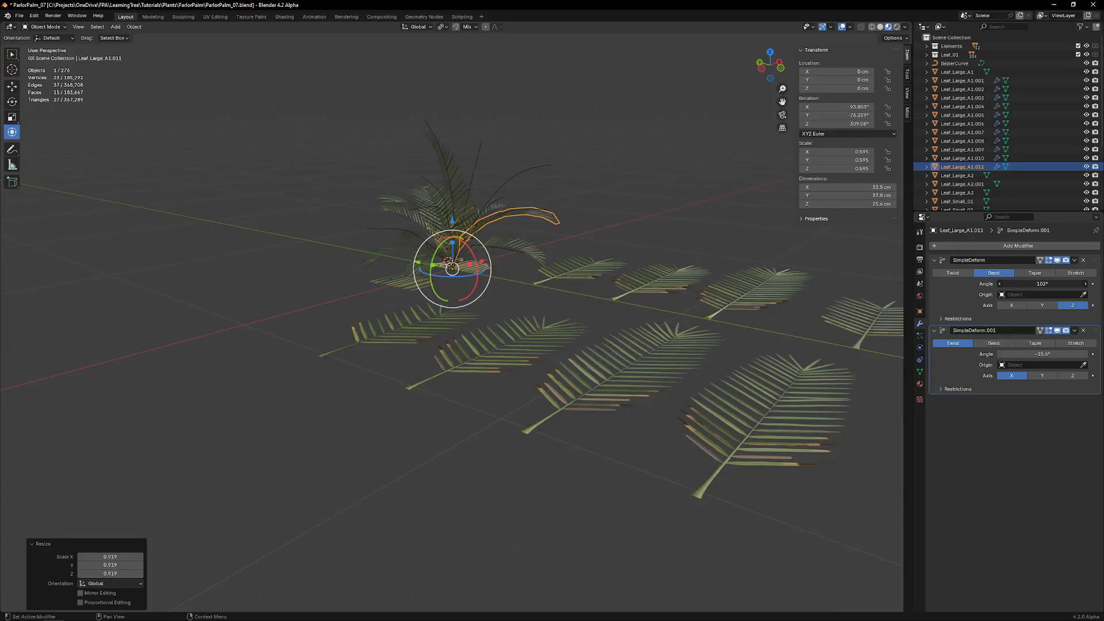
{"action": "middle_click_drag", "start_coordinate": [506, 262], "coordinate": [459, 257]}
{"action": "left_click", "coordinate": [642, 220]}
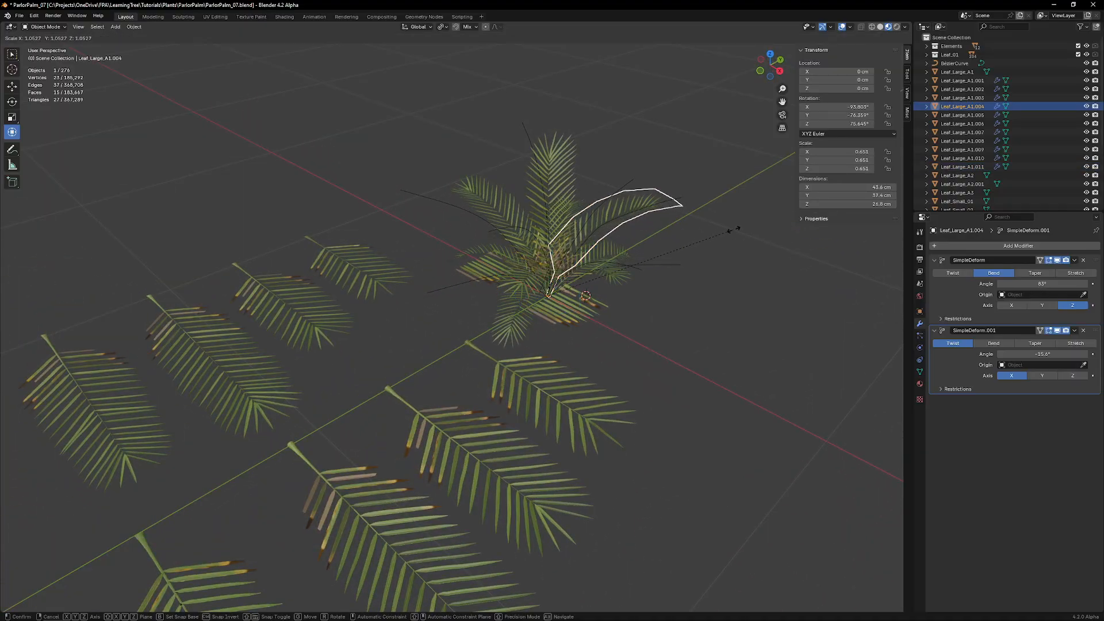
{"action": "middle_click_drag", "start_coordinate": [729, 229], "coordinate": [564, 213]}
Step: Make a linked duplicate of the large upper leaf, rotated 89.9° around global Z, and reduce its bend to about 60°
{"action": "left_click", "coordinate": [474, 191]}
{"action": "middle_click_drag", "start_coordinate": [474, 192], "coordinate": [499, 248]}
{"action": "key", "text": "shift+d"}
{"action": "key", "text": "r"}
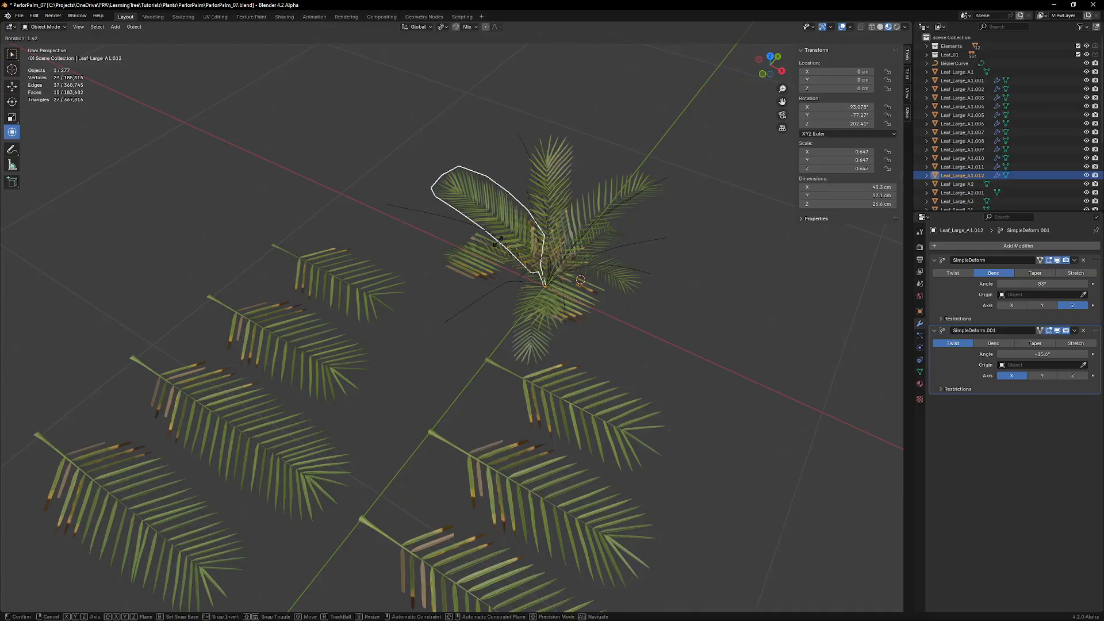
{"action": "key", "text": "z"}
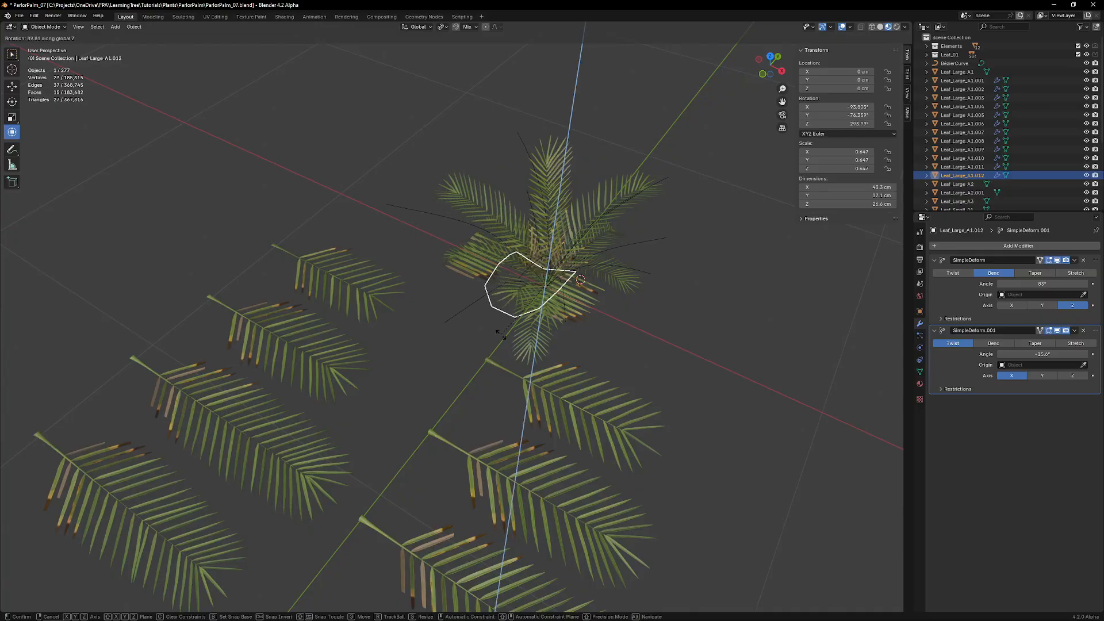
{"action": "left_click", "coordinate": [500, 334]}
{"action": "middle_click_drag", "start_coordinate": [500, 335], "coordinate": [637, 269]}
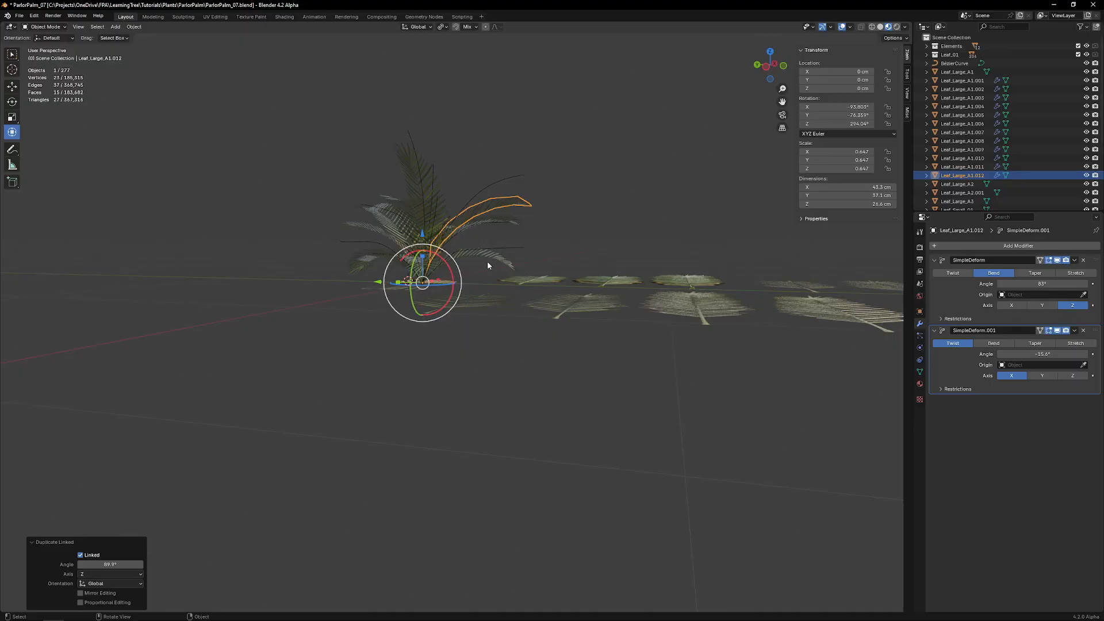
{"action": "left_click_drag", "start_coordinate": [1042, 284], "coordinate": [1029, 284]}
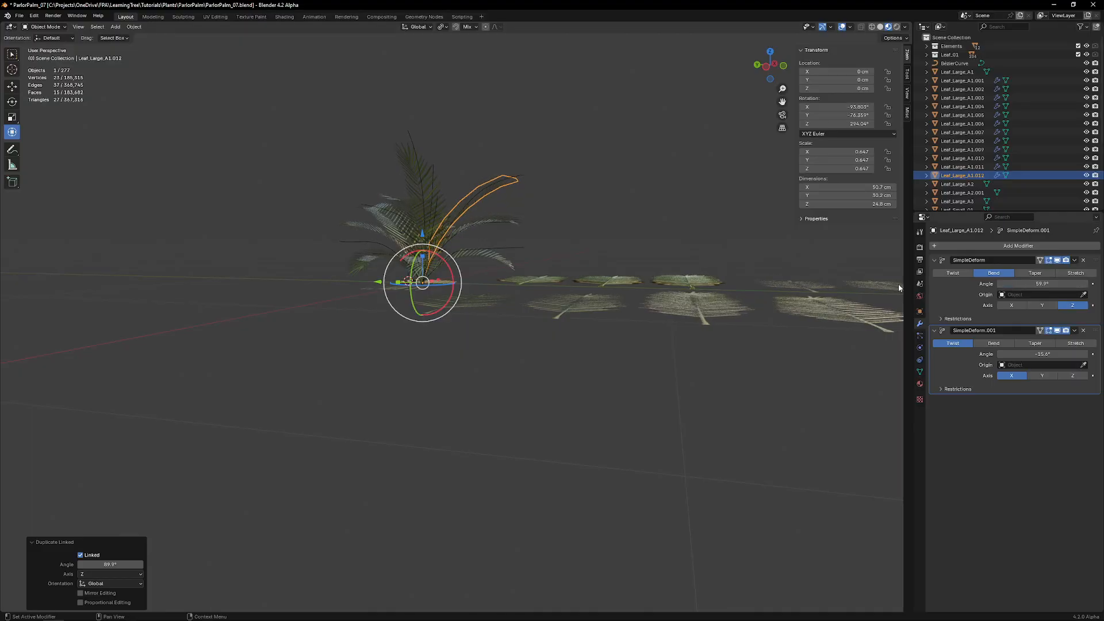
{"action": "middle_click_drag", "start_coordinate": [899, 288], "coordinate": [523, 222]}
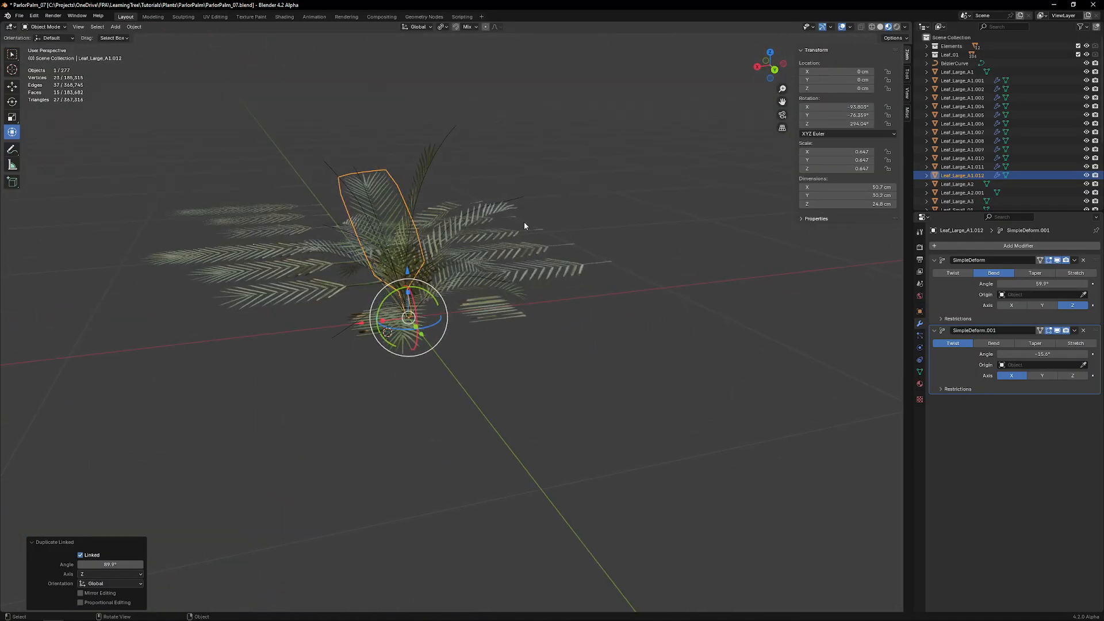
Step: Make a linked duplicate of the tall upright leaf, rotated about -150° around global Z, and increase its bend to about 65°
{"action": "left_click", "coordinate": [419, 174]}
{"action": "middle_click_drag", "start_coordinate": [418, 174], "coordinate": [486, 206]}
{"action": "key", "text": "alt+d"}
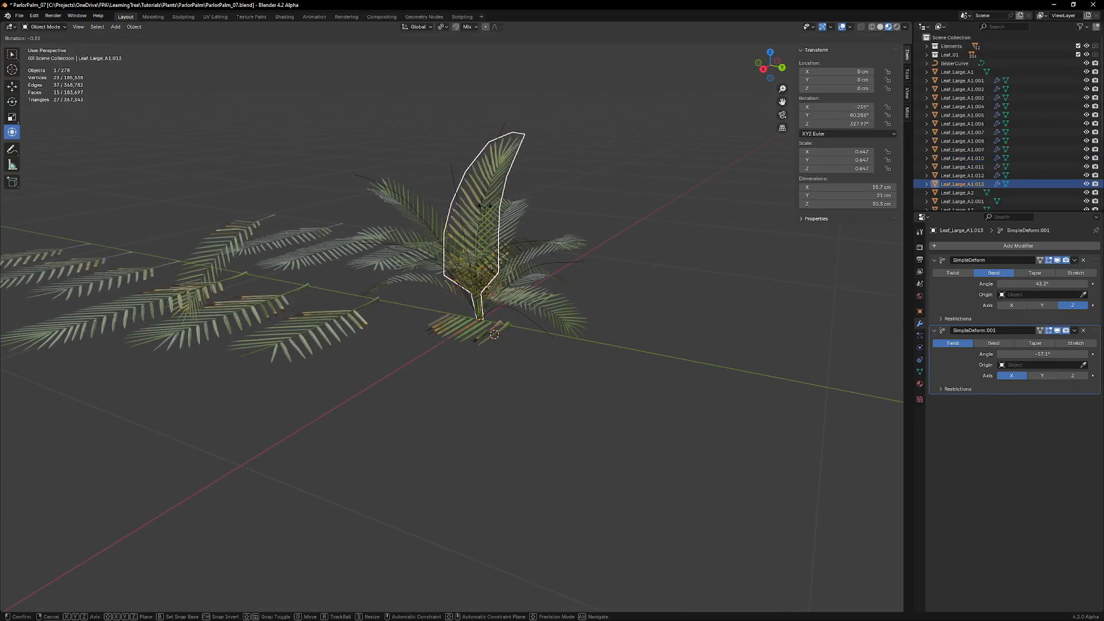
{"action": "key", "text": "z"}
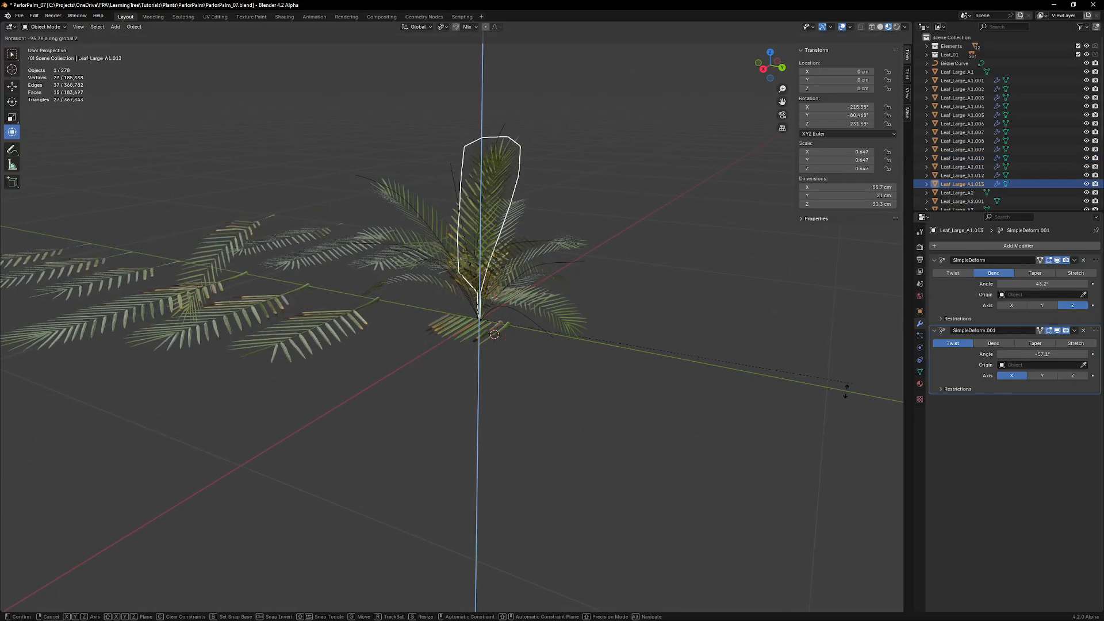
{"action": "left_click", "coordinate": [549, 449]}
{"action": "middle_click_drag", "start_coordinate": [558, 325], "coordinate": [500, 293]}
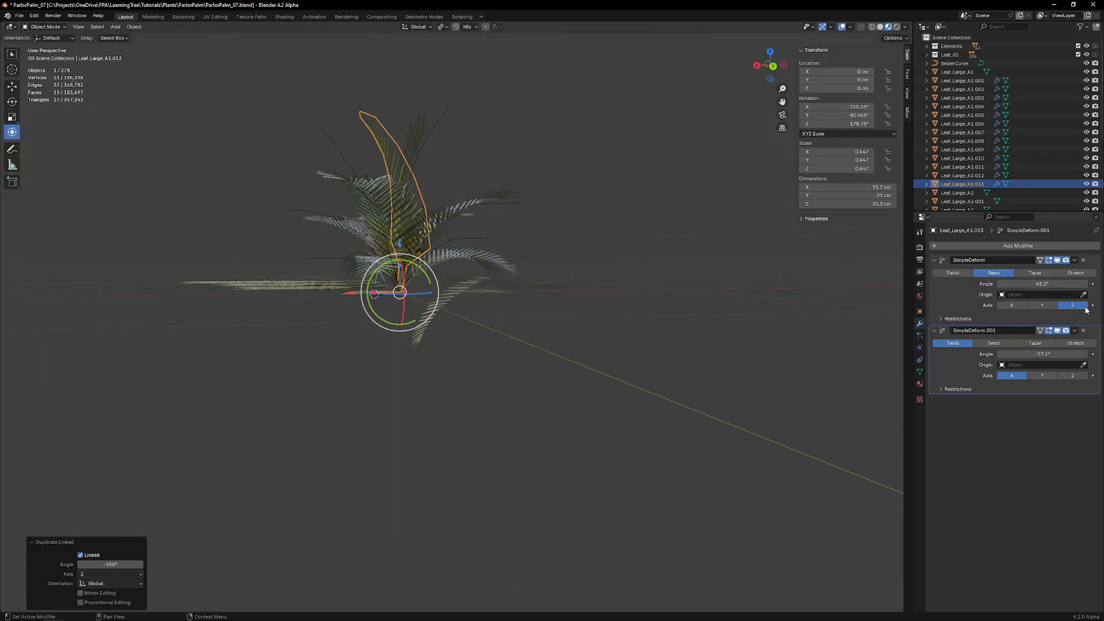
{"action": "left_click_drag", "start_coordinate": [1041, 282], "coordinate": [1062, 282]}
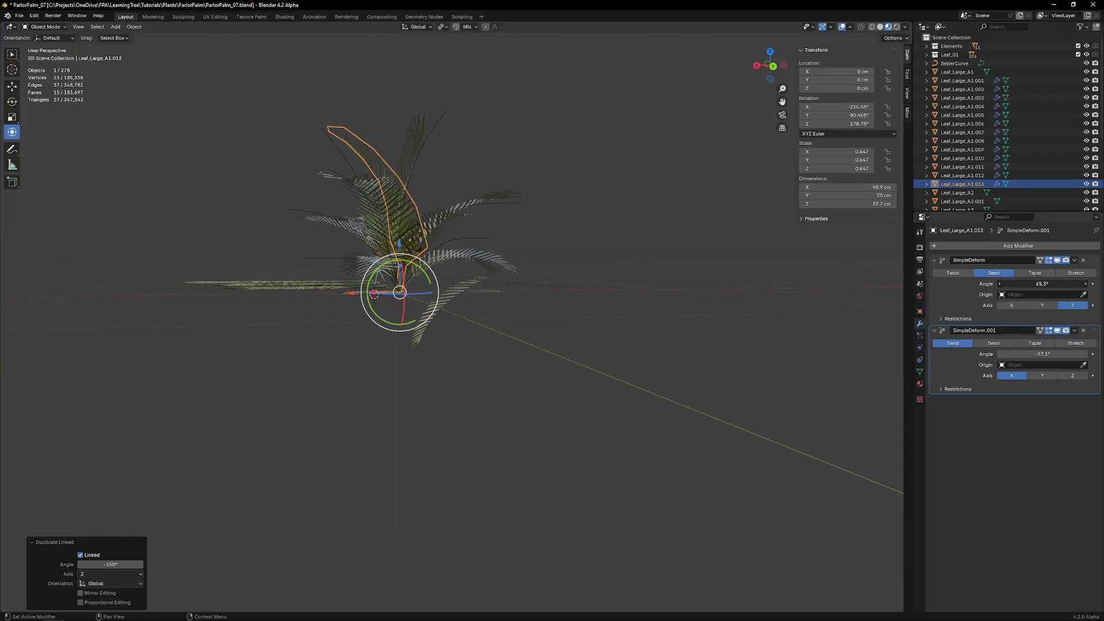
Step: Adjust the tilt of the duplicated upright leaf by rotating it about the plant's base
{"action": "left_click_drag", "start_coordinate": [417, 276], "coordinate": [413, 270]}
{"action": "middle_click_drag", "start_coordinate": [412, 270], "coordinate": [564, 186]}
{"action": "key", "text": "r"}
{"action": "left_click", "coordinate": [610, 181]}
{"action": "left_click", "coordinate": [563, 185]}
Step: Hide the stem guide curve and isolate all the plant's leaves in local view
{"action": "middle_click_drag", "start_coordinate": [321, 238], "coordinate": [373, 209]}
{"action": "left_click", "coordinate": [397, 130]}
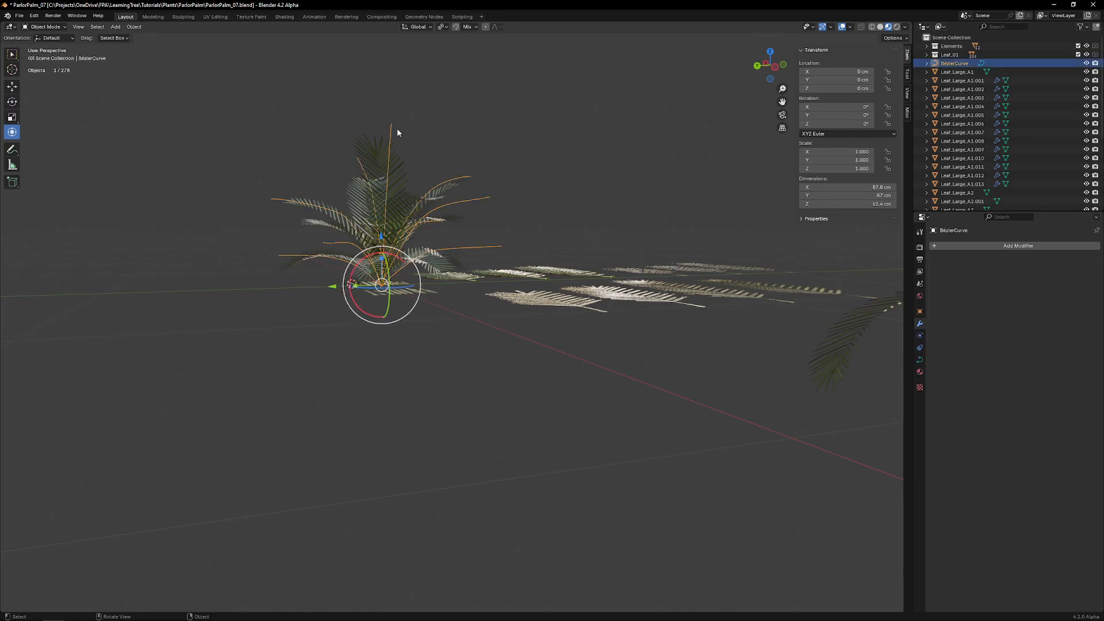
{"action": "key", "text": "g"}
{"action": "right_click", "coordinate": [421, 125]}
{"action": "key", "text": "h"}
{"action": "middle_click_drag", "start_coordinate": [372, 206], "coordinate": [309, 188]}
{"action": "left_click_drag", "start_coordinate": [306, 185], "coordinate": [419, 268]}
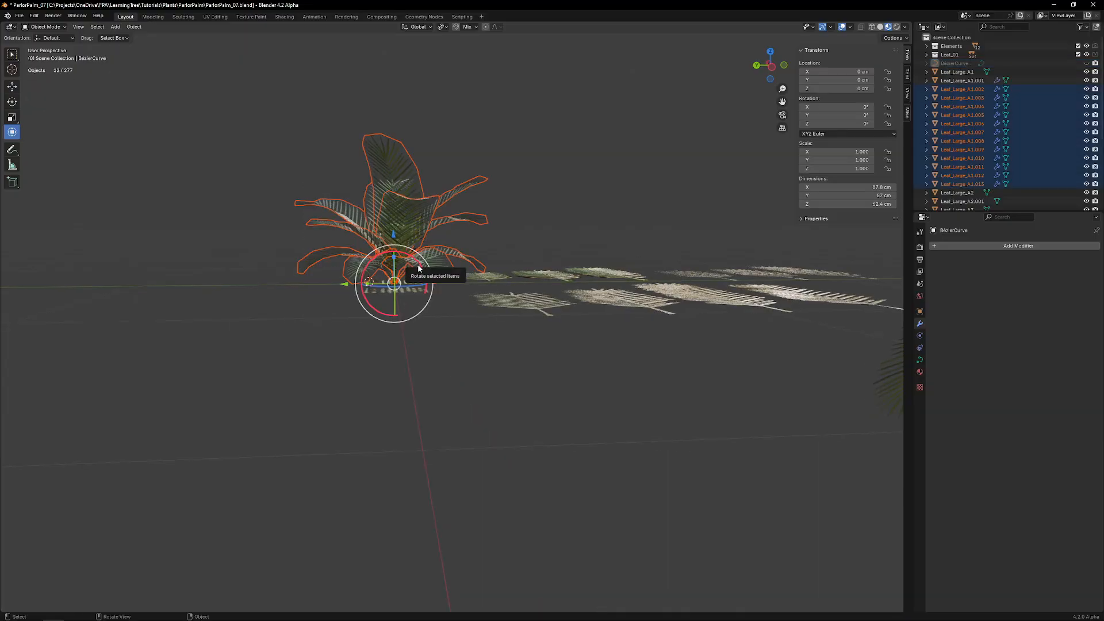
{"action": "key", "text": "KP_Divide"}
{"action": "middle_click_drag", "start_coordinate": [507, 253], "coordinate": [146, 268]}
{"action": "left_click", "coordinate": [648, 272]}
Step: Duplicate one of the low outer leaves without linking and rotate the copy 167° around global Z
{"action": "middle_click_drag", "start_coordinate": [104, 281], "coordinate": [570, 372]}
{"action": "left_click", "coordinate": [528, 316]}
{"action": "left_click", "coordinate": [402, 394]}
{"action": "middle_click_drag", "start_coordinate": [401, 395], "coordinate": [474, 445]}
{"action": "key", "text": "shift+d"}
{"action": "key", "text": "r"}
{"action": "key", "text": "z"}
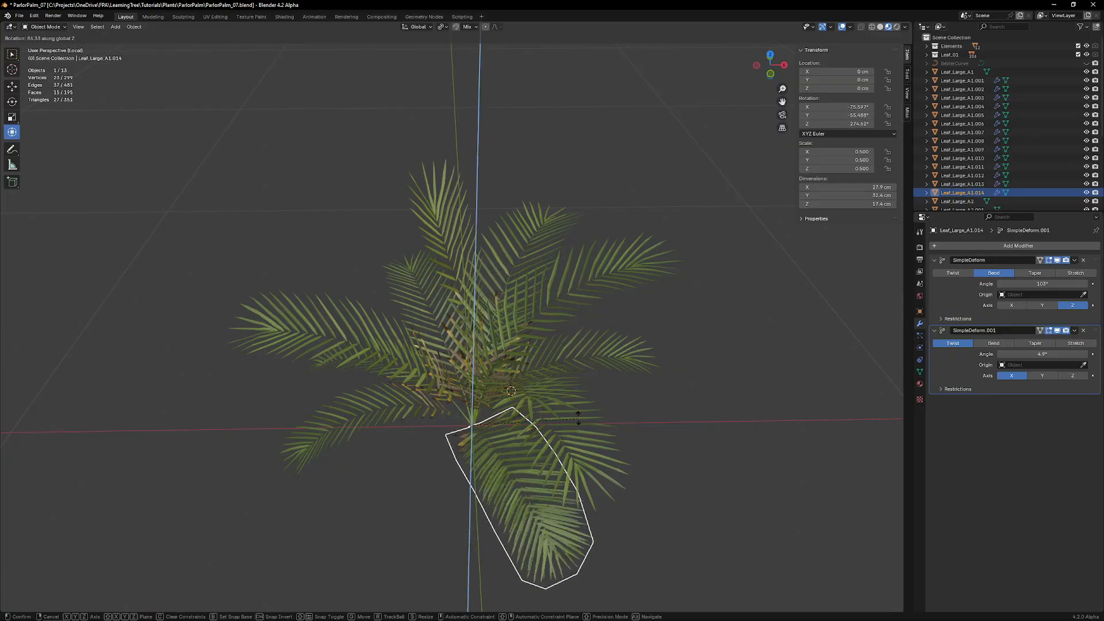
{"action": "left_click", "coordinate": [537, 422]}
Step: Tilt the new low leaf slightly in the view and reduce its bend to about 83.6°
{"action": "middle_click_drag", "start_coordinate": [537, 421], "coordinate": [402, 378]}
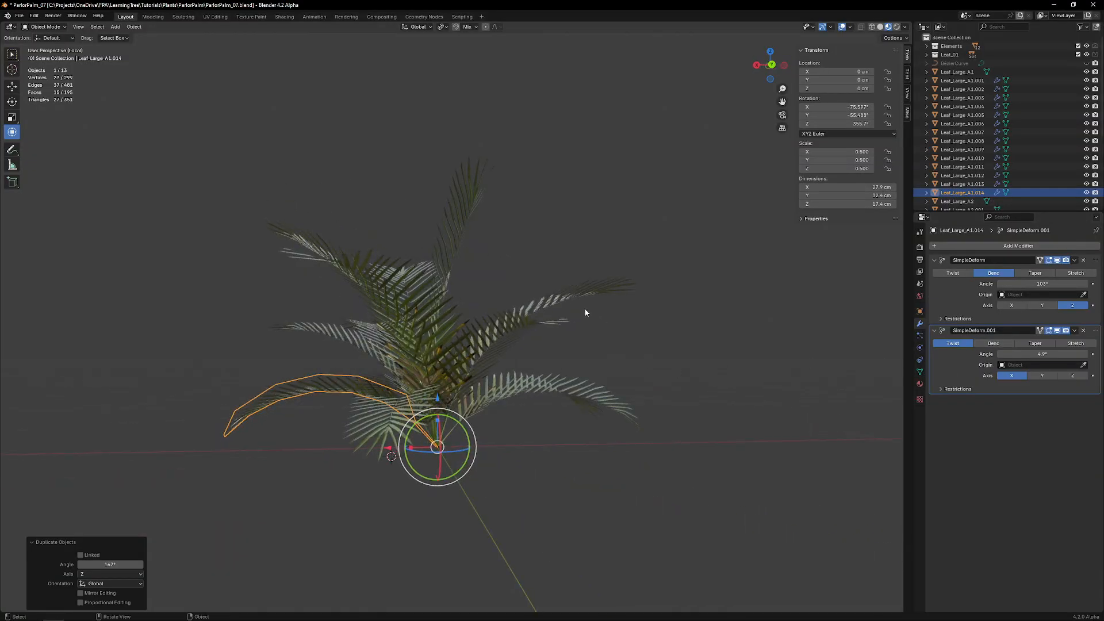
{"action": "key", "text": "r"}
{"action": "left_click", "coordinate": [608, 301]}
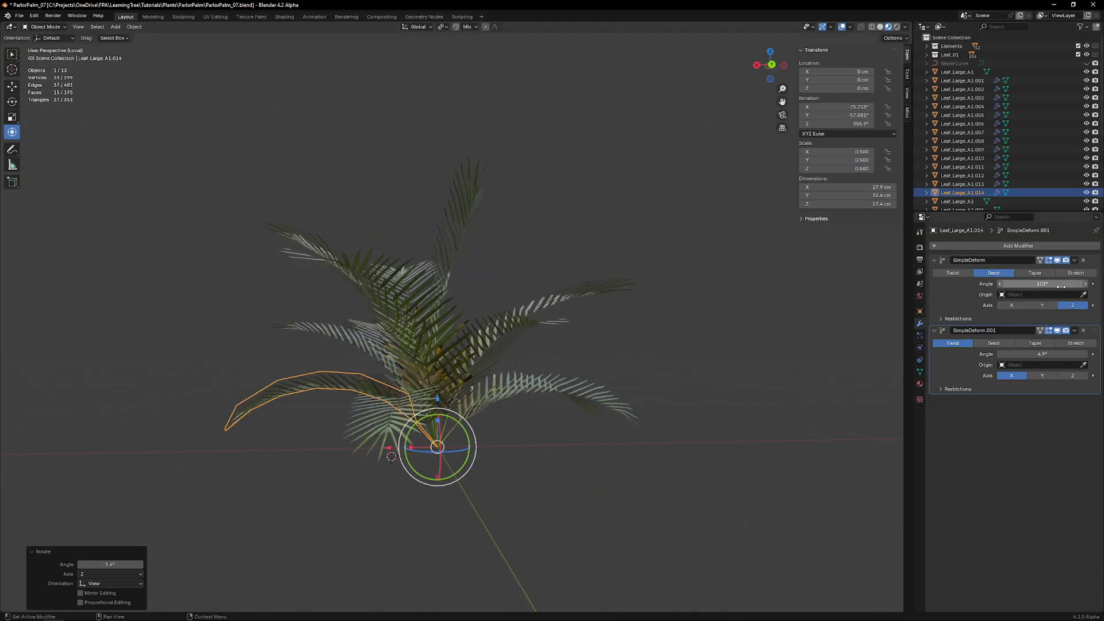
{"action": "left_click_drag", "start_coordinate": [1061, 286], "coordinate": [1015, 287]}
Step: Set the twist of the other long low leaf to about -31.7°
{"action": "middle_click_drag", "start_coordinate": [569, 381], "coordinate": [675, 381]}
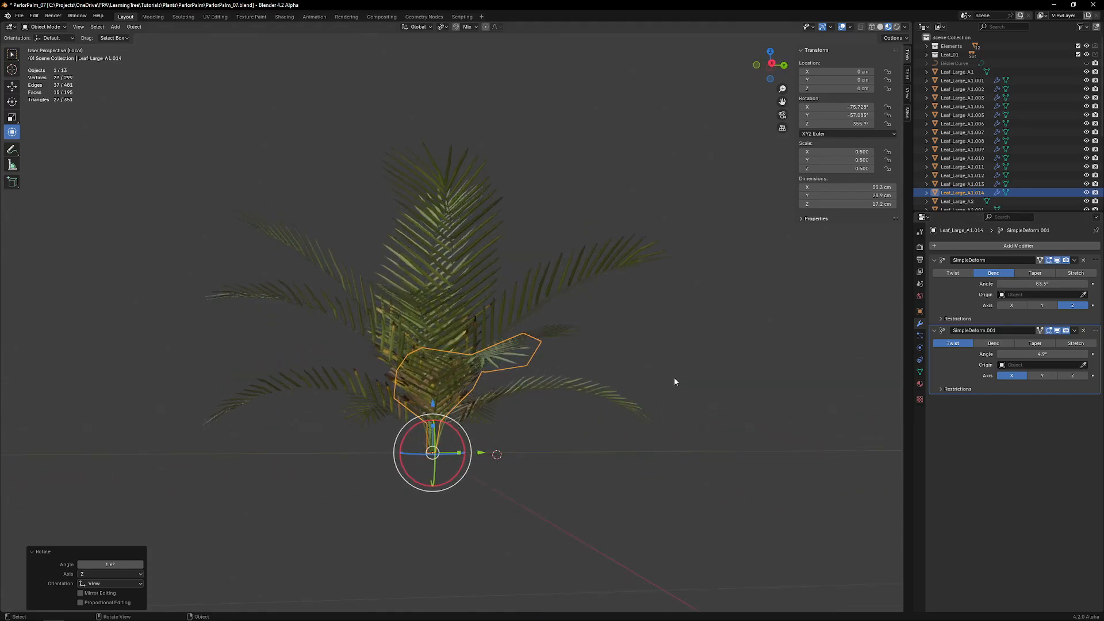
{"action": "left_click", "coordinate": [698, 429]}
{"action": "left_click_drag", "start_coordinate": [1042, 352], "coordinate": [972, 353]}
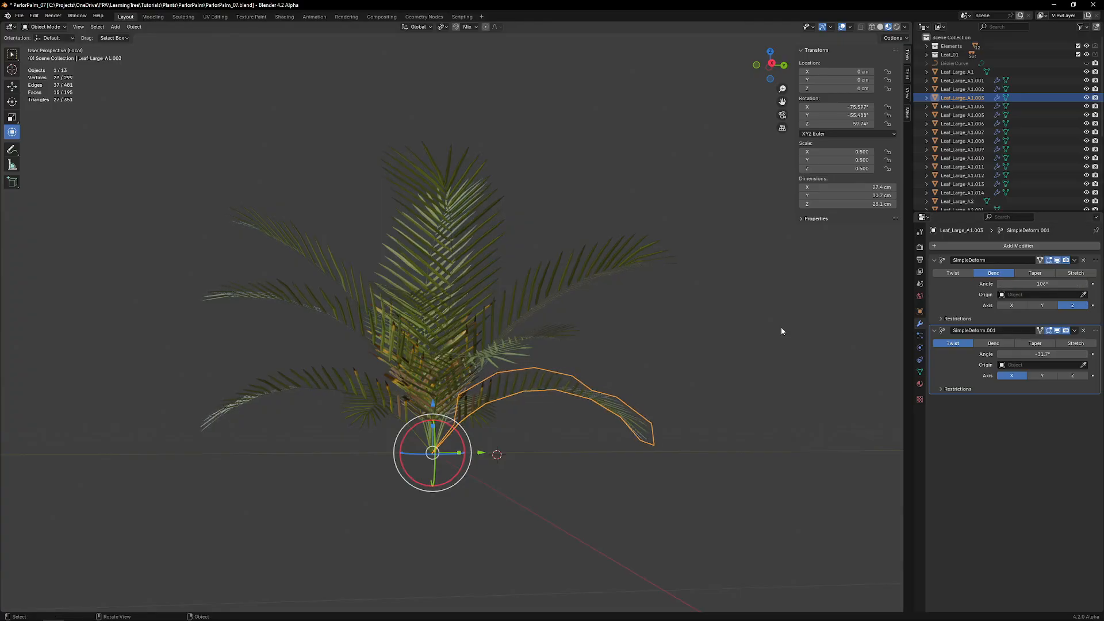
Step: Rotate the drooping upper leaf with the smaller scale about -23.6° around global Z
{"action": "middle_click_drag", "start_coordinate": [781, 332], "coordinate": [487, 404]}
{"action": "left_click", "coordinate": [624, 363]}
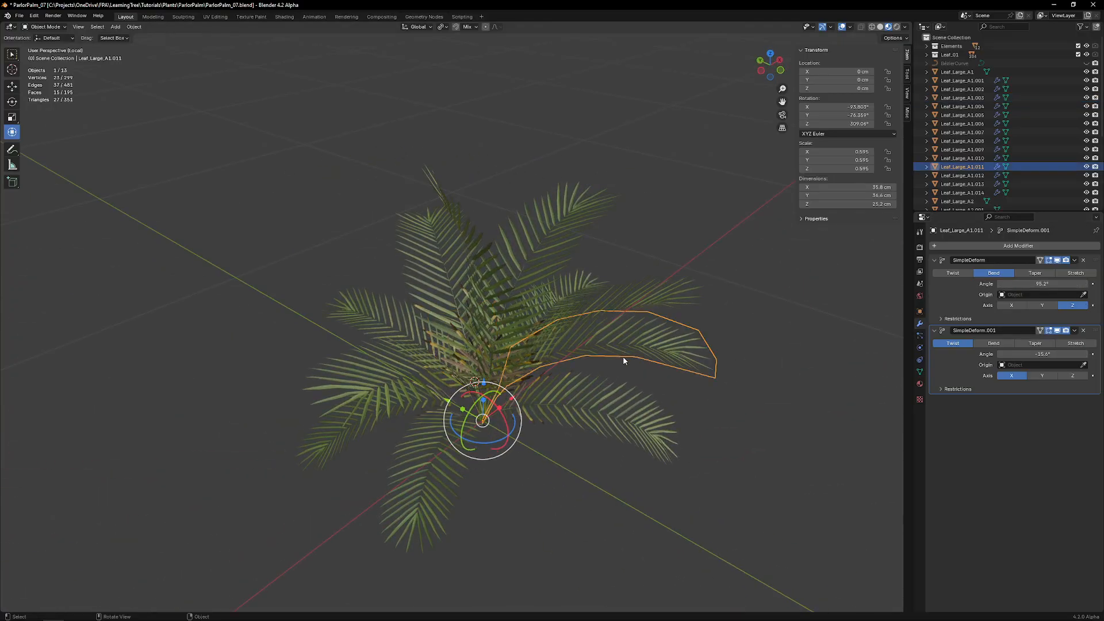
{"action": "middle_click_drag", "start_coordinate": [623, 362], "coordinate": [571, 418]}
{"action": "key", "text": "r"}
{"action": "key", "text": "r"}
{"action": "left_click_drag", "start_coordinate": [489, 389], "coordinate": [477, 401]}
{"action": "key", "text": "ctrl+z"}
{"action": "middle_click_drag", "start_coordinate": [477, 401], "coordinate": [515, 451]}
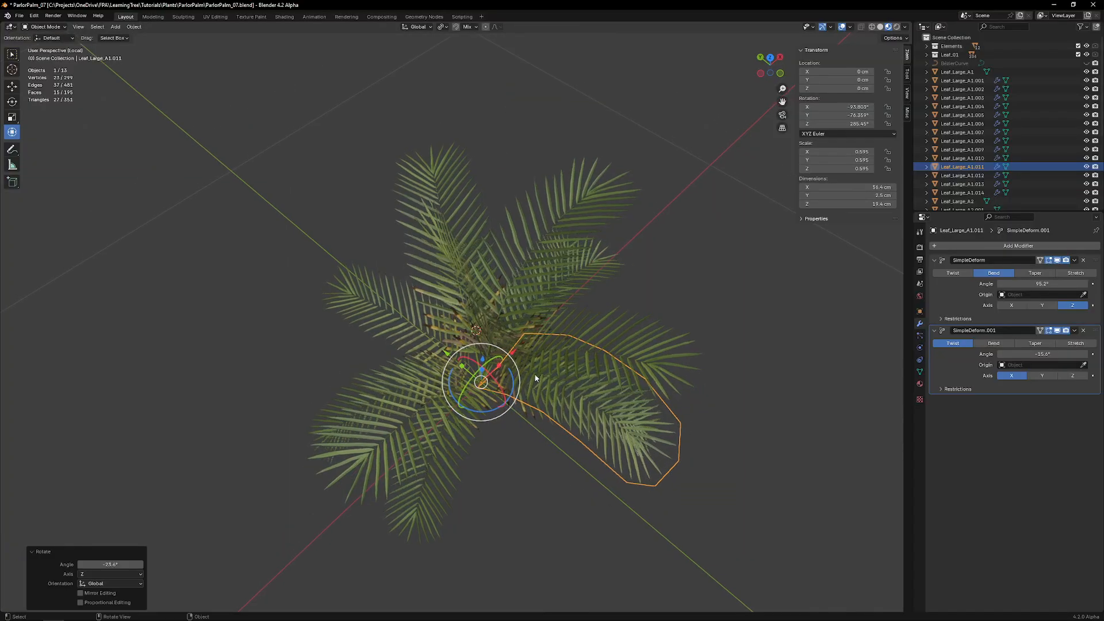
Step: Rotate the adjacent large upper leaf about 22° around global Z
{"action": "left_click", "coordinate": [602, 344]}
{"action": "middle_click_drag", "start_coordinate": [603, 344], "coordinate": [489, 377]}
{"action": "left_click_drag", "start_coordinate": [489, 377], "coordinate": [500, 371]}
{"action": "middle_click_drag", "start_coordinate": [500, 371], "coordinate": [733, 277]}
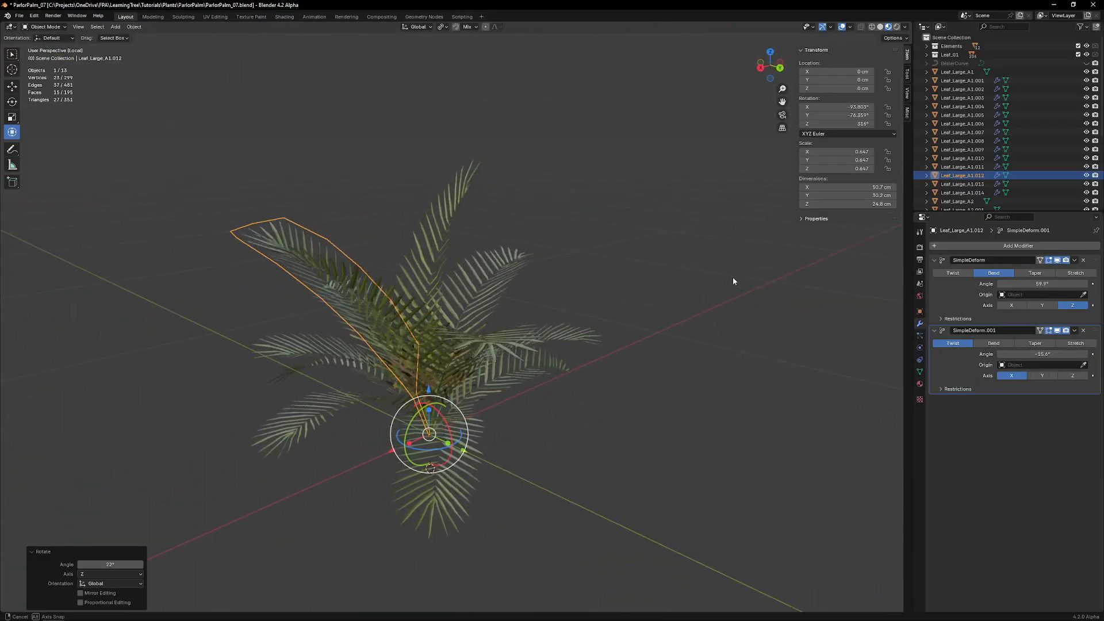
Step: Tilt the tallest upright leaf about -12° around global Y
{"action": "left_click", "coordinate": [459, 218]}
{"action": "middle_click_drag", "start_coordinate": [460, 219], "coordinate": [468, 263]}
{"action": "middle_click_drag", "start_coordinate": [440, 412], "coordinate": [413, 419]}
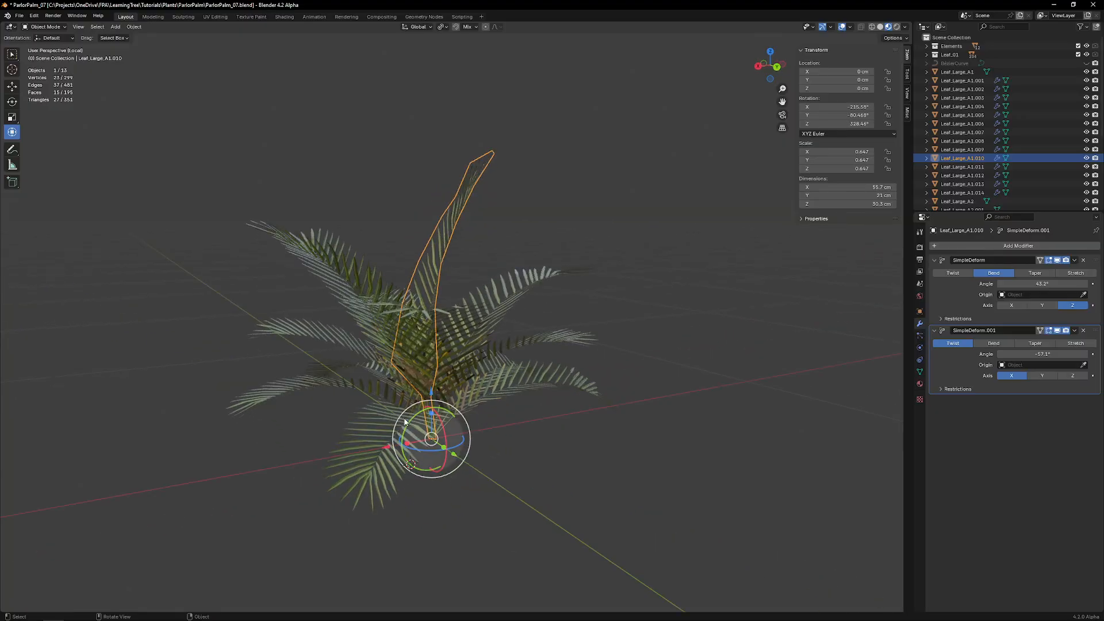
{"action": "left_click_drag", "start_coordinate": [413, 419], "coordinate": [399, 377]}
{"action": "middle_click_drag", "start_coordinate": [399, 377], "coordinate": [442, 378]}
Step: Nudge the duplicated low leaf and another leaf horizontally to separate their stems at the plant's base
{"action": "scroll", "coordinate": [442, 378], "scroll_direction": "up", "scroll_amount": 5}
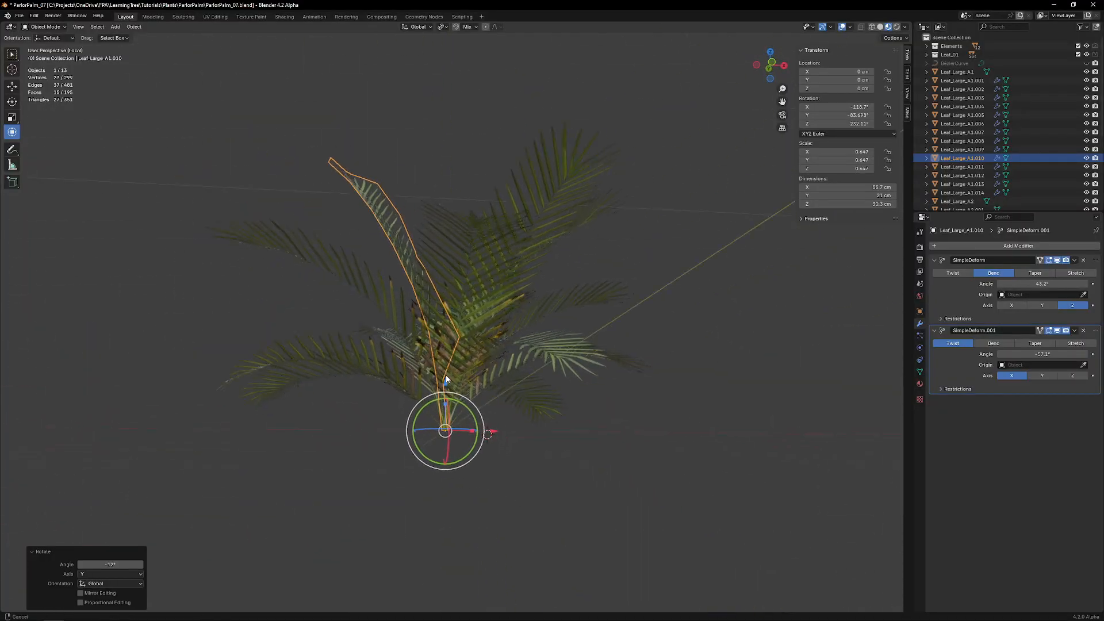
{"action": "left_click", "coordinate": [441, 390]}
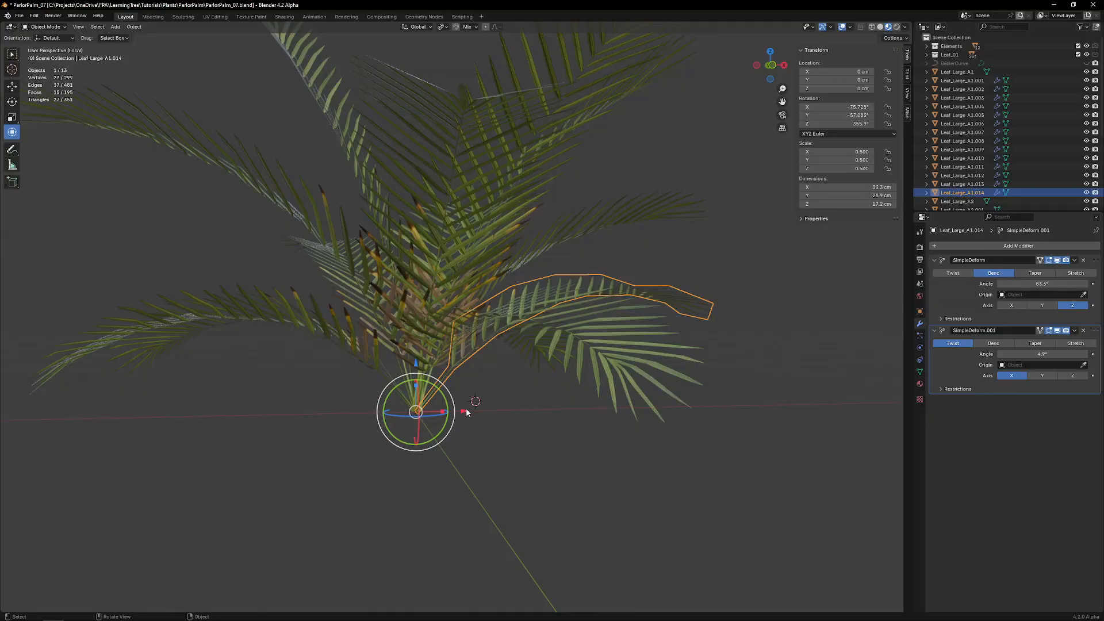
{"action": "left_click_drag", "start_coordinate": [467, 412], "coordinate": [425, 384]}
{"action": "left_click", "coordinate": [388, 377]}
{"action": "middle_click_drag", "start_coordinate": [425, 384], "coordinate": [523, 423]}
{"action": "left_click", "coordinate": [469, 371]}
{"action": "left_click_drag", "start_coordinate": [466, 411], "coordinate": [443, 409]}
{"action": "middle_click_drag", "start_coordinate": [442, 408], "coordinate": [474, 343]}
Step: Move the twisted low leaf along global X to 1.129 cm
{"action": "left_click", "coordinate": [456, 382]}
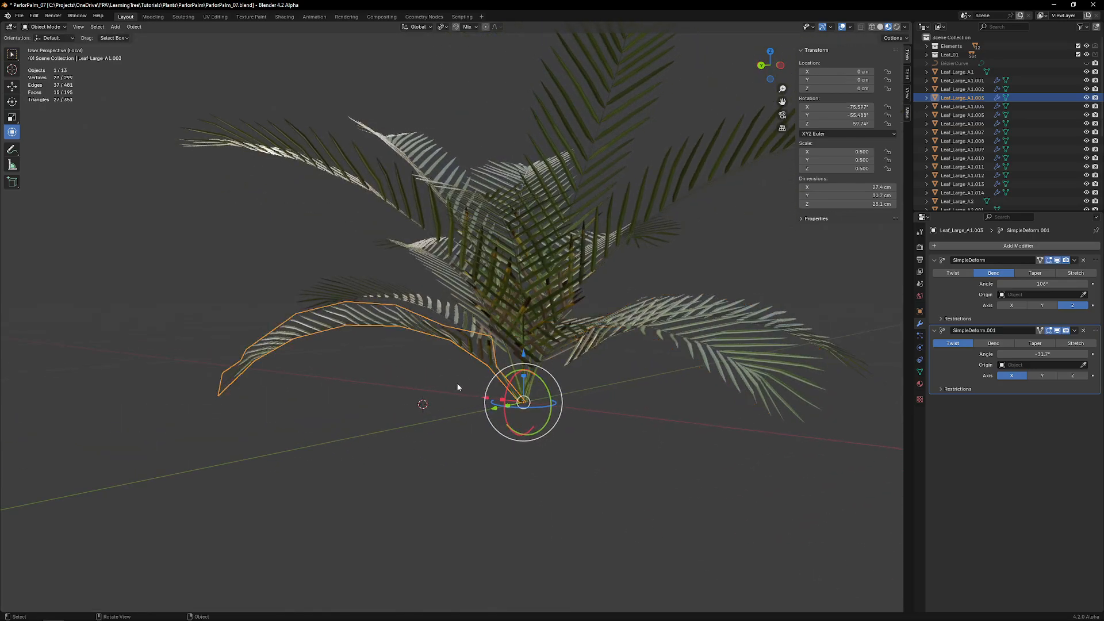
{"action": "left_click_drag", "start_coordinate": [480, 401], "coordinate": [496, 405]}
{"action": "middle_click_drag", "start_coordinate": [496, 405], "coordinate": [548, 403]}
{"action": "middle_click_drag", "start_coordinate": [506, 371], "coordinate": [498, 357]}
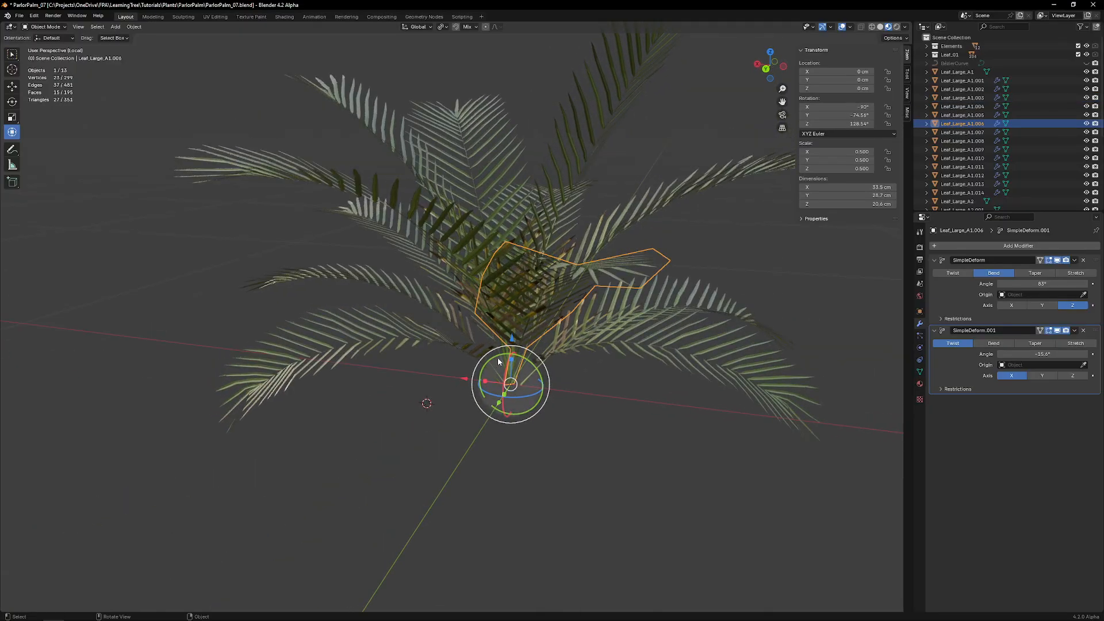
Step: Nudge another leaf along global X and shift the twisted low leaf along global Y at the stem base
{"action": "left_click", "coordinate": [457, 253]}
{"action": "left_click_drag", "start_coordinate": [466, 381], "coordinate": [458, 381]}
{"action": "middle_click_drag", "start_coordinate": [537, 366], "coordinate": [465, 353]}
{"action": "left_click", "coordinate": [464, 351]}
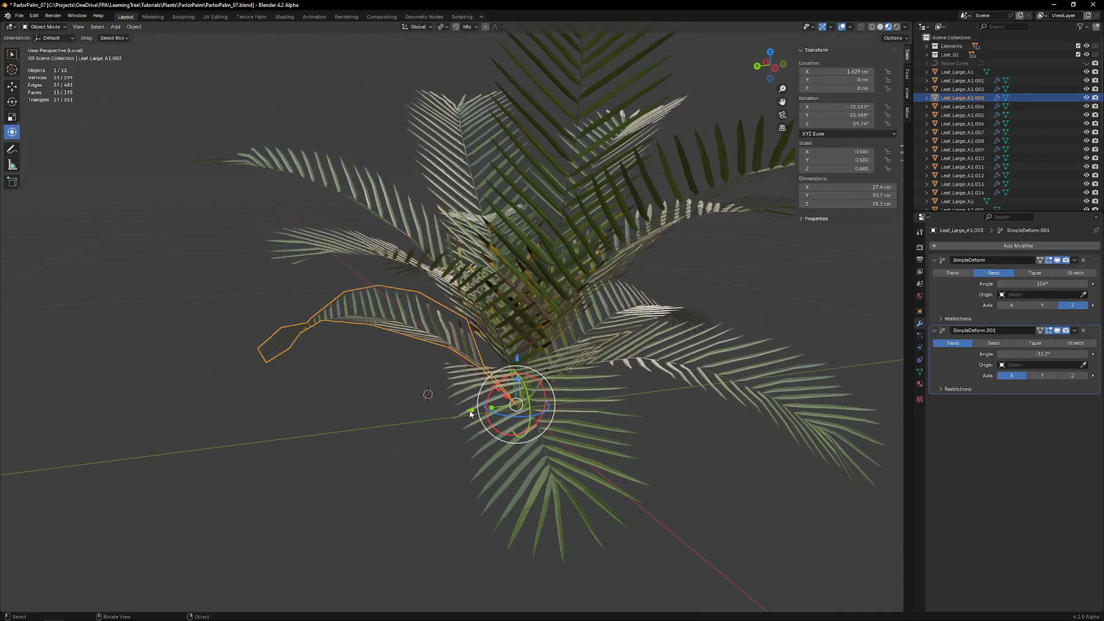
{"action": "left_click_drag", "start_coordinate": [471, 412], "coordinate": [462, 413]}
{"action": "scroll", "coordinate": [501, 362], "scroll_direction": "down", "scroll_amount": 4}
Step: Rotate the tallest upright leaf about -33.3° around global Z
{"action": "middle_click_drag", "start_coordinate": [501, 357], "coordinate": [475, 408]}
{"action": "left_click", "coordinate": [581, 263]}
{"action": "middle_click_drag", "start_coordinate": [581, 264], "coordinate": [451, 179]}
{"action": "left_click", "coordinate": [627, 250]}
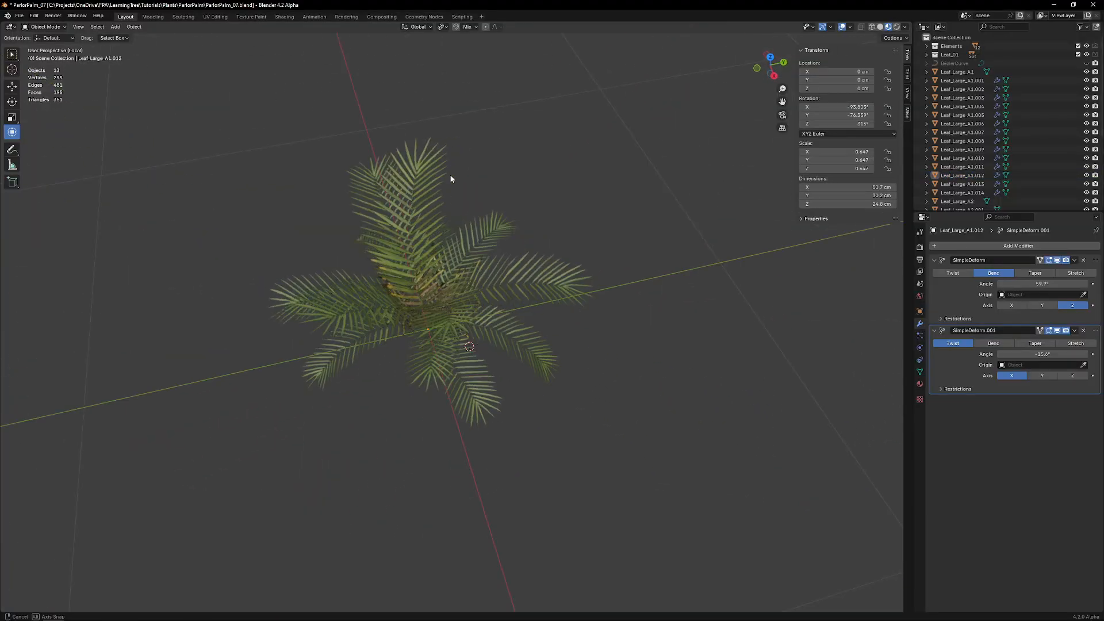
{"action": "left_click", "coordinate": [450, 178]}
{"action": "middle_click_drag", "start_coordinate": [481, 258], "coordinate": [455, 331]}
{"action": "left_click_drag", "start_coordinate": [456, 331], "coordinate": [452, 328]}
{"action": "middle_click_drag", "start_coordinate": [452, 329], "coordinate": [625, 183]}
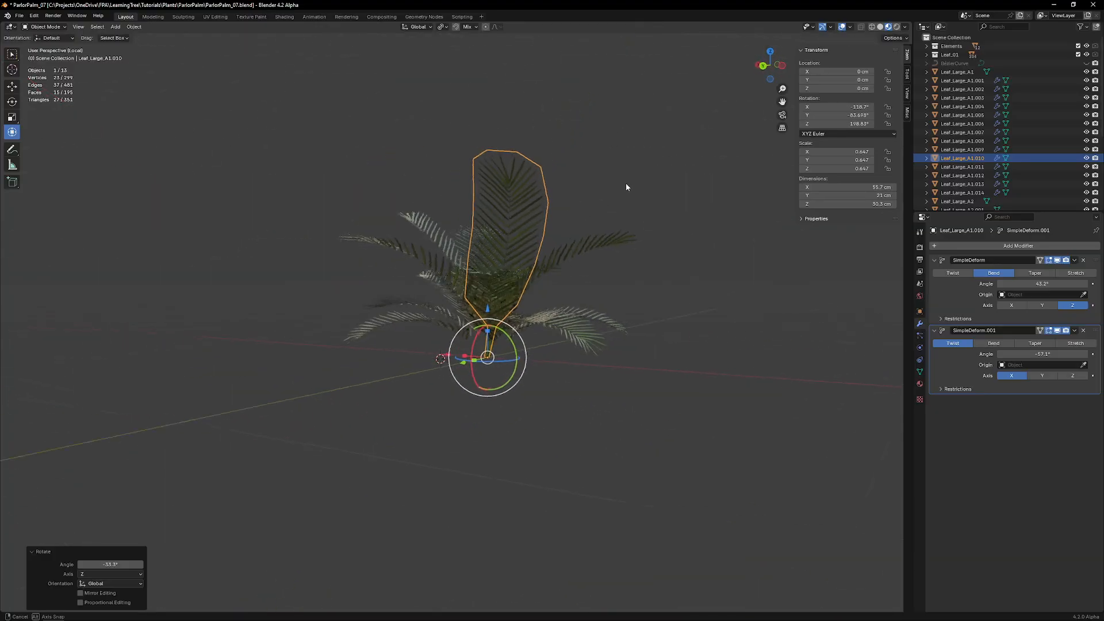
Step: Scale the tallest upright leaf by 0.871 and turn it slightly around global Z
{"action": "key", "text": "s"}
{"action": "left_click", "coordinate": [632, 228]}
{"action": "middle_click_drag", "start_coordinate": [631, 228], "coordinate": [584, 263]}
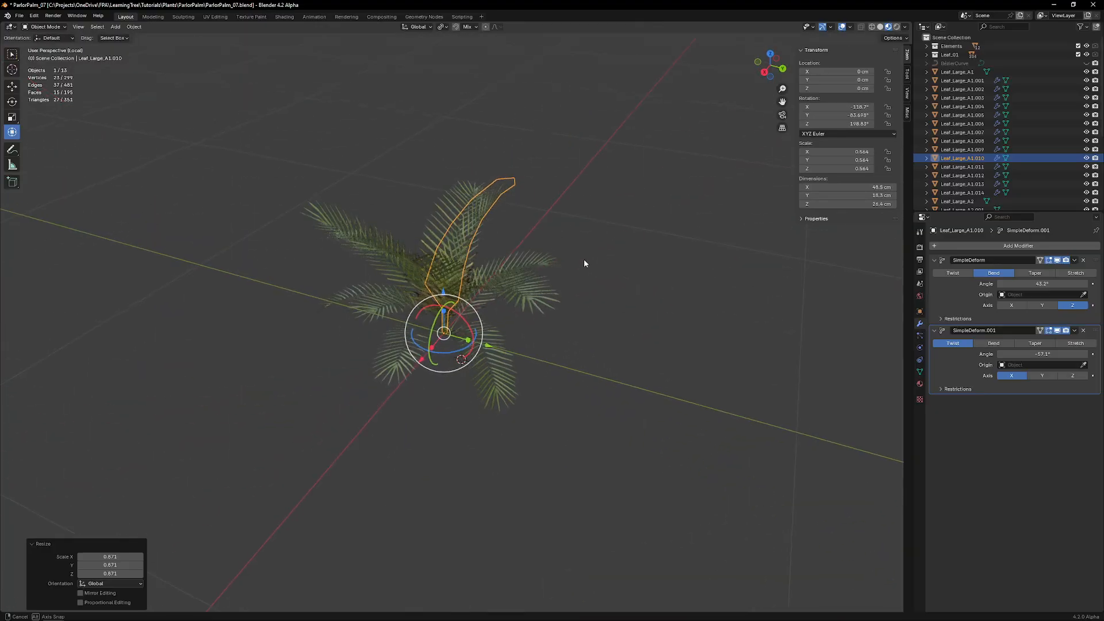
{"action": "left_click_drag", "start_coordinate": [455, 352], "coordinate": [447, 352]}
Step: Scale the other upright leaf down by about 0.9
{"action": "middle_click_drag", "start_coordinate": [463, 346], "coordinate": [426, 230]}
{"action": "left_click", "coordinate": [427, 230]}
{"action": "key", "text": "s"}
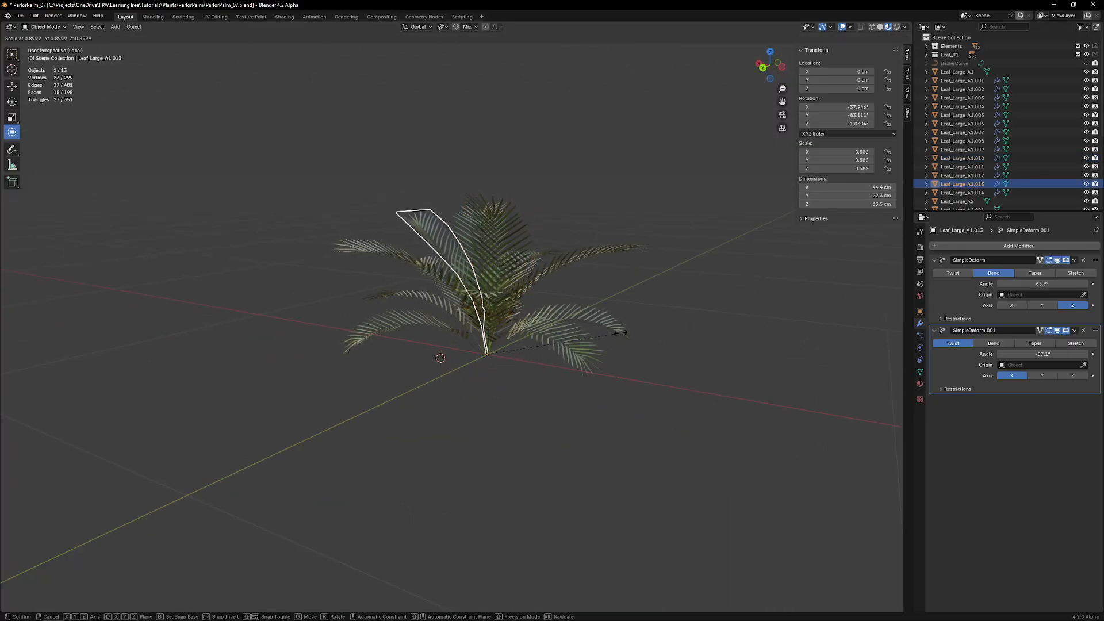
{"action": "left_click", "coordinate": [621, 333]}
{"action": "middle_click_drag", "start_coordinate": [621, 333], "coordinate": [542, 346]}
Step: Rotate the middle-height leaf around global X and scale it by 1.068
{"action": "left_click", "coordinate": [381, 255]}
{"action": "middle_click_drag", "start_coordinate": [381, 259], "coordinate": [521, 264]}
{"action": "left_click", "coordinate": [529, 273]}
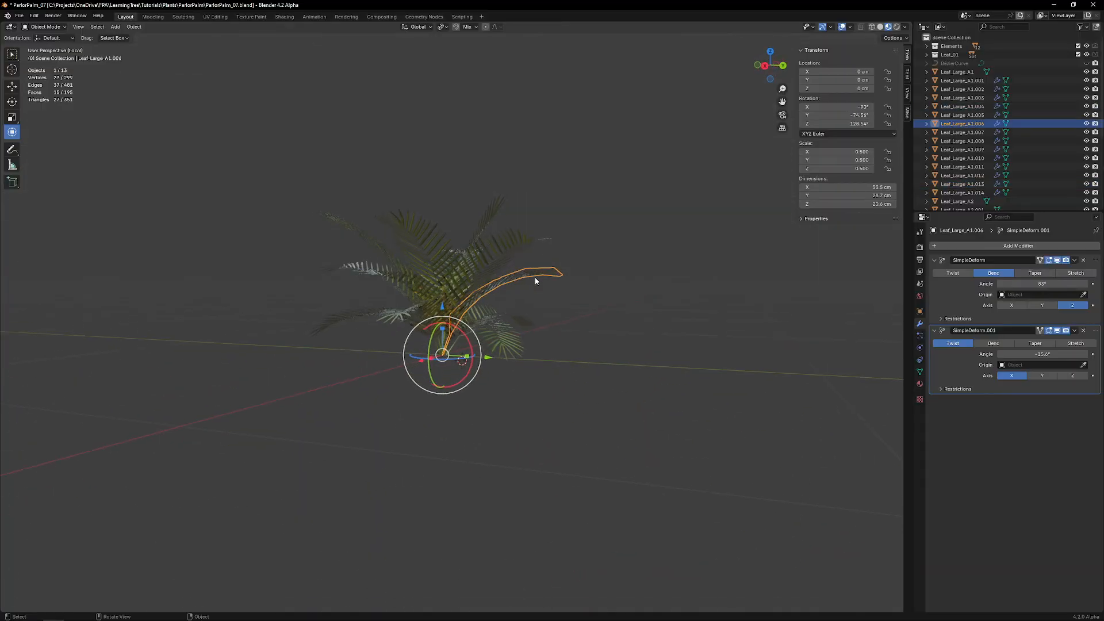
{"action": "key", "text": "r"}
{"action": "key", "text": "x"}
{"action": "left_click", "coordinate": [605, 343]}
{"action": "key", "text": "s"}
{"action": "left_click", "coordinate": [618, 347]}
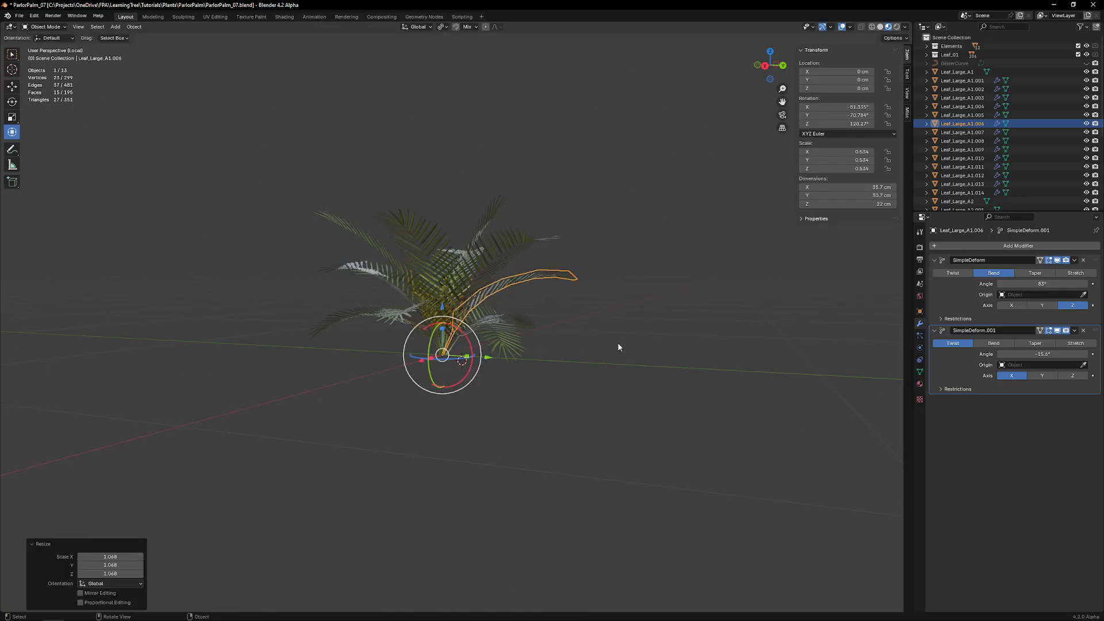
{"action": "middle_click_drag", "start_coordinate": [617, 347], "coordinate": [596, 320]}
{"action": "left_click", "coordinate": [597, 321]}
{"action": "middle_click_drag", "start_coordinate": [500, 340], "coordinate": [476, 323]}
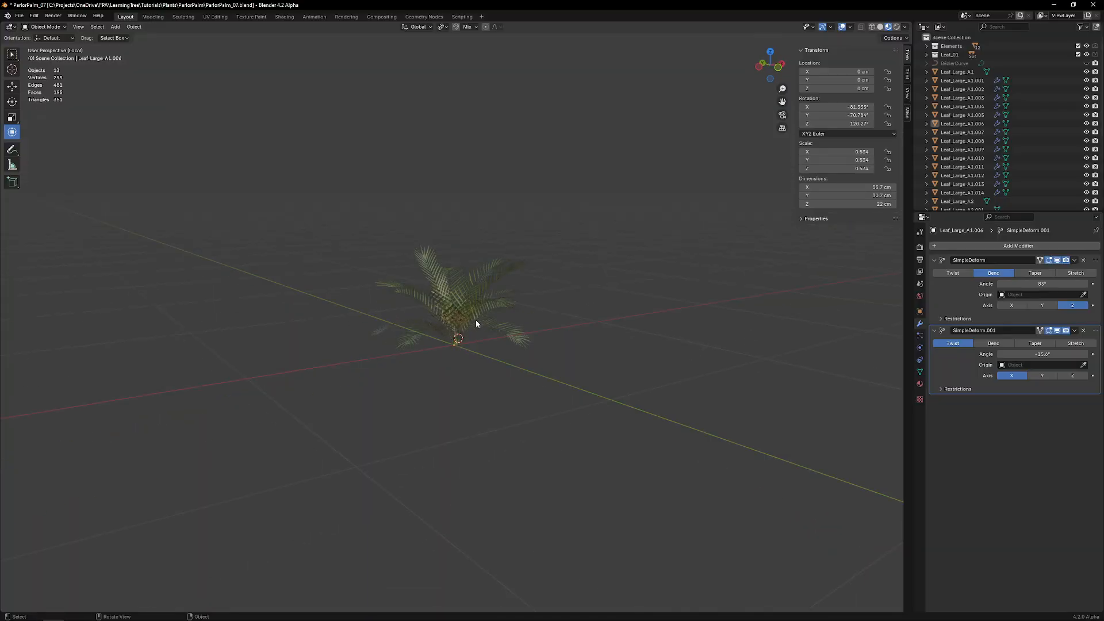
{"action": "middle_click_drag", "start_coordinate": [417, 305], "coordinate": [435, 285]}
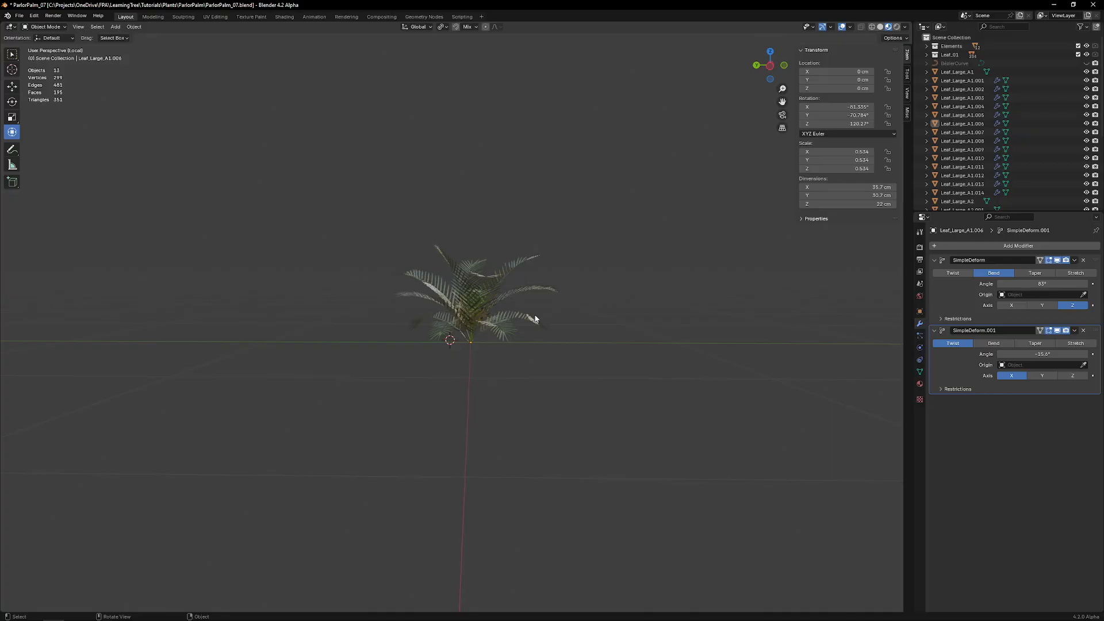
Step: Add a plain axes empty and clear its location so it sits at the world origin under the palm
{"action": "scroll", "coordinate": [534, 318], "scroll_direction": "up", "scroll_amount": 4}
{"action": "key", "text": "shift+a"}
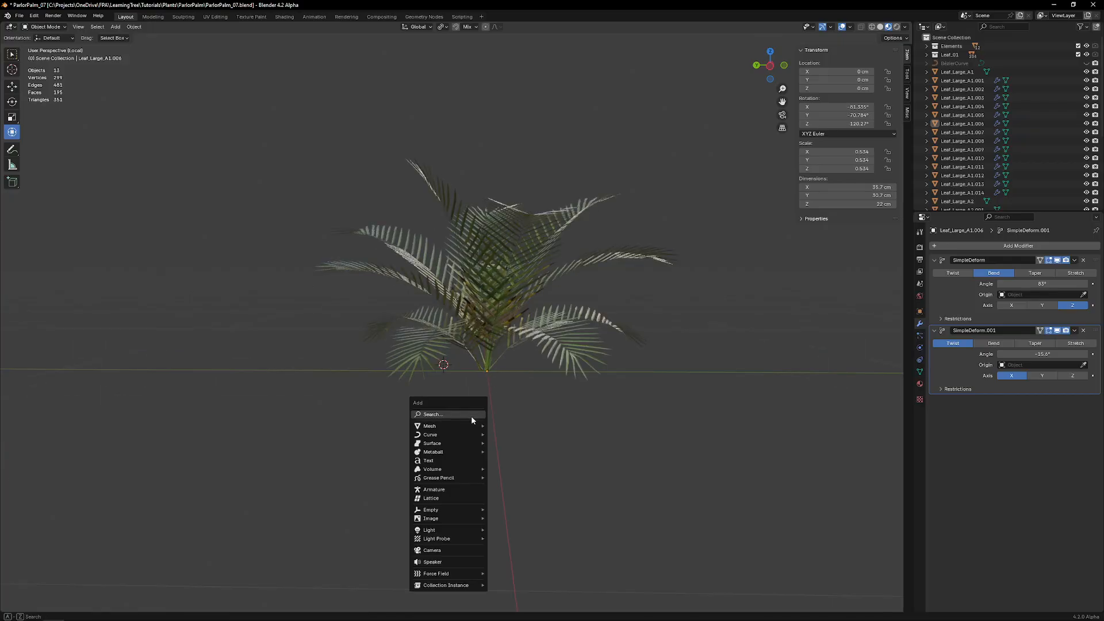
{"action": "mouse_move", "coordinate": [463, 509]}
{"action": "left_click", "coordinate": [505, 510]}
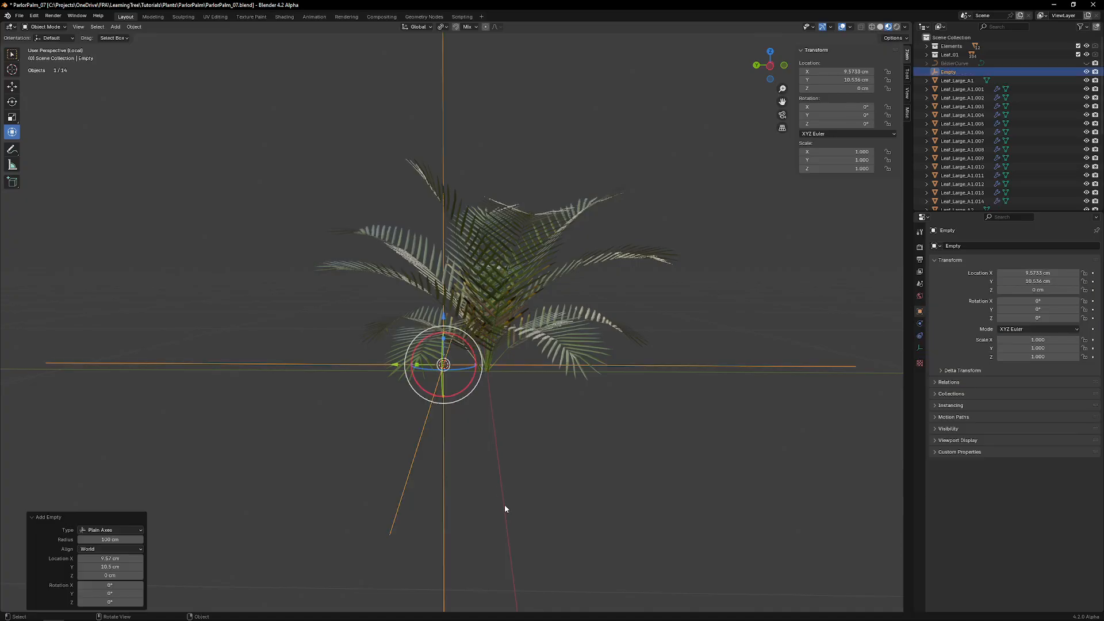
{"action": "key", "text": "alt+g"}
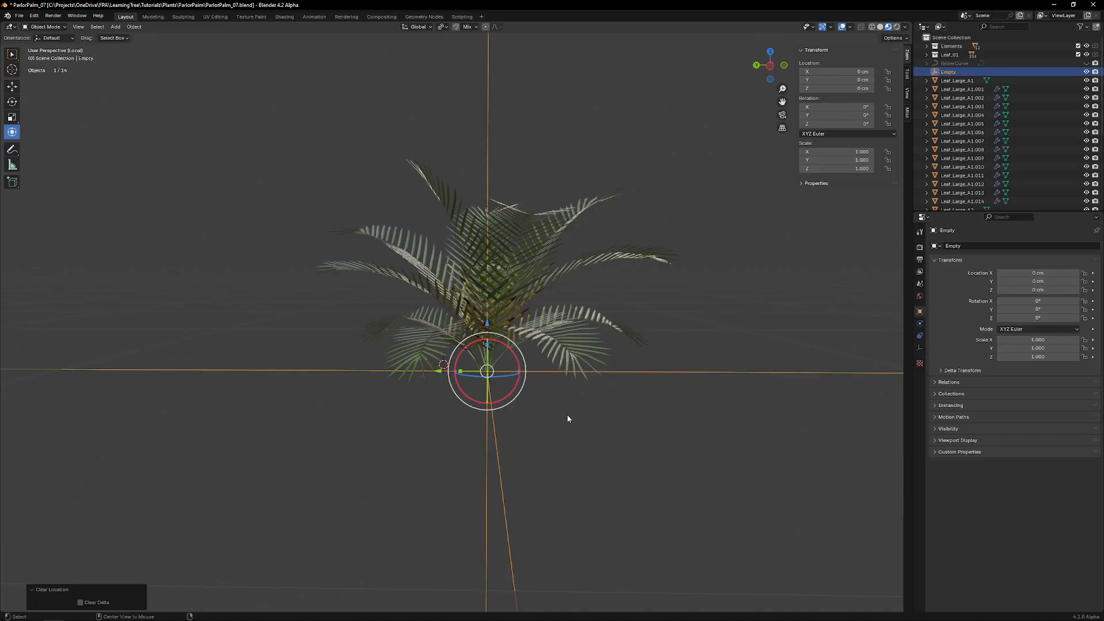
Step: Set the empty's display size to 10 cm and rename it ParlorPalm_A1
{"action": "left_click", "coordinate": [920, 348]}
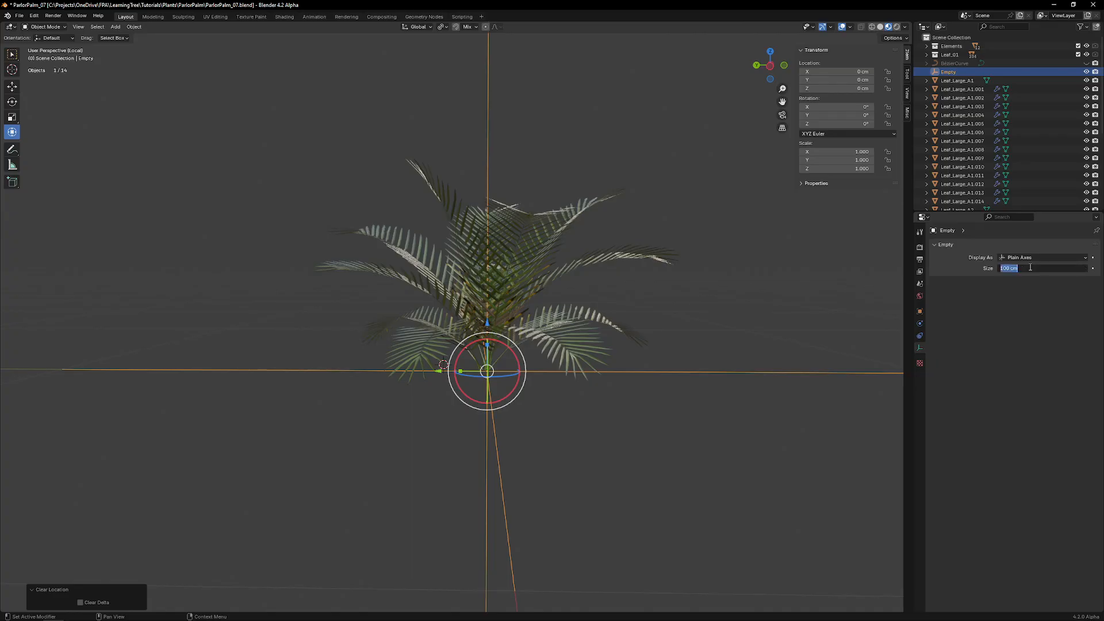
{"action": "type", "text": "10"}
{"action": "key", "text": "Return"}
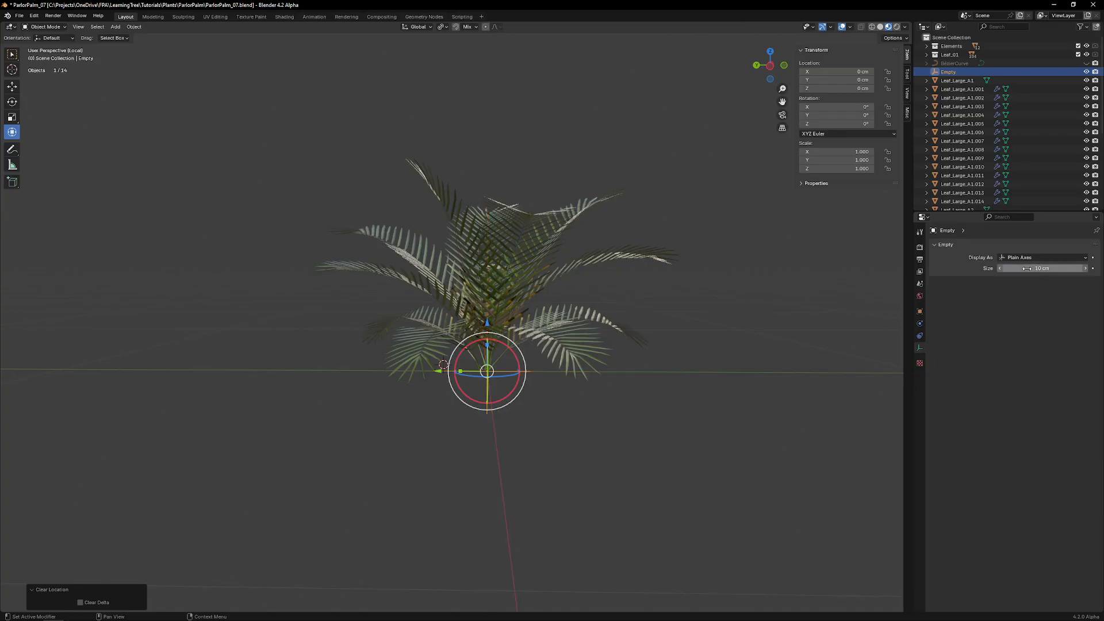
{"action": "double_click", "coordinate": [950, 72]}
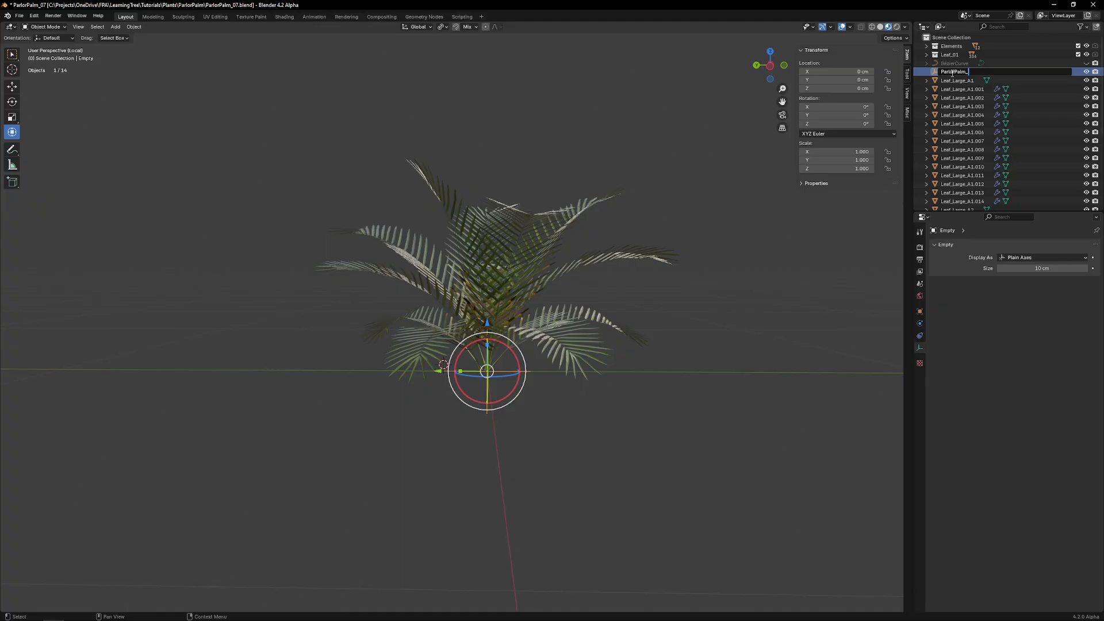
Step: Parent all the palm's leaves to the ParlorPalm_A1 empty, keeping their transforms
{"action": "left_click_drag", "start_coordinate": [670, 342], "coordinate": [320, 199]}
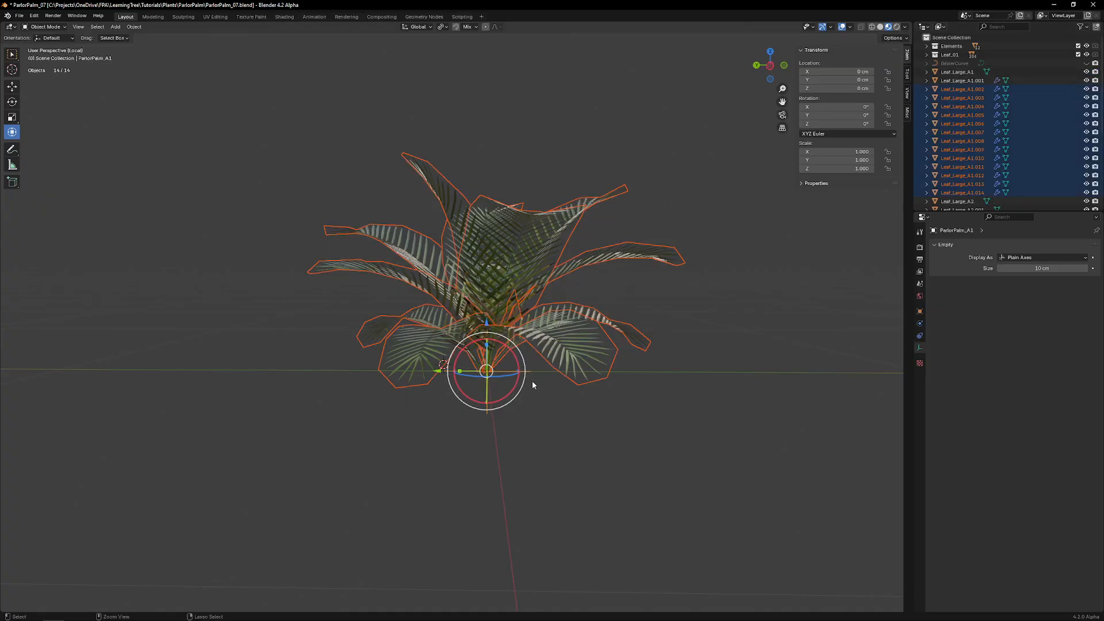
{"action": "key", "text": "ctrl+p"}
{"action": "key", "text": "Down"}
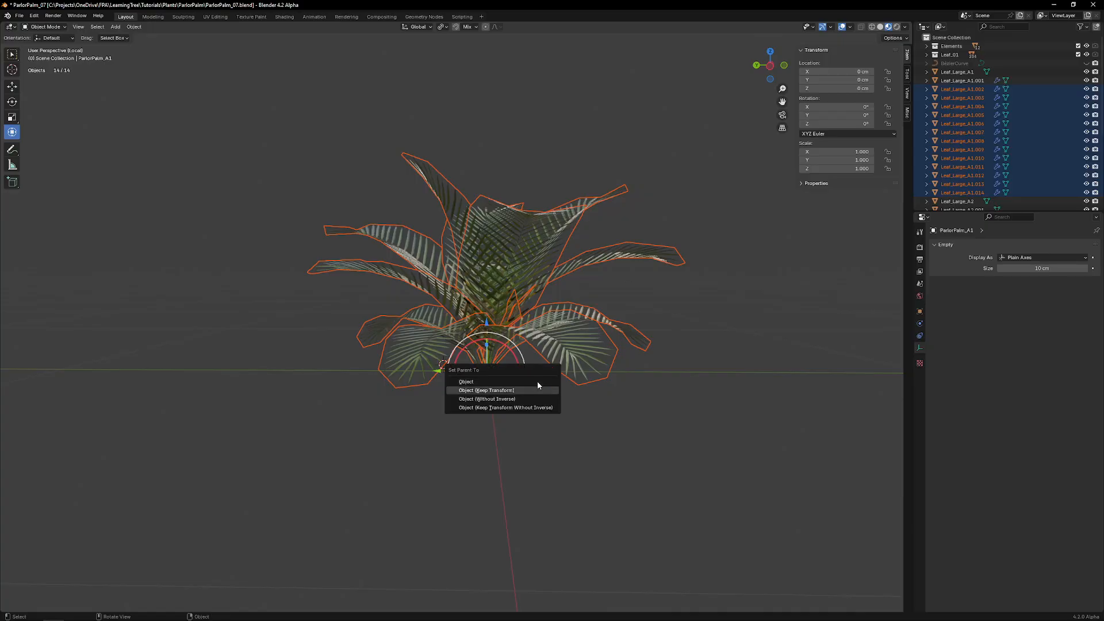
{"action": "key", "text": "Return"}
{"action": "left_click", "coordinate": [523, 372]}
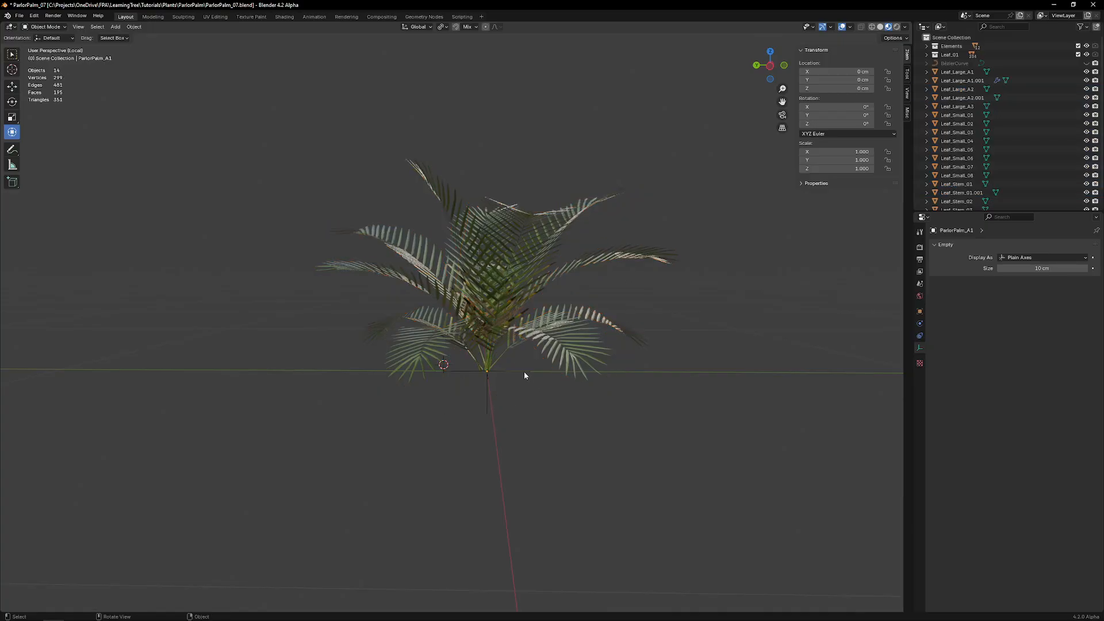
{"action": "key", "text": "g"}
{"action": "right_click", "coordinate": [482, 393]}
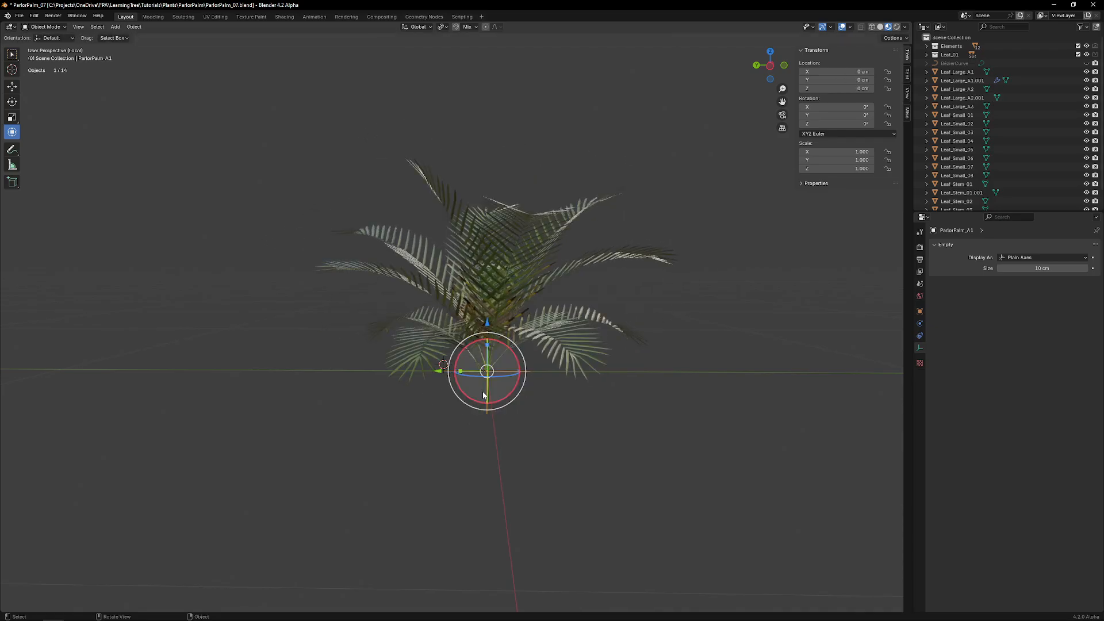
Step: Leave the isolated view and move the whole palm 100 cm along global X by its parent empty
{"action": "key", "text": "KP_Divide"}
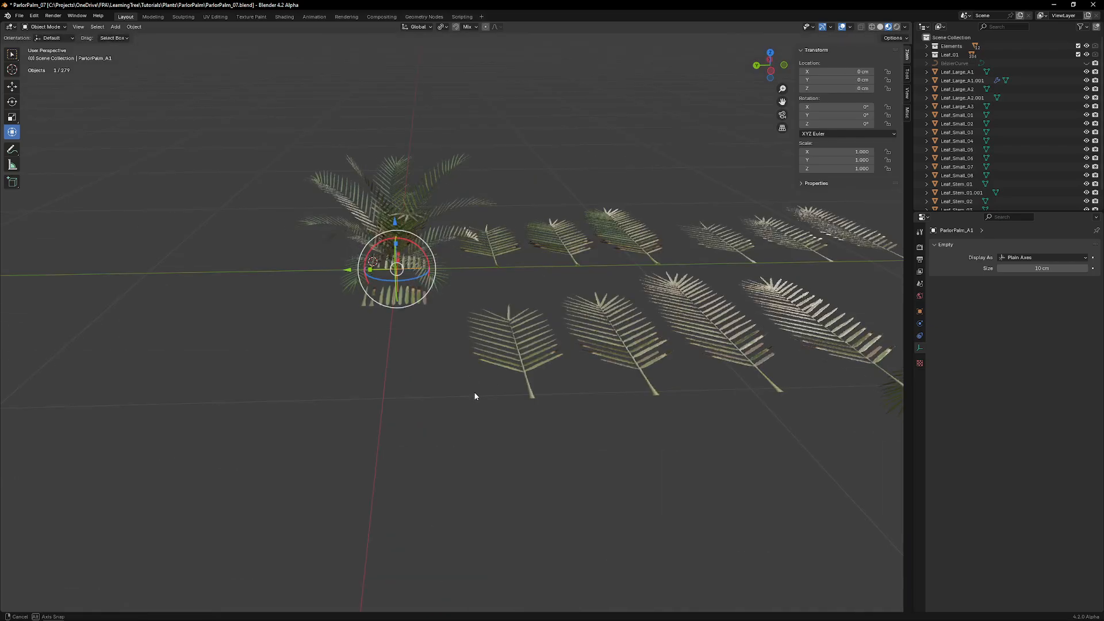
{"action": "key", "text": "g"}
{"action": "key", "text": "x"}
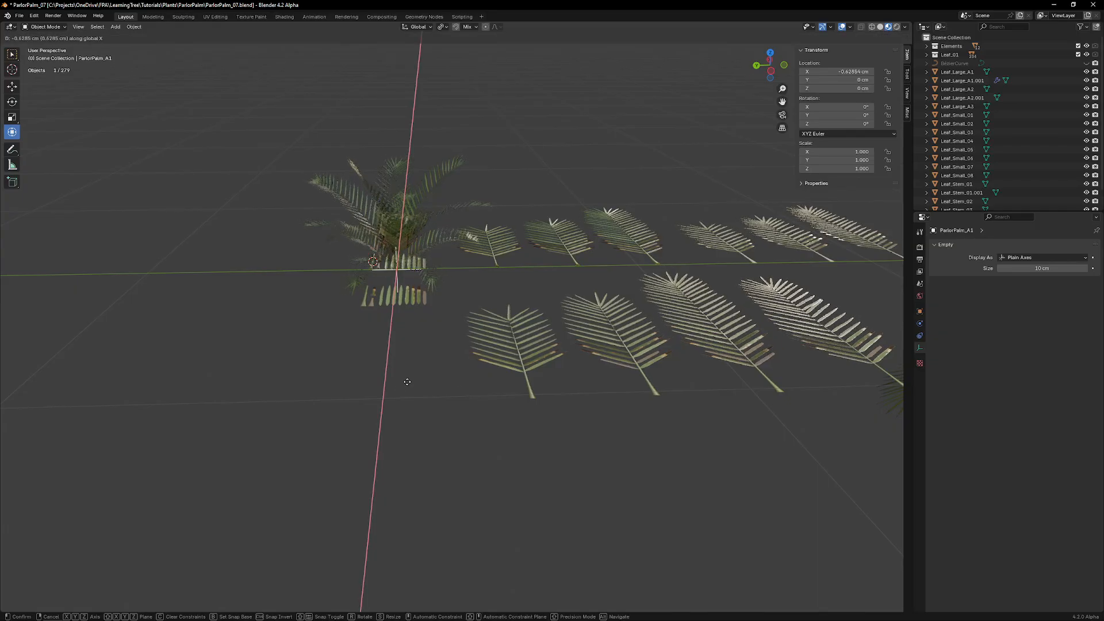
{"action": "key", "text": "y"}
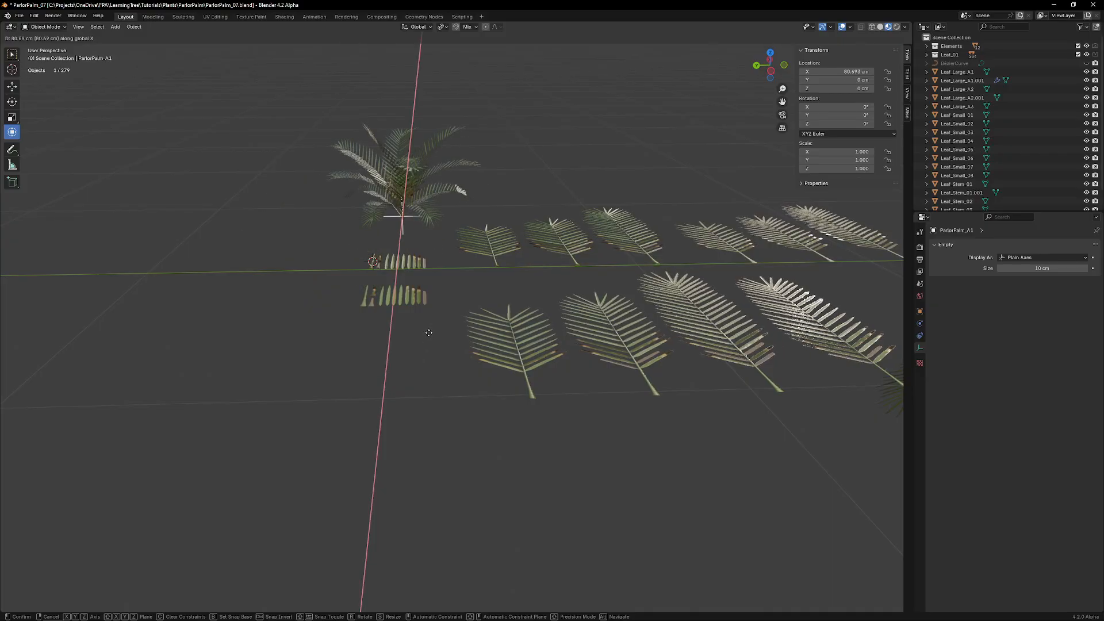
{"action": "type", "text": "x100"}
{"action": "key", "text": "Return"}
{"action": "middle_click_drag", "start_coordinate": [432, 334], "coordinate": [611, 571]}
{"action": "middle_click_drag", "start_coordinate": [609, 523], "coordinate": [450, 499], "text": "shift"}
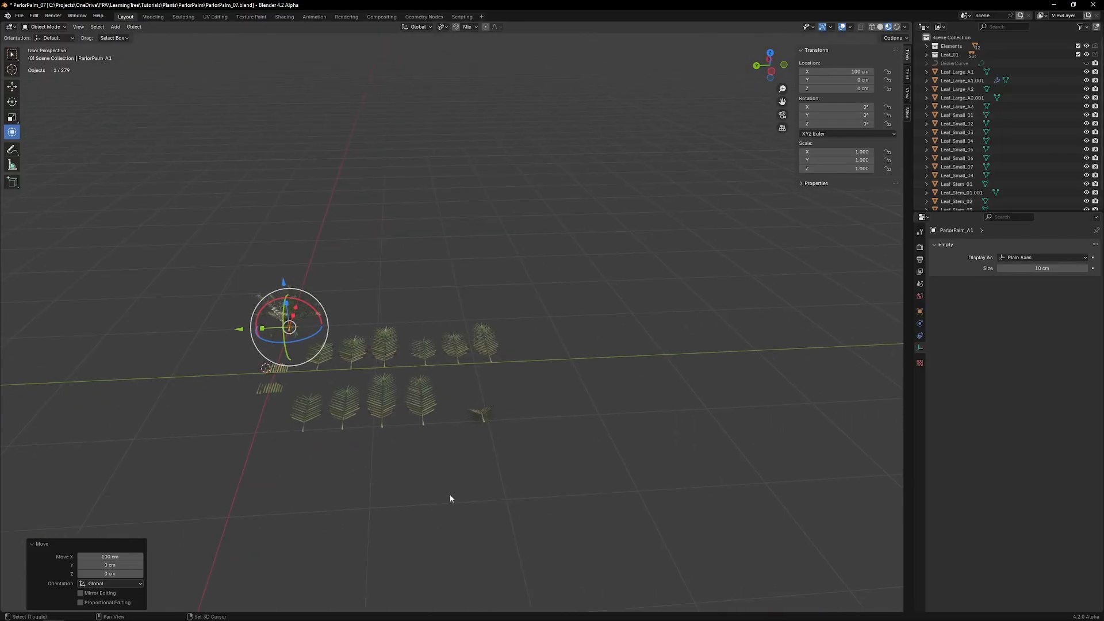
Step: Add a Displace modifier to the separate bent leaf card at the end of the front row of leaf cards
{"action": "middle_click_drag", "start_coordinate": [484, 411], "coordinate": [488, 382]}
{"action": "left_click", "coordinate": [456, 323]}
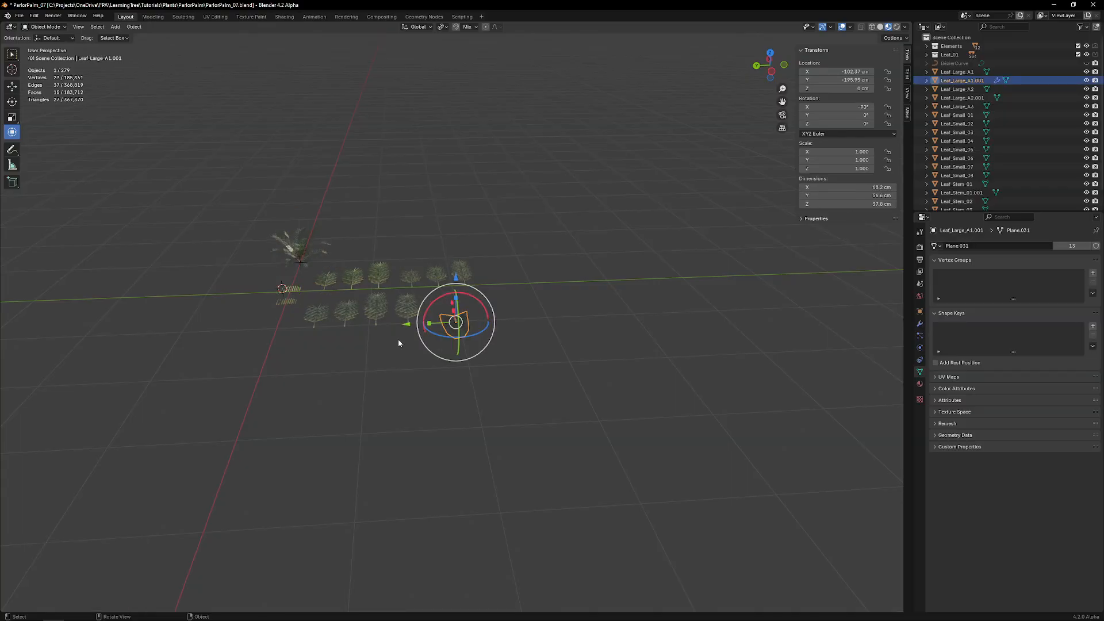
{"action": "middle_click_drag", "start_coordinate": [398, 343], "coordinate": [318, 332]}
{"action": "middle_click_drag", "start_coordinate": [215, 314], "coordinate": [284, 307]}
{"action": "middle_click_drag", "start_coordinate": [394, 289], "coordinate": [667, 323]}
{"action": "left_click", "coordinate": [920, 323]}
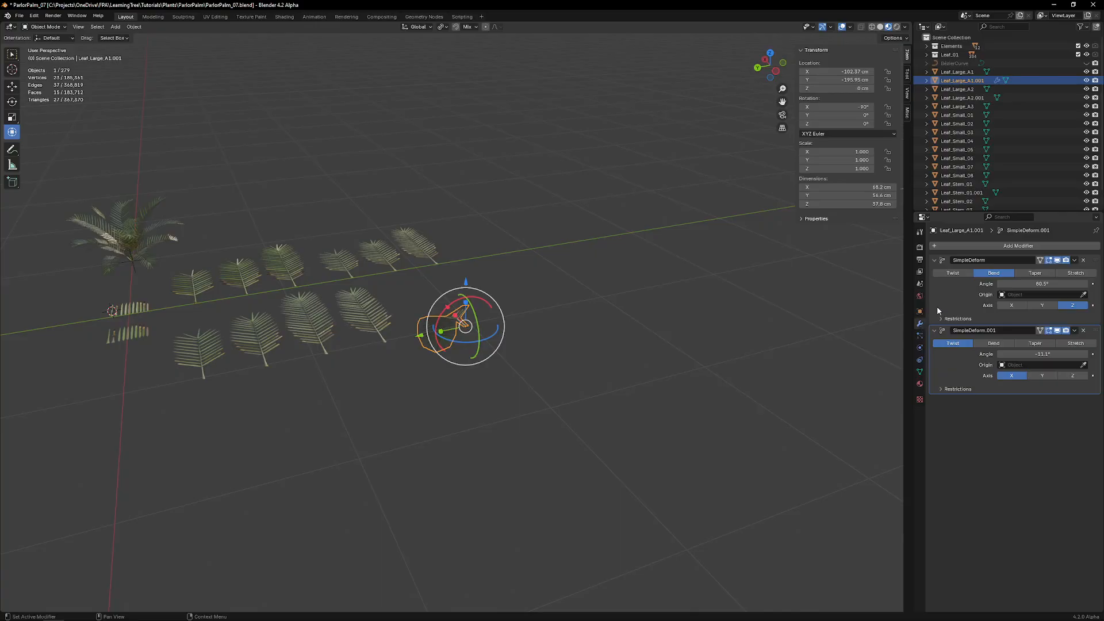
{"action": "left_click", "coordinate": [993, 248]}
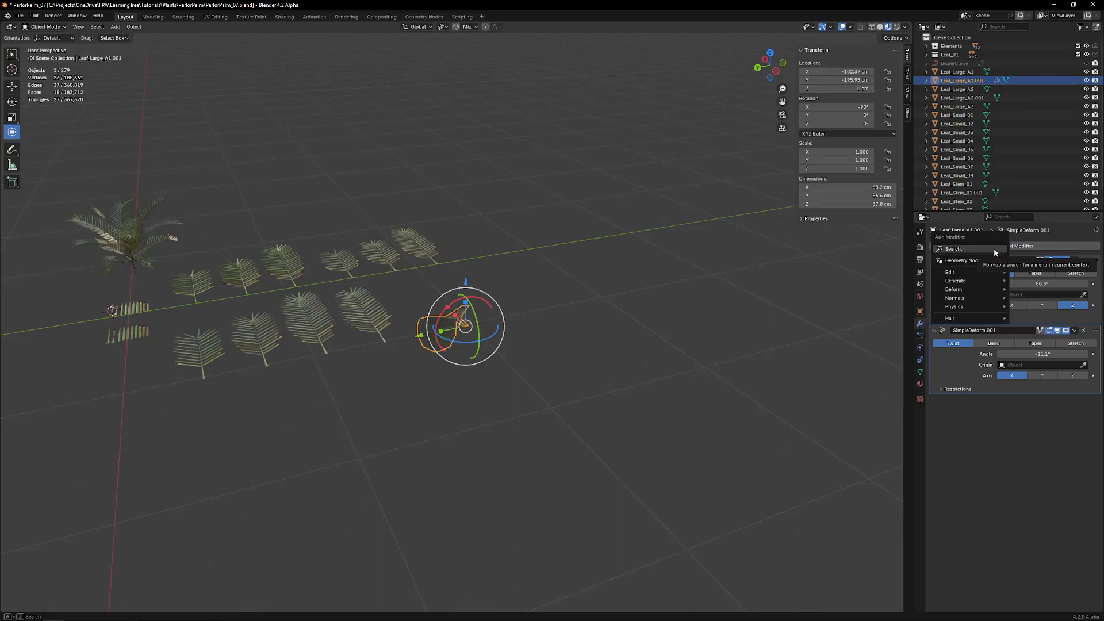
{"action": "left_click", "coordinate": [993, 248]}
{"action": "type", "text": "dis"}
{"action": "key", "text": "Return"}
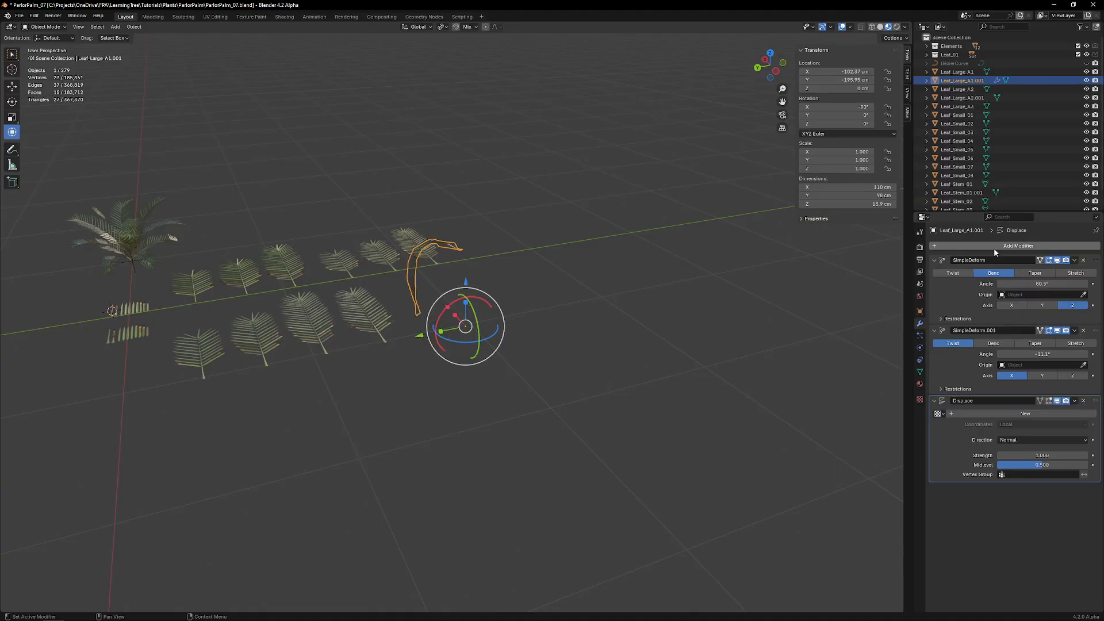
Step: Give the Displace modifier a Clouds texture with a size of 0.15
{"action": "left_click", "coordinate": [919, 398]}
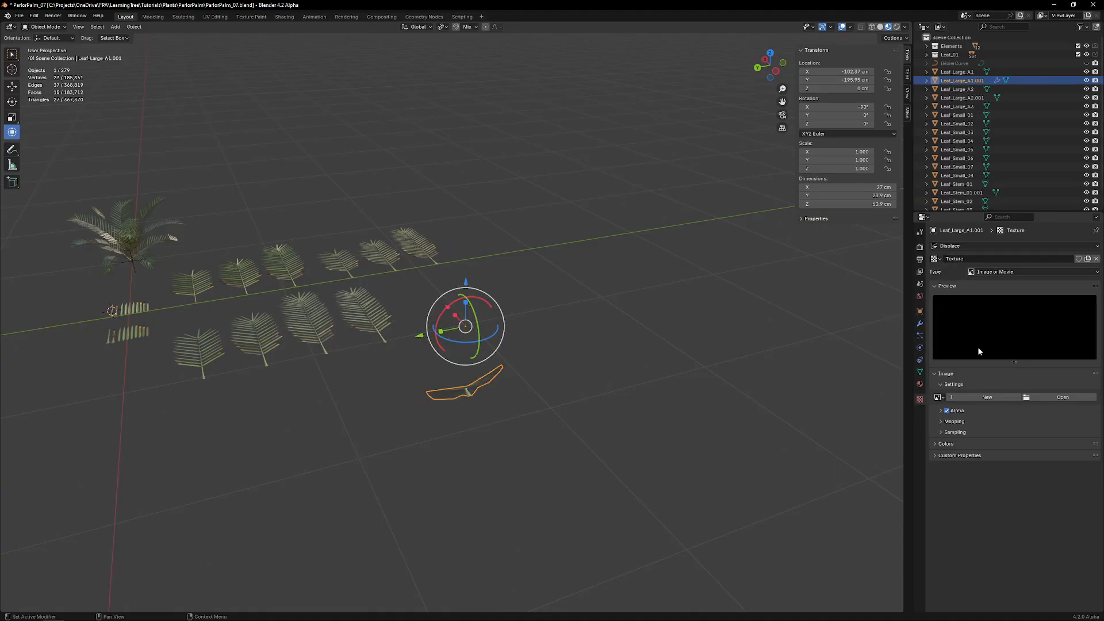
{"action": "left_click", "coordinate": [985, 271]}
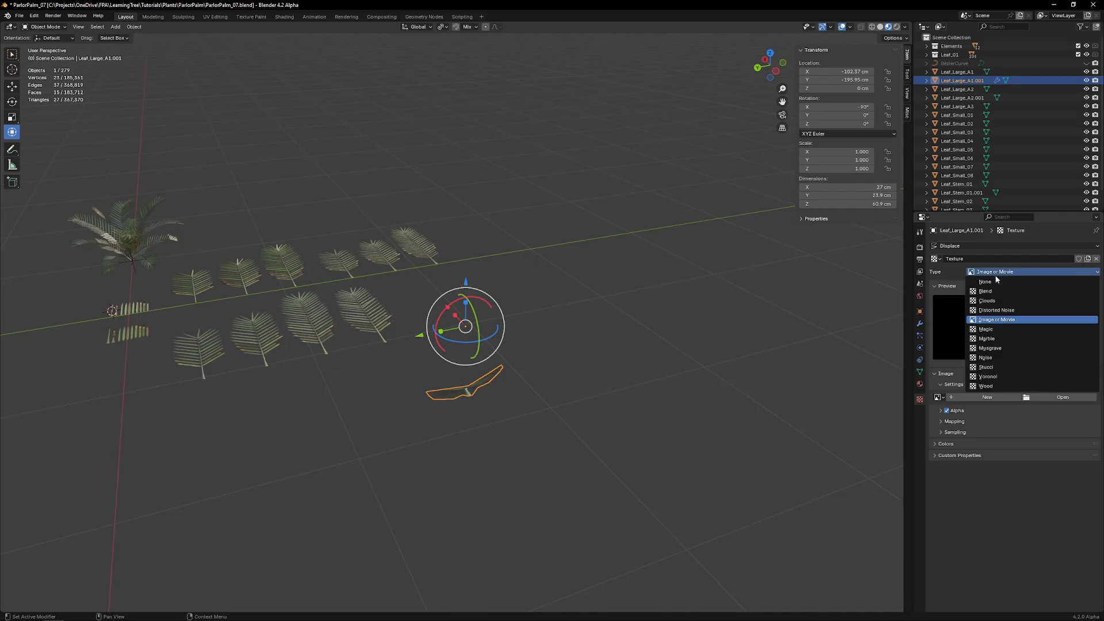
{"action": "left_click", "coordinate": [1002, 299]}
{"action": "middle_click_drag", "start_coordinate": [450, 309], "coordinate": [615, 306]}
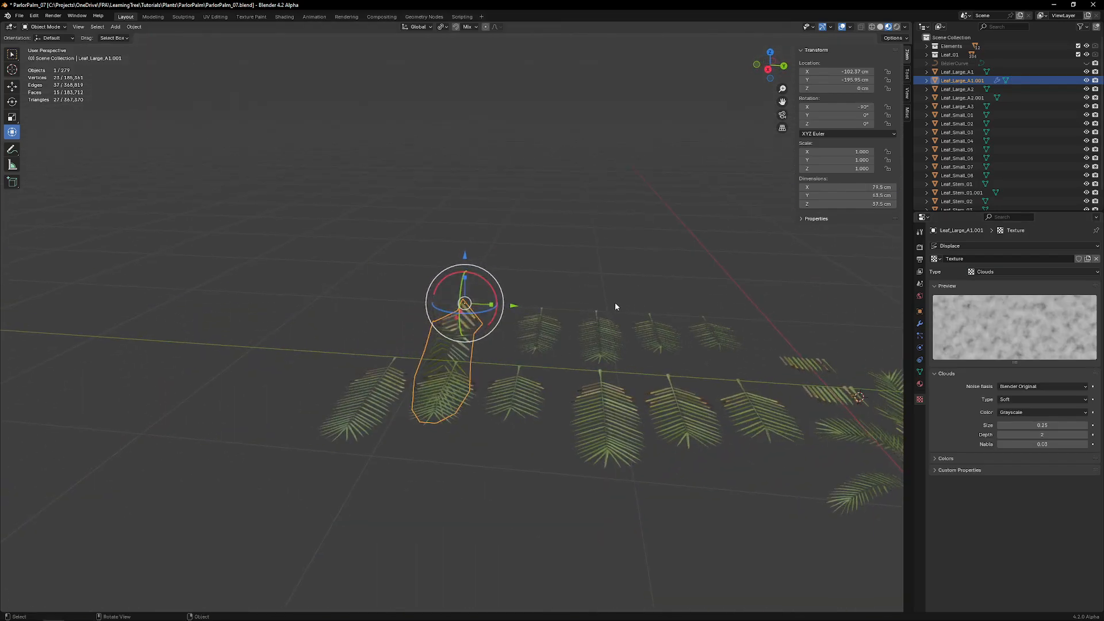
{"action": "left_click_drag", "start_coordinate": [1049, 425], "coordinate": [1022, 424]}
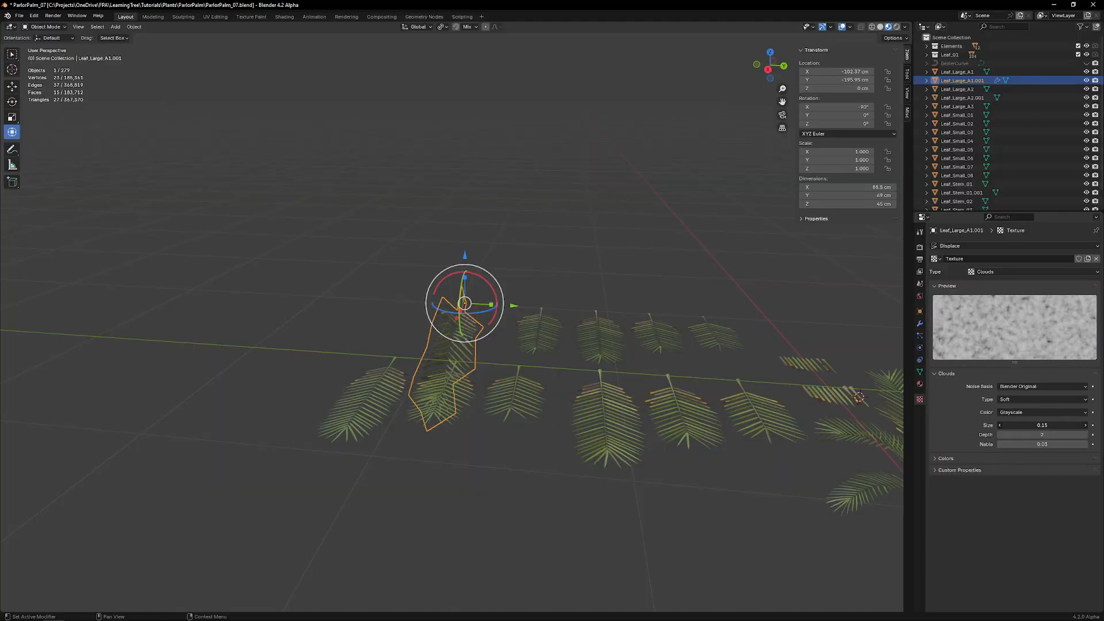
Step: Set the Displace modifier's strength to 0.1 and check the leaf's shape from several sides
{"action": "left_click", "coordinate": [919, 323]}
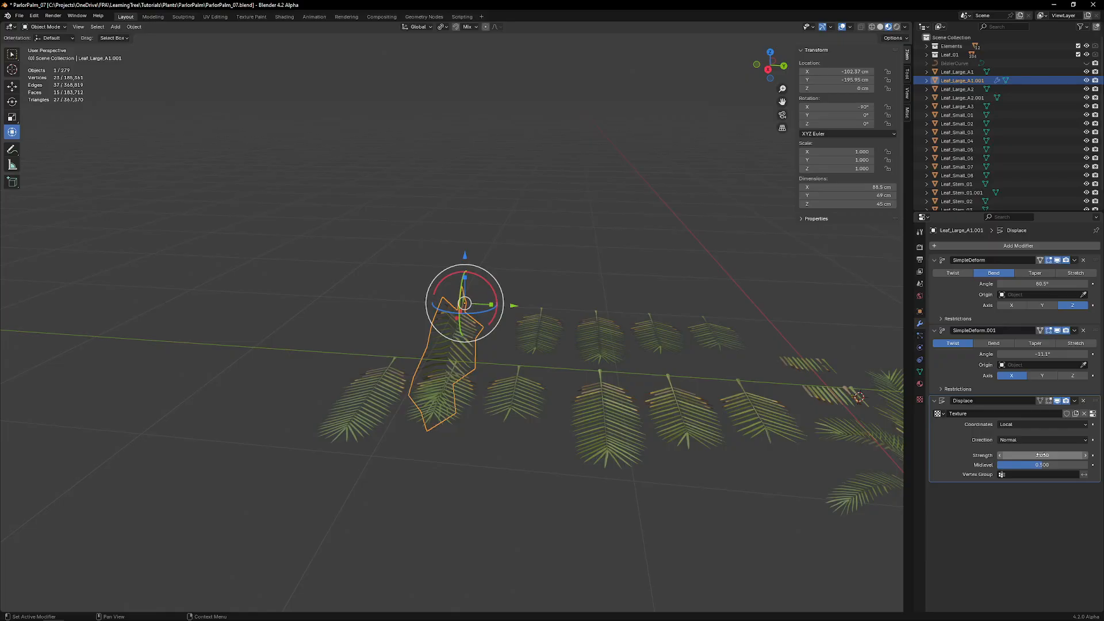
{"action": "type", "text": "0.1"}
{"action": "key", "text": "Return"}
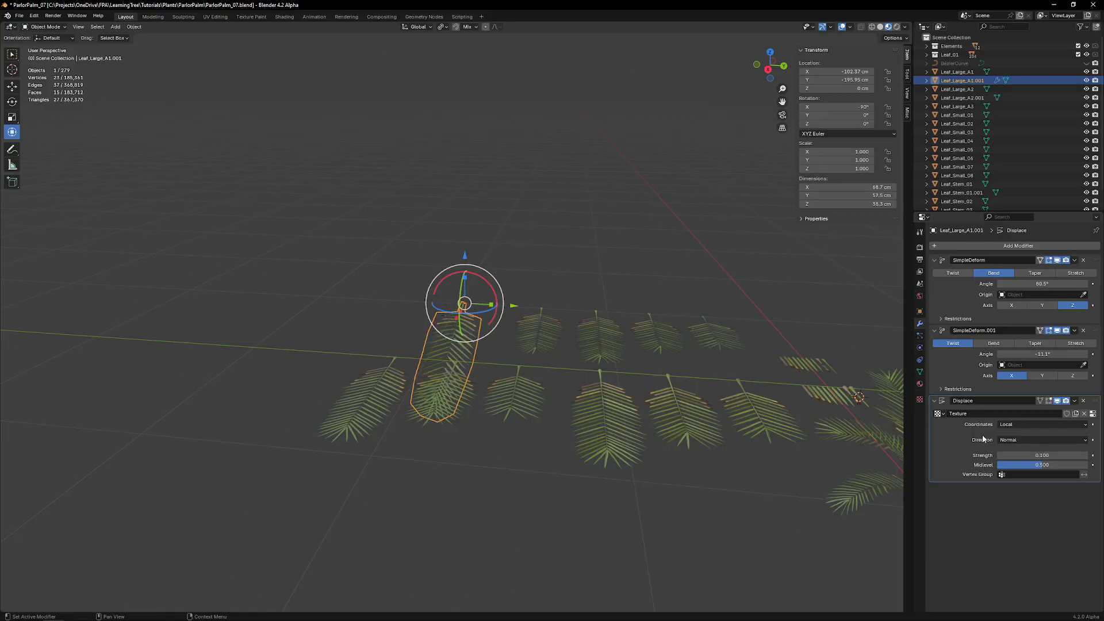
{"action": "middle_click_drag", "start_coordinate": [610, 362], "coordinate": [292, 363]}
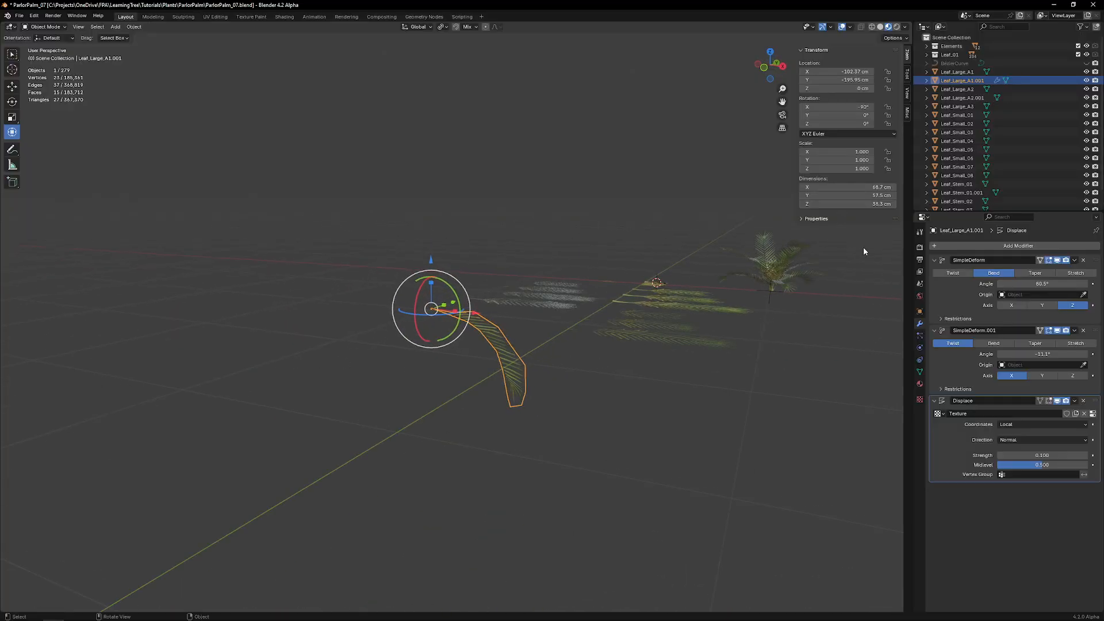
{"action": "middle_click_drag", "start_coordinate": [863, 251], "coordinate": [512, 281], "text": "shift"}
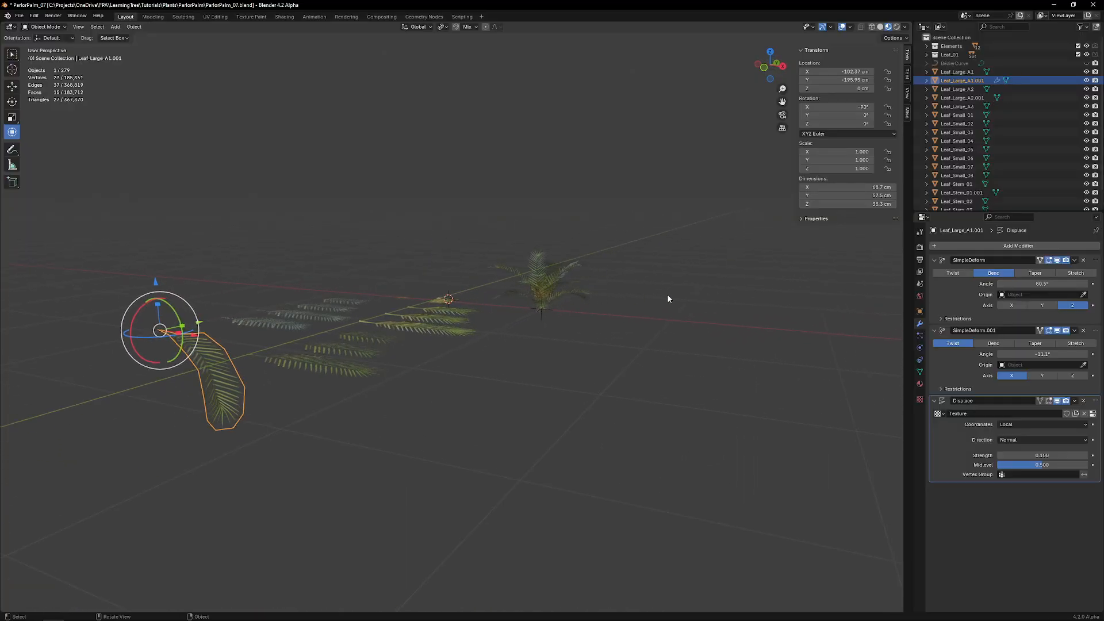
{"action": "middle_click_drag", "start_coordinate": [489, 318], "coordinate": [526, 312]}
Step: Hide the leaf's bend, twist and displace modifiers in the viewport and open its flat mesh for editing
{"action": "left_click", "coordinate": [1056, 260]}
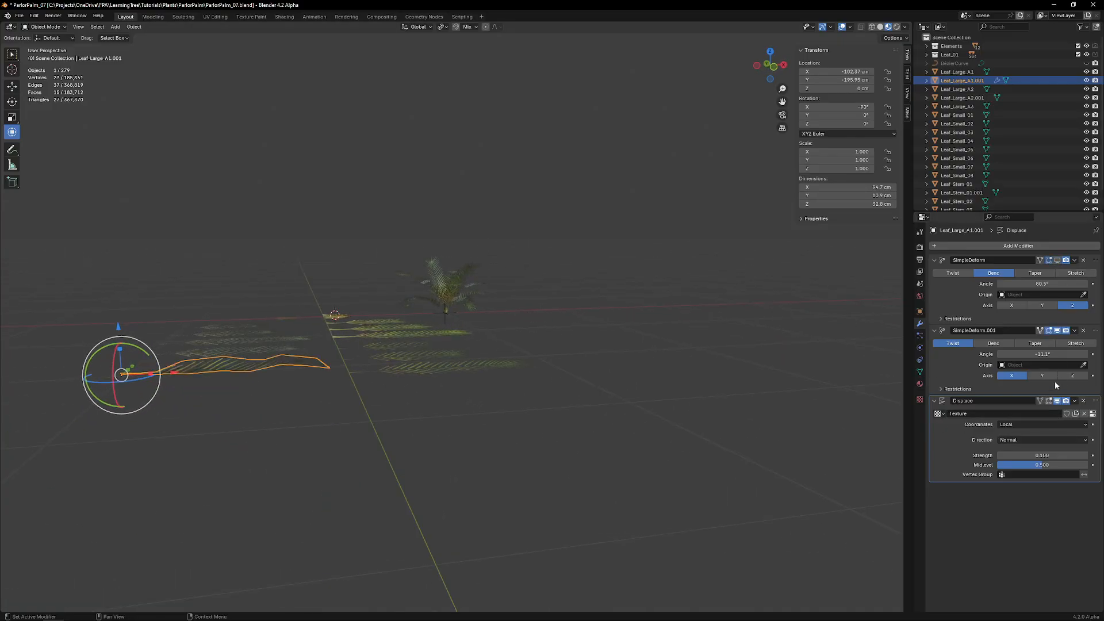
{"action": "middle_click_drag", "start_coordinate": [228, 322], "coordinate": [498, 419], "text": "shift"}
{"action": "scroll", "coordinate": [599, 367], "scroll_direction": "up", "scroll_amount": 3}
{"action": "key", "text": "Tab"}
{"action": "left_click", "coordinate": [597, 320]}
{"action": "scroll", "coordinate": [498, 419], "scroll_direction": "up", "scroll_amount": 3}
{"action": "middle_click_drag", "start_coordinate": [403, 512], "coordinate": [378, 301], "text": "shift"}
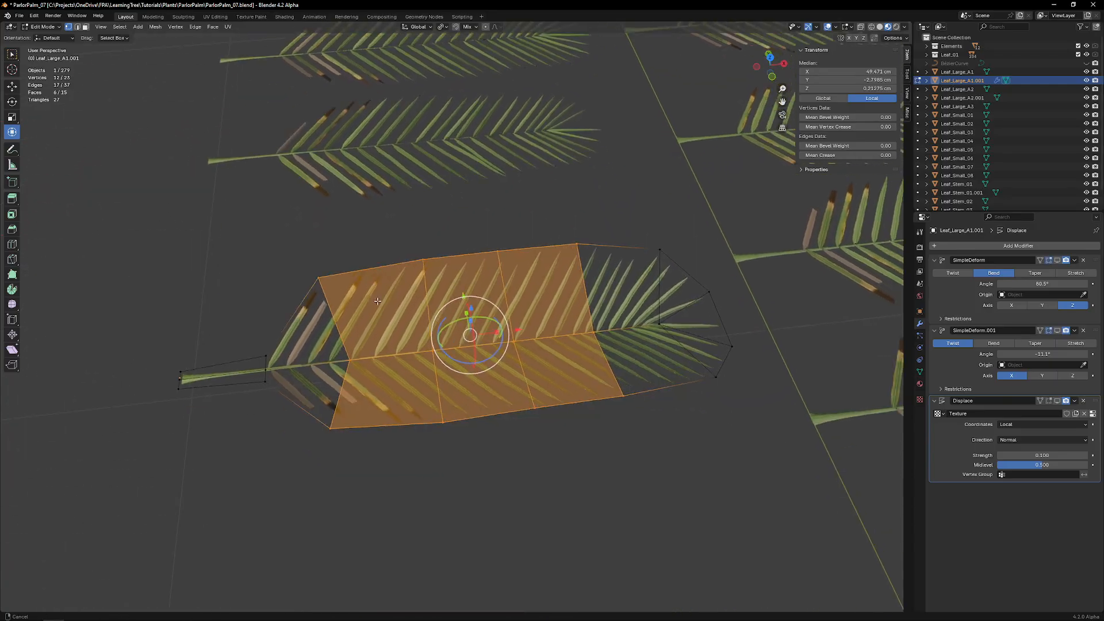
{"action": "scroll", "coordinate": [377, 301], "scroll_direction": "down", "scroll_amount": 3}
{"action": "middle_click_drag", "start_coordinate": [797, 304], "coordinate": [567, 210]}
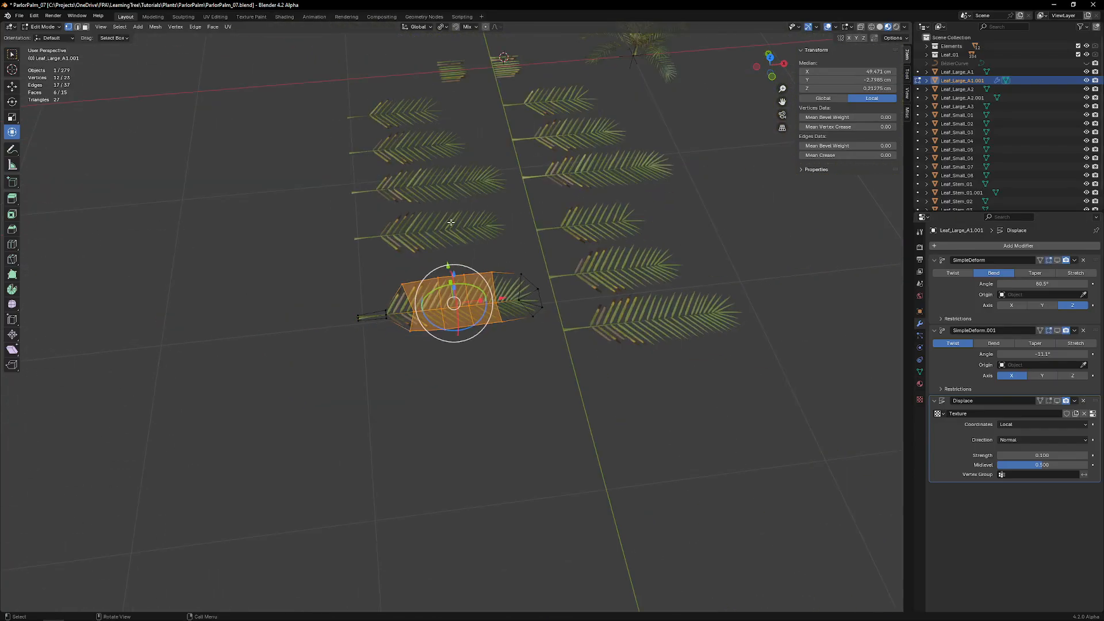
{"action": "scroll", "coordinate": [439, 316], "scroll_direction": "up", "scroll_amount": 5}
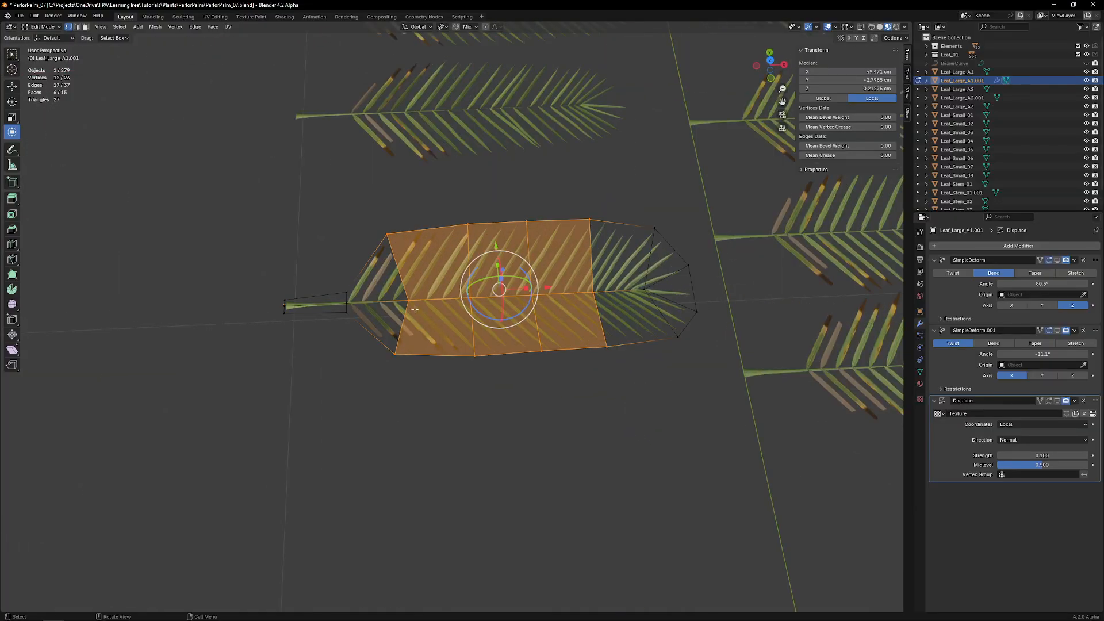
{"action": "scroll", "coordinate": [414, 309], "scroll_direction": "up", "scroll_amount": 4}
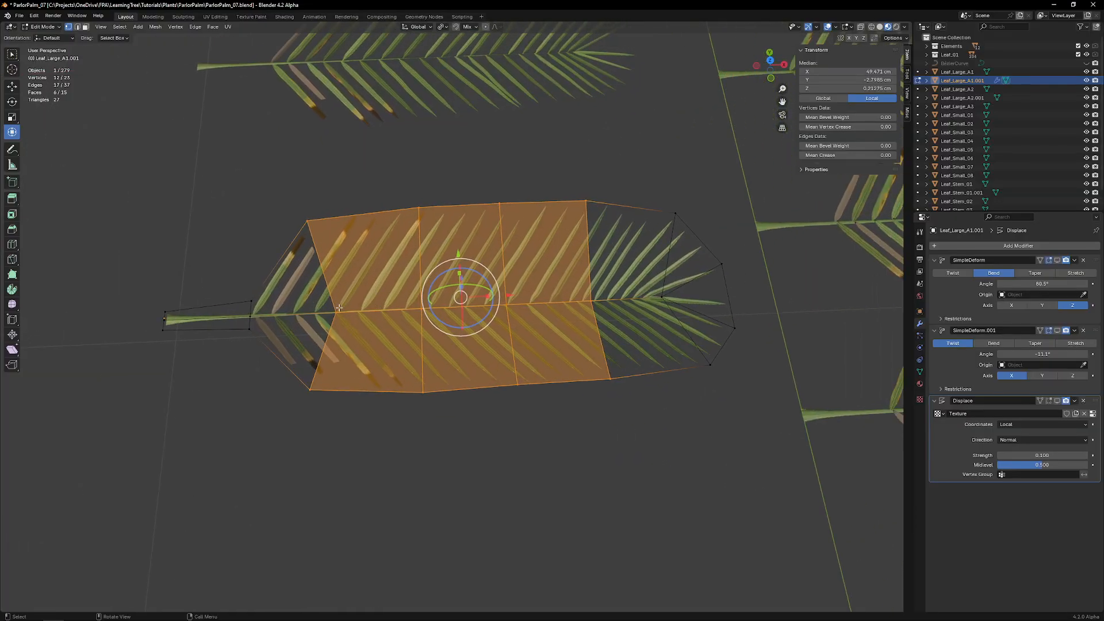
Step: Move the midrib vertex nearest the stem about 4.39 cm along negative global X, toward the leaf base
{"action": "left_click", "coordinate": [337, 311]}
{"action": "left_click", "coordinate": [892, 38]}
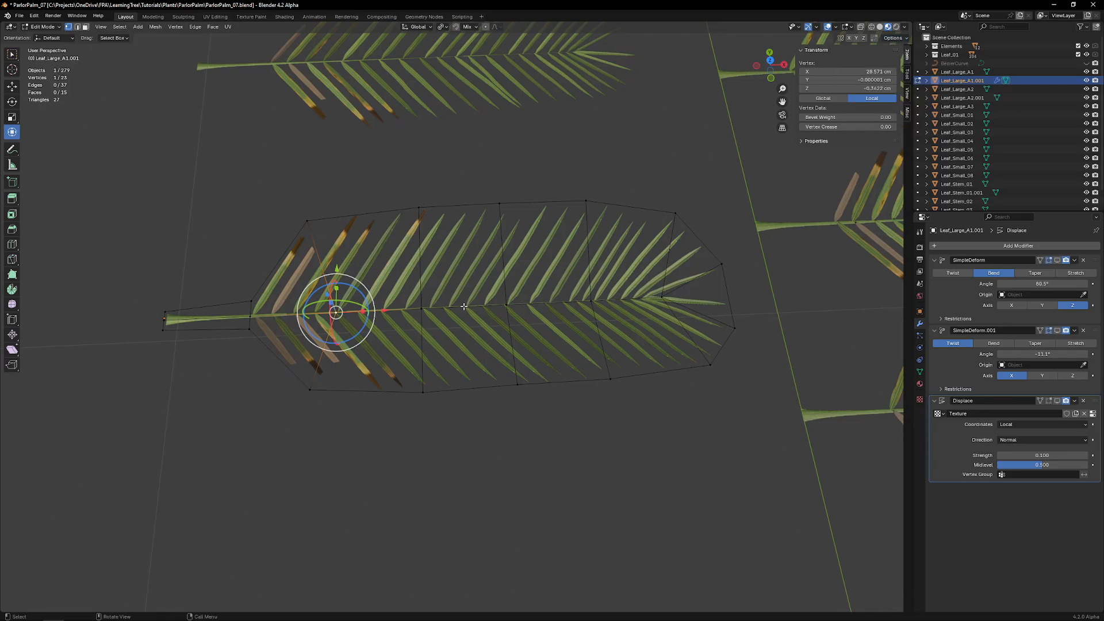
{"action": "left_click_drag", "start_coordinate": [378, 311], "coordinate": [352, 312]}
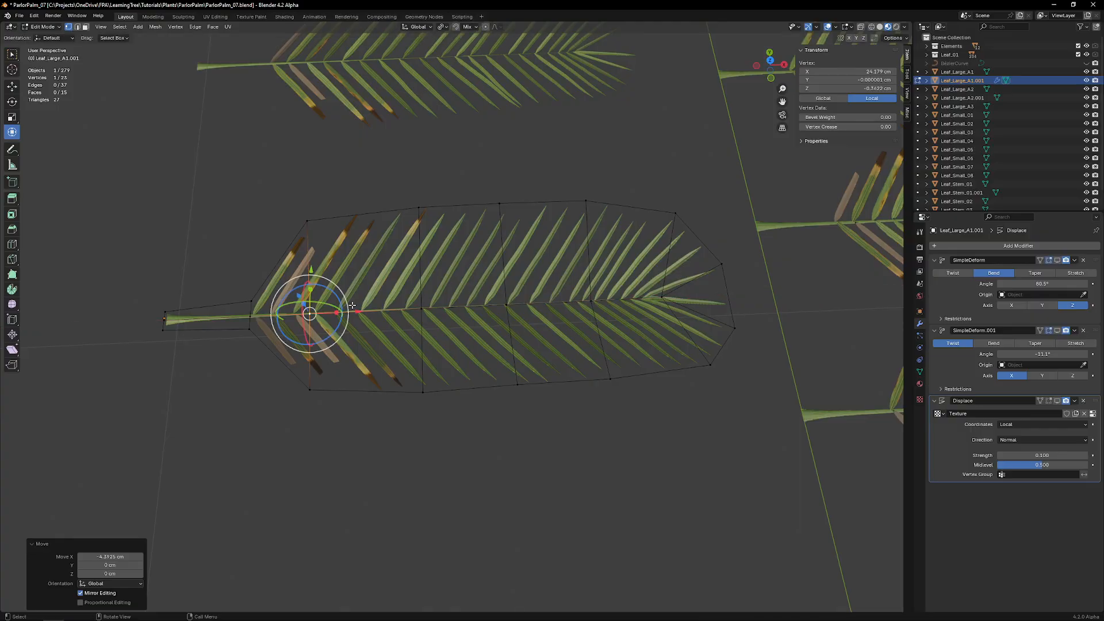
Step: Knife-cut diagonal edges from the leaf's midrib vertices to both outer edges, following the slant of the leaflets
{"action": "scroll", "coordinate": [345, 293], "scroll_direction": "up", "scroll_amount": 5}
{"action": "scroll", "coordinate": [345, 287], "scroll_direction": "down", "scroll_amount": 4}
{"action": "key", "text": "k"}
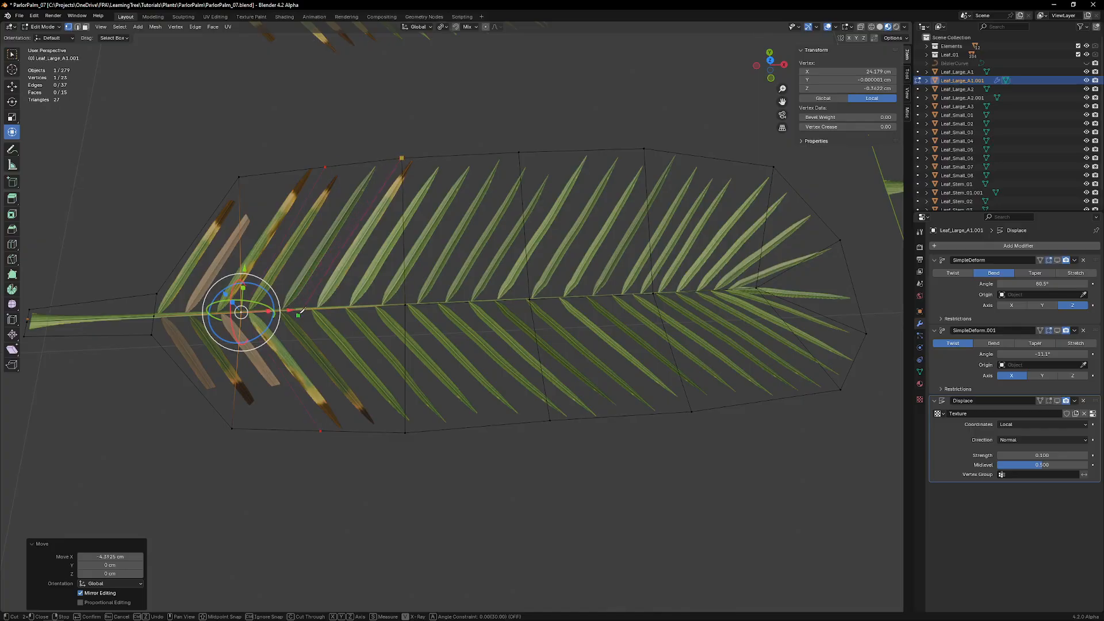
{"action": "double_click", "coordinate": [406, 432]}
{"action": "left_click", "coordinate": [496, 424]}
{"action": "left_click", "coordinate": [635, 411]}
{"action": "left_click", "coordinate": [713, 157]}
{"action": "left_click", "coordinate": [653, 292]}
{"action": "middle_click_drag", "start_coordinate": [805, 362], "coordinate": [649, 307], "text": "shift"}
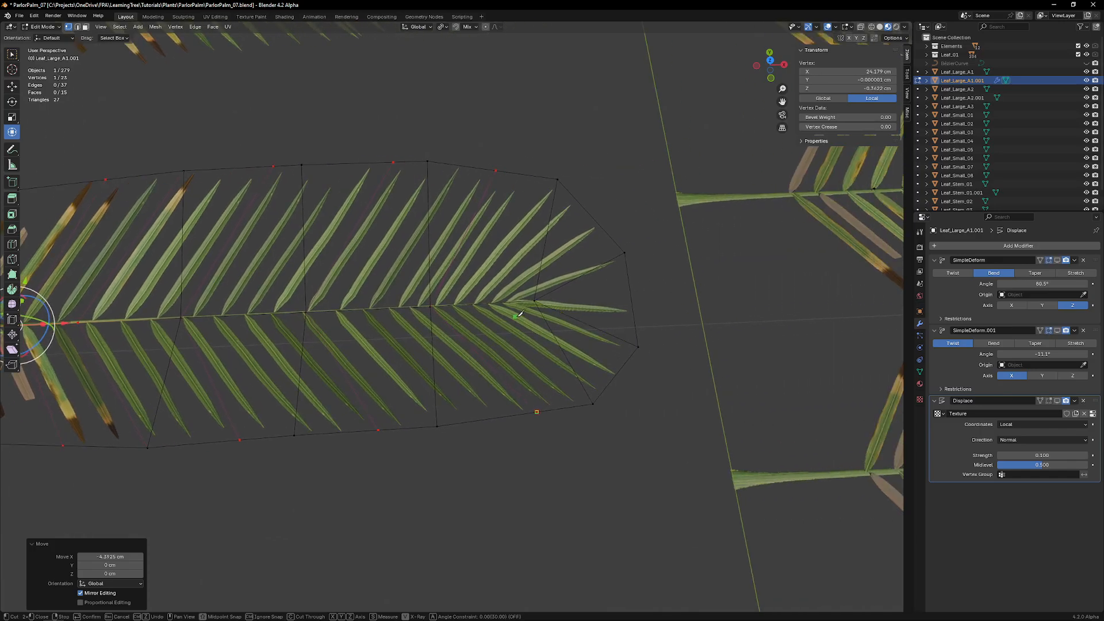
{"action": "middle_click_drag", "start_coordinate": [519, 314], "coordinate": [556, 313], "text": "shift"}
{"action": "middle_click_drag", "start_coordinate": [381, 305], "coordinate": [437, 304], "text": "shift"}
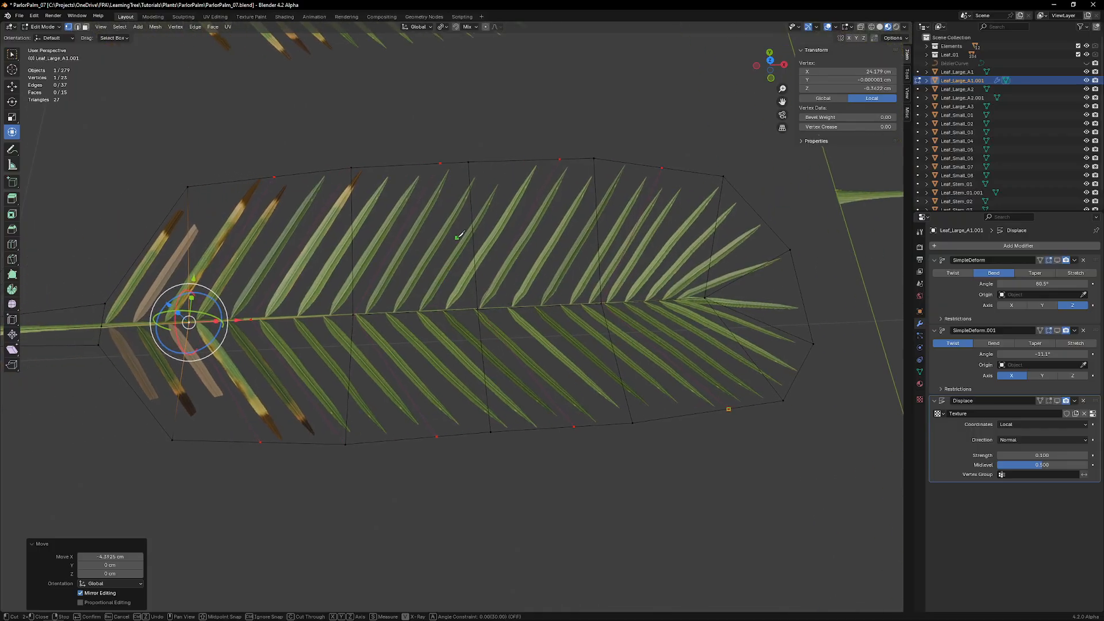
{"action": "key", "text": "Return"}
Step: Dissolve the three straight crosswise edges above and below the midrib, keeping only the slanted cuts in the middle of the leaf
{"action": "key", "text": "Tab"}
{"action": "left_click", "coordinate": [491, 250]}
{"action": "left_click", "coordinate": [477, 247]}
{"action": "left_click", "coordinate": [480, 393], "text": "shift"}
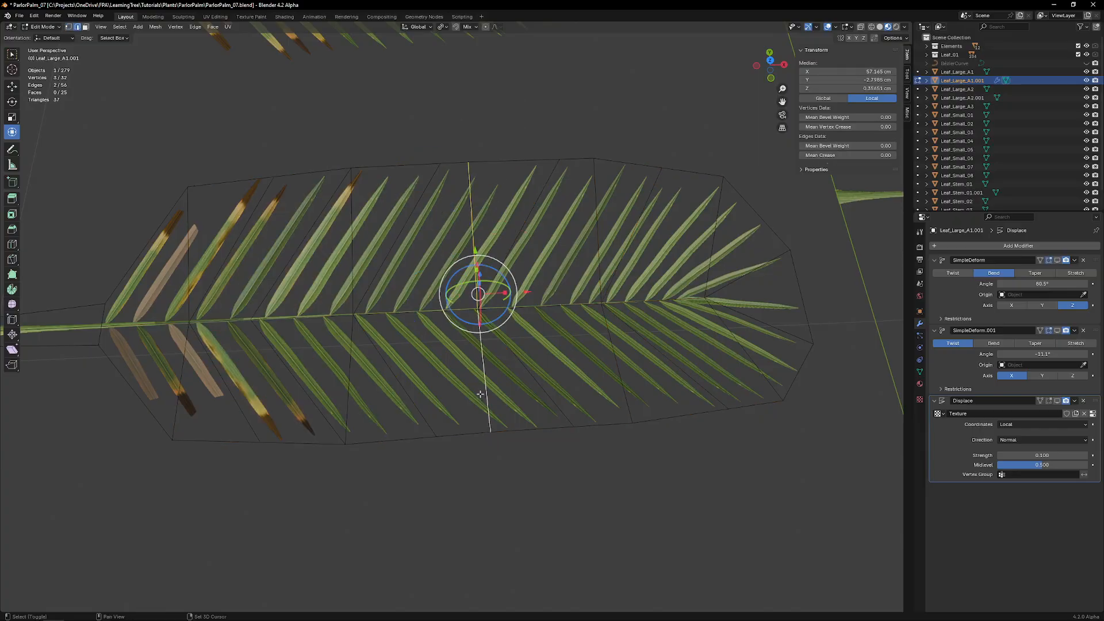
{"action": "left_click", "coordinate": [361, 238], "text": "shift"}
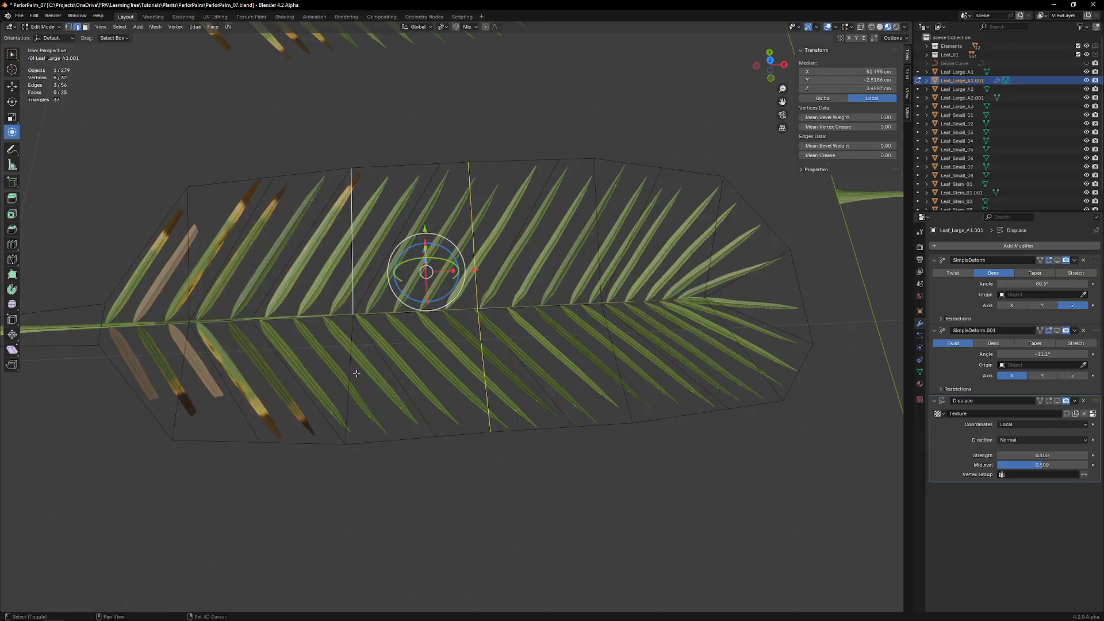
{"action": "left_click", "coordinate": [348, 358], "text": "shift"}
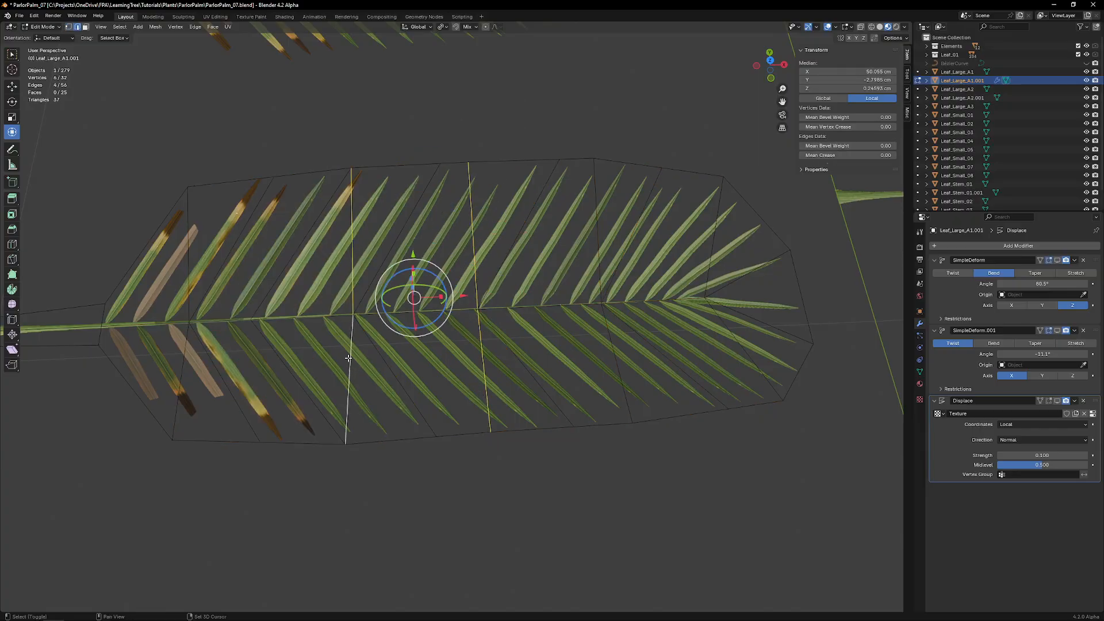
{"action": "left_click", "coordinate": [601, 215], "text": "shift"}
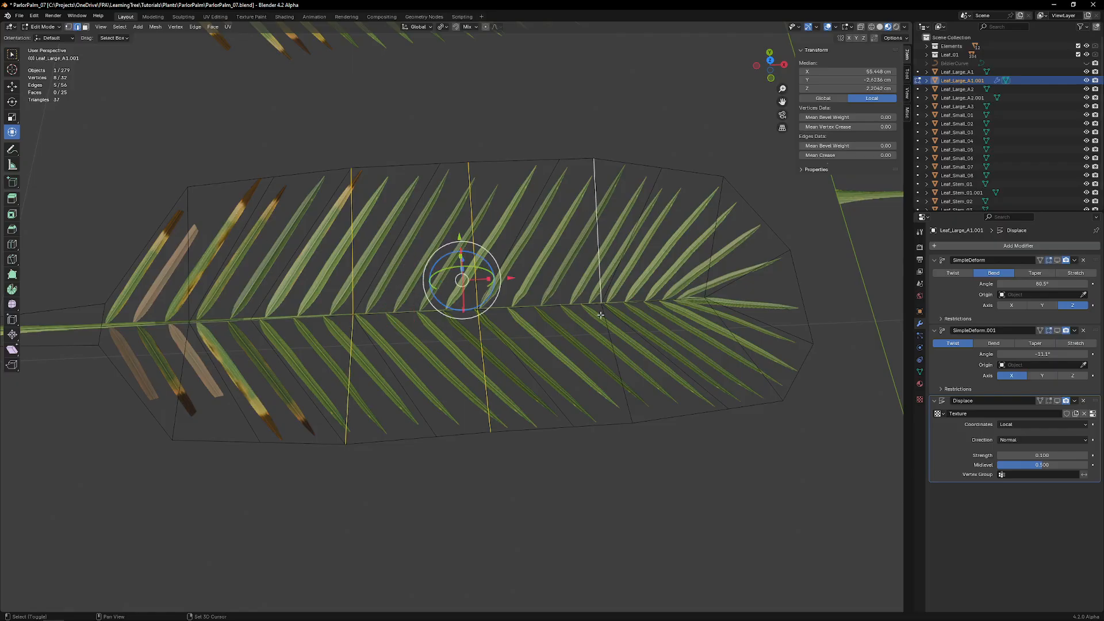
{"action": "left_click", "coordinate": [614, 357], "text": "shift"}
{"action": "key", "text": "x"}
{"action": "left_click", "coordinate": [617, 372]}
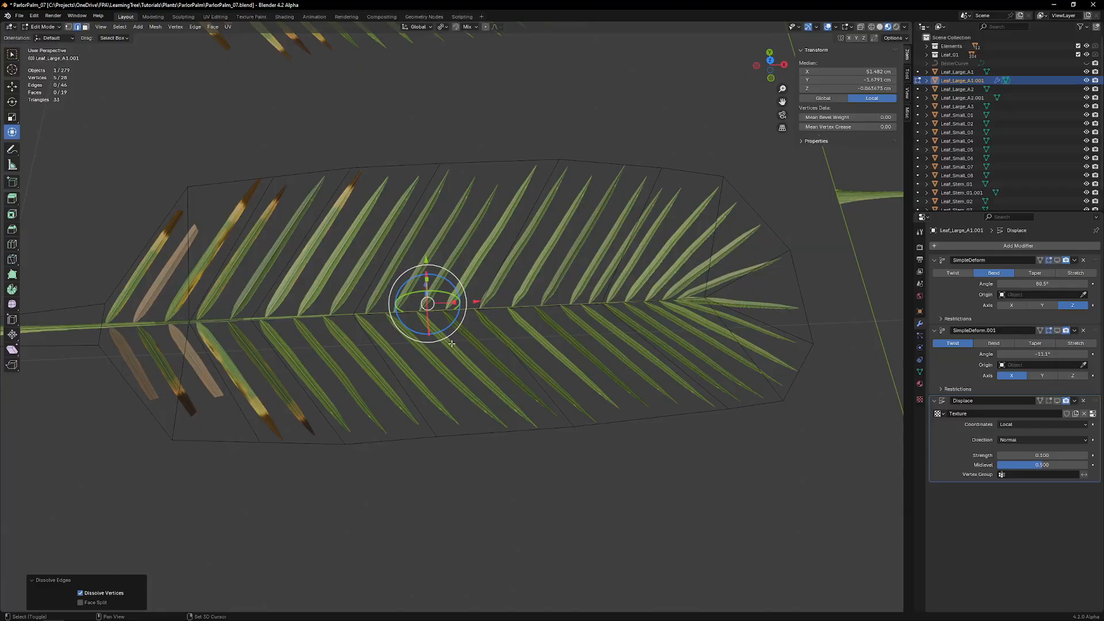
Step: Shift three midrib vertices toward the leaf base along global X, the second by about 1.6 cm and the third by about 0.31 cm
{"action": "middle_click_drag", "start_coordinate": [452, 343], "coordinate": [579, 201], "text": "shift"}
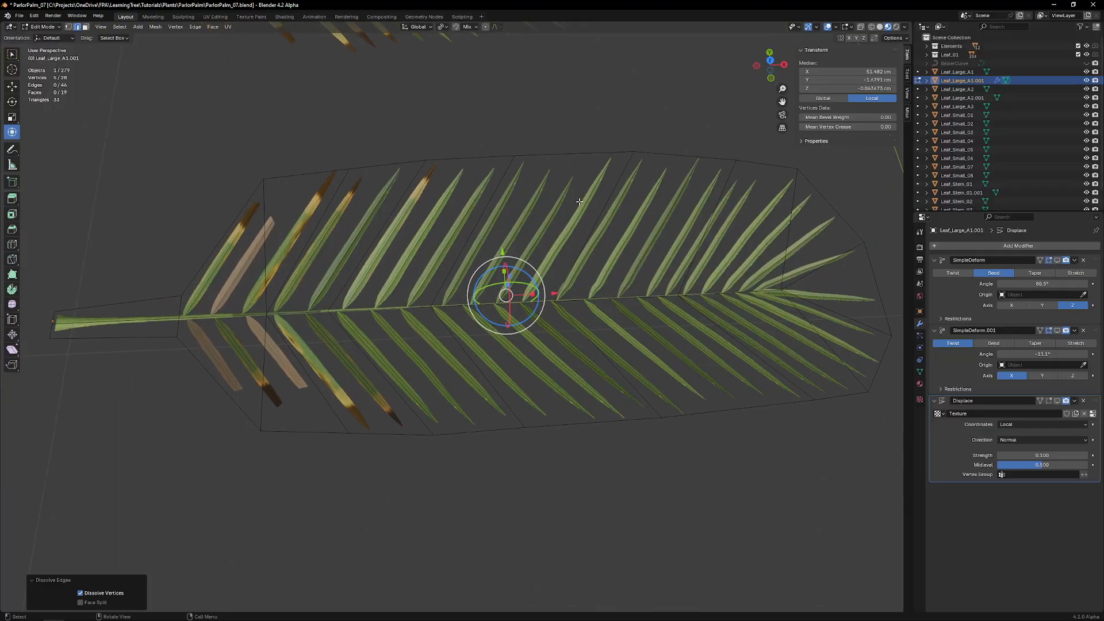
{"action": "middle_click_drag", "start_coordinate": [504, 267], "coordinate": [468, 276], "text": "shift"}
{"action": "key", "text": "1"}
{"action": "left_click", "coordinate": [395, 315]}
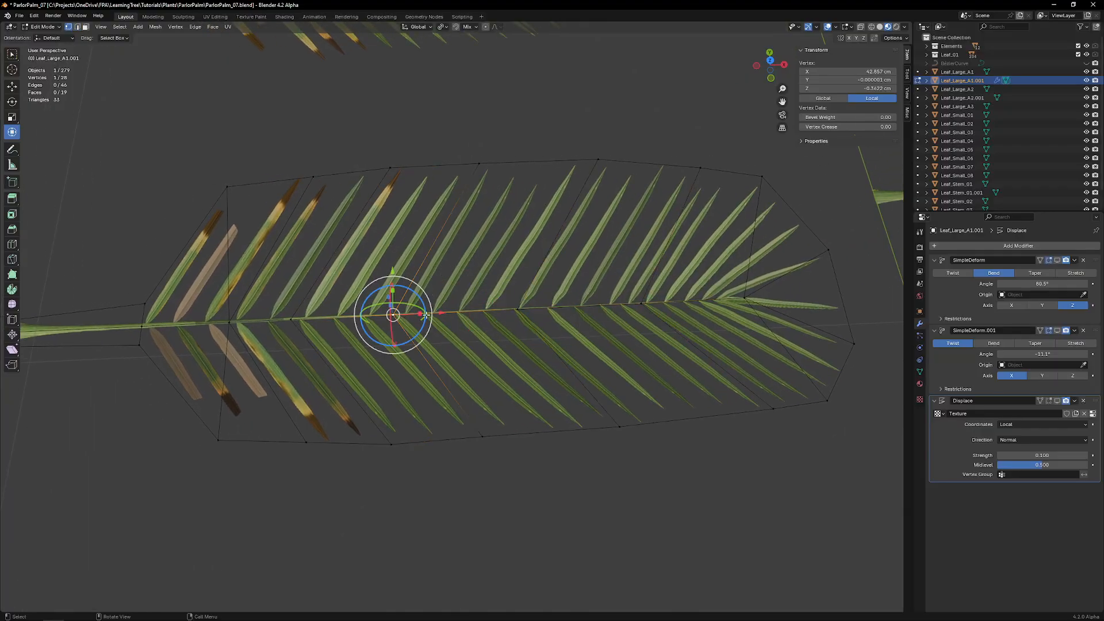
{"action": "left_click_drag", "start_coordinate": [439, 311], "coordinate": [432, 312]}
{"action": "left_click", "coordinate": [520, 311]}
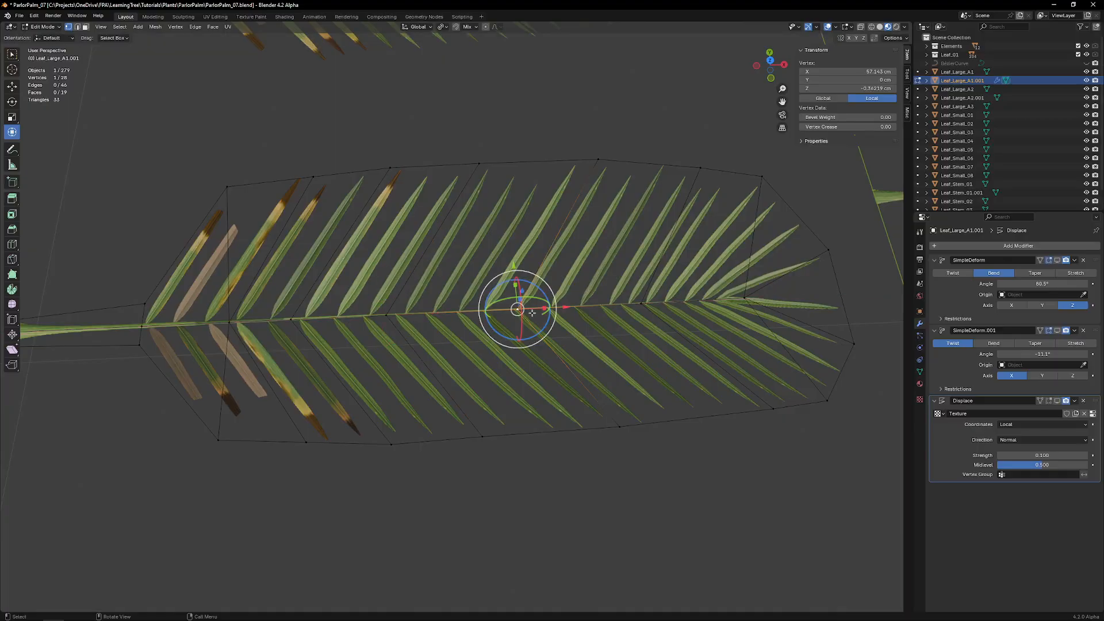
{"action": "left_click_drag", "start_coordinate": [565, 306], "coordinate": [552, 307]}
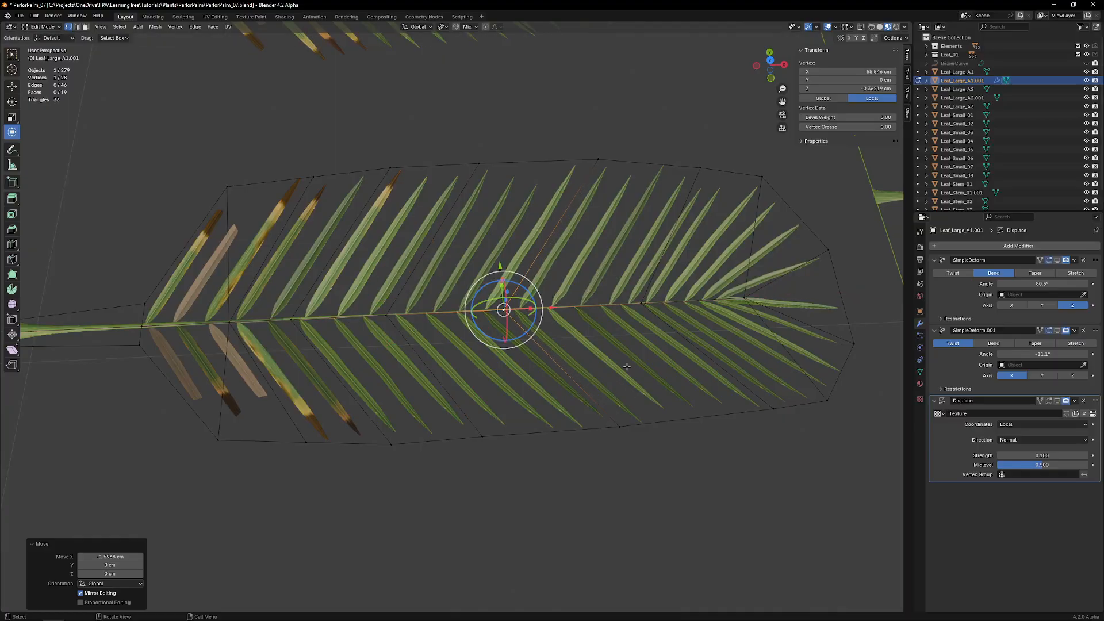
{"action": "middle_click_drag", "start_coordinate": [624, 364], "coordinate": [477, 329], "text": "shift"}
{"action": "middle_click_drag", "start_coordinate": [230, 295], "coordinate": [469, 294], "text": "shift"}
{"action": "left_click", "coordinate": [490, 293]}
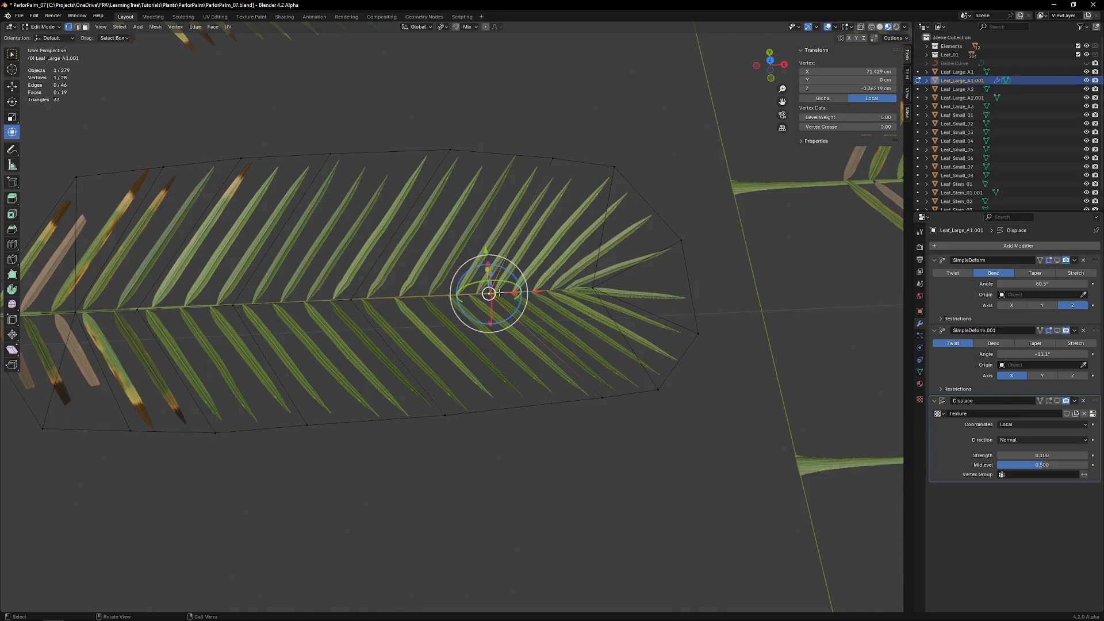
{"action": "left_click_drag", "start_coordinate": [536, 292], "coordinate": [534, 292]}
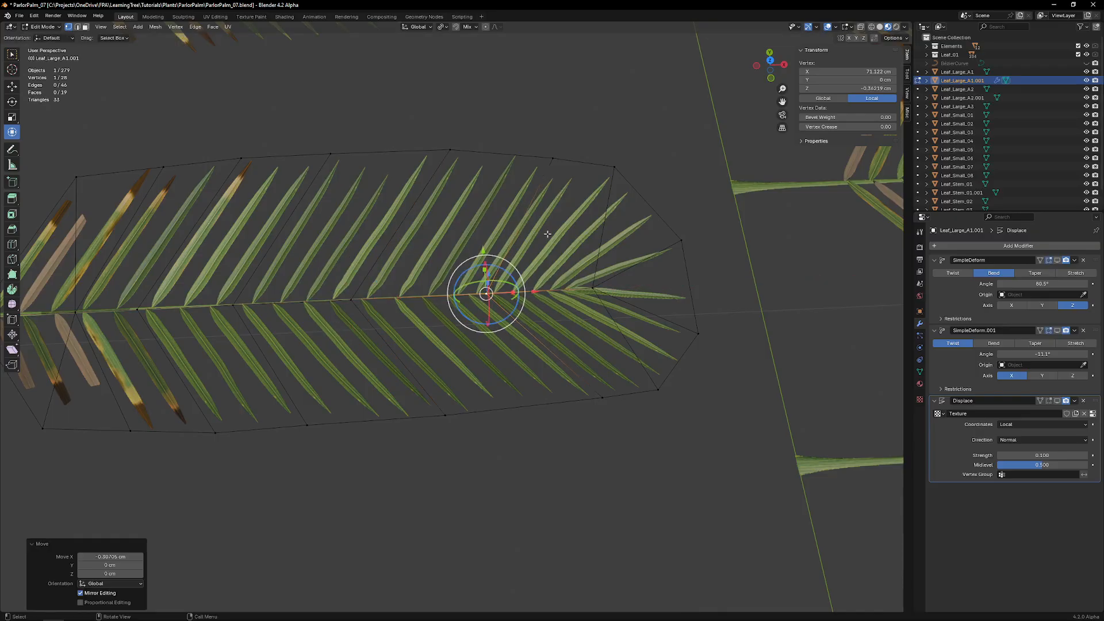
Step: Move the upper outline vertex before the tip outward toward the tip, and the last midrib vertex about 5.75 cm along negative global X
{"action": "left_click", "coordinate": [551, 162]}
{"action": "left_click_drag", "start_coordinate": [598, 153], "coordinate": [619, 156]}
{"action": "middle_click_drag", "start_coordinate": [618, 160], "coordinate": [573, 153], "text": "shift"}
{"action": "left_click", "coordinate": [548, 281]}
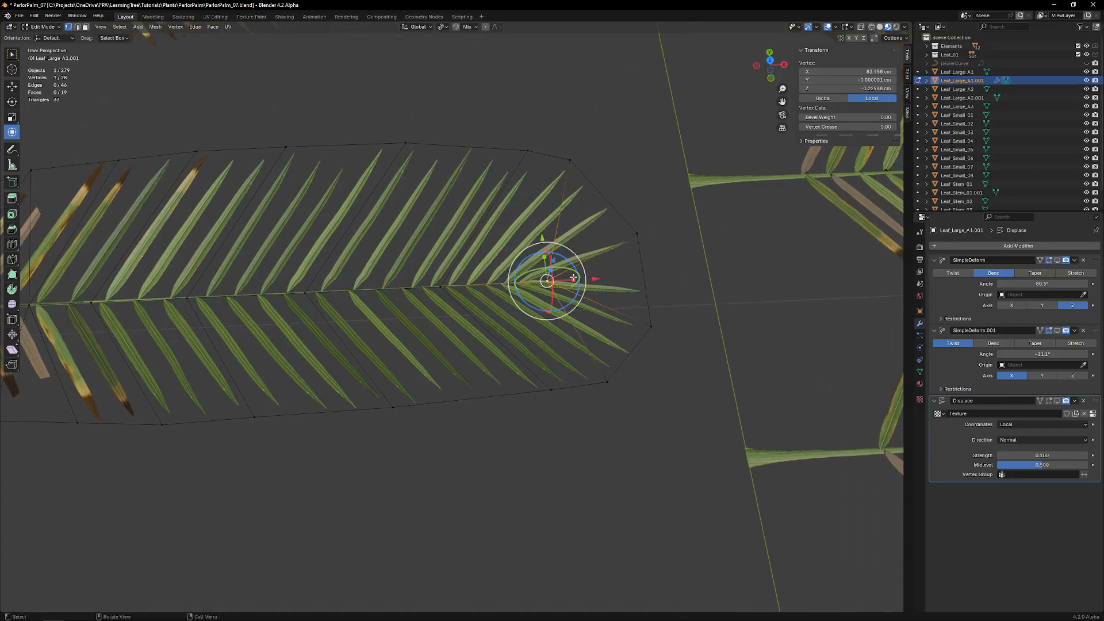
{"action": "left_click_drag", "start_coordinate": [592, 281], "coordinate": [541, 282]}
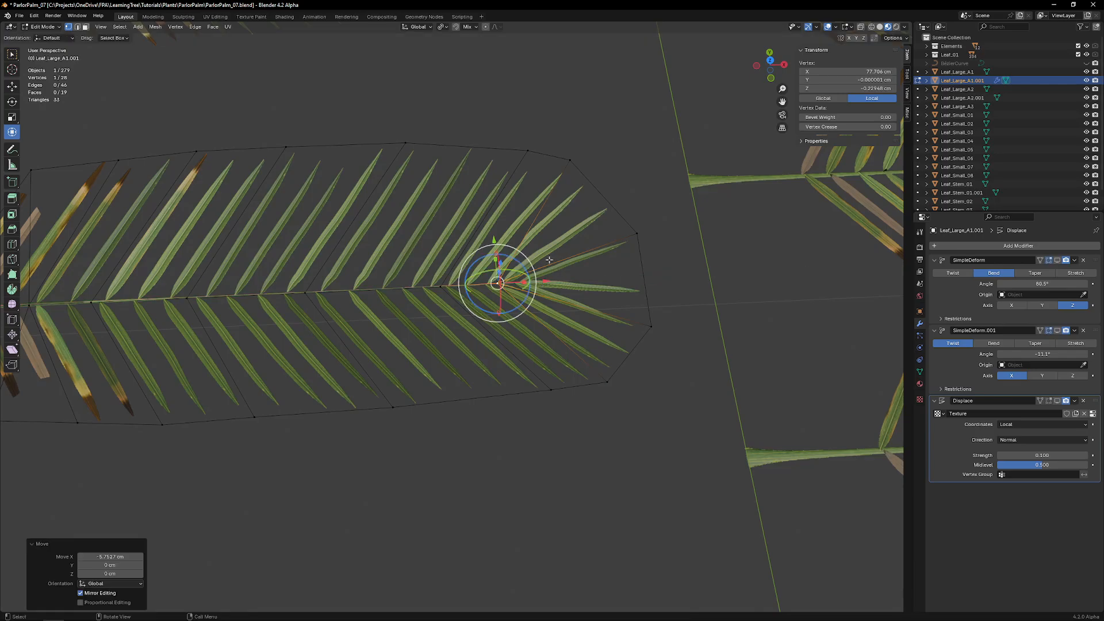
{"action": "left_click", "coordinate": [568, 156]}
{"action": "left_click_drag", "start_coordinate": [587, 145], "coordinate": [613, 151]}
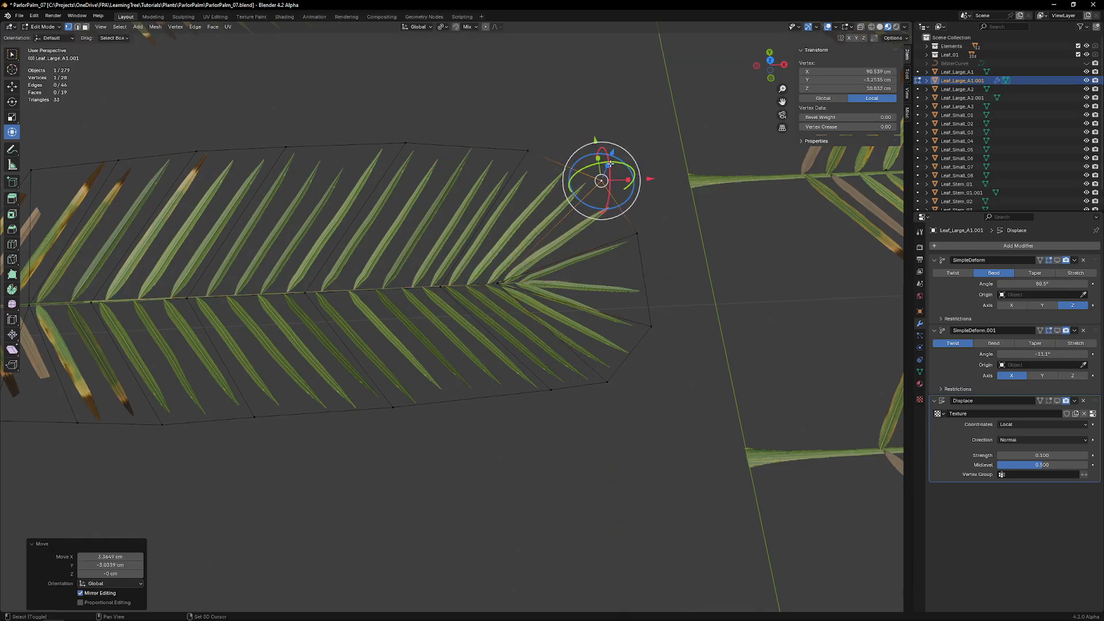
{"action": "left_click", "coordinate": [632, 232]}
{"action": "left_click_drag", "start_coordinate": [653, 219], "coordinate": [623, 186]}
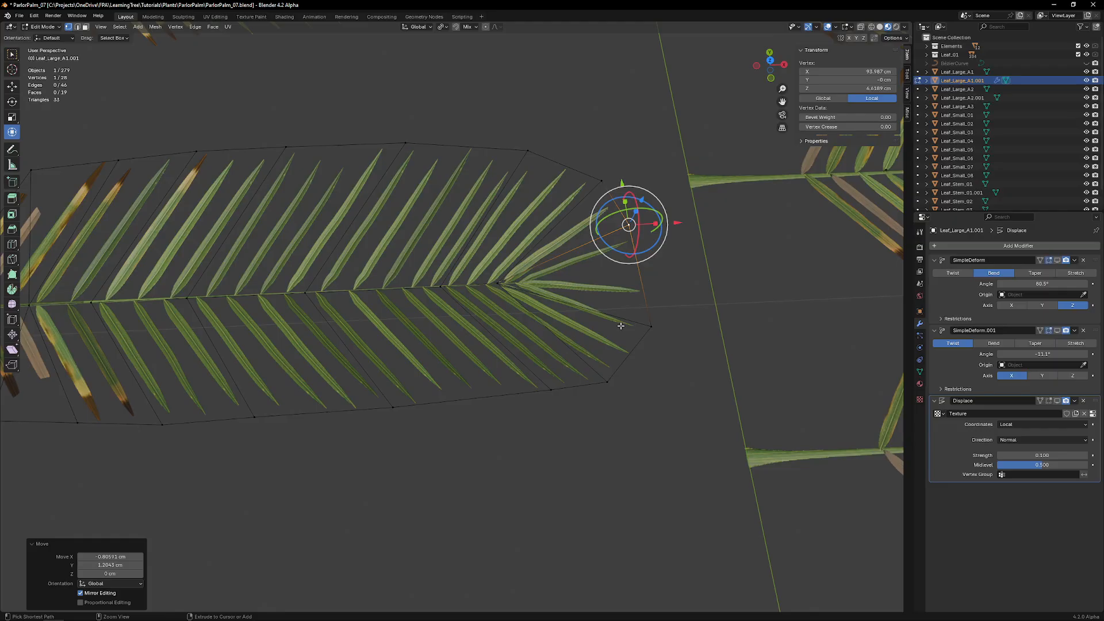
{"action": "key", "text": "ctrl+z"}
{"action": "key", "text": "ctrl+z"}
{"action": "key", "text": "ctrl+z"}
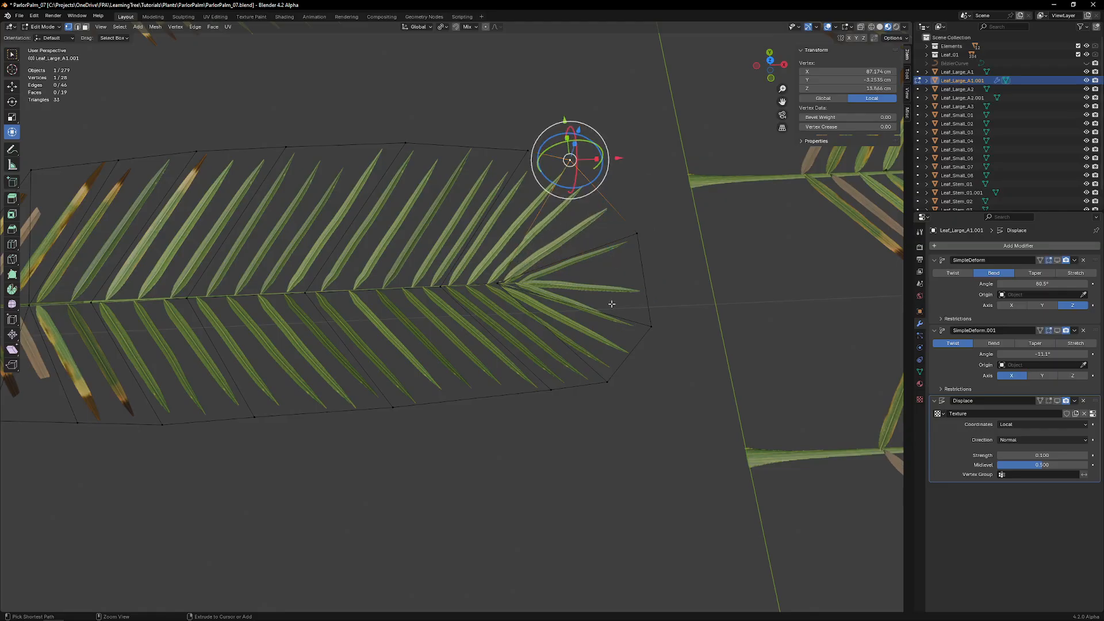
{"action": "key", "text": "ctrl+z"}
Step: Tighten the tip outline by moving the upper corner vertex about 3.56 cm X, -3.10 cm Y and the lower one about 2.25 cm X, 1.56 cm Y
{"action": "left_click", "coordinate": [568, 145]}
{"action": "left_click_drag", "start_coordinate": [585, 144], "coordinate": [613, 152]}
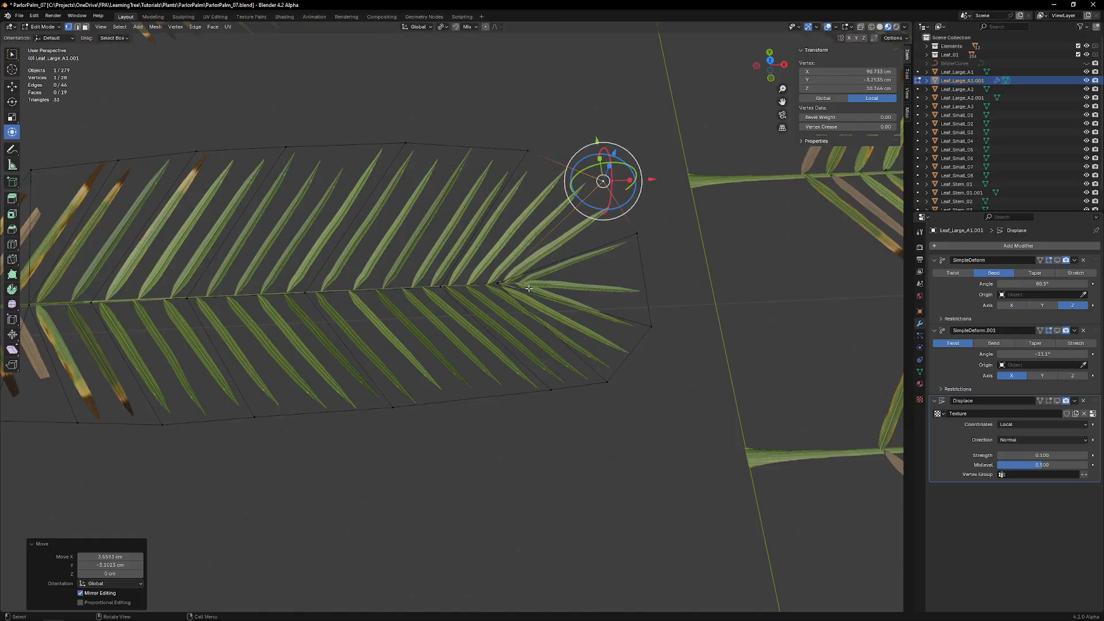
{"action": "left_click", "coordinate": [599, 375]}
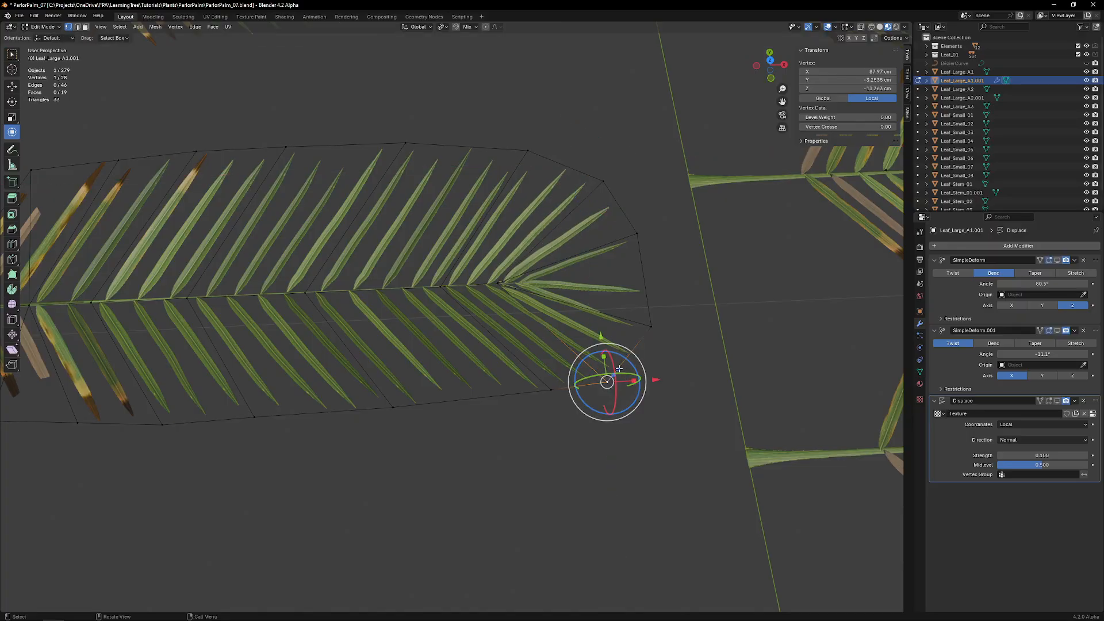
{"action": "left_click_drag", "start_coordinate": [618, 358], "coordinate": [641, 352]}
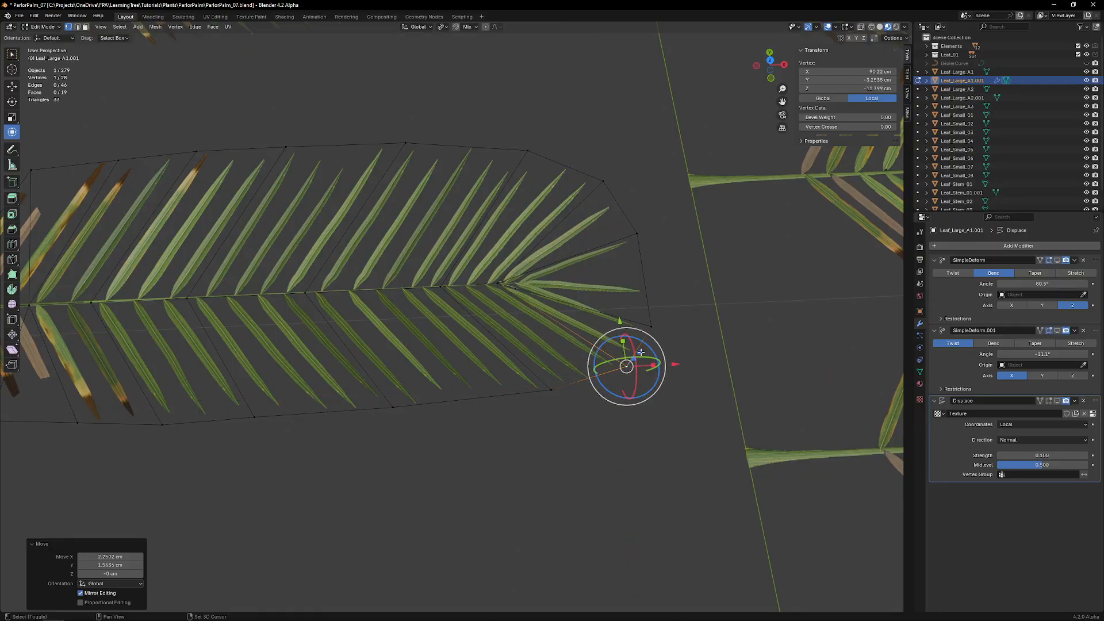
Step: Add one slanted loop cut across the tip half of the leaf with a slide factor of 0.07
{"action": "middle_click_drag", "start_coordinate": [427, 386], "coordinate": [523, 286], "text": "shift"}
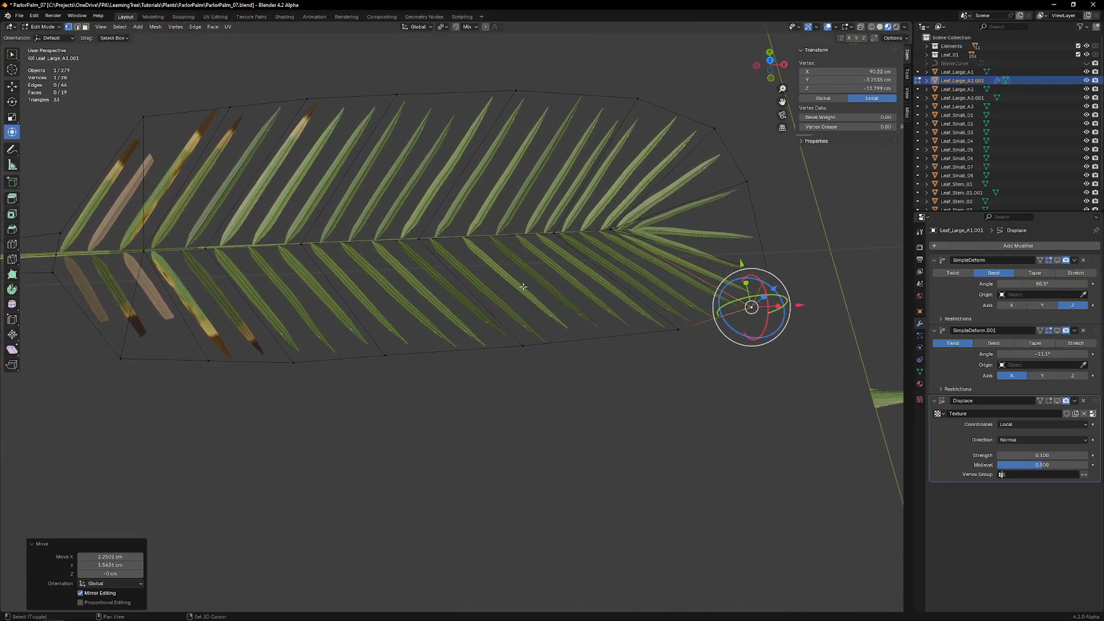
{"action": "key", "text": "ctrl+r"}
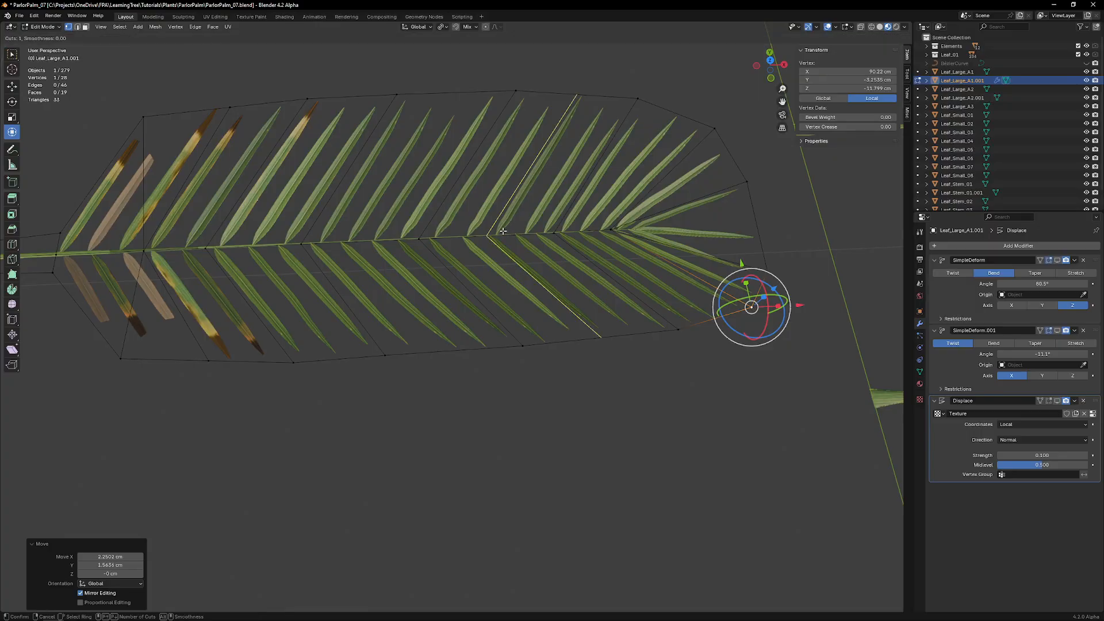
{"action": "left_click_drag", "start_coordinate": [502, 230], "coordinate": [497, 230]}
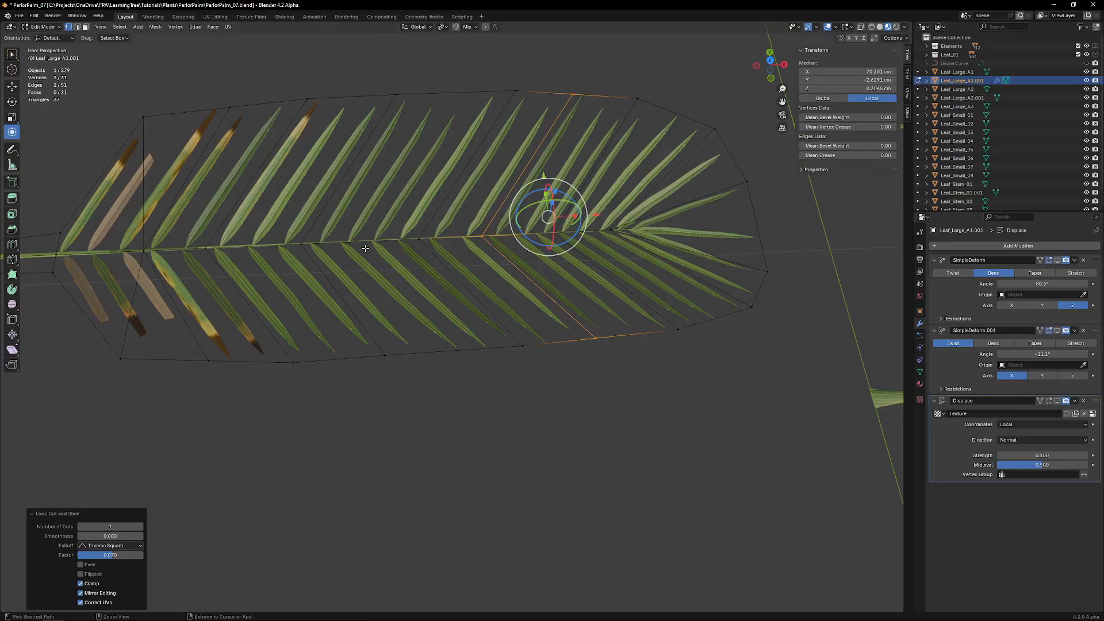
Step: Add a slanted loop cut near the leaf's middle and move its lower outline vertex about 1.12 cm along global X
{"action": "key", "text": "ctrl+r"}
{"action": "left_click_drag", "start_coordinate": [366, 248], "coordinate": [370, 248]}
{"action": "left_click", "coordinate": [459, 357]}
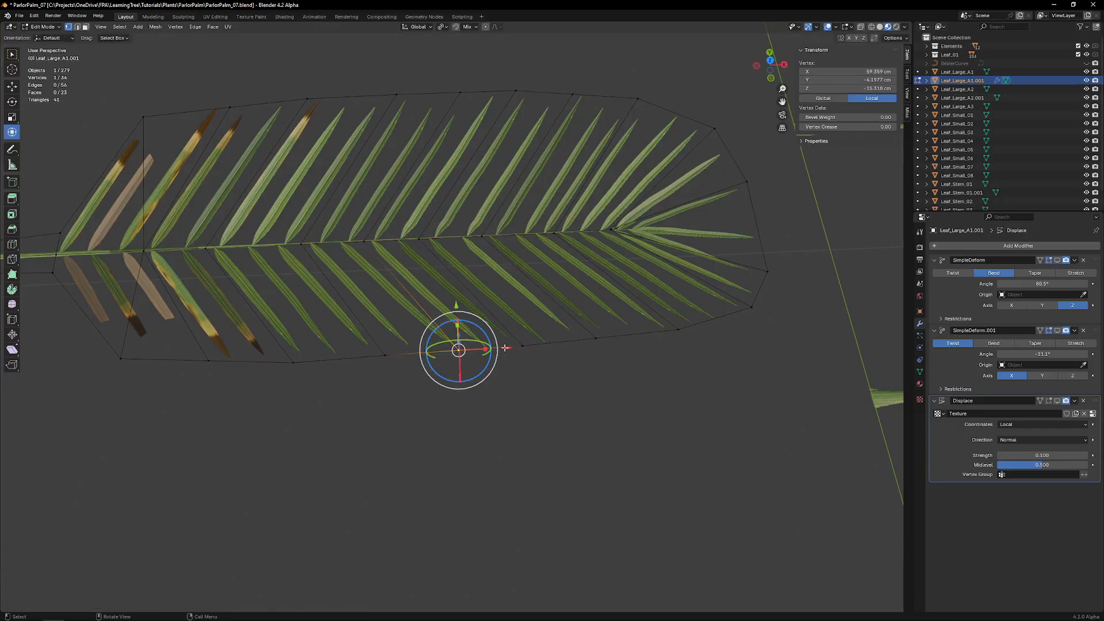
{"action": "left_click_drag", "start_coordinate": [505, 348], "coordinate": [518, 347]}
Step: Add another slanted loop cut in the leaf's base half, slid slightly toward the tip
{"action": "middle_click_drag", "start_coordinate": [277, 303], "coordinate": [488, 301], "text": "shift"}
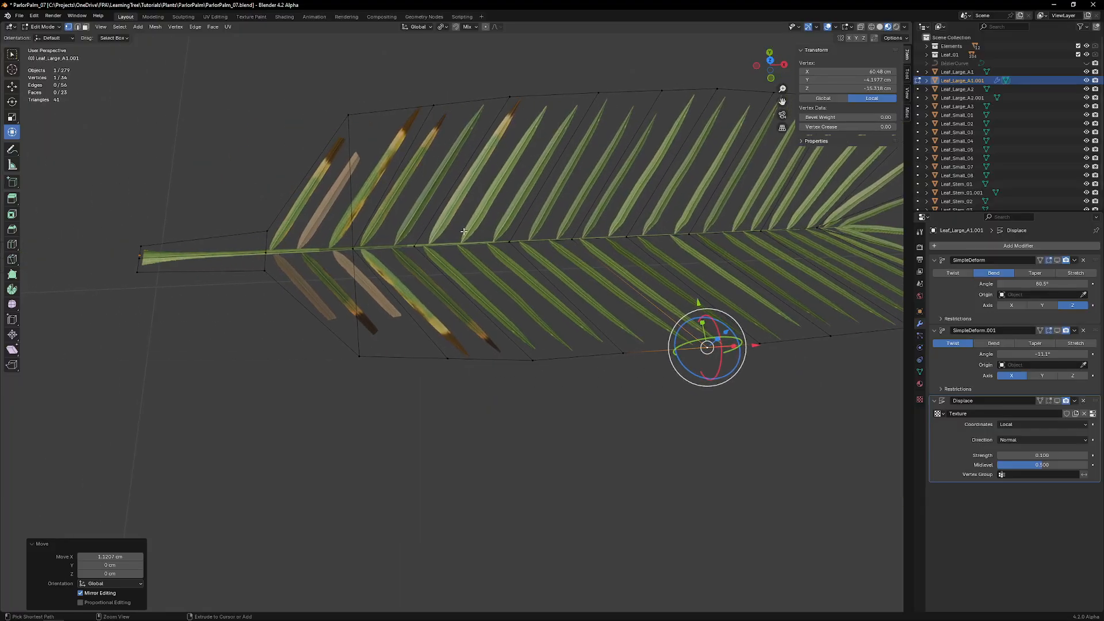
{"action": "key", "text": "ctrl+r"}
{"action": "left_click", "coordinate": [479, 243]}
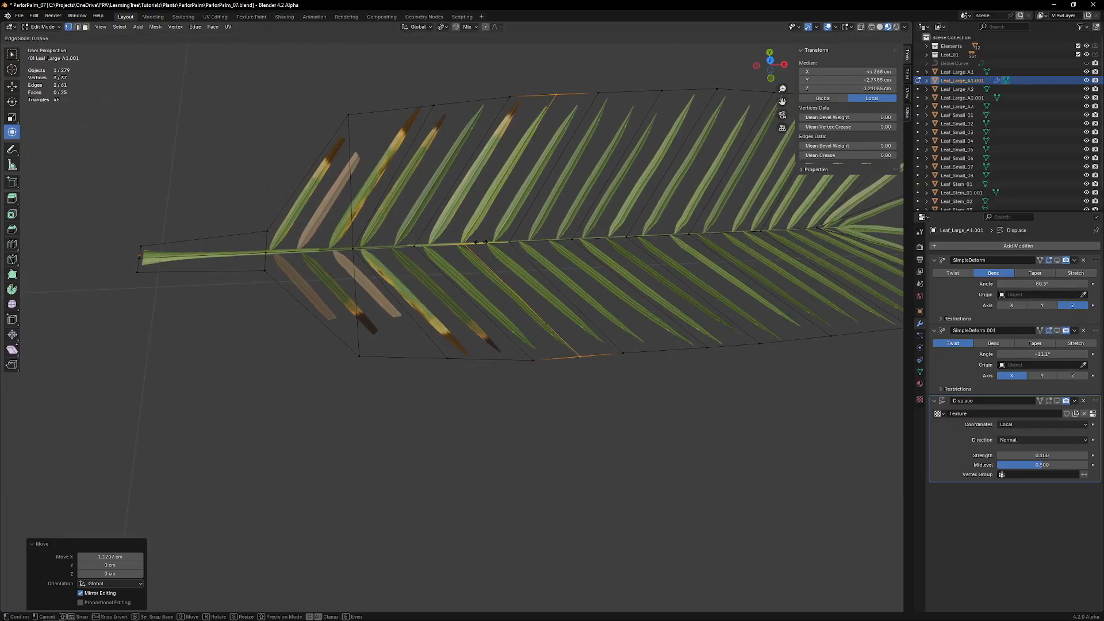
{"action": "left_click", "coordinate": [796, 87]}
Step: Examine the transform options for correcting face attributes and look over the leaf's cuts from tip to base
{"action": "left_click", "coordinate": [895, 38]}
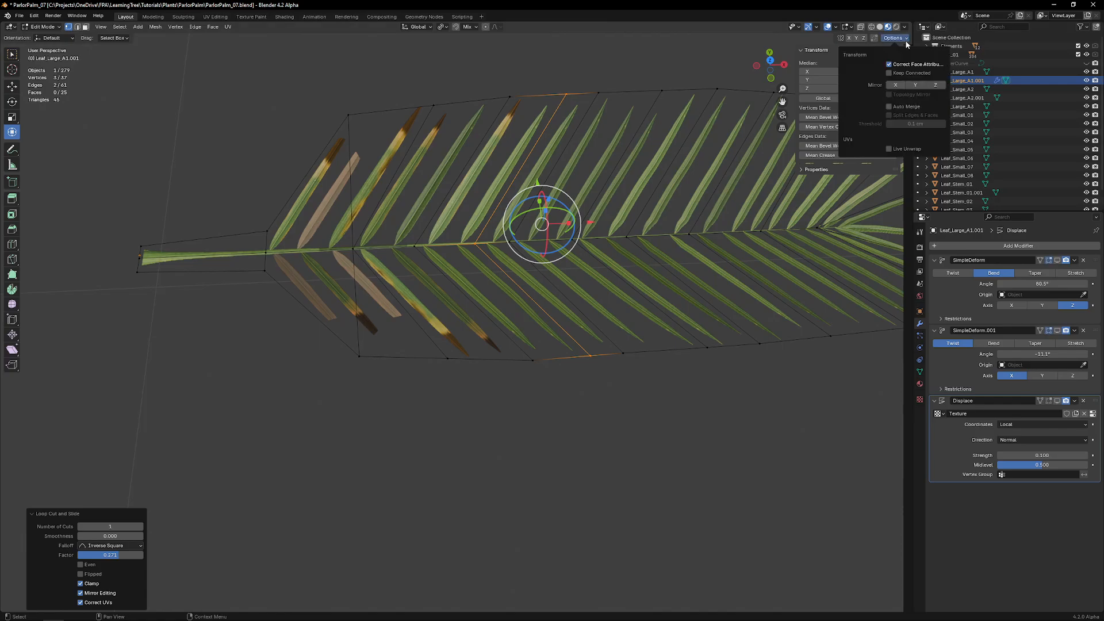
{"action": "left_click", "coordinate": [900, 75]}
{"action": "middle_click_drag", "start_coordinate": [850, 228], "coordinate": [629, 231], "text": "shift"}
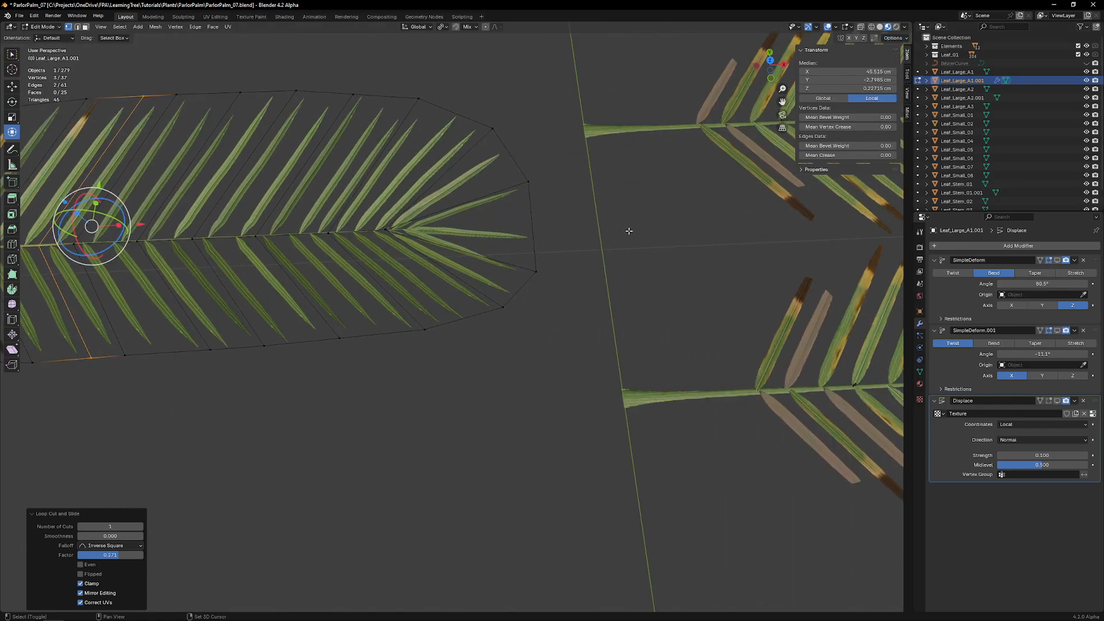
{"action": "scroll", "coordinate": [426, 236], "scroll_direction": "up", "scroll_amount": 3}
{"action": "scroll", "coordinate": [315, 189], "scroll_direction": "down", "scroll_amount": 5}
{"action": "middle_click_drag", "start_coordinate": [287, 230], "coordinate": [575, 234], "text": "shift"}
{"action": "scroll", "coordinate": [574, 236], "scroll_direction": "up", "scroll_amount": 2}
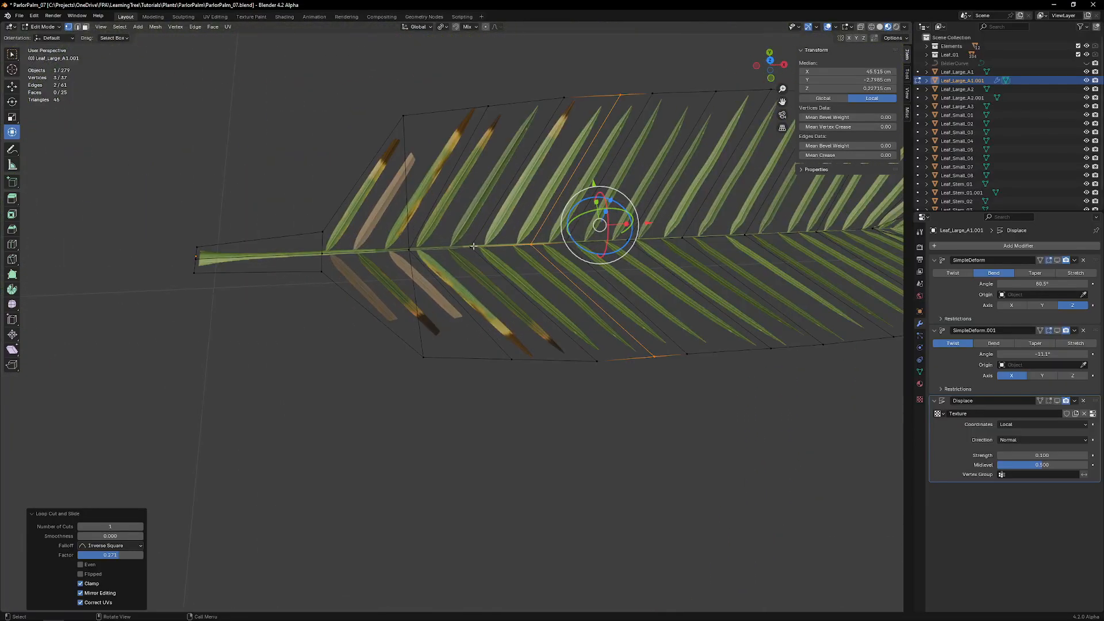
{"action": "left_click", "coordinate": [473, 246]}
{"action": "middle_click_drag", "start_coordinate": [605, 268], "coordinate": [457, 254], "text": "shift"}
{"action": "middle_click_drag", "start_coordinate": [347, 141], "coordinate": [402, 132], "text": "shift"}
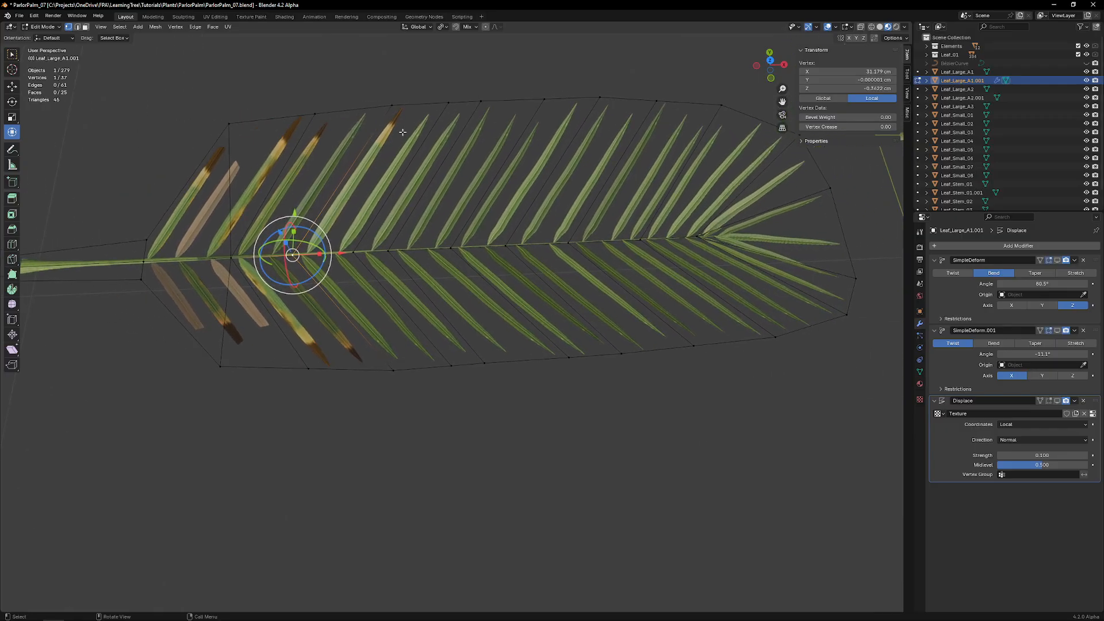
Step: Select alternating faces along both sides and the tip of the leaf, leaving the brown base section out, and split them from the mesh
{"action": "key", "text": "3"}
{"action": "left_click", "coordinate": [395, 121]}
{"action": "mouse_move", "coordinate": [489, 156]}
{"action": "middle_mouse_down"}
{"action": "mouse_move", "coordinate": [491, 183]}
{"action": "mouse_move", "coordinate": [501, 147]}
{"action": "middle_mouse_up"}
{"action": "left_click", "coordinate": [501, 147], "text": "shift"}
{"action": "left_click", "coordinate": [639, 136], "text": "shift"}
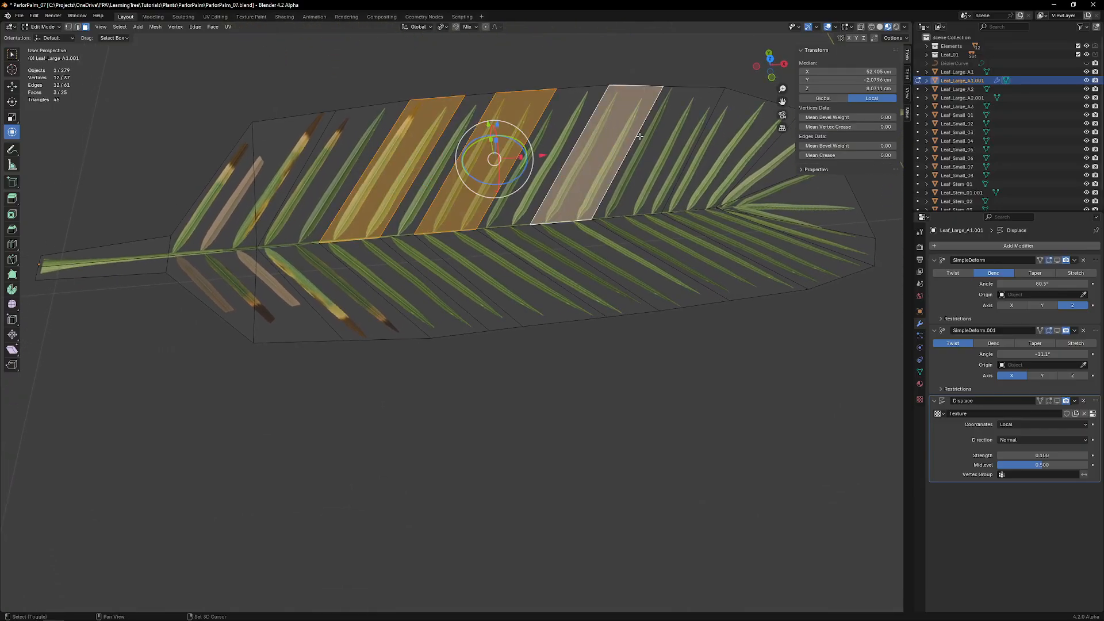
{"action": "left_click", "coordinate": [720, 140], "text": "shift"}
{"action": "middle_click_drag", "start_coordinate": [720, 139], "coordinate": [673, 258]}
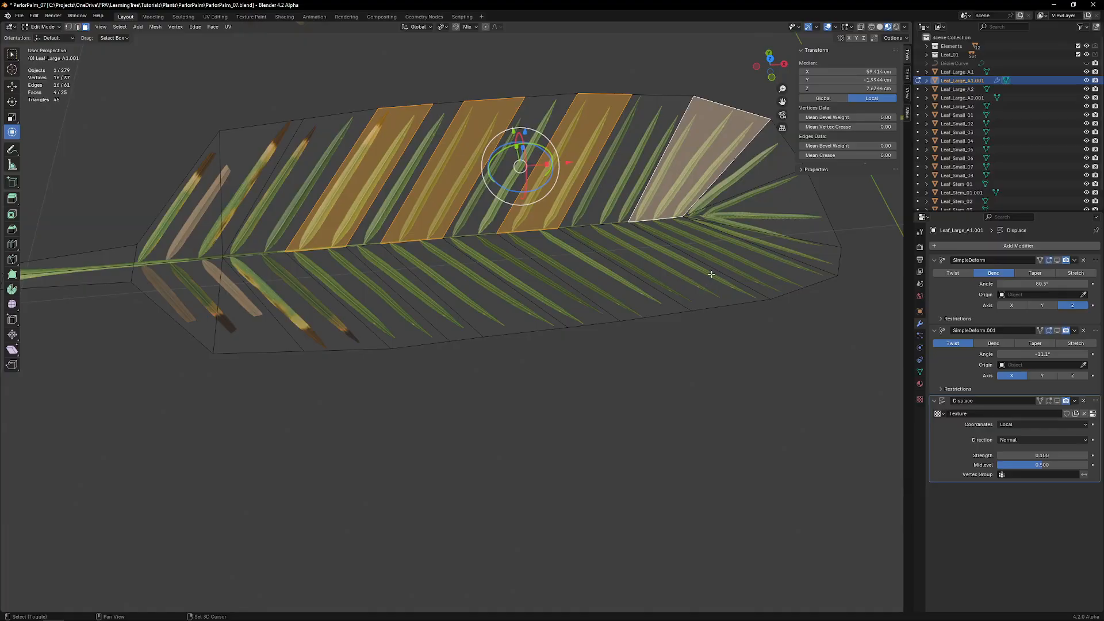
{"action": "left_click", "coordinate": [728, 261], "text": "shift"}
{"action": "left_click", "coordinate": [767, 216], "text": "shift"}
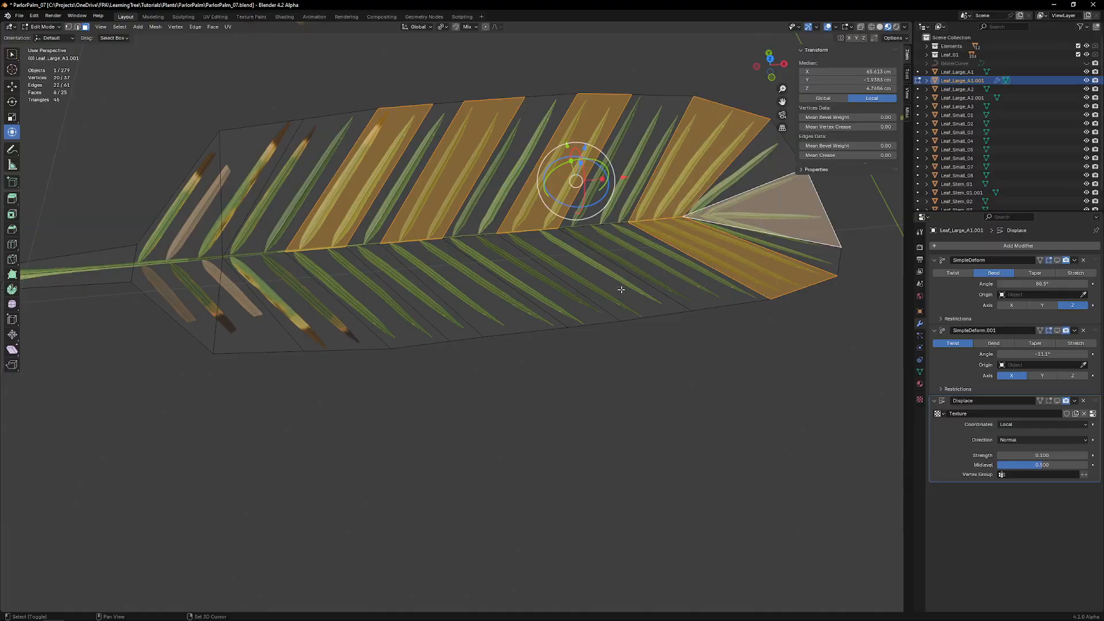
{"action": "left_click", "coordinate": [566, 287], "text": "shift"}
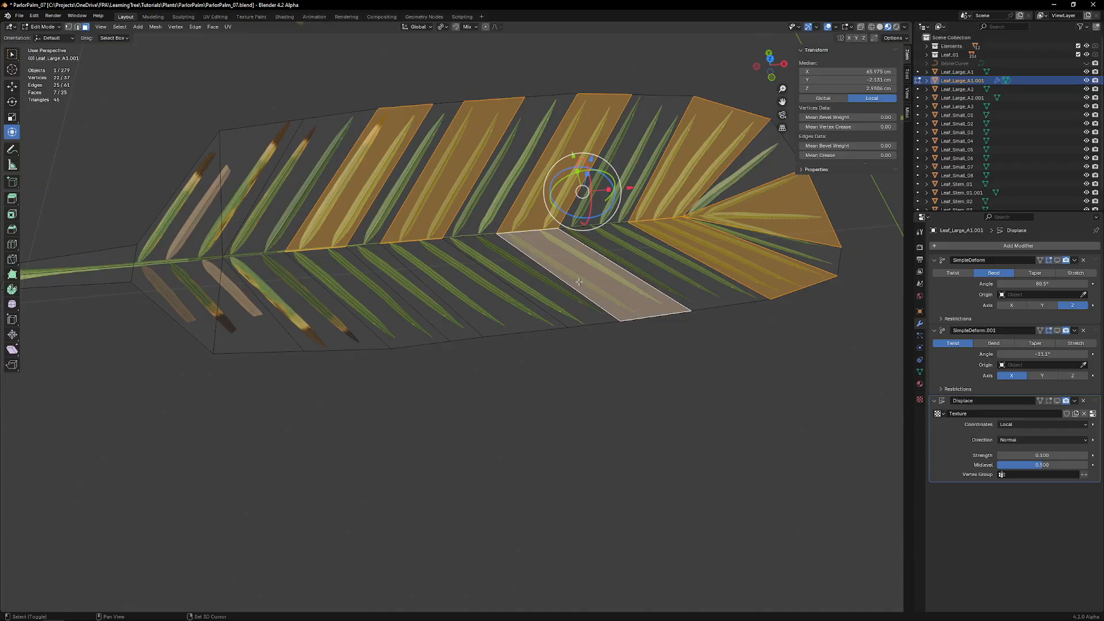
{"action": "left_click", "coordinate": [489, 289], "text": "shift"}
{"action": "left_click", "coordinate": [344, 299], "text": "shift"}
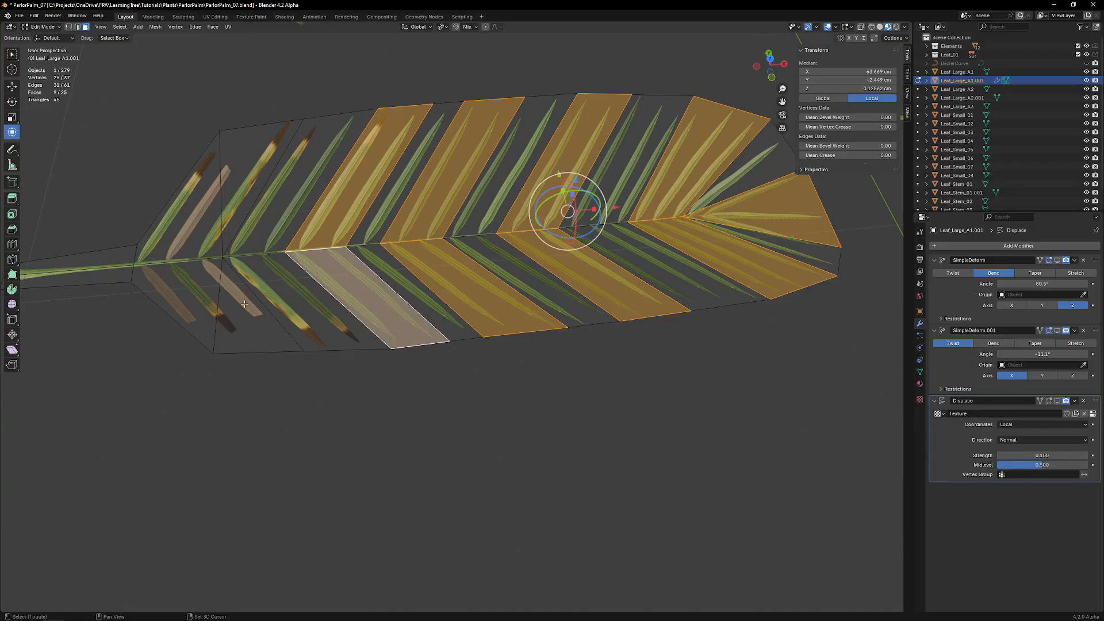
{"action": "key", "text": "y"}
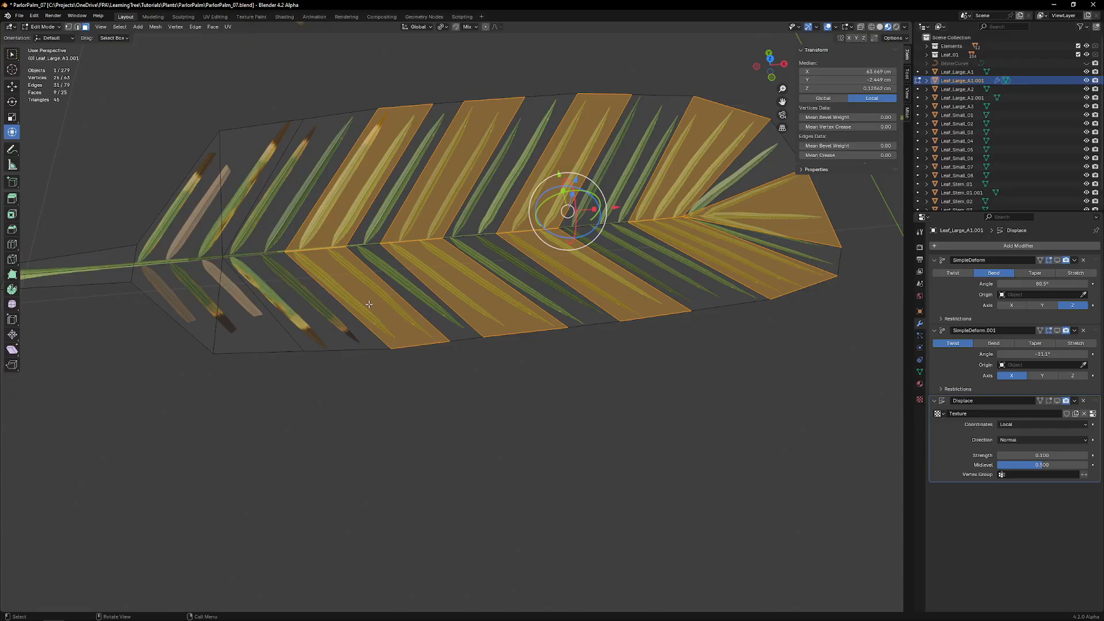
Step: Try to lower the far-side outer edge of the split segment nearest the base about 2.67 cm along global Z
{"action": "left_click", "coordinate": [410, 111]}
{"action": "middle_click_drag", "start_coordinate": [410, 111], "coordinate": [372, 309]}
{"action": "left_click_drag", "start_coordinate": [495, 188], "coordinate": [495, 204]}
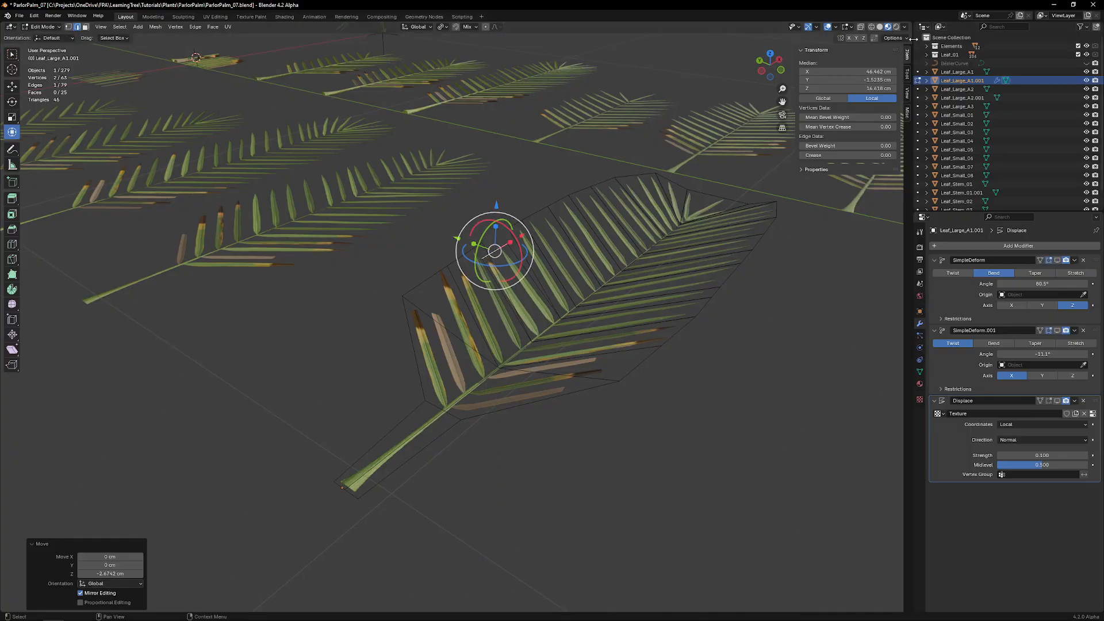
{"action": "key", "text": "ctrl+z"}
Step: Turn off Correct Face Attributes, then lower the selected outer edge and shift it about 1.03 cm along global Y
{"action": "left_click", "coordinate": [892, 38]}
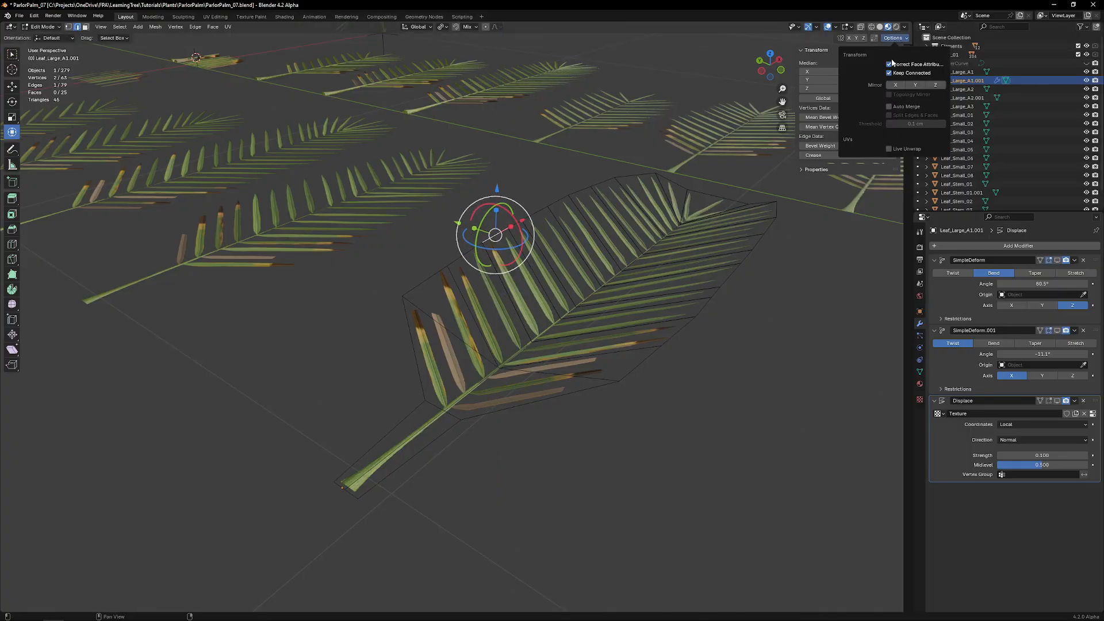
{"action": "left_click", "coordinate": [890, 65]}
{"action": "left_click_drag", "start_coordinate": [497, 189], "coordinate": [496, 207]}
{"action": "left_click_drag", "start_coordinate": [457, 241], "coordinate": [450, 239]}
Step: Offset three outer edges in the middle of the leaf's far side, lowering the first about 1.65 cm and shifting the last along global Y
{"action": "middle_click_drag", "start_coordinate": [534, 242], "coordinate": [502, 232]}
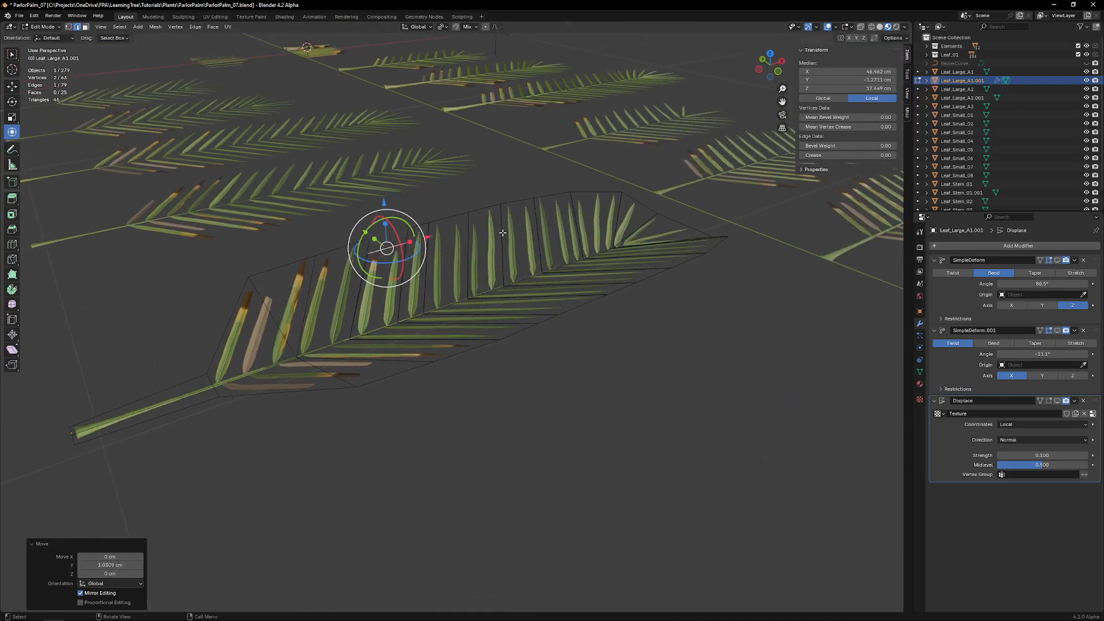
{"action": "left_click", "coordinate": [457, 216]}
{"action": "left_click_drag", "start_coordinate": [453, 173], "coordinate": [452, 183]}
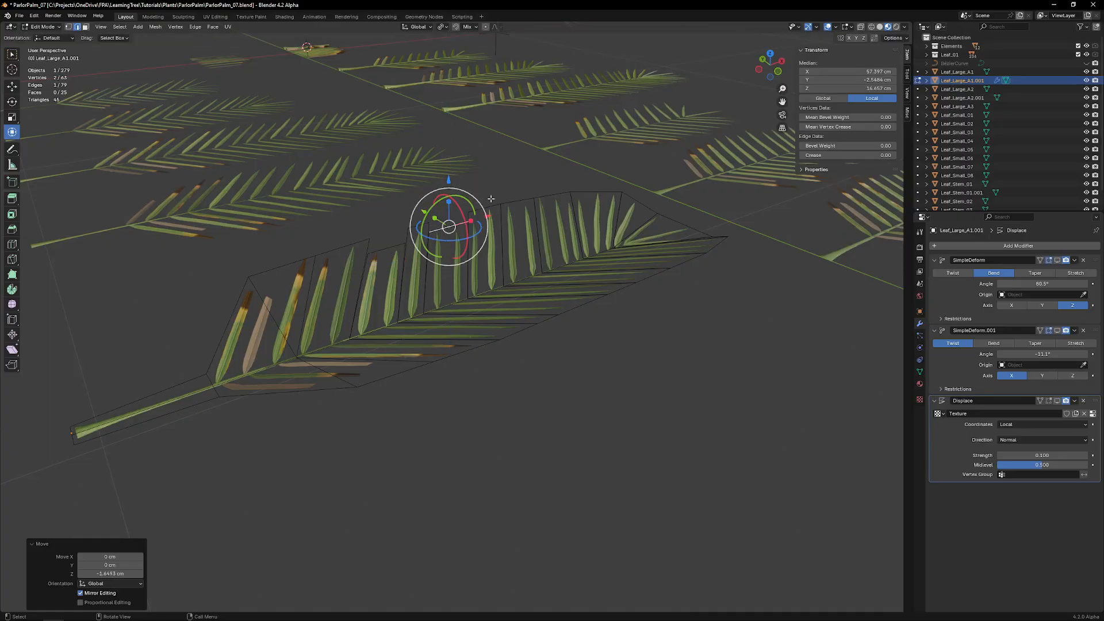
{"action": "left_click", "coordinate": [520, 204]}
{"action": "left_click_drag", "start_coordinate": [521, 179], "coordinate": [521, 169]}
{"action": "left_click", "coordinate": [485, 205]}
{"action": "middle_click_drag", "start_coordinate": [486, 204], "coordinate": [544, 199]}
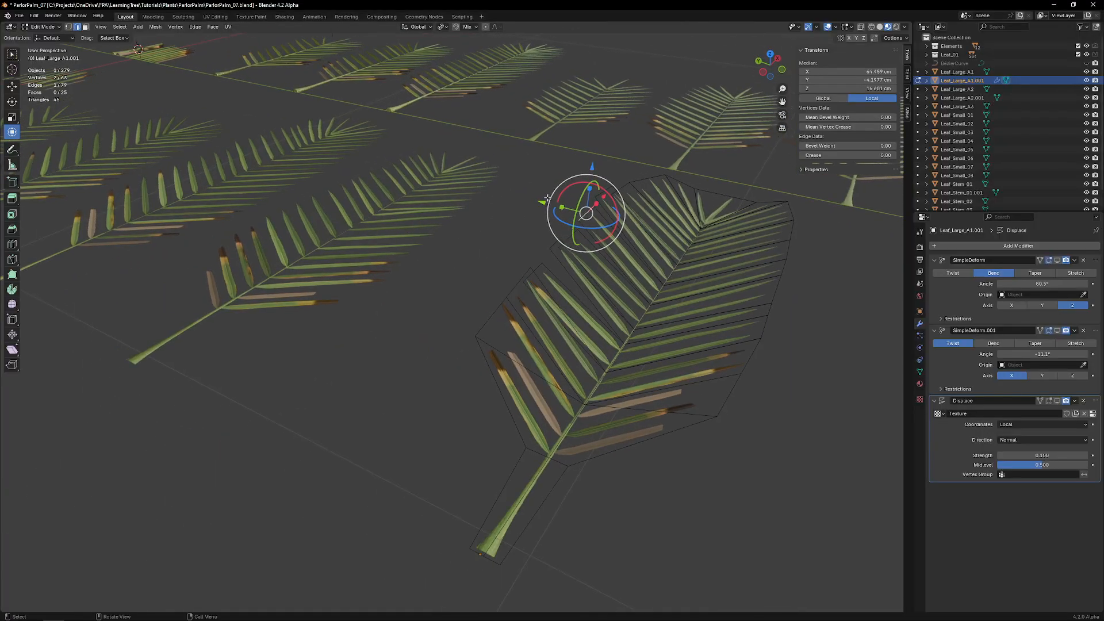
{"action": "left_click_drag", "start_coordinate": [543, 199], "coordinate": [537, 201]}
Step: Shift the far-side outer edge near the tip about 0.71 cm along global Y and rotate it, and raise the tip edge about 1.76 cm
{"action": "left_click", "coordinate": [646, 178]}
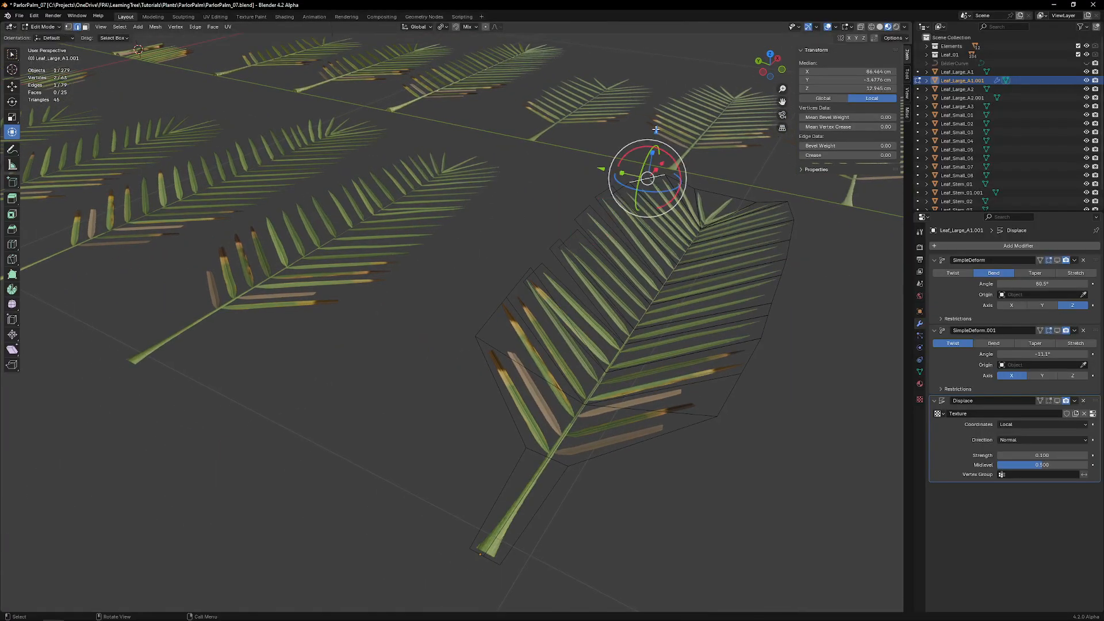
{"action": "left_click_drag", "start_coordinate": [656, 130], "coordinate": [657, 135]}
{"action": "left_click_drag", "start_coordinate": [600, 176], "coordinate": [594, 174]}
{"action": "middle_click_drag", "start_coordinate": [594, 175], "coordinate": [656, 196]}
{"action": "key", "text": "r"}
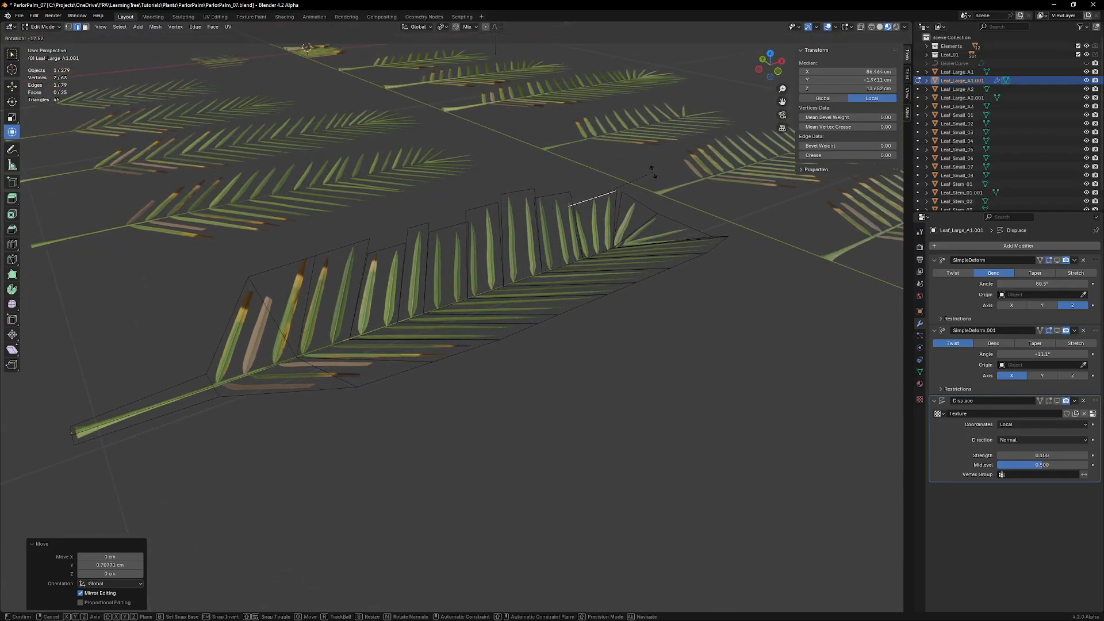
{"action": "left_click", "coordinate": [653, 172]}
{"action": "left_click", "coordinate": [684, 219]}
{"action": "left_click_drag", "start_coordinate": [689, 180], "coordinate": [690, 168]}
Step: Stagger the near side's outer edges vertically, raising the one near the leaf's base about 1.17 cm along global Z
{"action": "middle_click_drag", "start_coordinate": [689, 168], "coordinate": [736, 359]}
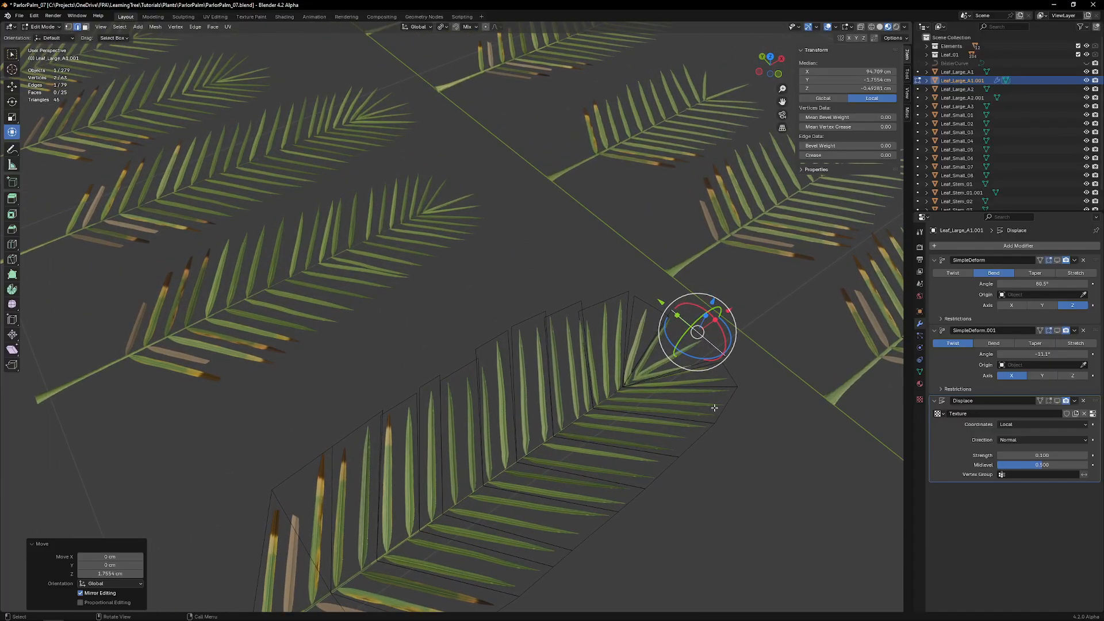
{"action": "middle_click_drag", "start_coordinate": [714, 407], "coordinate": [738, 216]}
{"action": "left_click_drag", "start_coordinate": [738, 216], "coordinate": [643, 272]}
{"action": "left_click", "coordinate": [679, 252]}
{"action": "left_click", "coordinate": [612, 287]}
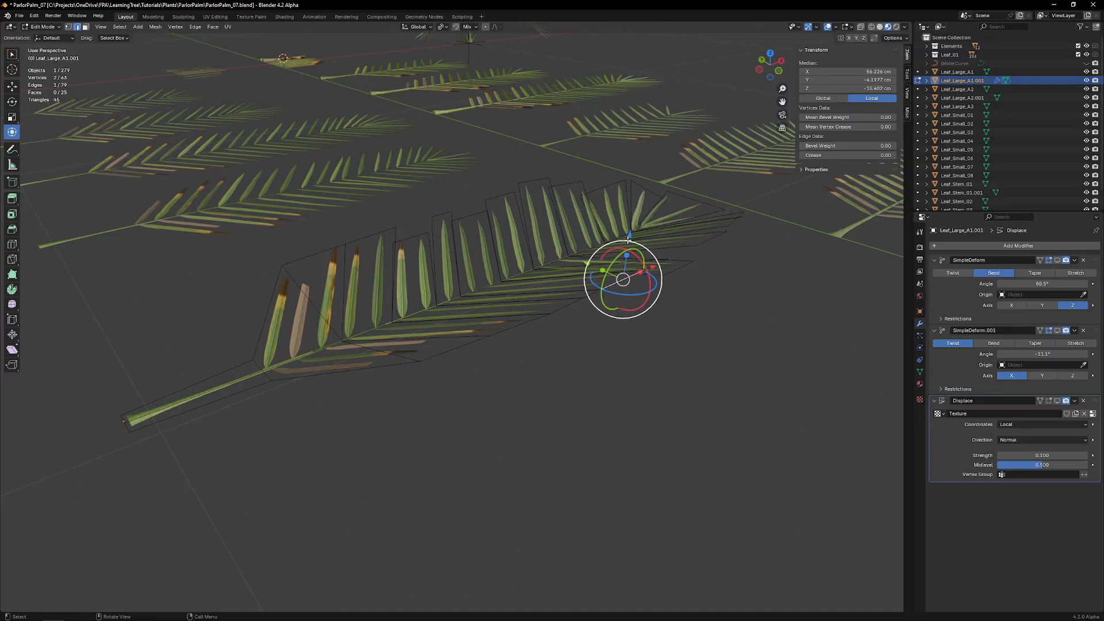
{"action": "left_click_drag", "start_coordinate": [632, 233], "coordinate": [626, 256]}
{"action": "left_click", "coordinate": [557, 308]}
{"action": "middle_click_drag", "start_coordinate": [558, 307], "coordinate": [673, 315]}
{"action": "left_click_drag", "start_coordinate": [738, 296], "coordinate": [716, 316]}
{"action": "left_click", "coordinate": [674, 395]}
{"action": "left_click", "coordinate": [702, 365]}
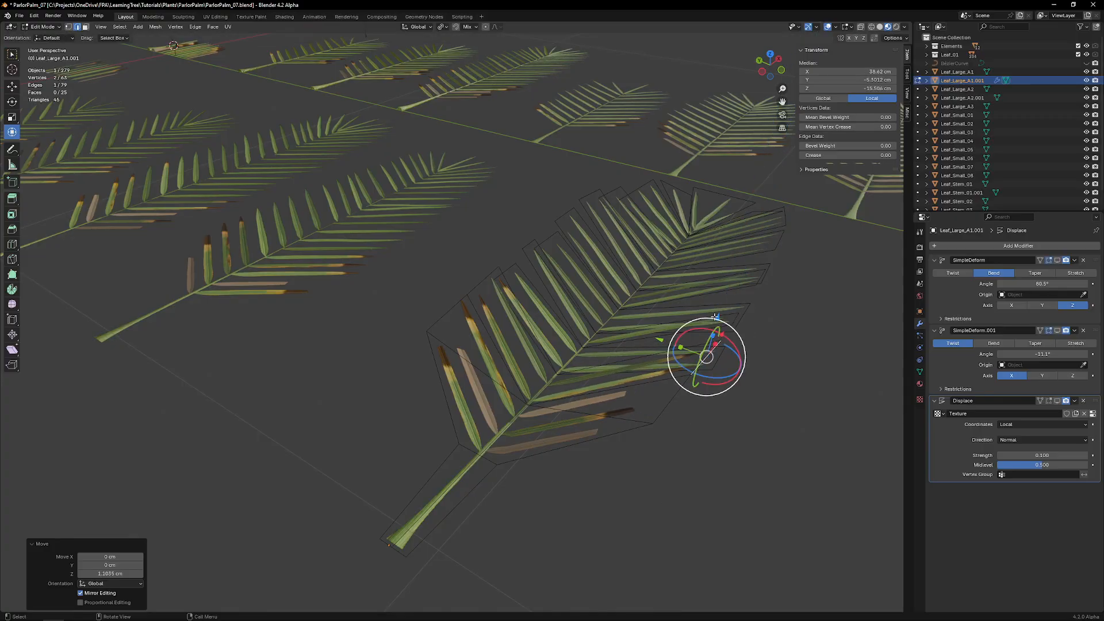
Step: Rotate three outer edges on the leaf's near side from the base toward the middle, the first by about -6.72°
{"action": "middle_click_drag", "start_coordinate": [716, 316], "coordinate": [581, 336]}
{"action": "key", "text": "r"}
{"action": "left_click", "coordinate": [582, 339]}
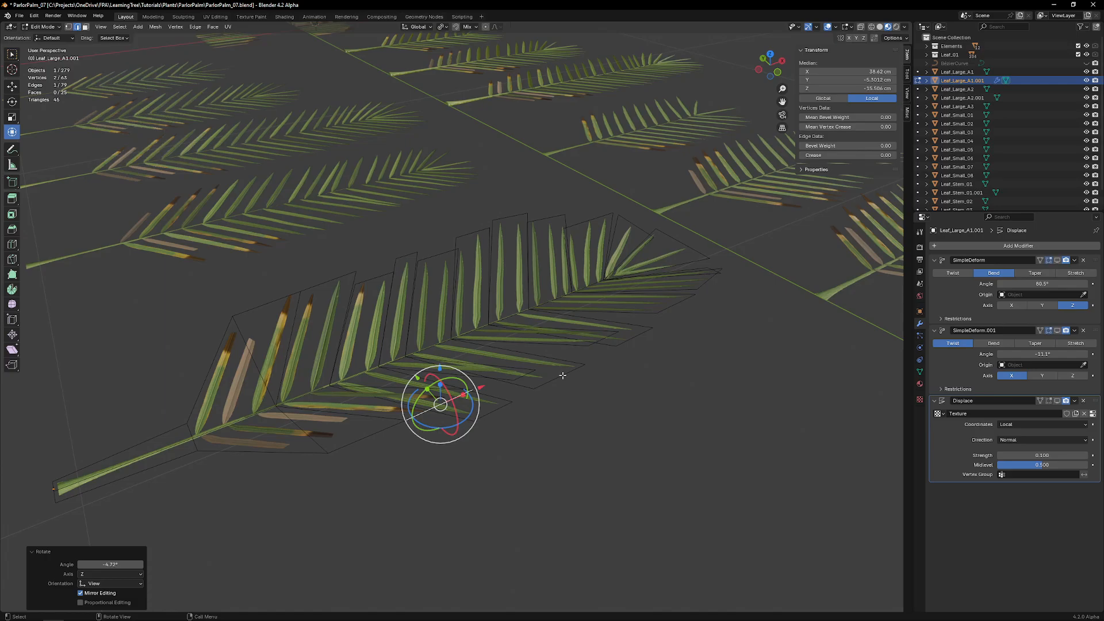
{"action": "left_click", "coordinate": [562, 375]}
{"action": "key", "text": "r"}
{"action": "left_click", "coordinate": [599, 356]}
{"action": "left_click", "coordinate": [526, 377]}
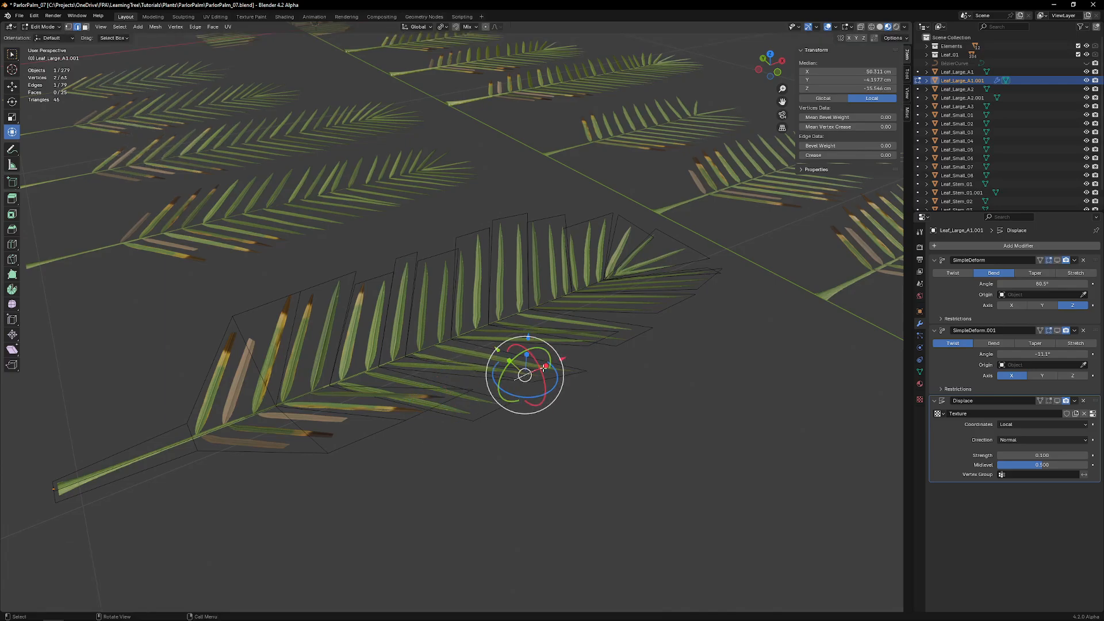
{"action": "key", "text": "r"}
{"action": "left_click", "coordinate": [581, 322]}
Step: Rotate three more outer edges on the leaf's near side, from the middle toward the tip, to vary the leaflet angles
{"action": "left_click", "coordinate": [630, 339]}
{"action": "key", "text": "r"}
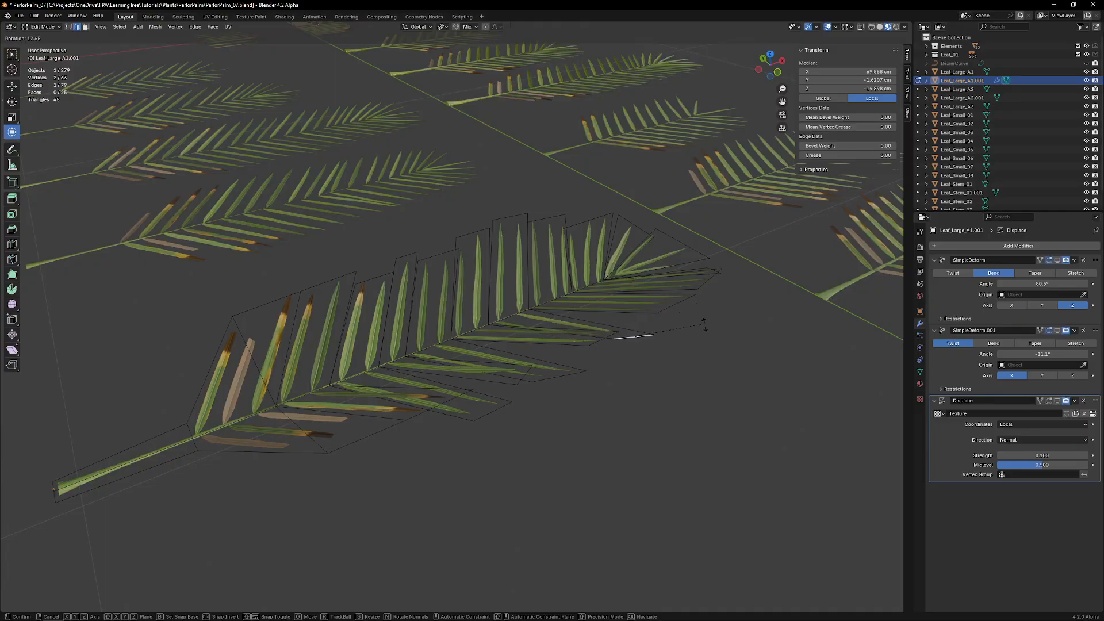
{"action": "left_click", "coordinate": [705, 317]}
{"action": "left_click", "coordinate": [593, 344]}
{"action": "middle_click_drag", "start_coordinate": [593, 344], "coordinate": [577, 343]}
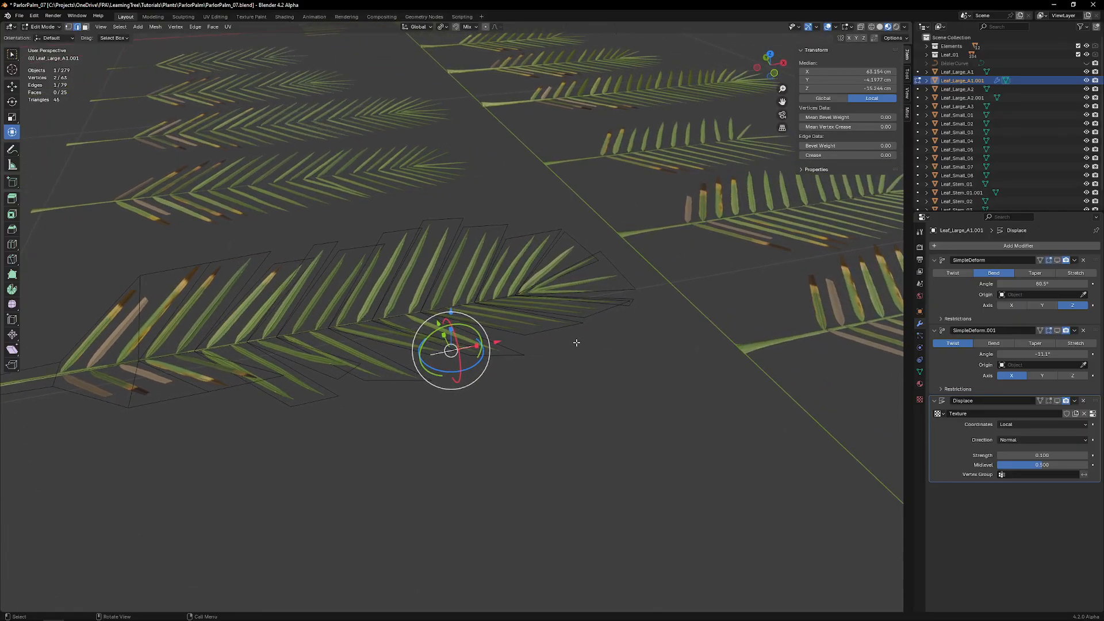
{"action": "key", "text": "r"}
{"action": "left_click", "coordinate": [567, 323]}
{"action": "left_click", "coordinate": [612, 308]}
{"action": "key", "text": "r"}
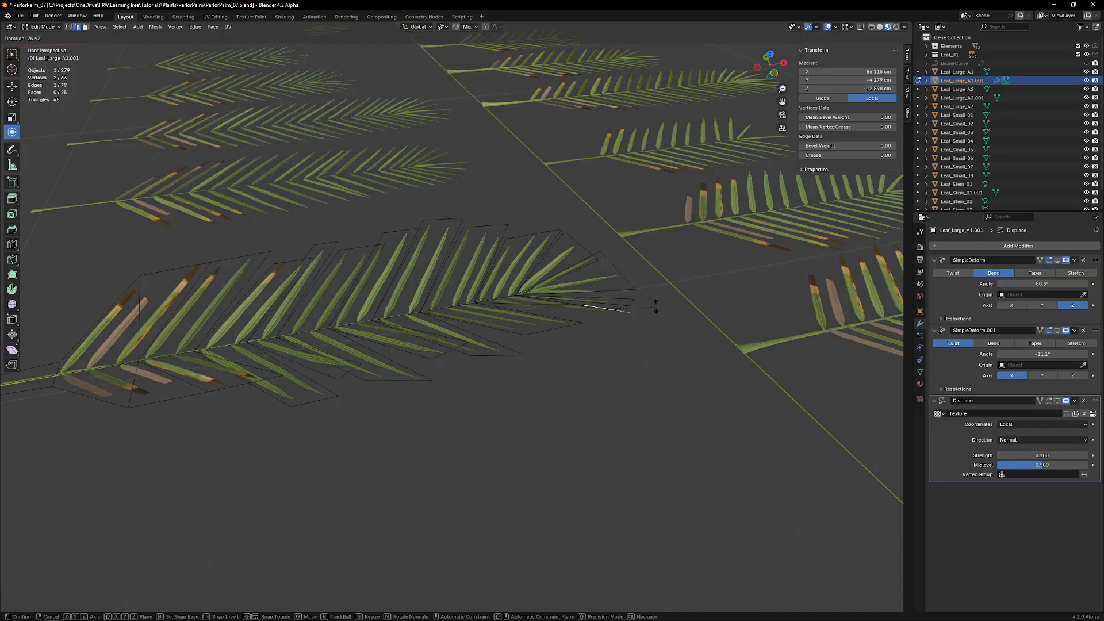
{"action": "left_click", "coordinate": [652, 305]}
Step: Rotate three outer edges on the leaf's far side near the base, the first by about 22.8°
{"action": "middle_click_drag", "start_coordinate": [652, 304], "coordinate": [420, 321]}
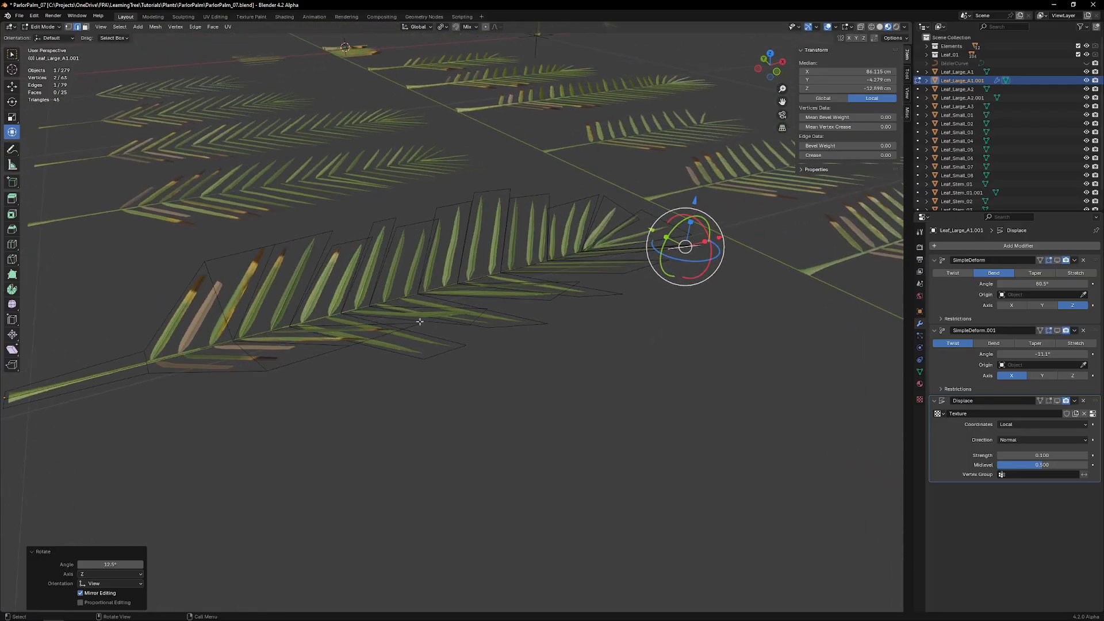
{"action": "left_click", "coordinate": [355, 247]}
{"action": "key", "text": "r"}
{"action": "left_click", "coordinate": [397, 232]}
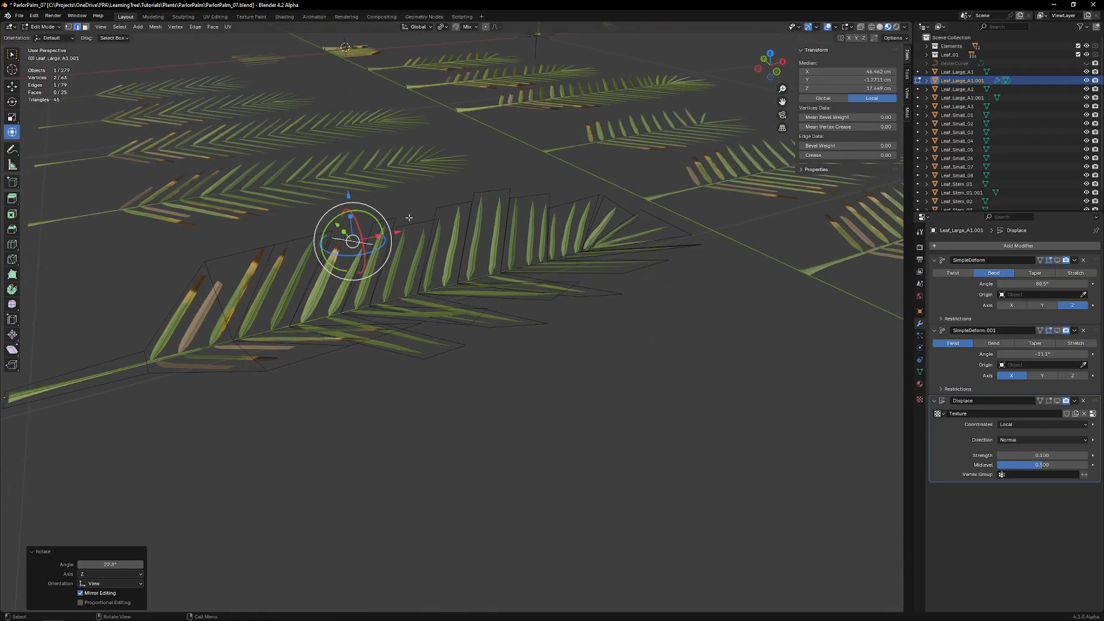
{"action": "left_click", "coordinate": [415, 223]}
{"action": "key", "text": "r"}
{"action": "left_click", "coordinate": [436, 199]}
{"action": "left_click", "coordinate": [386, 221]}
{"action": "key", "text": "r"}
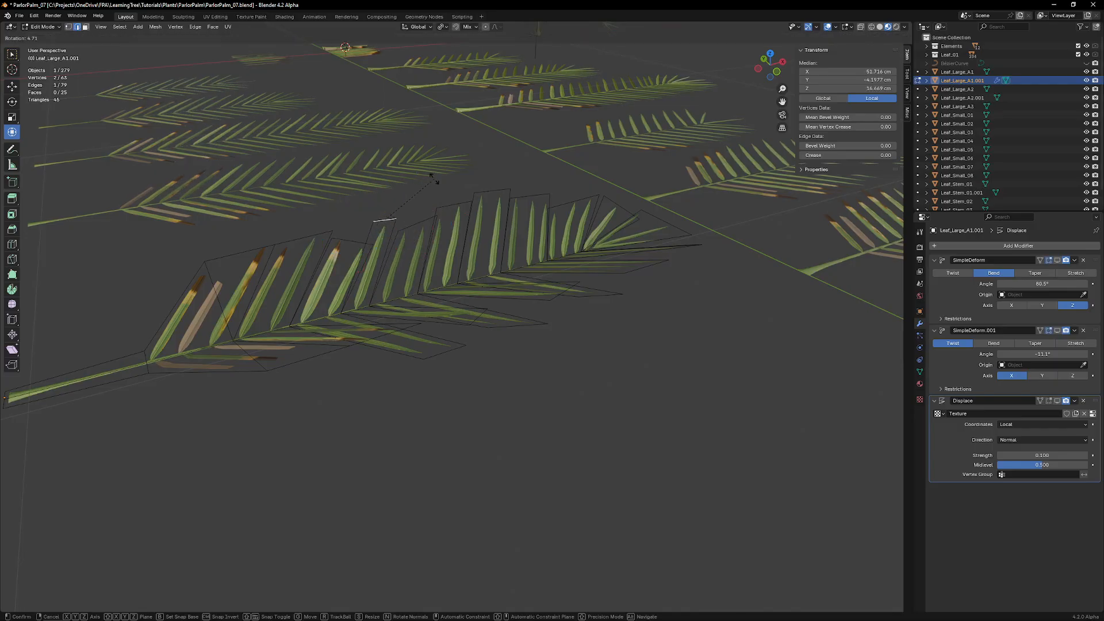
{"action": "left_click", "coordinate": [434, 179]}
Step: Rotate three outer edges on the leaf's far side, from the middle toward the tip
{"action": "left_click", "coordinate": [456, 201]}
{"action": "key", "text": "r"}
{"action": "left_click", "coordinate": [490, 171]}
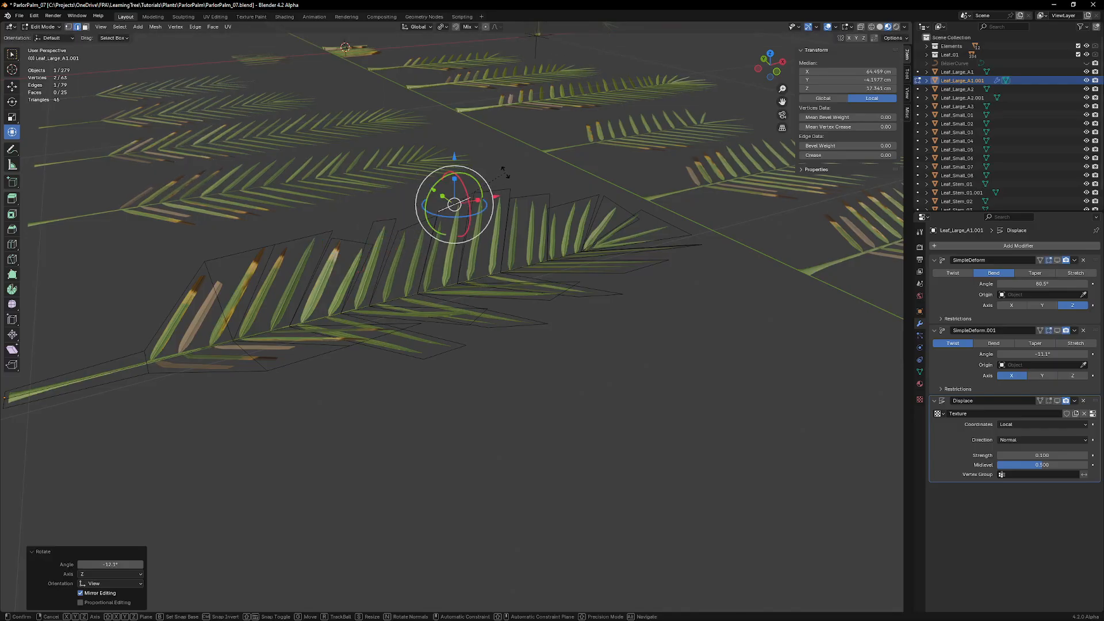
{"action": "left_click", "coordinate": [489, 189]}
{"action": "key", "text": "r"}
{"action": "left_click", "coordinate": [528, 196]}
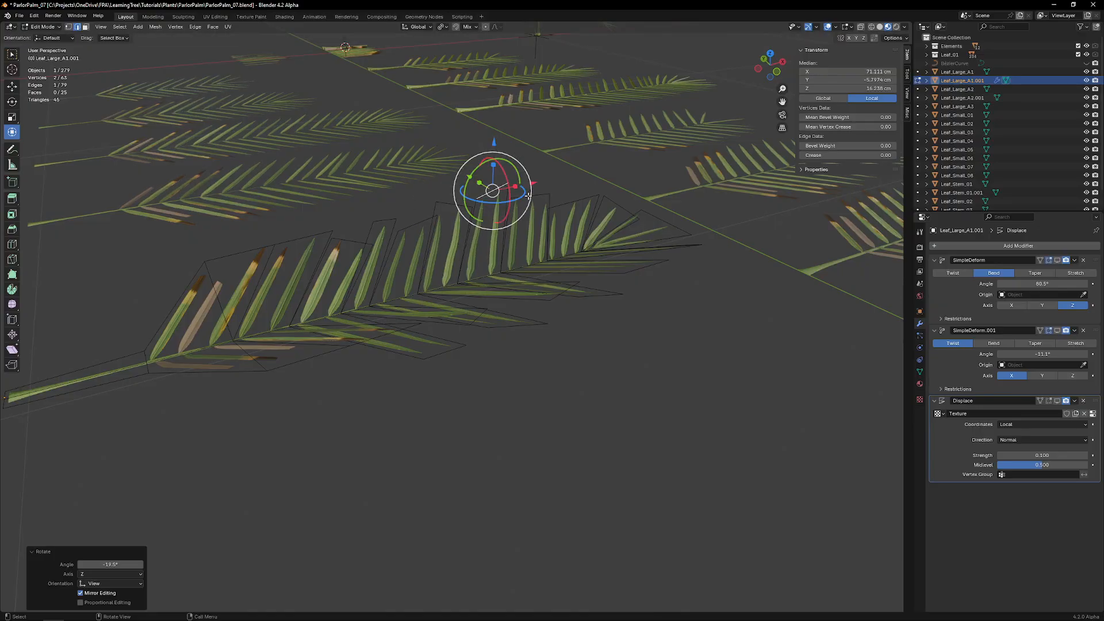
{"action": "left_click", "coordinate": [528, 196]}
{"action": "key", "text": "r"}
{"action": "left_click", "coordinate": [563, 185]}
Step: Examine the reshaped leaf in Object Mode alongside the other leaves and the assembled palm
{"action": "left_click", "coordinate": [573, 208]}
{"action": "middle_click_drag", "start_coordinate": [598, 220], "coordinate": [901, 379]}
{"action": "key", "text": "Tab"}
{"action": "left_click", "coordinate": [532, 287]}
{"action": "key", "text": "Tab"}
{"action": "key", "text": "Tab"}
{"action": "scroll", "coordinate": [585, 304], "scroll_direction": "down", "scroll_amount": 4}
{"action": "middle_click_drag", "start_coordinate": [440, 242], "coordinate": [567, 231]}
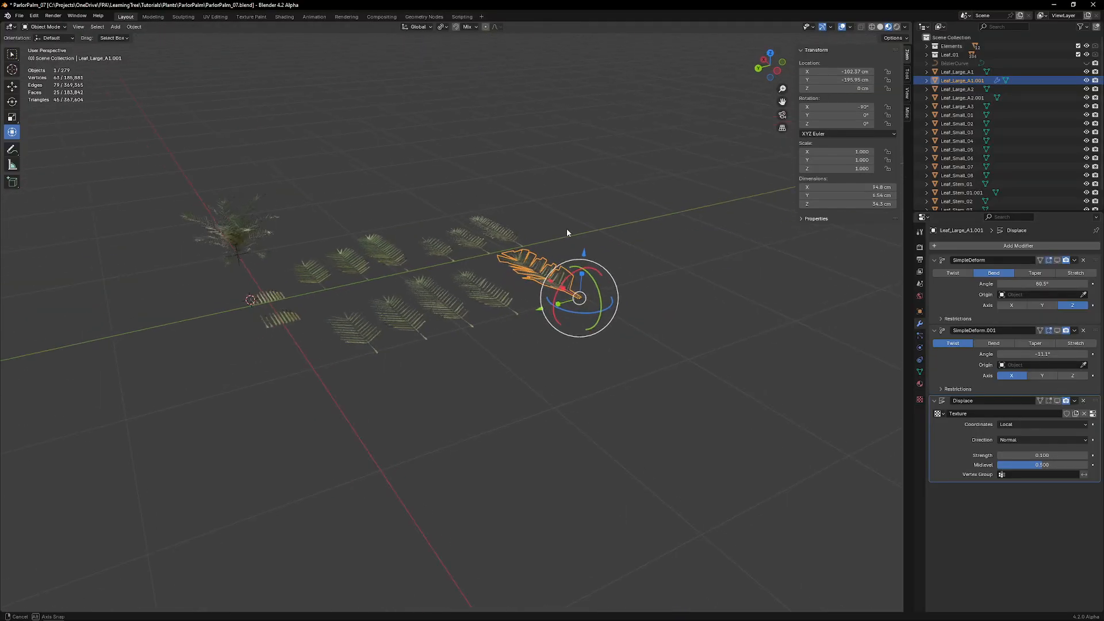
{"action": "middle_click_drag", "start_coordinate": [371, 233], "coordinate": [564, 244], "text": "shift"}
{"action": "scroll", "coordinate": [391, 188], "scroll_direction": "up", "scroll_amount": 7}
{"action": "middle_click_drag", "start_coordinate": [380, 180], "coordinate": [181, 230]}
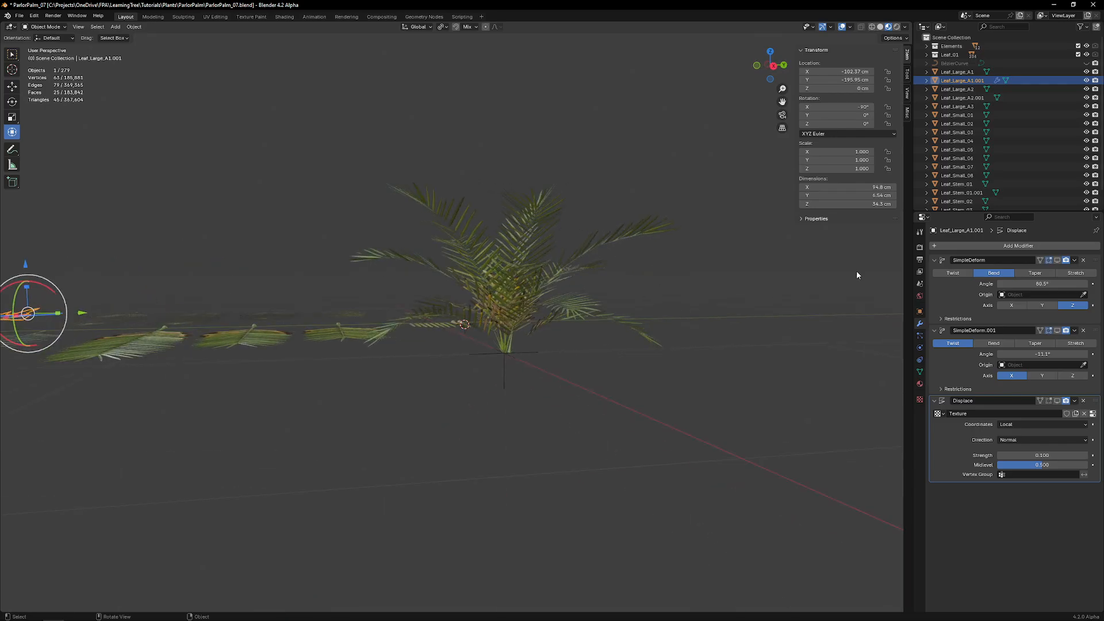
{"action": "scroll", "coordinate": [575, 348], "scroll_direction": "down", "scroll_amount": 5}
{"action": "middle_click_drag", "start_coordinate": [371, 286], "coordinate": [494, 291], "text": "shift"}
{"action": "scroll", "coordinate": [406, 302], "scroll_direction": "up", "scroll_amount": 5}
Step: Select the outer leaflet vertices along both long sides of the leaf card in Edit Mode, viewed from above
{"action": "key", "text": "Tab"}
{"action": "key", "text": "2"}
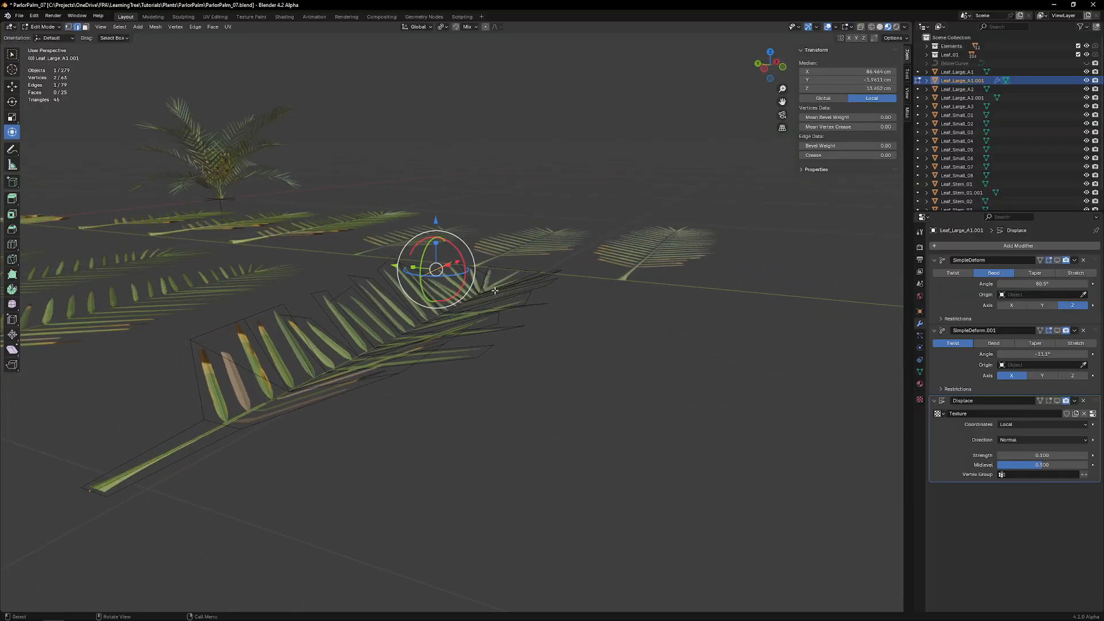
{"action": "middle_click_drag", "start_coordinate": [324, 291], "coordinate": [389, 283]}
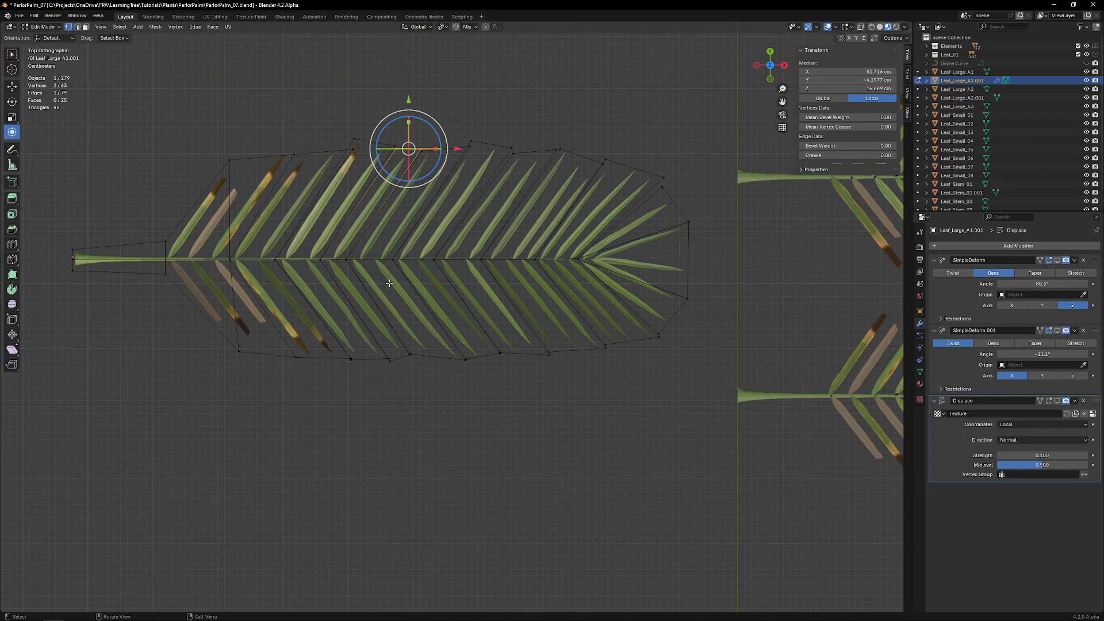
{"action": "left_click_drag", "start_coordinate": [685, 125], "coordinate": [315, 202]}
{"action": "left_click_drag", "start_coordinate": [260, 200], "coordinate": [261, 200]}
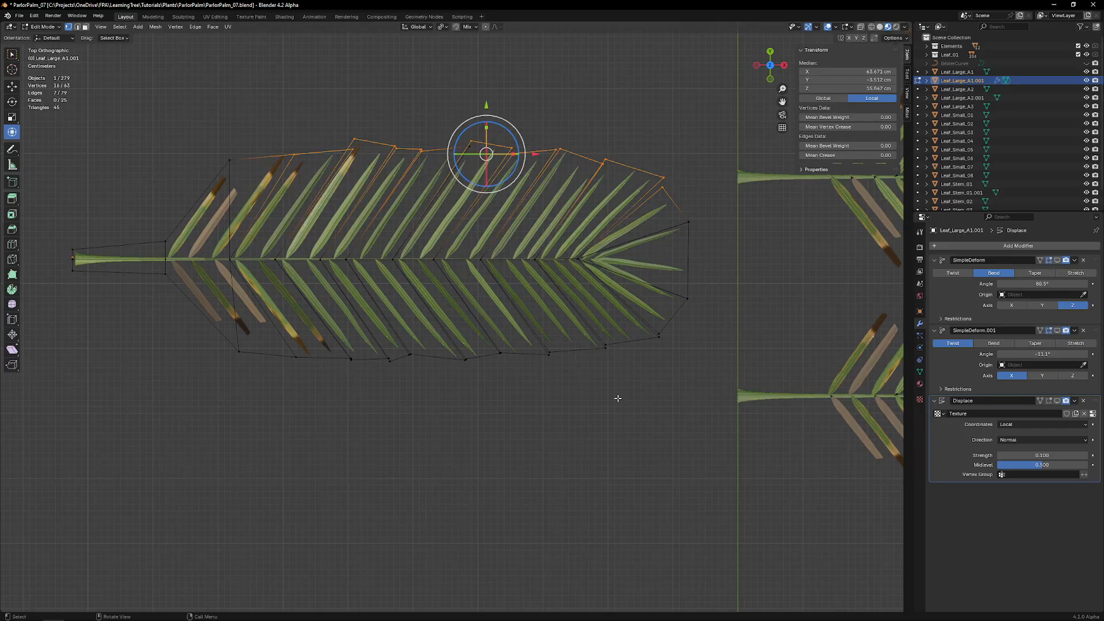
{"action": "left_click_drag", "start_coordinate": [679, 324], "coordinate": [230, 406]}
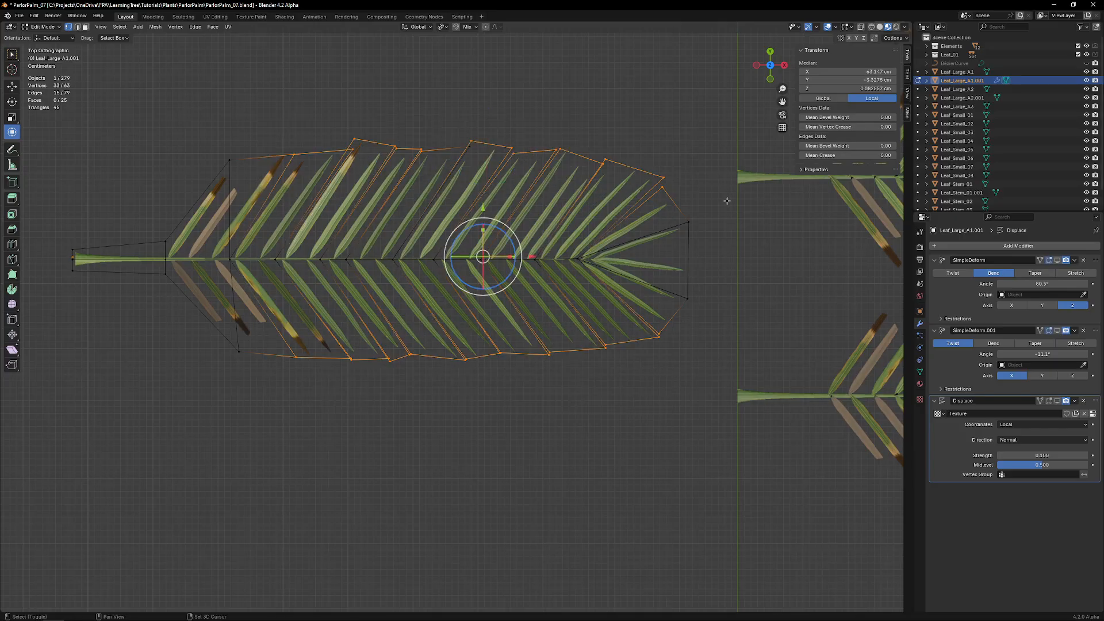
Step: Add the leaf's tip vertices and the remaining missed outer vertices to the selection
{"action": "left_click_drag", "start_coordinate": [714, 184], "coordinate": [633, 372]}
{"action": "middle_click_drag", "start_coordinate": [633, 368], "coordinate": [602, 283]}
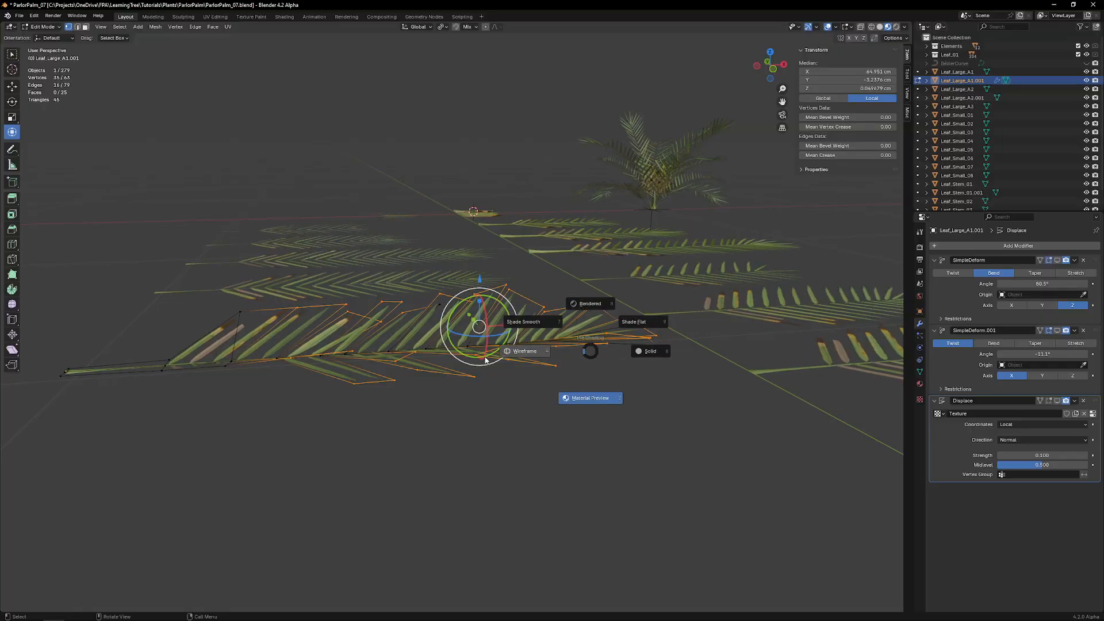
{"action": "left_click", "coordinate": [485, 360]}
{"action": "middle_click_drag", "start_coordinate": [485, 360], "coordinate": [484, 346]}
{"action": "left_click_drag", "start_coordinate": [643, 167], "coordinate": [353, 219], "text": "shift"}
{"action": "left_click_drag", "start_coordinate": [653, 358], "coordinate": [652, 359], "text": "shift"}
{"action": "middle_click_drag", "start_coordinate": [613, 377], "coordinate": [565, 288]}
Step: Stretch the selected outer vertices along the global Z axis to exaggerate the leaflet height differences, and return to Object Mode
{"action": "key", "text": "z"}
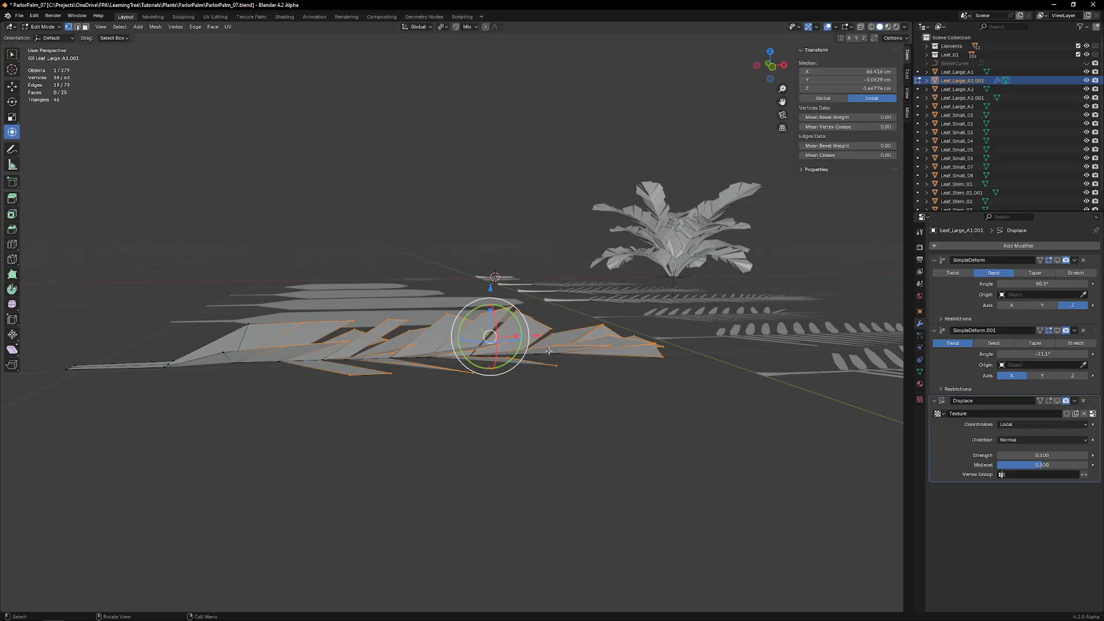
{"action": "key", "text": "z"}
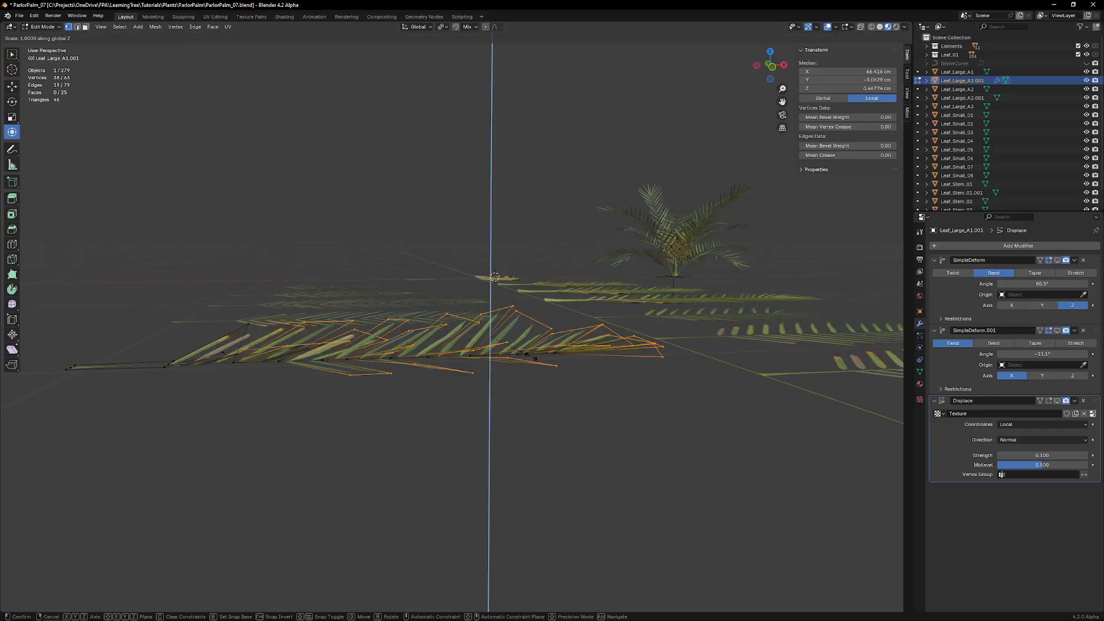
{"action": "key", "text": "Return"}
{"action": "key", "text": "Tab"}
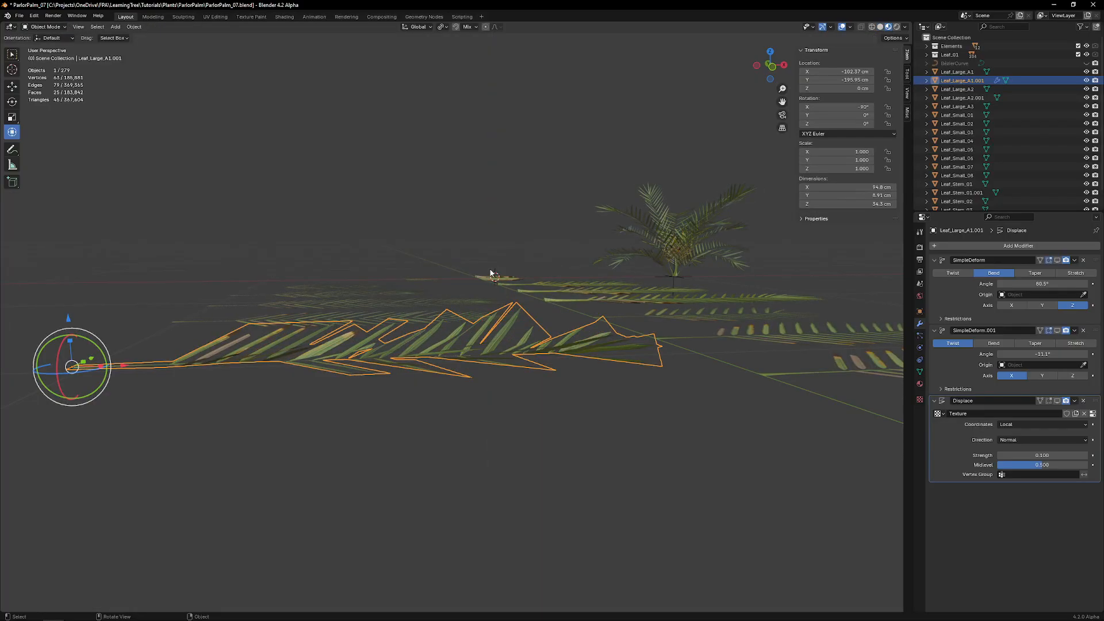
Step: Examine the effect of the stretched leaflets on the assembled palm from several sides, and reselect the edited leaf card
{"action": "mouse_move", "coordinate": [491, 271]}
{"action": "middle_mouse_down"}
{"action": "mouse_move", "coordinate": [530, 268]}
{"action": "mouse_move", "coordinate": [486, 273]}
{"action": "middle_mouse_up"}
{"action": "middle_click_drag", "start_coordinate": [431, 322], "coordinate": [485, 171]}
{"action": "middle_click", "coordinate": [470, 85], "text": "alt"}
{"action": "scroll", "coordinate": [485, 212], "scroll_direction": "up", "scroll_amount": 4}
{"action": "left_click", "coordinate": [529, 267]}
{"action": "middle_click_drag", "start_coordinate": [529, 267], "coordinate": [550, 353]}
{"action": "left_click", "coordinate": [710, 260]}
{"action": "middle_click_drag", "start_coordinate": [710, 261], "coordinate": [446, 262]}
{"action": "middle_click", "coordinate": [725, 298], "text": "alt"}
{"action": "left_click", "coordinate": [457, 328]}
{"action": "key", "text": "Tab"}
{"action": "key", "text": "Tab"}
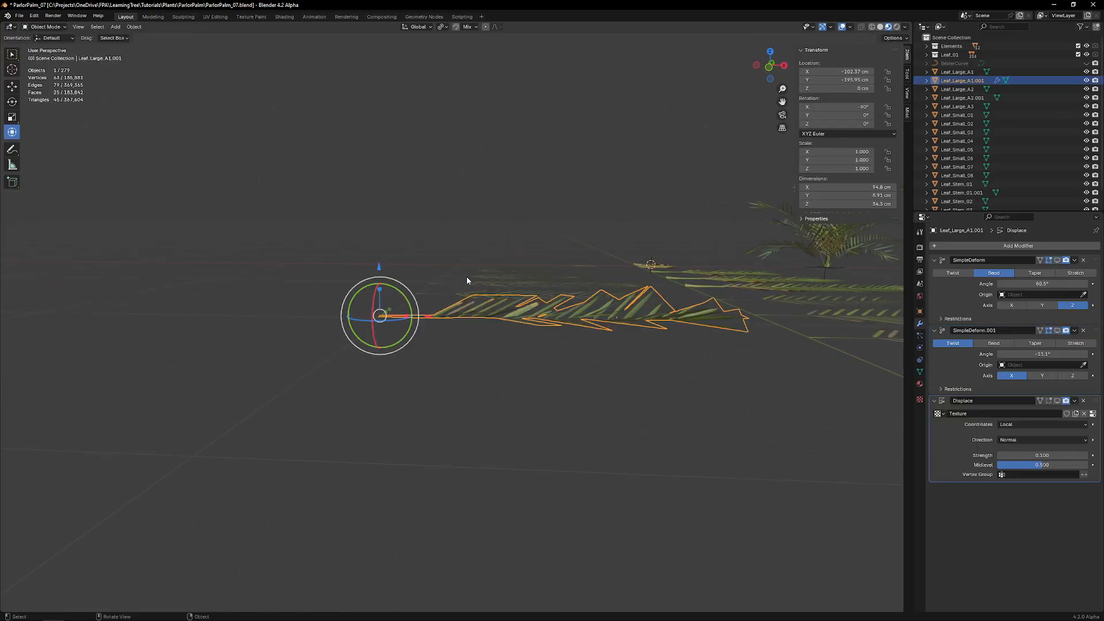
Step: Lower the leaf's selected outer edges by about 0.72 cm and scale them by 2 along the global Z axis
{"action": "key", "text": "Tab"}
{"action": "middle_click_drag", "start_coordinate": [557, 338], "coordinate": [474, 337], "text": "shift"}
{"action": "scroll", "coordinate": [475, 337], "scroll_direction": "up", "scroll_amount": 3}
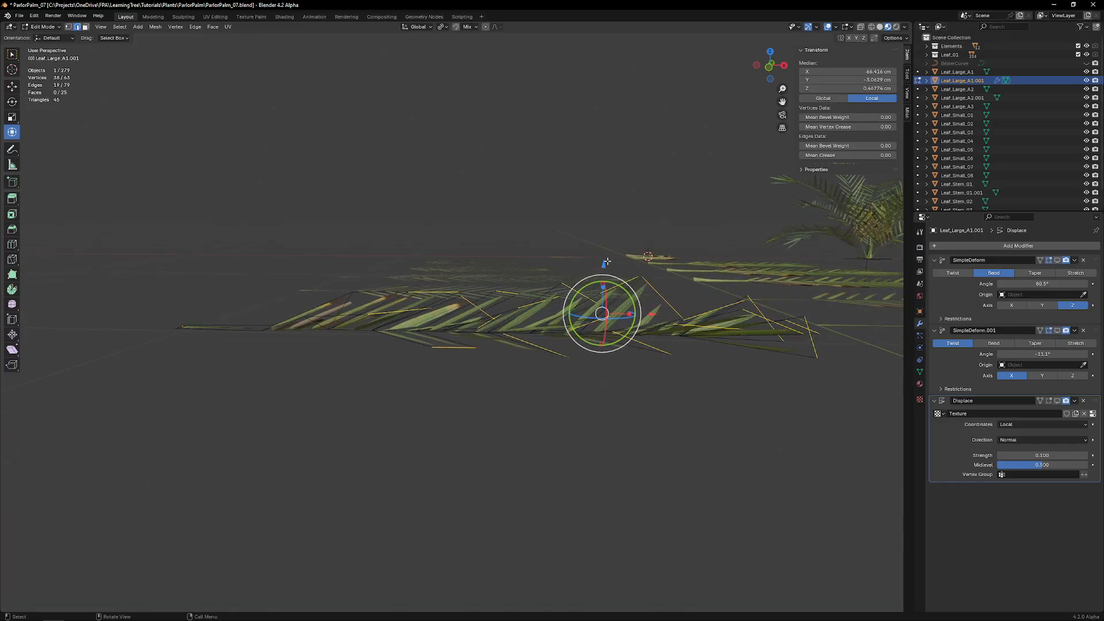
{"action": "left_click_drag", "start_coordinate": [604, 265], "coordinate": [604, 270]}
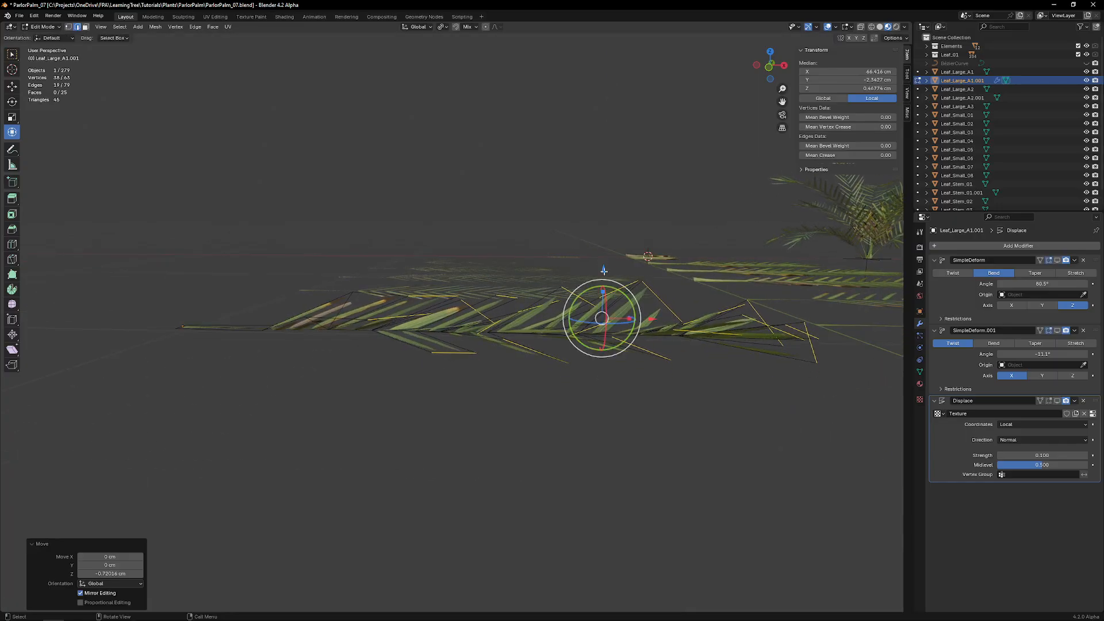
{"action": "type", "text": "2"}
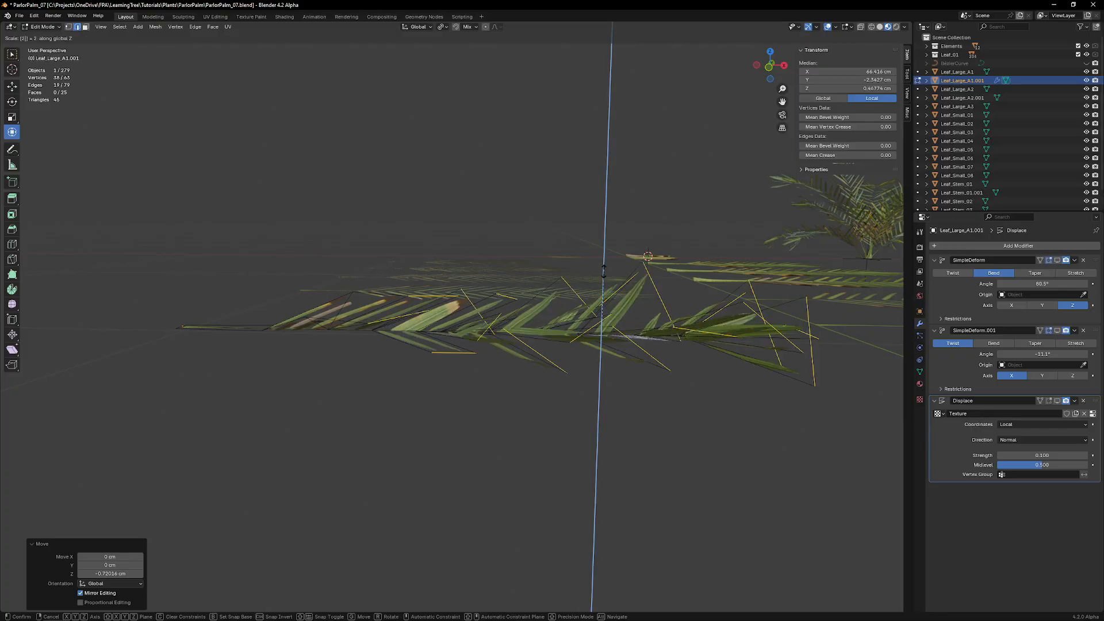
{"action": "middle_click_drag", "start_coordinate": [603, 270], "coordinate": [575, 270]}
{"action": "key", "text": "Tab"}
Step: Examine the more strongly stretched leaflets on the assembled palm and on the leaf card up close
{"action": "scroll", "coordinate": [591, 253], "scroll_direction": "down", "scroll_amount": 5}
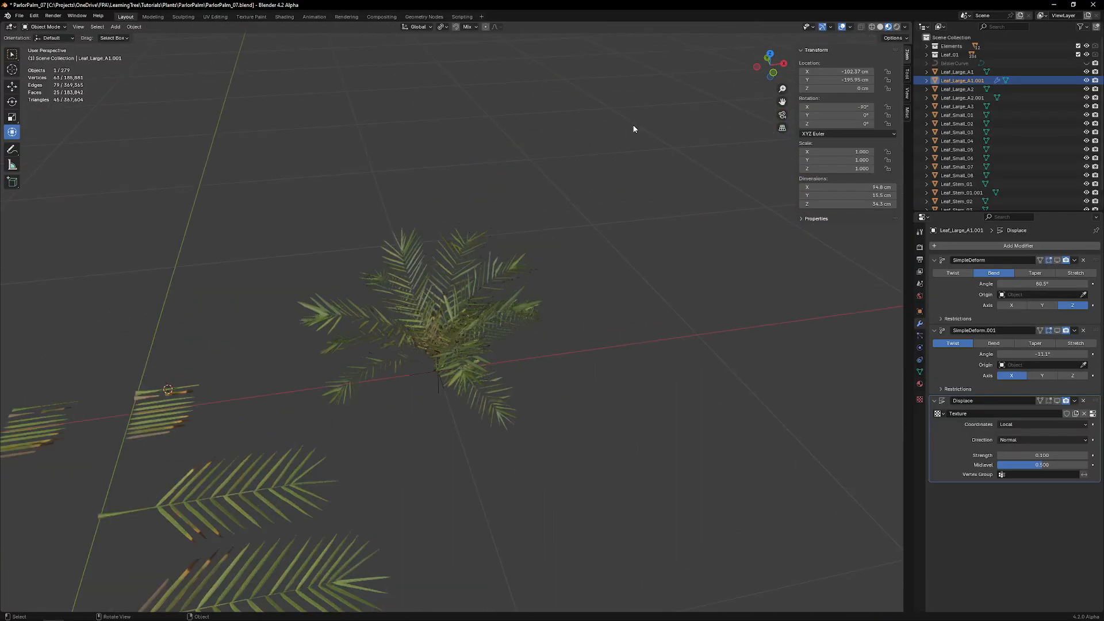
{"action": "scroll", "coordinate": [434, 265], "scroll_direction": "up", "scroll_amount": 3}
{"action": "middle_click_drag", "start_coordinate": [434, 265], "coordinate": [537, 274]}
{"action": "scroll", "coordinate": [575, 393], "scroll_direction": "down", "scroll_amount": 4}
{"action": "scroll", "coordinate": [535, 276], "scroll_direction": "down", "scroll_amount": 3}
{"action": "middle_click_drag", "start_coordinate": [450, 423], "coordinate": [426, 344], "text": "shift"}
{"action": "middle_click_drag", "start_coordinate": [533, 397], "coordinate": [498, 389]}
{"action": "scroll", "coordinate": [554, 305], "scroll_direction": "up", "scroll_amount": 5}
{"action": "middle_click_drag", "start_coordinate": [556, 314], "coordinate": [608, 343]}
{"action": "middle_click_drag", "start_coordinate": [661, 247], "coordinate": [500, 206], "text": "shift"}
Step: Try to connect an outer leaflet vertex in the middle of the leaf to the midrib vertex below it
{"action": "key", "text": "Tab"}
{"action": "scroll", "coordinate": [496, 254], "scroll_direction": "up", "scroll_amount": 1}
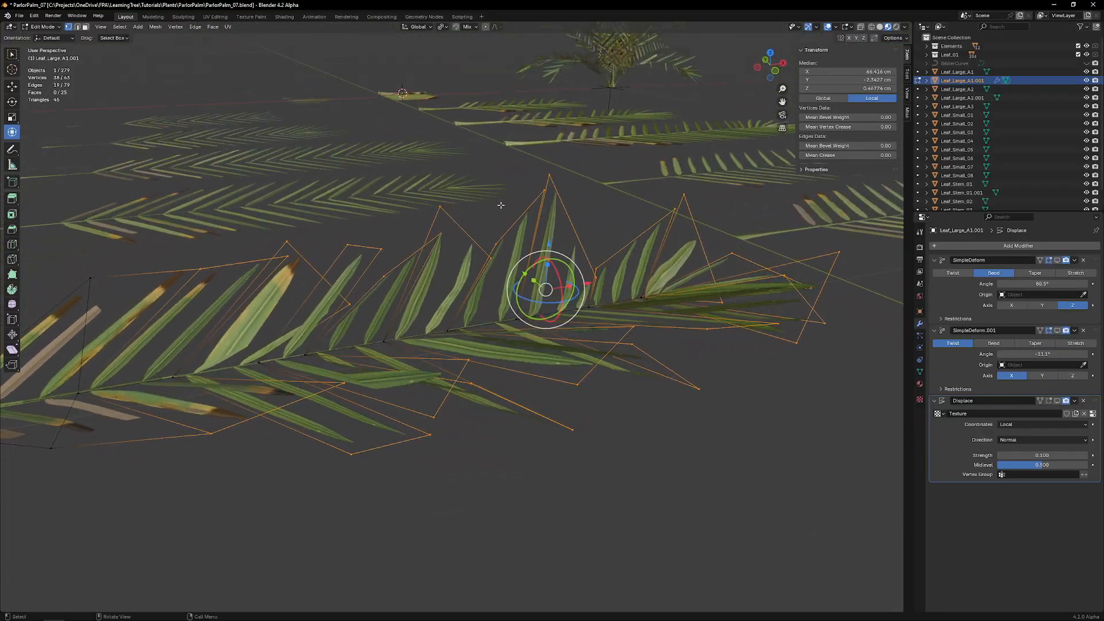
{"action": "left_click", "coordinate": [449, 216]}
{"action": "left_click", "coordinate": [442, 332], "text": "shift"}
{"action": "middle_click_drag", "start_coordinate": [443, 332], "coordinate": [481, 334]}
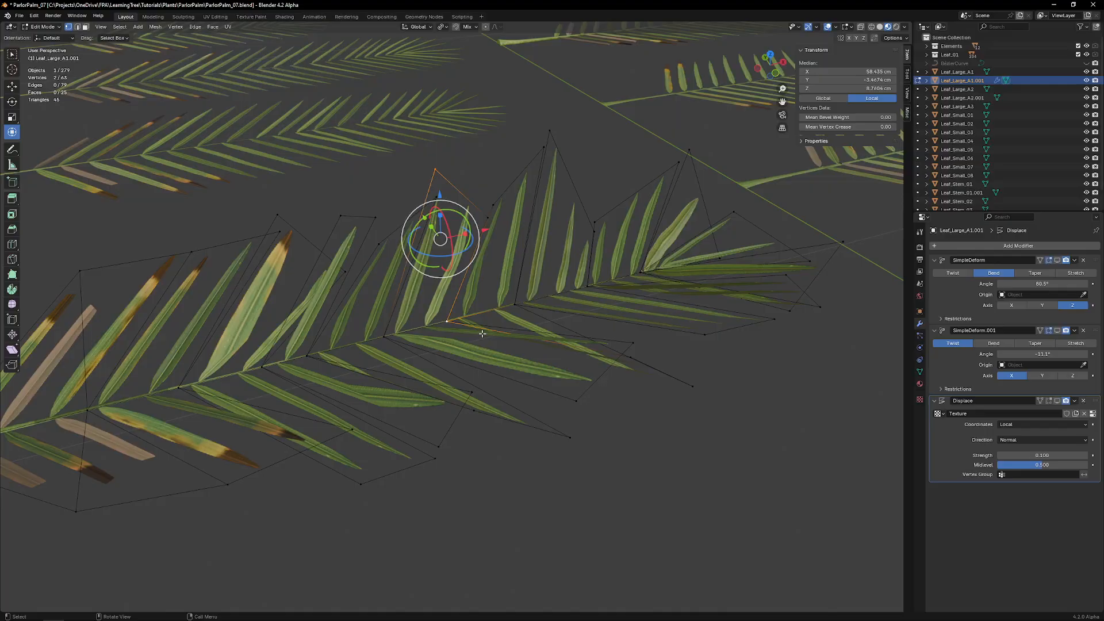
{"action": "left_click", "coordinate": [589, 287]}
{"action": "scroll", "coordinate": [589, 288], "scroll_direction": "down", "scroll_amount": 4}
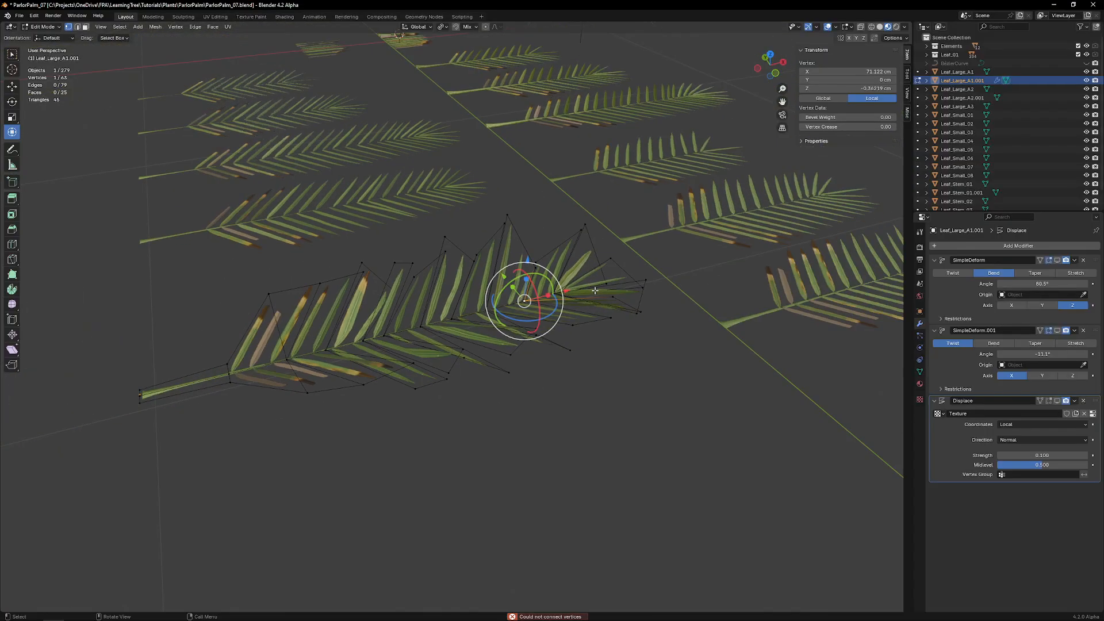
{"action": "middle_click_drag", "start_coordinate": [589, 288], "coordinate": [548, 345]}
Step: Select all vertices of the leaf card in wireframe view and merge them by distance
{"action": "key", "text": "shift+z"}
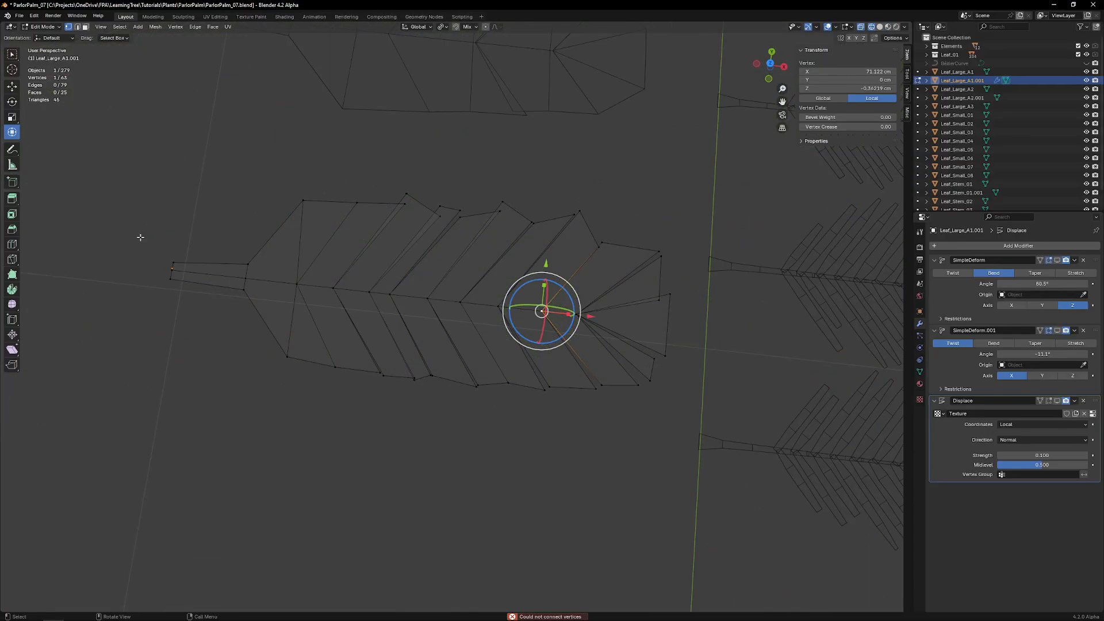
{"action": "left_click_drag", "start_coordinate": [120, 212], "coordinate": [696, 428]}
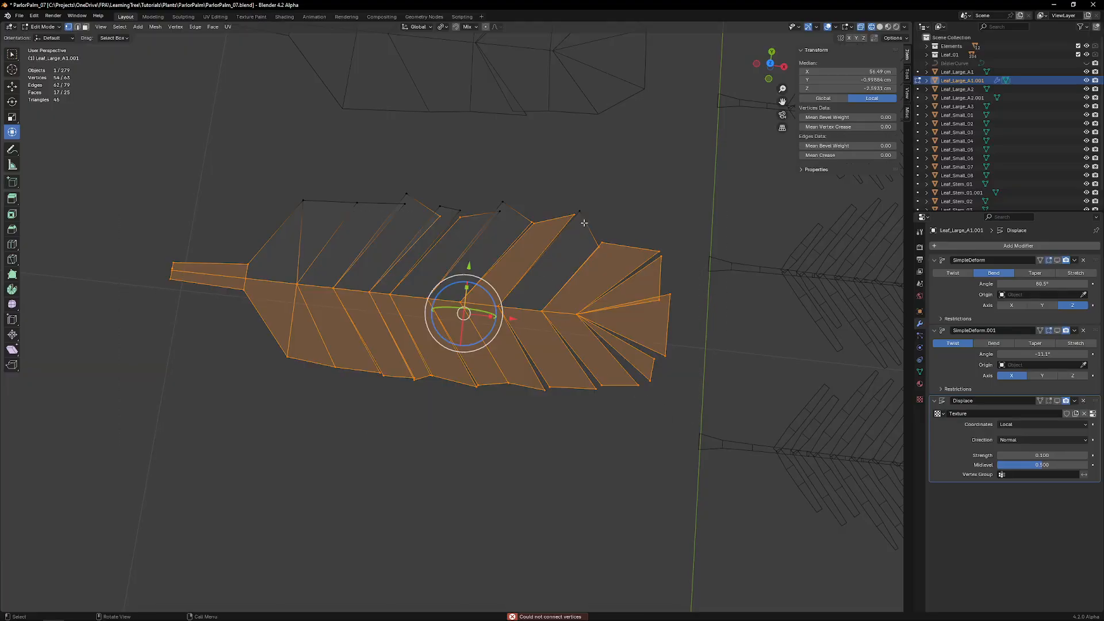
{"action": "left_click_drag", "start_coordinate": [665, 192], "coordinate": [232, 384], "text": "shift"}
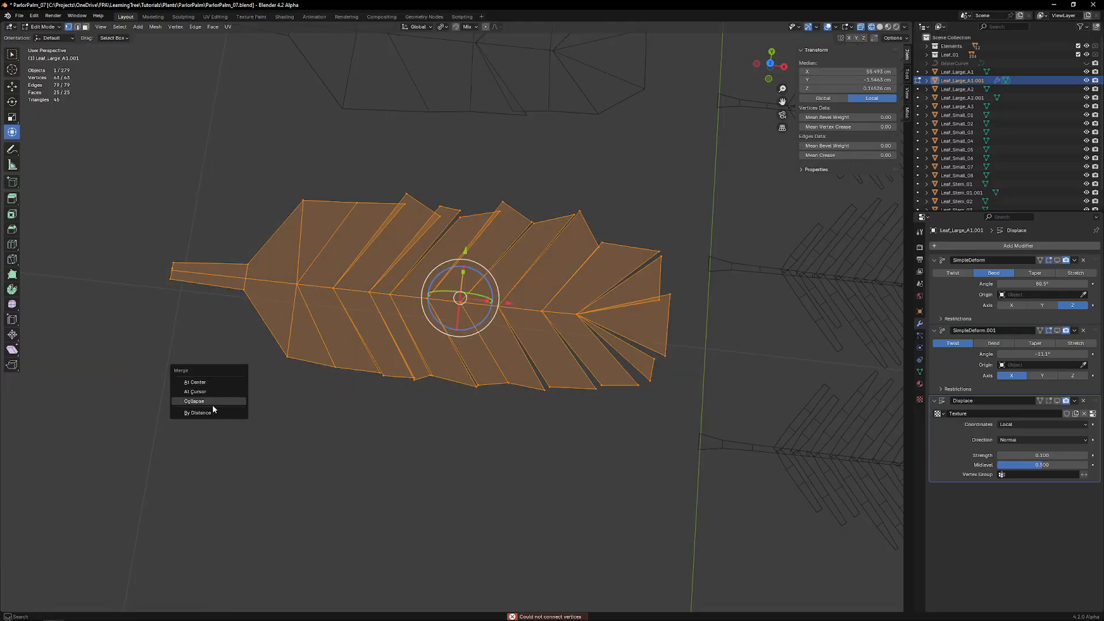
{"action": "left_click", "coordinate": [198, 412]}
{"action": "mouse_move", "coordinate": [403, 345]}
{"action": "middle_mouse_down"}
{"action": "mouse_move", "coordinate": [440, 330]}
{"action": "mouse_move", "coordinate": [388, 253]}
{"action": "mouse_move", "coordinate": [413, 288]}
{"action": "middle_mouse_up"}
{"action": "key", "text": "shift+z"}
Step: Connect outer leaflet vertices to the matching midrib vertices with new edges, from the leaf's middle toward its tip
{"action": "scroll", "coordinate": [422, 301], "scroll_direction": "up", "scroll_amount": 3}
{"action": "left_click", "coordinate": [411, 363]}
{"action": "middle_click_drag", "start_coordinate": [476, 249], "coordinate": [473, 219]}
{"action": "left_click", "coordinate": [475, 217]}
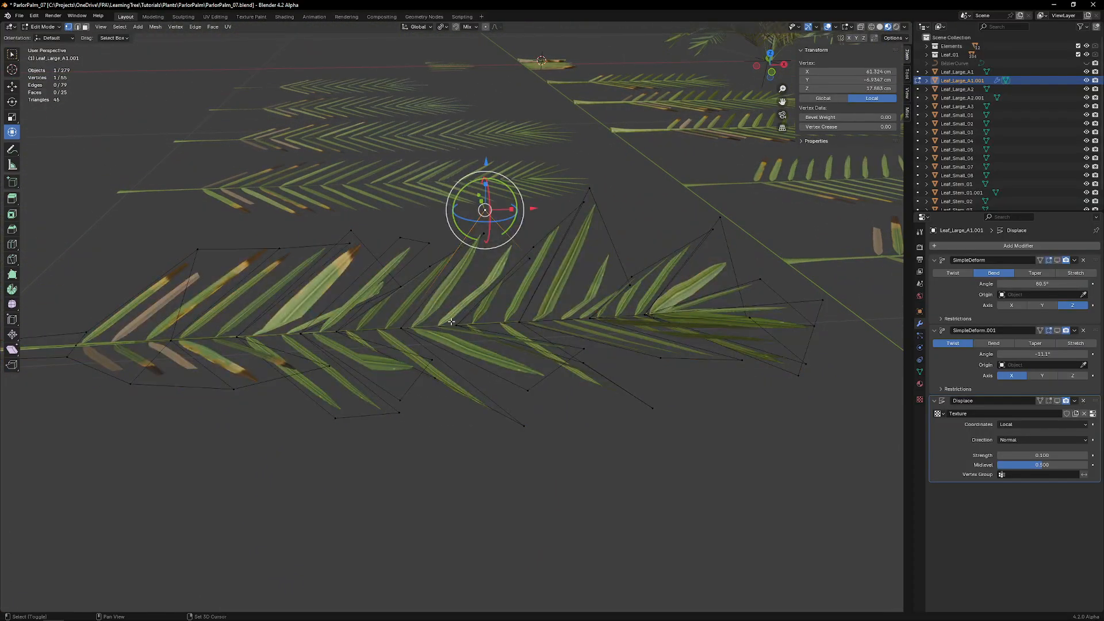
{"action": "middle_click_drag", "start_coordinate": [458, 321], "coordinate": [533, 283]}
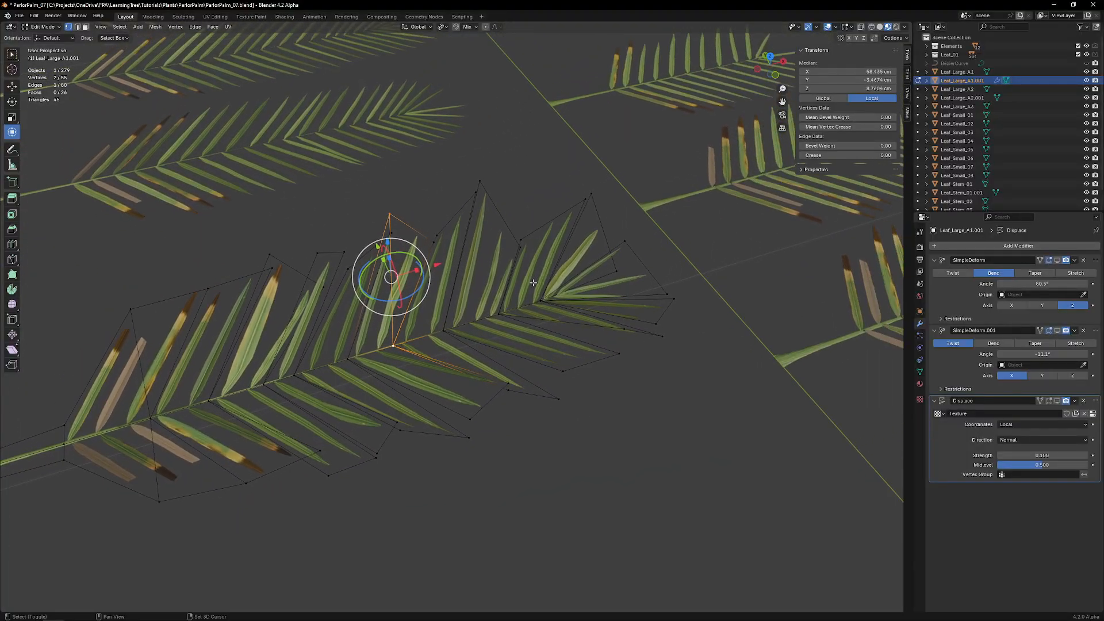
{"action": "left_click", "coordinate": [524, 244]}
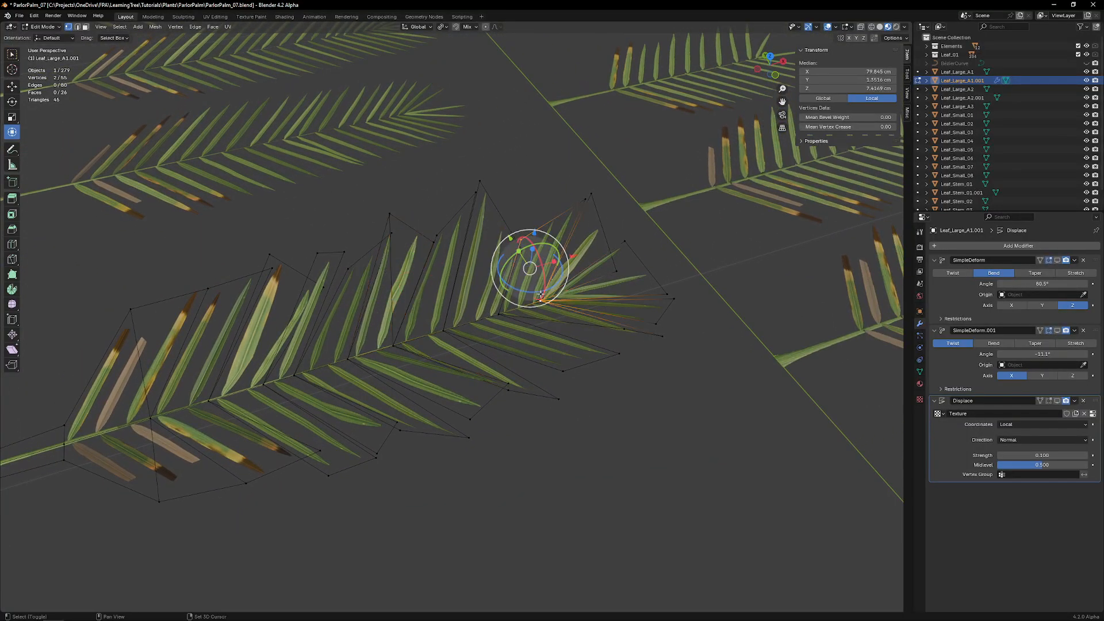
{"action": "middle_click_drag", "start_coordinate": [542, 290], "coordinate": [514, 315]}
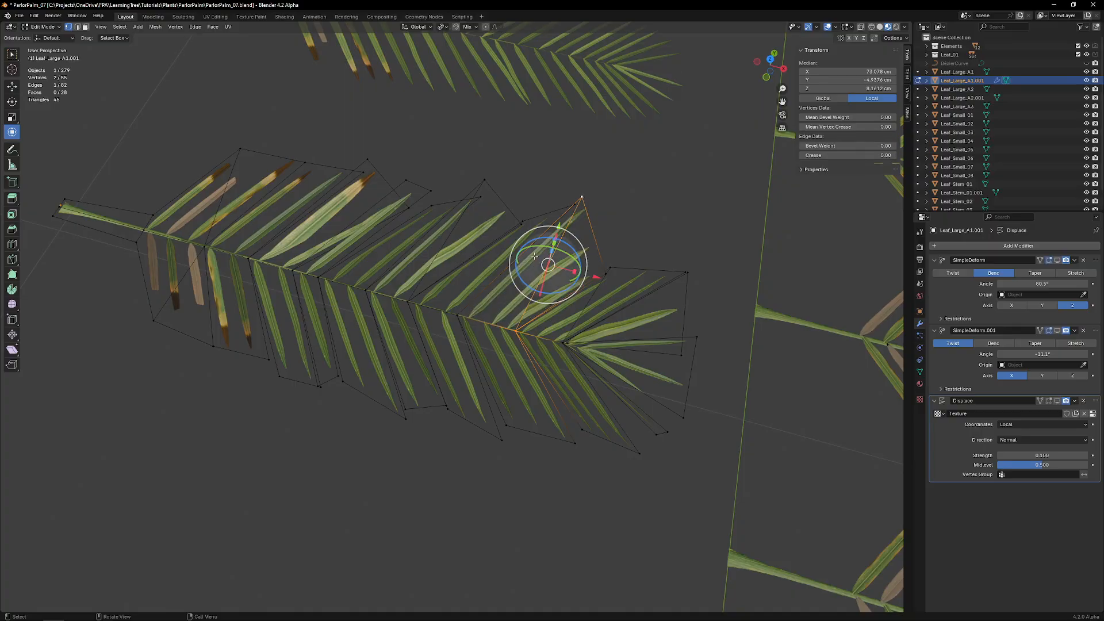
{"action": "middle_click_drag", "start_coordinate": [535, 256], "coordinate": [619, 288]}
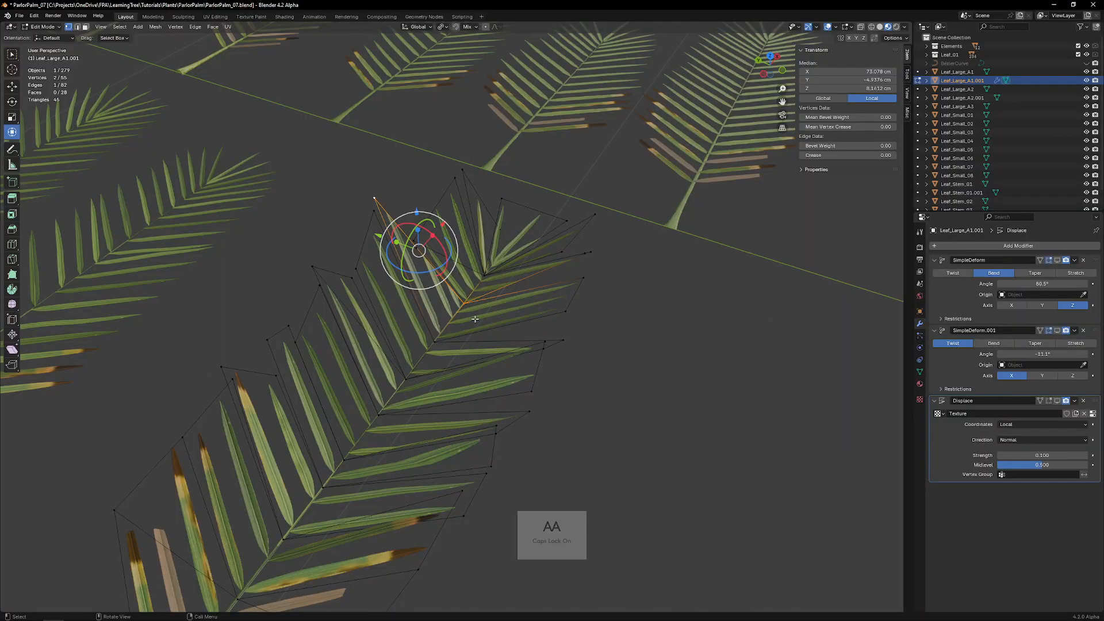
Step: Examine the leaf card with its connected edges in Object Mode and its copies on the assembled palm
{"action": "scroll", "coordinate": [482, 368], "scroll_direction": "down", "scroll_amount": 2}
{"action": "middle_click_drag", "start_coordinate": [488, 387], "coordinate": [536, 214]}
{"action": "key", "text": "Tab"}
{"action": "scroll", "coordinate": [397, 339], "scroll_direction": "down", "scroll_amount": 4}
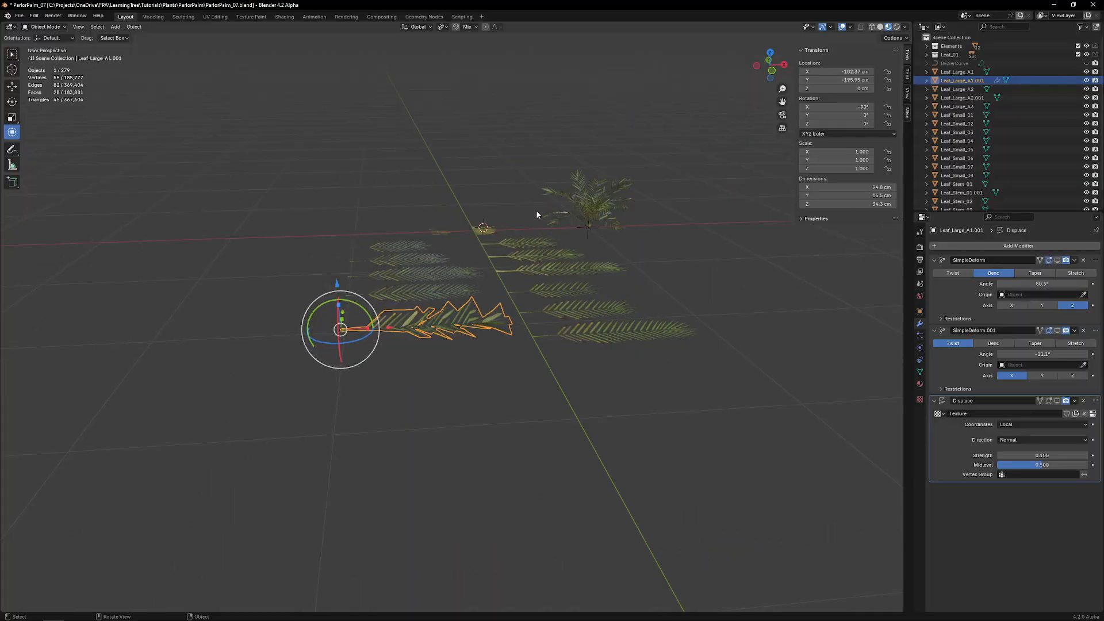
{"action": "left_click", "coordinate": [616, 190]}
{"action": "middle_click_drag", "start_coordinate": [707, 115], "coordinate": [590, 224], "text": "shift"}
{"action": "scroll", "coordinate": [590, 225], "scroll_direction": "up", "scroll_amount": 6}
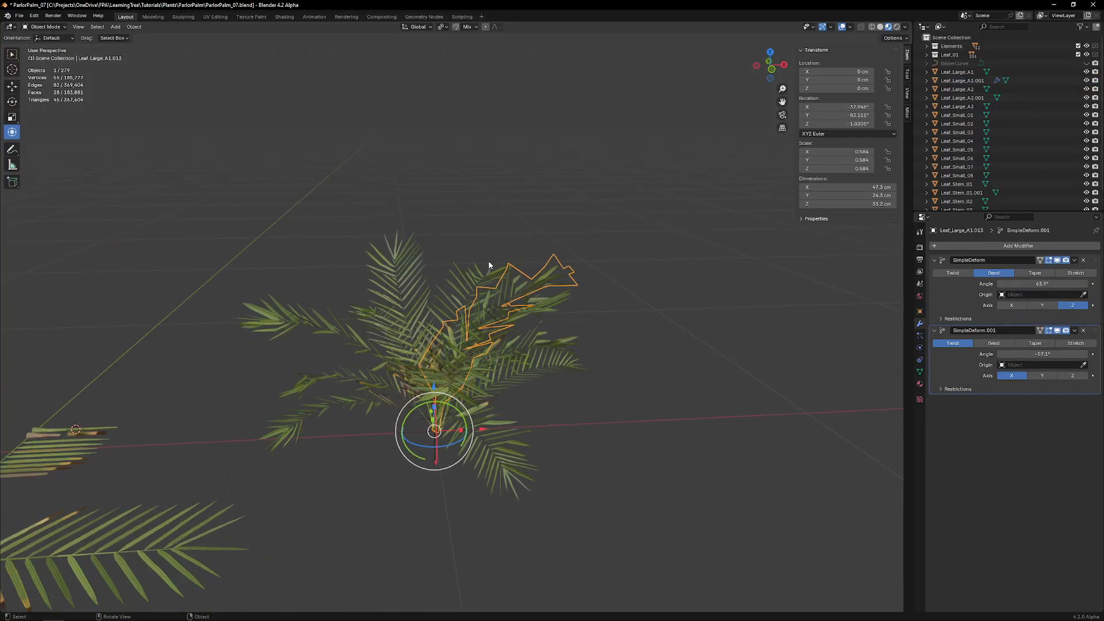
{"action": "middle_click_drag", "start_coordinate": [450, 255], "coordinate": [395, 381]}
Step: Undo the vertex connections, the merge by distance, and the last lowering and doubling of the leaf's outer edges
{"action": "left_click", "coordinate": [397, 379]}
{"action": "key", "text": "Tab"}
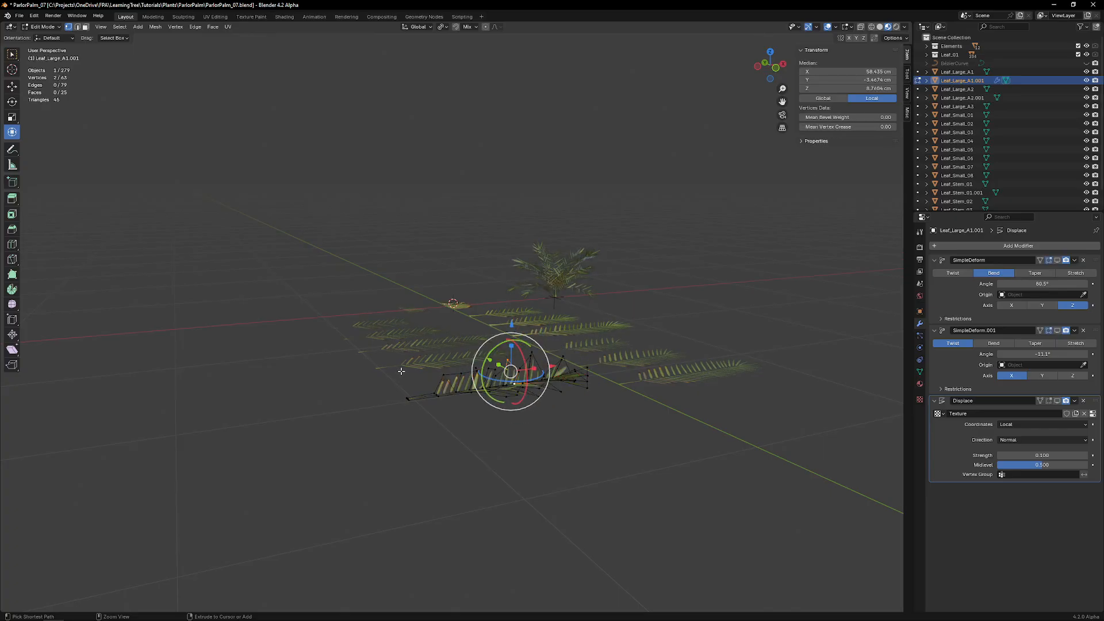
{"action": "key", "text": "2"}
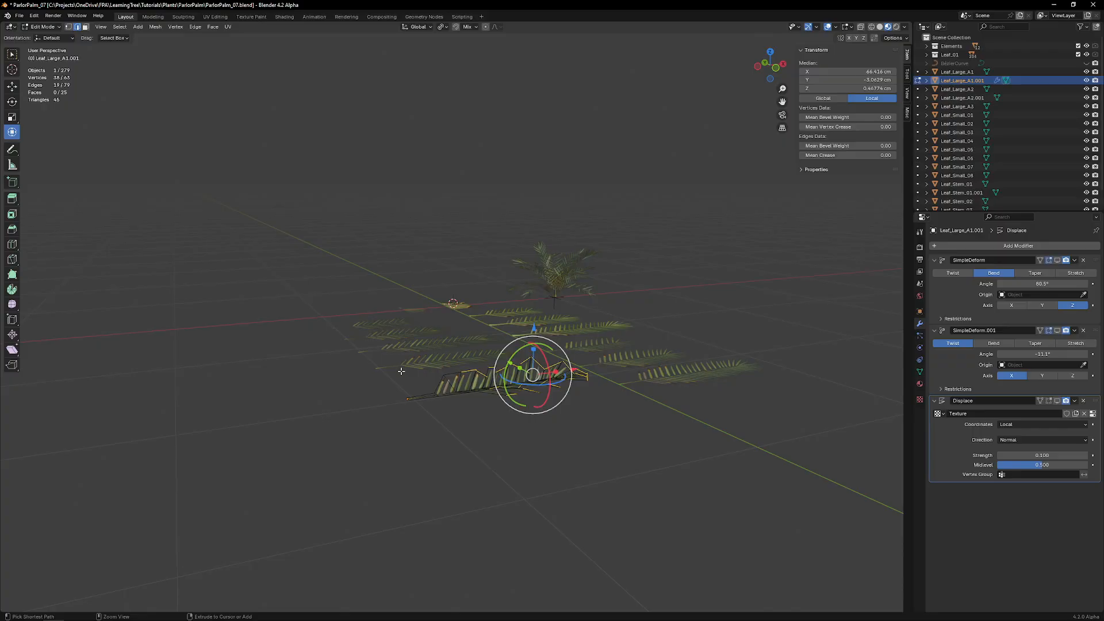
Step: Raise the leaf's selected outer edges by about 2.59 cm and scale them by about 1.2 along the global Z axis
{"action": "middle_click_drag", "start_coordinate": [485, 406], "coordinate": [466, 396]}
{"action": "scroll", "coordinate": [467, 393], "scroll_direction": "up", "scroll_amount": 3}
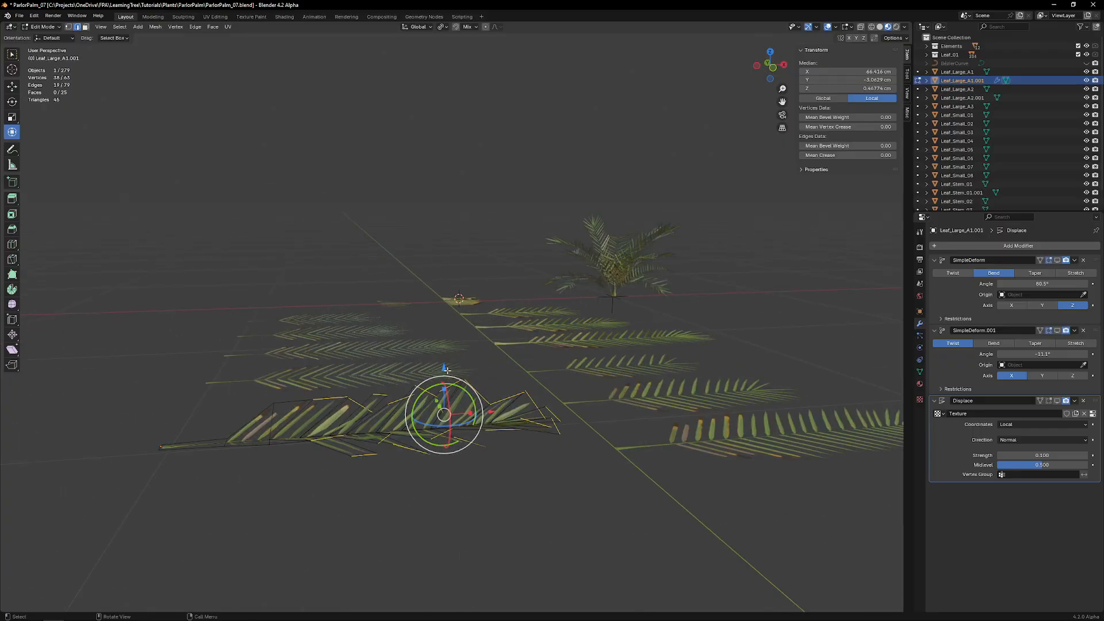
{"action": "left_click_drag", "start_coordinate": [446, 370], "coordinate": [445, 361]}
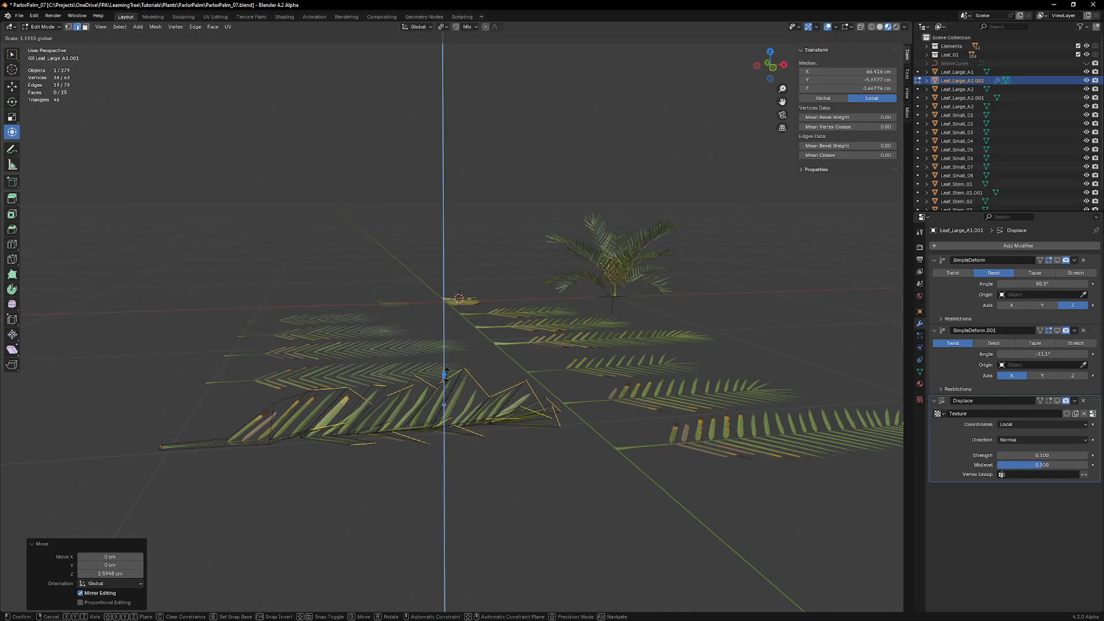
{"action": "key", "text": "Tab"}
Step: Examine the assembled palm with the adjusted leaves from several sides and select its parent empty
{"action": "middle_click_drag", "start_coordinate": [626, 266], "coordinate": [510, 287]}
{"action": "left_click", "coordinate": [567, 248]}
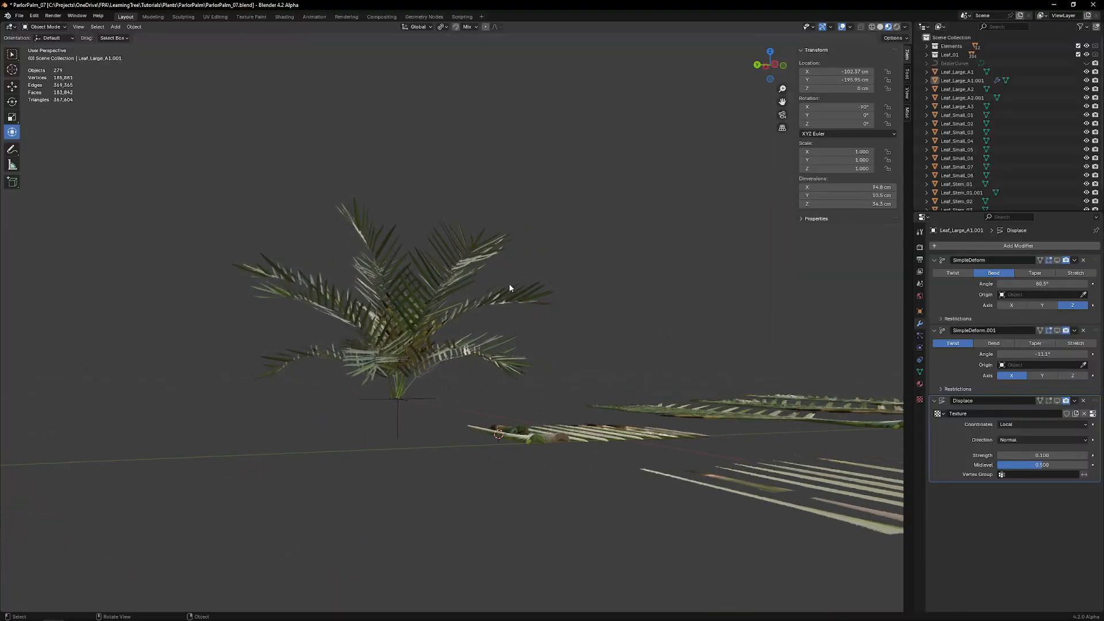
{"action": "left_click", "coordinate": [423, 394]}
{"action": "middle_click_drag", "start_coordinate": [424, 394], "coordinate": [429, 315]}
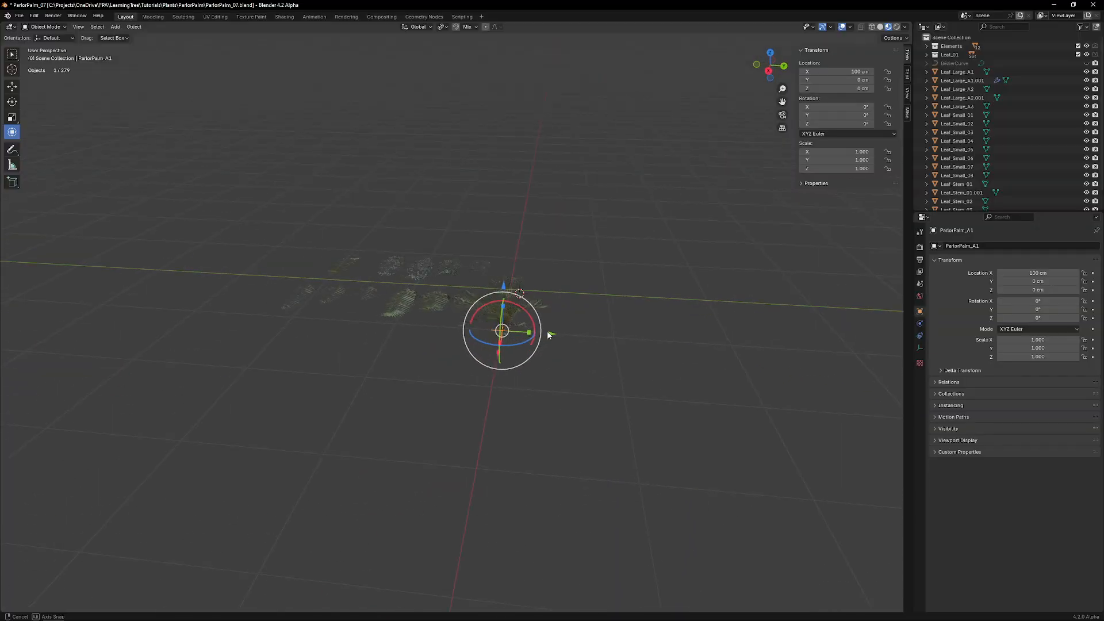
{"action": "middle_click_drag", "start_coordinate": [548, 335], "coordinate": [596, 361]}
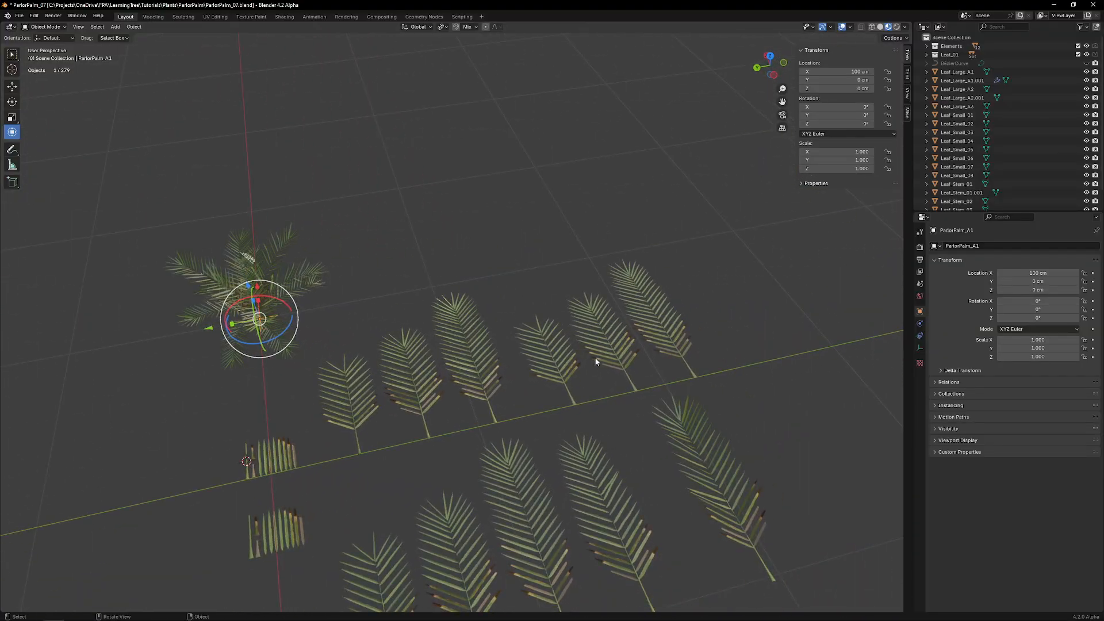
Step: Examine the rows of flat leaf cards beside the palm and select the large reshaped leaf card
{"action": "left_click", "coordinate": [596, 361]}
{"action": "middle_click_drag", "start_coordinate": [665, 380], "coordinate": [427, 342], "text": "shift"}
{"action": "scroll", "coordinate": [460, 354], "scroll_direction": "up", "scroll_amount": 3}
{"action": "middle_click_drag", "start_coordinate": [483, 374], "coordinate": [458, 363]}
{"action": "middle_click_drag", "start_coordinate": [147, 306], "coordinate": [482, 369], "text": "shift"}
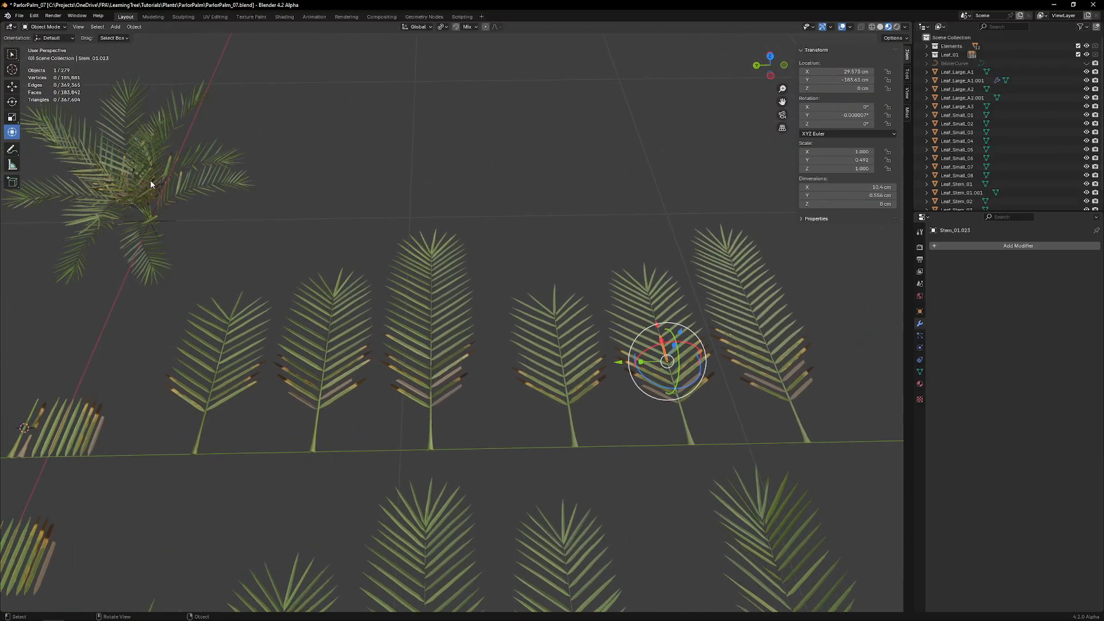
{"action": "left_click", "coordinate": [150, 180]}
{"action": "scroll", "coordinate": [204, 240], "scroll_direction": "down", "scroll_amount": 3}
{"action": "middle_click_drag", "start_coordinate": [203, 240], "coordinate": [548, 331]}
{"action": "left_click", "coordinate": [535, 452]}
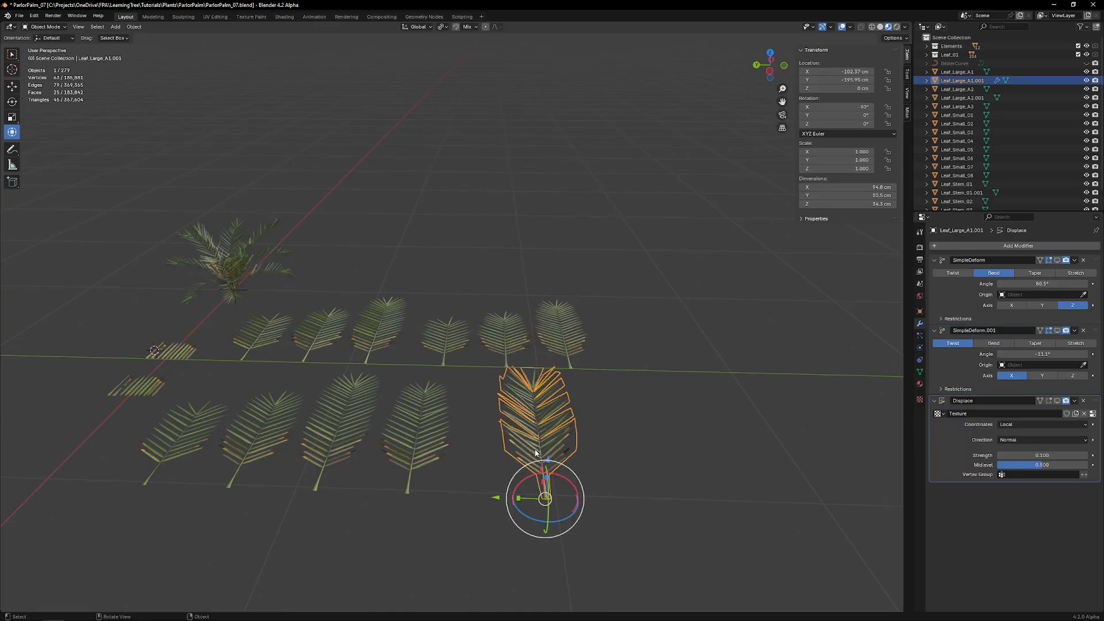
Step: Duplicate the leaflets, stem and base of the tall unjoined leaf about 83 cm along the negative Y axis
{"action": "left_click", "coordinate": [553, 342]}
{"action": "scroll", "coordinate": [598, 355], "scroll_direction": "up", "scroll_amount": 4}
{"action": "middle_click_drag", "start_coordinate": [759, 378], "coordinate": [569, 360], "text": "shift"}
{"action": "scroll", "coordinate": [522, 375], "scroll_direction": "up", "scroll_amount": 5}
{"action": "mouse_move", "coordinate": [548, 301]}
{"action": "middle_mouse_down"}
{"action": "mouse_move", "coordinate": [577, 374]}
{"action": "mouse_move", "coordinate": [581, 320]}
{"action": "mouse_move", "coordinate": [556, 295]}
{"action": "middle_mouse_up"}
{"action": "left_click_drag", "start_coordinate": [572, 201], "coordinate": [285, 440]}
{"action": "middle_click_drag", "start_coordinate": [399, 397], "coordinate": [305, 401], "text": "shift"}
{"action": "left_click_drag", "start_coordinate": [500, 162], "coordinate": [369, 451]}
{"action": "key", "text": "shift+d"}
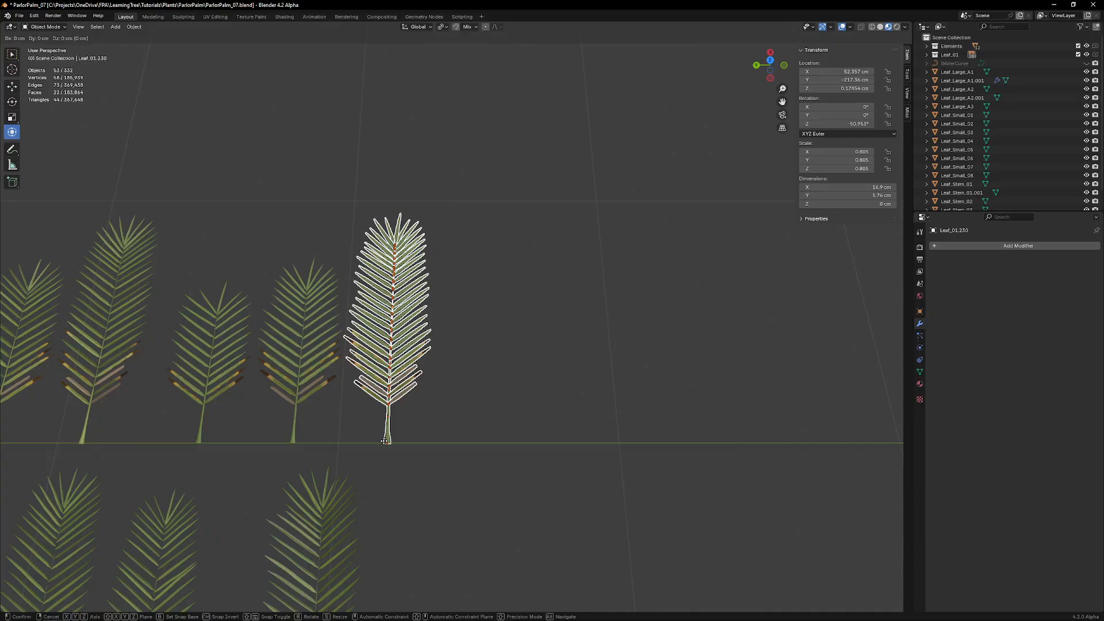
{"action": "key", "text": "y"}
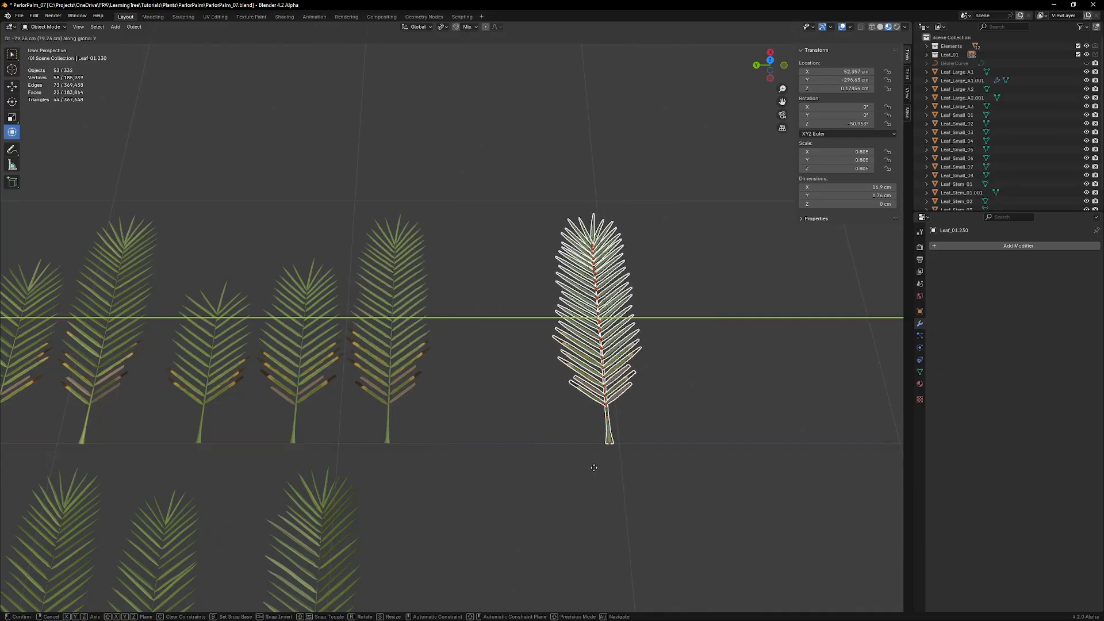
{"action": "left_click", "coordinate": [601, 470]}
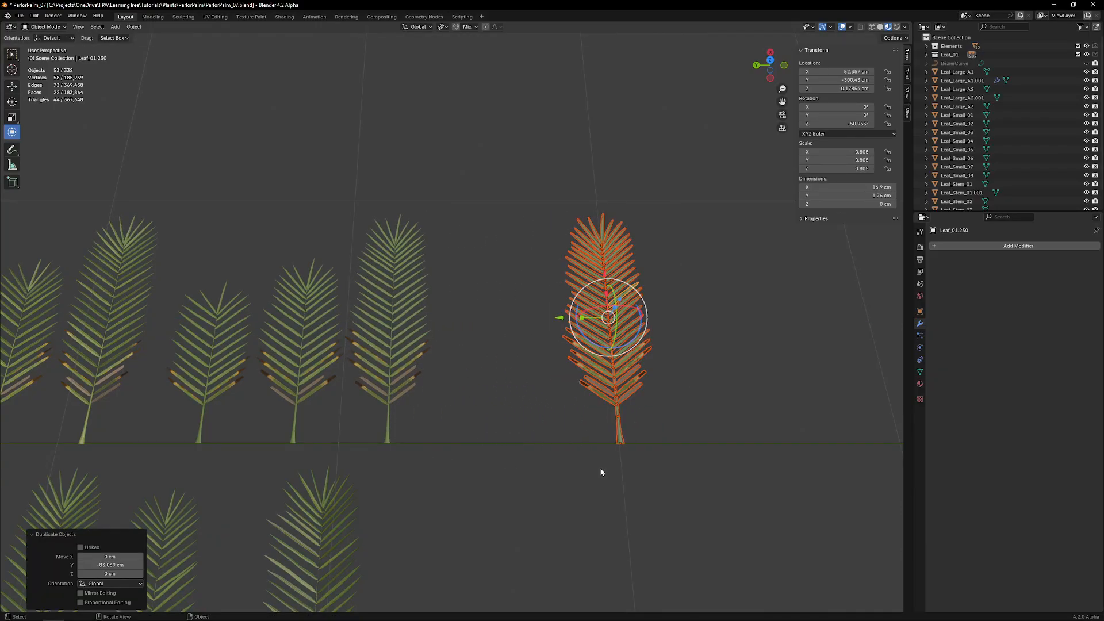
Step: Rotate a lower brown-tipped leaflet on the duplicated leaf upward by about 5° in the view
{"action": "scroll", "coordinate": [615, 382], "scroll_direction": "up", "scroll_amount": 4}
{"action": "middle_click_drag", "start_coordinate": [601, 403], "coordinate": [538, 367], "text": "shift"}
{"action": "left_click", "coordinate": [544, 524], "text": "shift"}
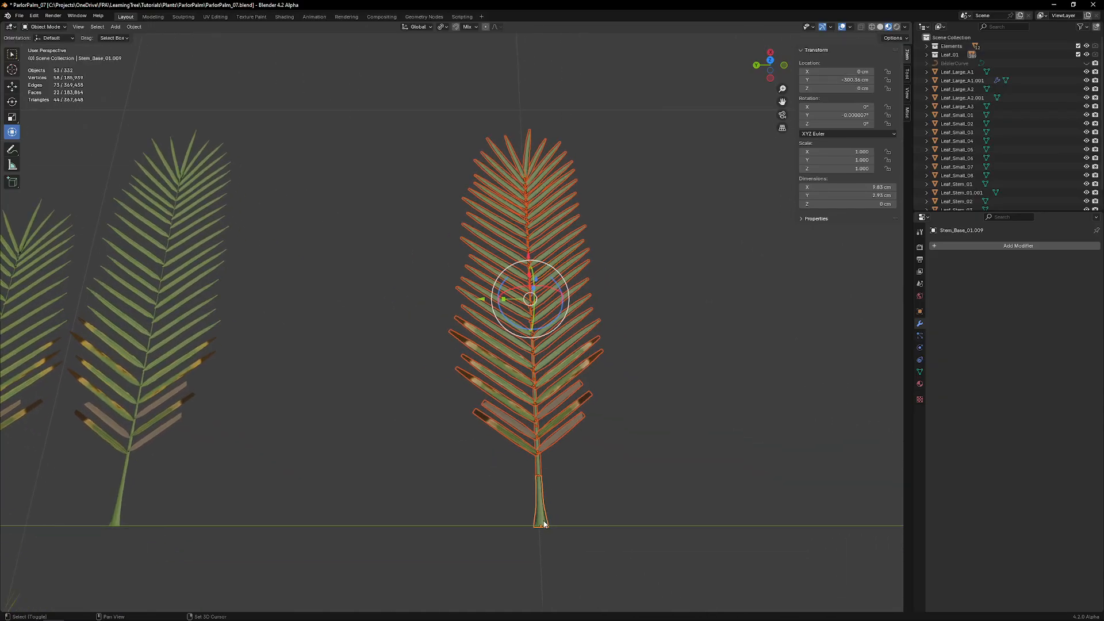
{"action": "left_click", "coordinate": [570, 418]}
{"action": "middle_click_drag", "start_coordinate": [571, 418], "coordinate": [567, 390]}
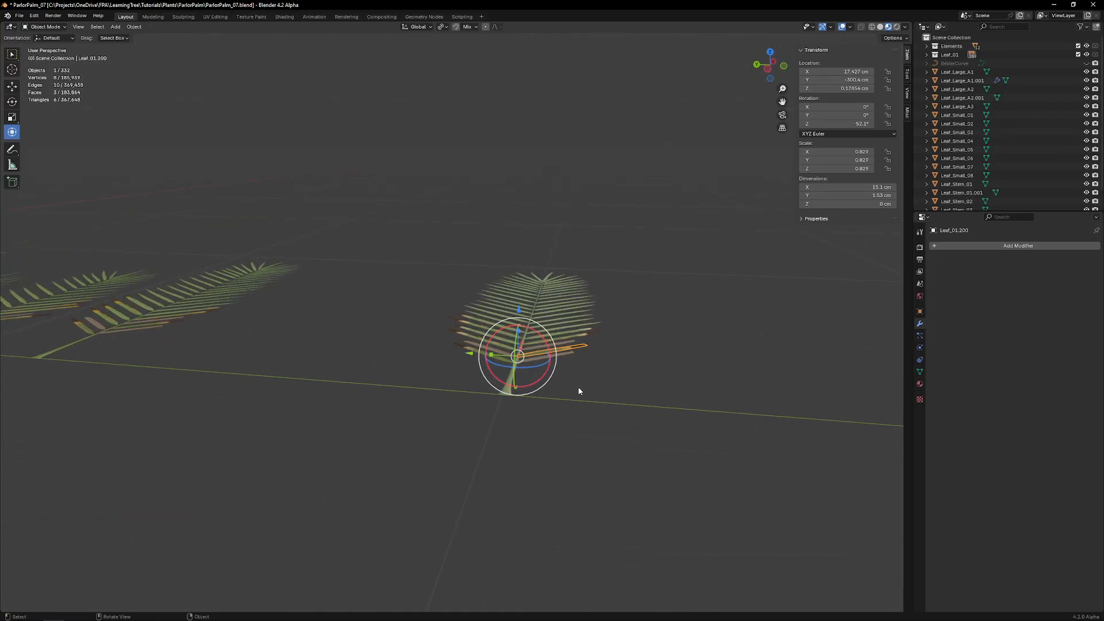
{"action": "key", "text": "r"}
{"action": "left_click", "coordinate": [670, 326]}
{"action": "scroll", "coordinate": [656, 351], "scroll_direction": "up", "scroll_amount": 4}
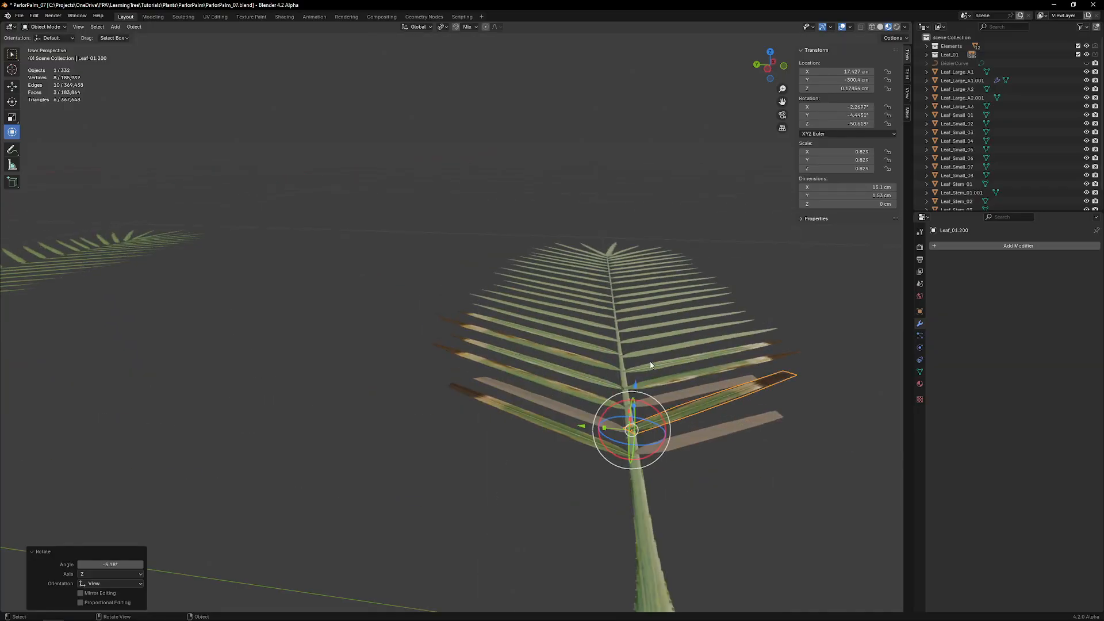
{"action": "key", "text": "Tab"}
{"action": "key", "text": "Tab"}
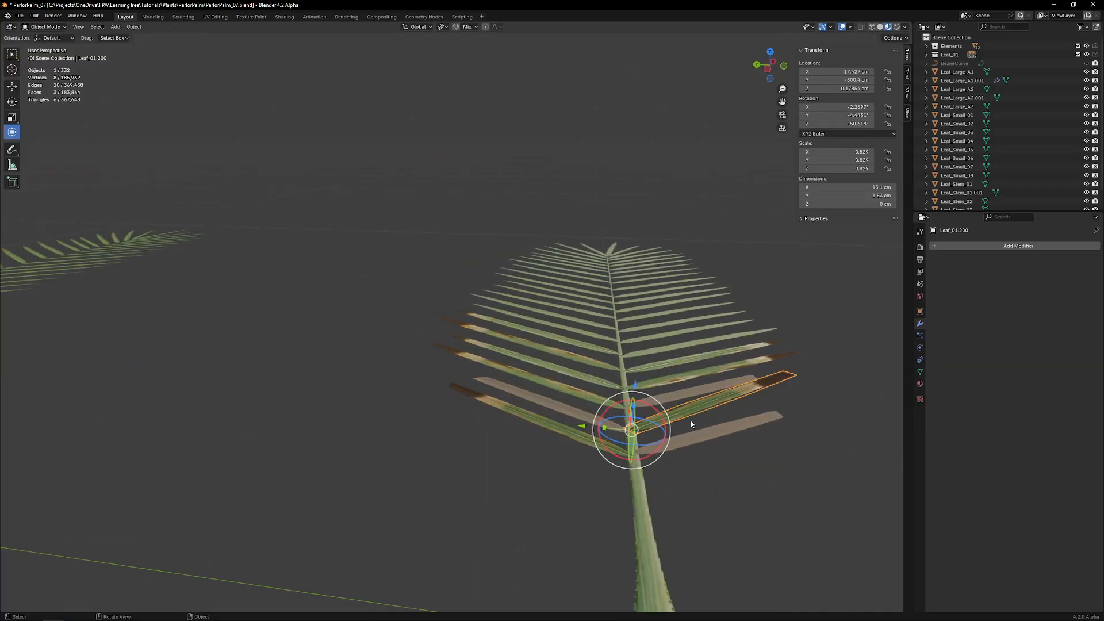
Step: Rotate the lowest pale leaflet on the same side upward by about 5° in the view
{"action": "middle_click_drag", "start_coordinate": [690, 419], "coordinate": [685, 407]}
{"action": "left_click", "coordinate": [733, 419]}
{"action": "left_click", "coordinate": [746, 403]}
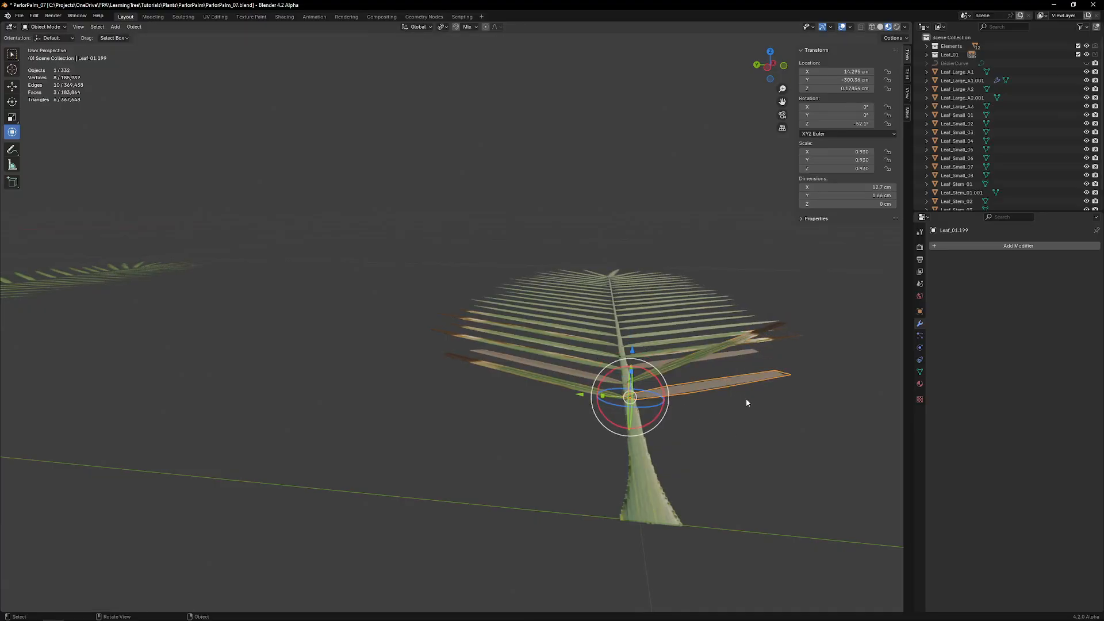
{"action": "left_click", "coordinate": [750, 389]}
{"action": "middle_click_drag", "start_coordinate": [749, 389], "coordinate": [624, 390]}
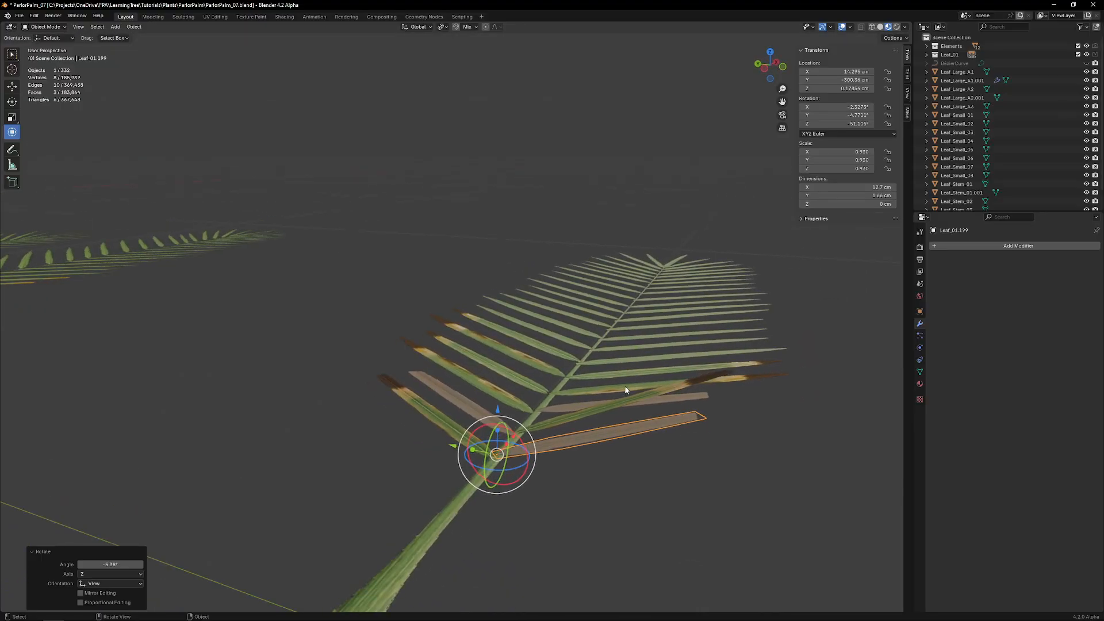
Step: Select the leaflets on both sides of the duplicated leaf and randomize their rotation by 9° in X, 13° in Y and -5° in Z
{"action": "left_click", "coordinate": [662, 380]}
{"action": "middle_click_drag", "start_coordinate": [671, 305], "coordinate": [679, 301]}
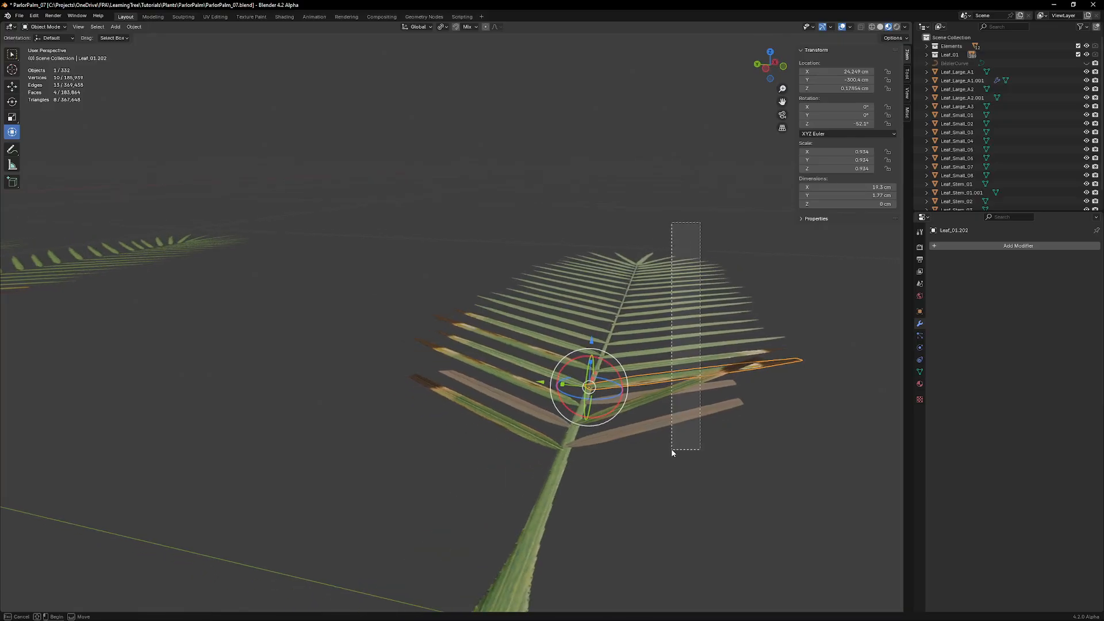
{"action": "left_click_drag", "start_coordinate": [671, 448], "coordinate": [671, 449]}
{"action": "left_click_drag", "start_coordinate": [581, 204], "coordinate": [488, 338]}
{"action": "left_click_drag", "start_coordinate": [435, 398], "coordinate": [437, 396]}
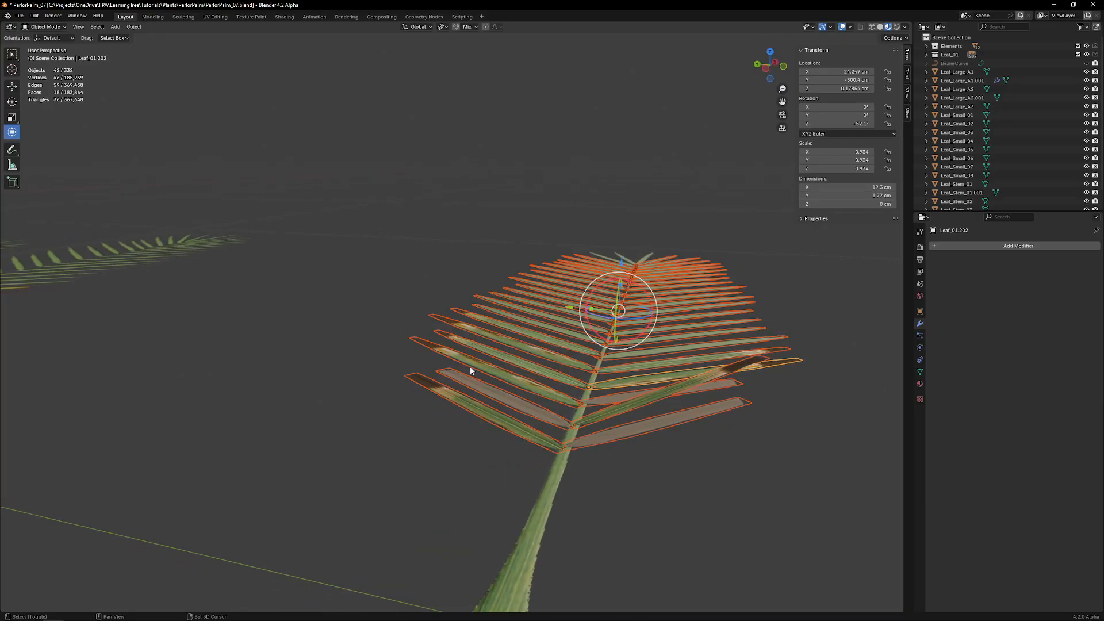
{"action": "left_click", "coordinate": [97, 27]}
{"action": "mouse_move", "coordinate": [130, 28]}
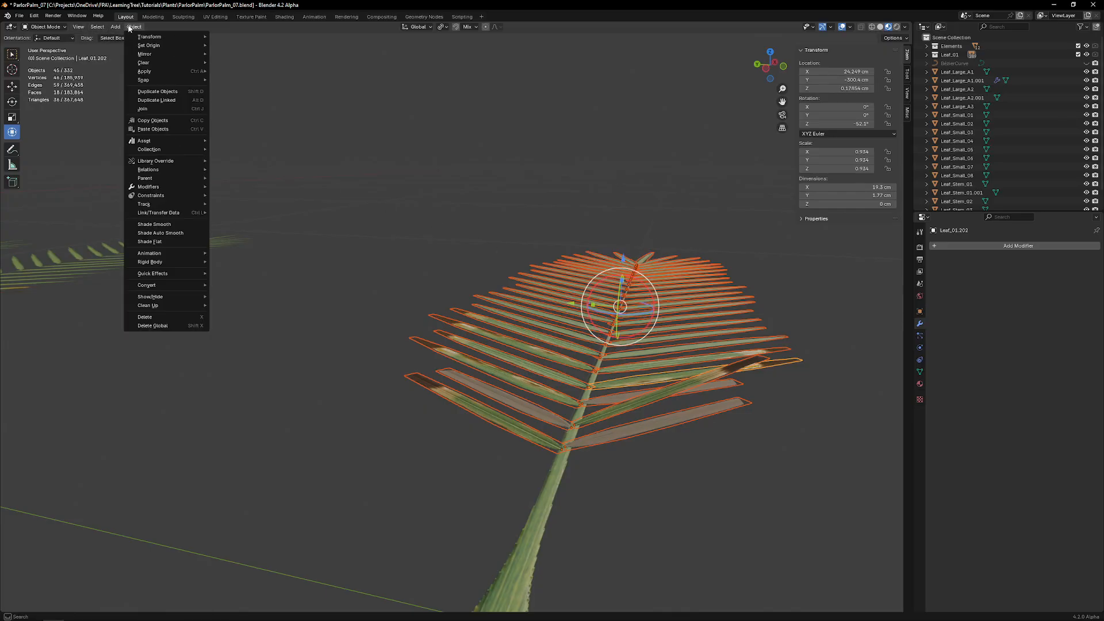
{"action": "mouse_move", "coordinate": [164, 38]}
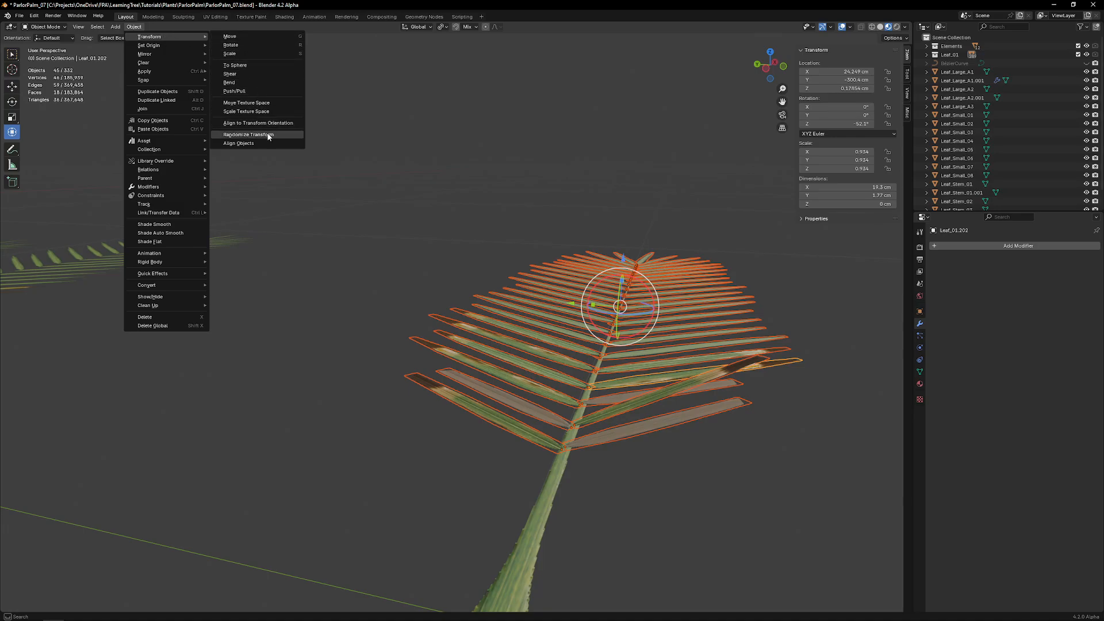
{"action": "left_click", "coordinate": [248, 135]}
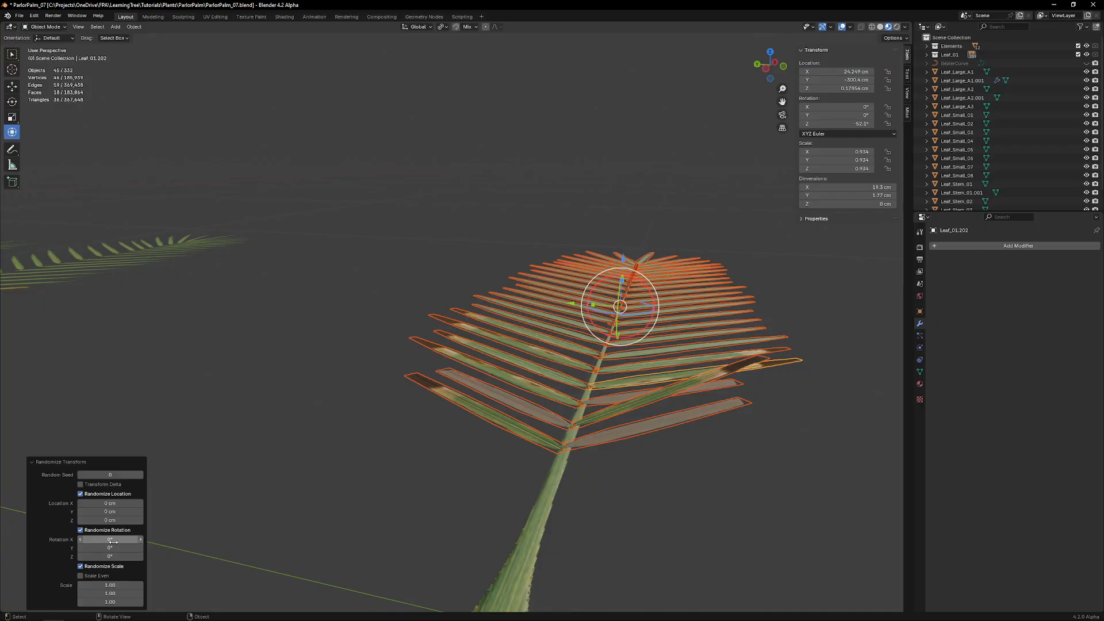
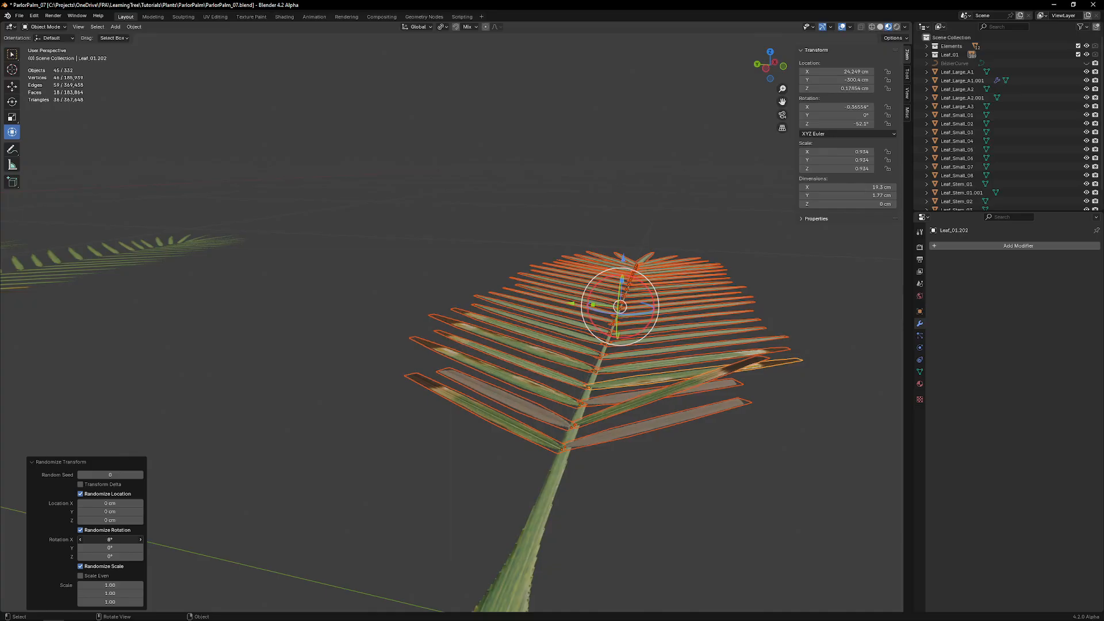
{"action": "left_click_drag", "start_coordinate": [110, 547], "coordinate": [132, 548]}
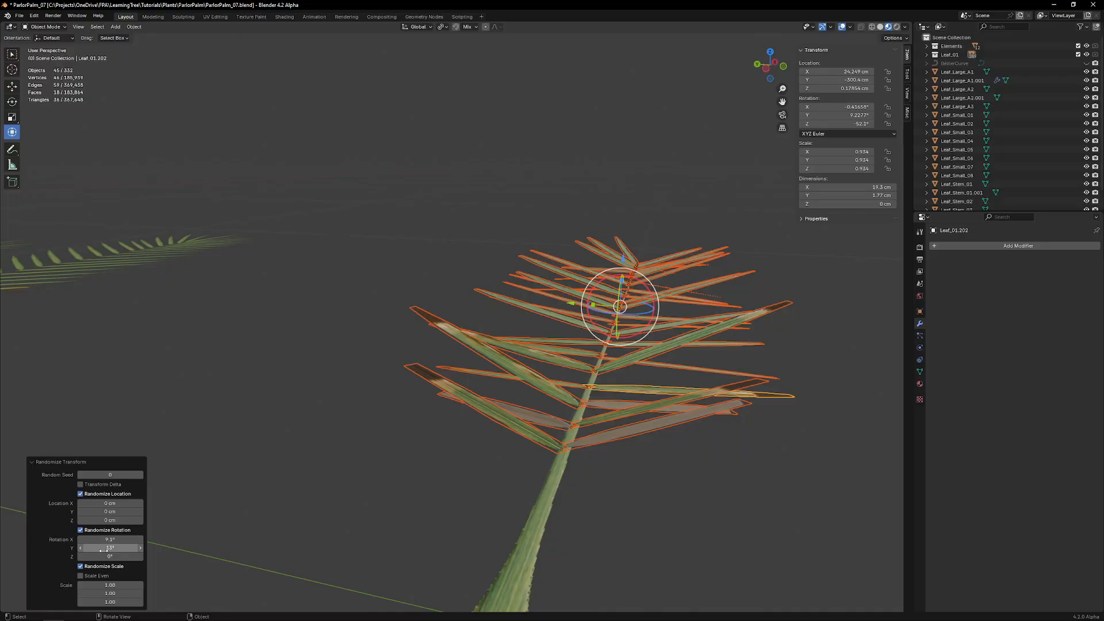
{"action": "left_click_drag", "start_coordinate": [110, 539], "coordinate": [82, 556]}
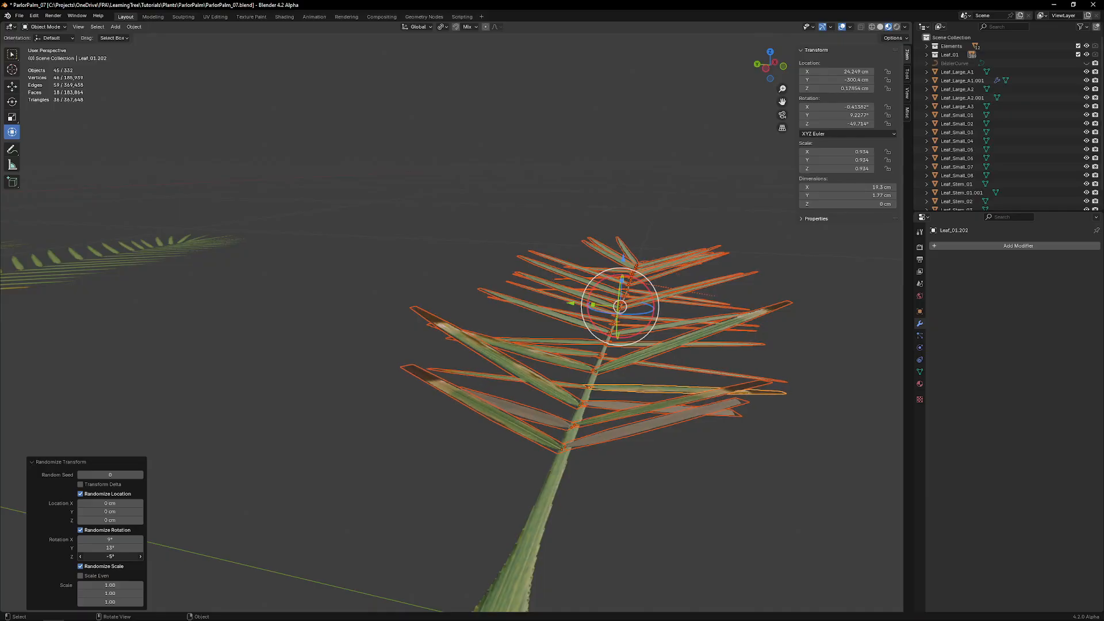
Step: Select the leaflets on one side of the stem and rotate them upward about -18.9° around the global X axis
{"action": "middle_click_drag", "start_coordinate": [591, 326], "coordinate": [618, 274]}
{"action": "left_click_drag", "start_coordinate": [621, 237], "coordinate": [557, 393]}
{"action": "middle_click_drag", "start_coordinate": [609, 320], "coordinate": [588, 298]}
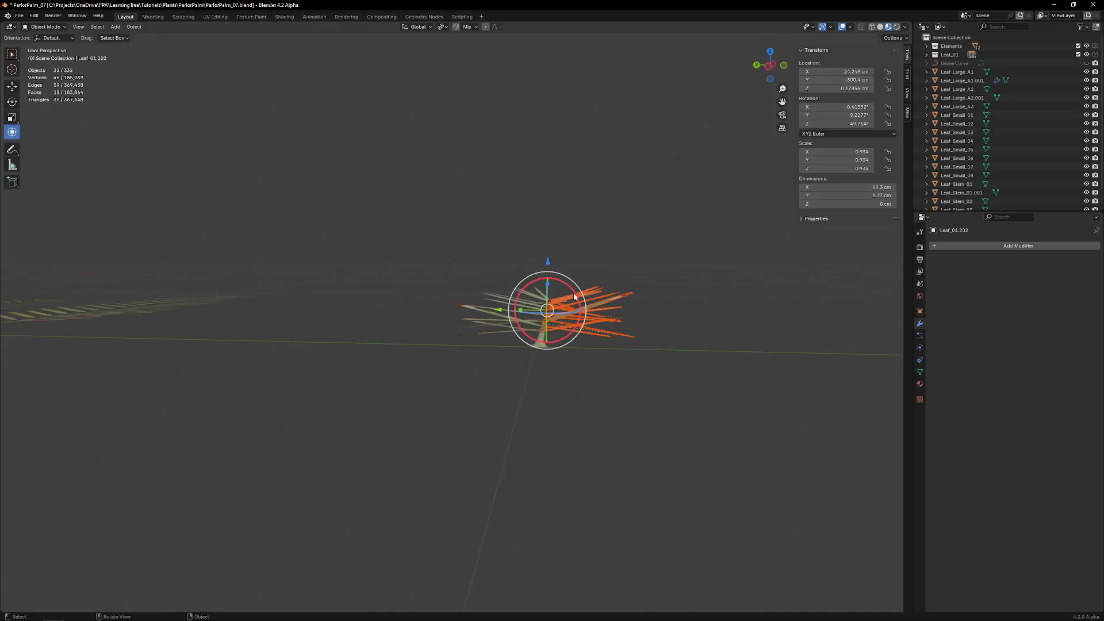
{"action": "key", "text": "r"}
{"action": "key", "text": "x"}
{"action": "key", "text": "Return"}
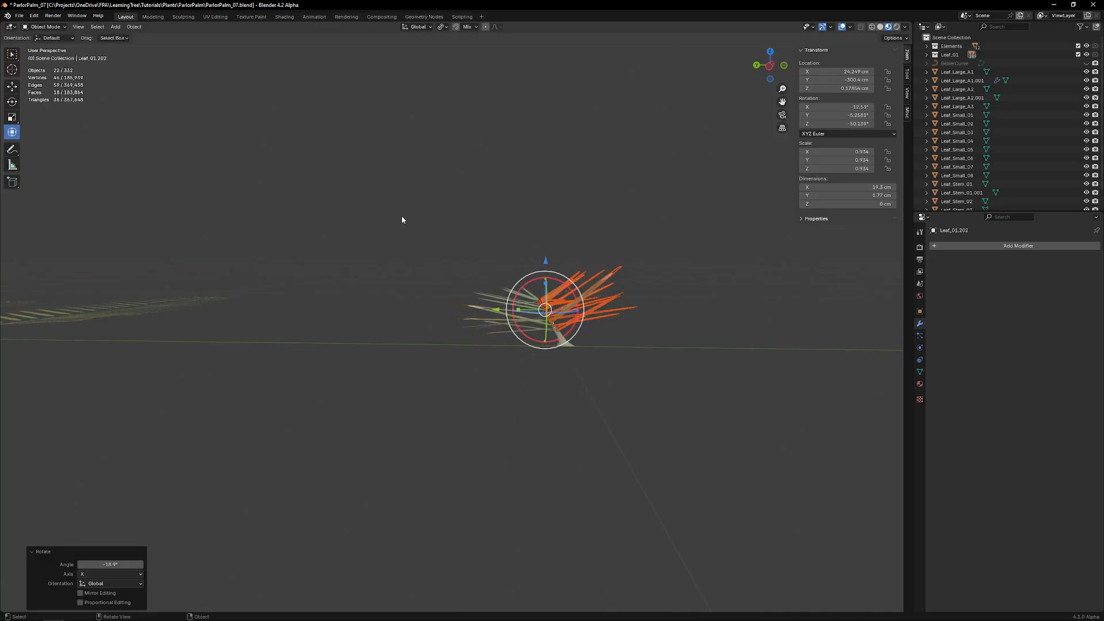
Step: Select the leaflets on the opposite side of the stem and rotate them upward around the global X axis
{"action": "left_click_drag", "start_coordinate": [402, 219], "coordinate": [530, 364]}
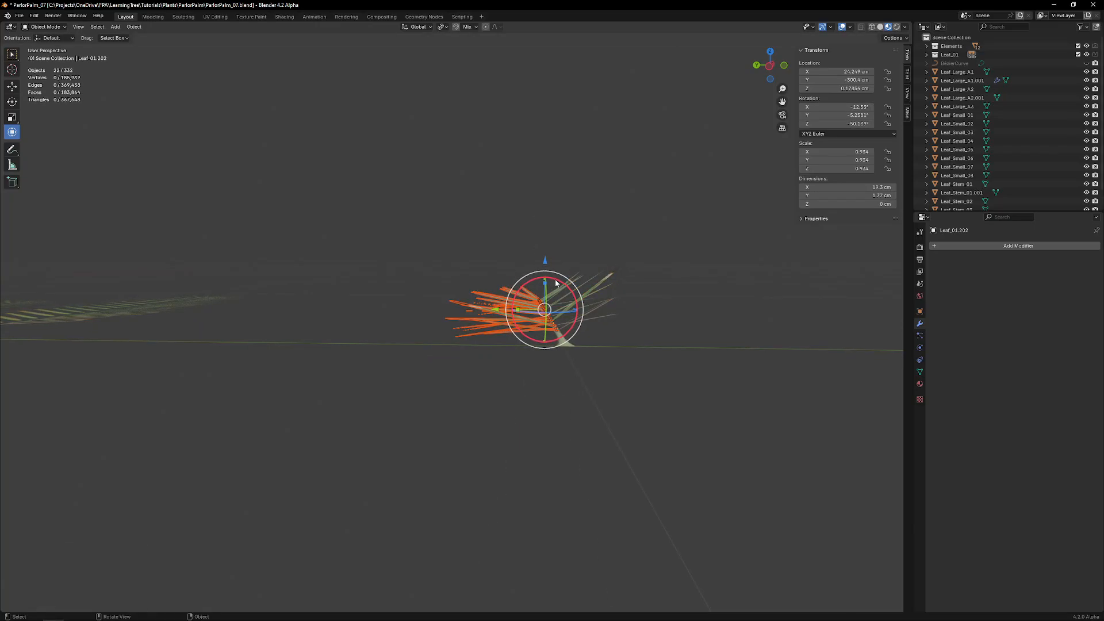
{"action": "key", "text": "r"}
{"action": "key", "text": "x"}
{"action": "key", "text": "Return"}
Step: Join all leaflets and stem pieces of the duplicated leaf into one mesh with the stem base as active object
{"action": "middle_click_drag", "start_coordinate": [543, 310], "coordinate": [490, 379]}
{"action": "left_click", "coordinate": [470, 368]}
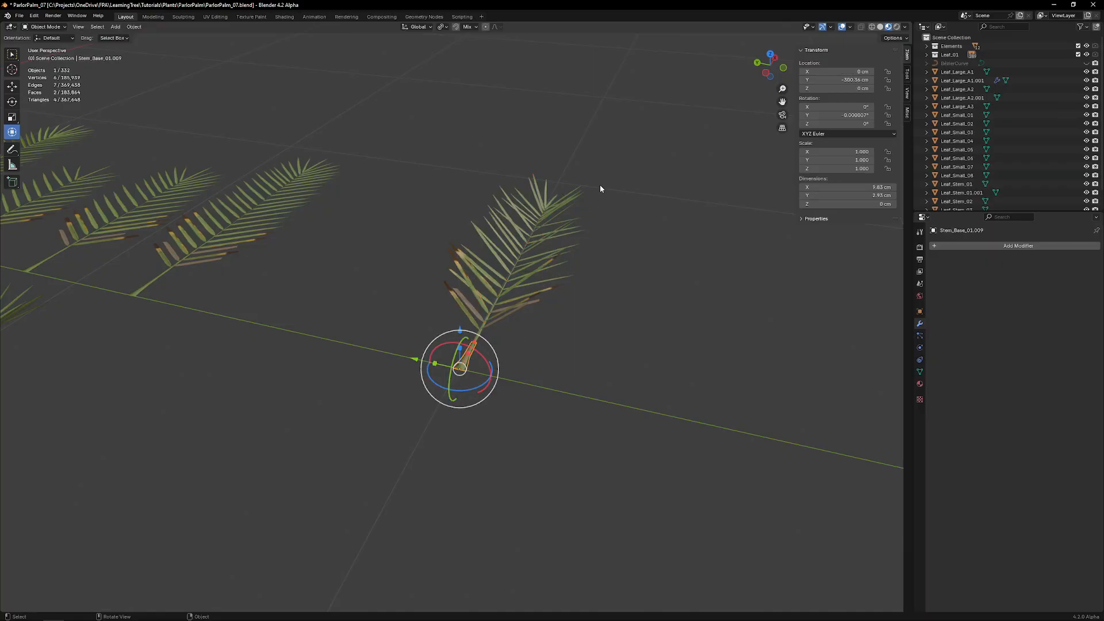
{"action": "left_click_drag", "start_coordinate": [605, 180], "coordinate": [446, 361]}
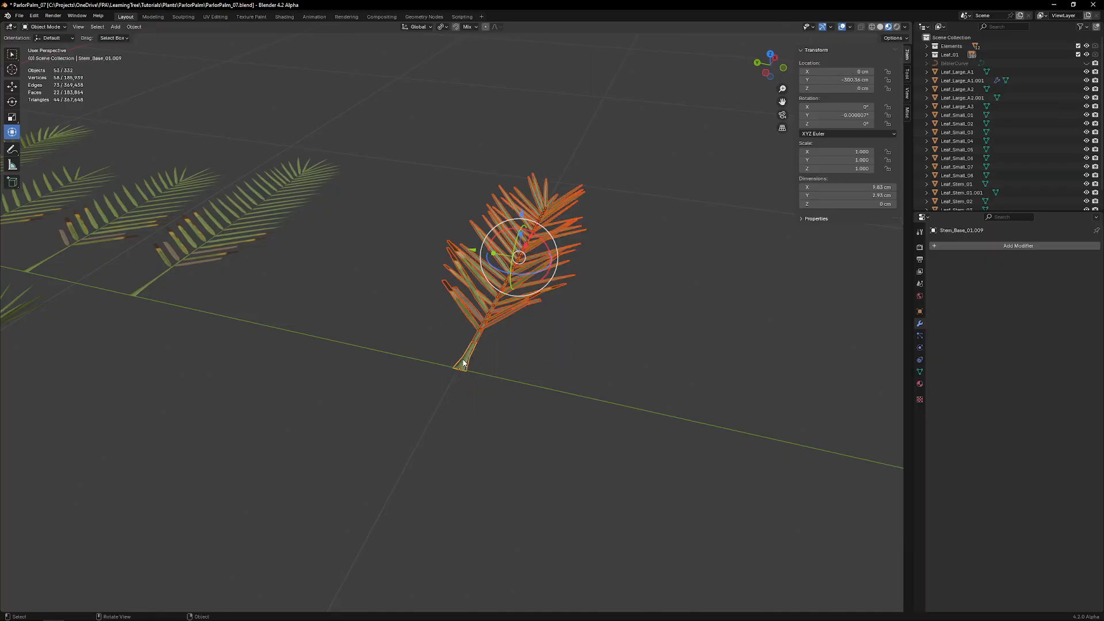
{"action": "key", "text": "ctrl+j"}
{"action": "middle_click_drag", "start_coordinate": [479, 325], "coordinate": [437, 290]}
Step: Add a Displace modifier to the joined leaf, using Texture.002 with a strength of 0.1
{"action": "left_click", "coordinate": [990, 246]}
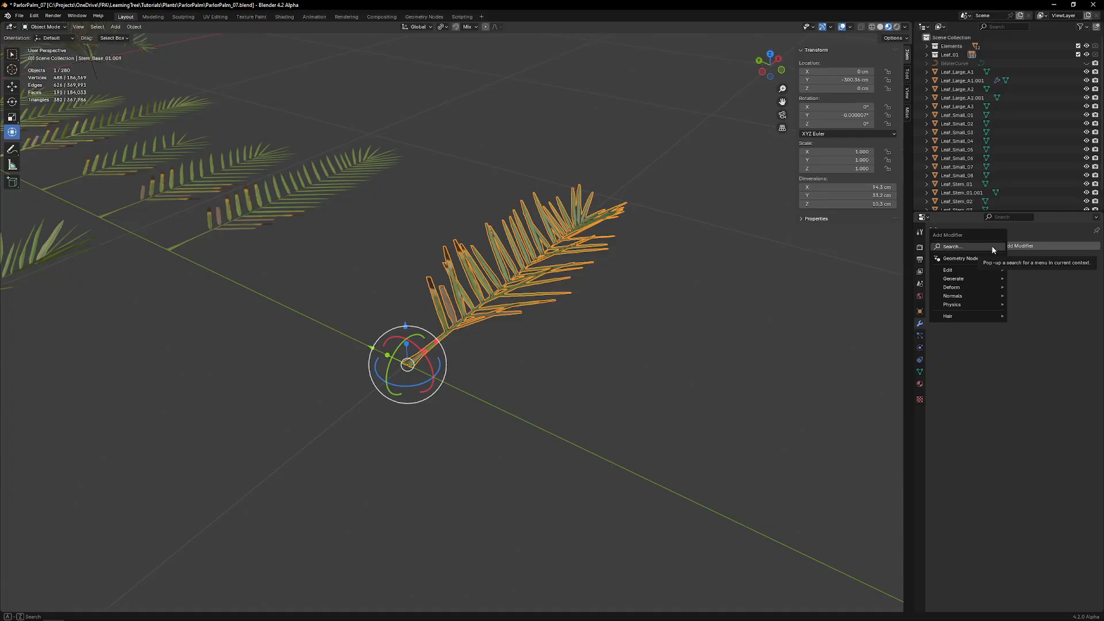
{"action": "left_click", "coordinate": [993, 247]}
{"action": "type", "text": "D"}
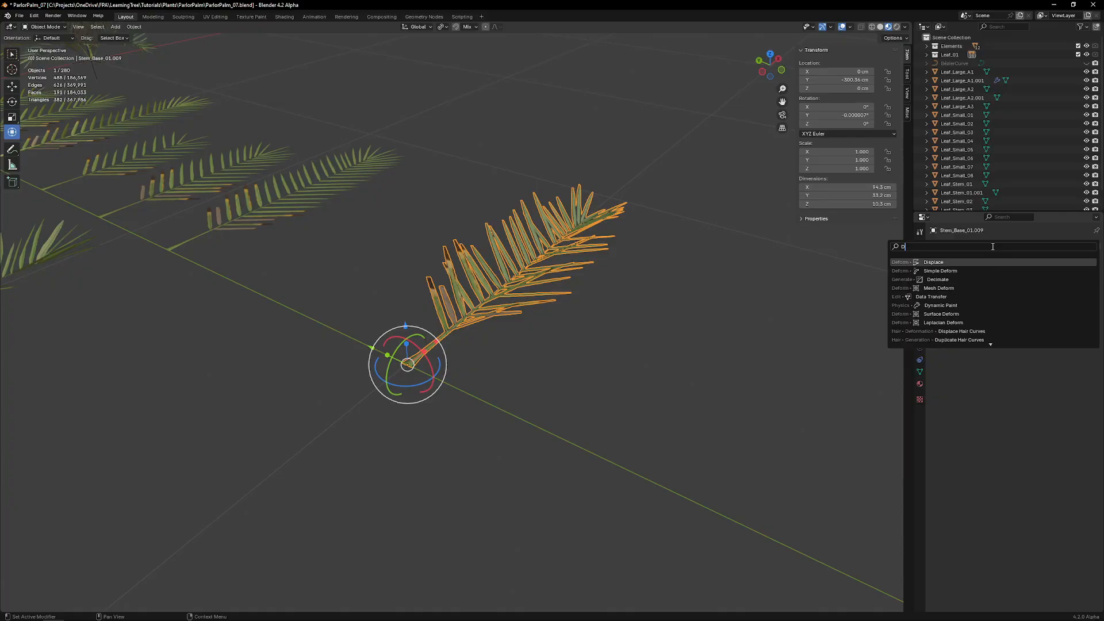
{"action": "left_click", "coordinate": [965, 263]}
{"action": "left_click", "coordinate": [939, 272]}
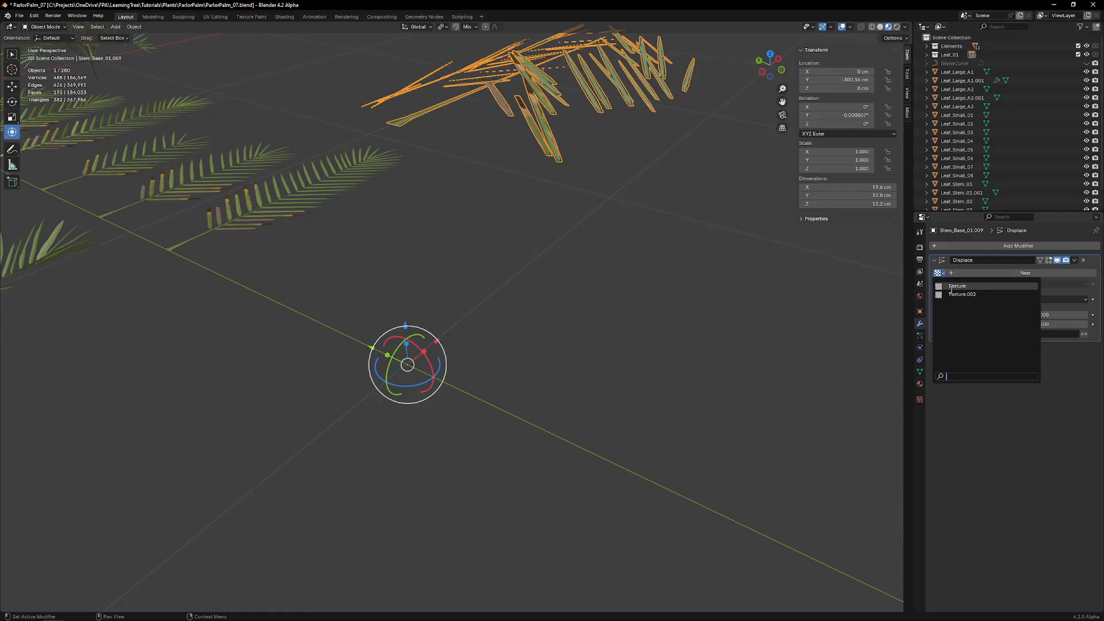
{"action": "left_click", "coordinate": [963, 294]}
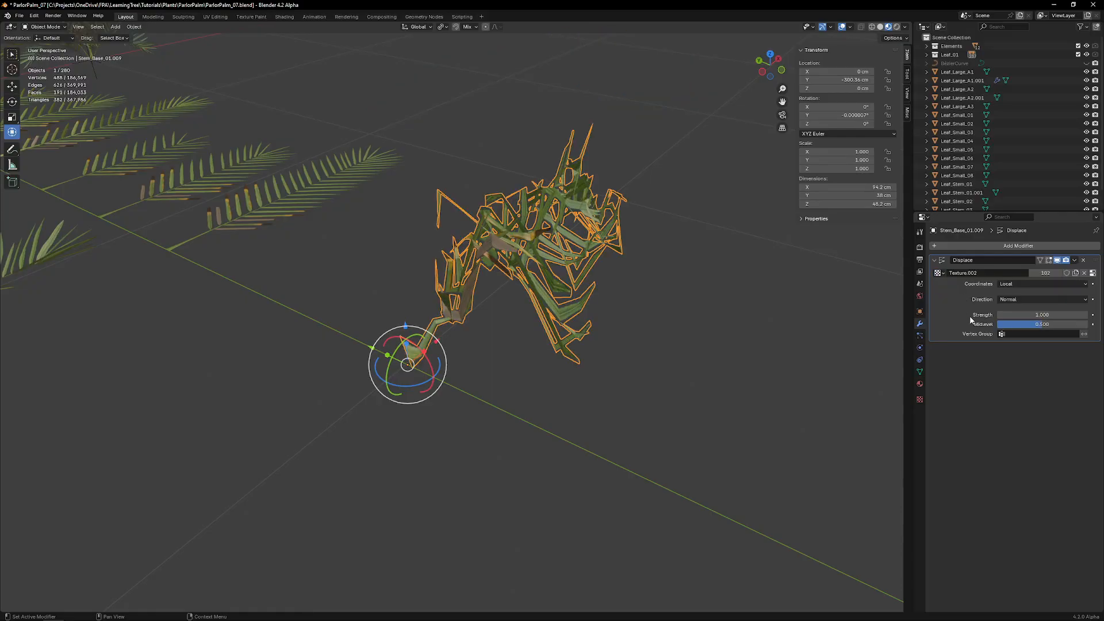
{"action": "left_click", "coordinate": [1028, 313]}
{"action": "type", "text": "0.1"}
{"action": "key", "text": "Return"}
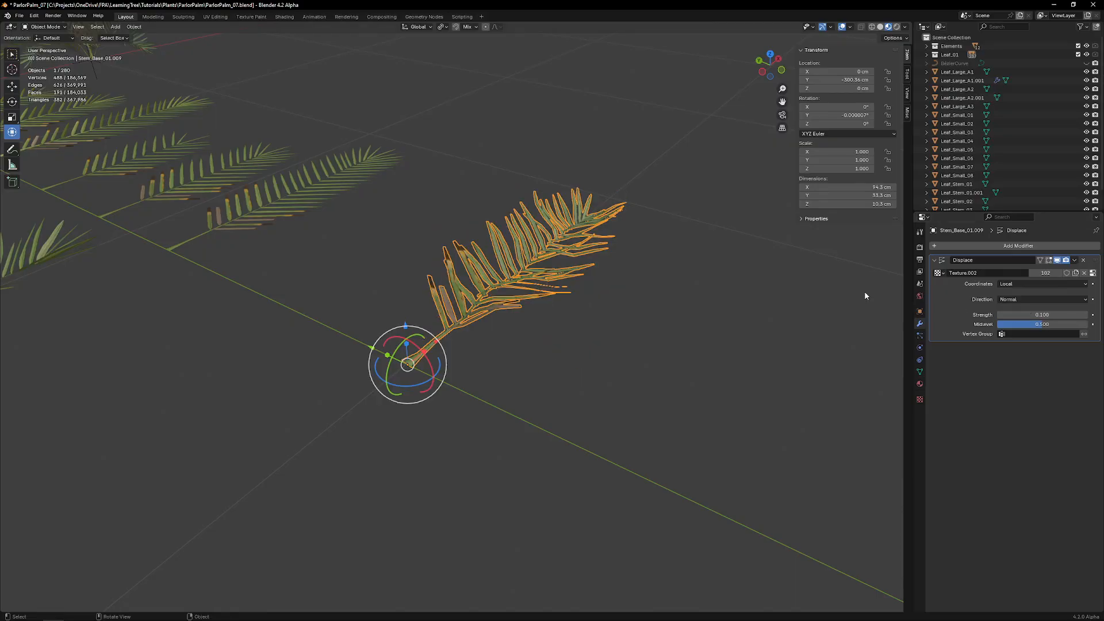
Step: Set the joined leaf's Displace strength to 0.05
{"action": "middle_click_drag", "start_coordinate": [864, 291], "coordinate": [561, 281]}
{"action": "scroll", "coordinate": [571, 264], "scroll_direction": "up", "scroll_amount": 4}
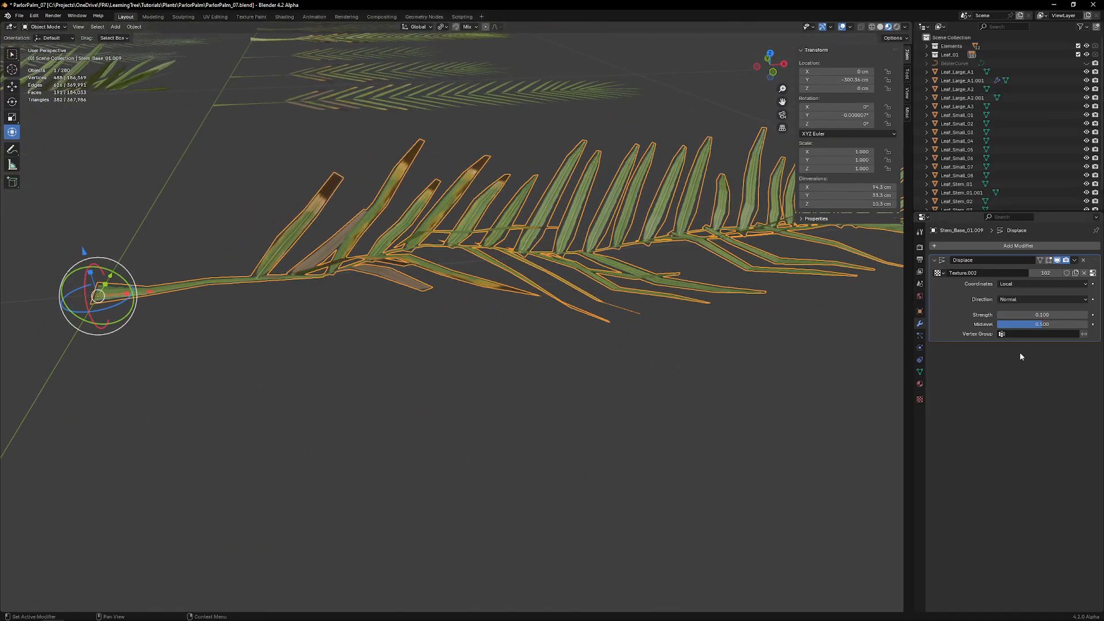
{"action": "left_click", "coordinate": [1045, 313]}
{"action": "type", "text": ".05"}
{"action": "key", "text": "Return"}
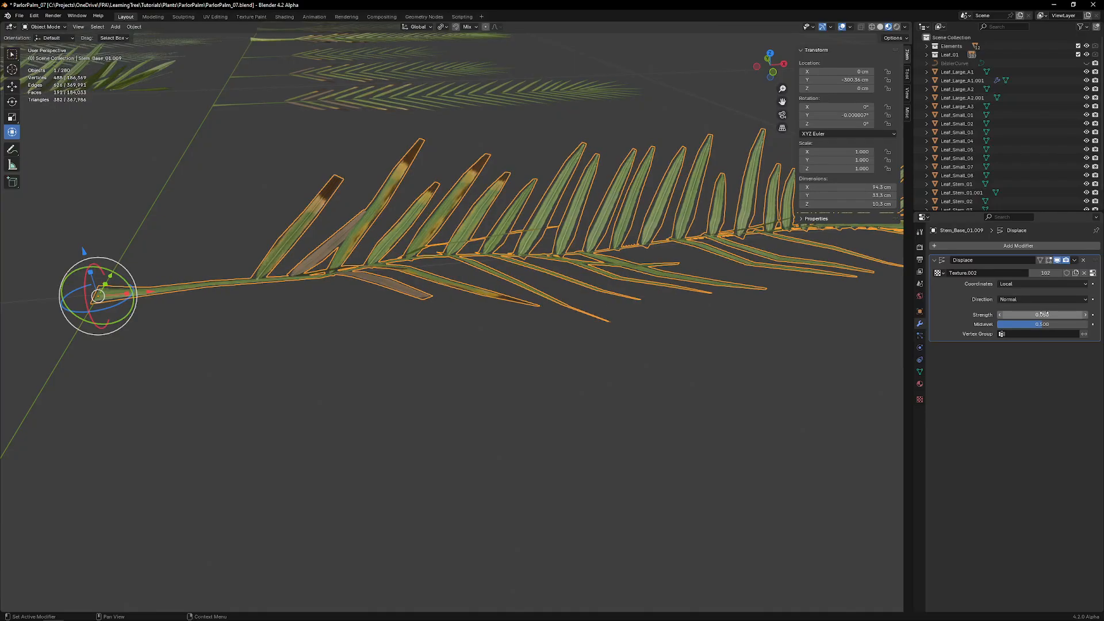
Step: Copy the modifiers from the large reshaped leaf card Leaf_Large_A1.001 to the joined leaf
{"action": "mouse_move", "coordinate": [586, 264]}
{"action": "middle_mouse_down"}
{"action": "mouse_move", "coordinate": [660, 244]}
{"action": "mouse_move", "coordinate": [593, 252]}
{"action": "middle_mouse_up"}
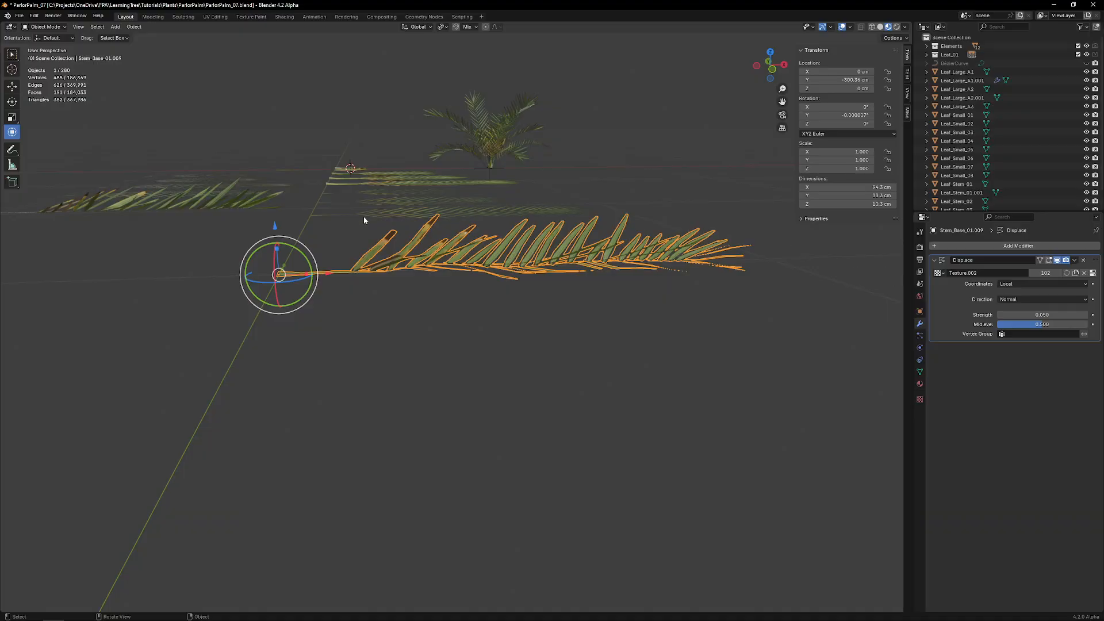
{"action": "middle_click_drag", "start_coordinate": [363, 220], "coordinate": [295, 257]}
{"action": "left_click", "coordinate": [313, 271], "text": "shift"}
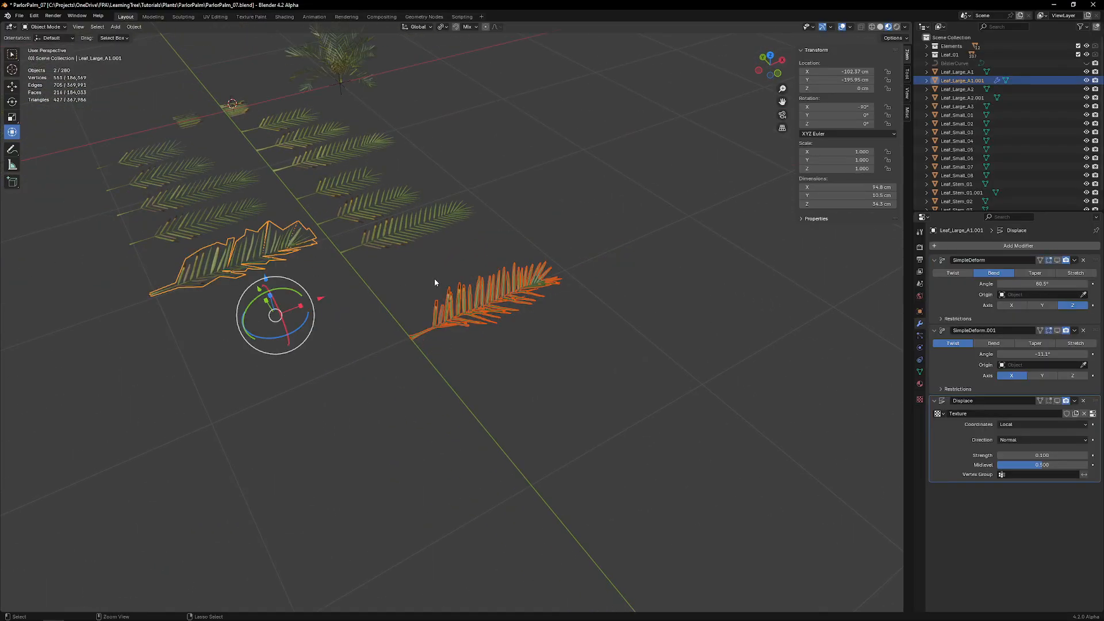
{"action": "key", "text": "ctrl+l"}
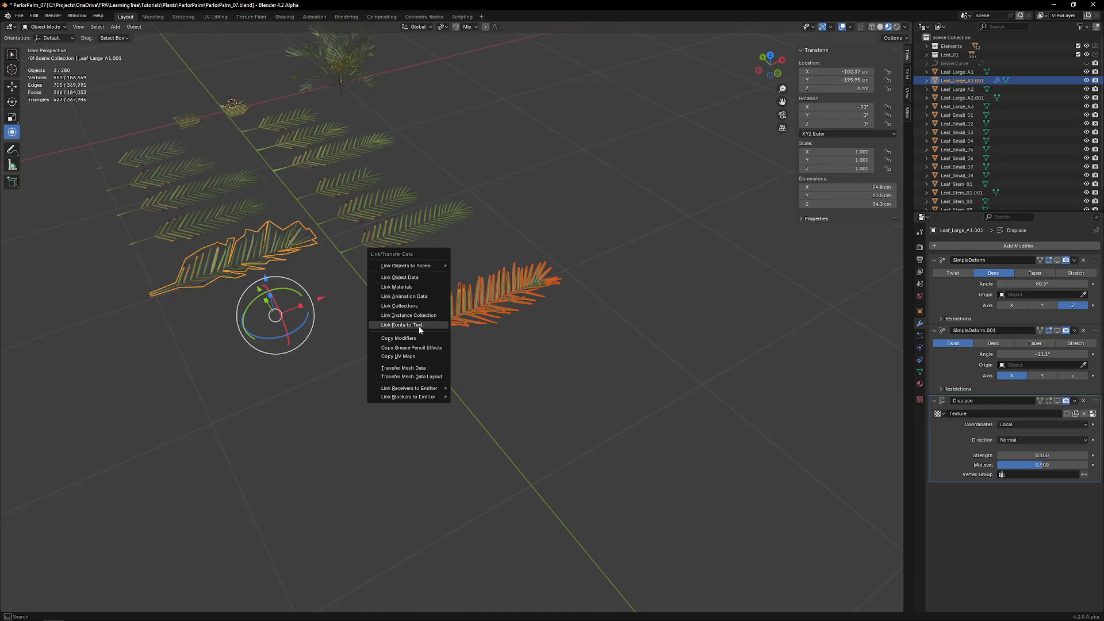
{"action": "left_click", "coordinate": [417, 338]}
{"action": "middle_click_drag", "start_coordinate": [424, 339], "coordinate": [423, 277]}
{"action": "scroll", "coordinate": [424, 277], "scroll_direction": "up", "scroll_amount": 5}
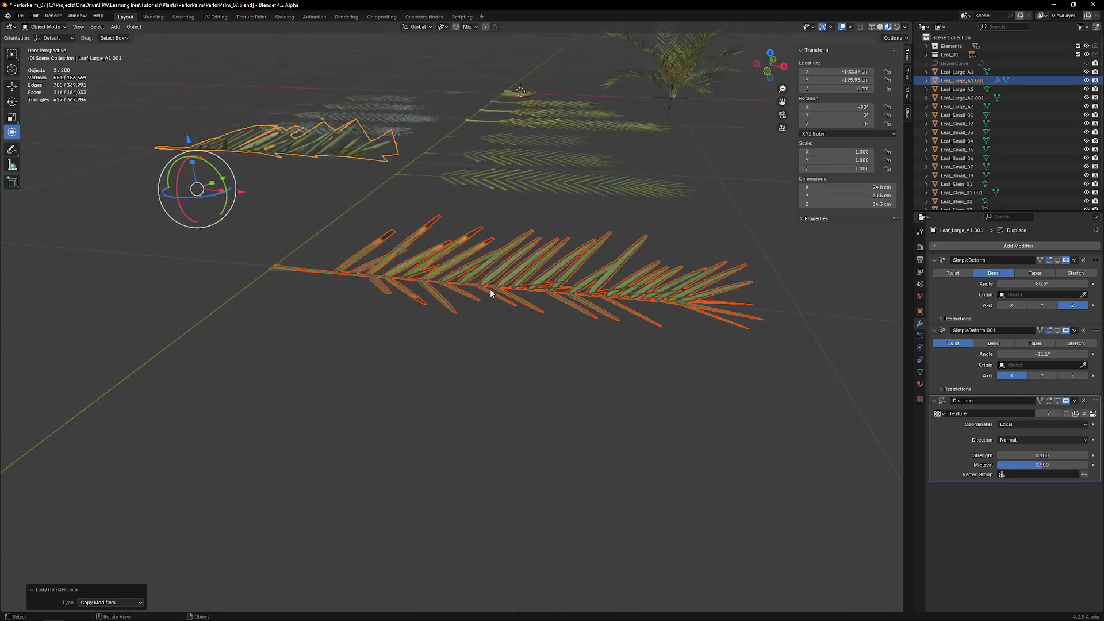
Step: Select the joined leaf and enable the viewport display of its copied Displace modifier
{"action": "left_click", "coordinate": [491, 291]}
{"action": "middle_click_drag", "start_coordinate": [490, 291], "coordinate": [780, 393]}
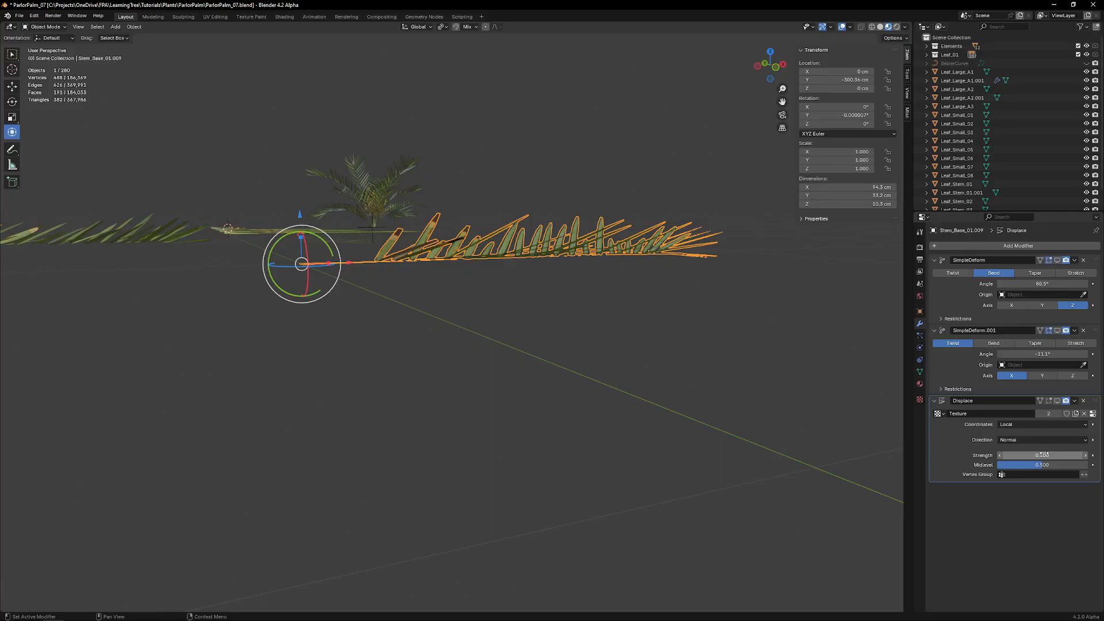
{"action": "left_click", "coordinate": [1056, 401]}
{"action": "left_click", "coordinate": [1057, 400]}
{"action": "left_click", "coordinate": [1057, 400]}
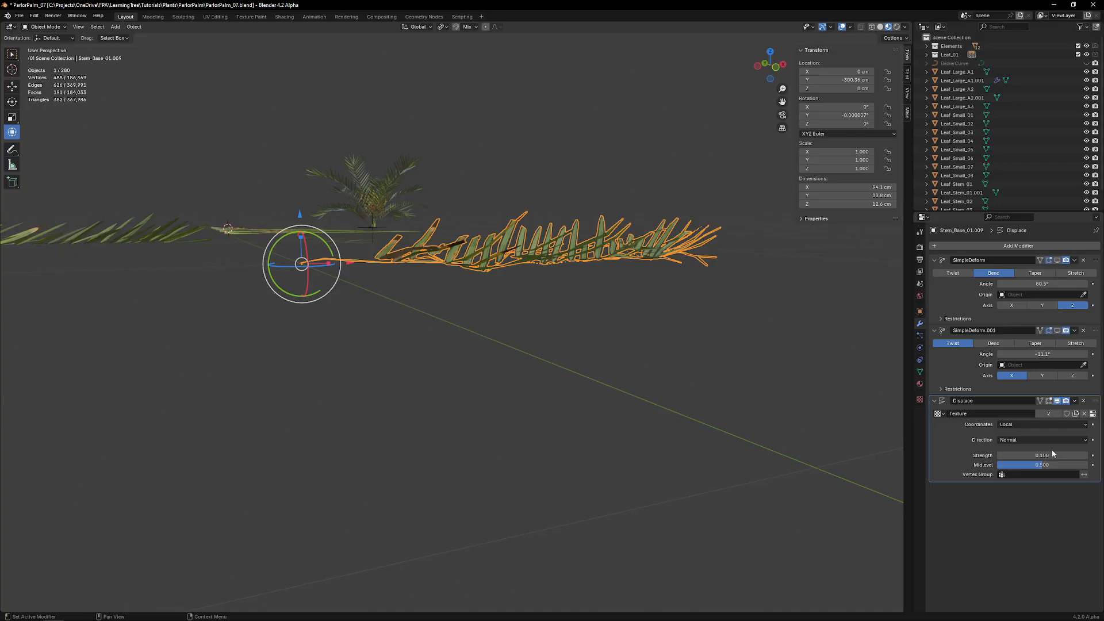
Step: Set the joined leaf's Displace strength to 0.05 and enable the viewport display of its Bend deform
{"action": "left_click", "coordinate": [1052, 454]}
{"action": "key", "text": "Return"}
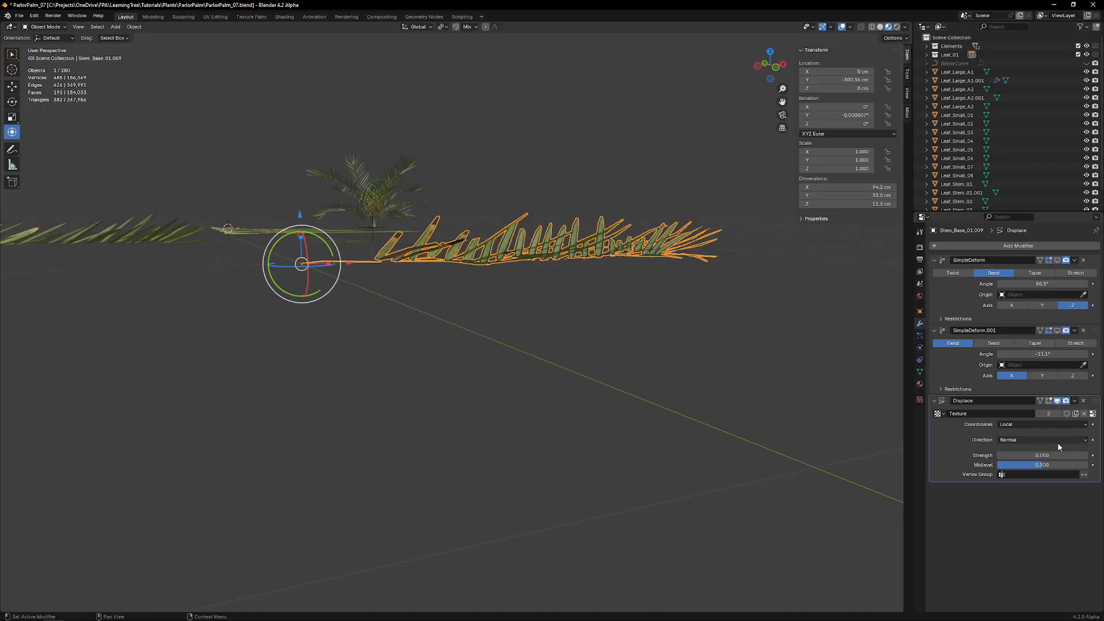
{"action": "middle_click_drag", "start_coordinate": [488, 283], "coordinate": [568, 307]}
{"action": "left_click", "coordinate": [1057, 330]}
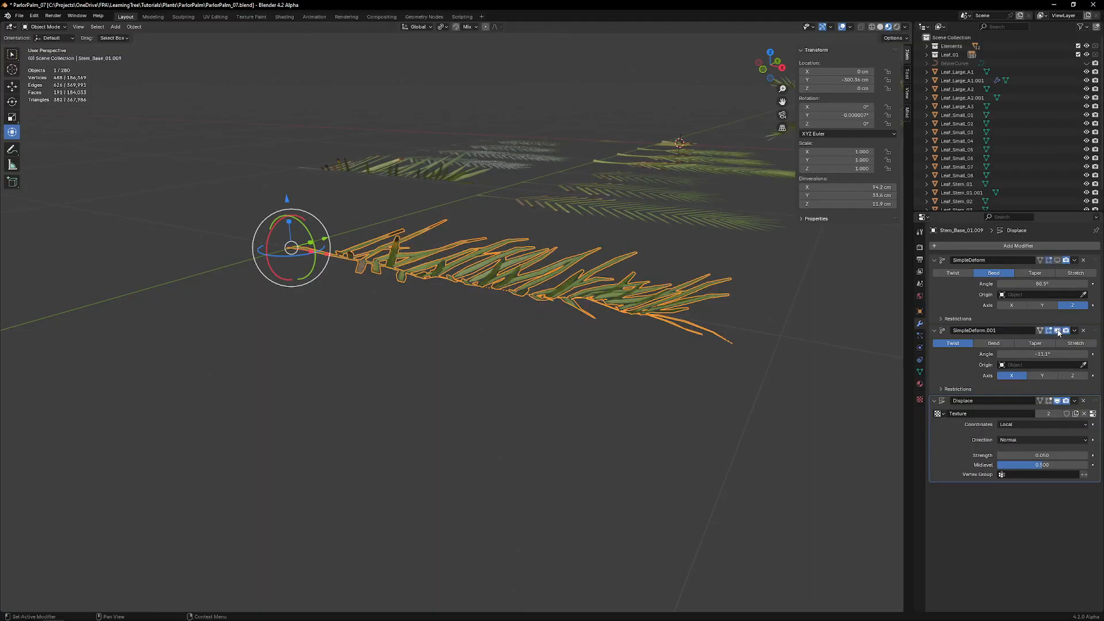
{"action": "left_click", "coordinate": [1057, 331]}
{"action": "left_click", "coordinate": [1057, 260]}
{"action": "middle_click_drag", "start_coordinate": [512, 262], "coordinate": [651, 279]}
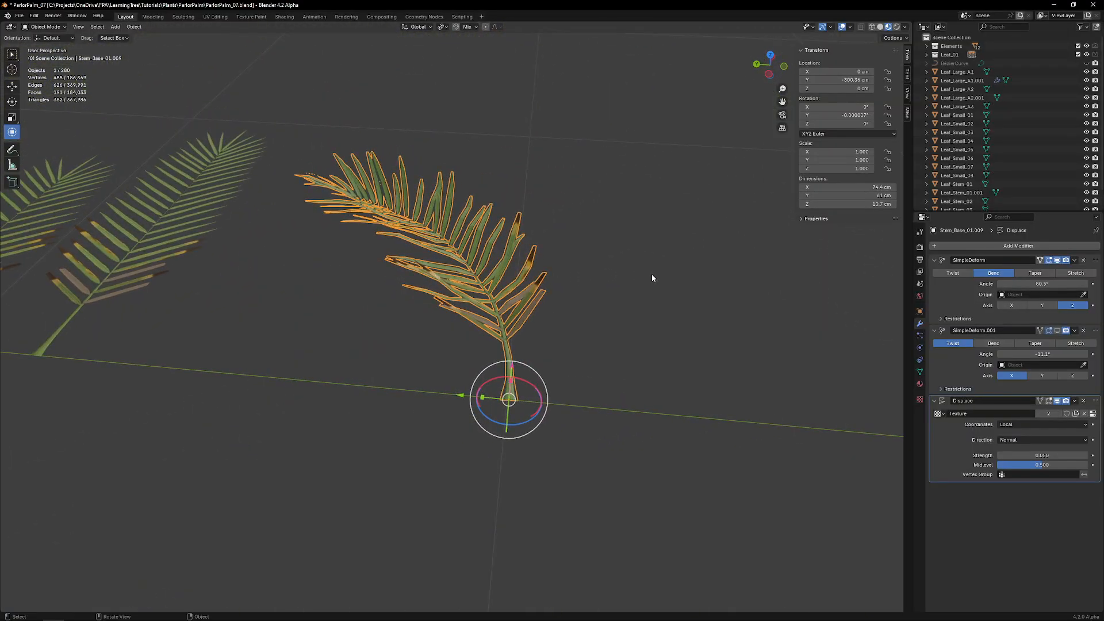
Step: Rotate the bent leaf -90° about the global X axis and set its Z rotation to 0
{"action": "middle_click_drag", "start_coordinate": [534, 374], "coordinate": [538, 367]}
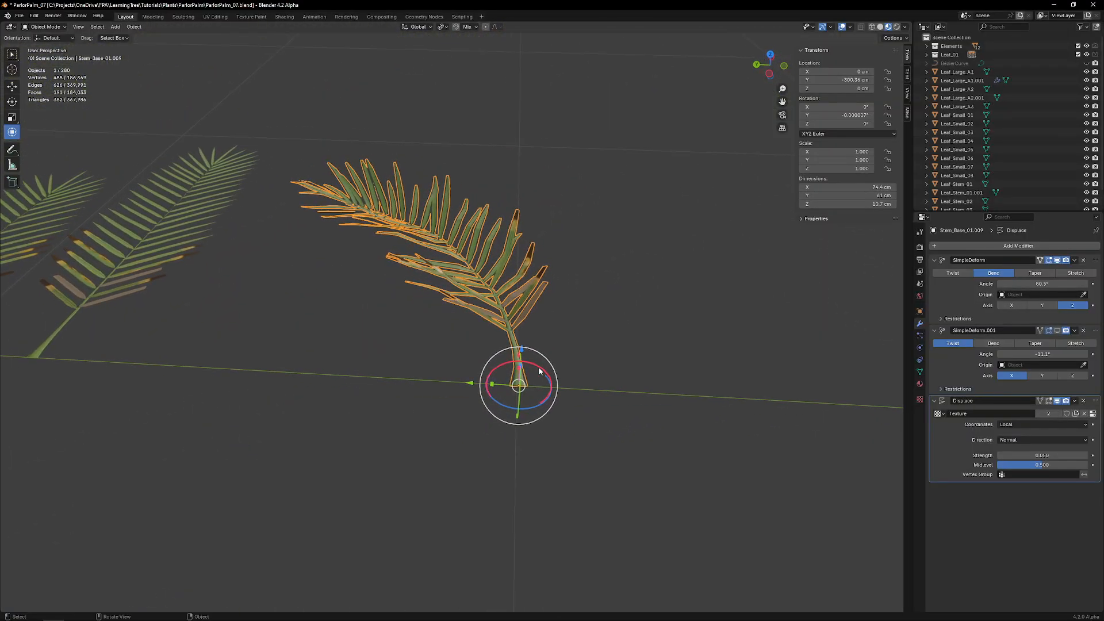
{"action": "key", "text": "q"}
{"action": "left_click", "coordinate": [540, 368]}
{"action": "left_click_drag", "start_coordinate": [548, 377], "coordinate": [500, 364]}
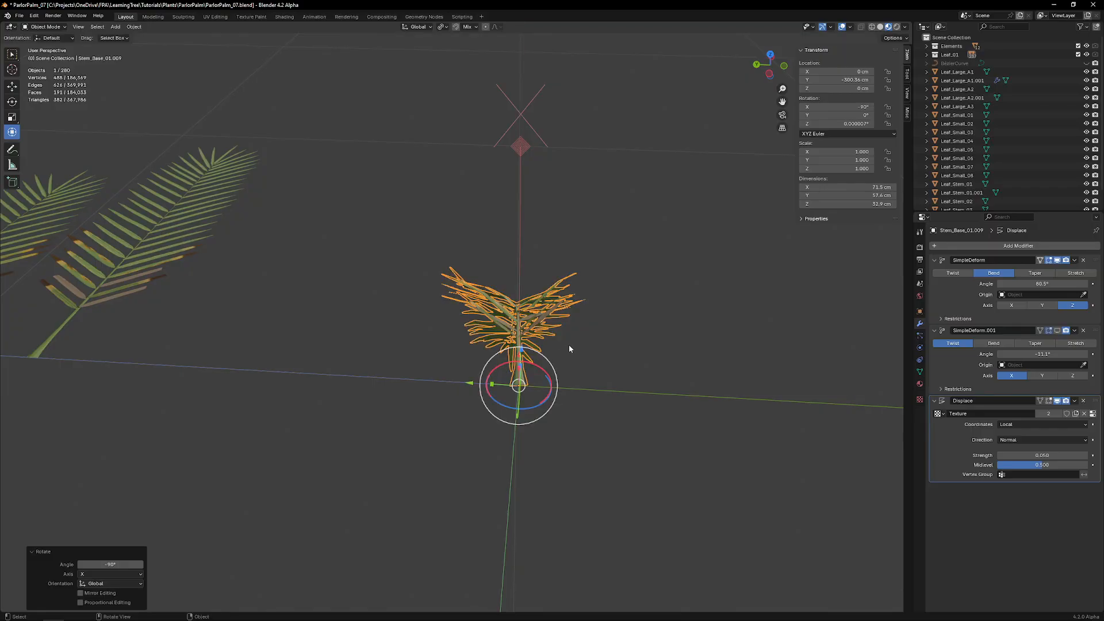
{"action": "left_click", "coordinate": [847, 122]}
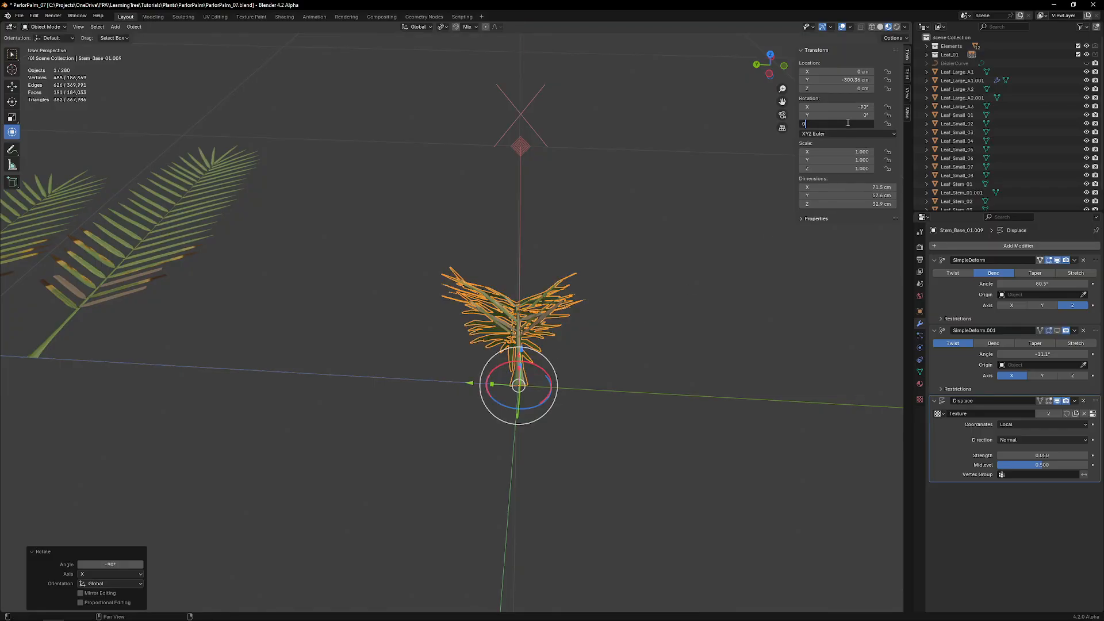
{"action": "type", "text": "0"}
{"action": "key", "text": "Return"}
{"action": "middle_click_drag", "start_coordinate": [695, 240], "coordinate": [614, 244]}
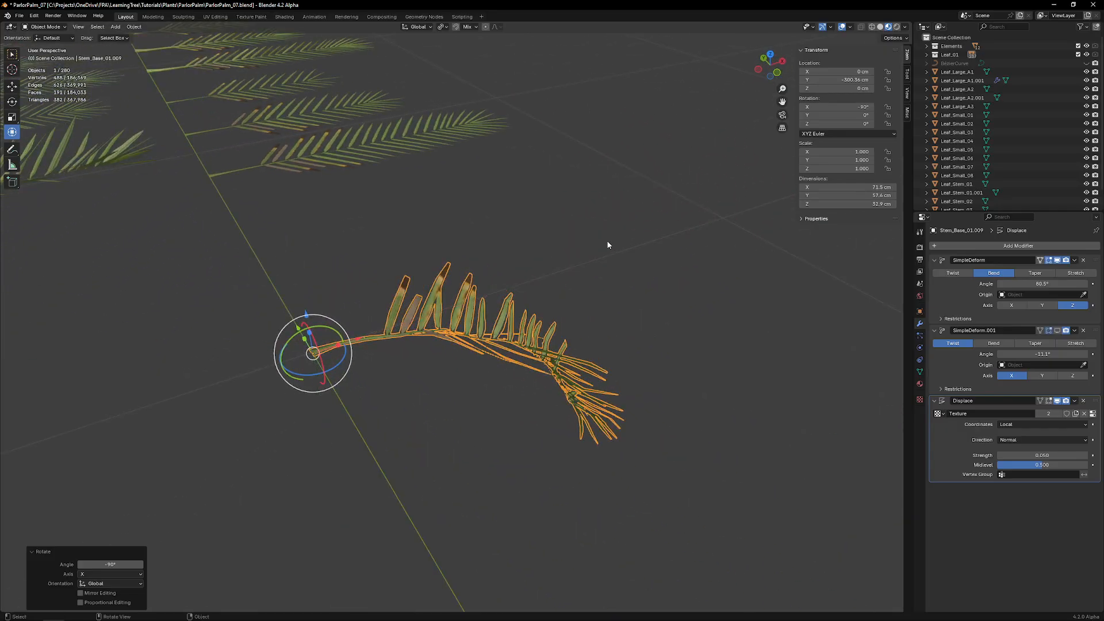
{"action": "middle_click_drag", "start_coordinate": [674, 334], "coordinate": [405, 292]}
{"action": "left_click_drag", "start_coordinate": [391, 288], "coordinate": [354, 291]}
{"action": "key", "text": "ctrl+z"}
Step: Duplicate ParlorPalm_A1 with its whole hierarchy, placing the copy 100 cm away along the X axis
{"action": "middle_click_drag", "start_coordinate": [472, 97], "coordinate": [504, 118]}
{"action": "left_click", "coordinate": [505, 117]}
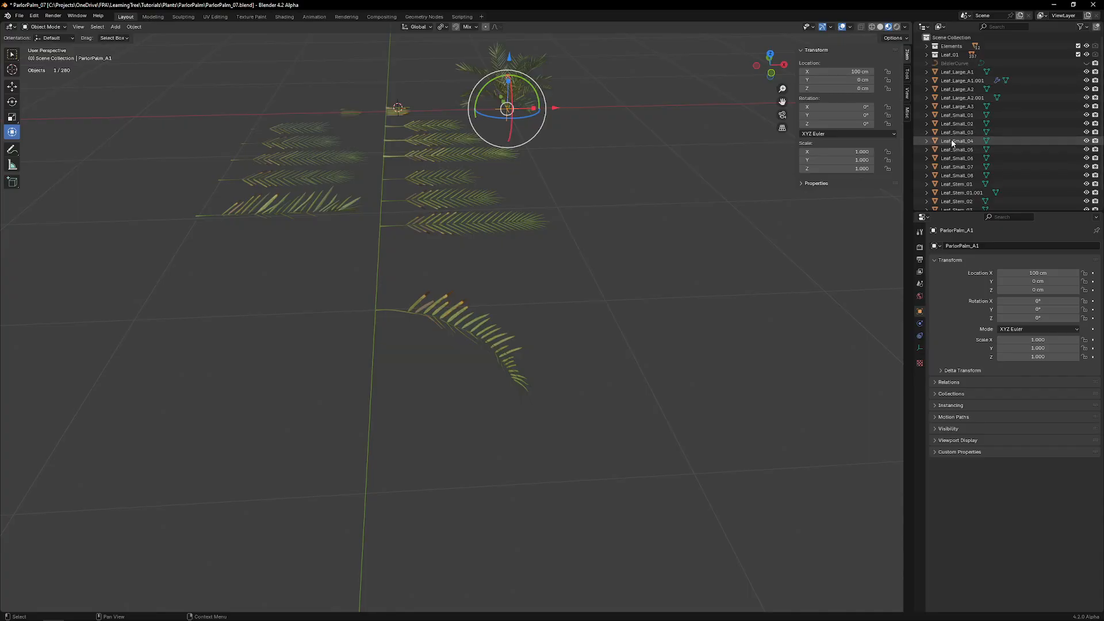
{"action": "scroll", "coordinate": [987, 120], "scroll_direction": "down", "scroll_amount": 1}
{"action": "right_click", "coordinate": [950, 204]}
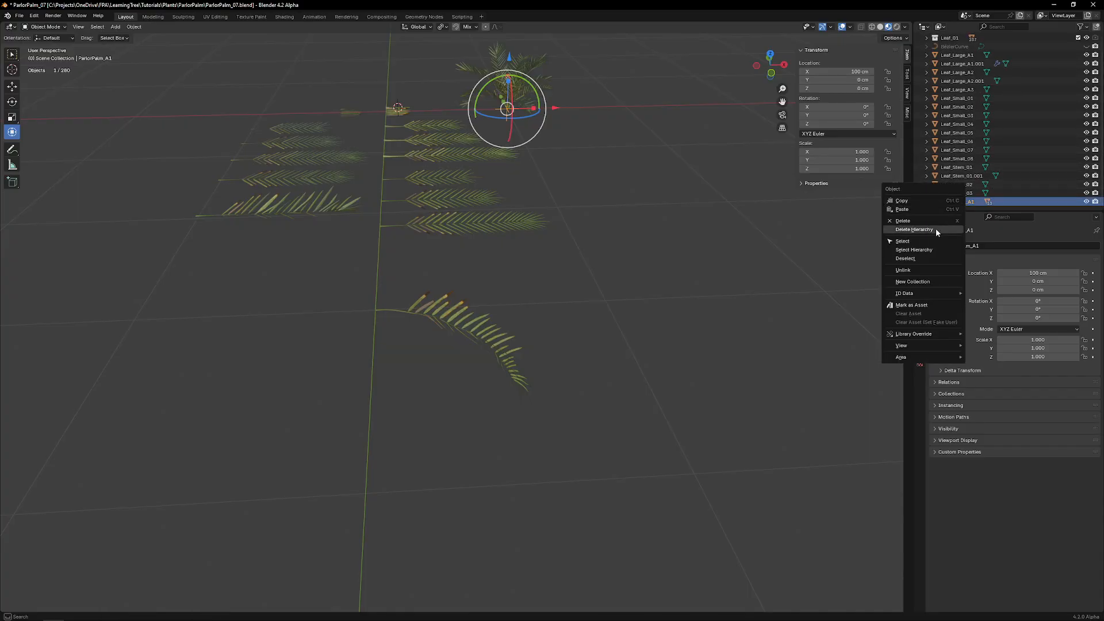
{"action": "left_click", "coordinate": [913, 250]}
{"action": "middle_click_drag", "start_coordinate": [529, 149], "coordinate": [484, 183], "text": "shift"}
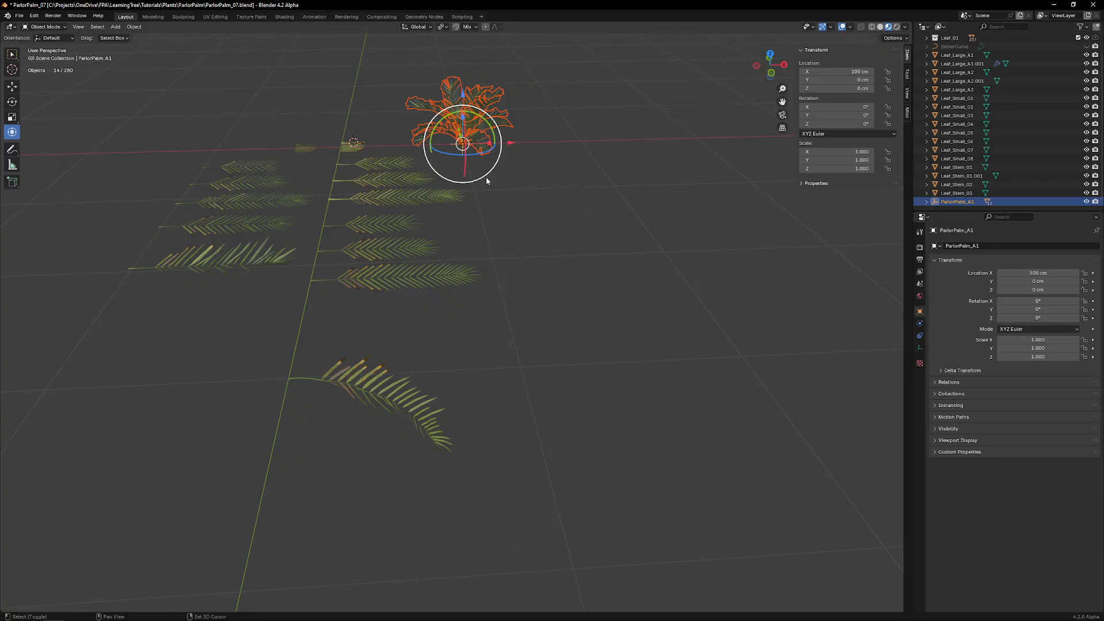
{"action": "key", "text": "shift+d"}
{"action": "key", "text": "x"}
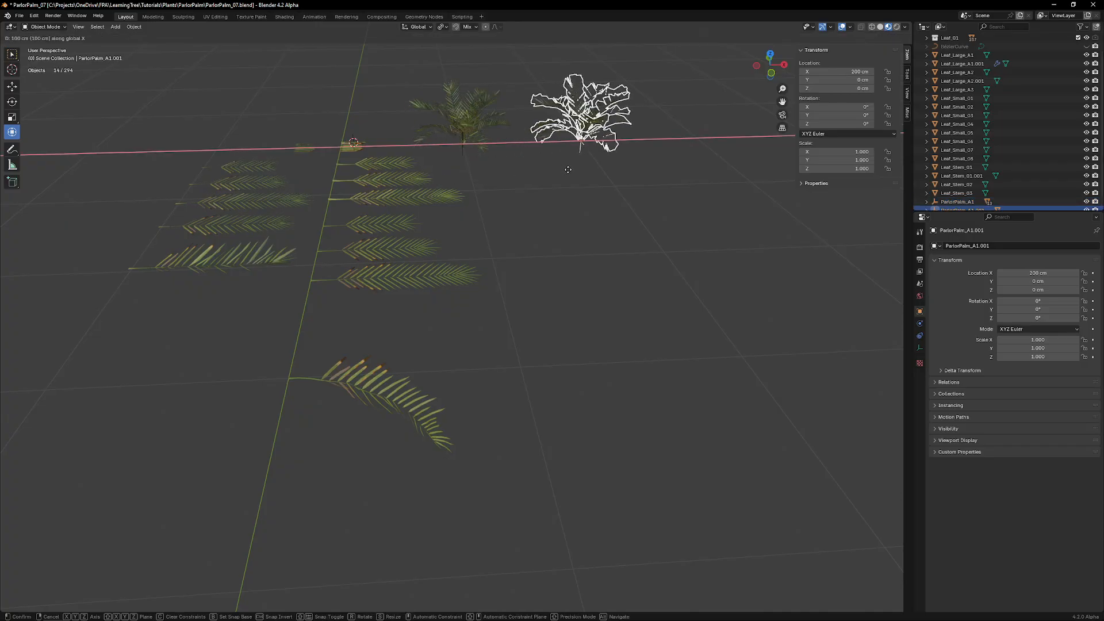
{"action": "left_click", "coordinate": [597, 168], "text": "ctrl"}
Step: Link the object data of the detailed joined leaf to all the duplicated palm's leaves
{"action": "middle_click_drag", "start_coordinate": [578, 129], "coordinate": [533, 149], "text": "shift"}
{"action": "left_click_drag", "start_coordinate": [628, 68], "coordinate": [505, 181]}
{"action": "key", "text": "ctrl+z"}
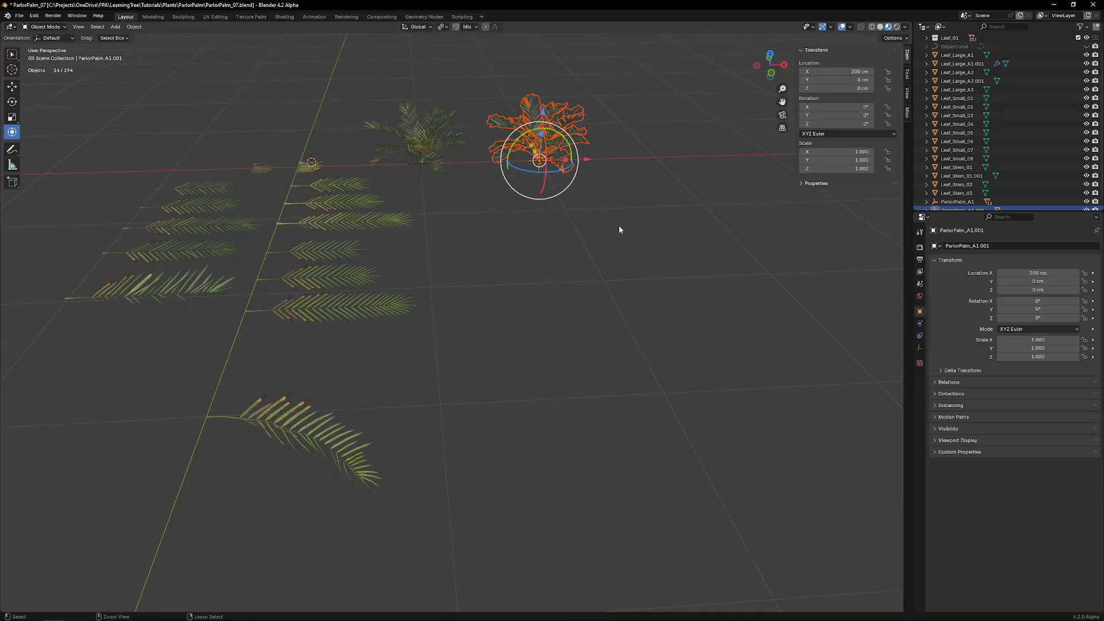
{"action": "left_click", "coordinate": [617, 225]}
{"action": "left_click_drag", "start_coordinate": [610, 87], "coordinate": [508, 151]}
{"action": "left_click", "coordinate": [338, 435], "text": "shift"}
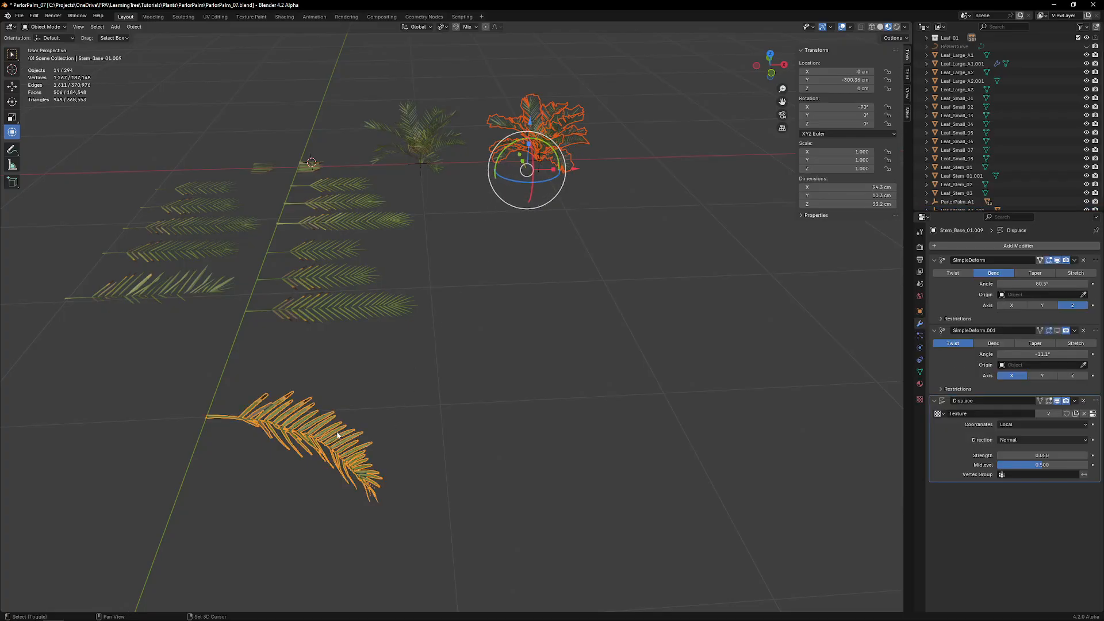
{"action": "key", "text": "ctrl+l"}
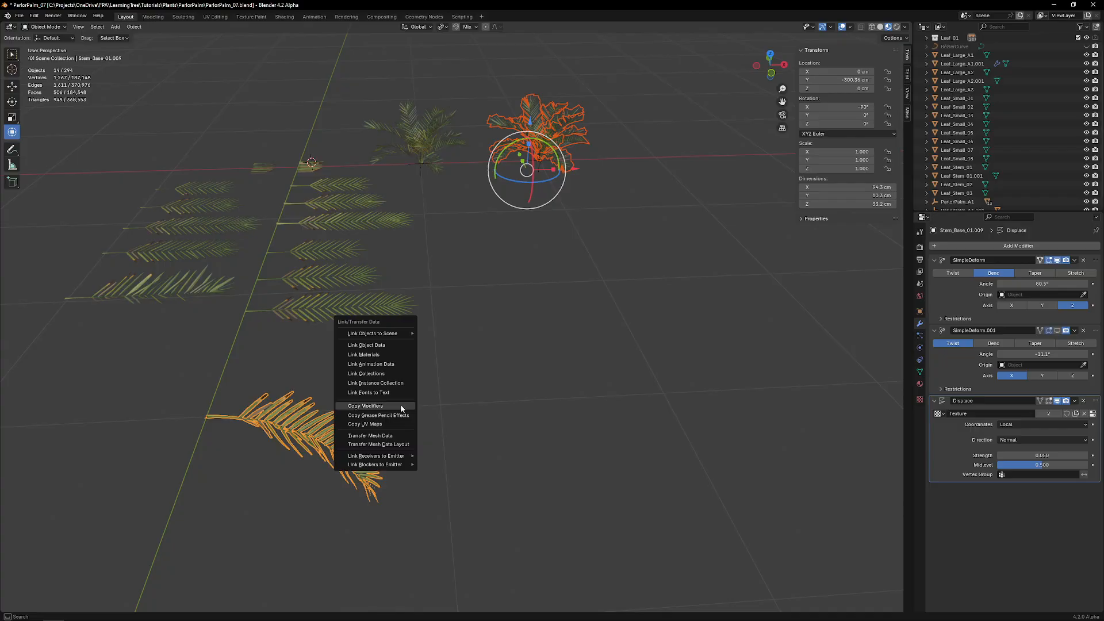
{"action": "left_click", "coordinate": [400, 345]}
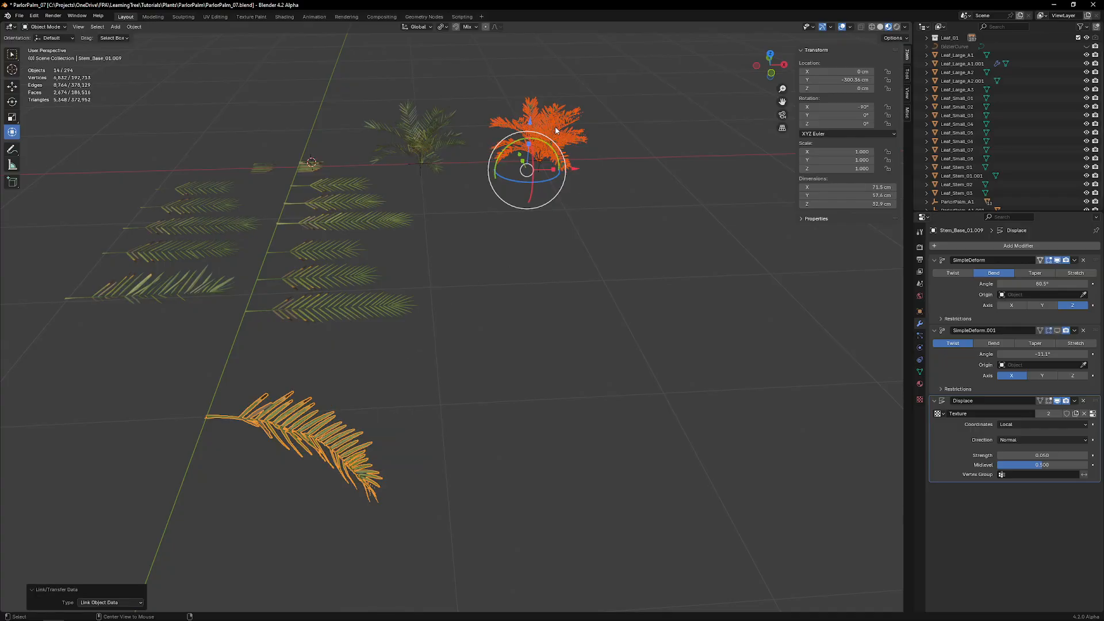
Step: Deselect everything and inspect the duplicated palm with its detailed leaves from close up
{"action": "middle_click", "coordinate": [555, 130], "text": "alt"}
{"action": "scroll", "coordinate": [446, 264], "scroll_direction": "up", "scroll_amount": 6}
{"action": "key", "text": "alt+a"}
{"action": "mouse_move", "coordinate": [446, 268]}
{"action": "middle_mouse_down"}
{"action": "mouse_move", "coordinate": [451, 201]}
{"action": "mouse_move", "coordinate": [390, 235]}
{"action": "mouse_move", "coordinate": [254, 221]}
{"action": "mouse_move", "coordinate": [340, 207]}
{"action": "mouse_move", "coordinate": [442, 283]}
{"action": "middle_mouse_up"}
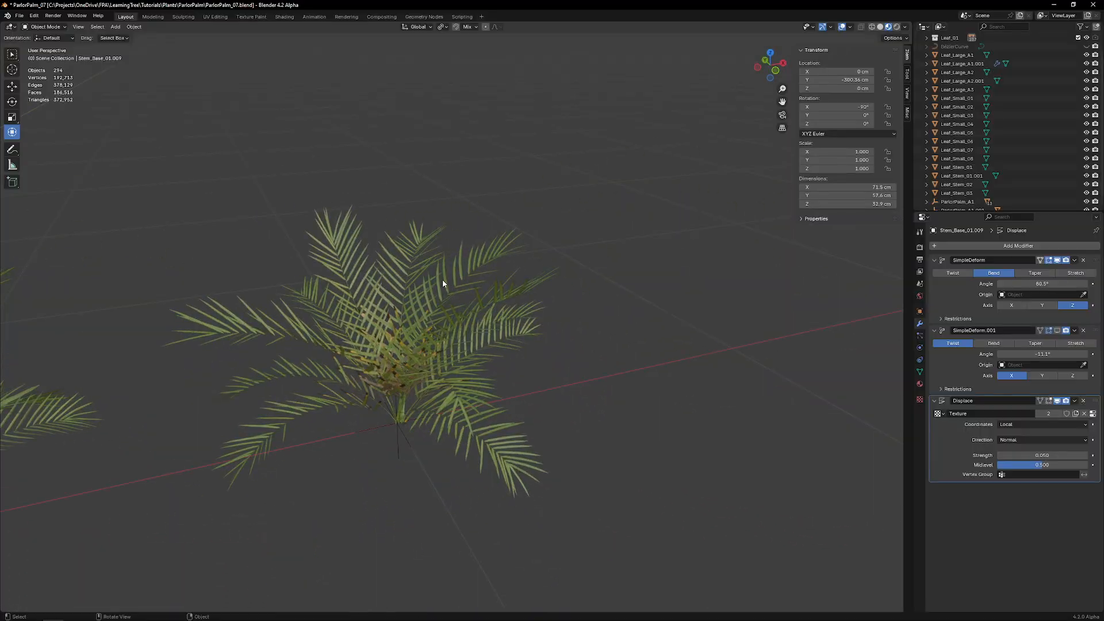
{"action": "left_click", "coordinate": [442, 281]}
{"action": "scroll", "coordinate": [442, 280], "scroll_direction": "down", "scroll_amount": 2}
{"action": "middle_click_drag", "start_coordinate": [482, 213], "coordinate": [550, 169], "text": "shift"}
Step: Select the original palm's leaves and then the duplicate's leaves to compare their geometry statistics
{"action": "left_click", "coordinate": [198, 324]}
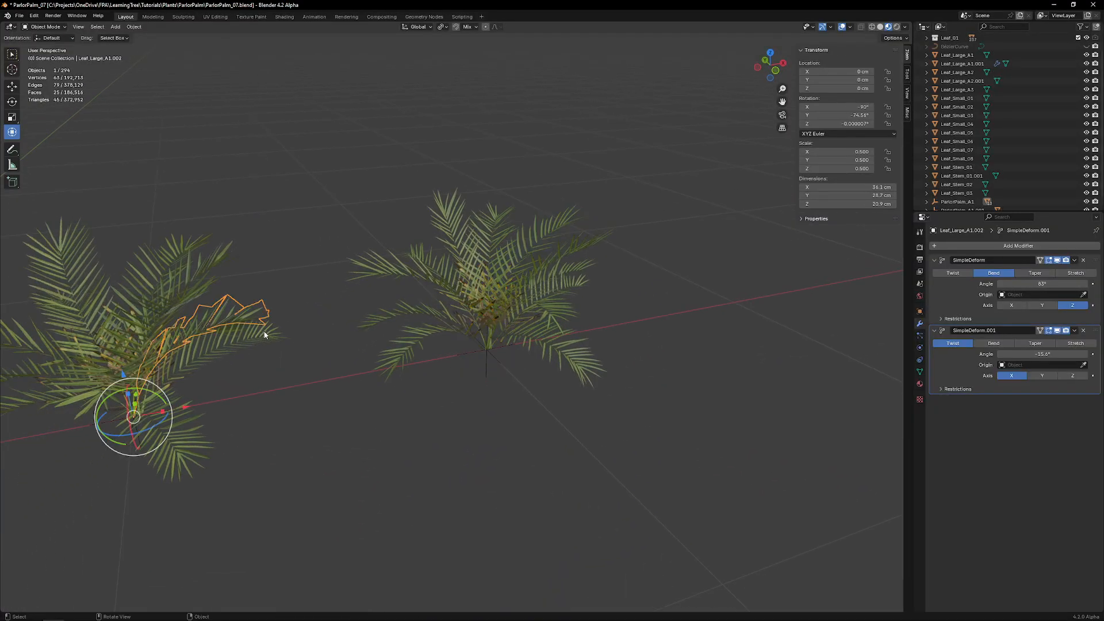
{"action": "middle_click_drag", "start_coordinate": [198, 325], "coordinate": [429, 252]}
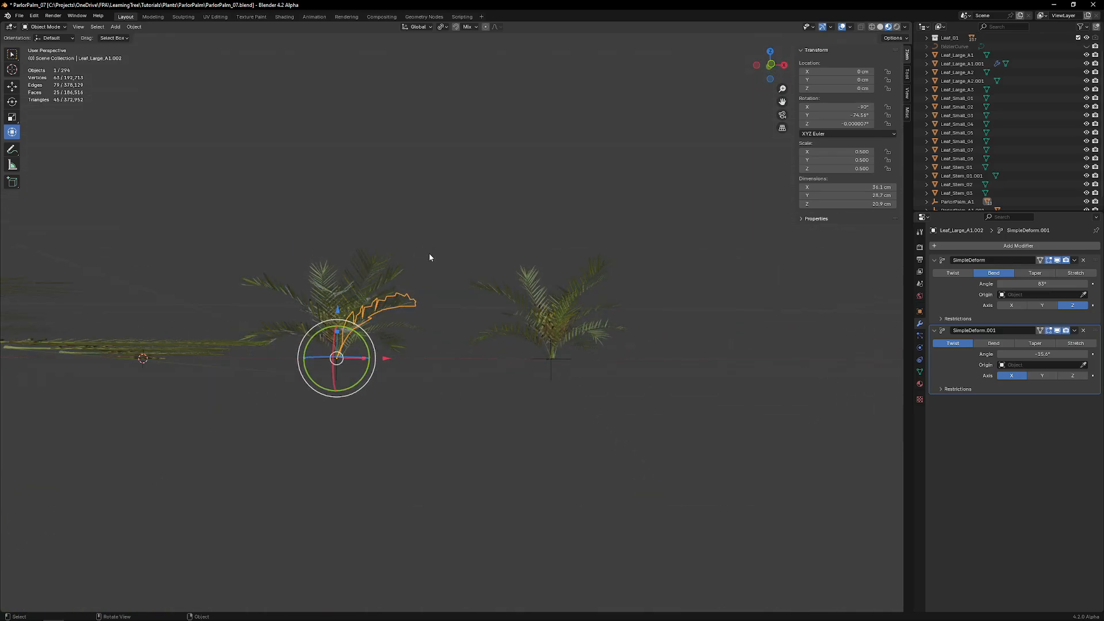
{"action": "left_click_drag", "start_coordinate": [429, 253], "coordinate": [316, 332]}
{"action": "middle_click_drag", "start_coordinate": [315, 333], "coordinate": [320, 277]}
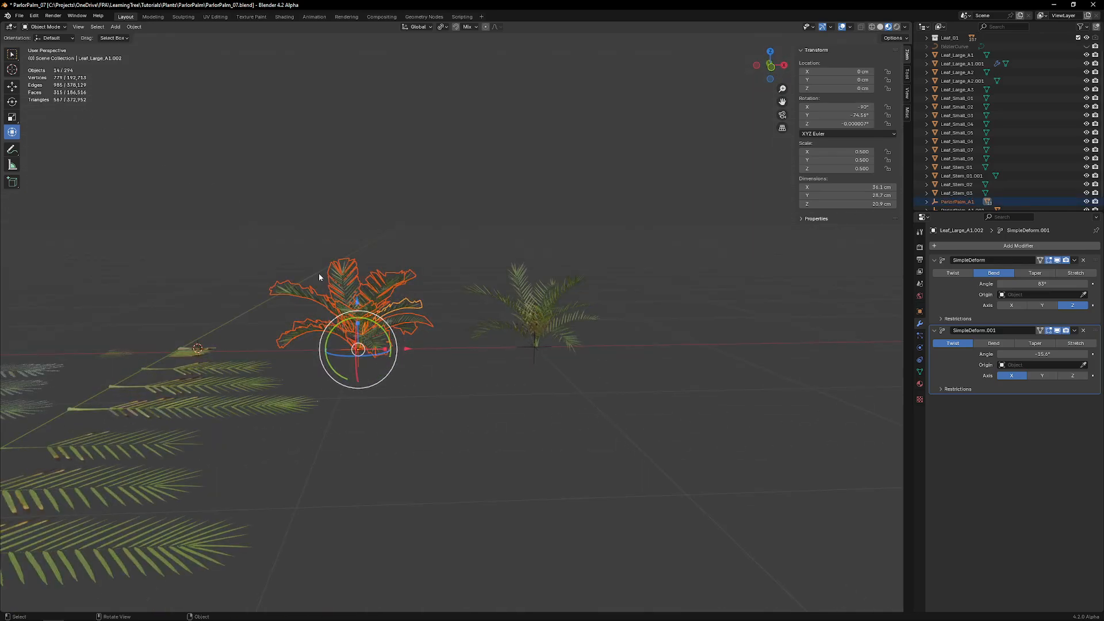
{"action": "left_click", "coordinate": [408, 303]}
{"action": "left_click_drag", "start_coordinate": [458, 219], "coordinate": [275, 366]}
{"action": "left_click_drag", "start_coordinate": [625, 253], "coordinate": [495, 328]}
{"action": "middle_click_drag", "start_coordinate": [564, 347], "coordinate": [581, 354]}
{"action": "scroll", "coordinate": [582, 355], "scroll_direction": "up", "scroll_amount": 4}
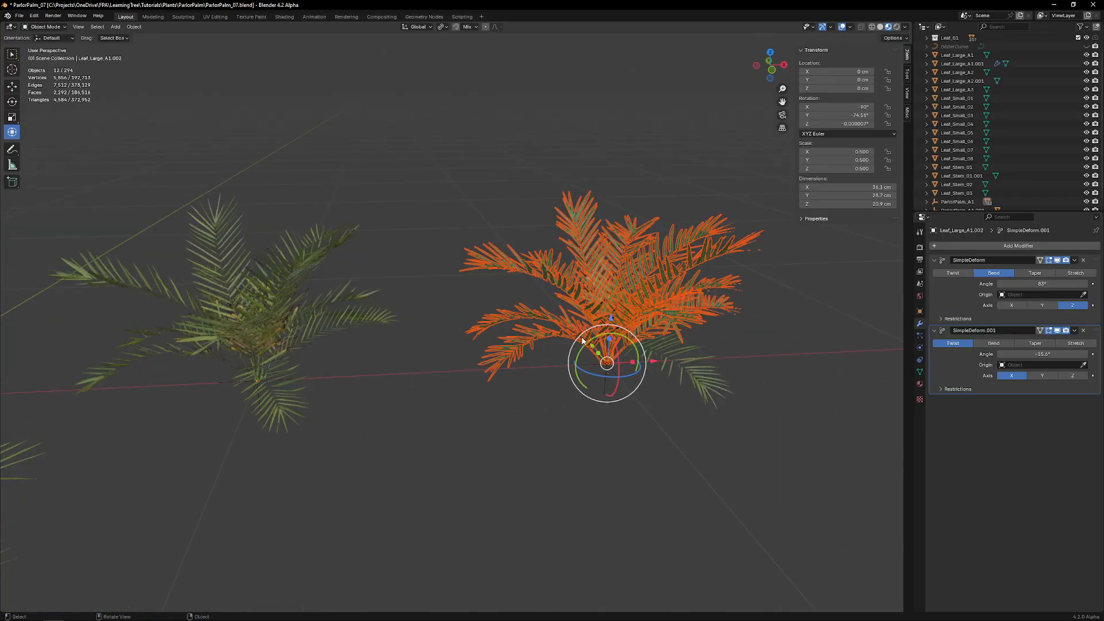
Step: Select a low drooping leaf on the duplicated palm and examine its detailed leaflets up close
{"action": "left_click", "coordinate": [684, 363]}
{"action": "scroll", "coordinate": [204, 356], "scroll_direction": "down", "scroll_amount": 4}
{"action": "middle_click_drag", "start_coordinate": [201, 354], "coordinate": [304, 329]}
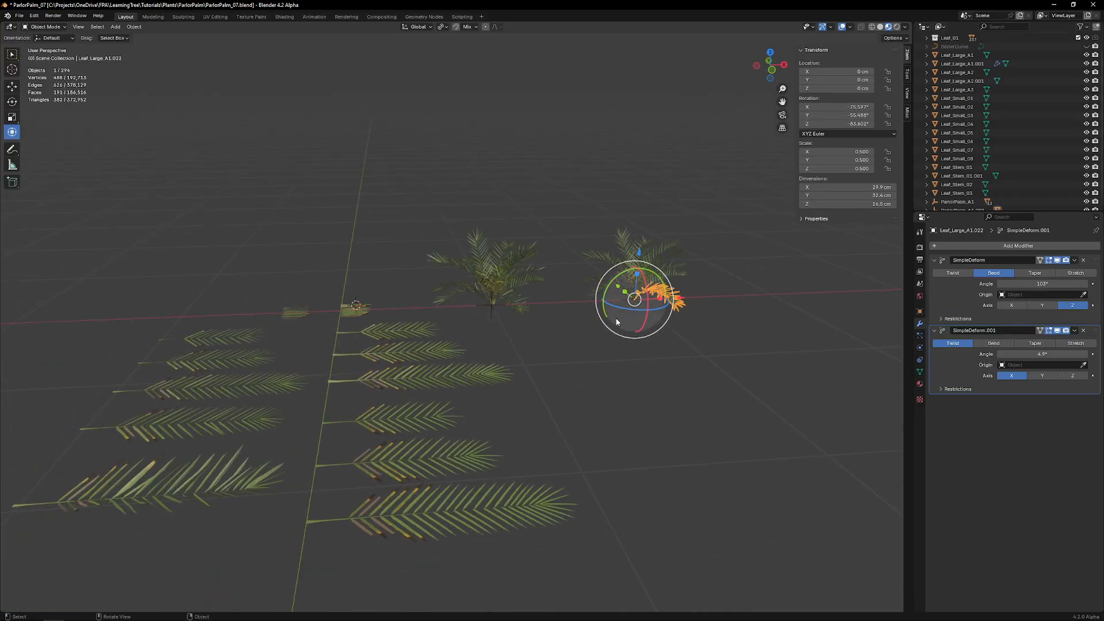
{"action": "scroll", "coordinate": [644, 299], "scroll_direction": "up", "scroll_amount": 1}
{"action": "middle_click_drag", "start_coordinate": [660, 286], "coordinate": [471, 318], "text": "shift"}
{"action": "scroll", "coordinate": [607, 300], "scroll_direction": "up", "scroll_amount": 3}
{"action": "scroll", "coordinate": [606, 297], "scroll_direction": "up", "scroll_amount": 2}
{"action": "mouse_move", "coordinate": [605, 298]}
{"action": "middle_mouse_down"}
{"action": "mouse_move", "coordinate": [592, 285]}
{"action": "mouse_move", "coordinate": [491, 298]}
{"action": "mouse_move", "coordinate": [432, 319]}
{"action": "mouse_move", "coordinate": [421, 338]}
{"action": "mouse_move", "coordinate": [591, 271]}
{"action": "middle_mouse_up"}
{"action": "scroll", "coordinate": [431, 320], "scroll_direction": "up", "scroll_amount": 2}
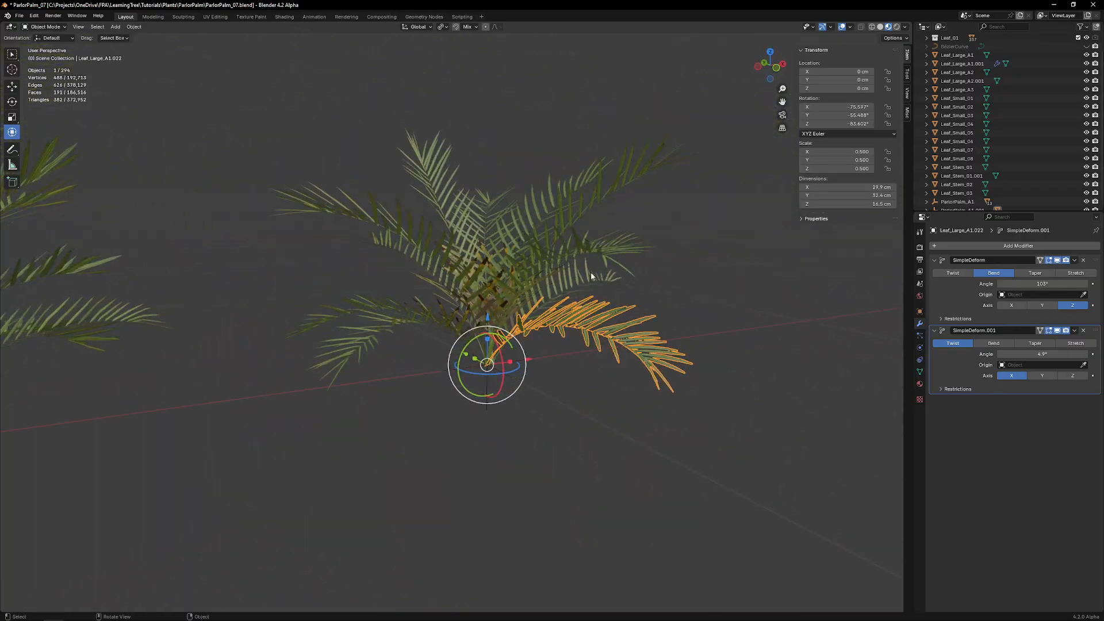
Step: Try to switch the viewport to Rendered shading for the duplicated palm
{"action": "key", "text": "z"}
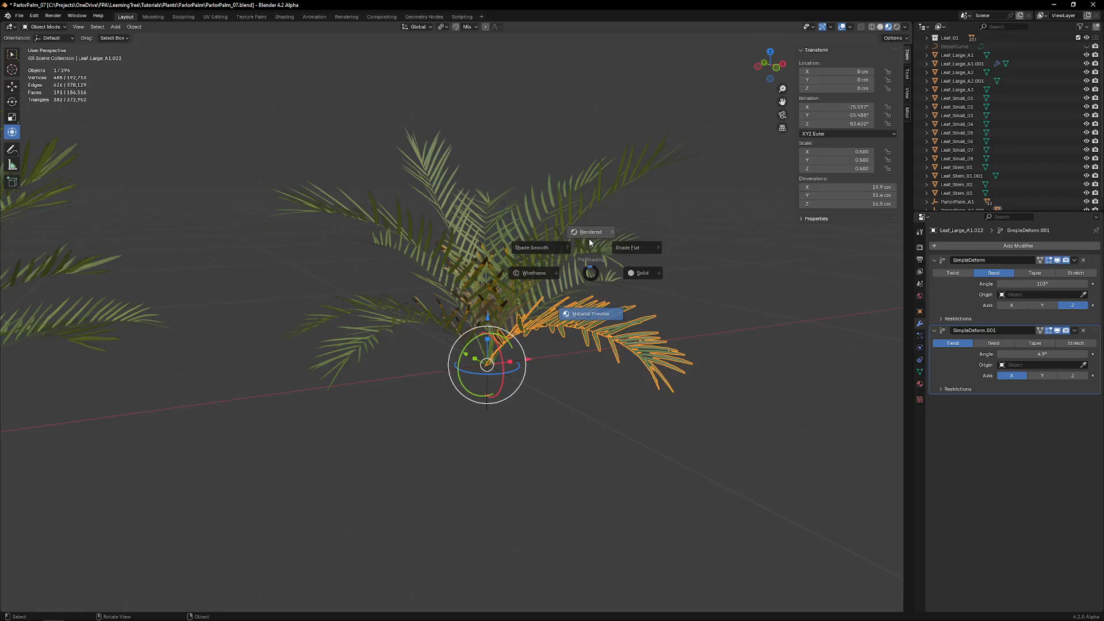
{"action": "left_click", "coordinate": [590, 240]}
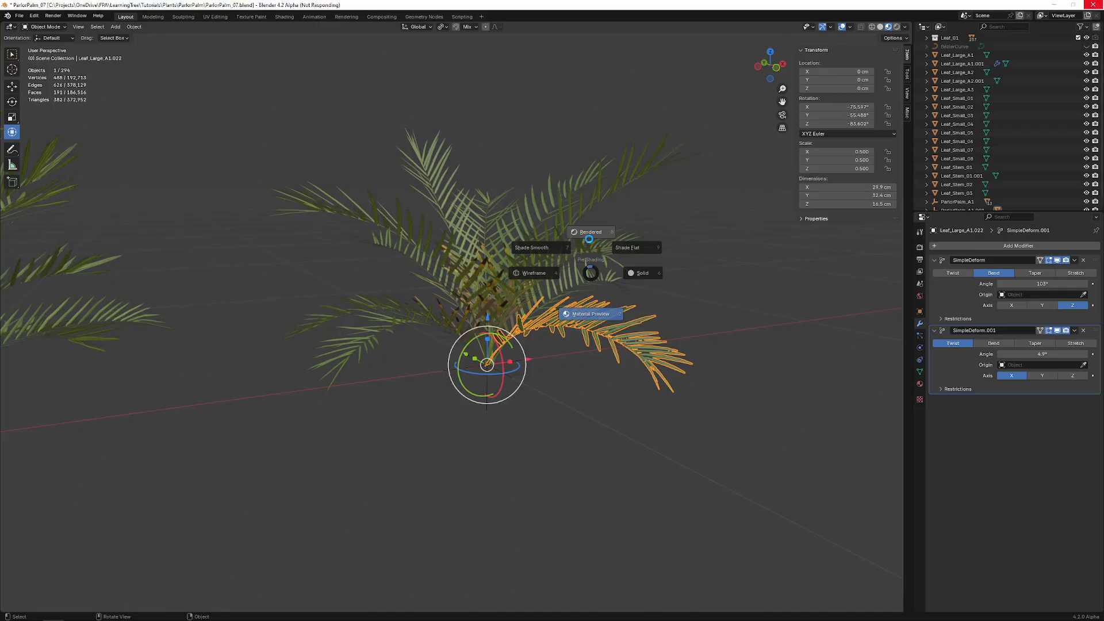
{"action": "mouse_move", "coordinate": [588, 238]}
{"action": "middle_mouse_down"}
{"action": "mouse_move", "coordinate": [506, 225]}
{"action": "mouse_move", "coordinate": [540, 252]}
{"action": "middle_mouse_up"}
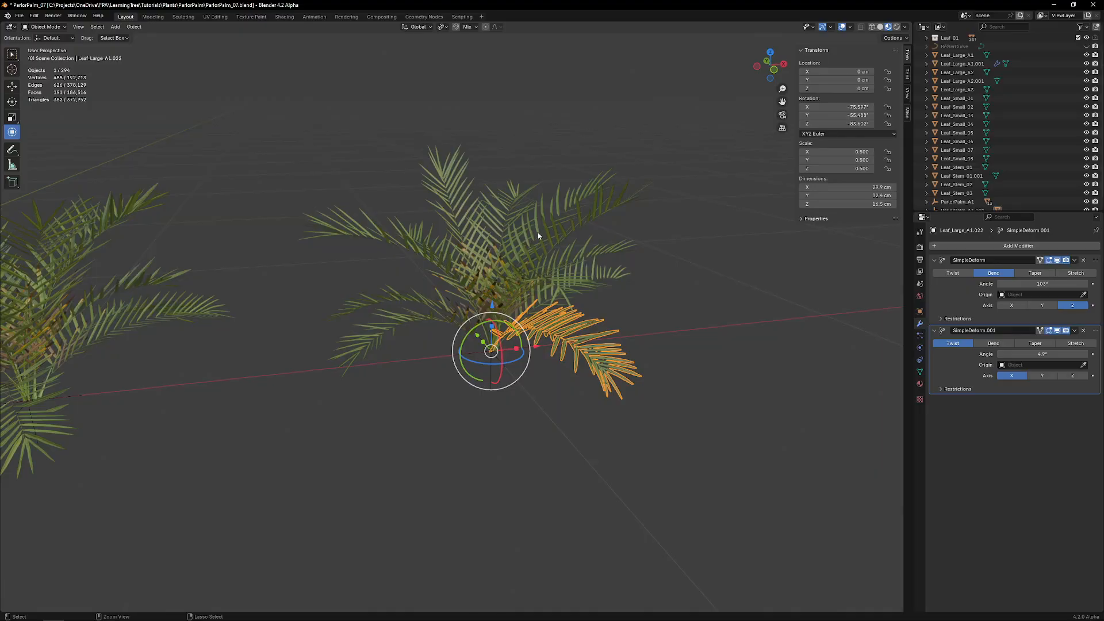
Step: Save the scene as a new version named ParlorPalm_08.blend
{"action": "key", "text": "ctrl+s"}
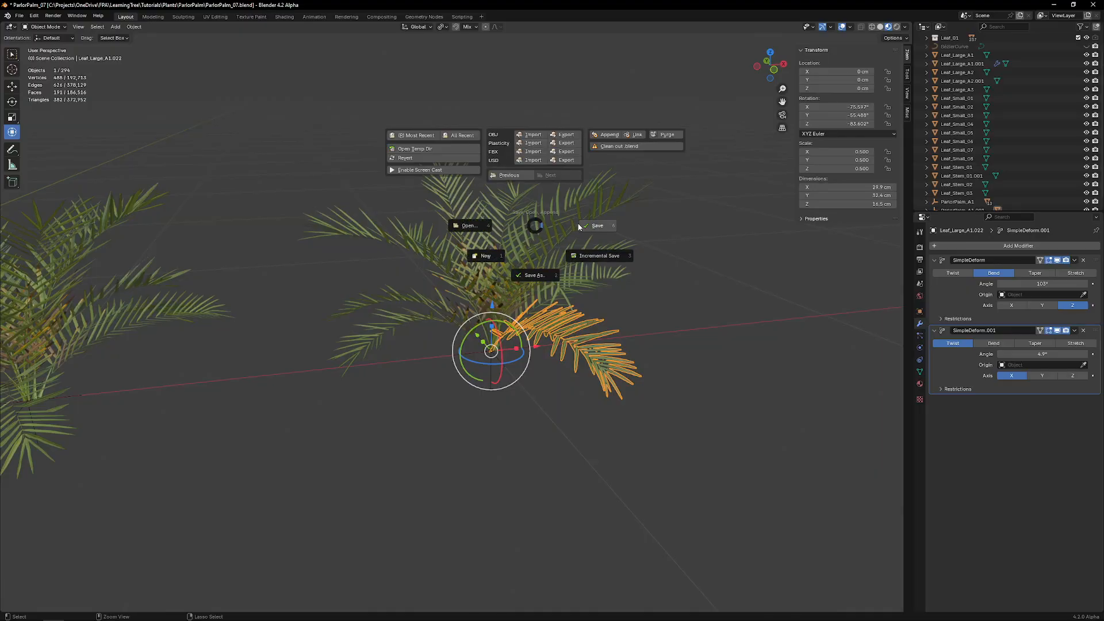
{"action": "left_click", "coordinate": [536, 275]}
{"action": "left_click", "coordinate": [654, 422]}
{"action": "left_click", "coordinate": [682, 421]}
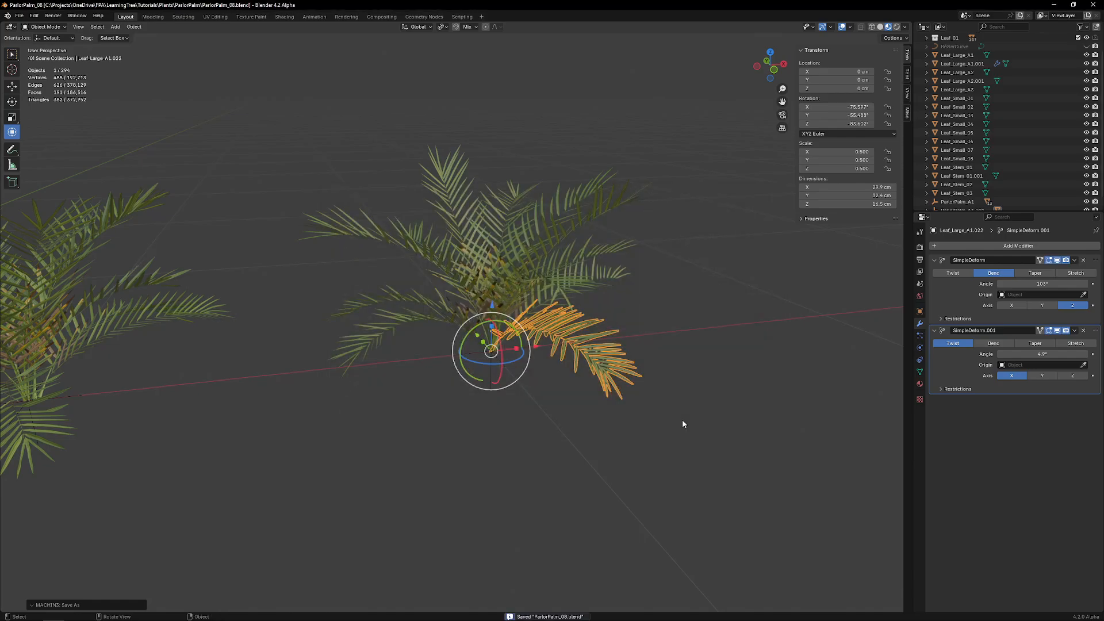
Step: Review both palms, the flat leaf layouts and the source leaflets, selecting the duplicate palm's root and the leaflets at the origin
{"action": "scroll", "coordinate": [494, 274], "scroll_direction": "down", "scroll_amount": 6}
{"action": "left_click", "coordinate": [483, 145]}
{"action": "middle_click_drag", "start_coordinate": [522, 300], "coordinate": [535, 345]}
{"action": "left_click", "coordinate": [604, 408]}
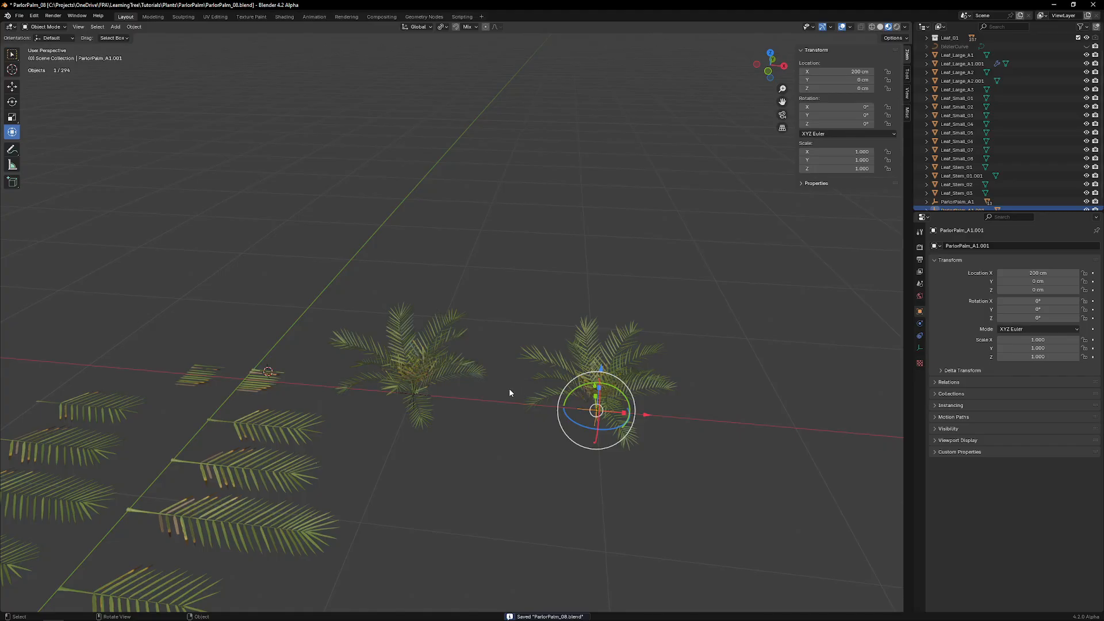
{"action": "middle_click_drag", "start_coordinate": [500, 369], "coordinate": [650, 396]}
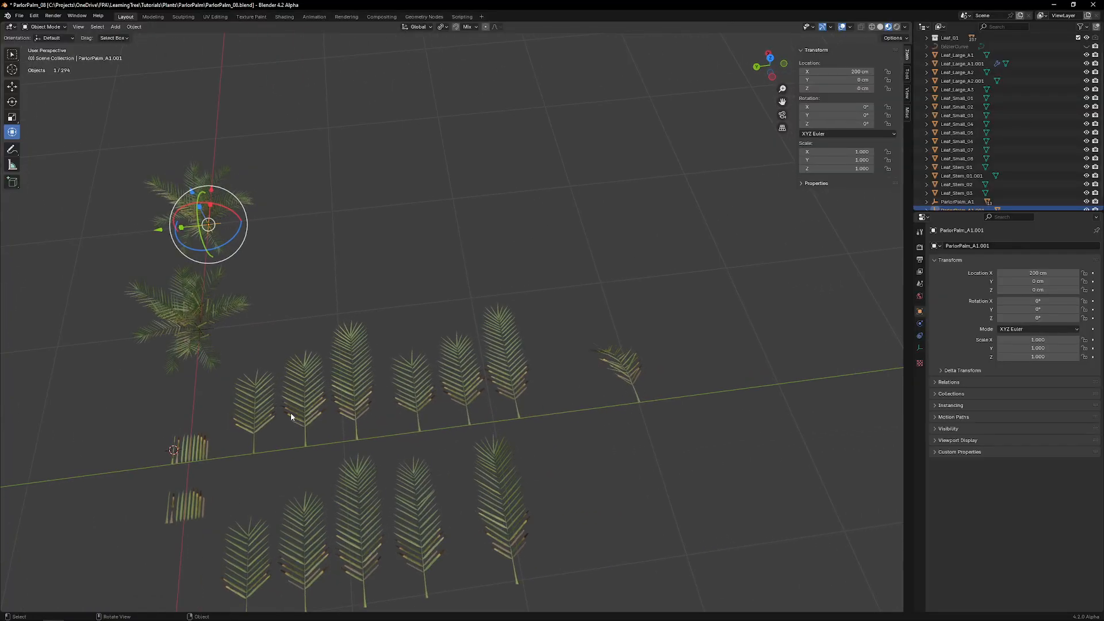
{"action": "left_click_drag", "start_coordinate": [226, 435], "coordinate": [150, 468]}
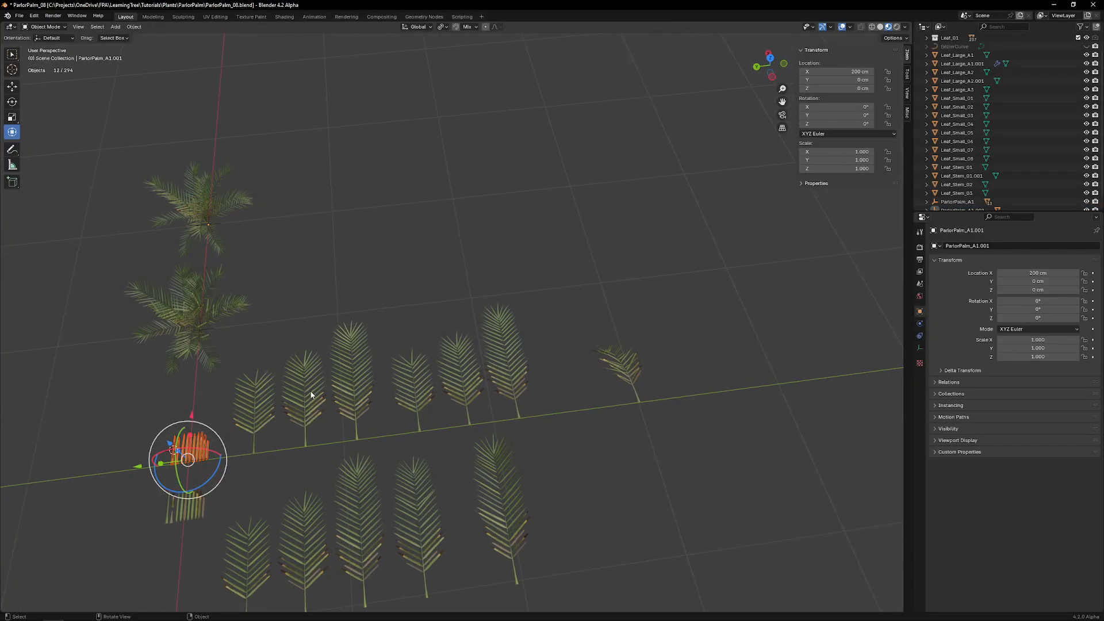
{"action": "middle_click_drag", "start_coordinate": [340, 322], "coordinate": [474, 289]}
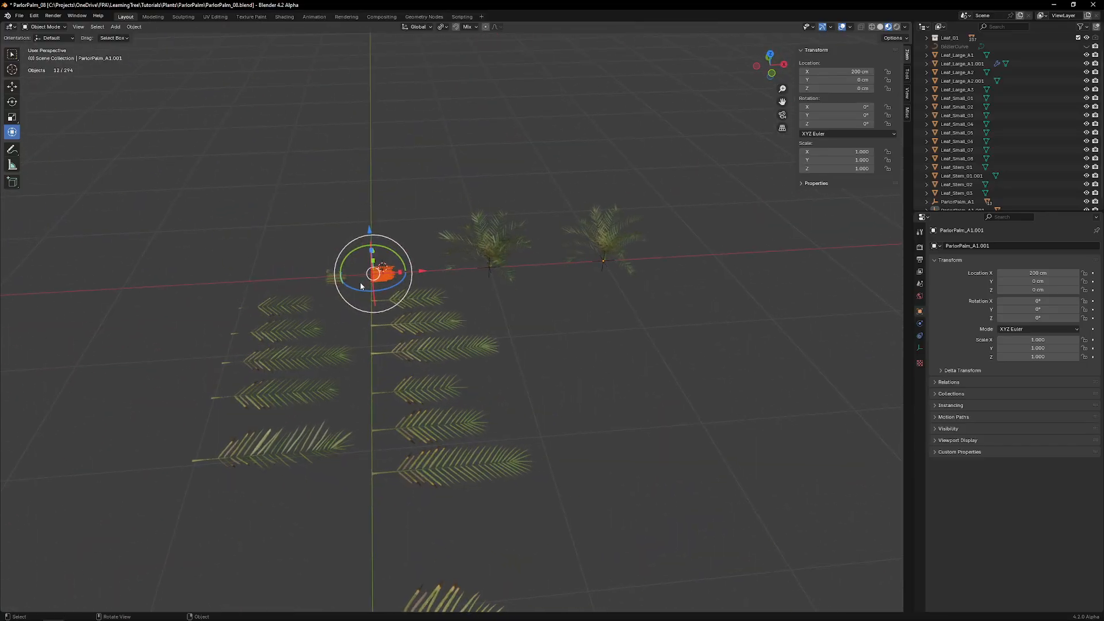
{"action": "middle_click_drag", "start_coordinate": [401, 275], "coordinate": [433, 300], "text": "shift"}
{"action": "scroll", "coordinate": [411, 329], "scroll_direction": "up", "scroll_amount": 4}
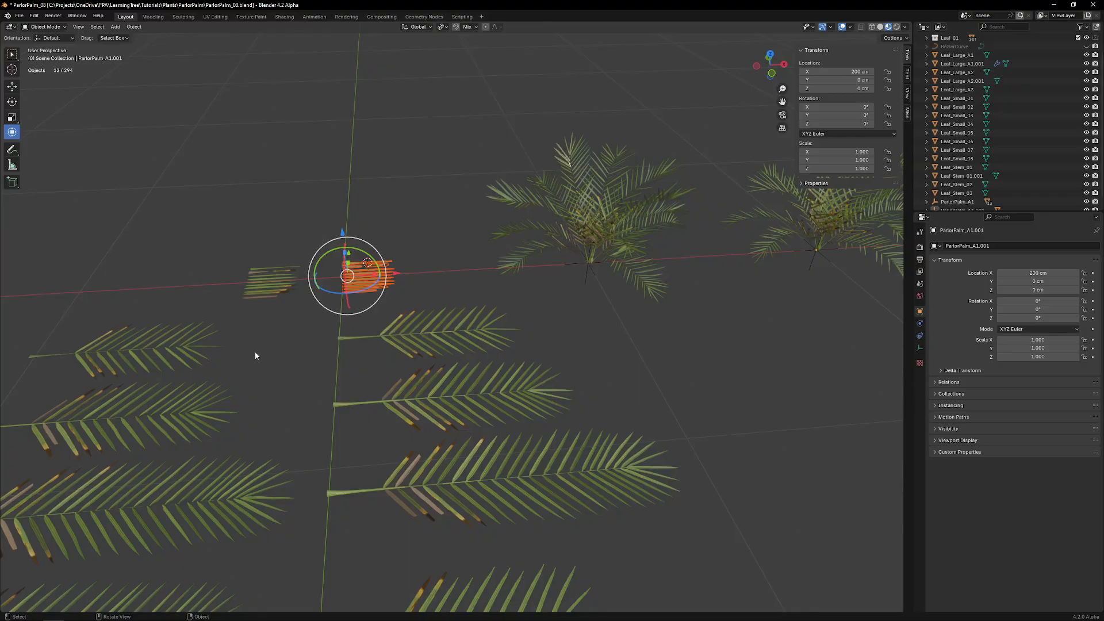
{"action": "middle_click_drag", "start_coordinate": [255, 353], "coordinate": [569, 250]}
Step: Inspect a card leaf on the original palm and a single leaflet in the flat leaf layouts
{"action": "left_click", "coordinate": [626, 218]}
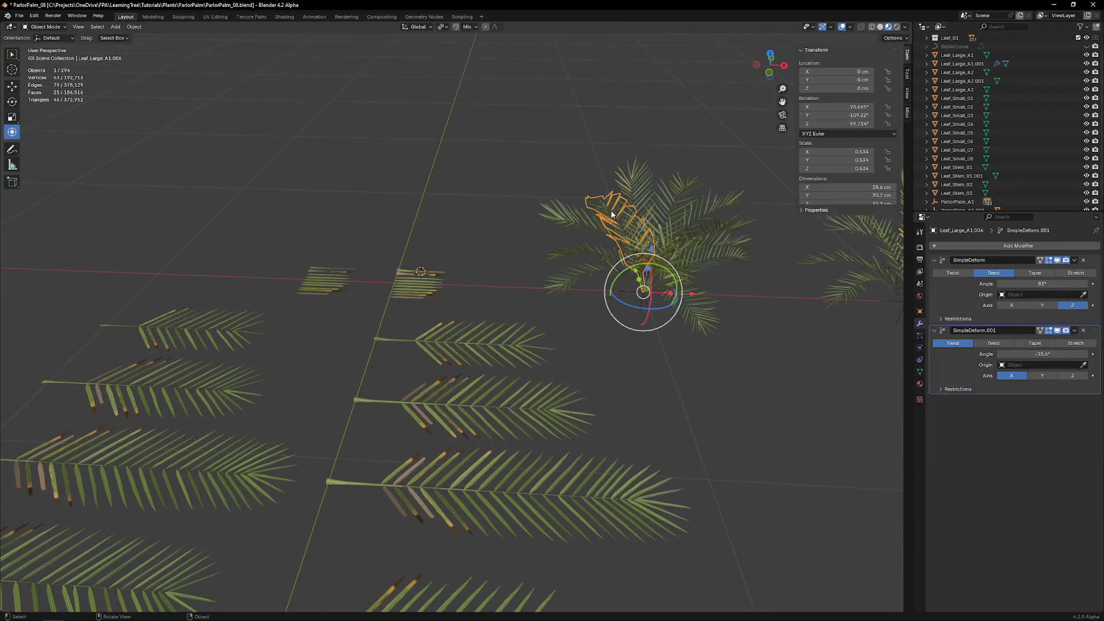
{"action": "middle_click", "coordinate": [626, 217], "text": "alt"}
{"action": "middle_click_drag", "start_coordinate": [626, 219], "coordinate": [411, 253]}
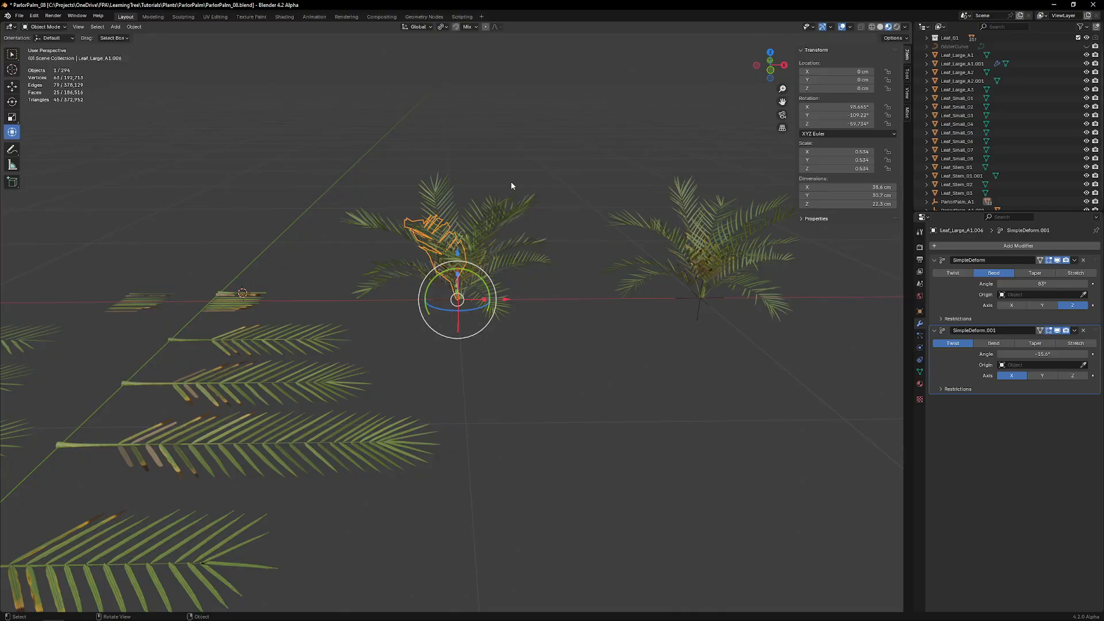
{"action": "left_click", "coordinate": [318, 410]}
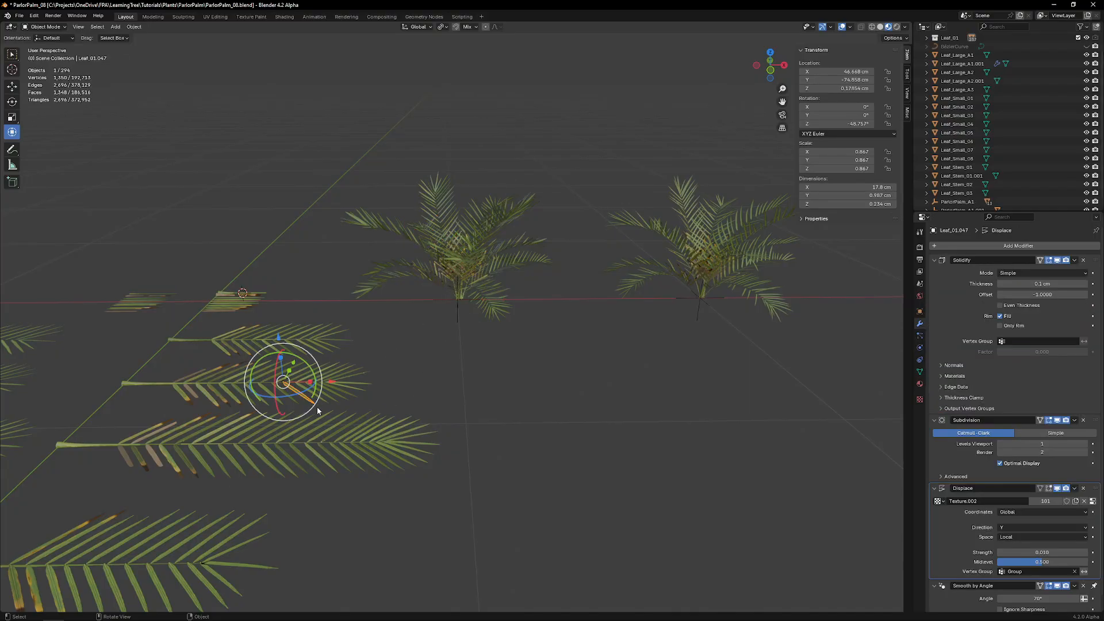
Step: Inspect the flat leaf cards, a stem card, both palms and a drooping card leaf on the original palm
{"action": "scroll", "coordinate": [292, 474], "scroll_direction": "down", "scroll_amount": 4}
{"action": "left_click", "coordinate": [278, 354]}
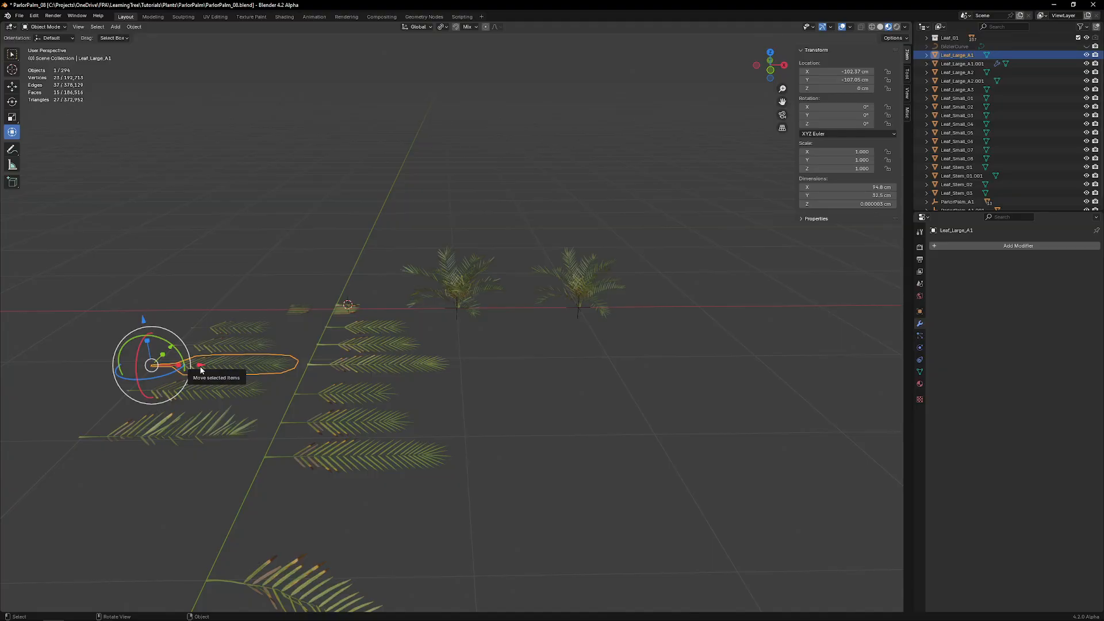
{"action": "left_click", "coordinate": [460, 259]}
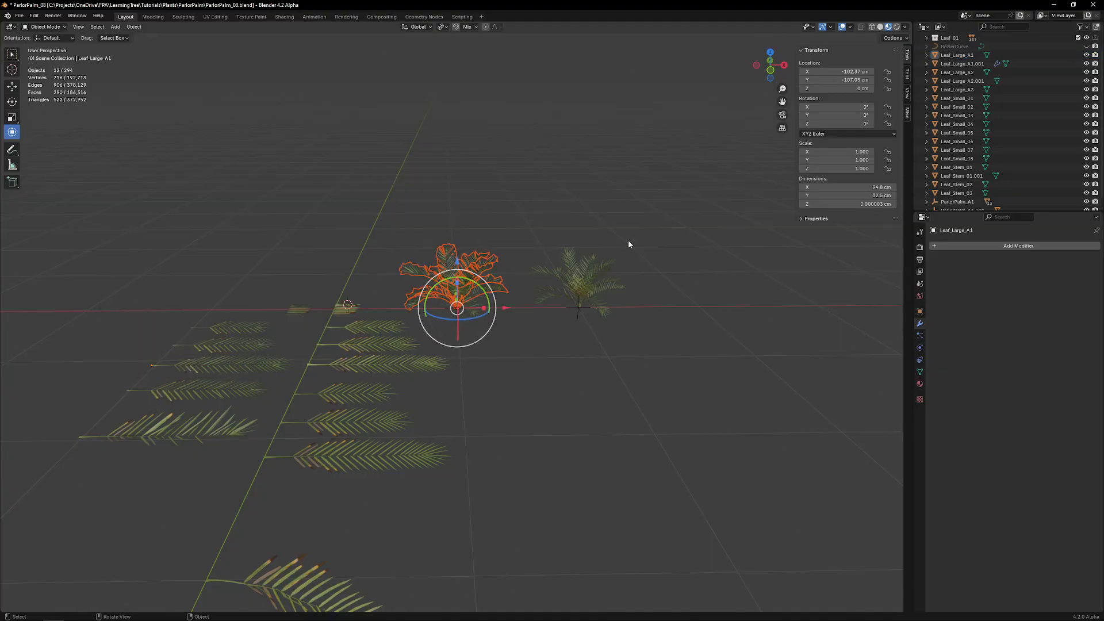
{"action": "left_click", "coordinate": [580, 284]}
{"action": "middle_click_drag", "start_coordinate": [563, 291], "coordinate": [522, 329]}
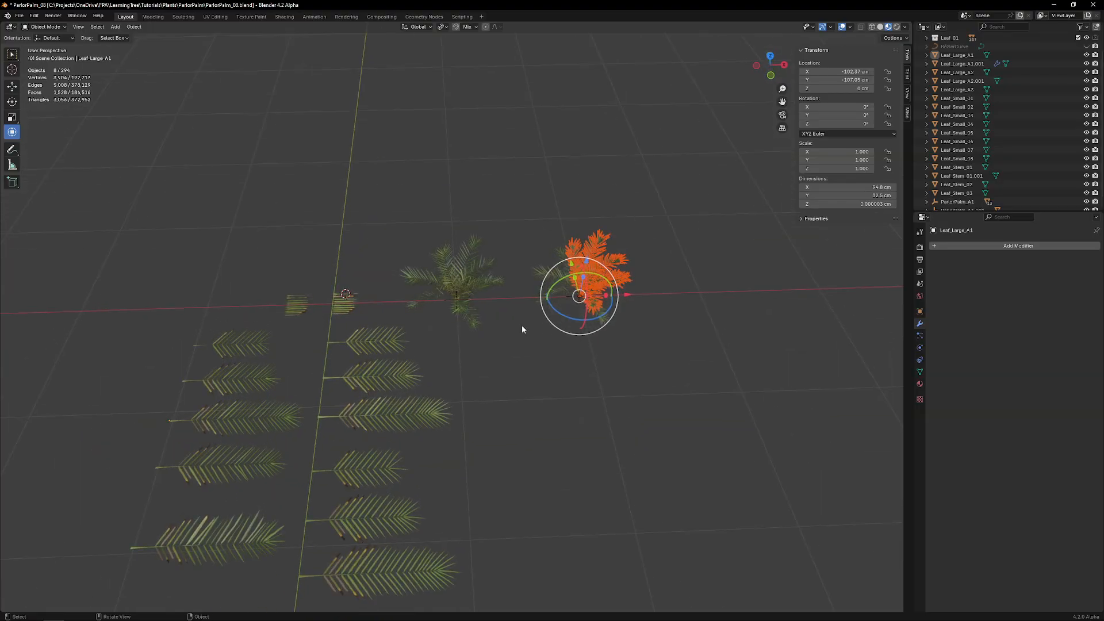
{"action": "left_click", "coordinate": [294, 300]}
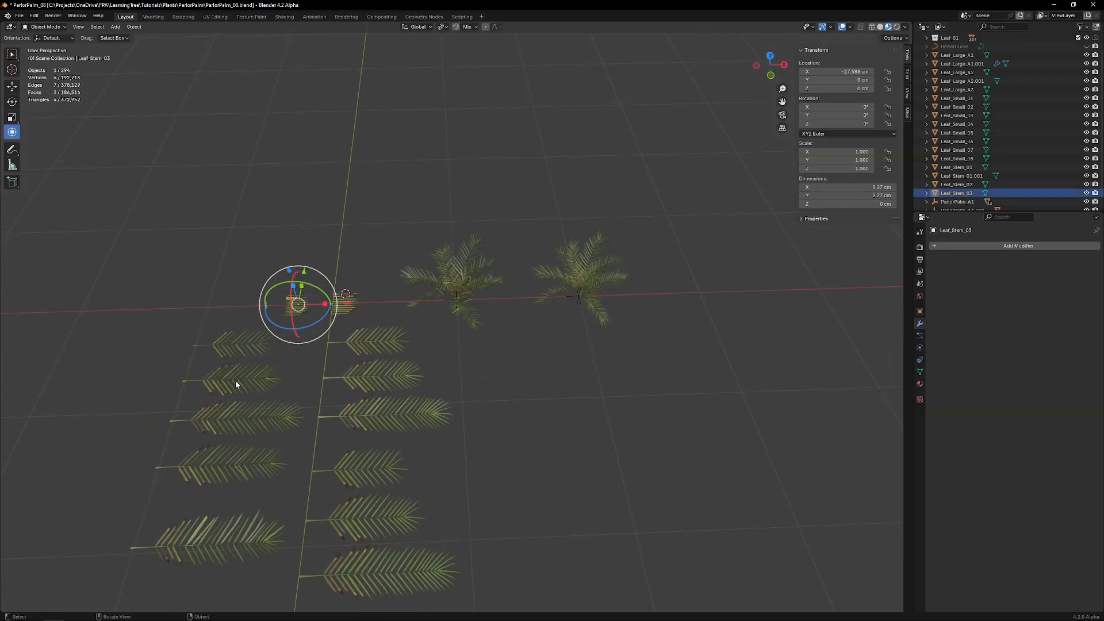
{"action": "scroll", "coordinate": [270, 365], "scroll_direction": "up", "scroll_amount": 5}
{"action": "left_click", "coordinate": [509, 289]}
{"action": "scroll", "coordinate": [510, 288], "scroll_direction": "up", "scroll_amount": 5}
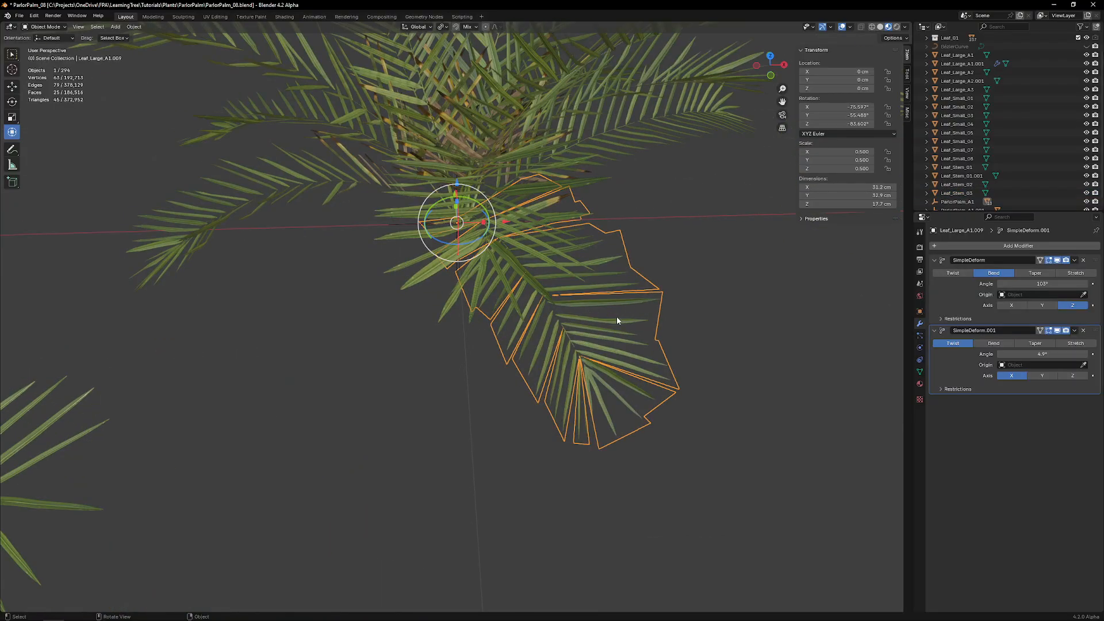
{"action": "middle_click_drag", "start_coordinate": [617, 318], "coordinate": [392, 345]}
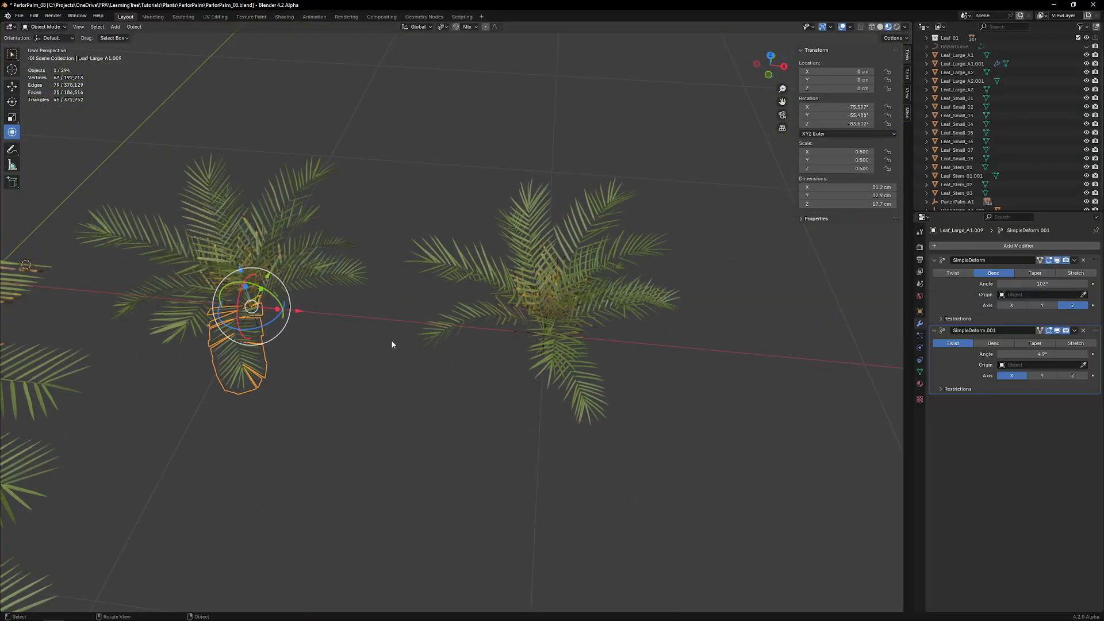
Step: Examine the detailed-geometry leaves on the duplicate palm up close and from several angles, comparing them with the card palm
{"action": "left_click", "coordinate": [537, 247]}
{"action": "scroll", "coordinate": [560, 290], "scroll_direction": "up", "scroll_amount": 3}
{"action": "middle_click_drag", "start_coordinate": [560, 289], "coordinate": [310, 341]}
{"action": "scroll", "coordinate": [703, 282], "scroll_direction": "down", "scroll_amount": 3}
{"action": "scroll", "coordinate": [496, 256], "scroll_direction": "up", "scroll_amount": 3}
{"action": "middle_click_drag", "start_coordinate": [495, 257], "coordinate": [414, 216]}
{"action": "left_click", "coordinate": [566, 228]}
{"action": "scroll", "coordinate": [414, 217], "scroll_direction": "up", "scroll_amount": 6}
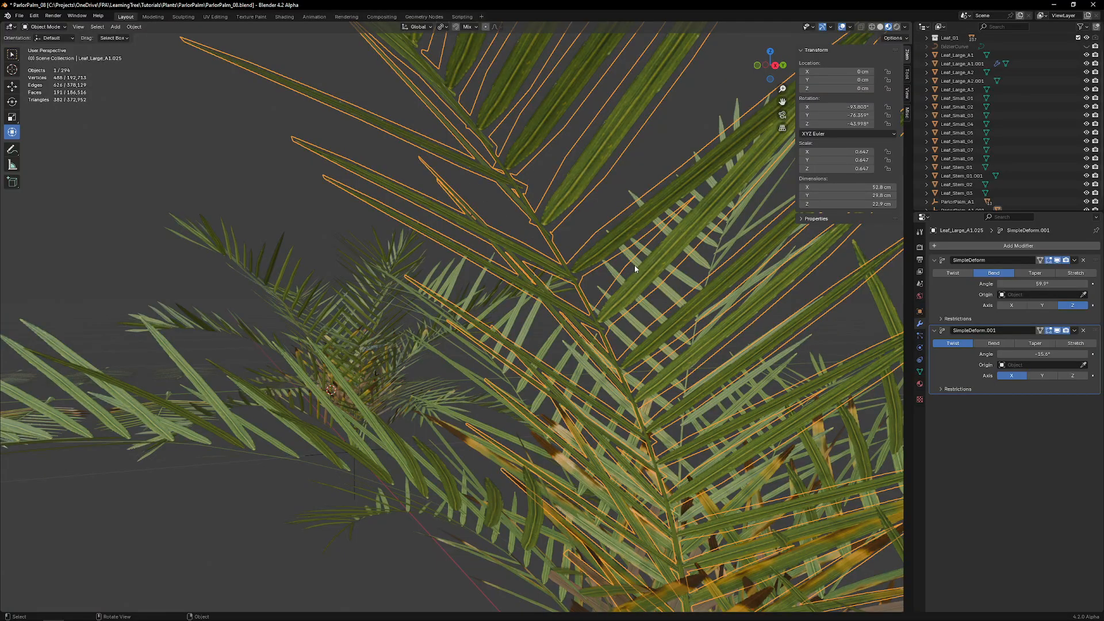
{"action": "scroll", "coordinate": [658, 284], "scroll_direction": "down", "scroll_amount": 6}
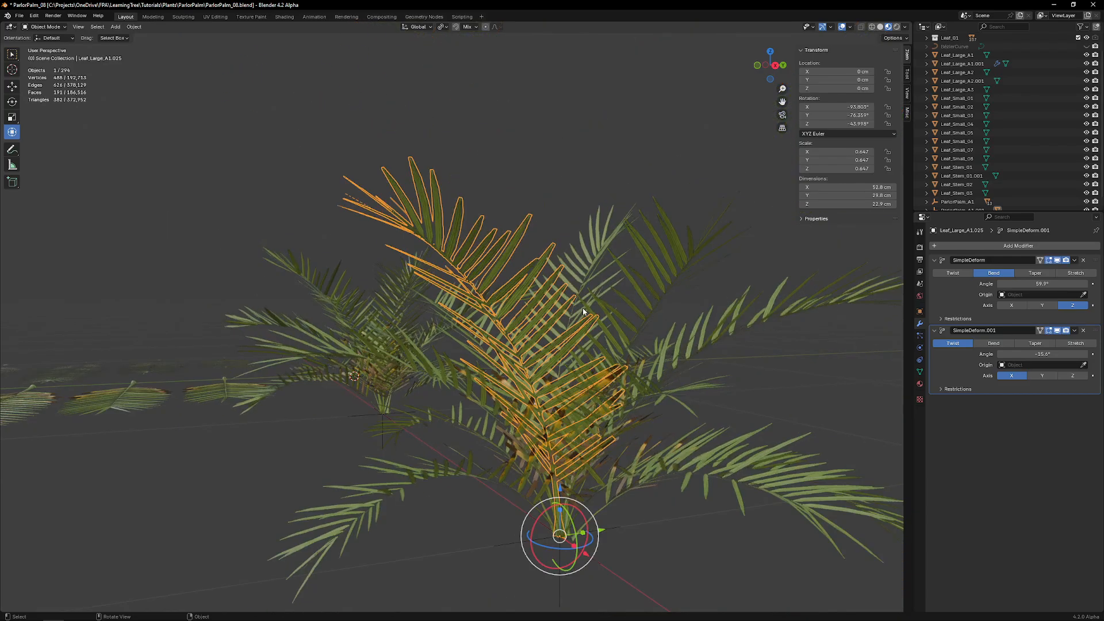
{"action": "middle_click_drag", "start_coordinate": [582, 308], "coordinate": [525, 234]}
{"action": "left_click", "coordinate": [524, 236]}
{"action": "scroll", "coordinate": [454, 350], "scroll_direction": "up", "scroll_amount": 5}
{"action": "middle_click_drag", "start_coordinate": [453, 350], "coordinate": [429, 344]}
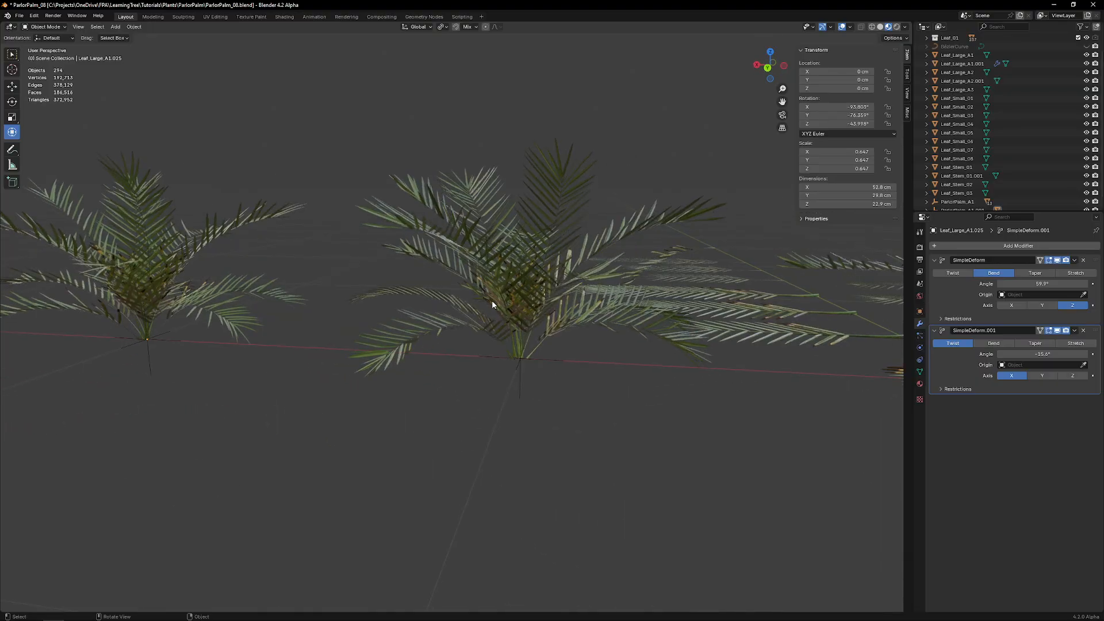
{"action": "scroll", "coordinate": [492, 300], "scroll_direction": "down", "scroll_amount": 4}
{"action": "middle_click_drag", "start_coordinate": [413, 295], "coordinate": [530, 313]}
{"action": "scroll", "coordinate": [468, 355], "scroll_direction": "down", "scroll_amount": 4}
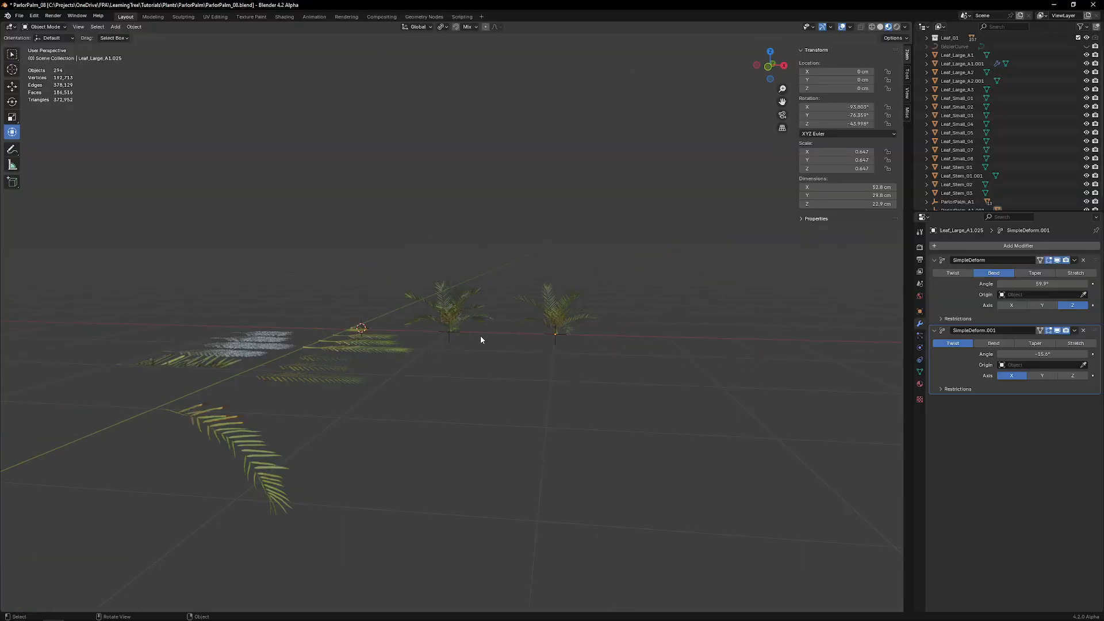
Step: Isolate both palms in local view to compare them, and restore the full scene
{"action": "left_click_drag", "start_coordinate": [421, 242], "coordinate": [595, 386]}
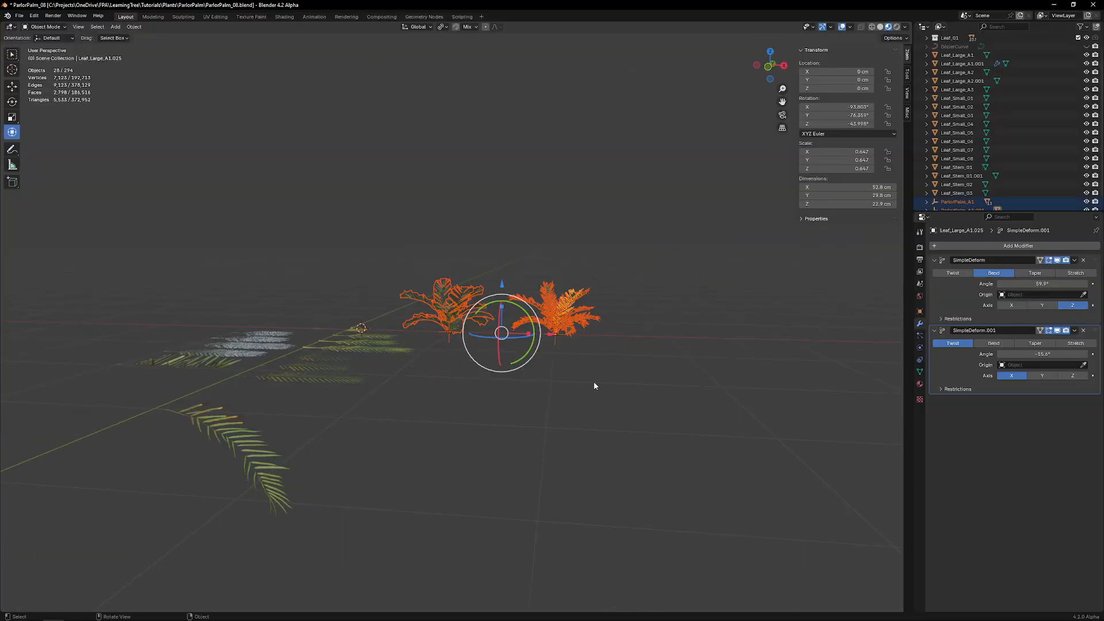
{"action": "key", "text": "KP_Divide"}
{"action": "key", "text": "alt+a"}
{"action": "mouse_move", "coordinate": [419, 253]}
{"action": "middle_mouse_down"}
{"action": "mouse_move", "coordinate": [437, 329]}
{"action": "mouse_move", "coordinate": [436, 234]}
{"action": "mouse_move", "coordinate": [419, 242]}
{"action": "mouse_move", "coordinate": [584, 242]}
{"action": "mouse_move", "coordinate": [619, 261]}
{"action": "mouse_move", "coordinate": [402, 247]}
{"action": "middle_mouse_up"}
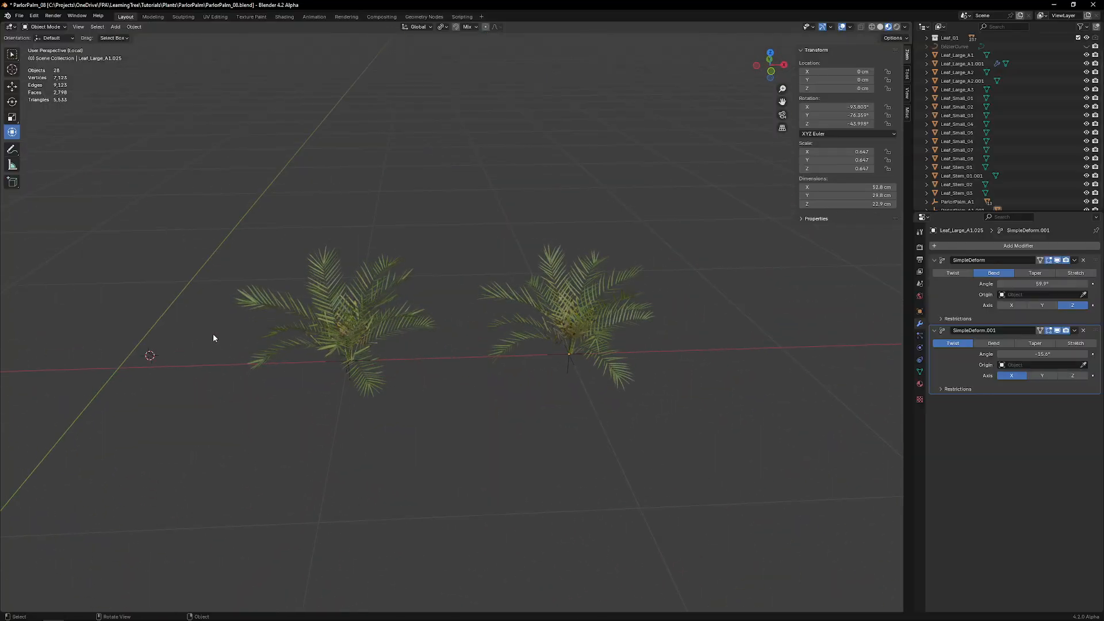
{"action": "key", "text": "KP_Divide"}
{"action": "middle_click_drag", "start_coordinate": [134, 346], "coordinate": [447, 421]}
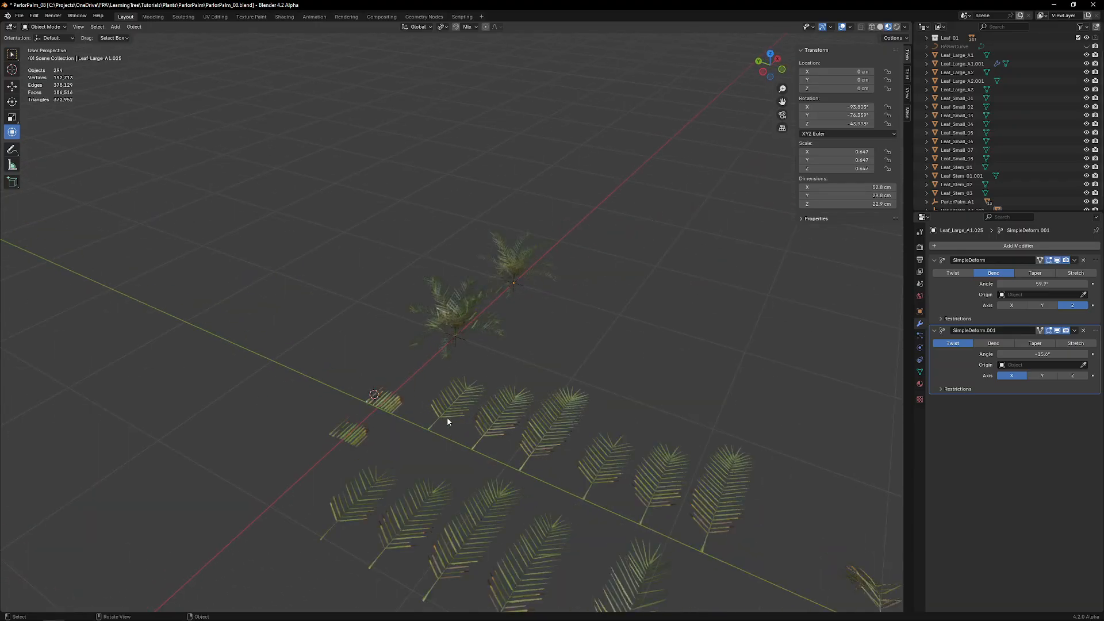
Step: Inspect individual leaflets on the large flat geometry leaf beside the Y axis
{"action": "left_click", "coordinate": [564, 446]}
{"action": "middle_click_drag", "start_coordinate": [563, 446], "coordinate": [525, 273]}
{"action": "scroll", "coordinate": [526, 273], "scroll_direction": "up", "scroll_amount": 3}
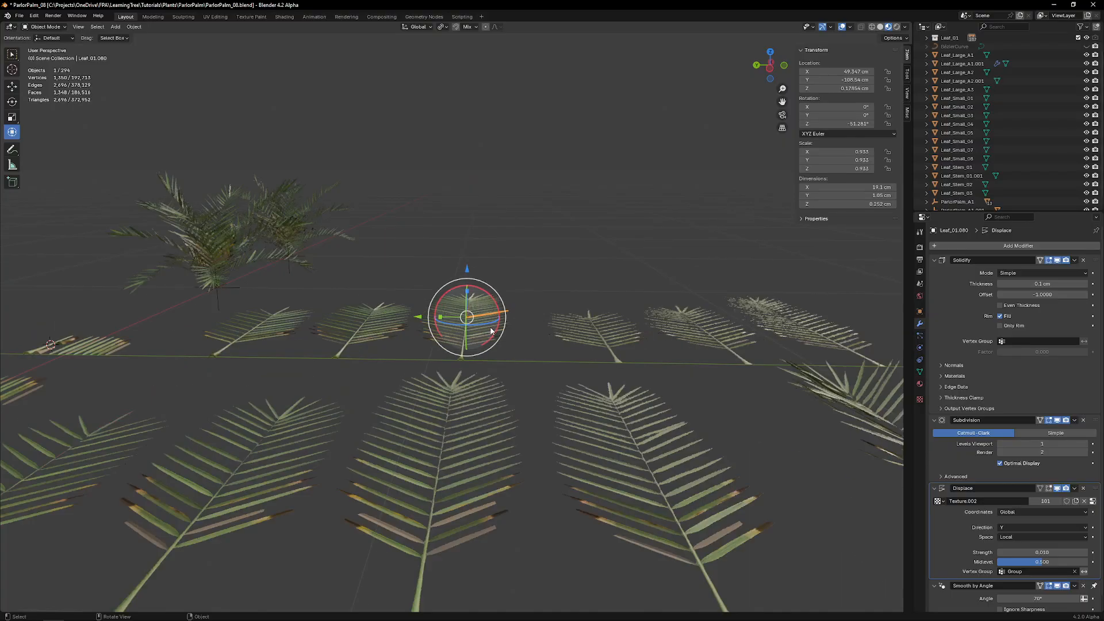
{"action": "scroll", "coordinate": [492, 332], "scroll_direction": "up", "scroll_amount": 4}
{"action": "left_click", "coordinate": [505, 367]}
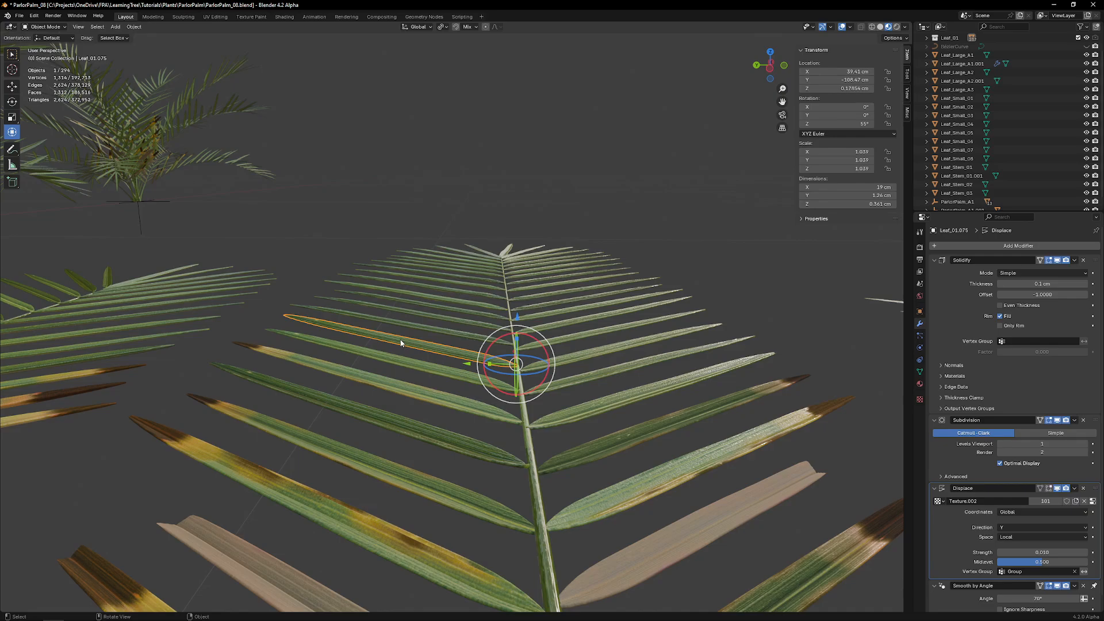
Step: Duplicate the large flat geometry leaf with its stem base about 230 cm along negative Y, beyond the bent leaf
{"action": "scroll", "coordinate": [400, 340], "scroll_direction": "down", "scroll_amount": 7}
{"action": "middle_click_drag", "start_coordinate": [446, 332], "coordinate": [451, 356]}
{"action": "left_click_drag", "start_coordinate": [534, 274], "coordinate": [422, 536]}
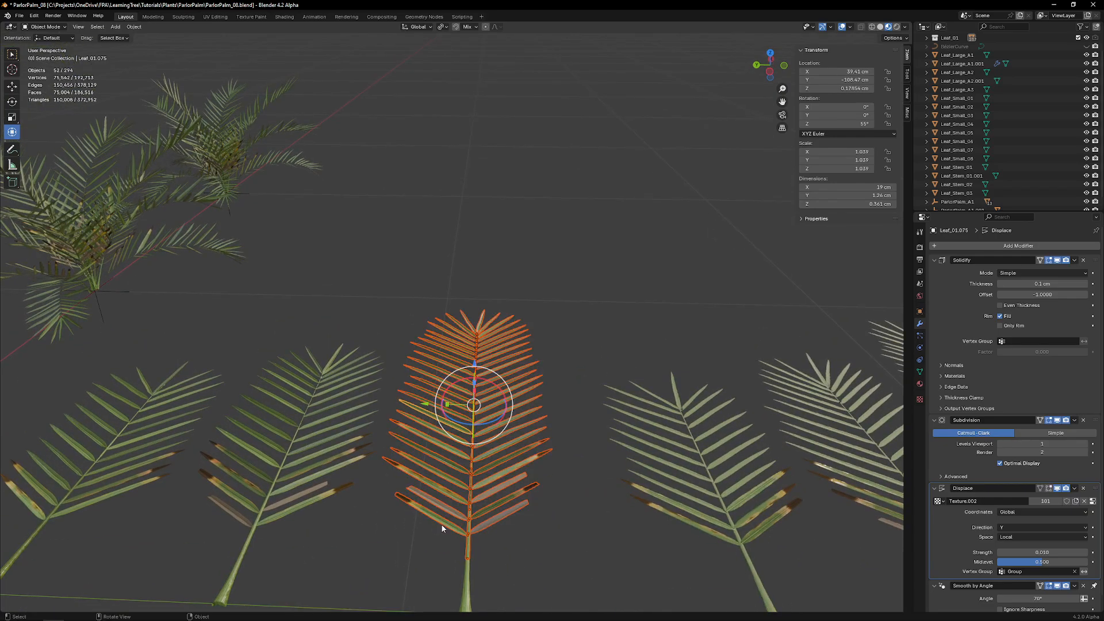
{"action": "scroll", "coordinate": [466, 459], "scroll_direction": "down", "scroll_amount": 4}
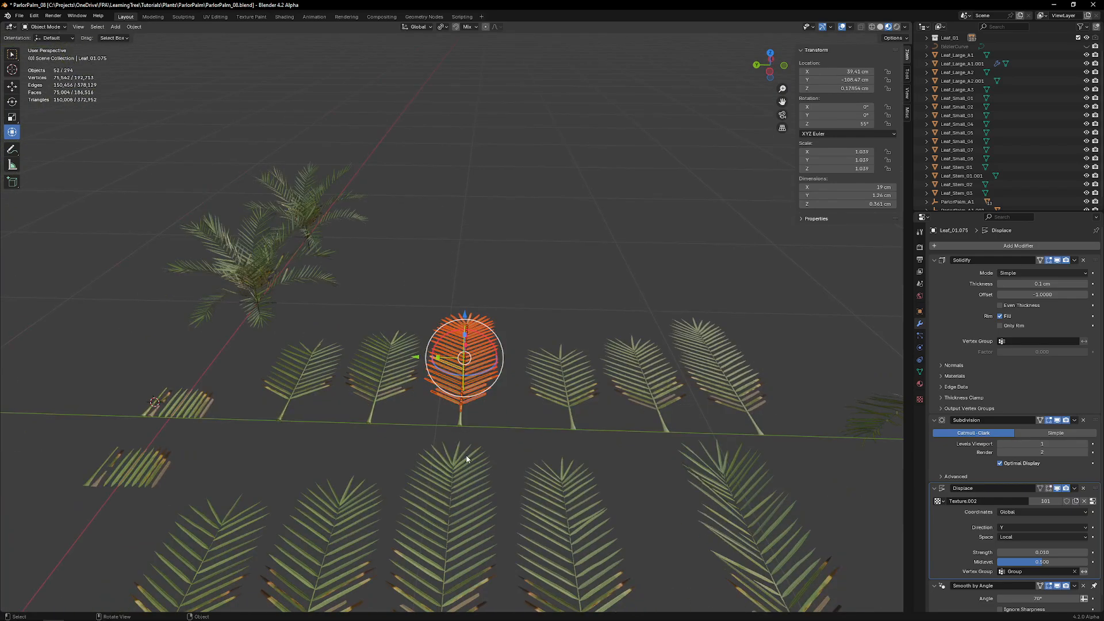
{"action": "left_click", "coordinate": [460, 416], "text": "shift"}
{"action": "scroll", "coordinate": [465, 411], "scroll_direction": "down", "scroll_amount": 6}
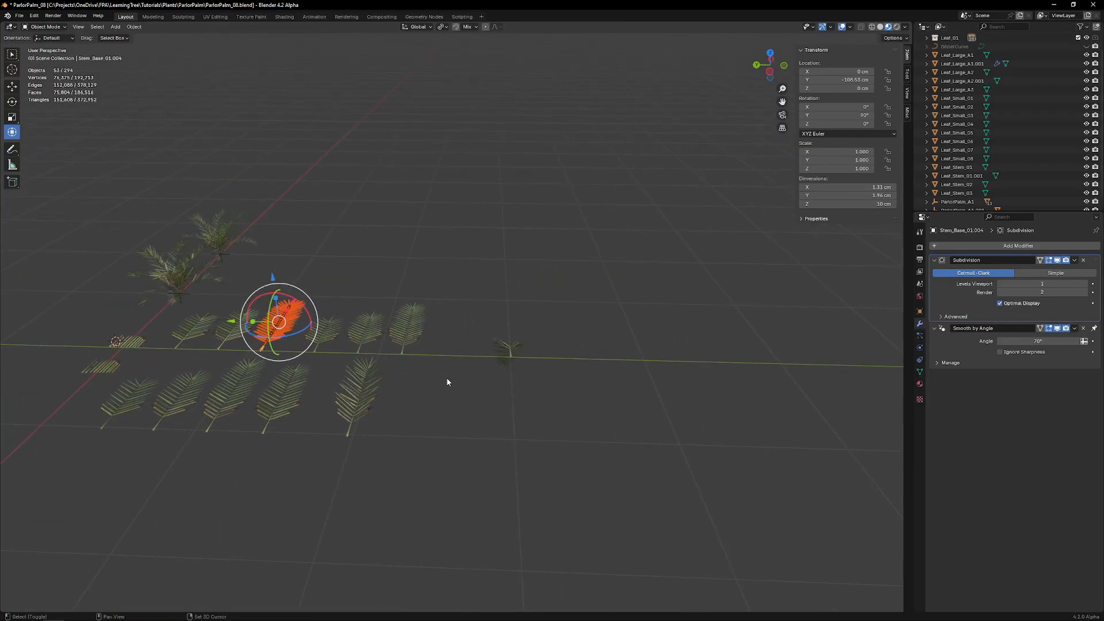
{"action": "key", "text": "shift+d"}
{"action": "key", "text": "y"}
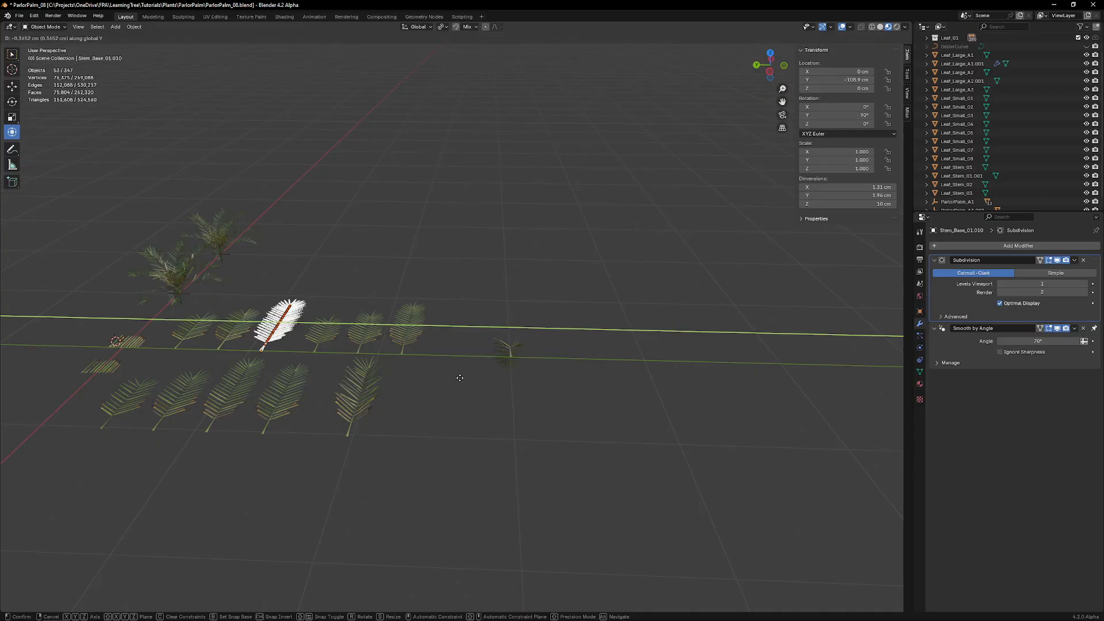
{"action": "left_click", "coordinate": [723, 401]}
Step: Randomize the transform of all leaflets on the copied leaf, with rotation X 9°, Y 13° and Z -5°
{"action": "key", "text": "KP_Decimal"}
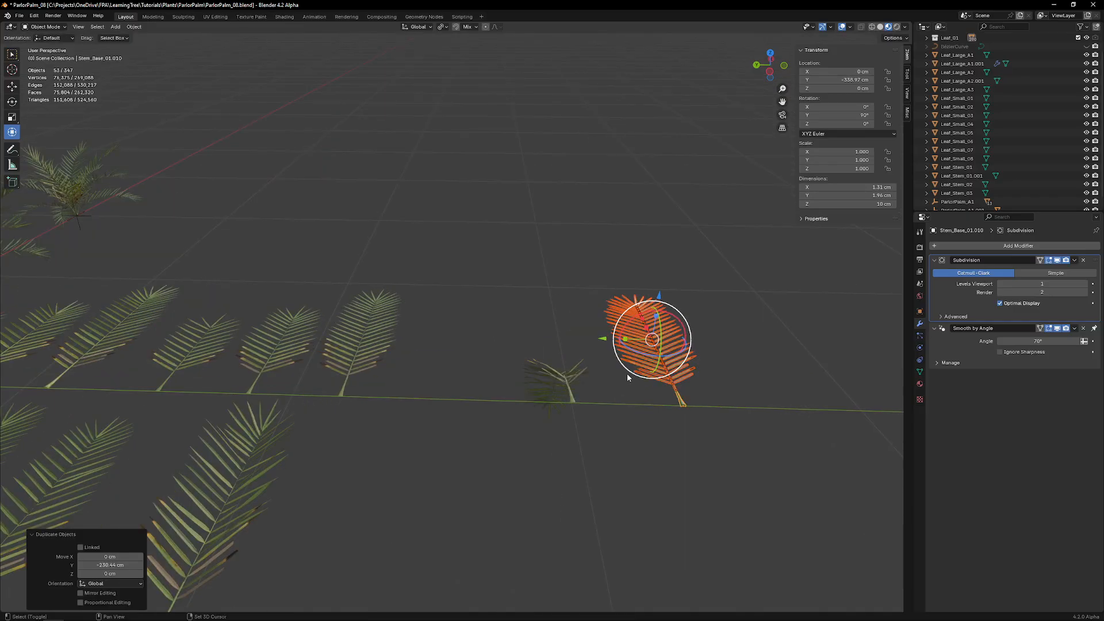
{"action": "left_click_drag", "start_coordinate": [485, 193], "coordinate": [532, 379]}
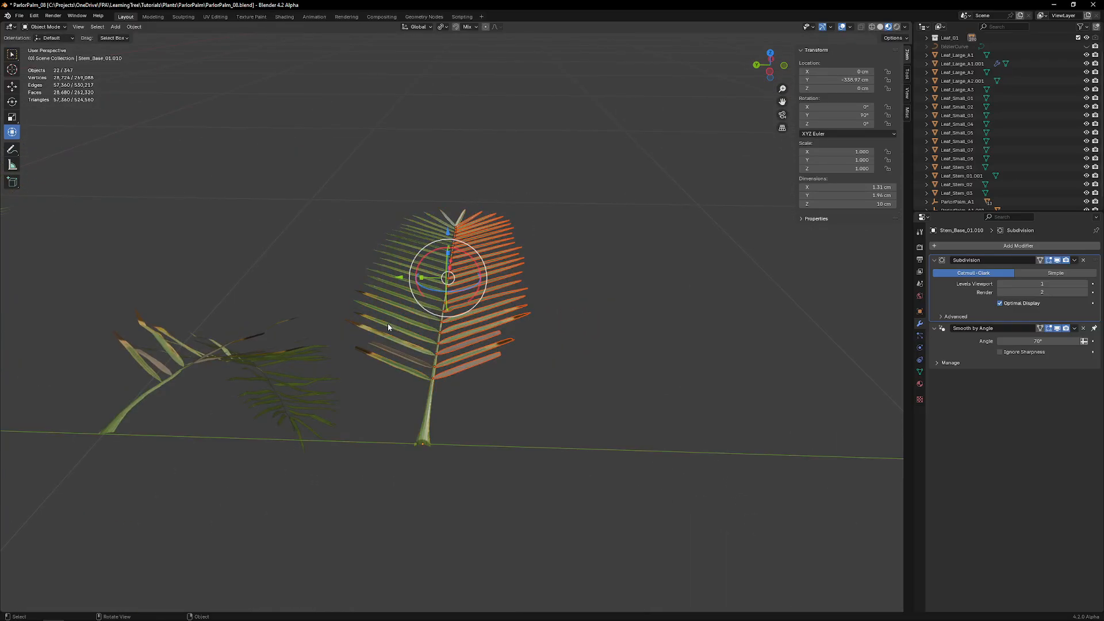
{"action": "left_click_drag", "start_coordinate": [380, 155], "coordinate": [419, 371]}
{"action": "key", "text": "KP_Decimal"}
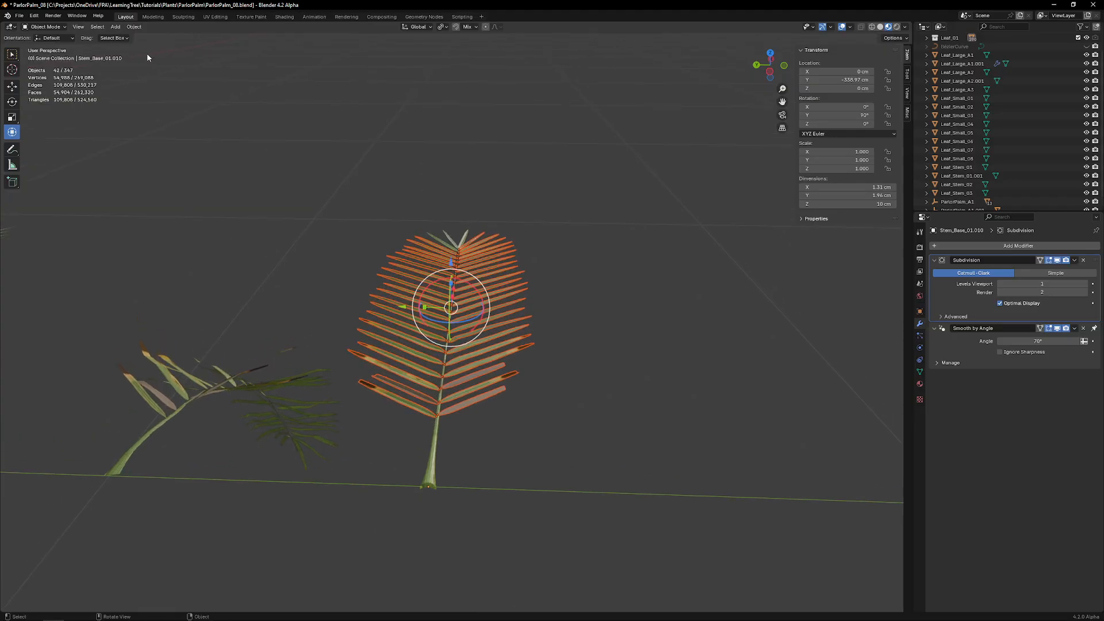
{"action": "left_click_drag", "start_coordinate": [441, 232], "coordinate": [473, 243]}
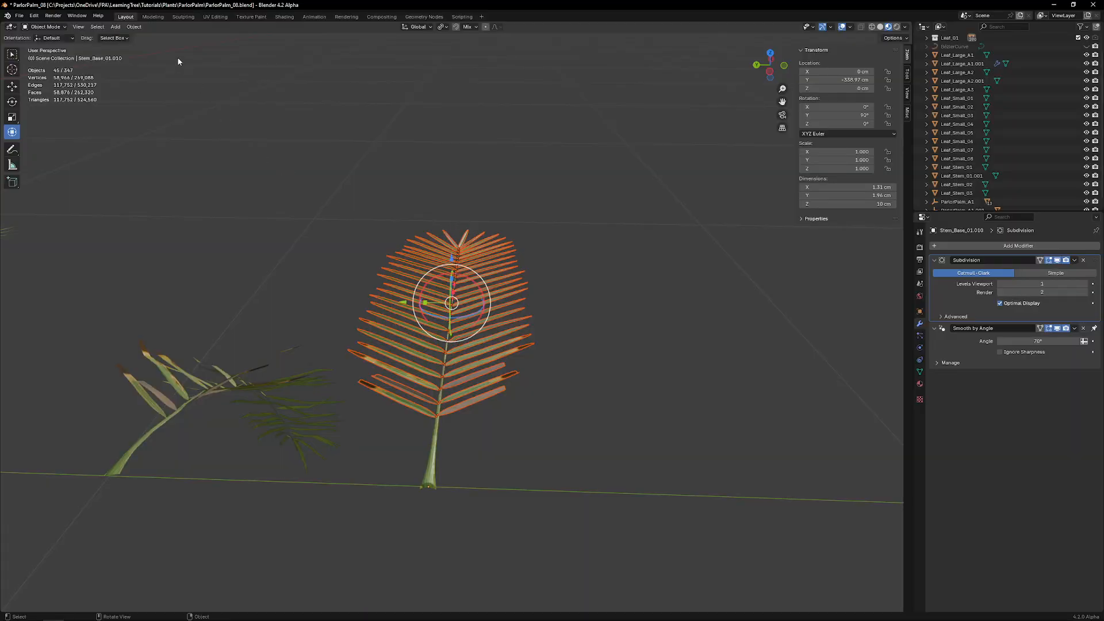
{"action": "left_click", "coordinate": [132, 29]}
{"action": "mouse_move", "coordinate": [169, 39]}
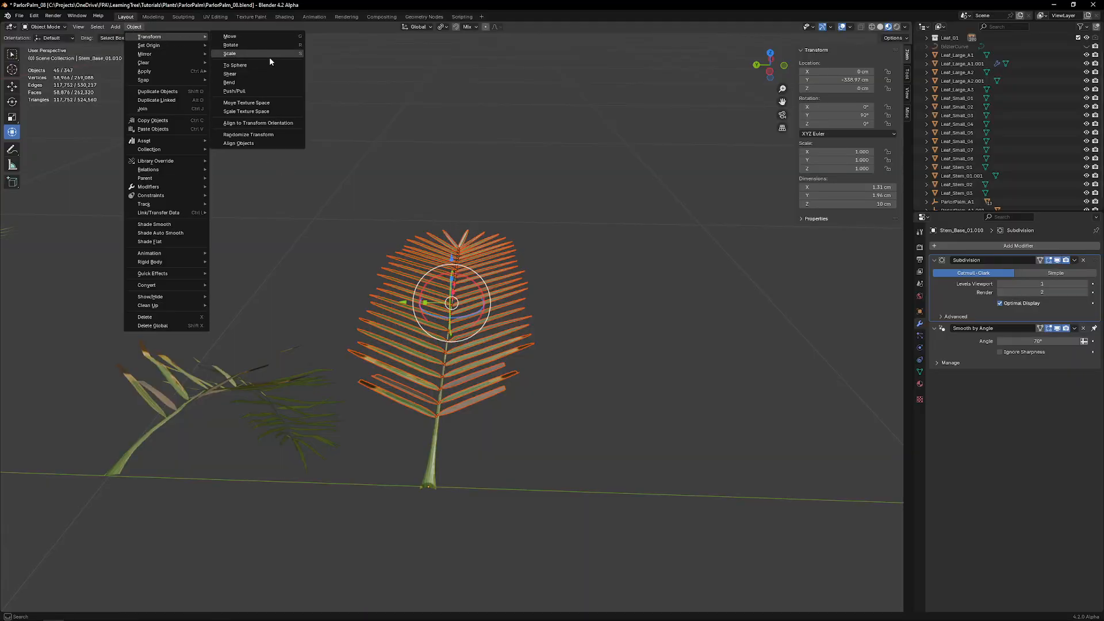
{"action": "left_click", "coordinate": [259, 134]}
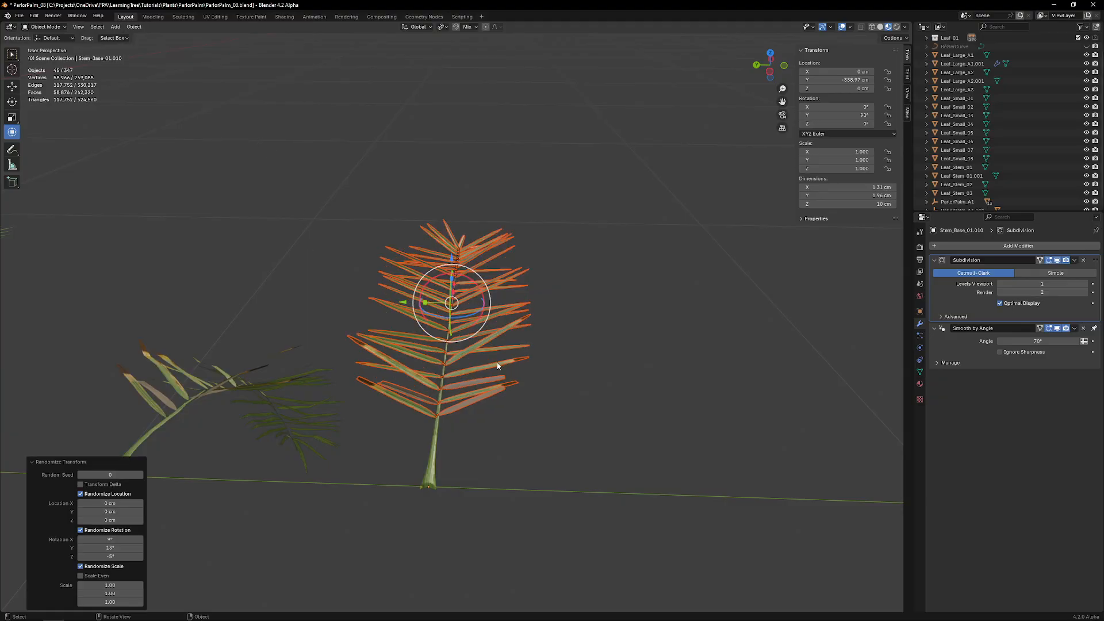
Step: Join the copied leaf's randomized leaflets and stem into its stem base as one object
{"action": "middle_click_drag", "start_coordinate": [498, 365], "coordinate": [508, 317]}
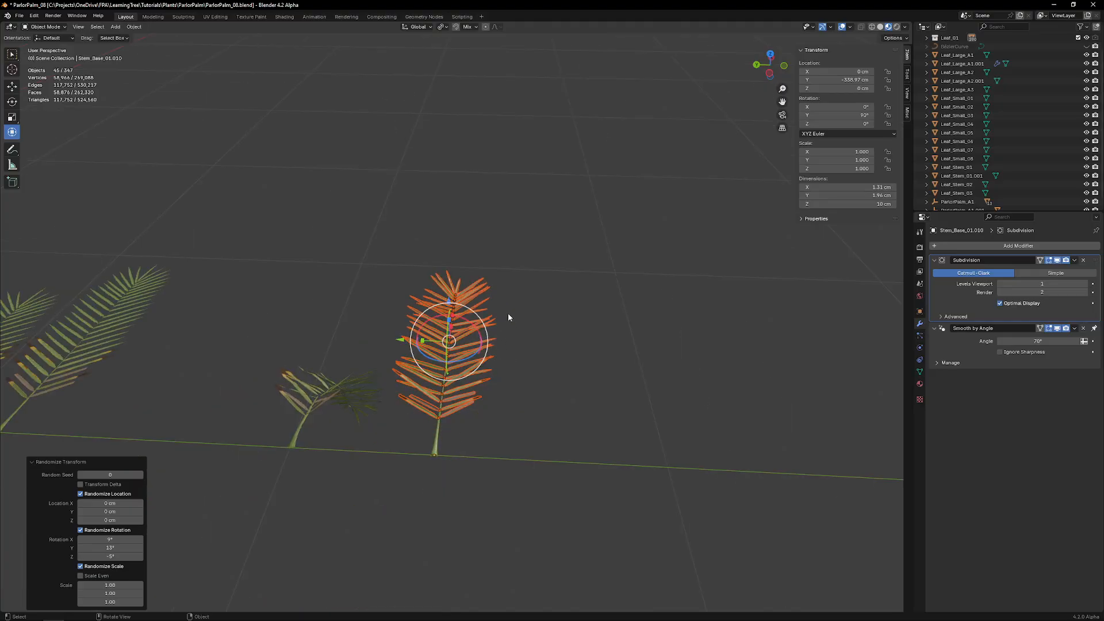
{"action": "left_click_drag", "start_coordinate": [530, 238], "coordinate": [433, 443]}
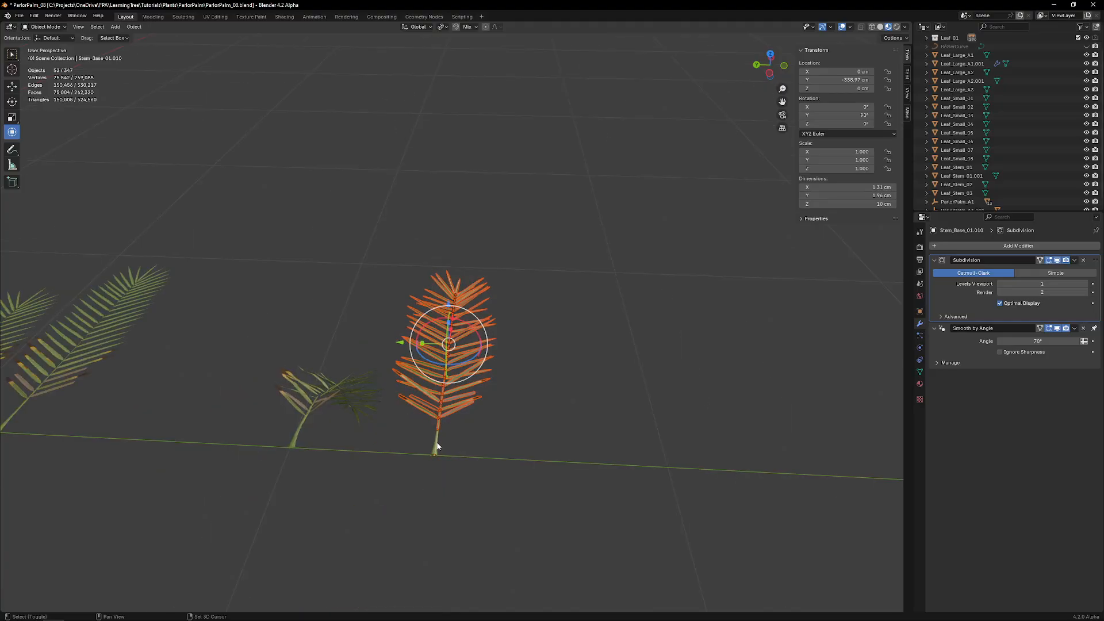
{"action": "left_click", "coordinate": [437, 447], "text": "shift"}
{"action": "key", "text": "ctrl+j"}
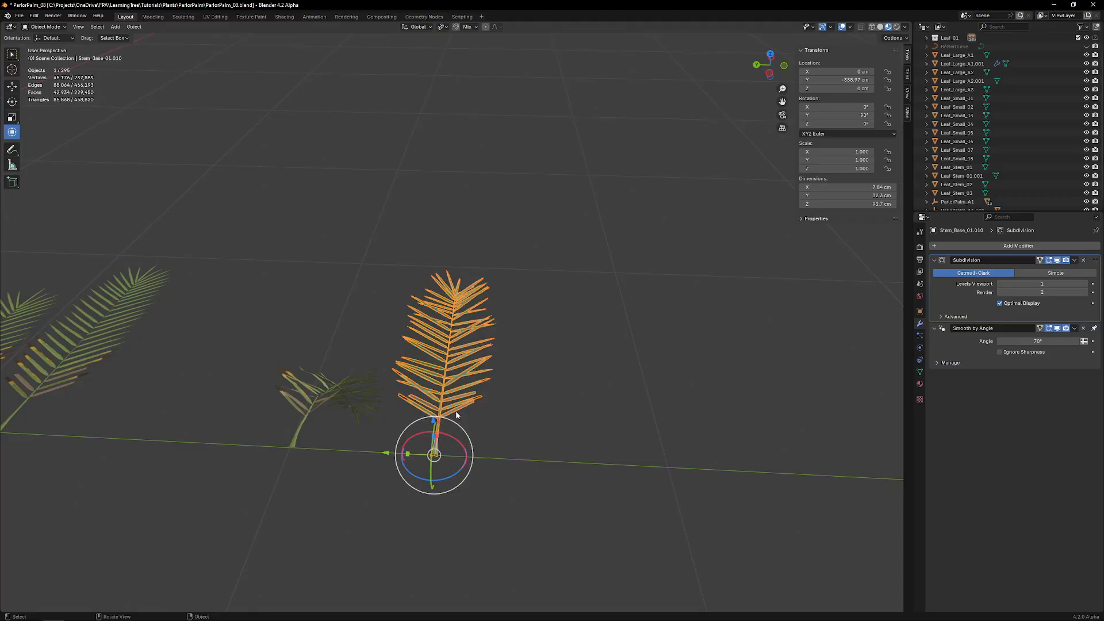
Step: Copy the modifiers from the neighbouring bent leaf onto the joined leaf
{"action": "left_click", "coordinate": [342, 386], "text": "shift"}
{"action": "key", "text": "ctrl+l"}
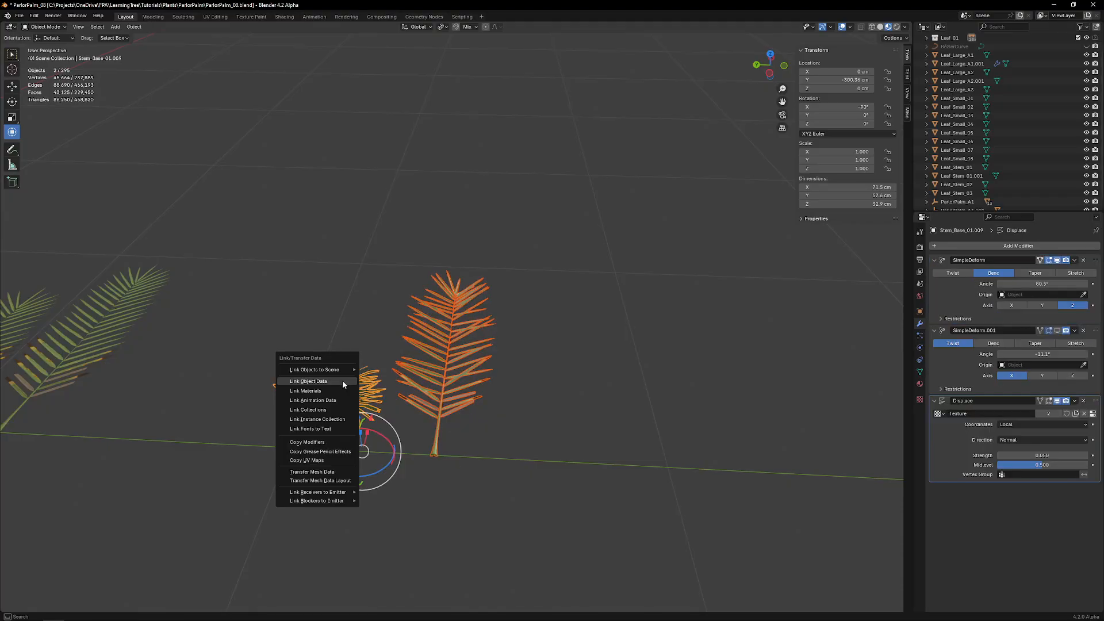
{"action": "left_click", "coordinate": [333, 441]}
{"action": "middle_click_drag", "start_coordinate": [453, 422], "coordinate": [463, 397]}
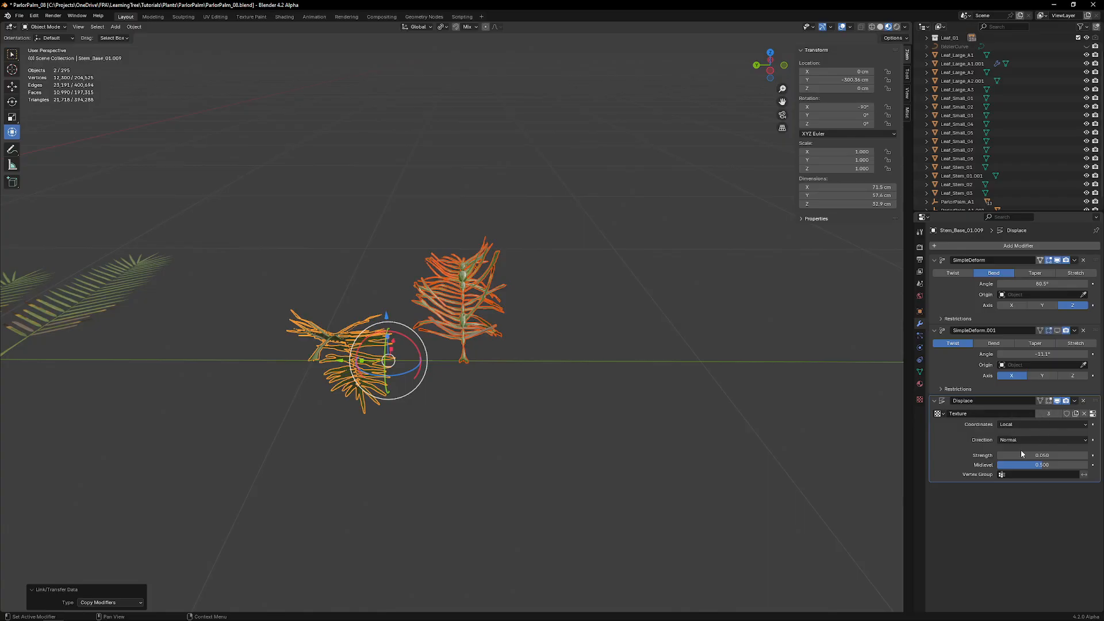
Step: Set the Displace modifier's direction to Z on the bent leaf and on the joined leaf
{"action": "left_click", "coordinate": [1023, 440]}
{"action": "left_click", "coordinate": [1026, 460]}
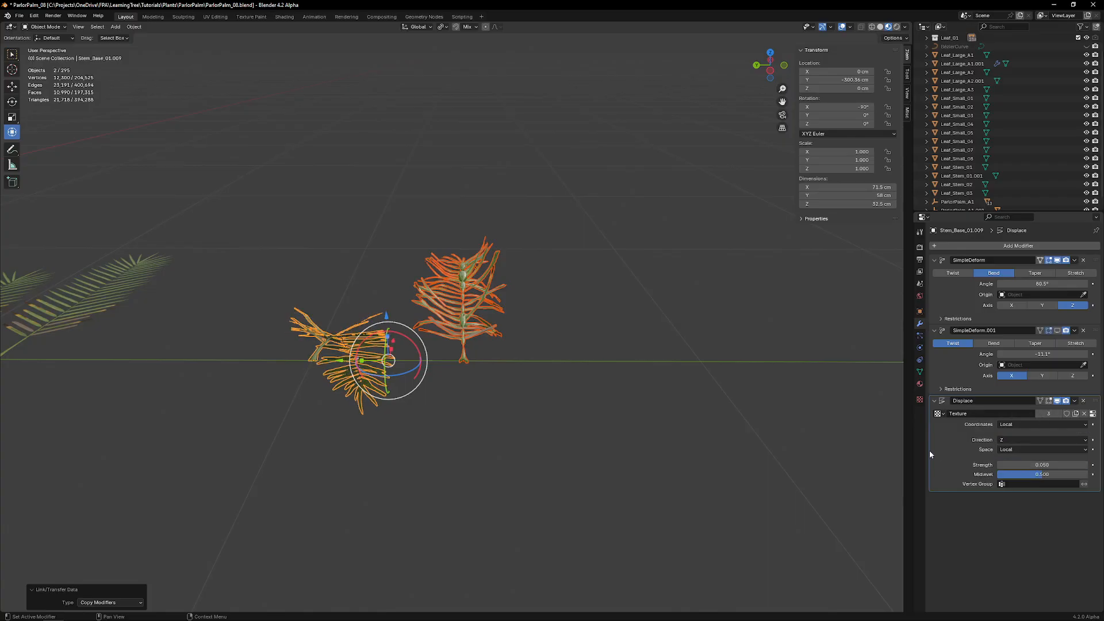
{"action": "middle_click_drag", "start_coordinate": [722, 394], "coordinate": [719, 402]}
{"action": "left_click", "coordinate": [481, 311]}
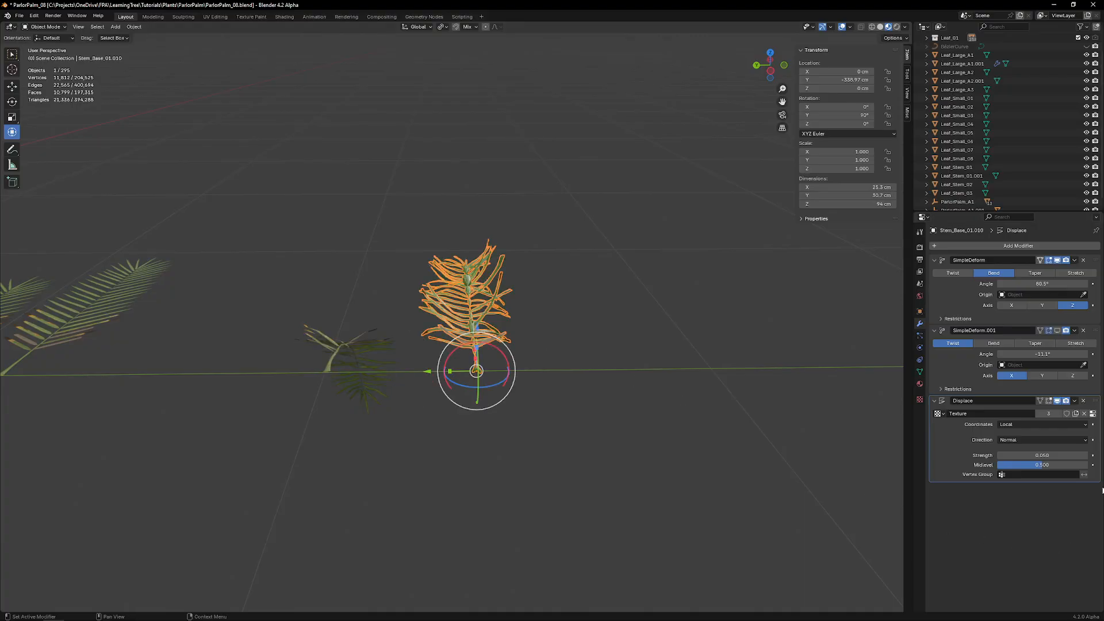
{"action": "left_click", "coordinate": [1024, 440]}
{"action": "left_click", "coordinate": [1013, 469]}
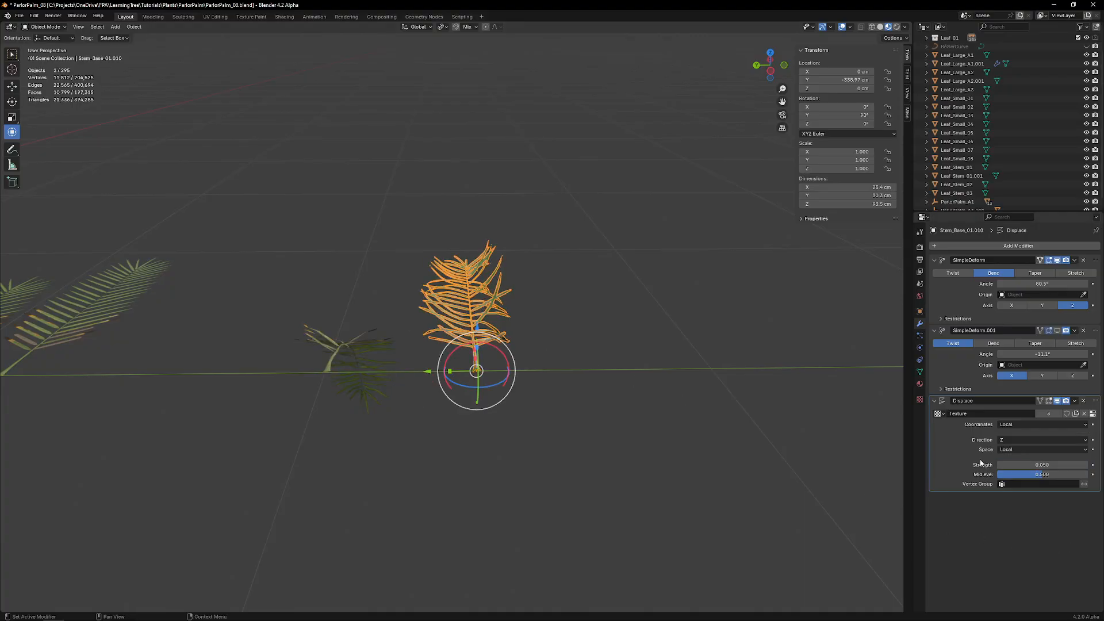
Step: Check the joined leaf's undeformed mesh in Edit Mode against its deformed shape
{"action": "scroll", "coordinate": [428, 307], "scroll_direction": "up", "scroll_amount": 2}
{"action": "middle_click_drag", "start_coordinate": [500, 309], "coordinate": [496, 302]}
{"action": "key", "text": "Tab"}
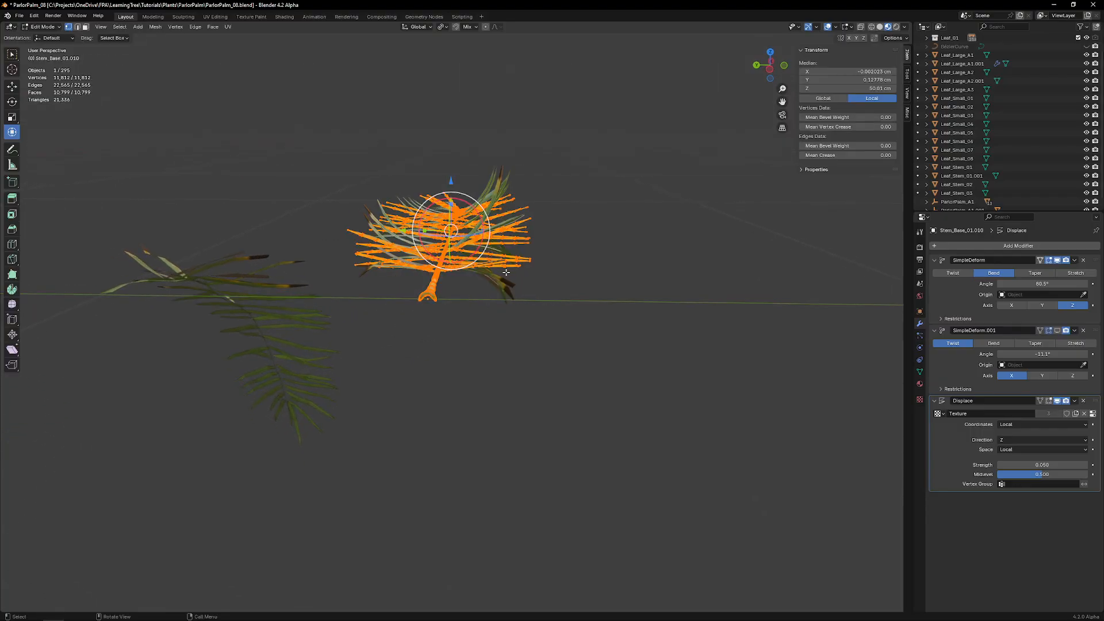
{"action": "key", "text": "Tab"}
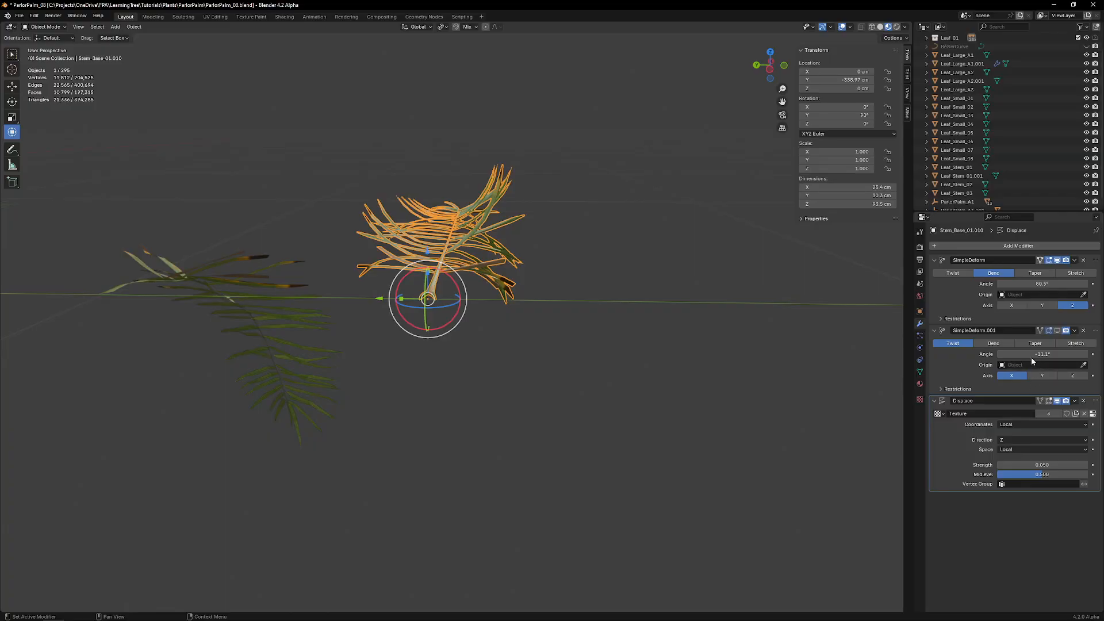
Step: Enable the Transform Origins option so that transforms affect only the joined leaf's origin
{"action": "middle_click_drag", "start_coordinate": [604, 311], "coordinate": [513, 331]}
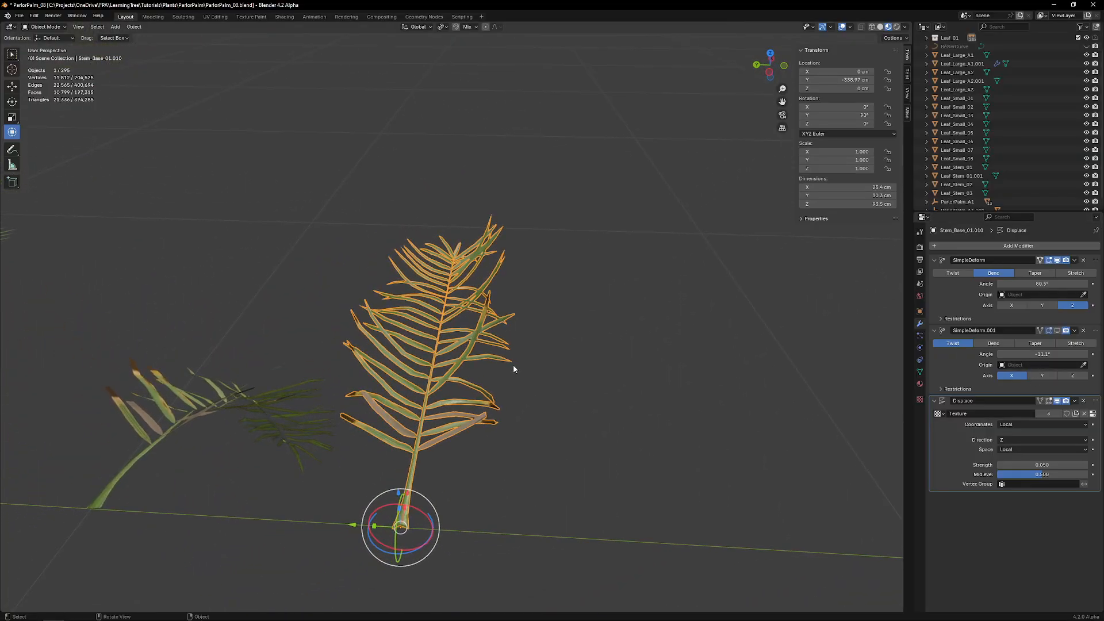
{"action": "key", "text": "q"}
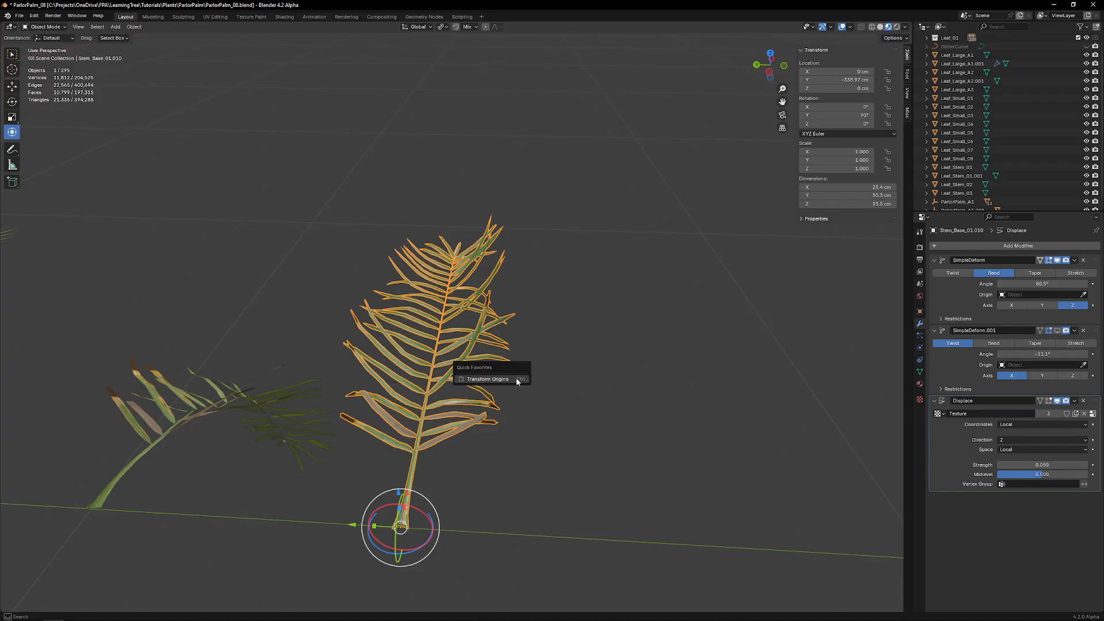
{"action": "left_click", "coordinate": [517, 381]}
Step: Try rotating the joined leaf's origin freely and undo the trial rotations
{"action": "left_click_drag", "start_coordinate": [420, 513], "coordinate": [420, 539]}
{"action": "key", "text": "ctrl+z"}
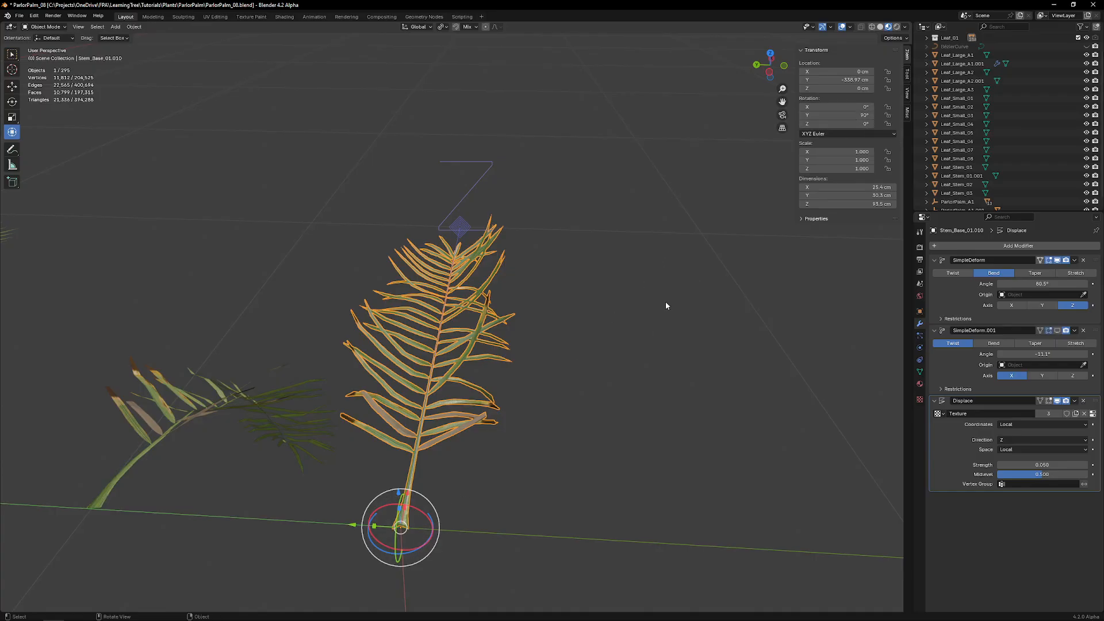
{"action": "middle_click_drag", "start_coordinate": [415, 544], "coordinate": [440, 494]}
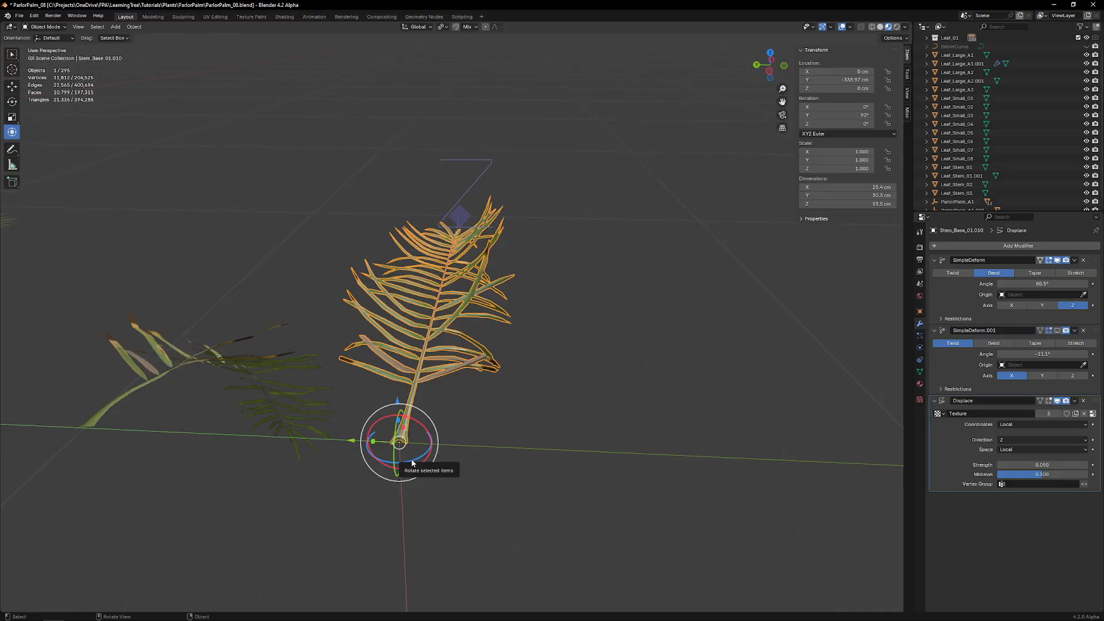
{"action": "left_click_drag", "start_coordinate": [401, 462], "coordinate": [460, 403]}
{"action": "key", "text": "ctrl+z"}
{"action": "middle_click_drag", "start_coordinate": [463, 407], "coordinate": [88, 432]}
{"action": "key", "text": "ctrl+z"}
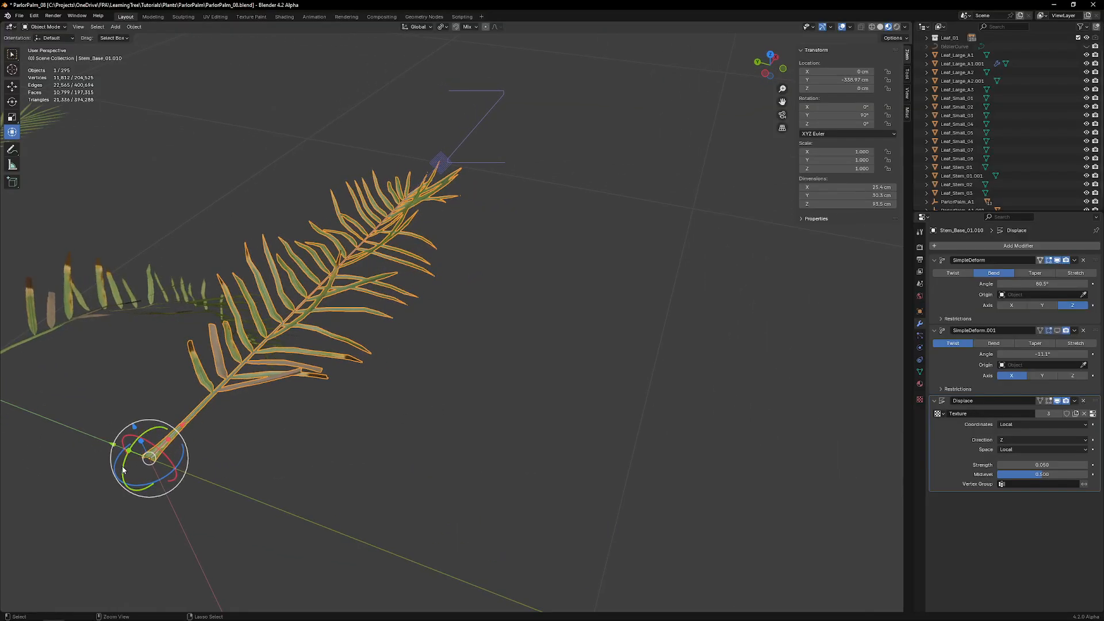
Step: Rotate the joined leaf's origin by -90° around global Y and by -90° around global X
{"action": "left_click_drag", "start_coordinate": [122, 454], "coordinate": [163, 413]}
{"action": "middle_click_drag", "start_coordinate": [163, 413], "coordinate": [425, 494]}
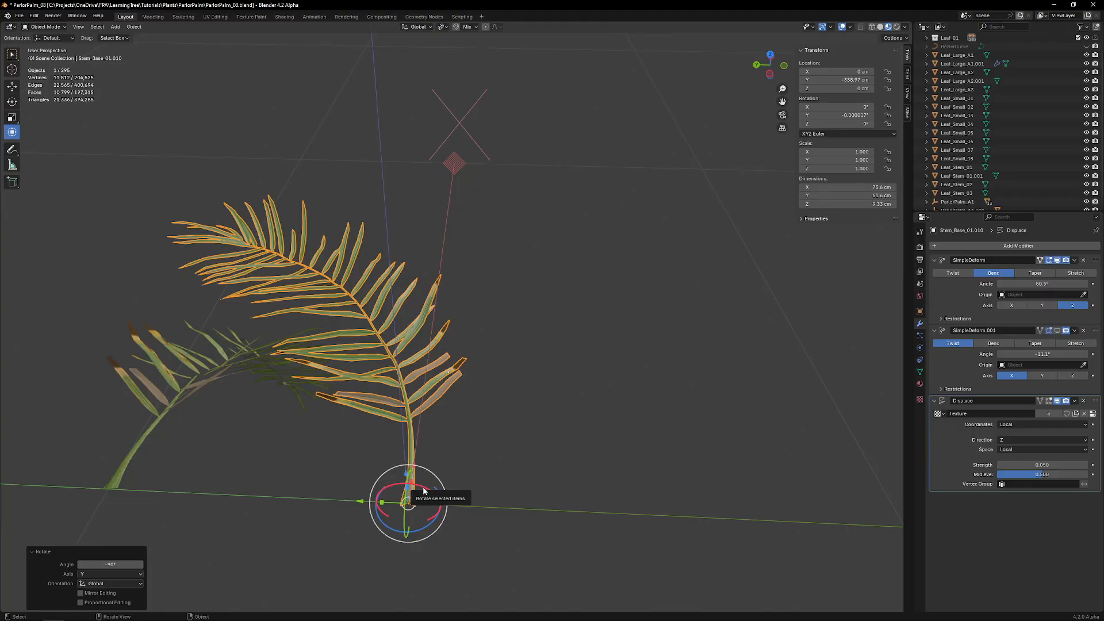
{"action": "left_click_drag", "start_coordinate": [424, 490], "coordinate": [369, 502]}
{"action": "middle_click_drag", "start_coordinate": [431, 461], "coordinate": [383, 455]}
{"action": "scroll", "coordinate": [213, 373], "scroll_direction": "down", "scroll_amount": 5}
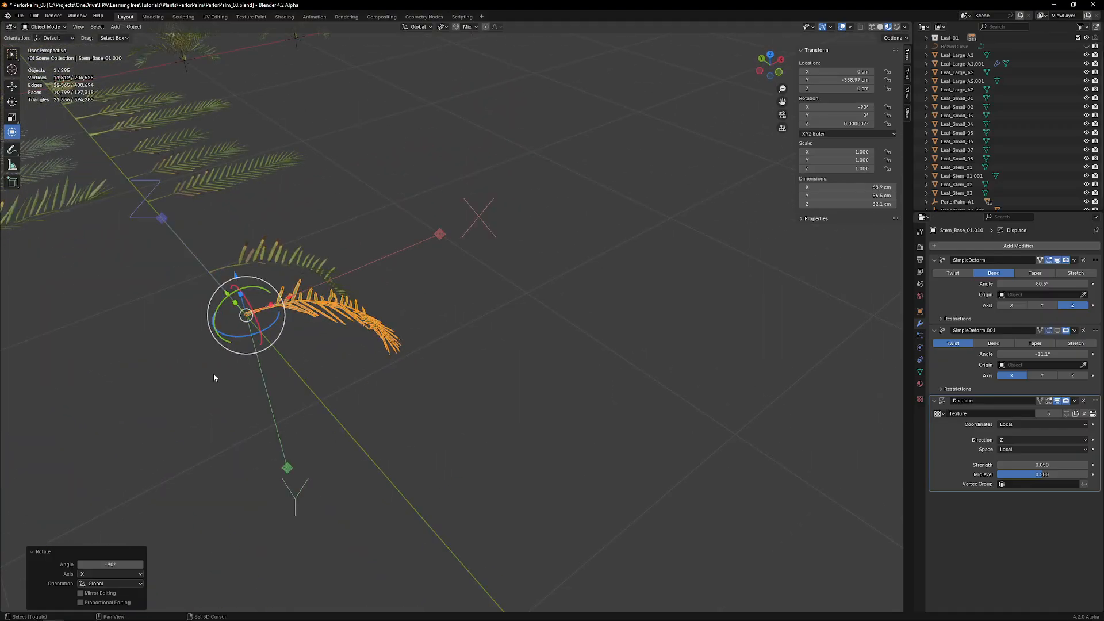
Step: Duplicate the whole ParlorPalm_A1.001 hierarchy in place
{"action": "middle_click_drag", "start_coordinate": [213, 374], "coordinate": [410, 204], "text": "shift"}
{"action": "left_click", "coordinate": [525, 184]}
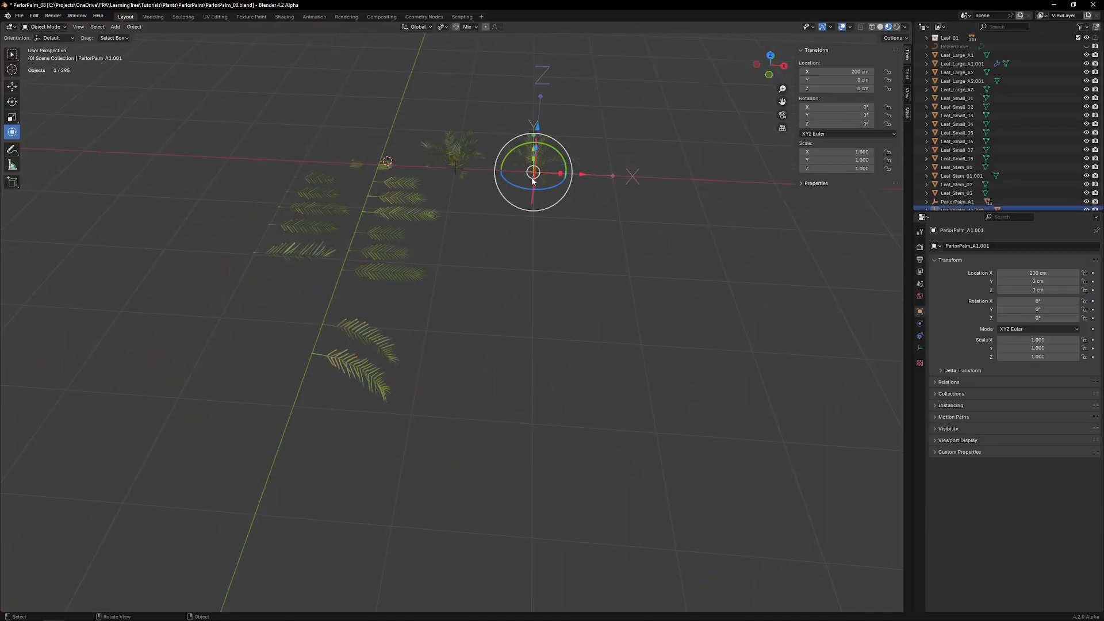
{"action": "scroll", "coordinate": [1030, 195], "scroll_direction": "down", "scroll_amount": 1}
{"action": "right_click", "coordinate": [946, 200]}
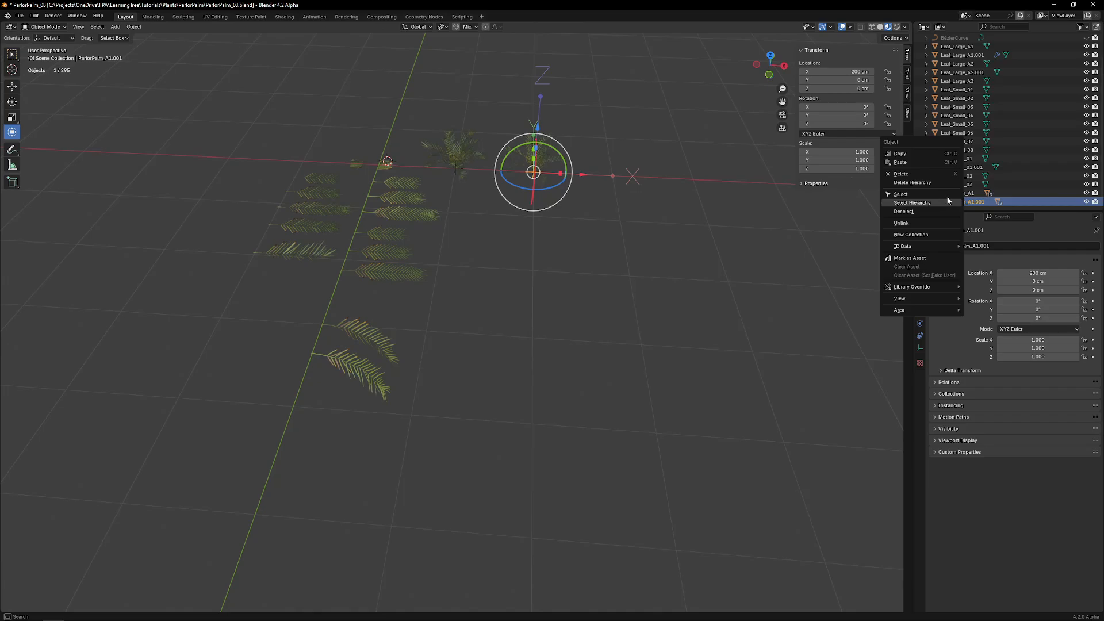
{"action": "left_click", "coordinate": [925, 202]}
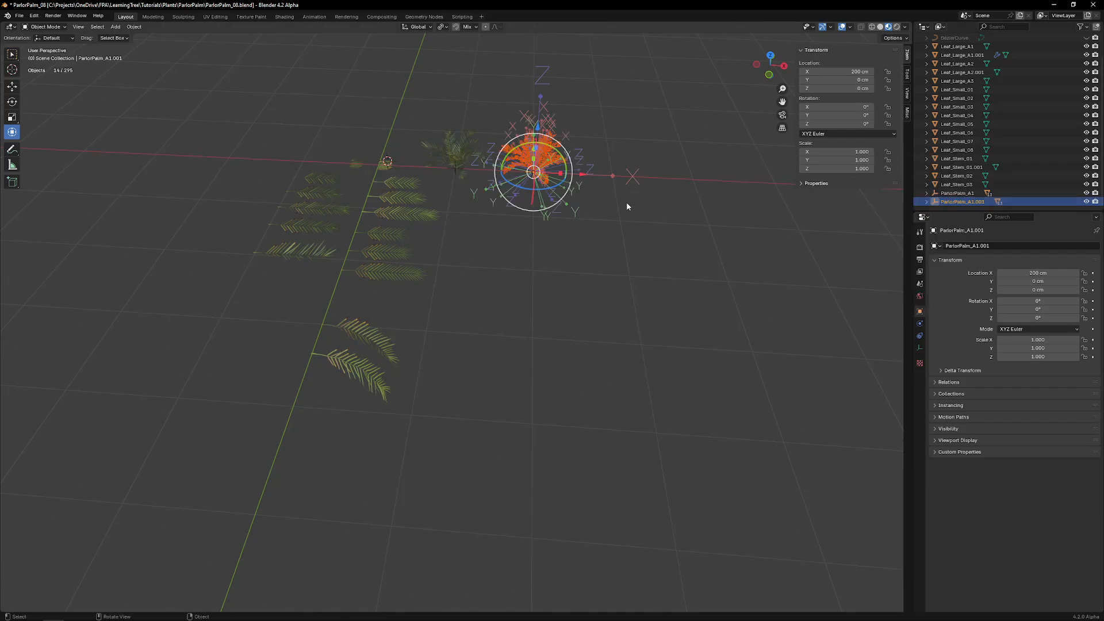
{"action": "key", "text": "shift+d"}
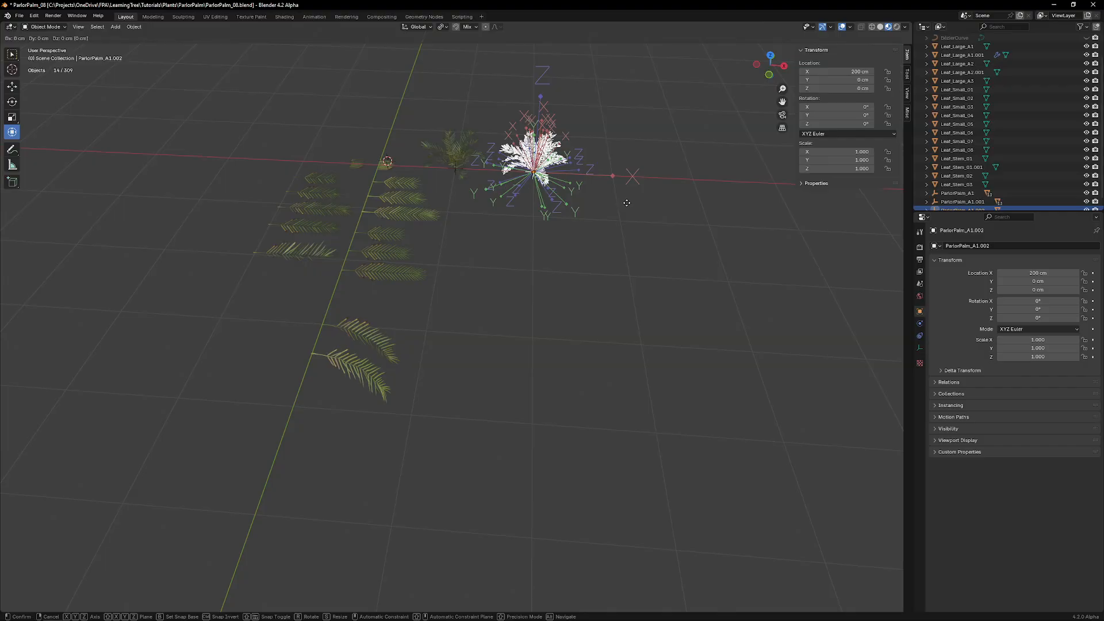
{"action": "key", "text": "x"}
{"action": "right_click", "coordinate": [620, 192]}
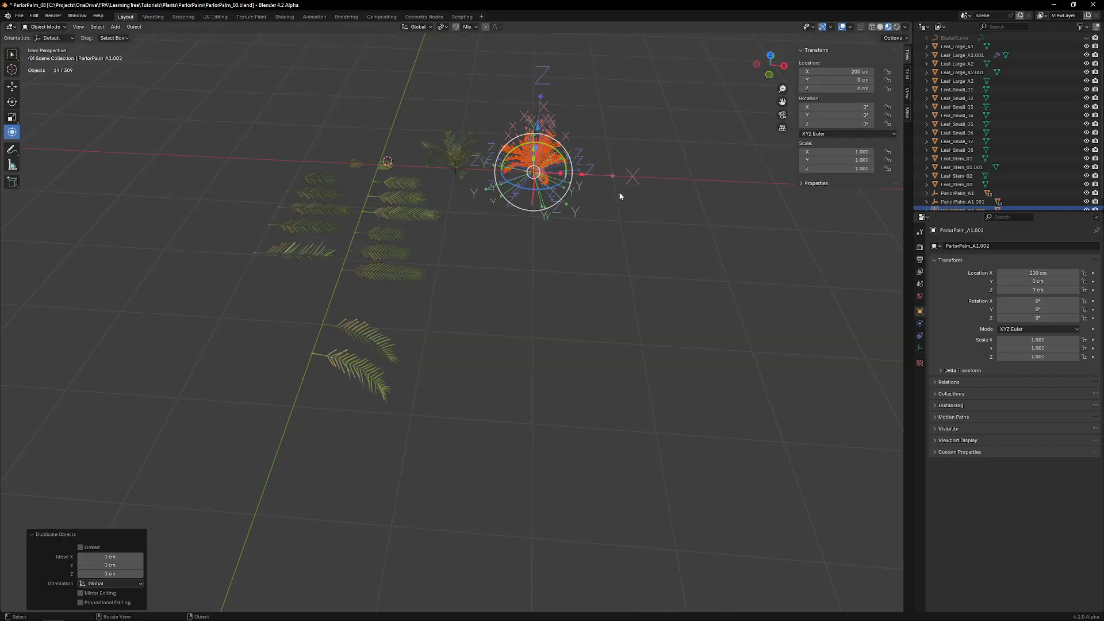
Step: Move the duplicated palm's parent empty 100 cm along X, carrying its leaves with it
{"action": "left_click", "coordinate": [560, 208]}
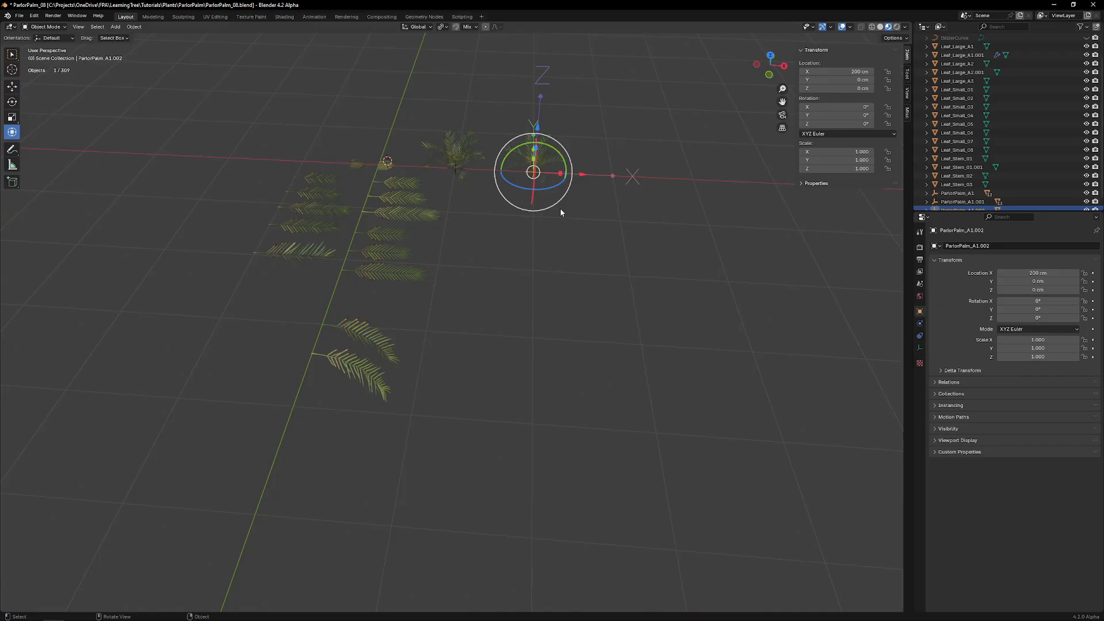
{"action": "key", "text": "g"}
{"action": "key", "text": "x"}
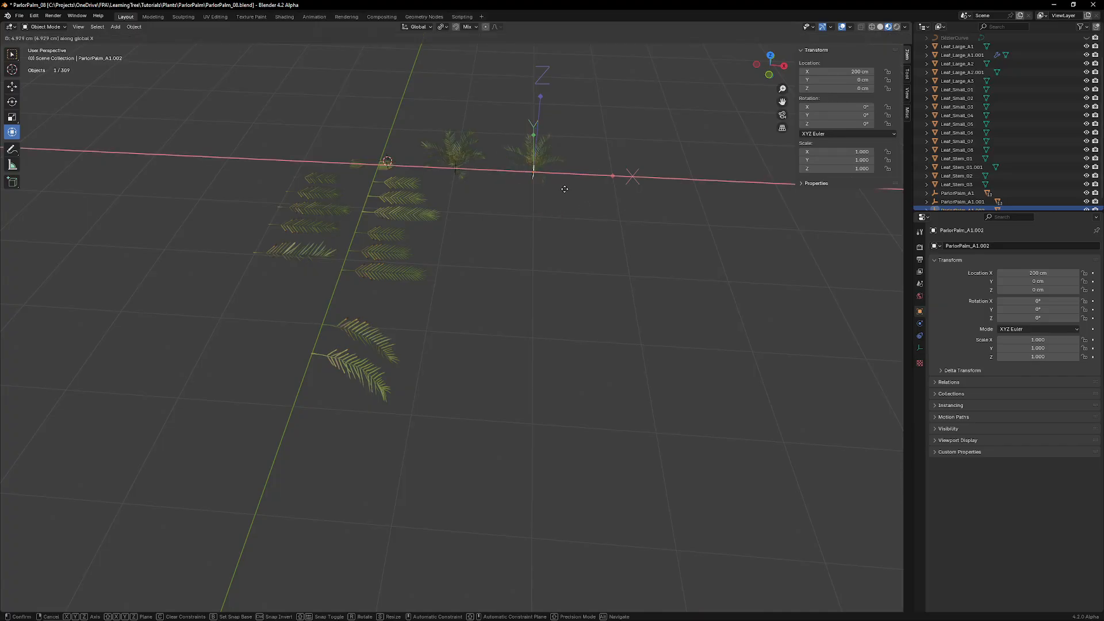
{"action": "right_click", "coordinate": [564, 189]}
{"action": "middle_click_drag", "start_coordinate": [557, 176], "coordinate": [544, 204], "text": "shift"}
{"action": "scroll", "coordinate": [545, 198], "scroll_direction": "up", "scroll_amount": 3}
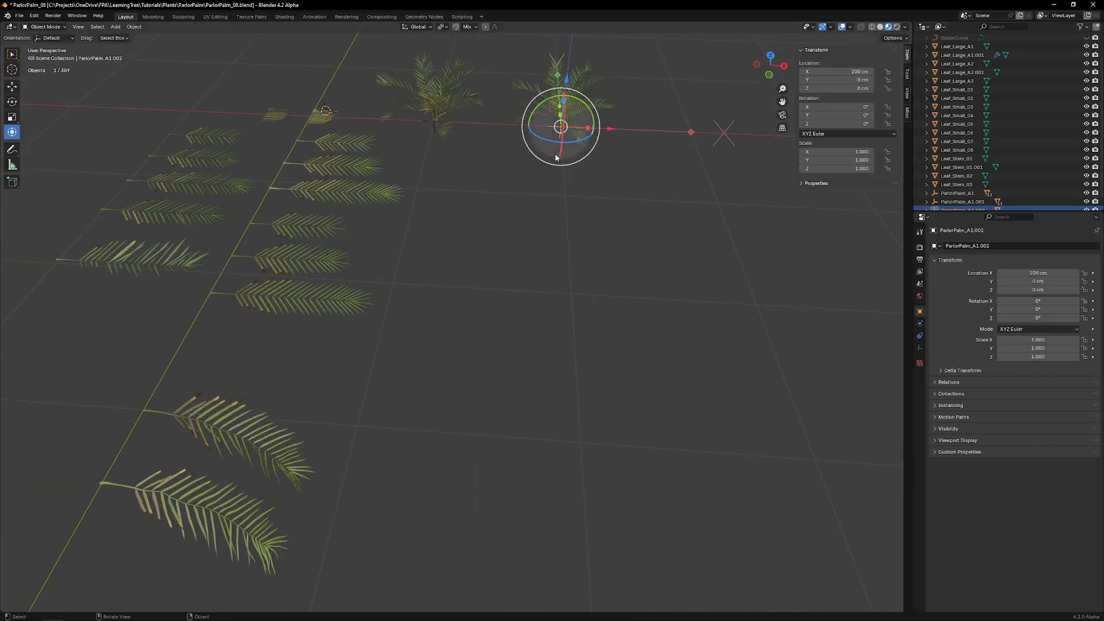
{"action": "left_click_drag", "start_coordinate": [614, 129], "coordinate": [695, 103]}
{"action": "key", "text": "ctrl+z"}
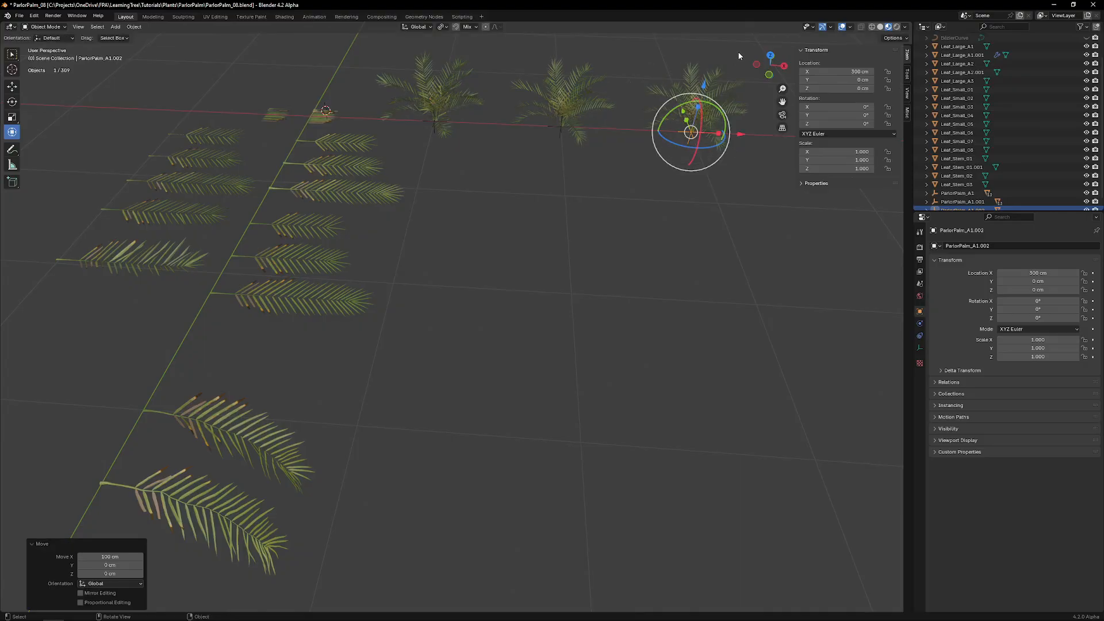
Step: Link the detailed joined leaf's object data to all leaves of the duplicated palm
{"action": "left_click_drag", "start_coordinate": [749, 51], "coordinate": [676, 121]}
{"action": "left_click_drag", "start_coordinate": [765, 193], "coordinate": [743, 138]}
{"action": "middle_click_drag", "start_coordinate": [743, 138], "coordinate": [589, 167]}
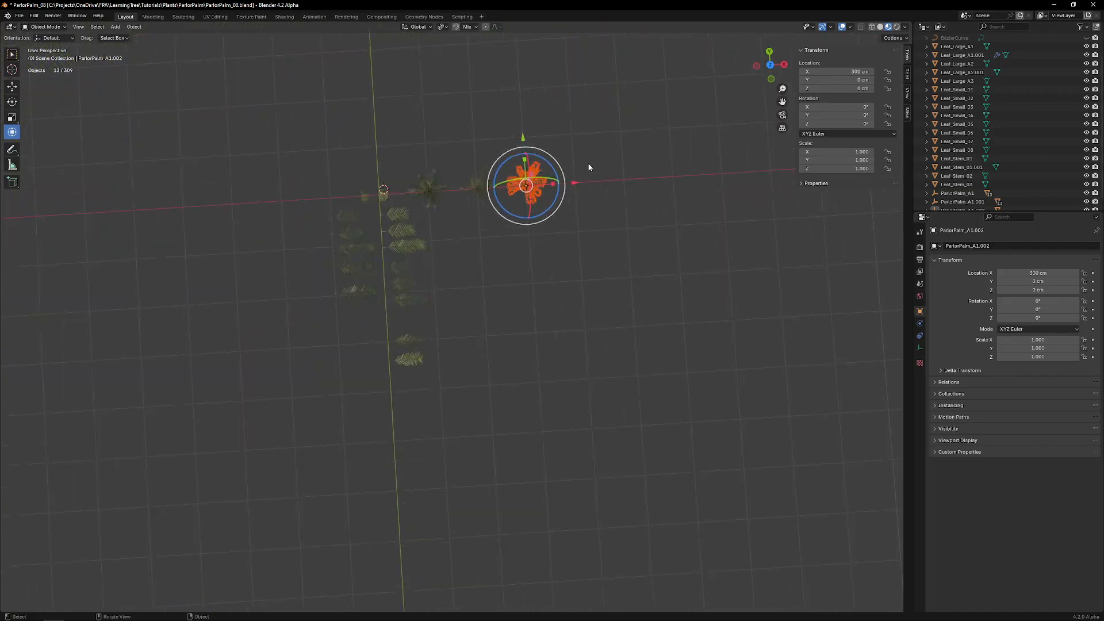
{"action": "scroll", "coordinate": [459, 326], "scroll_direction": "up", "scroll_amount": 4}
{"action": "left_click", "coordinate": [387, 404]}
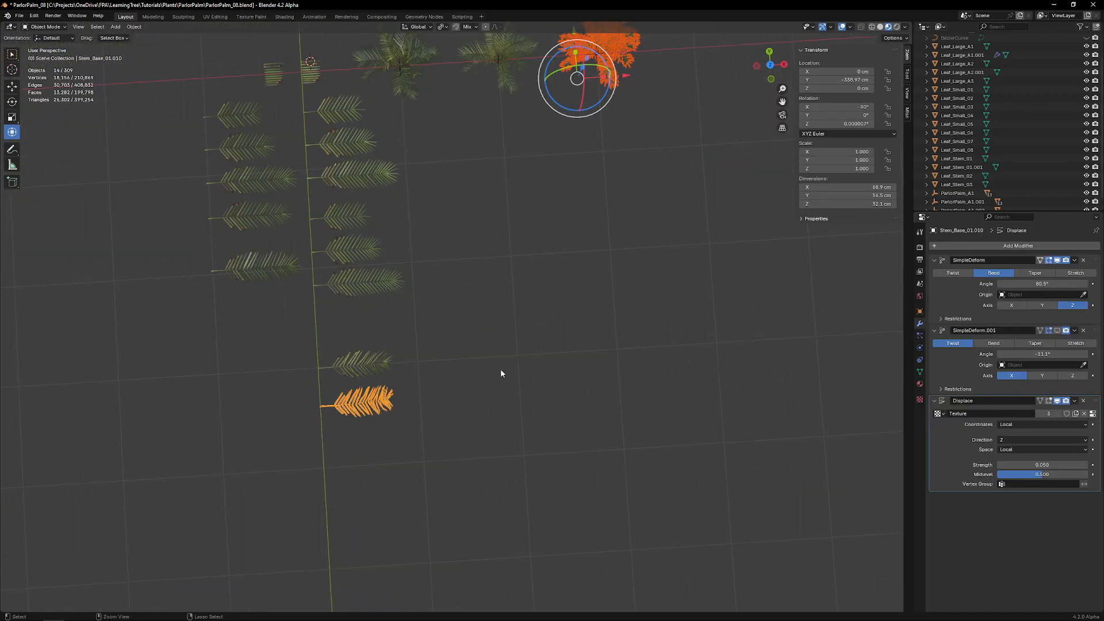
{"action": "key", "text": "ctrl+l"}
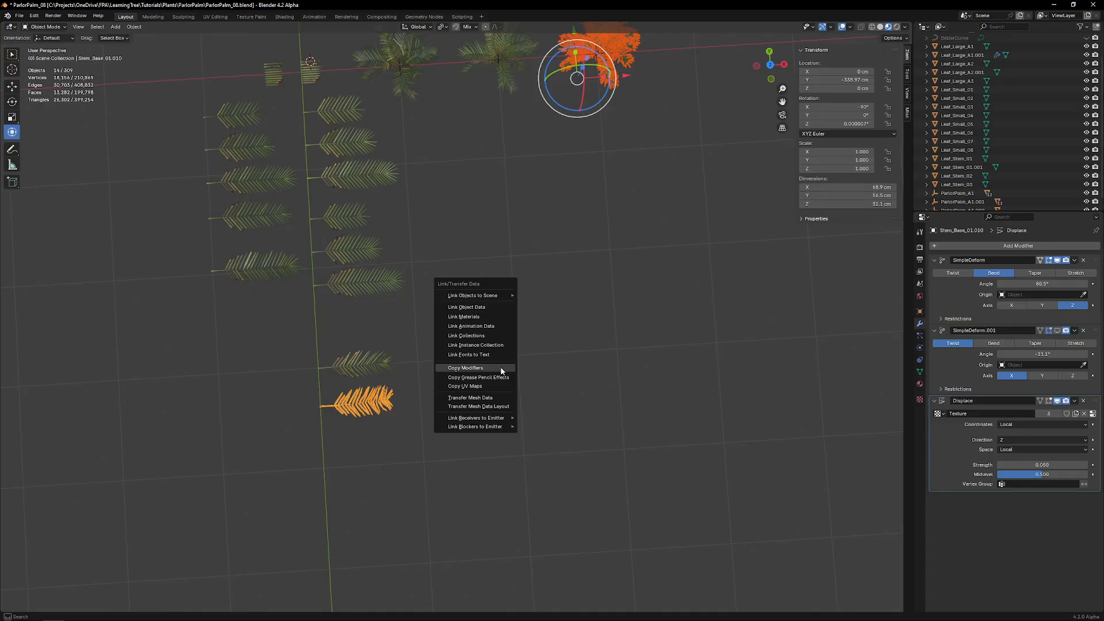
{"action": "left_click", "coordinate": [486, 311]}
{"action": "middle_click", "coordinate": [597, 83], "text": "alt"}
{"action": "middle_click_drag", "start_coordinate": [522, 273], "coordinate": [543, 221]}
{"action": "left_click", "coordinate": [503, 259]}
Step: Examine the detailed palm up close and select its leaves to check their geometry statistics
{"action": "scroll", "coordinate": [486, 294], "scroll_direction": "up", "scroll_amount": 6}
{"action": "scroll", "coordinate": [481, 223], "scroll_direction": "up", "scroll_amount": 4}
{"action": "scroll", "coordinate": [543, 230], "scroll_direction": "down", "scroll_amount": 5}
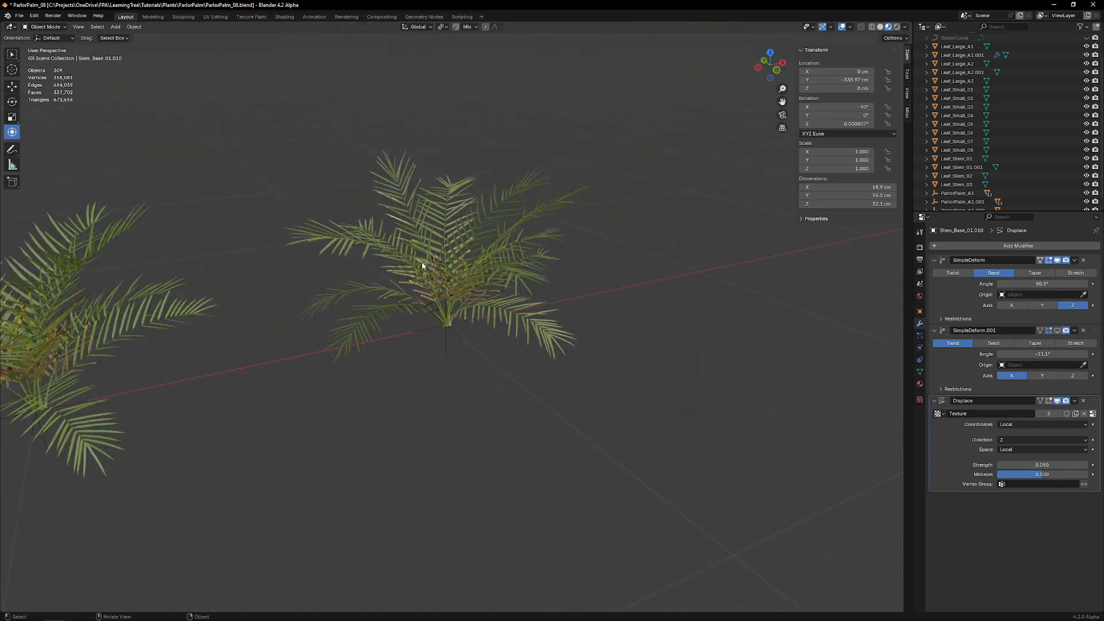
{"action": "middle_click_drag", "start_coordinate": [424, 266], "coordinate": [587, 268], "text": "shift"}
{"action": "scroll", "coordinate": [586, 267], "scroll_direction": "down", "scroll_amount": 3}
{"action": "left_click", "coordinate": [566, 255]}
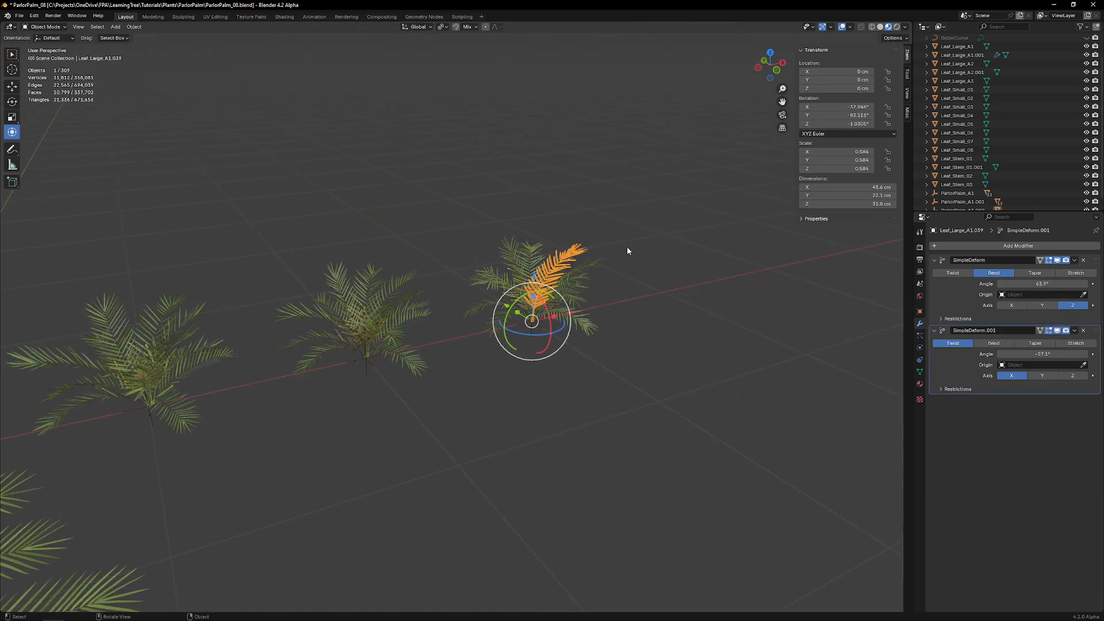
{"action": "left_click_drag", "start_coordinate": [627, 245], "coordinate": [488, 305]}
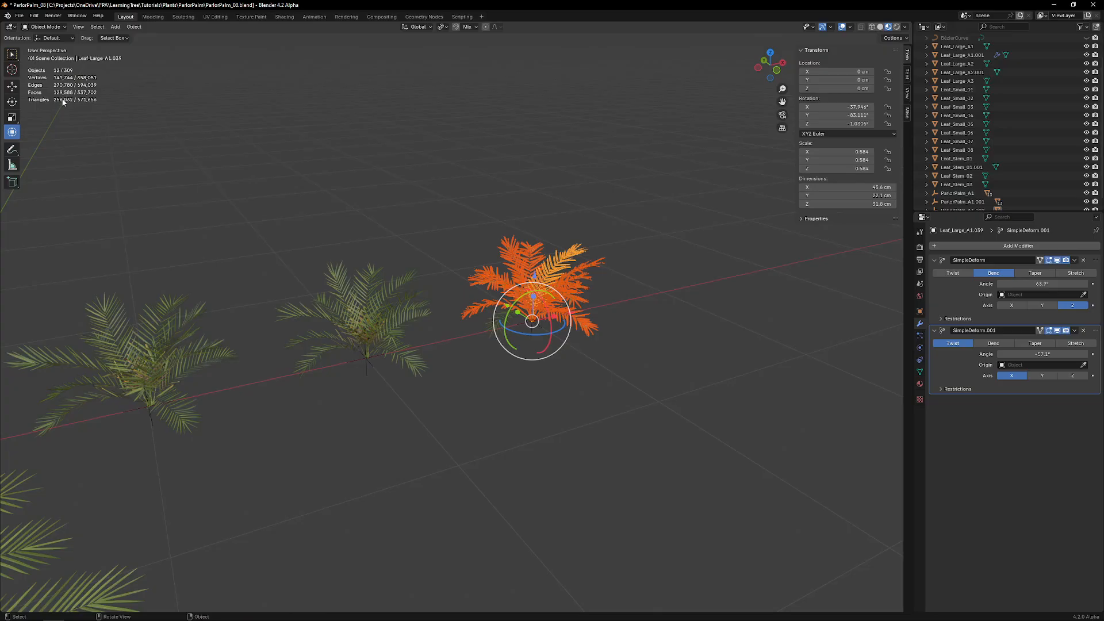
{"action": "scroll", "coordinate": [757, 326], "scroll_direction": "up", "scroll_amount": 10}
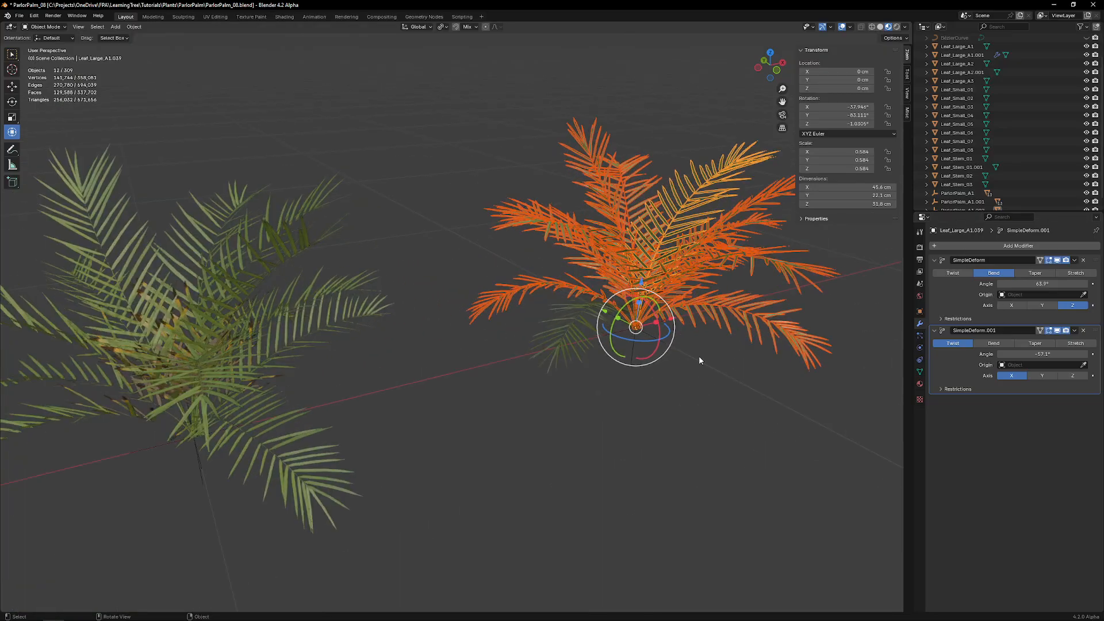
Step: Inspect one of the detailed palm's leaves in Edit Mode and compare the palm with its neighbours
{"action": "middle_click_drag", "start_coordinate": [666, 259], "coordinate": [697, 278]}
{"action": "key", "text": "Tab"}
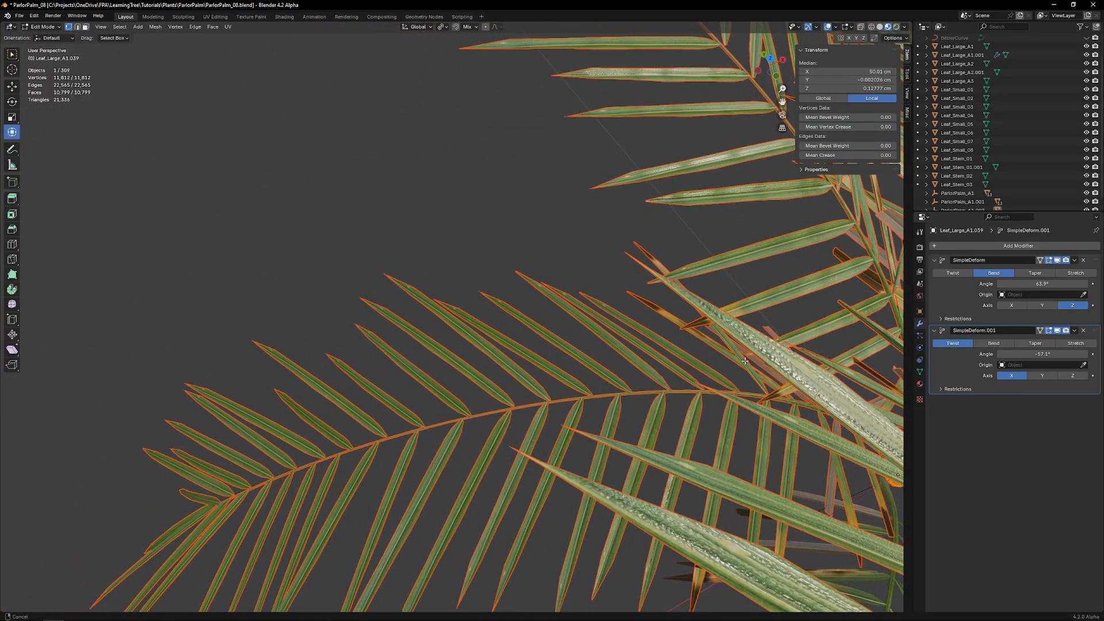
{"action": "middle_click_drag", "start_coordinate": [745, 361], "coordinate": [412, 323], "text": "shift"}
{"action": "scroll", "coordinate": [412, 323], "scroll_direction": "down", "scroll_amount": 3}
{"action": "scroll", "coordinate": [550, 262], "scroll_direction": "up", "scroll_amount": 3}
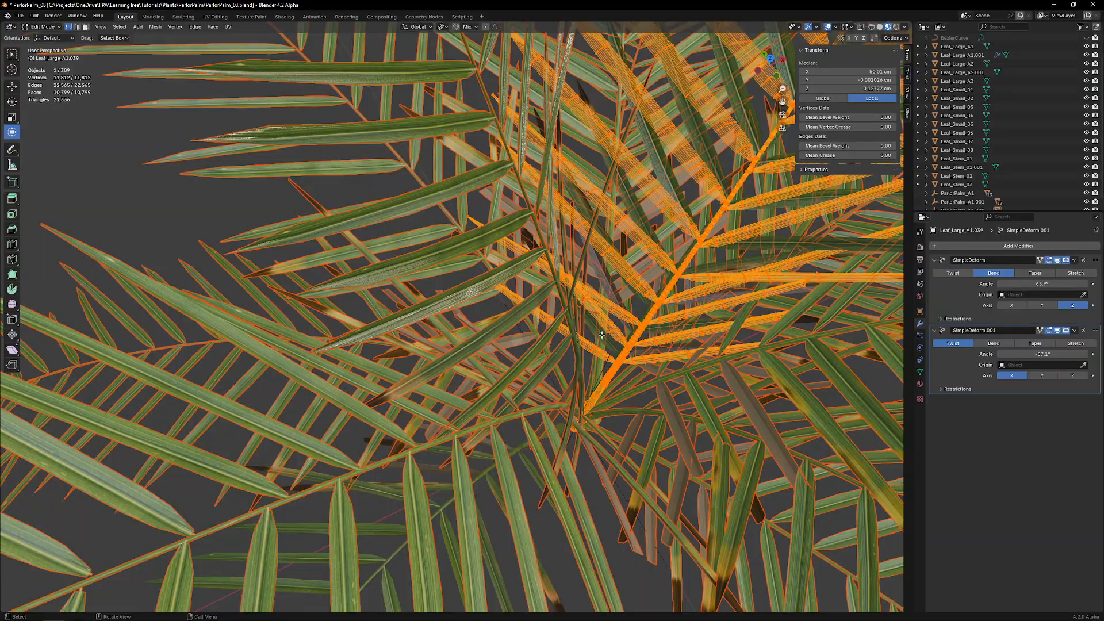
{"action": "key", "text": "Tab"}
{"action": "scroll", "coordinate": [598, 253], "scroll_direction": "down", "scroll_amount": 5}
{"action": "middle_click_drag", "start_coordinate": [598, 254], "coordinate": [345, 263]}
{"action": "scroll", "coordinate": [345, 264], "scroll_direction": "down", "scroll_amount": 6}
{"action": "middle_click_drag", "start_coordinate": [265, 256], "coordinate": [398, 258], "text": "shift"}
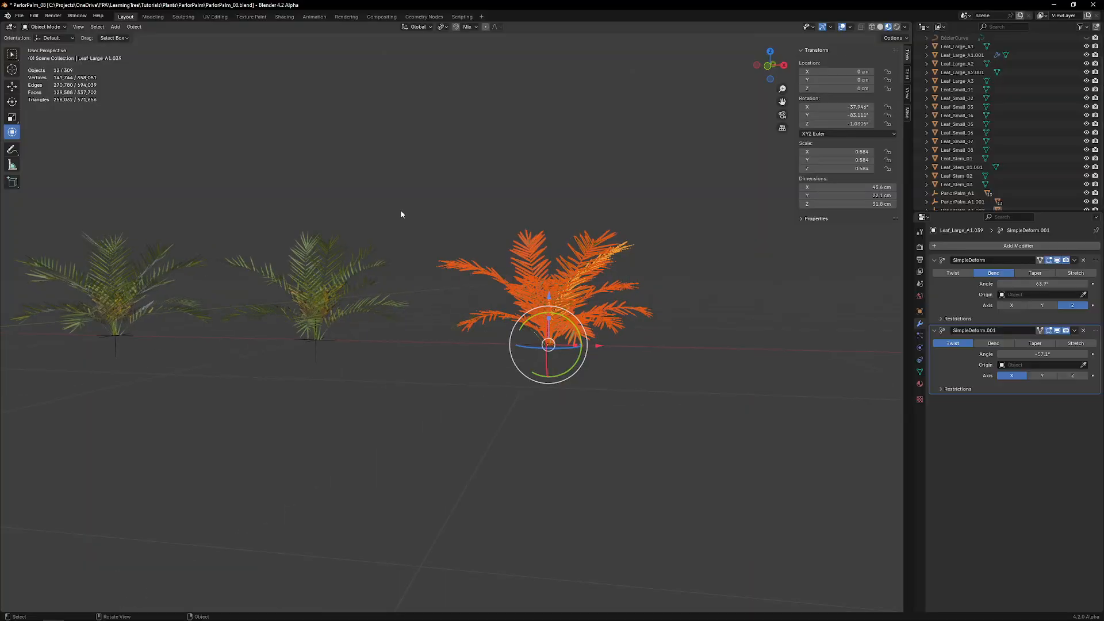
Step: Look over the source leaf variations and compare the three palms side by side
{"action": "left_click", "coordinate": [402, 214]}
{"action": "middle_click_drag", "start_coordinate": [401, 214], "coordinate": [370, 372]}
{"action": "scroll", "coordinate": [331, 367], "scroll_direction": "up", "scroll_amount": 6}
{"action": "left_click", "coordinate": [330, 367]}
{"action": "scroll", "coordinate": [333, 368], "scroll_direction": "down", "scroll_amount": 7}
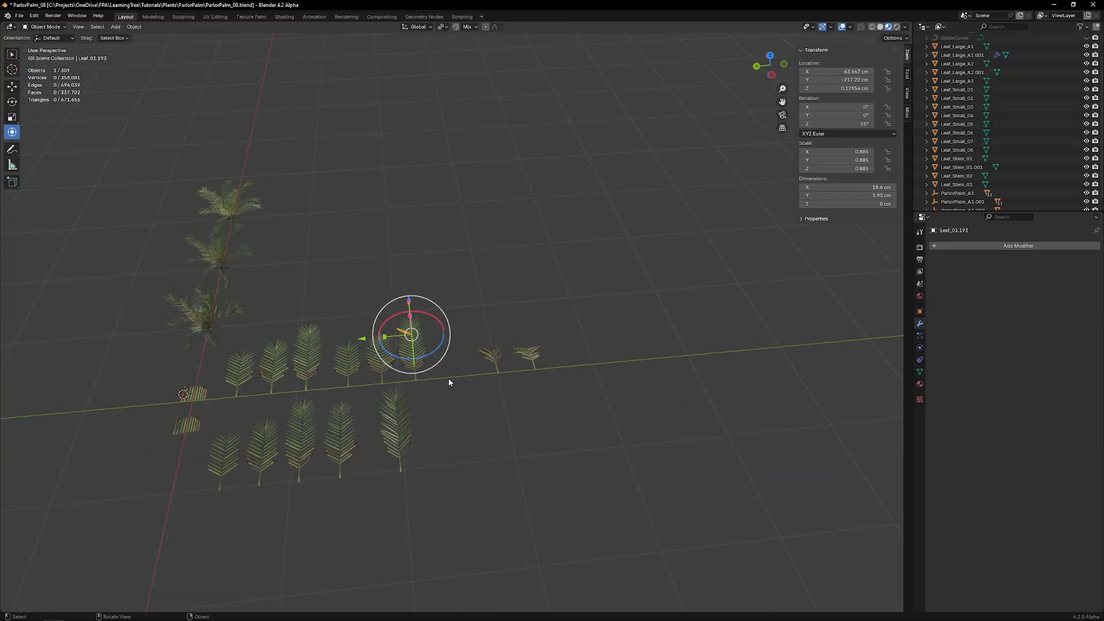
{"action": "middle_click_drag", "start_coordinate": [450, 382], "coordinate": [358, 340]}
{"action": "scroll", "coordinate": [463, 326], "scroll_direction": "up", "scroll_amount": 7}
{"action": "middle_click_drag", "start_coordinate": [526, 183], "coordinate": [379, 294], "text": "shift"}
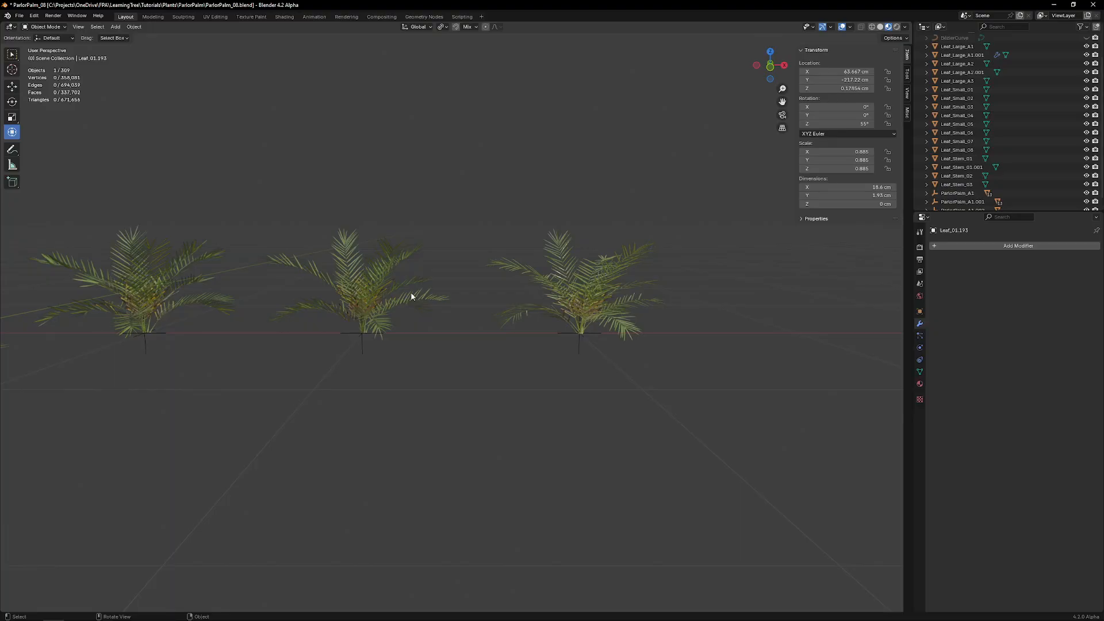
Step: Try randomizing the rotation of the middle palm's leaves with Randomize Transform and undo it
{"action": "left_click", "coordinate": [626, 259]}
{"action": "left_click_drag", "start_coordinate": [672, 222], "coordinate": [521, 294]}
{"action": "left_click_drag", "start_coordinate": [440, 240], "coordinate": [316, 309]}
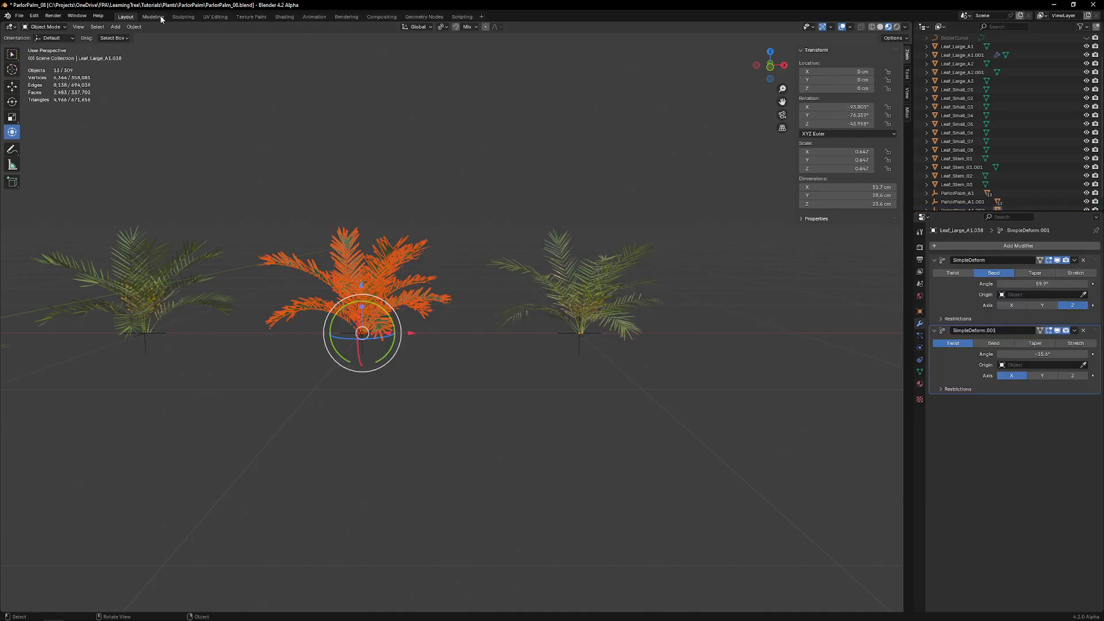
{"action": "left_click", "coordinate": [135, 27]}
{"action": "mouse_move", "coordinate": [164, 38]}
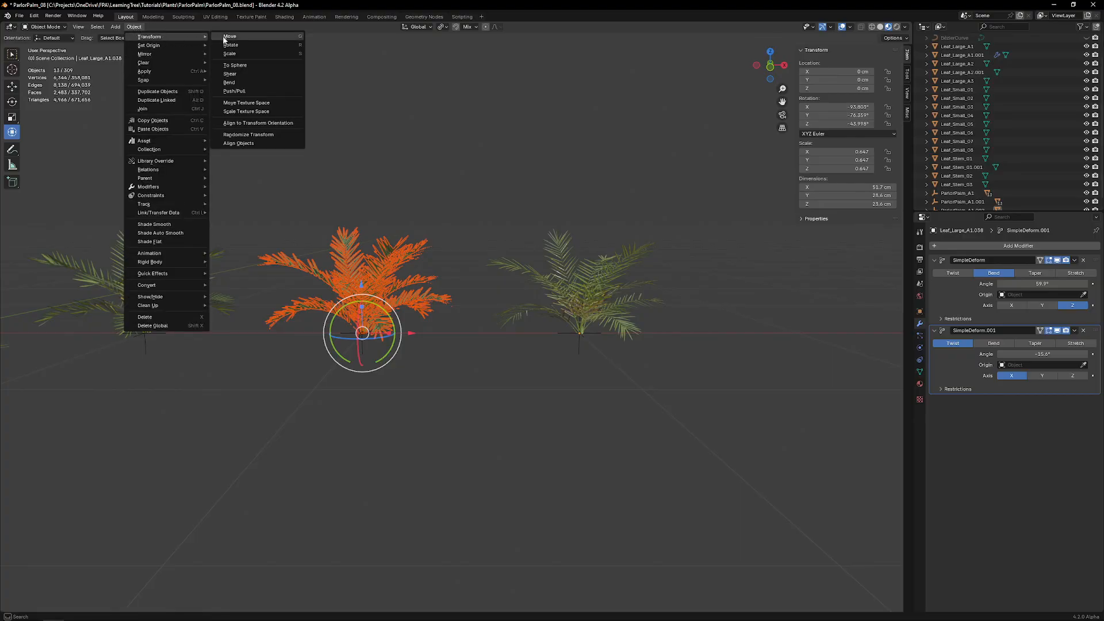
{"action": "left_click", "coordinate": [261, 137]}
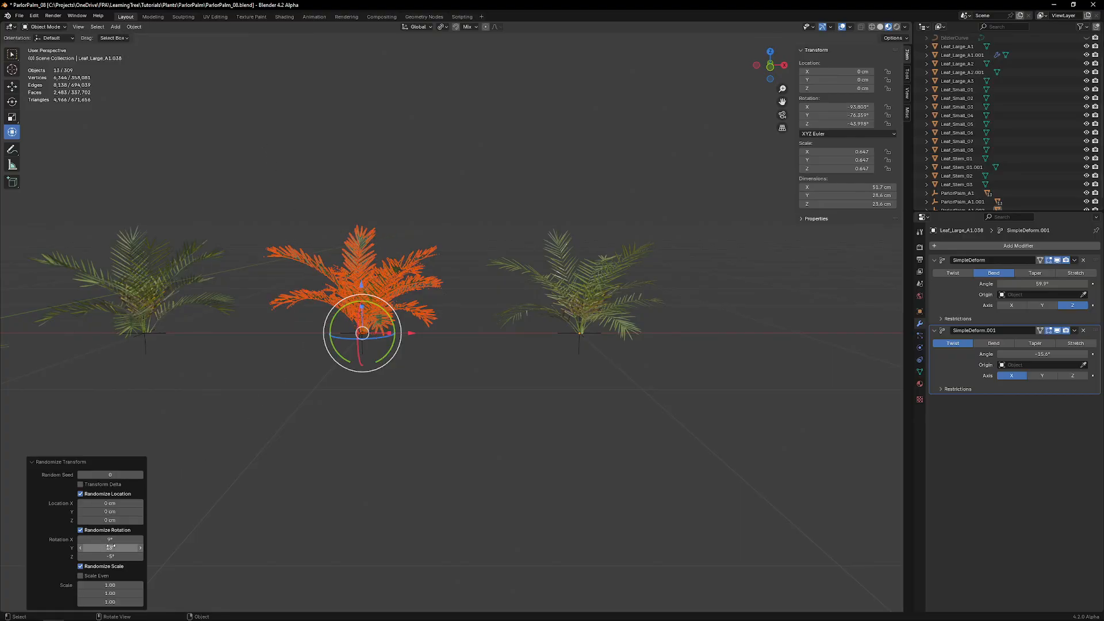
{"action": "mouse_move", "coordinate": [109, 540]}
{"action": "left_mouse_down"}
{"action": "mouse_move", "coordinate": [84, 540]}
{"action": "mouse_move", "coordinate": [122, 547]}
{"action": "mouse_move", "coordinate": [112, 547]}
{"action": "left_mouse_up"}
{"action": "left_click", "coordinate": [415, 168]}
{"action": "middle_click_drag", "start_coordinate": [402, 269], "coordinate": [423, 296]}
{"action": "key", "text": "ctrl+z"}
{"action": "key", "text": "ctrl+z"}
Step: Isolate the three palms in local view and examine them together
{"action": "left_click", "coordinate": [492, 209]}
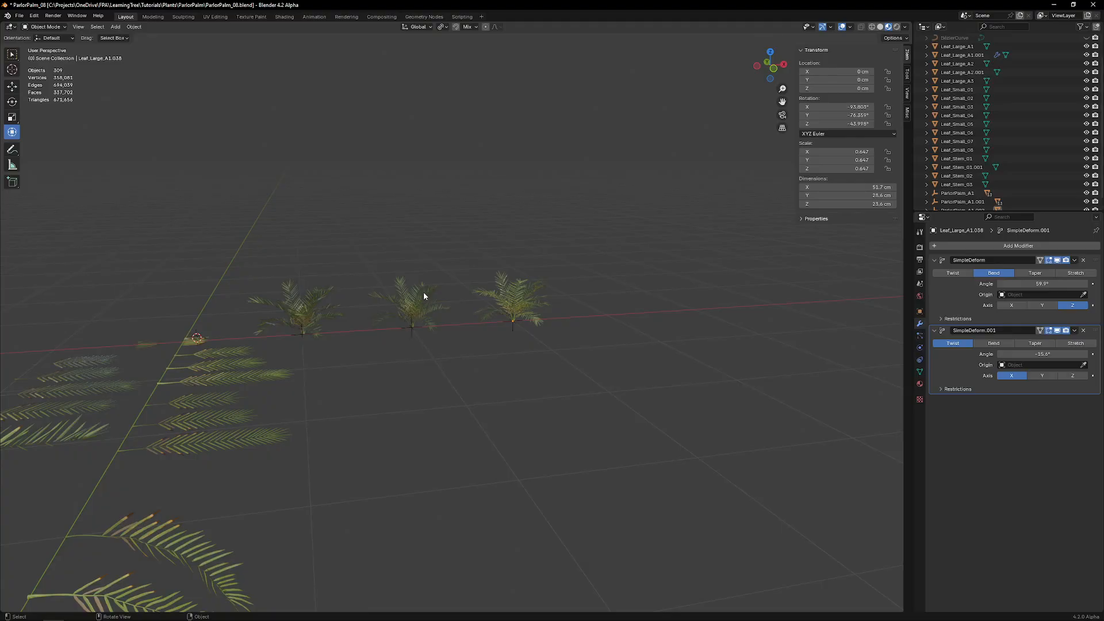
{"action": "middle_click_drag", "start_coordinate": [424, 296], "coordinate": [360, 309]}
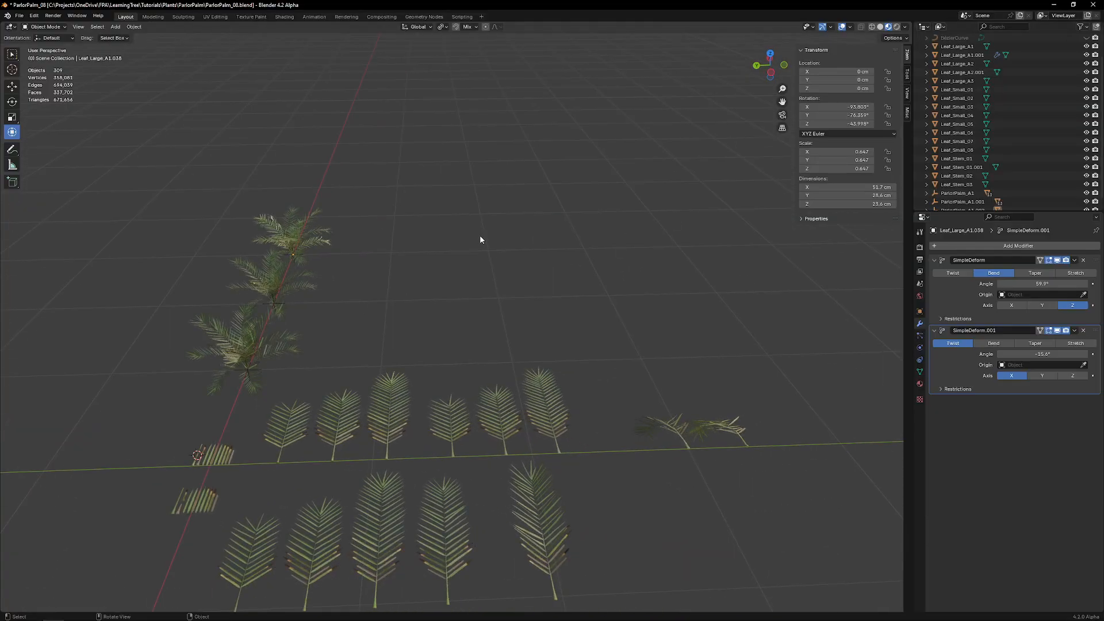
{"action": "middle_click_drag", "start_coordinate": [480, 239], "coordinate": [364, 299]}
{"action": "left_click_drag", "start_coordinate": [685, 133], "coordinate": [325, 278]}
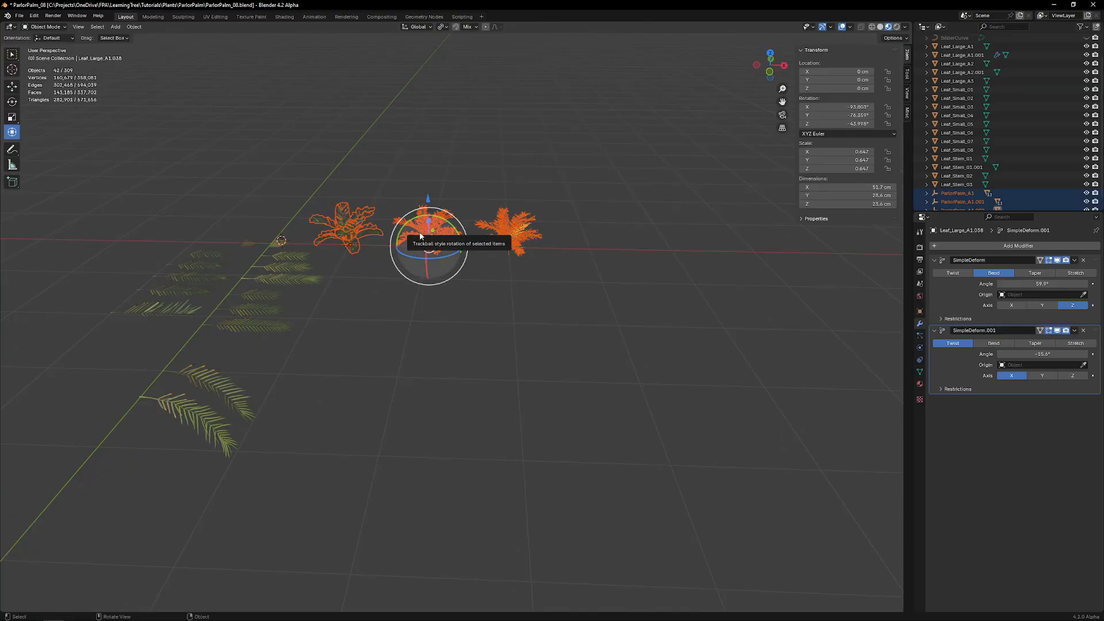
{"action": "key", "text": "KP_Divide"}
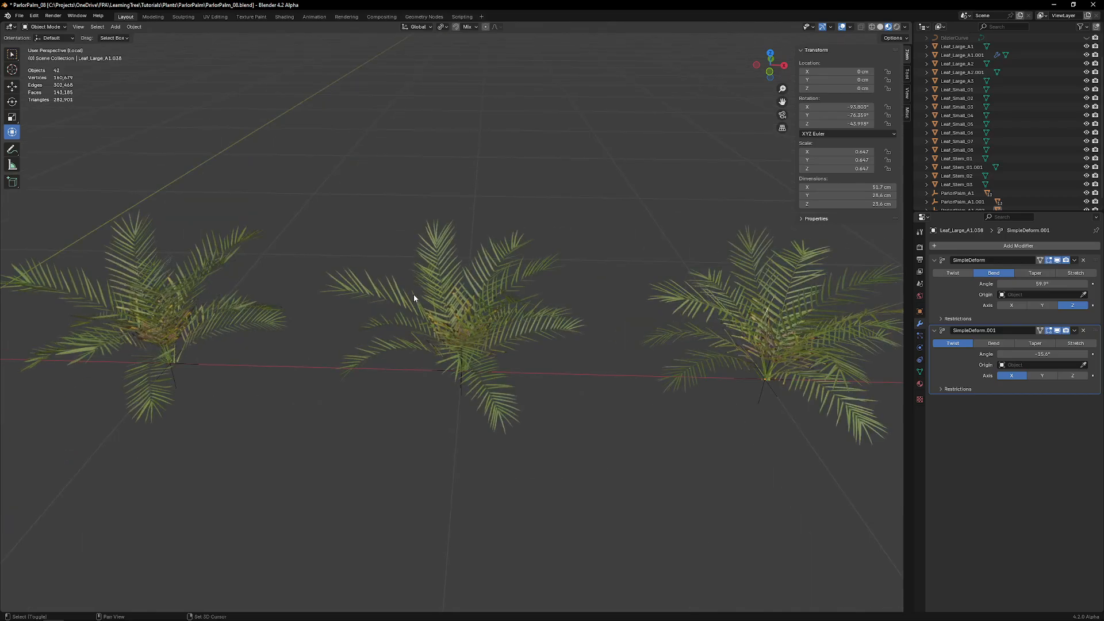
{"action": "middle_click_drag", "start_coordinate": [422, 334], "coordinate": [425, 319]}
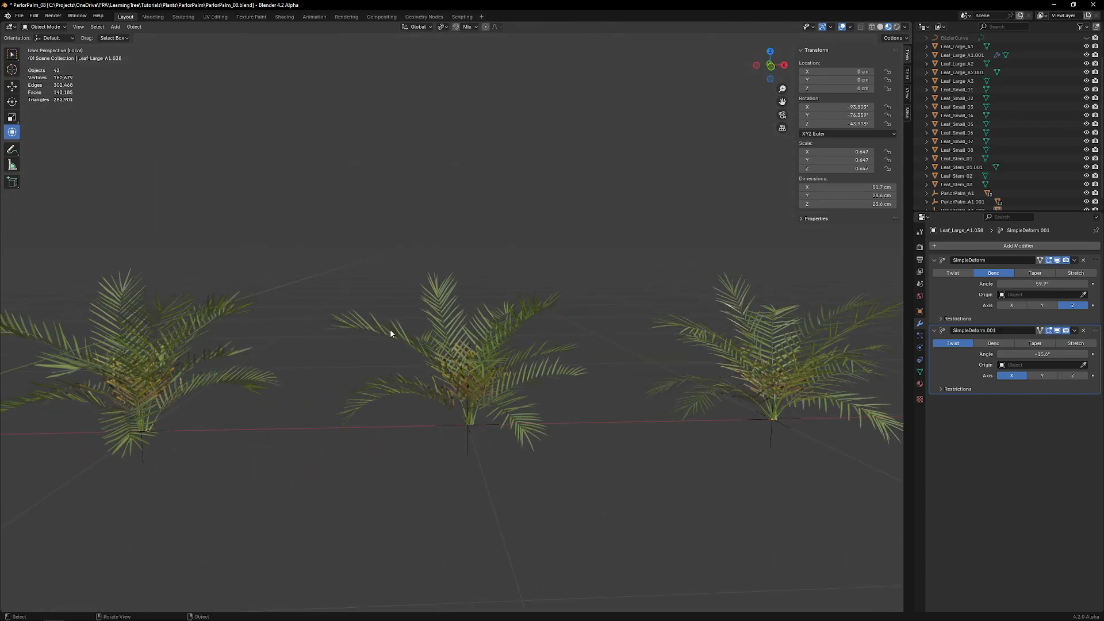